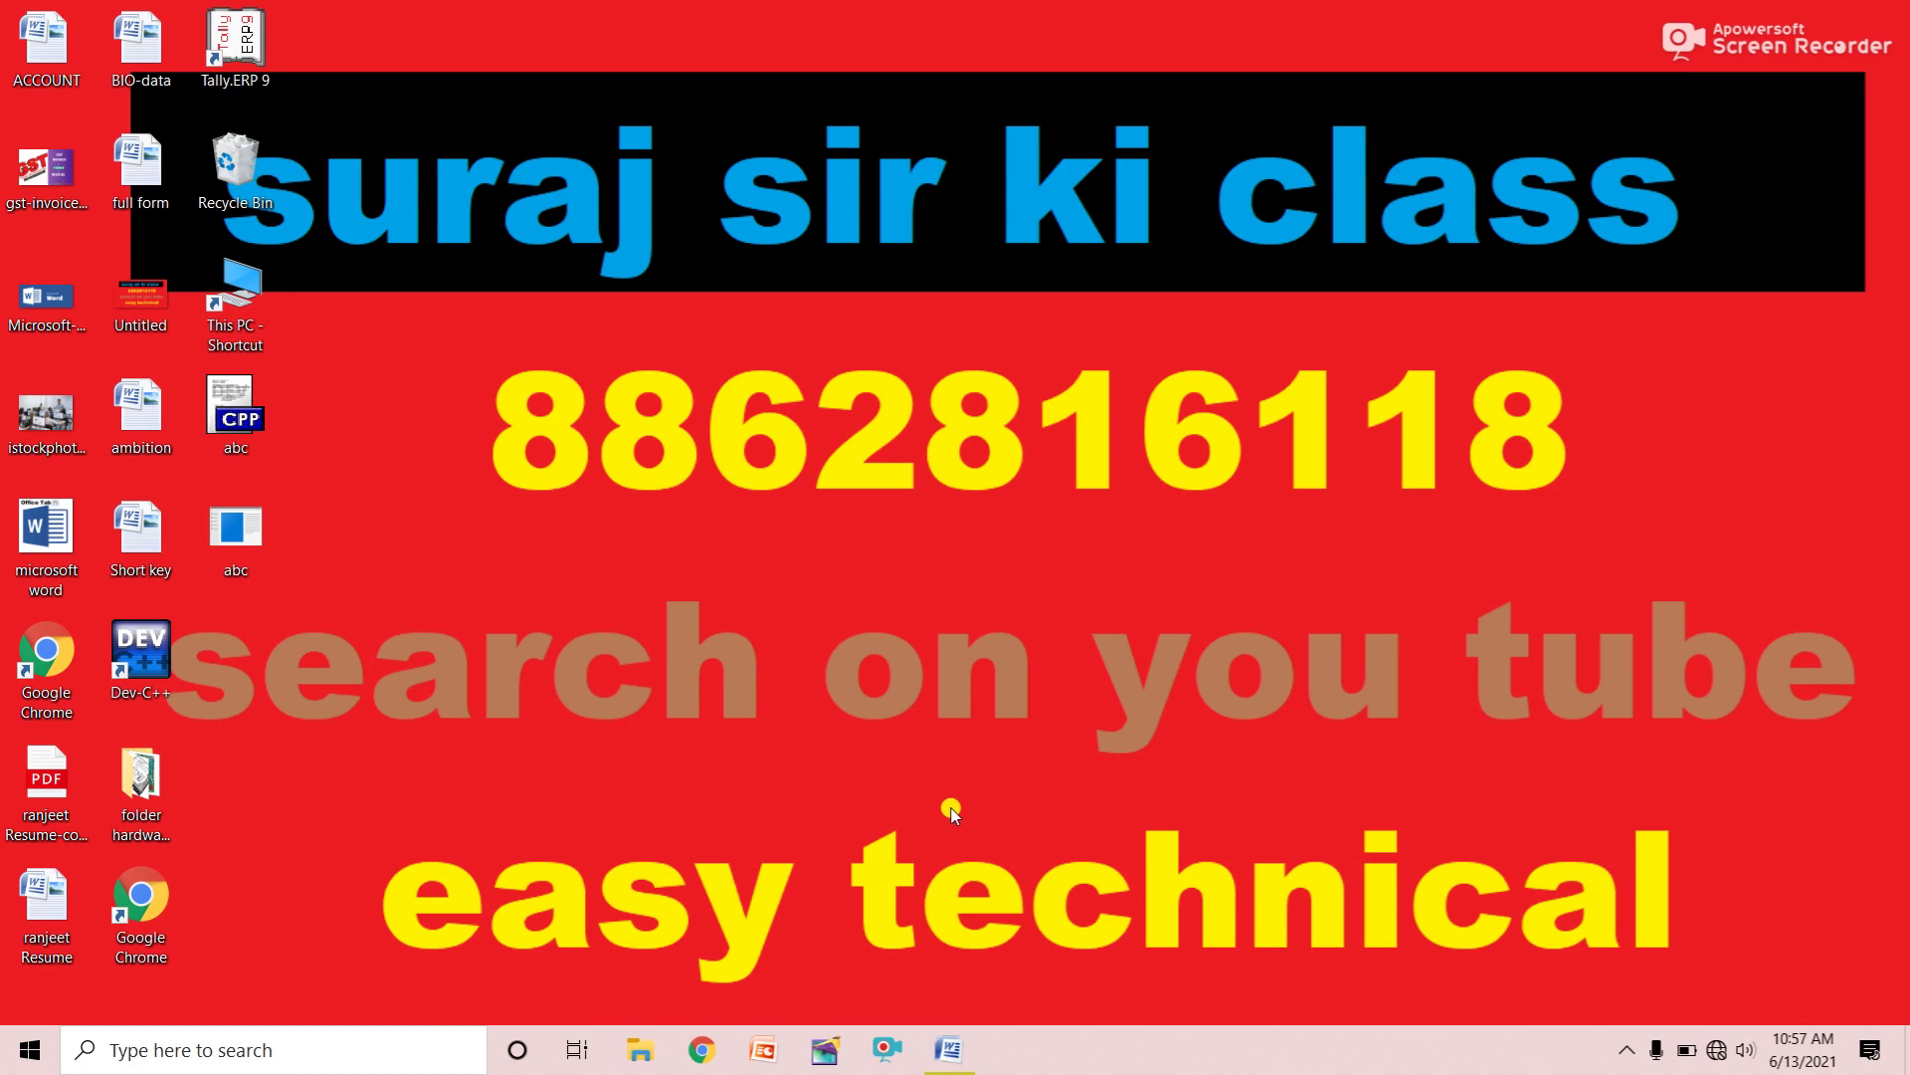
Restore the blank Document1 window, then show and dismiss the Office button menu
left_click(951, 1056)
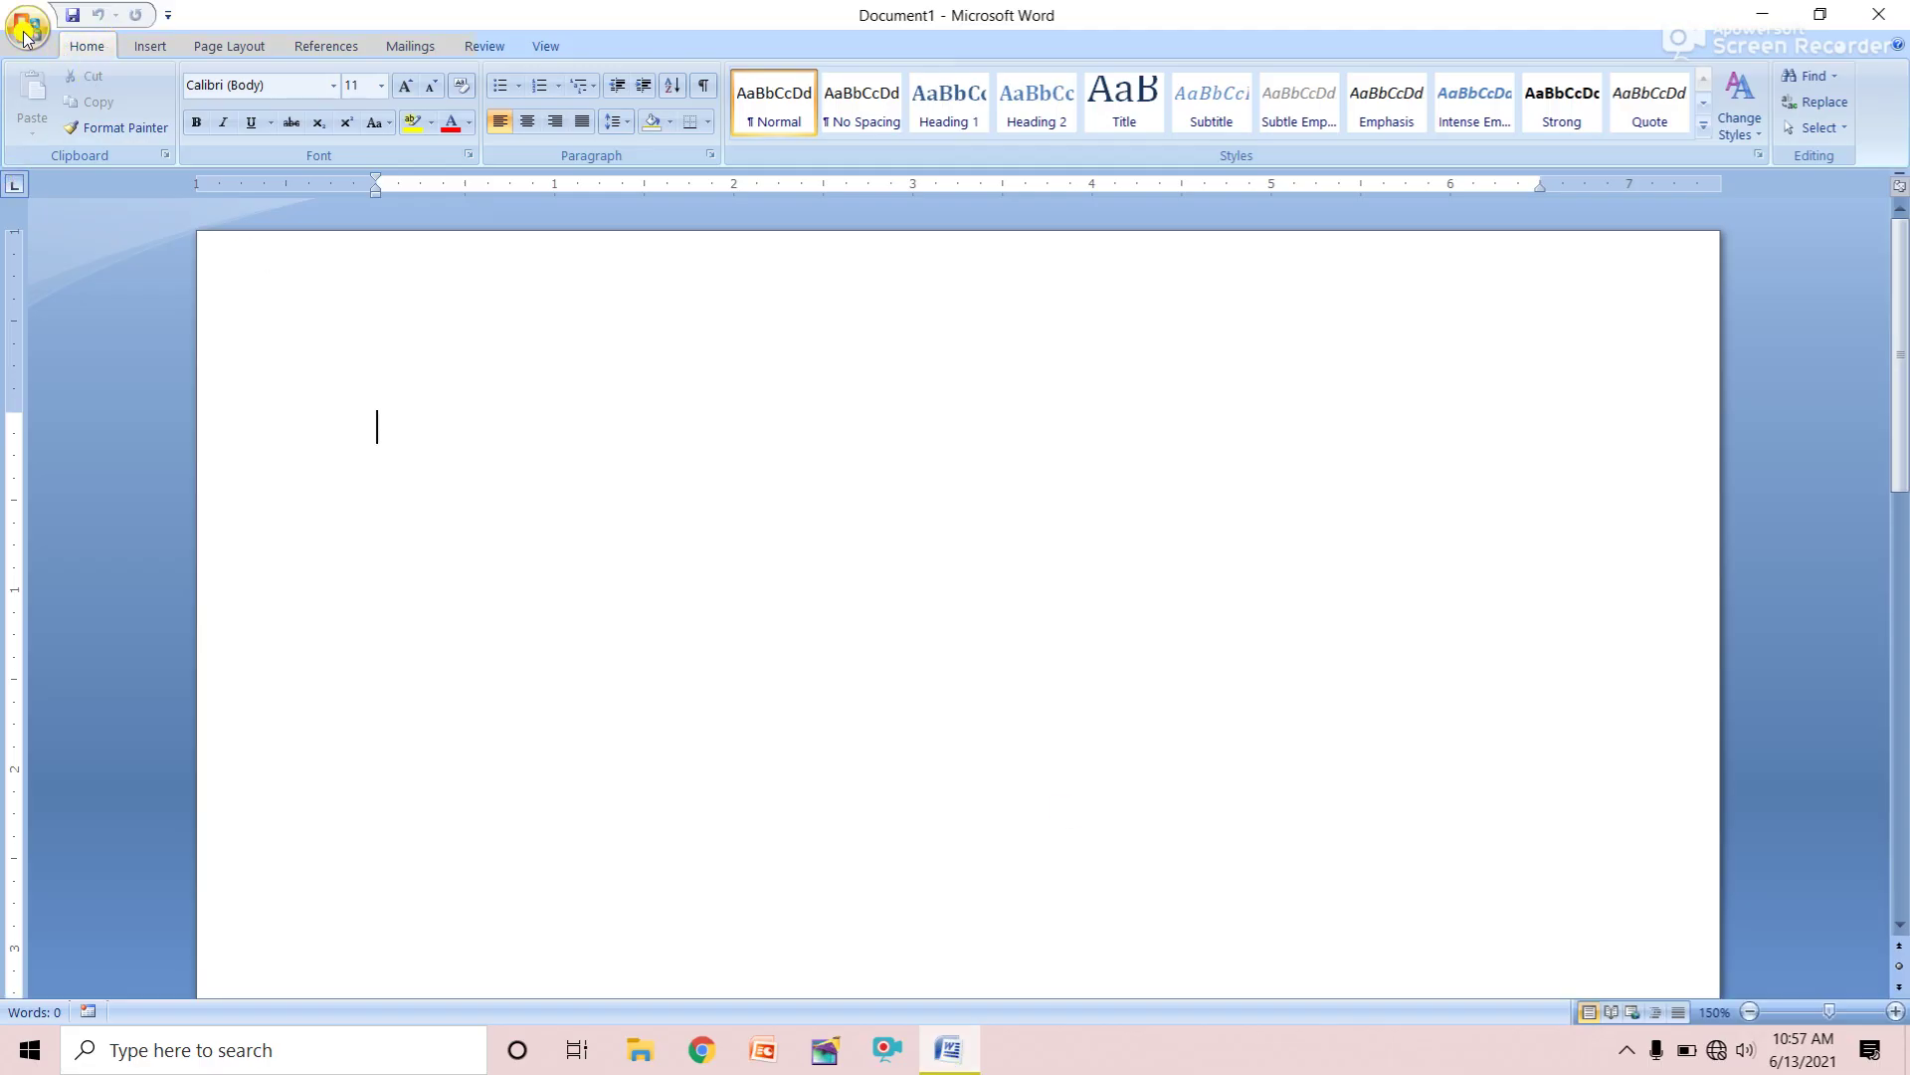
left_click(25, 35)
left_click(245, 17)
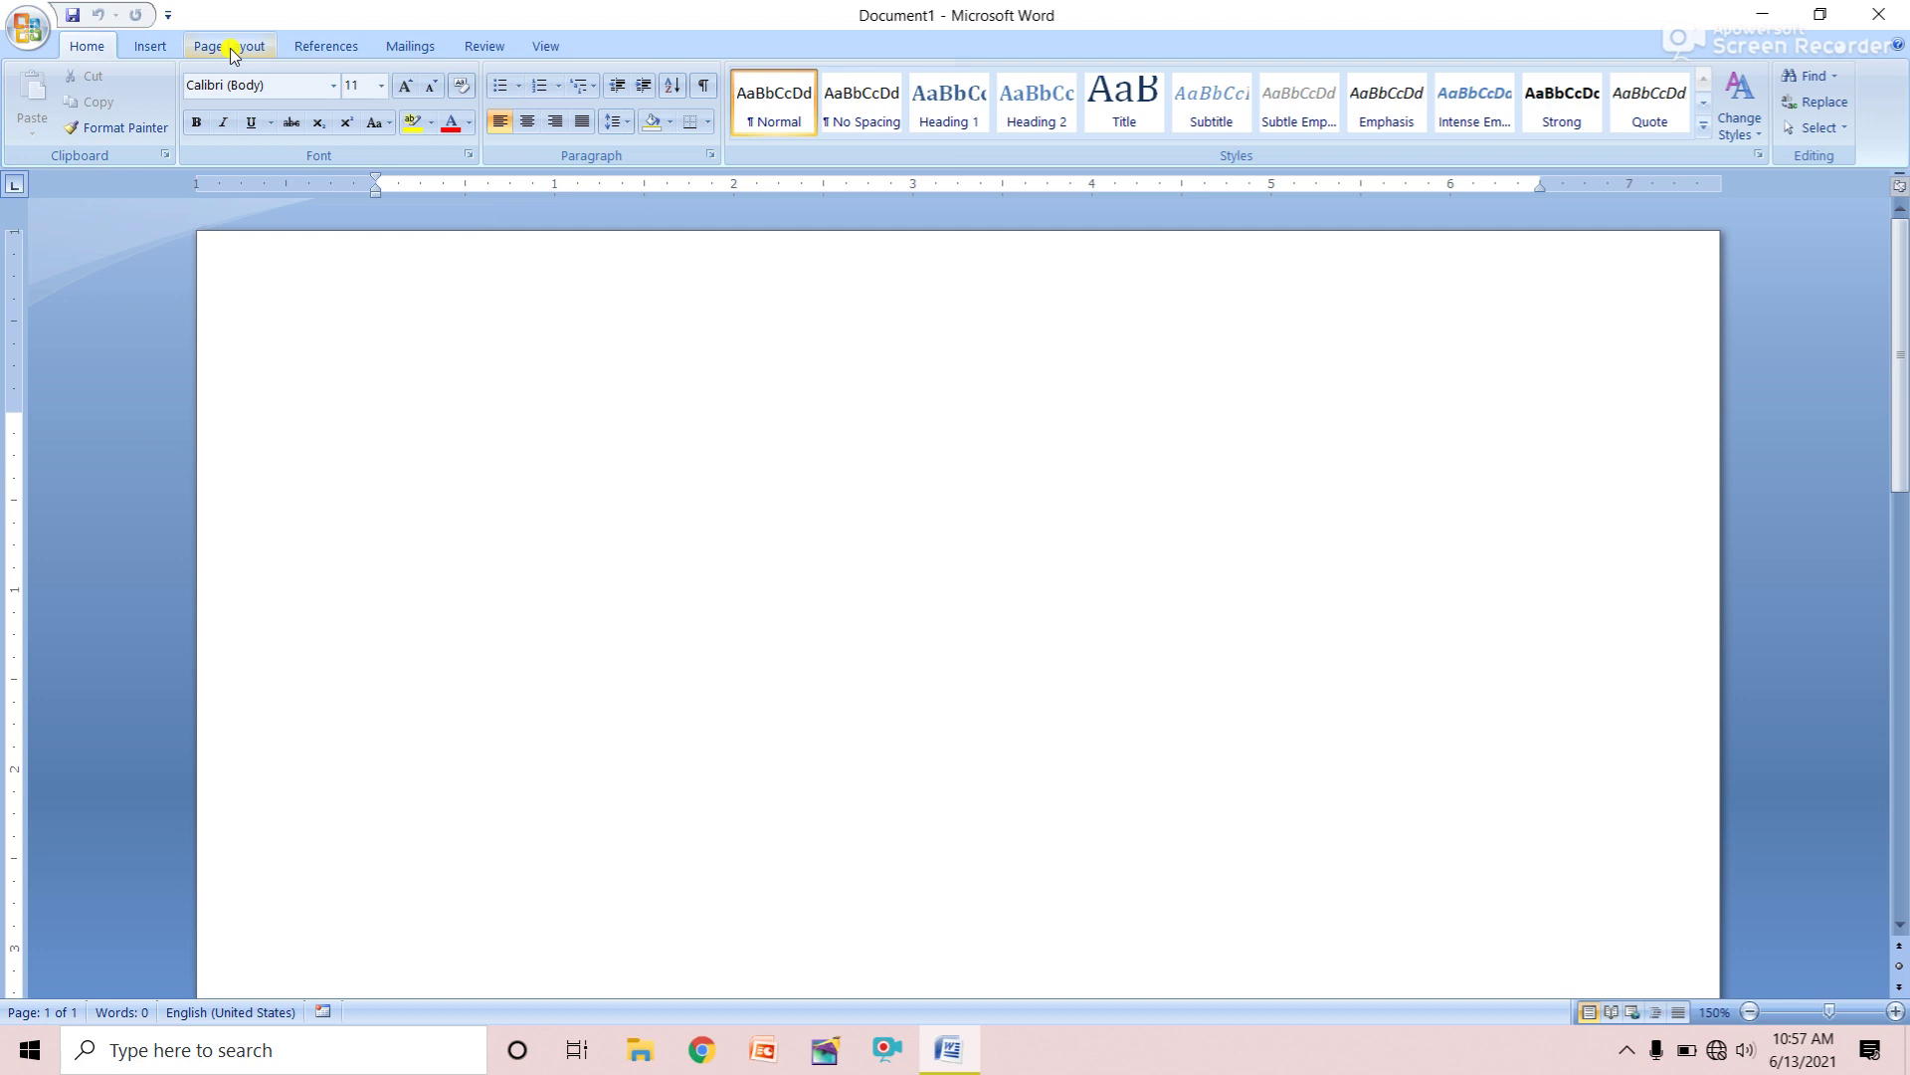
Show the References tools and preview the Table of Contents gallery without choosing a style
left_click(340, 50)
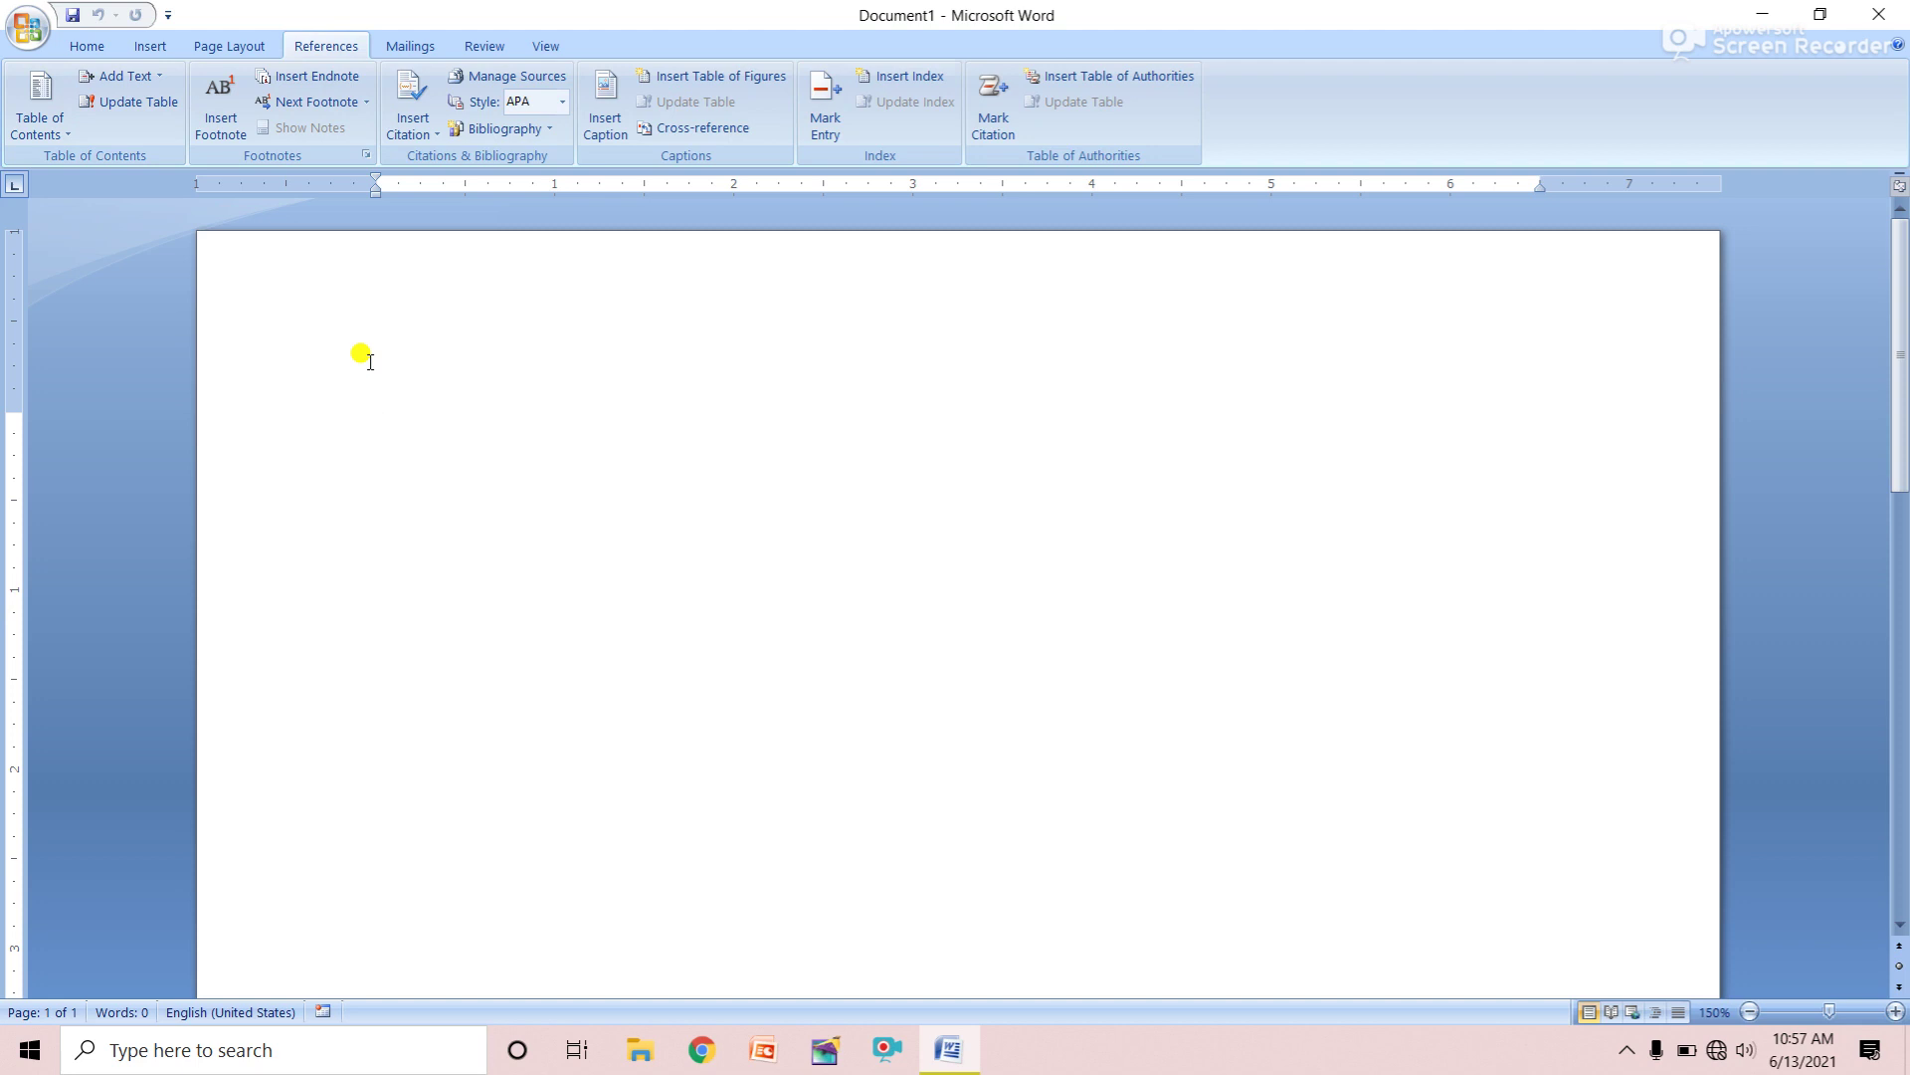
left_click(40, 120)
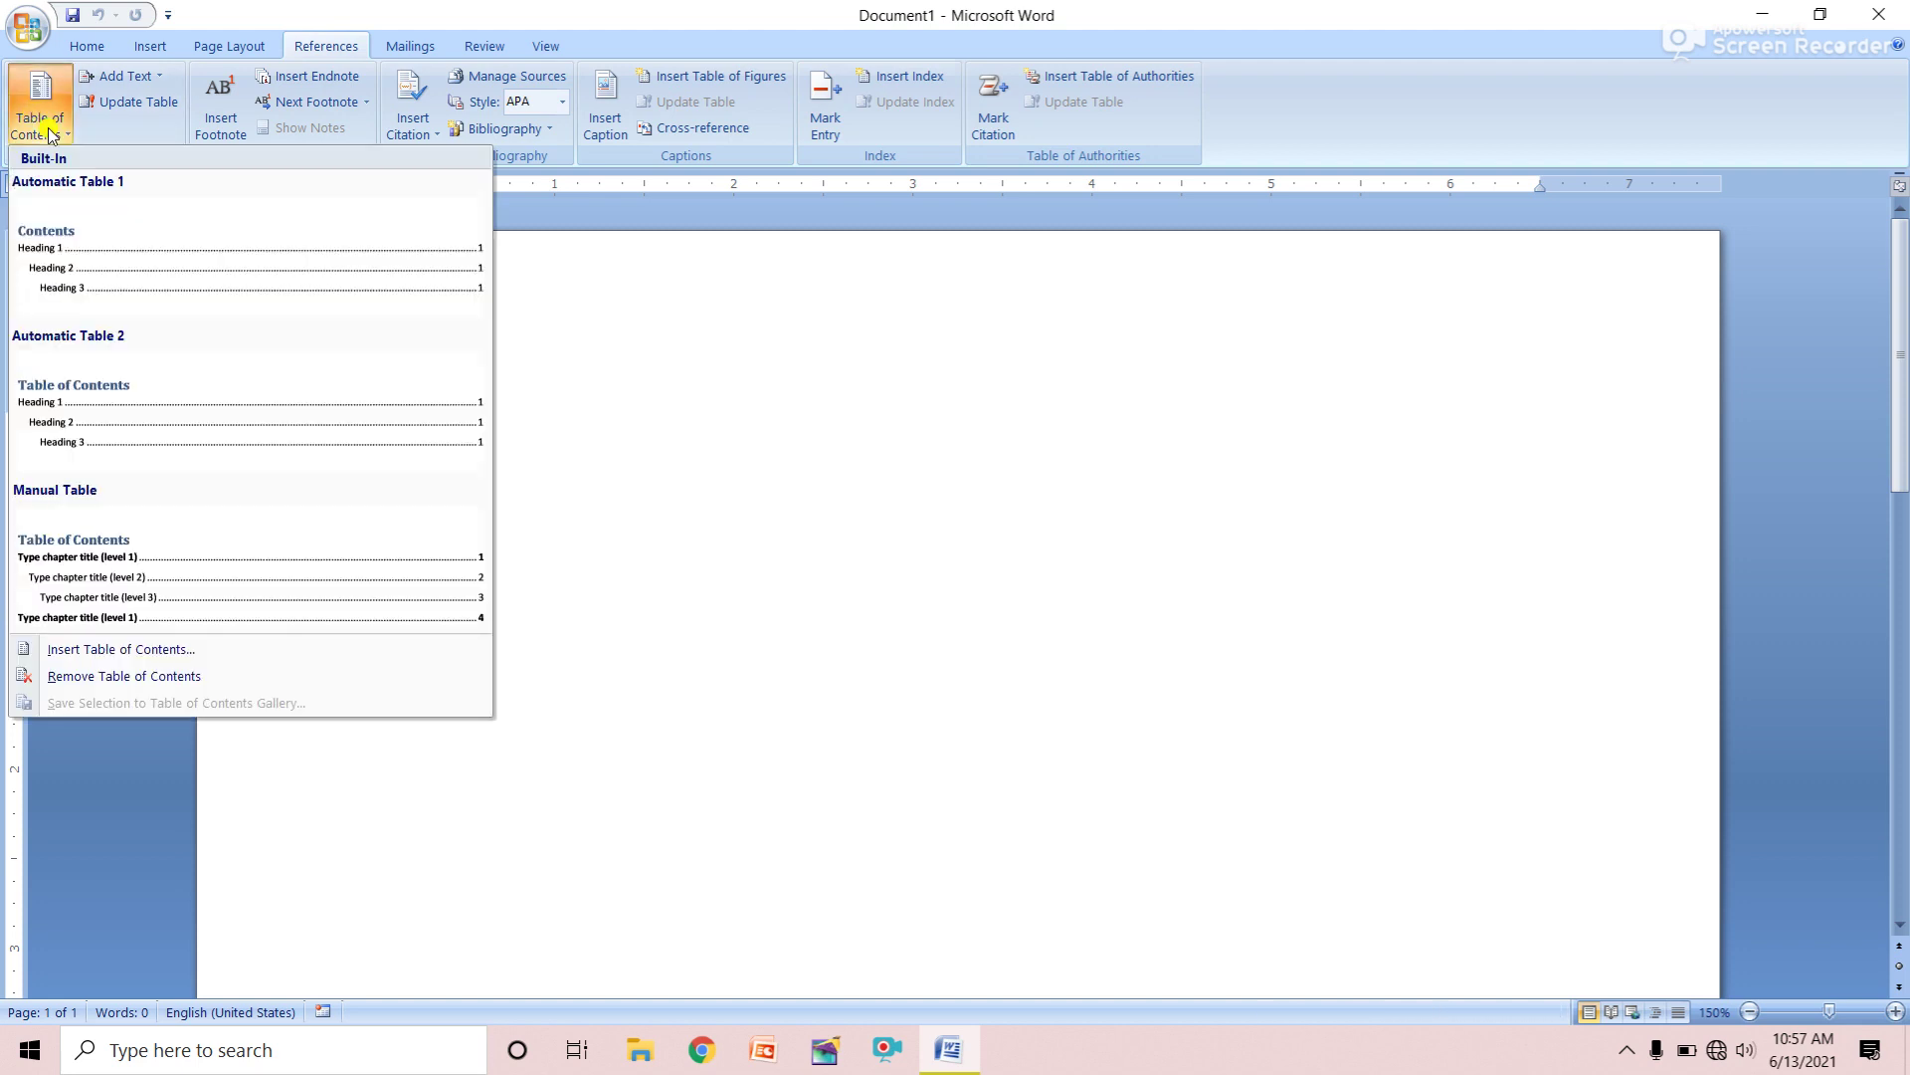
left_click(252, 213)
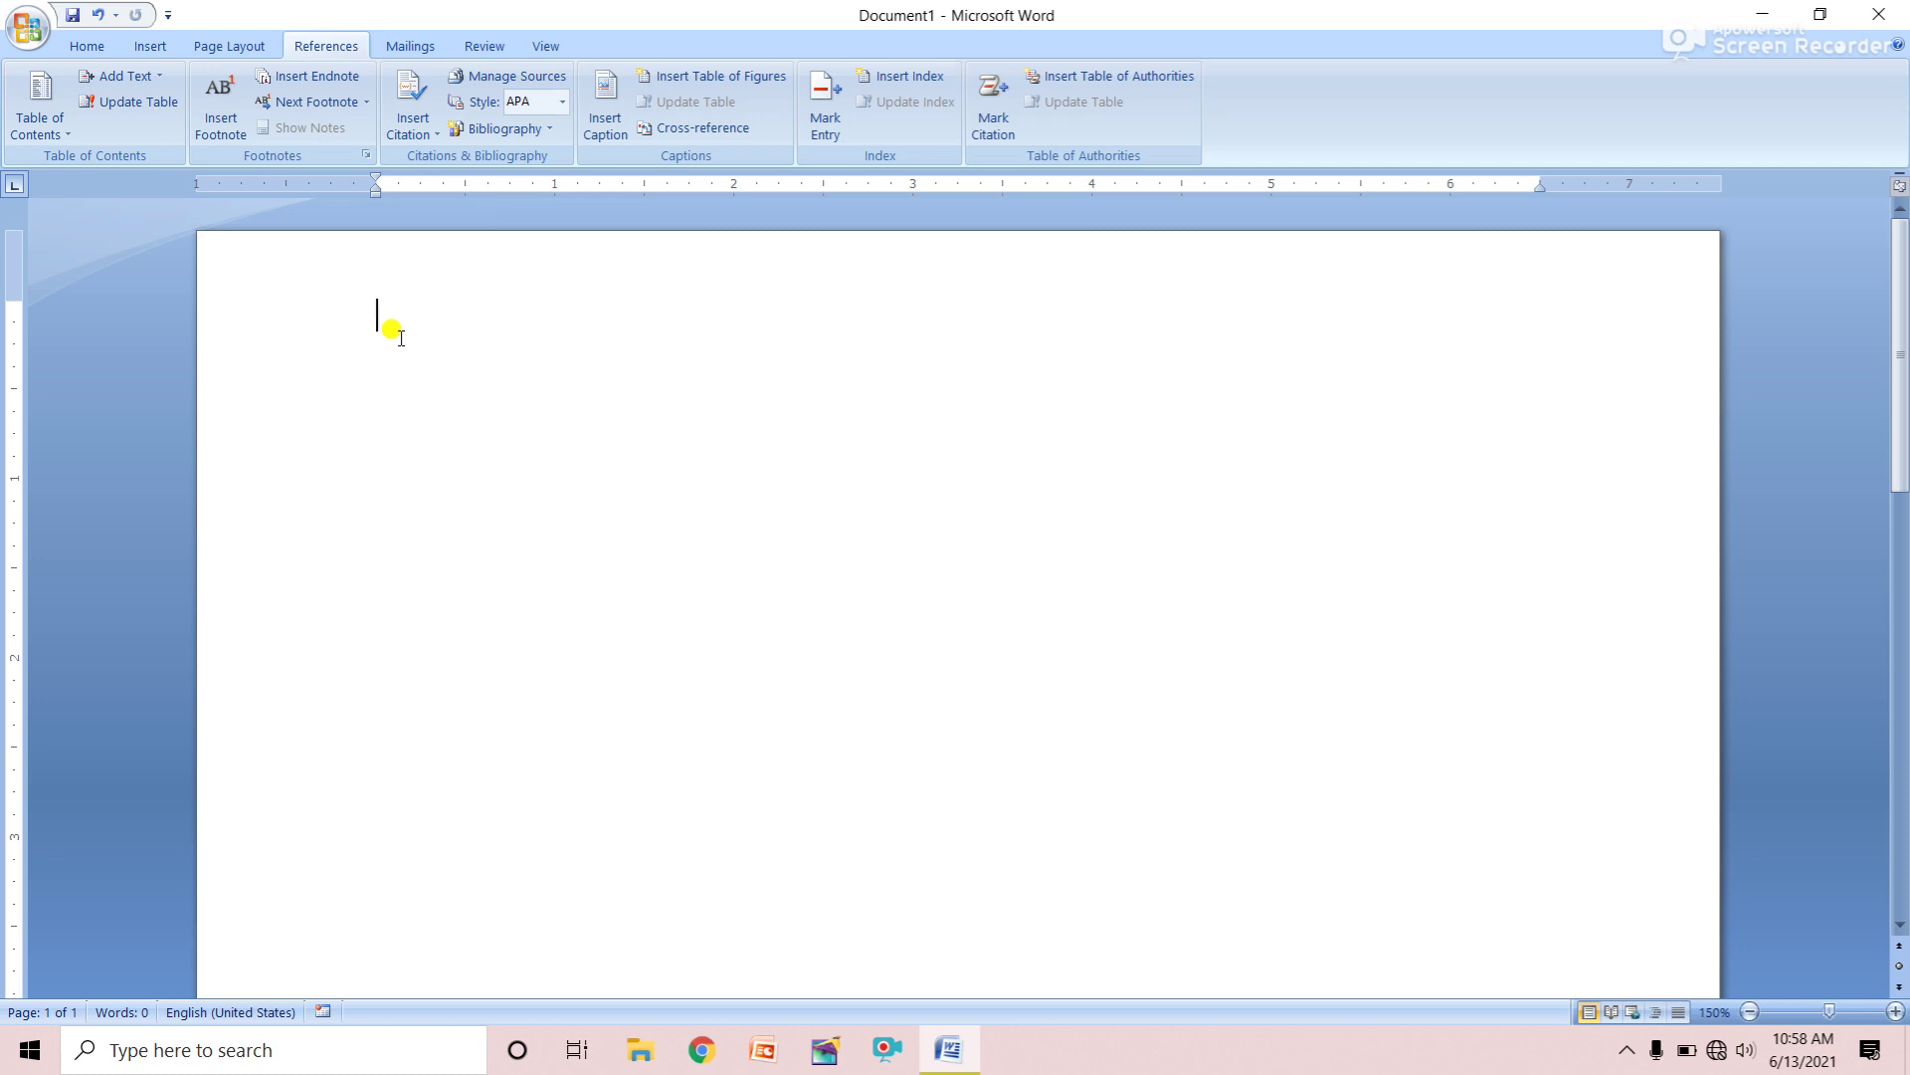
Enter DCA, PAINT, WORDPAD and MICROSOFT WORD, each on its own line
type("dc")
key("BackSpace")
key("BackSpace")
type("DCA")
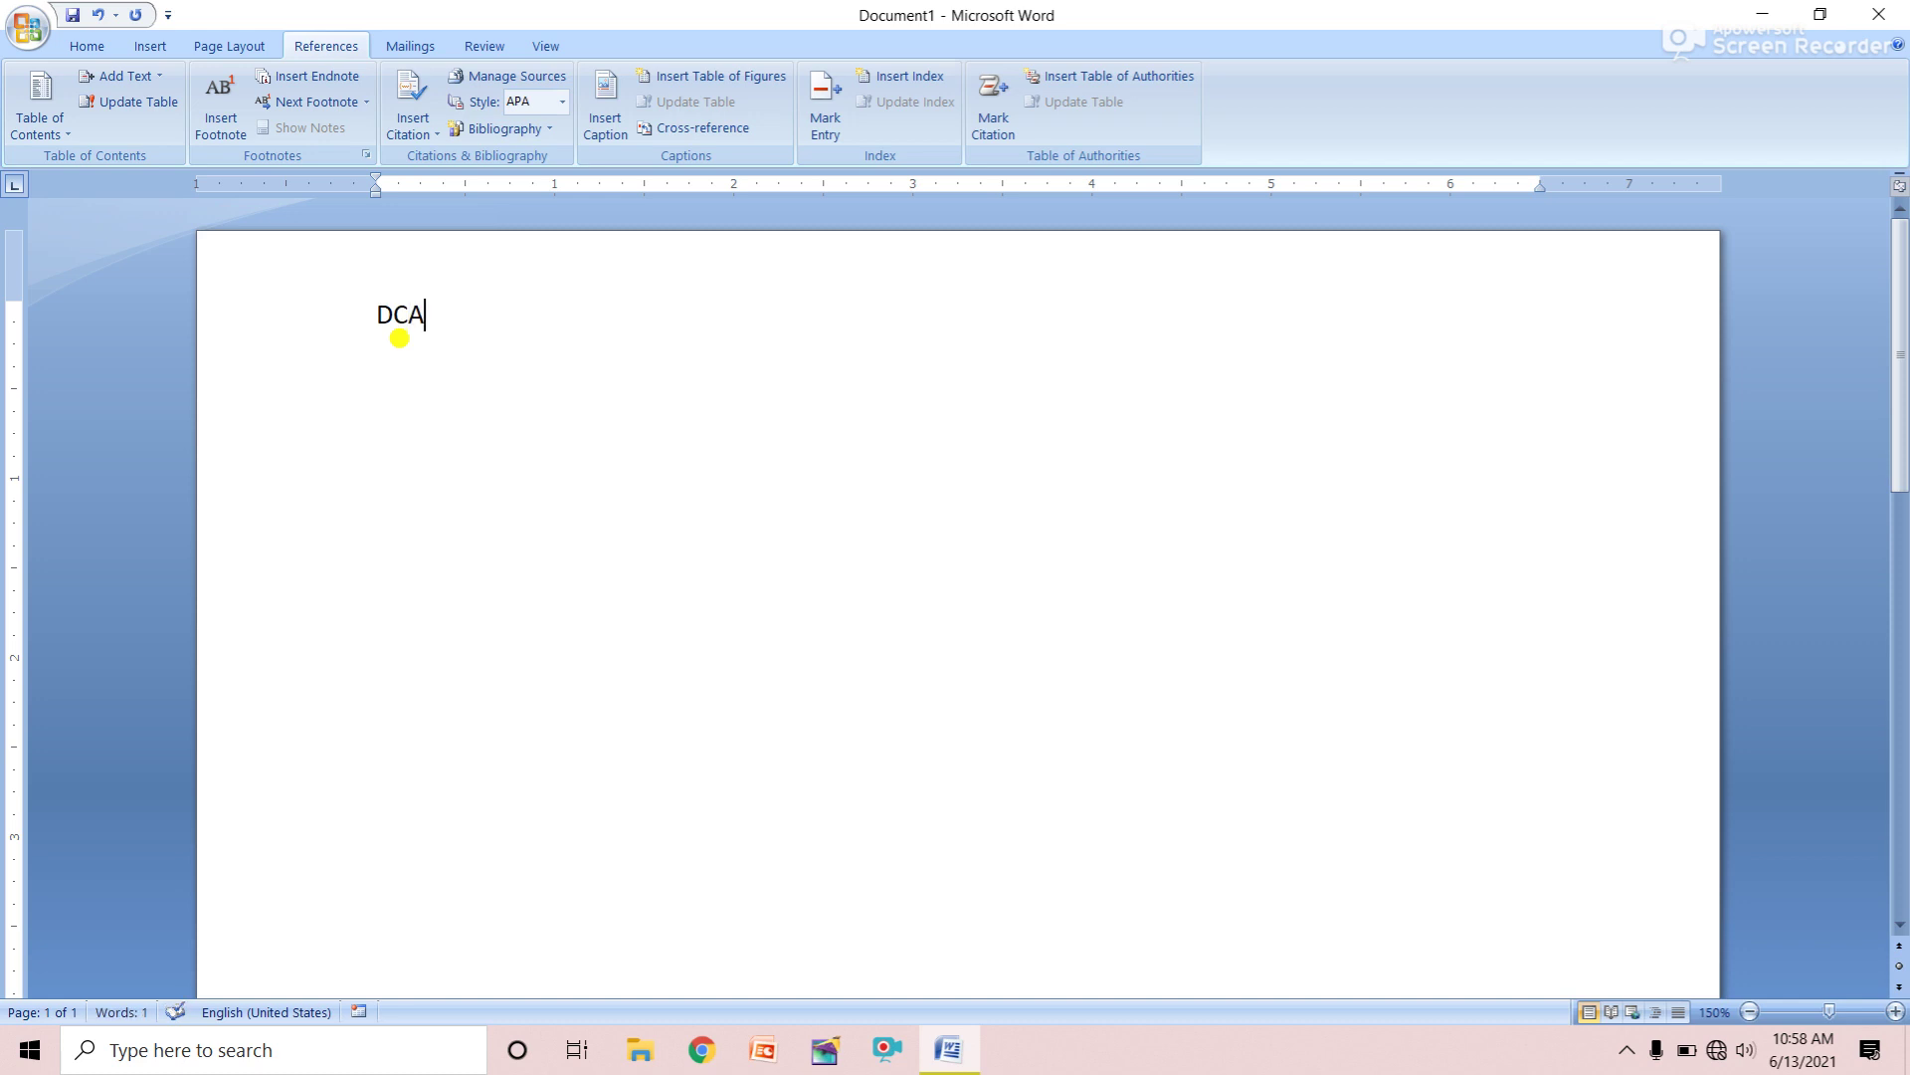
key("Return")
type("PA")
type("INT")
key("Return")
type("WORD")
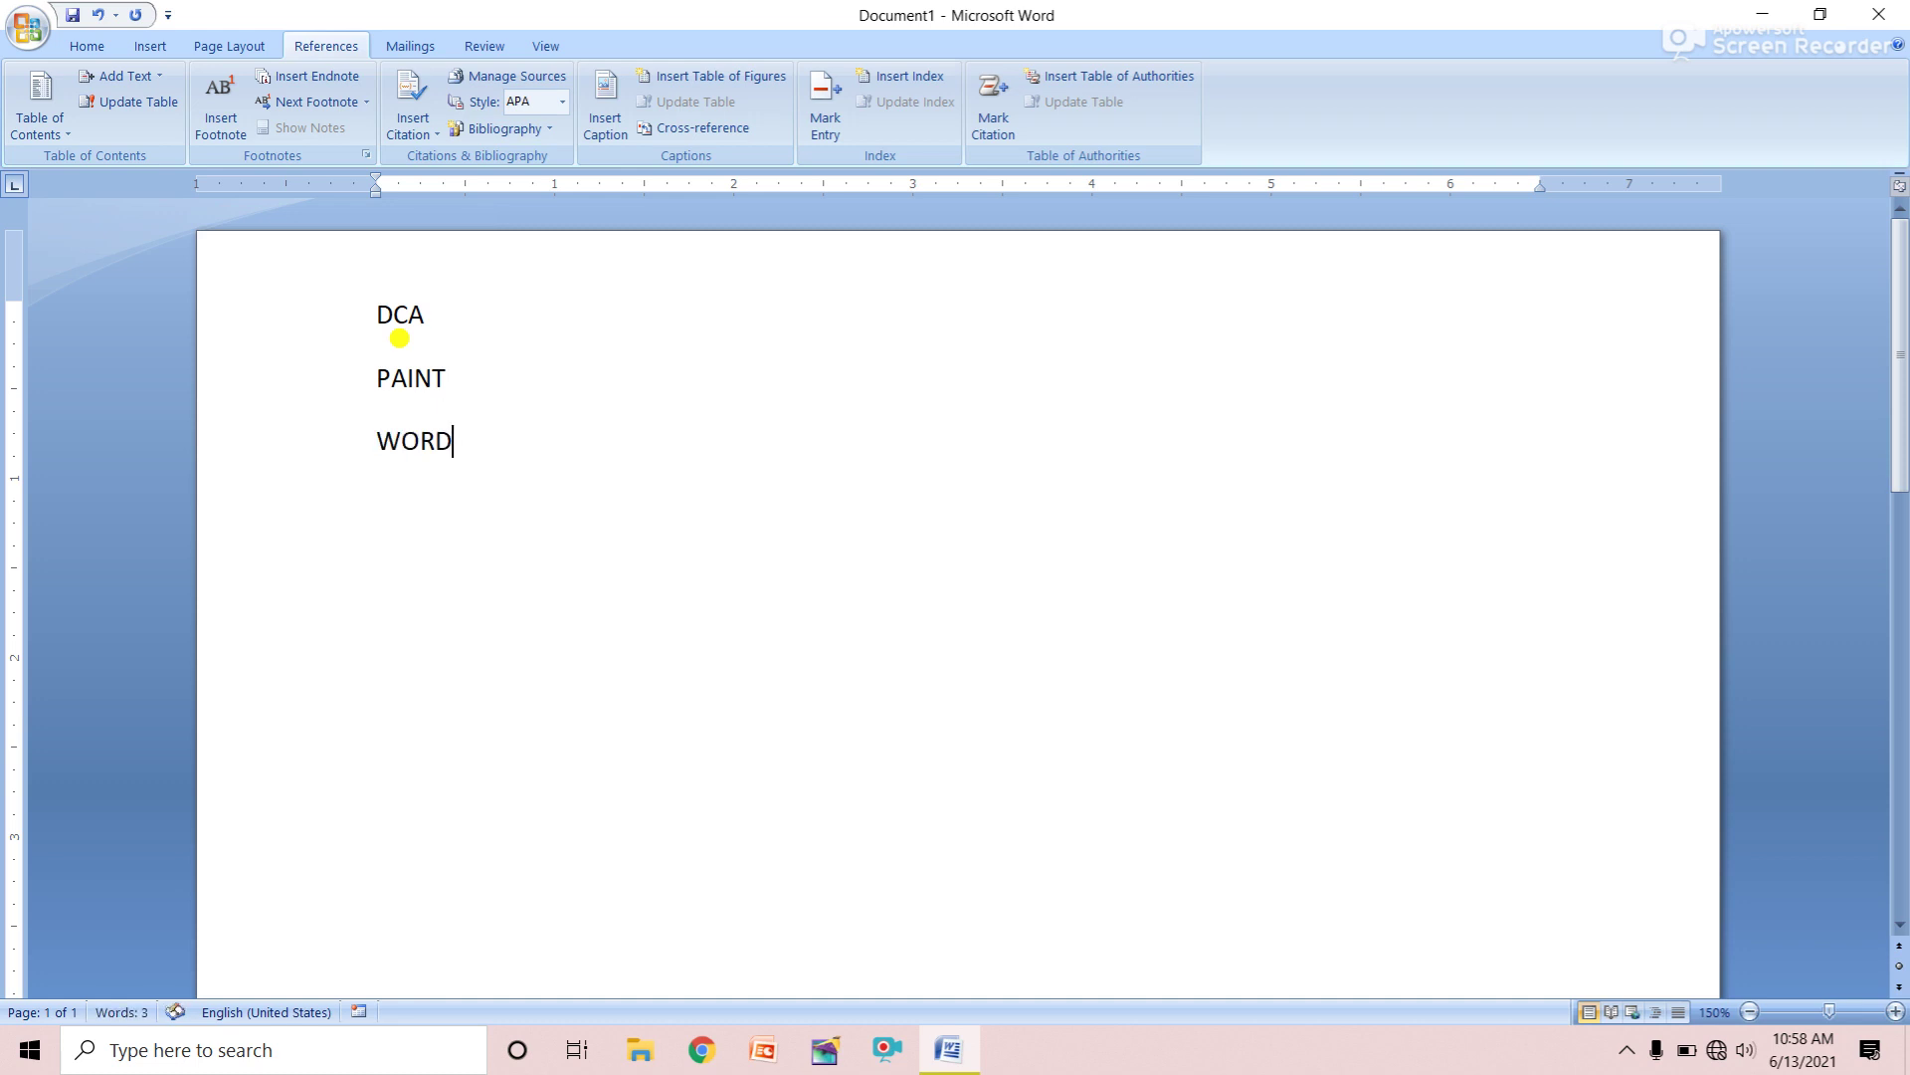
type("PAD")
key("Return")
type("MS")
key("BackSpace")
type("I")
type("CROSO")
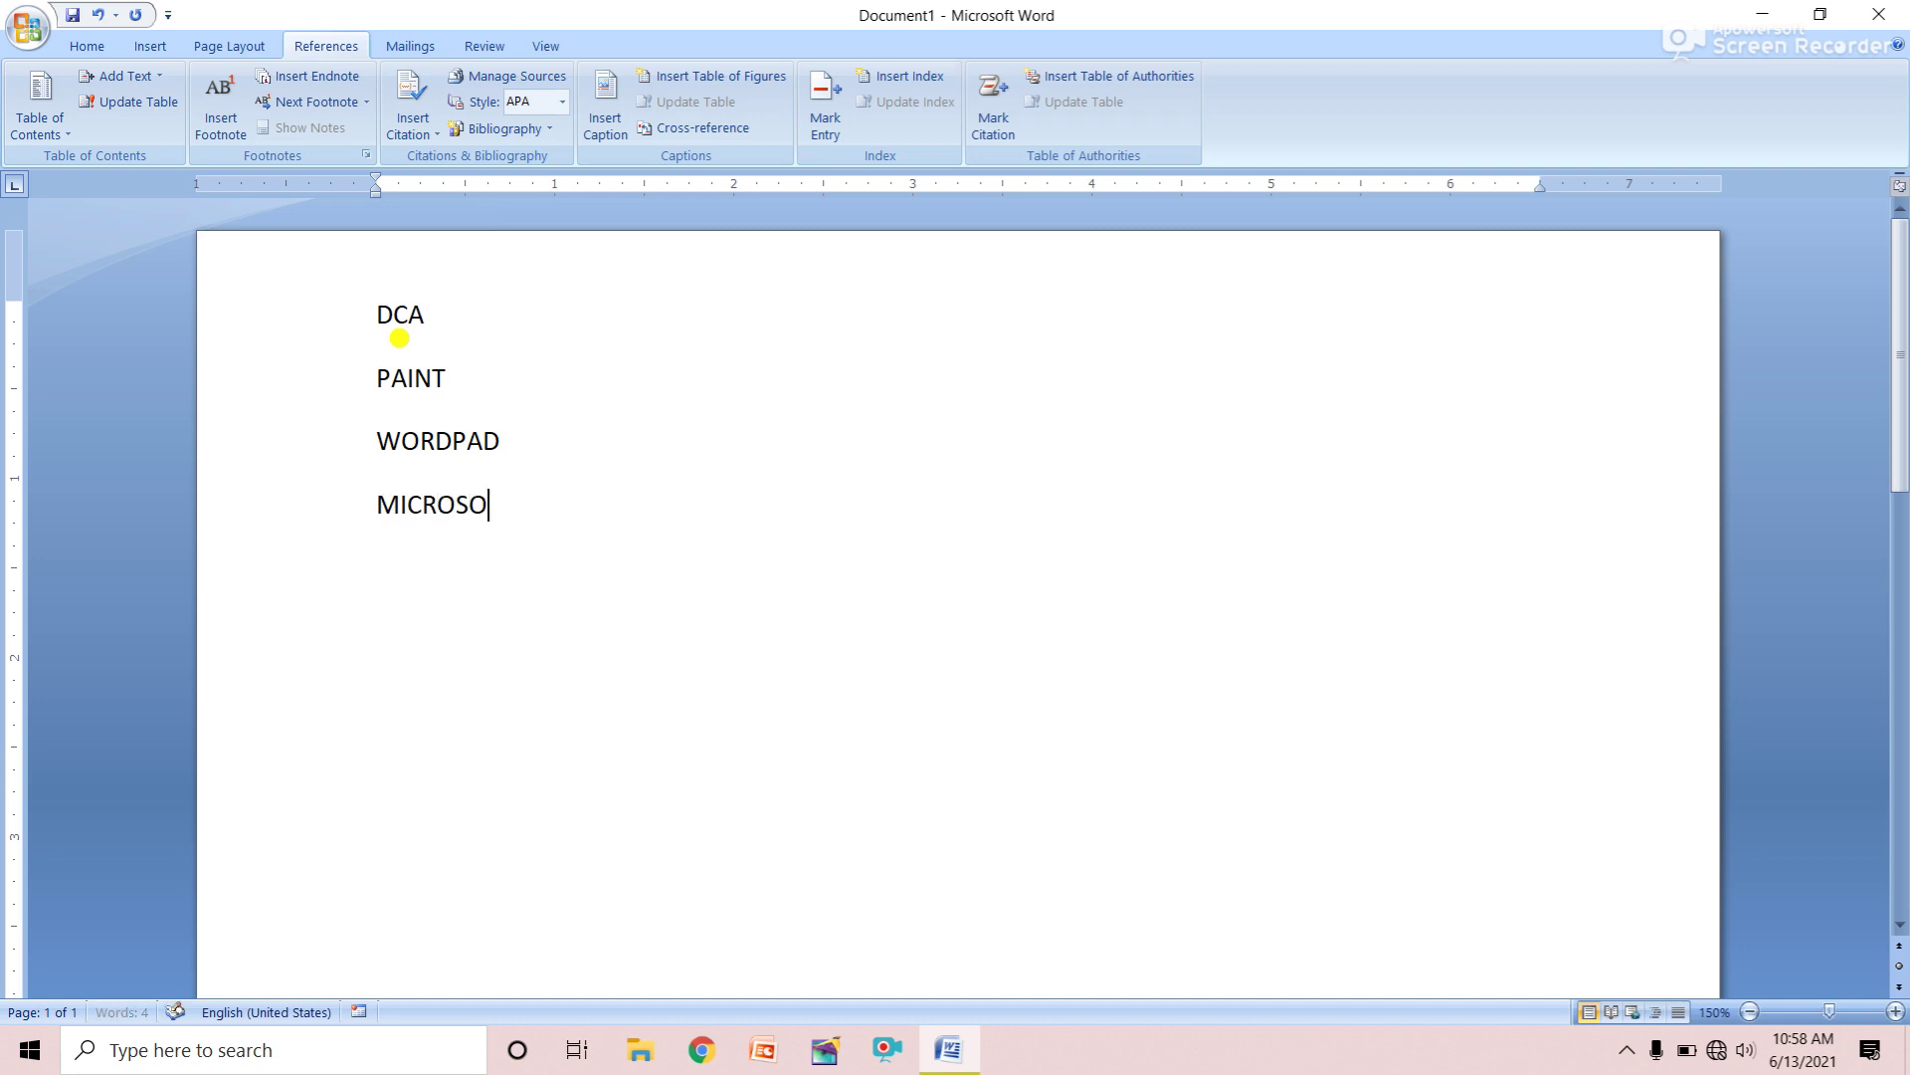
type("FT WO")
type("RD")
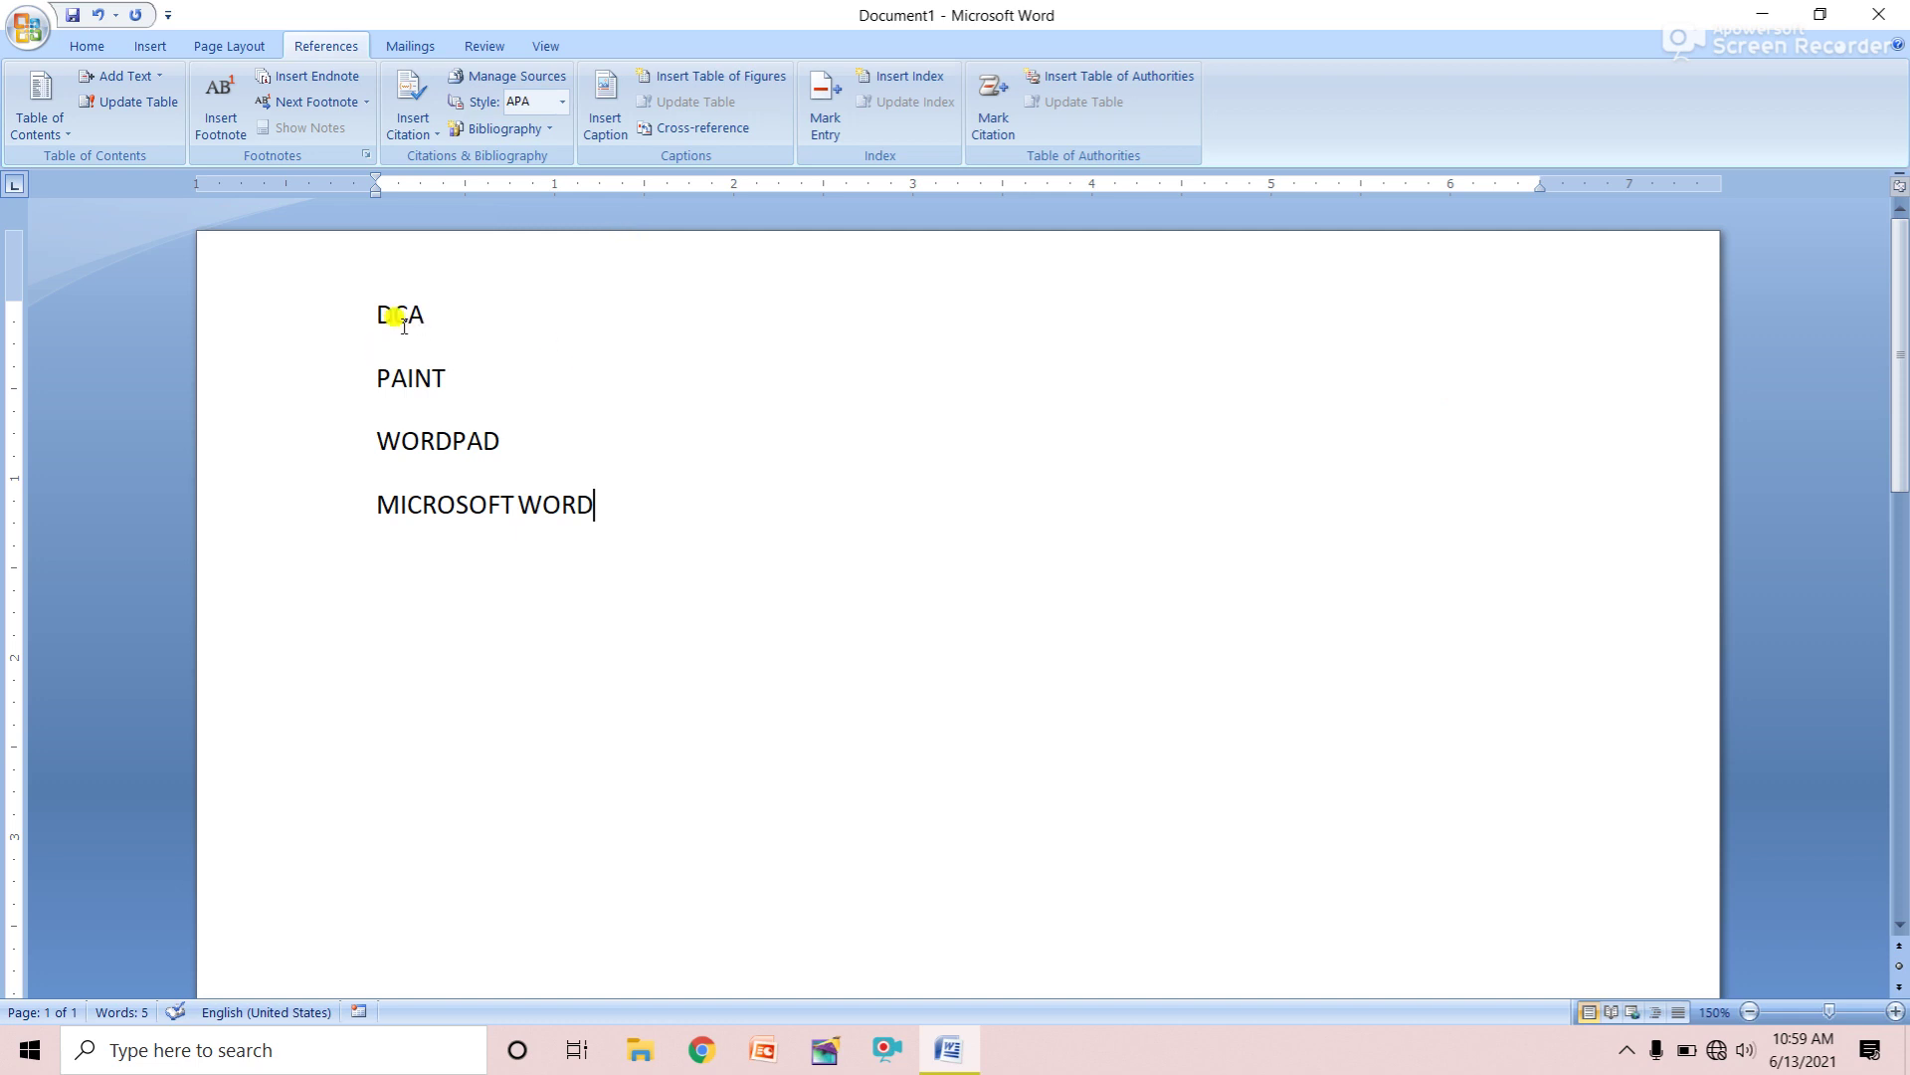
Apply the Heading 1 style to the DCA line
left_click_drag(370, 317, 424, 314)
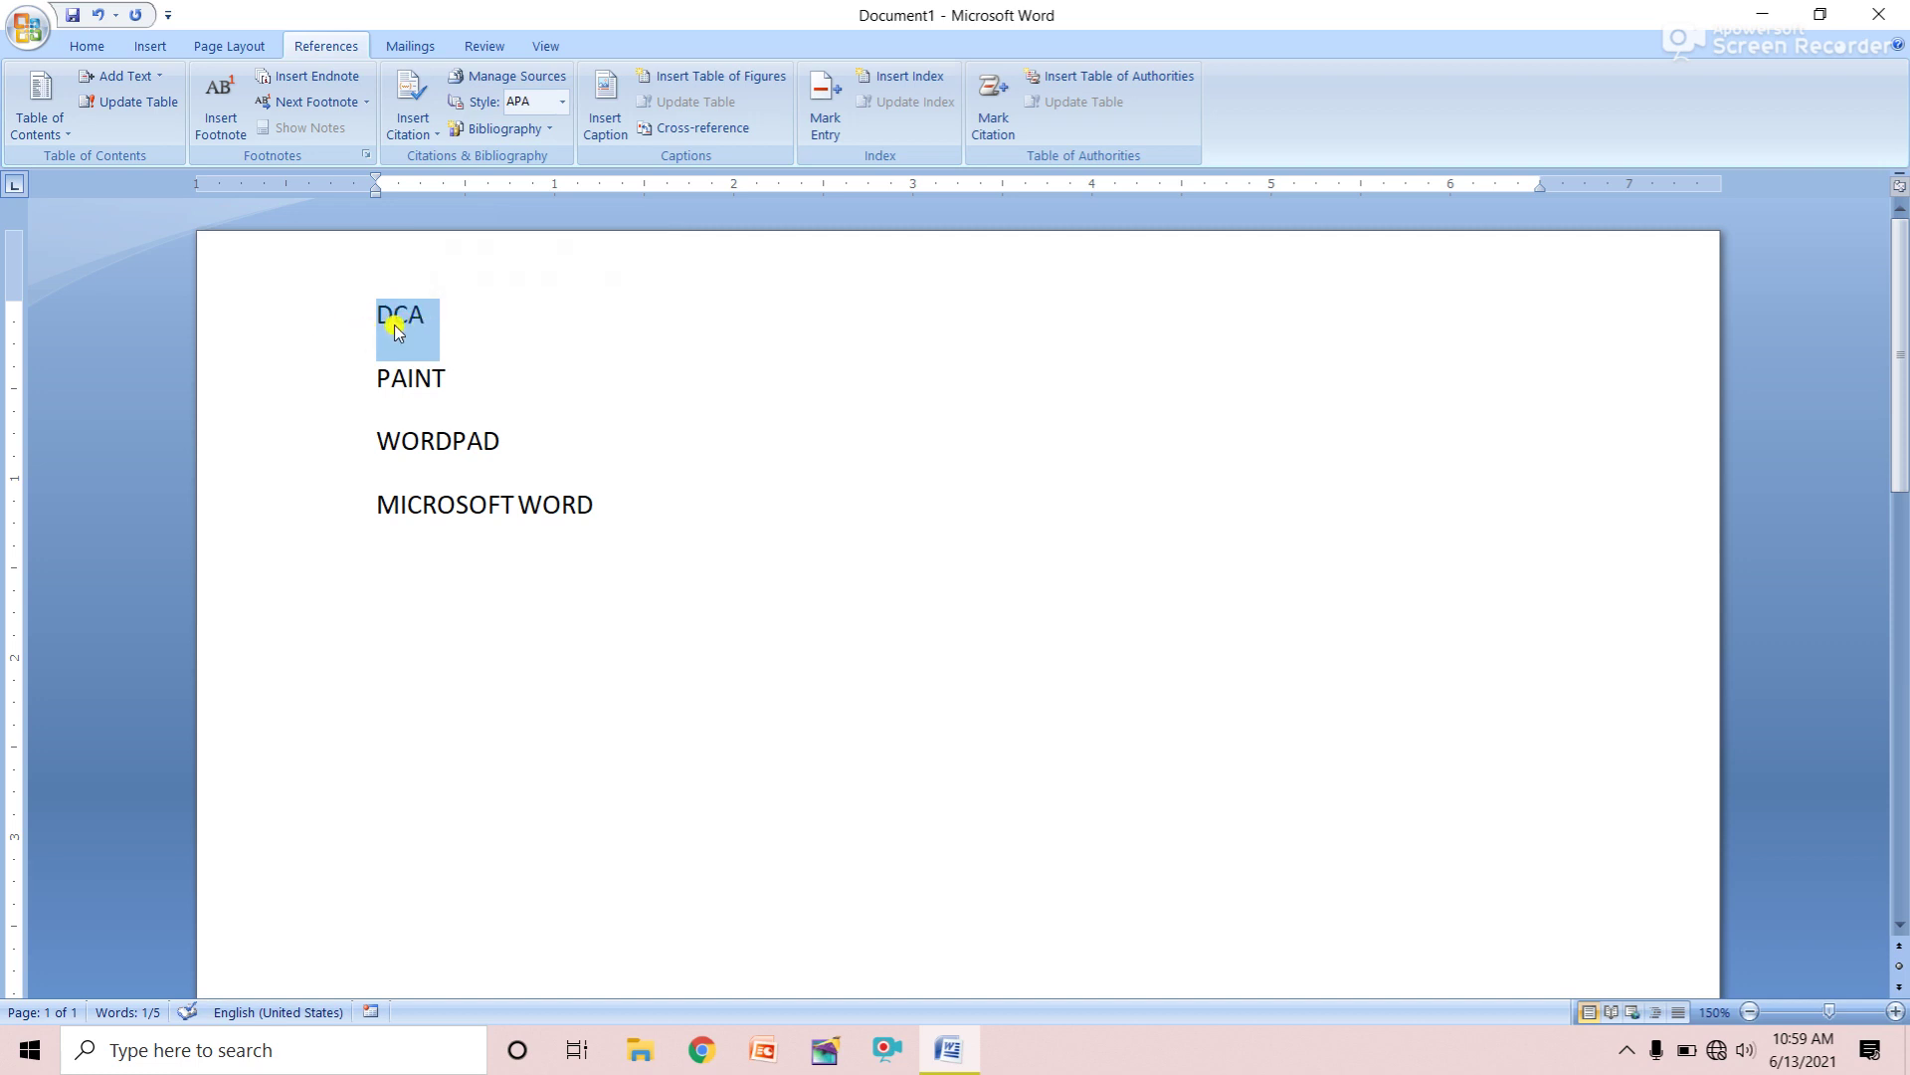
left_click_drag(374, 376, 601, 505)
left_click(615, 514)
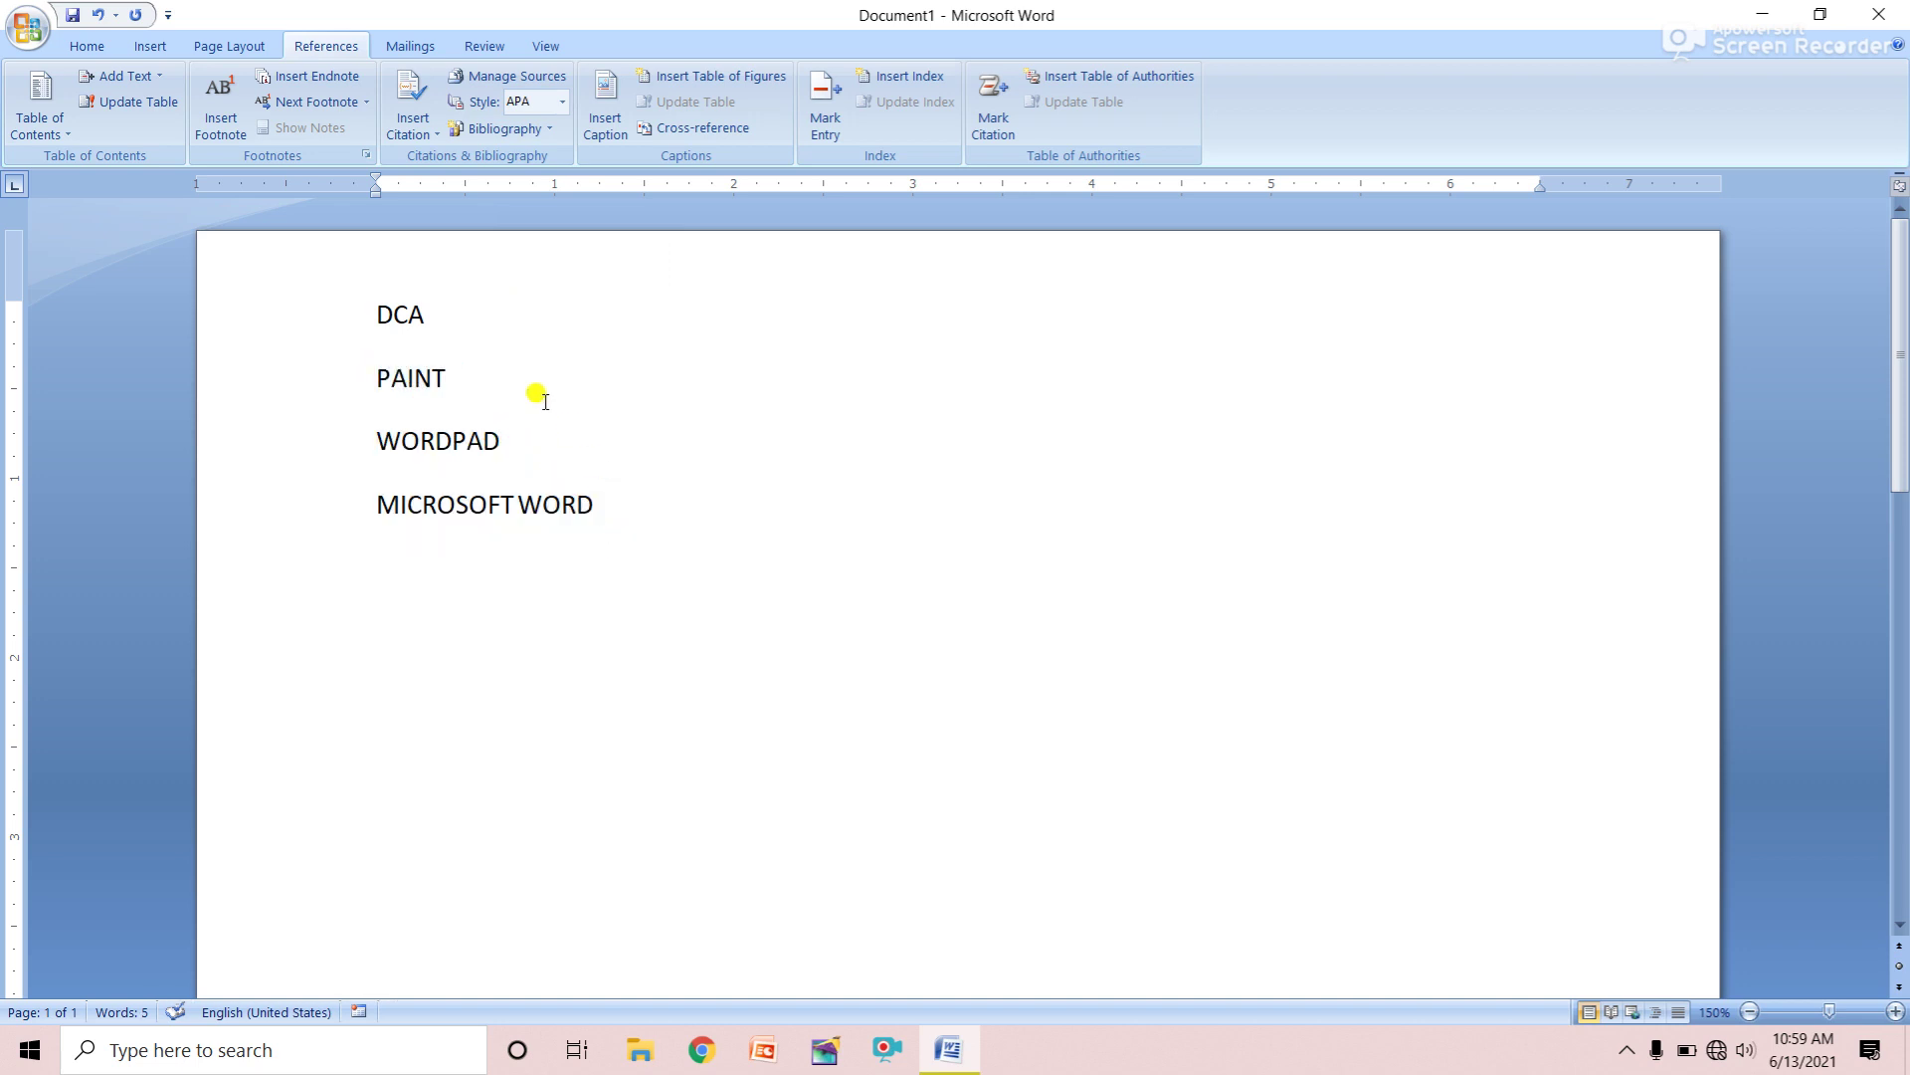
left_click_drag(368, 309, 423, 325)
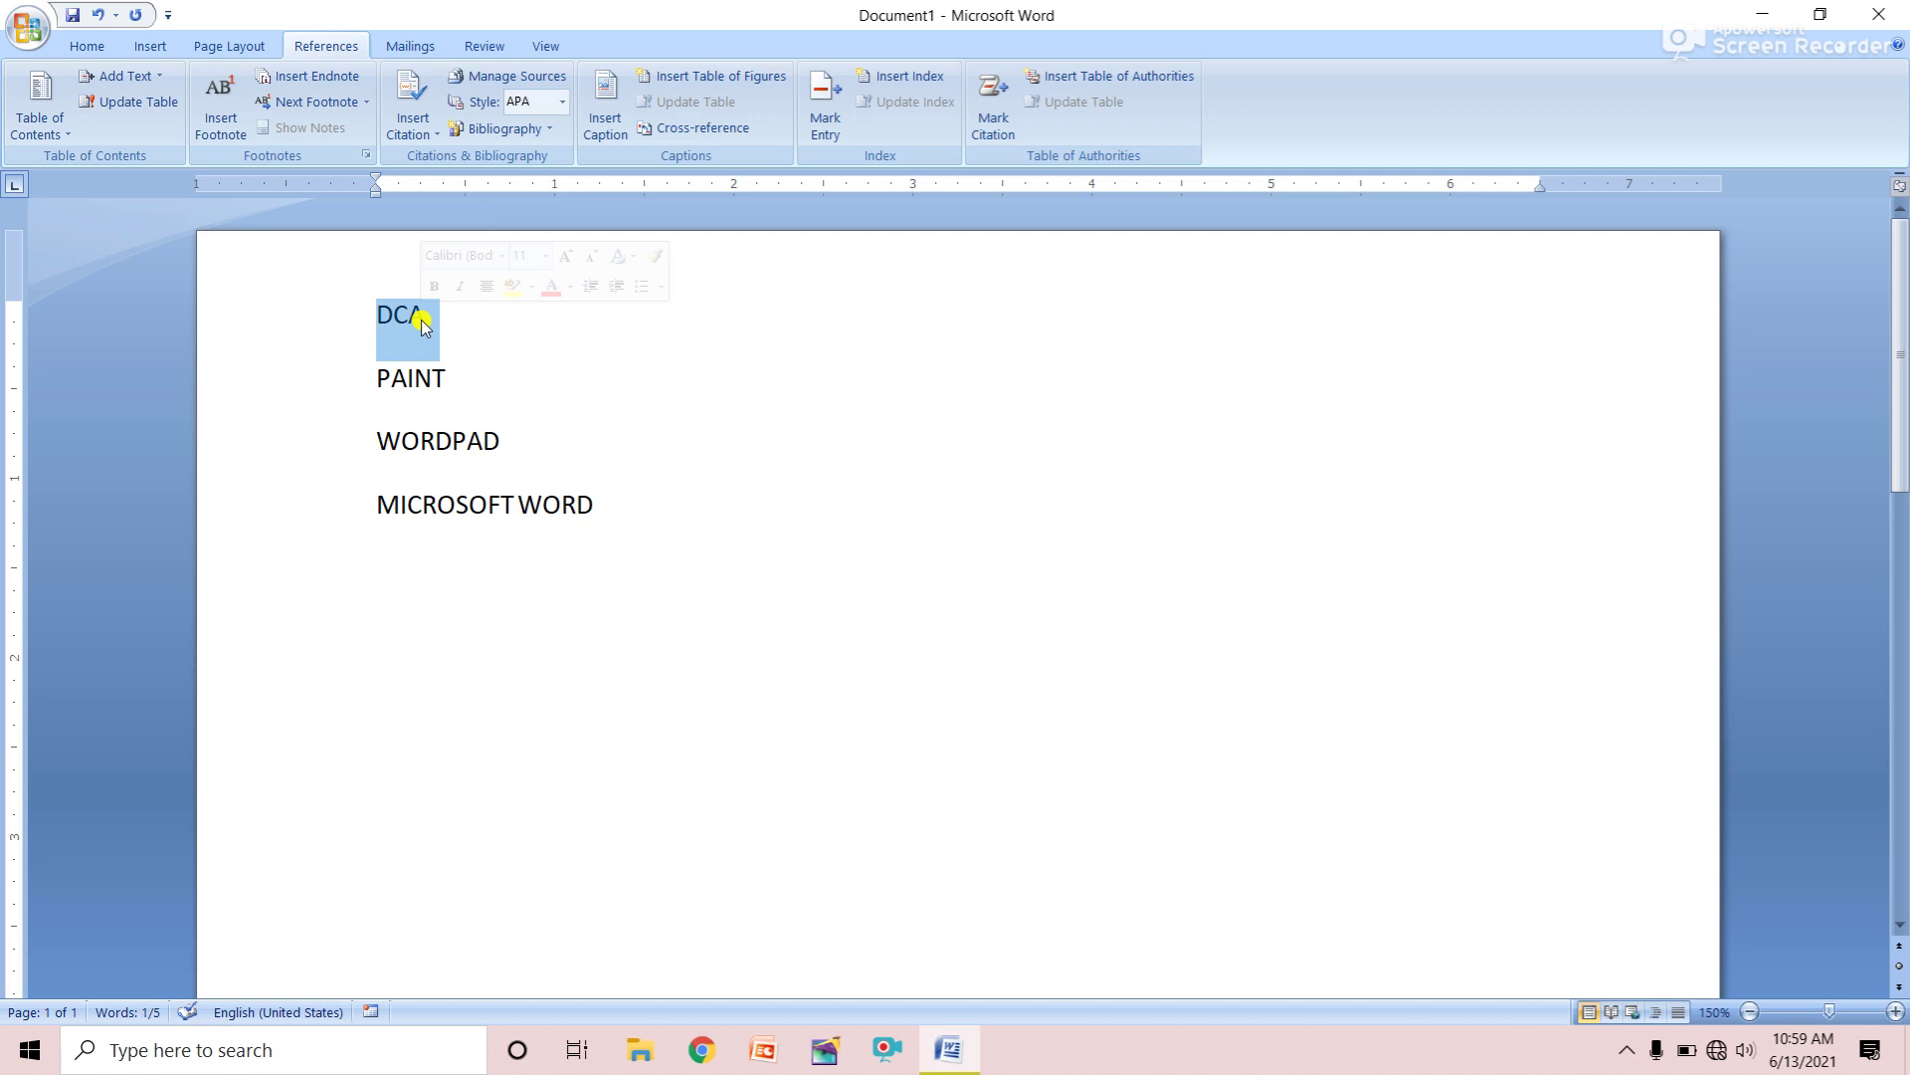
left_click(88, 46)
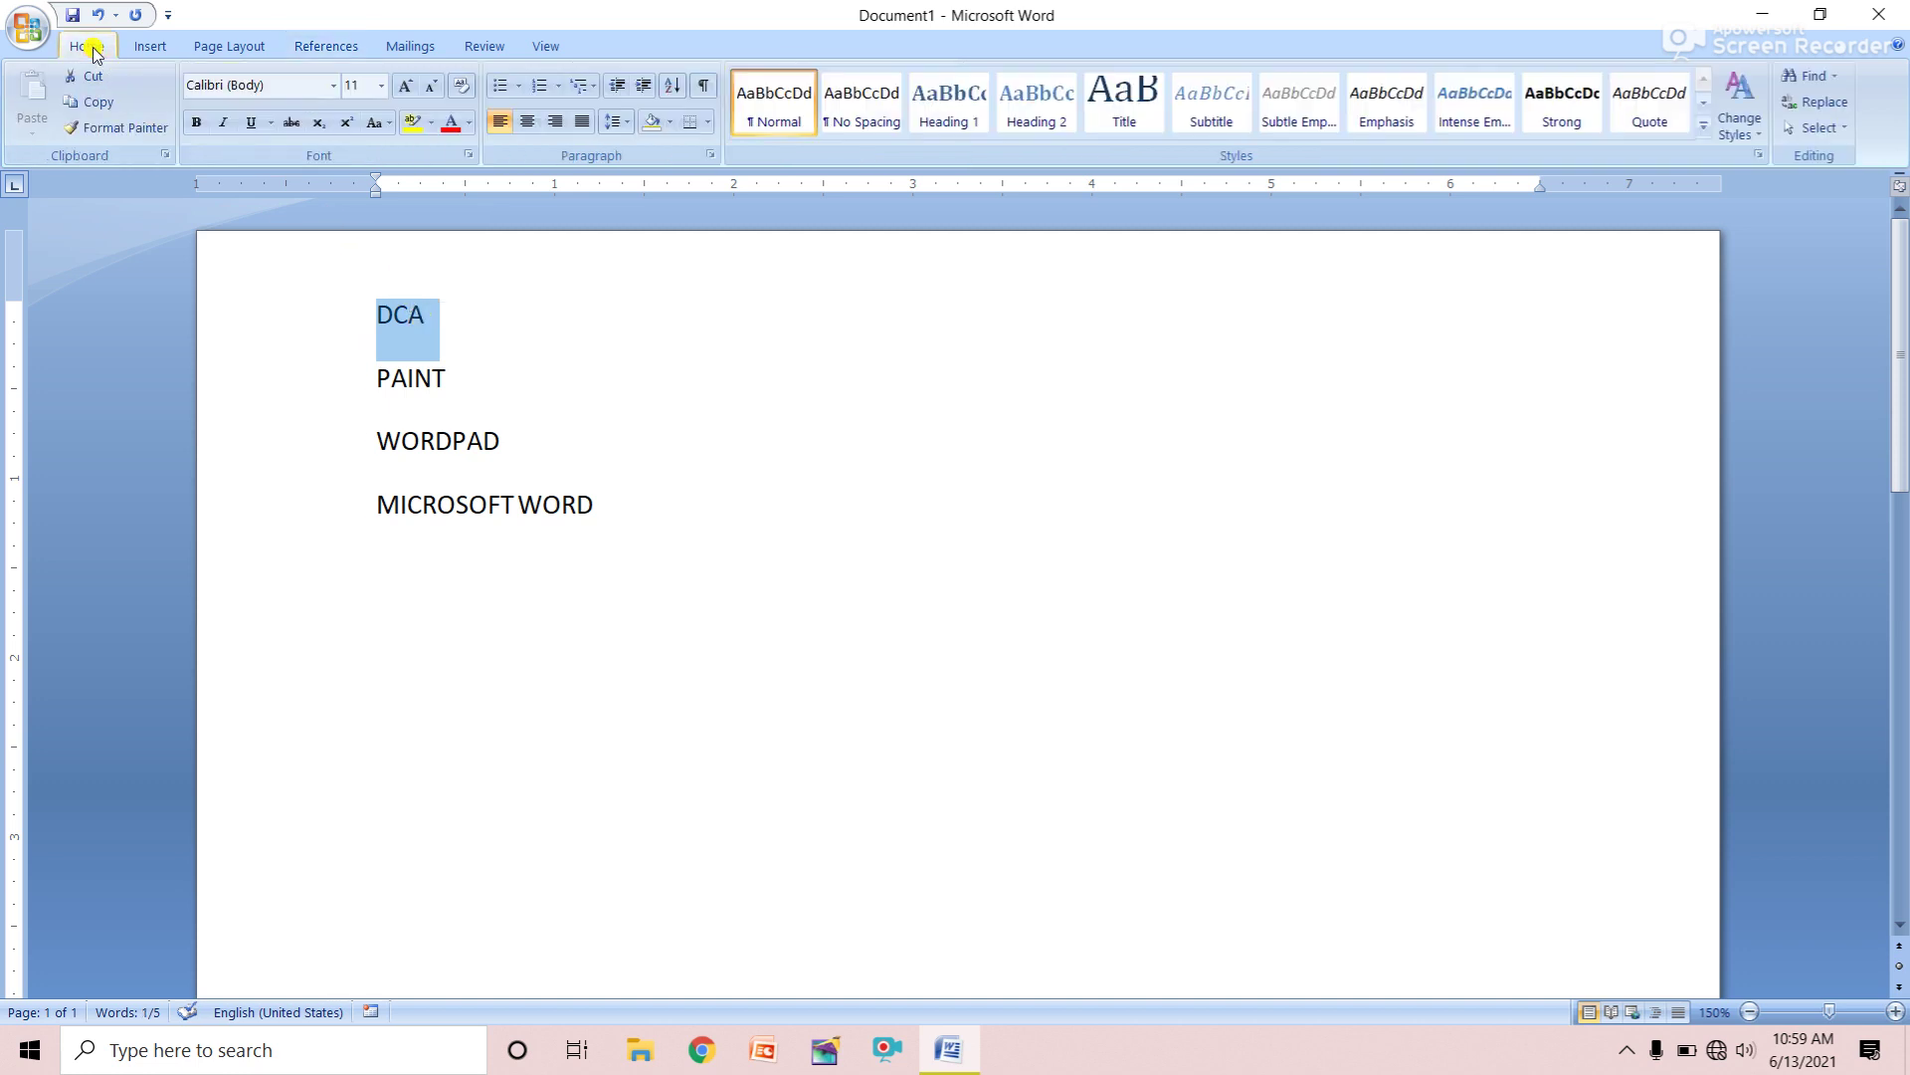
left_click(970, 117)
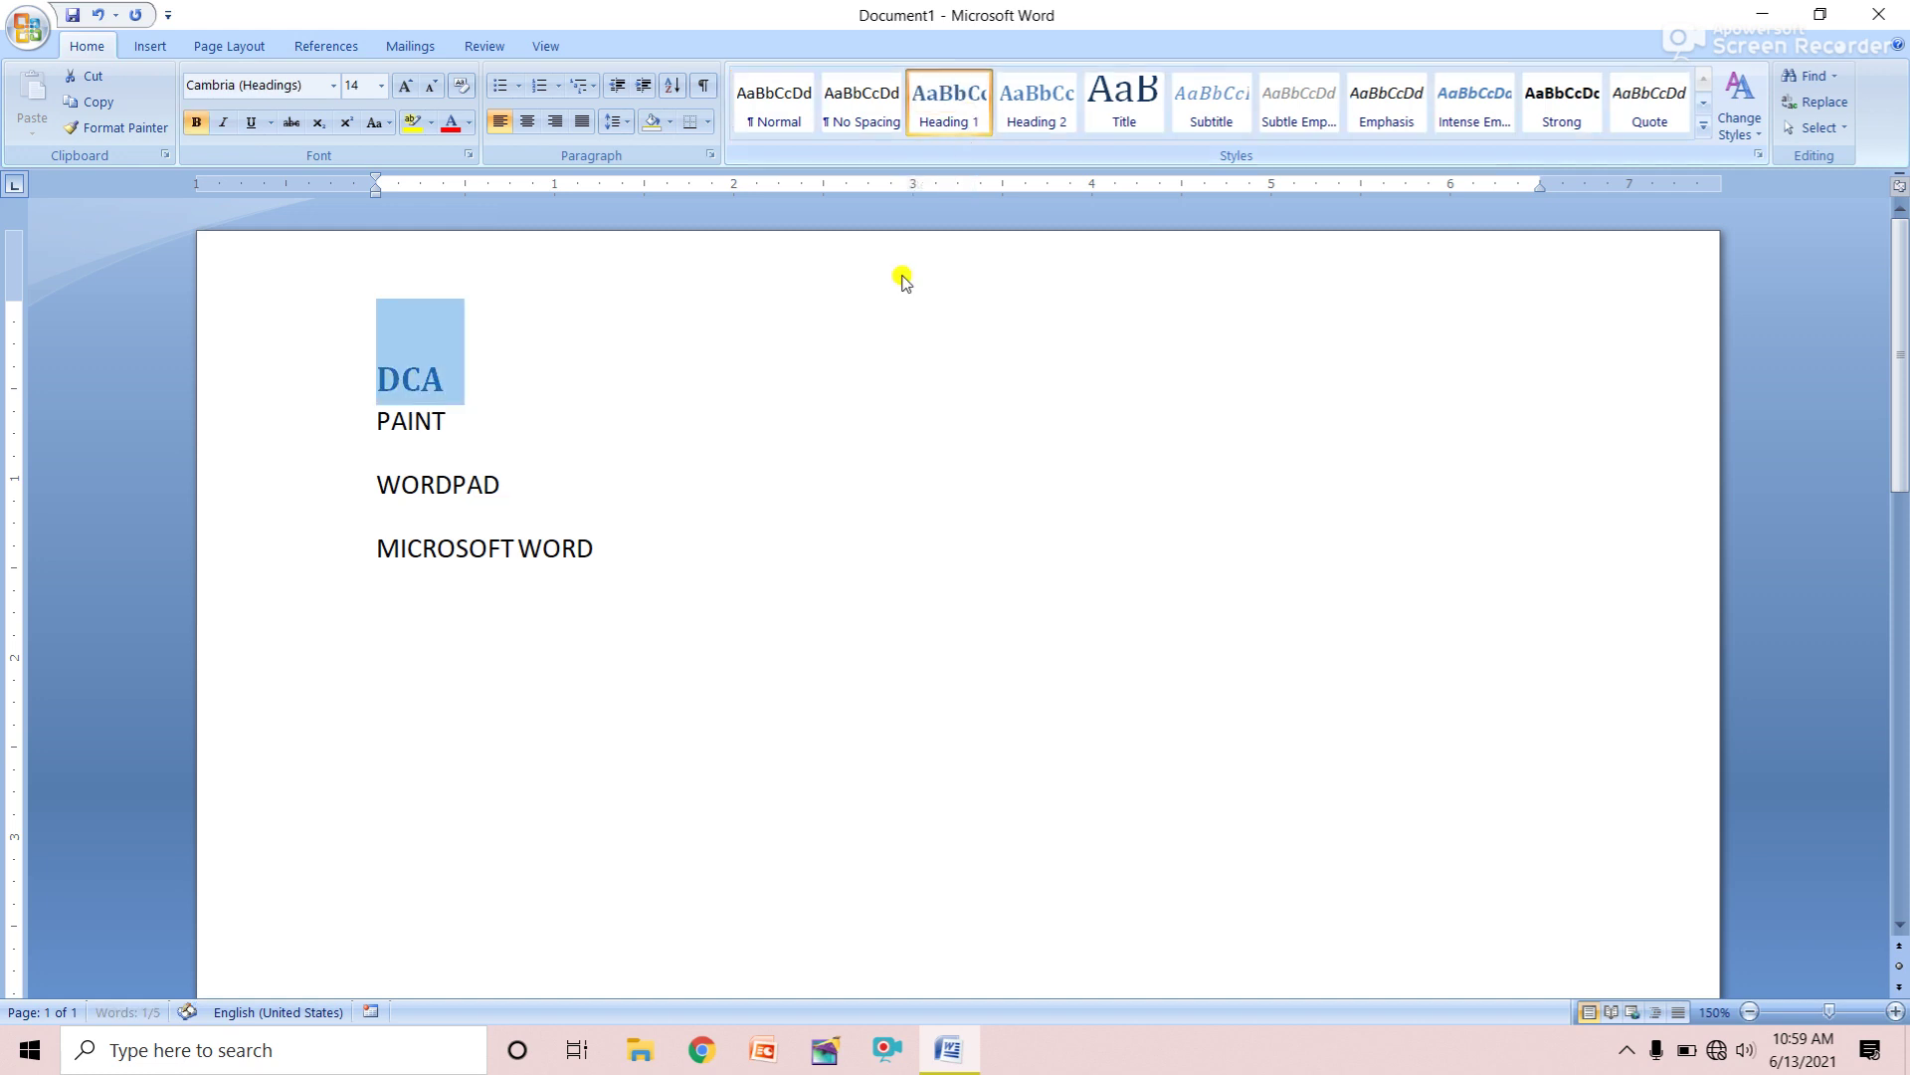
left_click(452, 393)
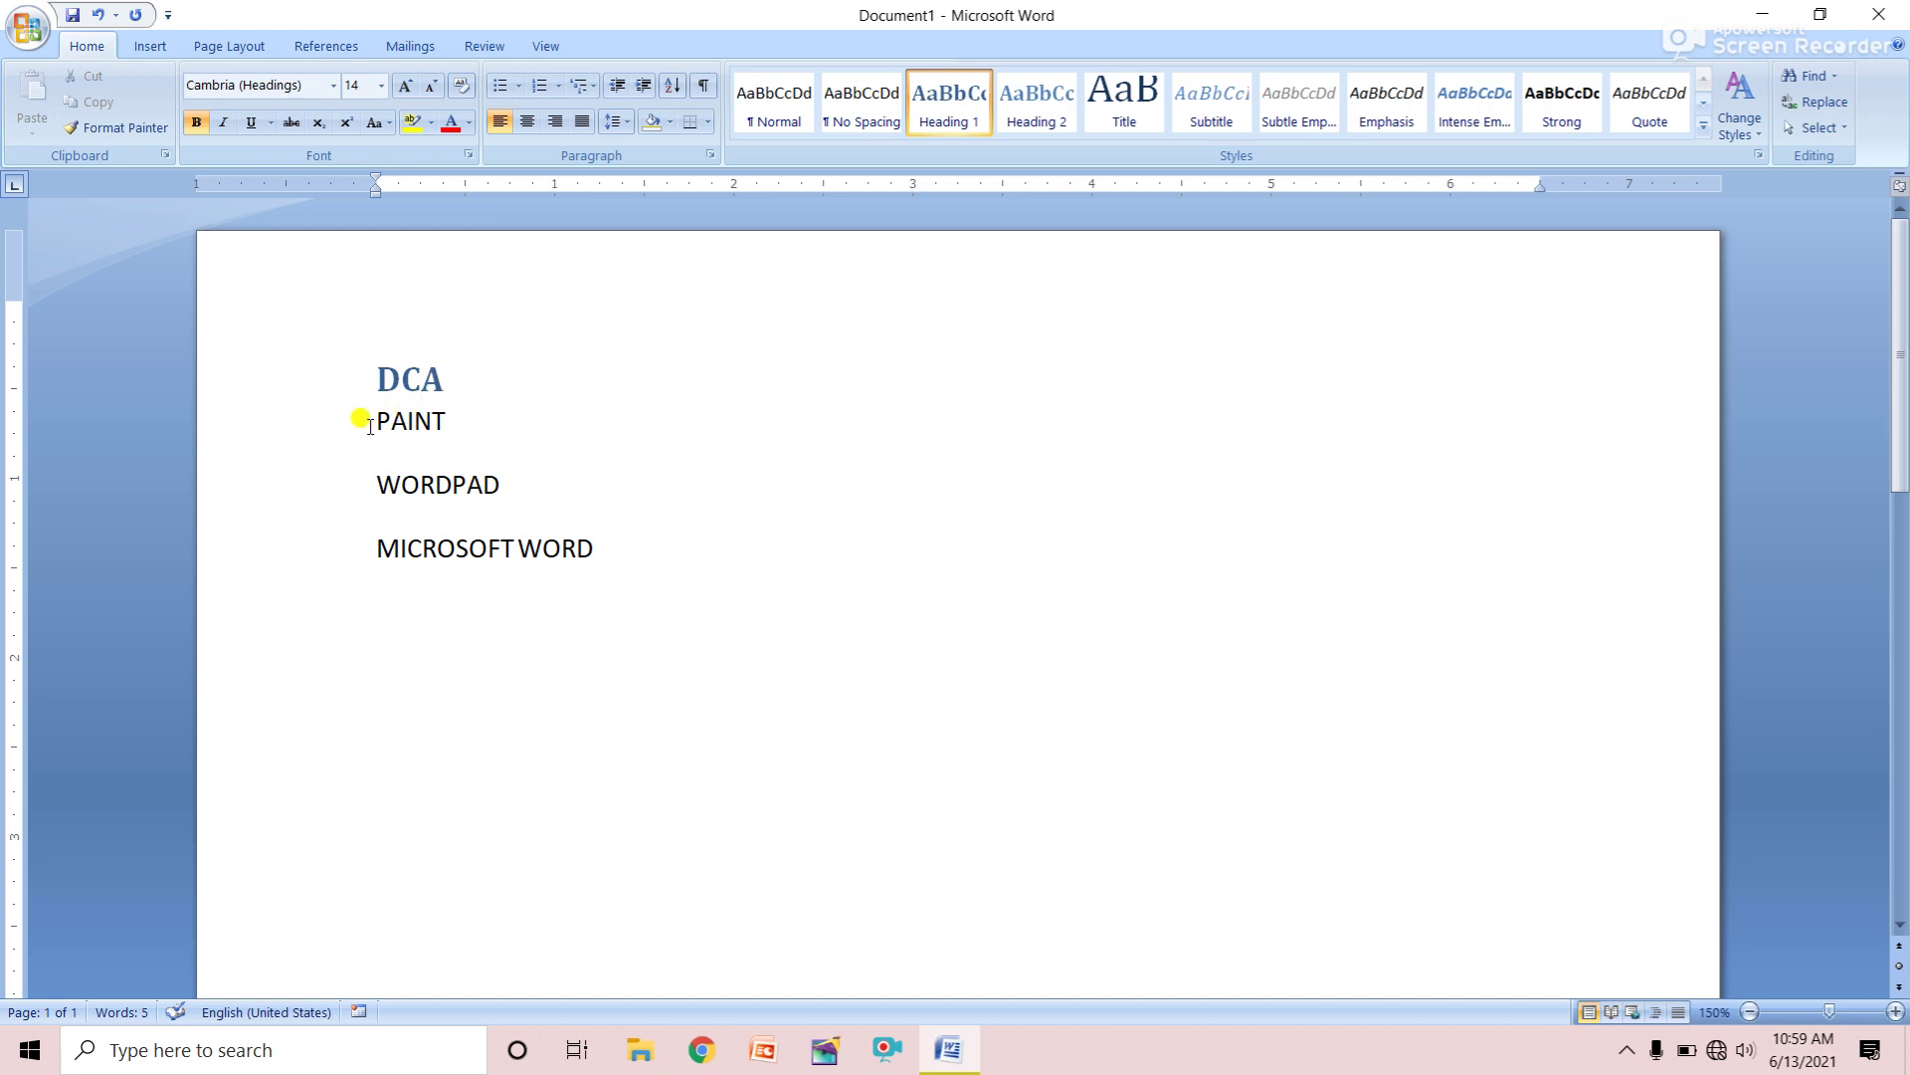
Mark PAINT, WORDPAD and MICROSOFT WORD as Level 2 contents entries and add a blank line below
left_click_drag(370, 416, 605, 548)
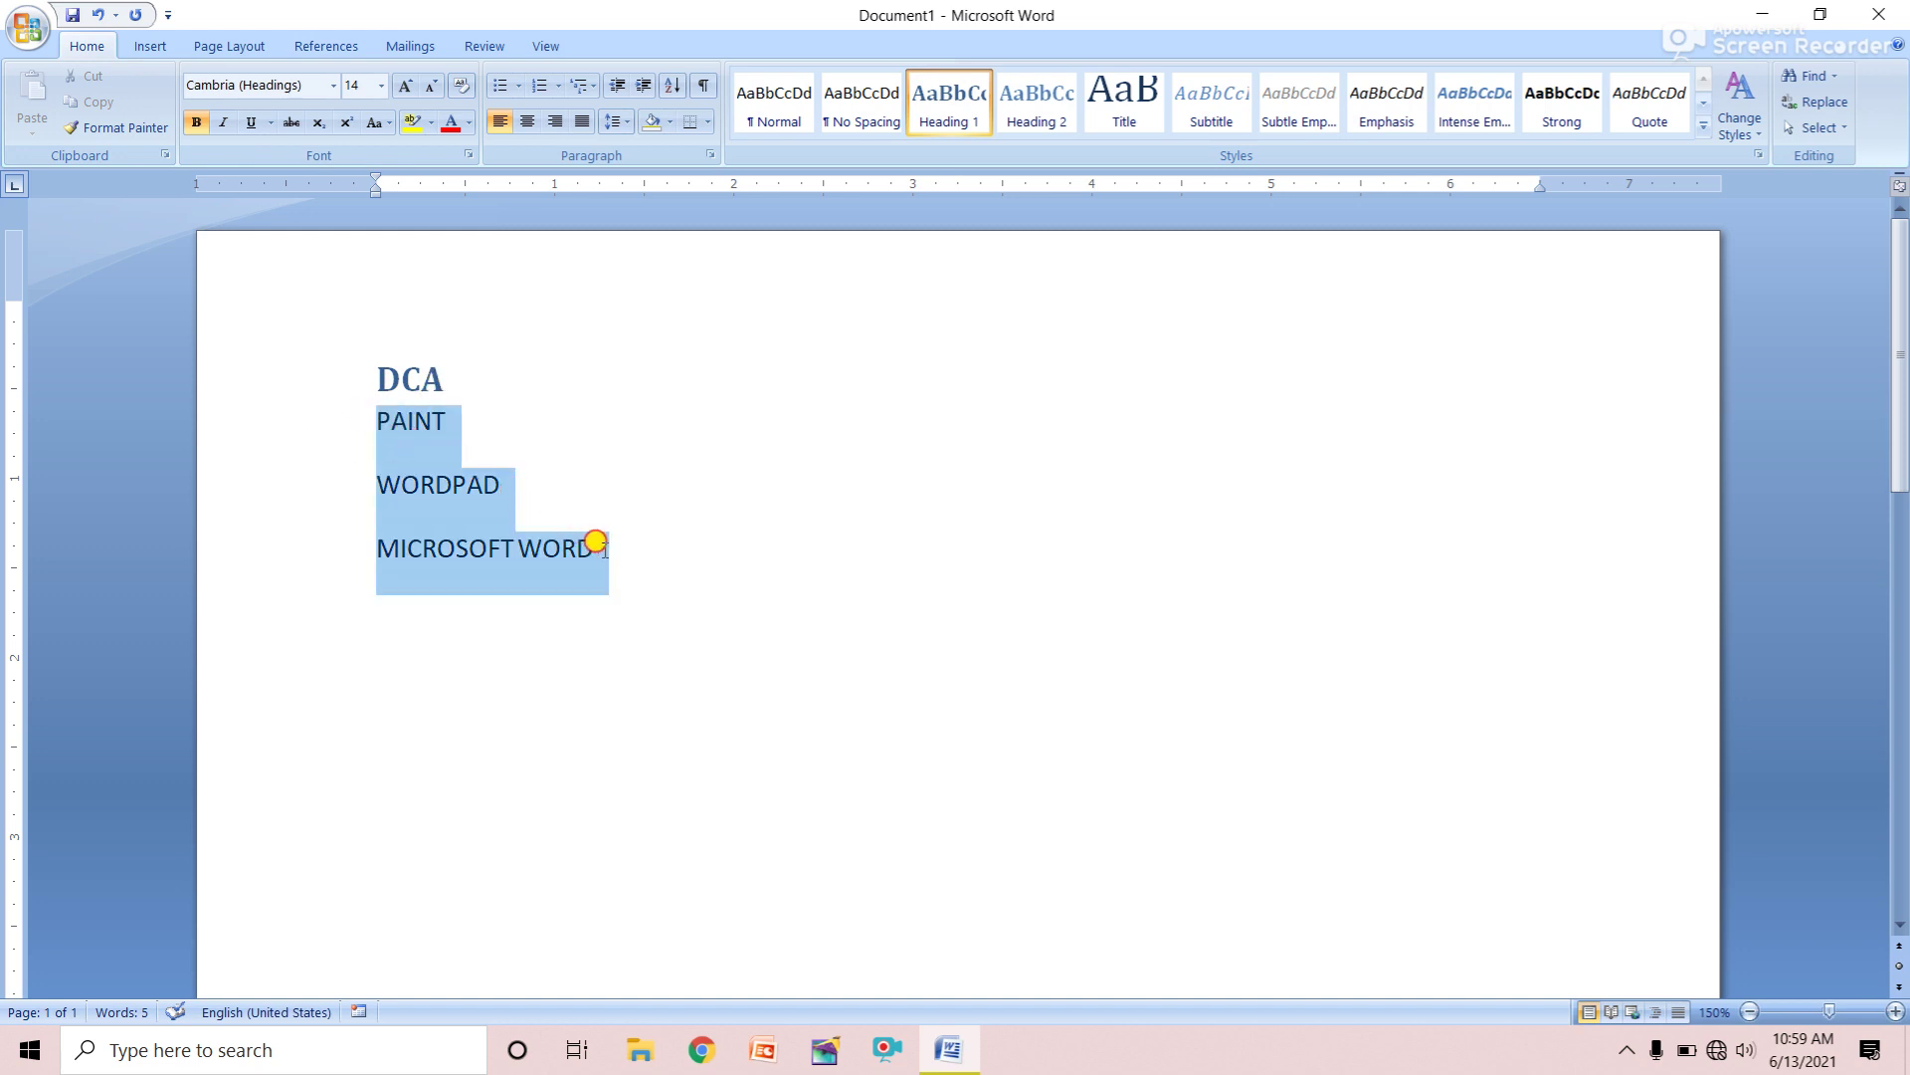
left_click(325, 46)
left_click(152, 80)
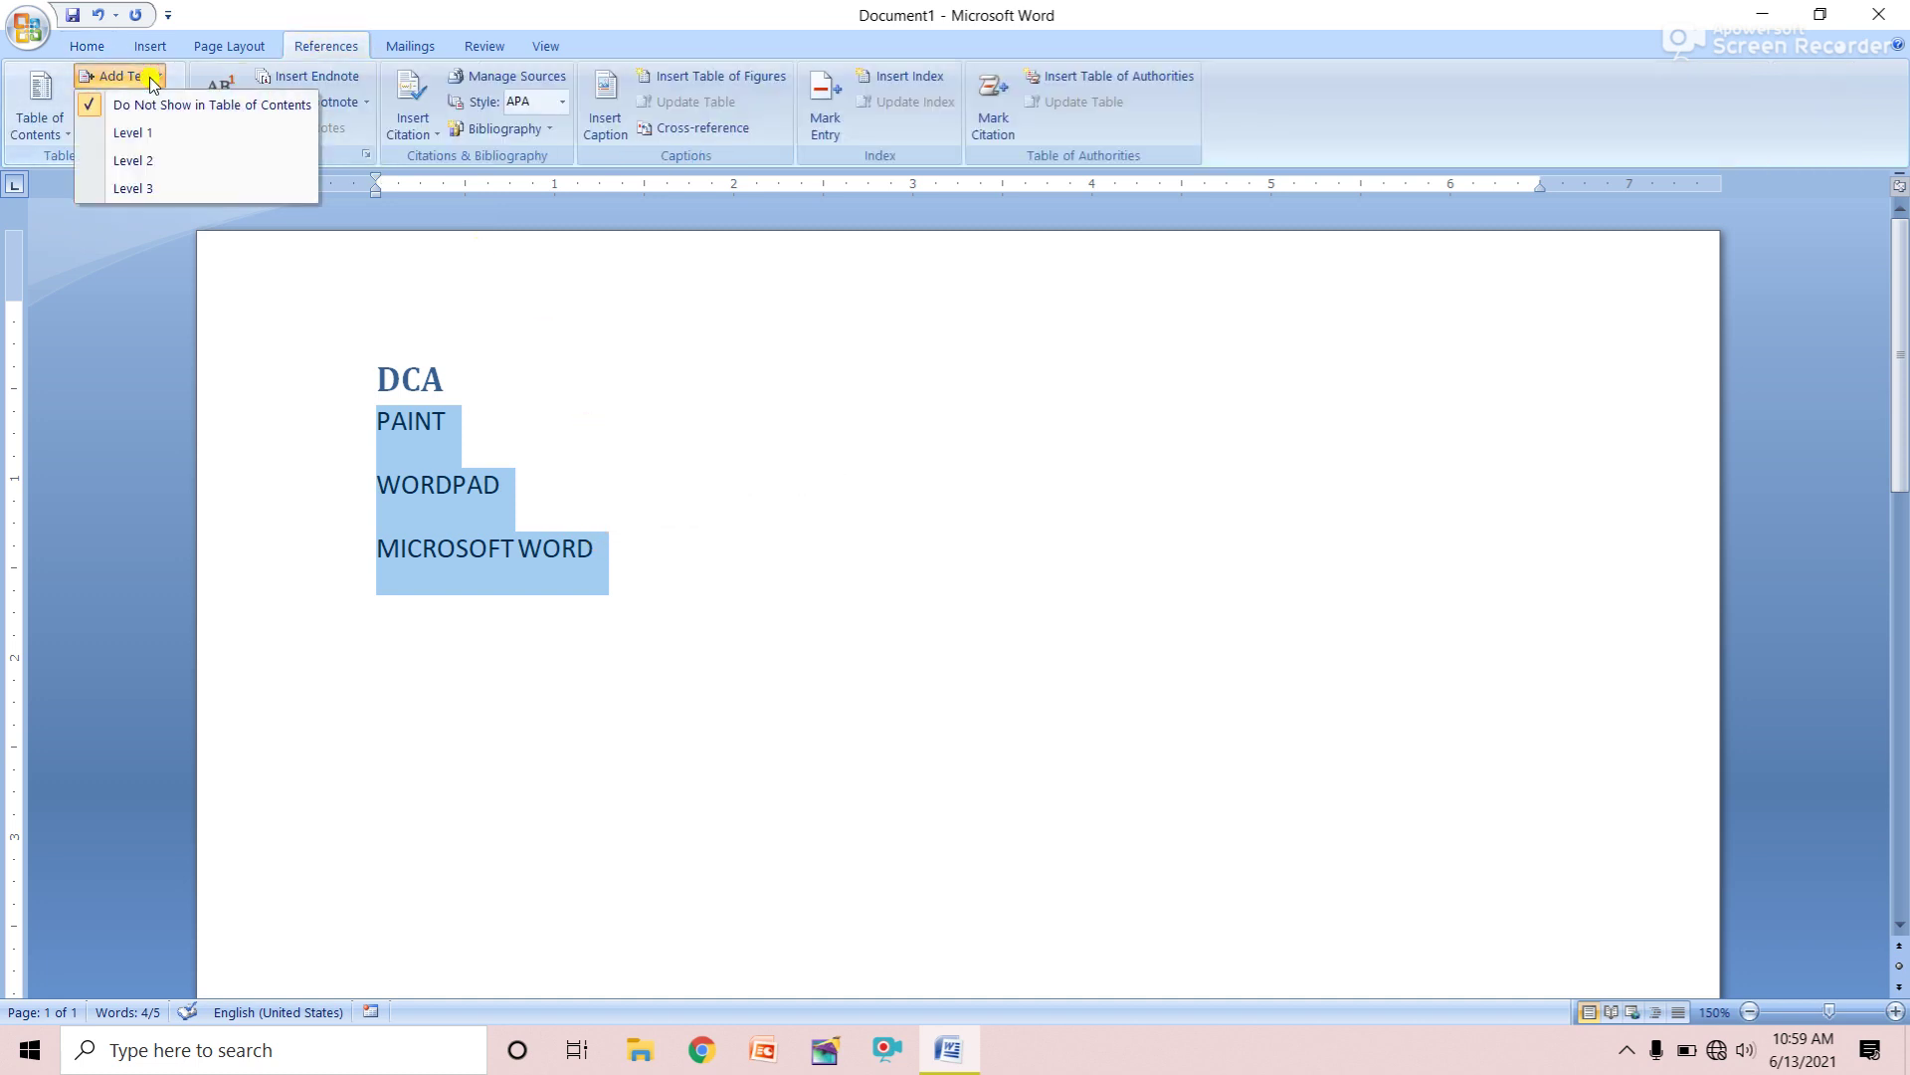
left_click(165, 161)
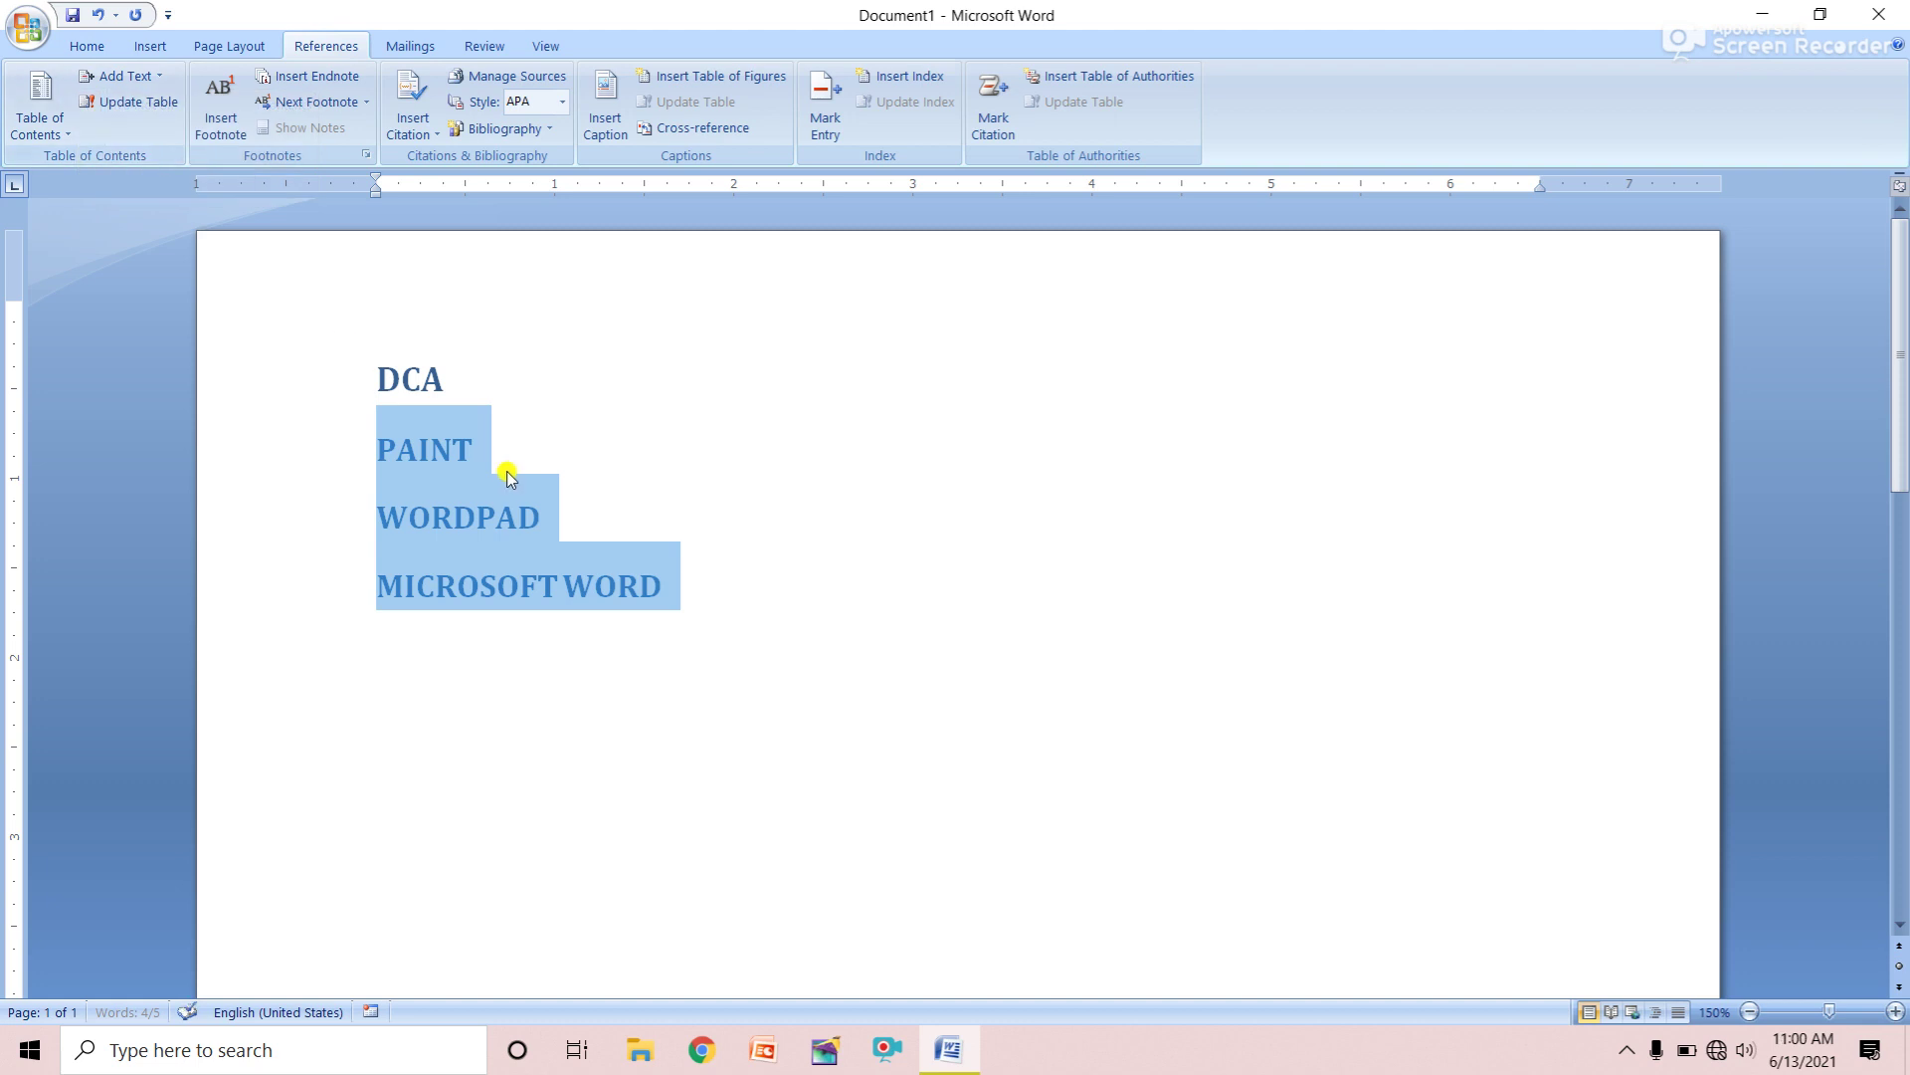
left_click(475, 449)
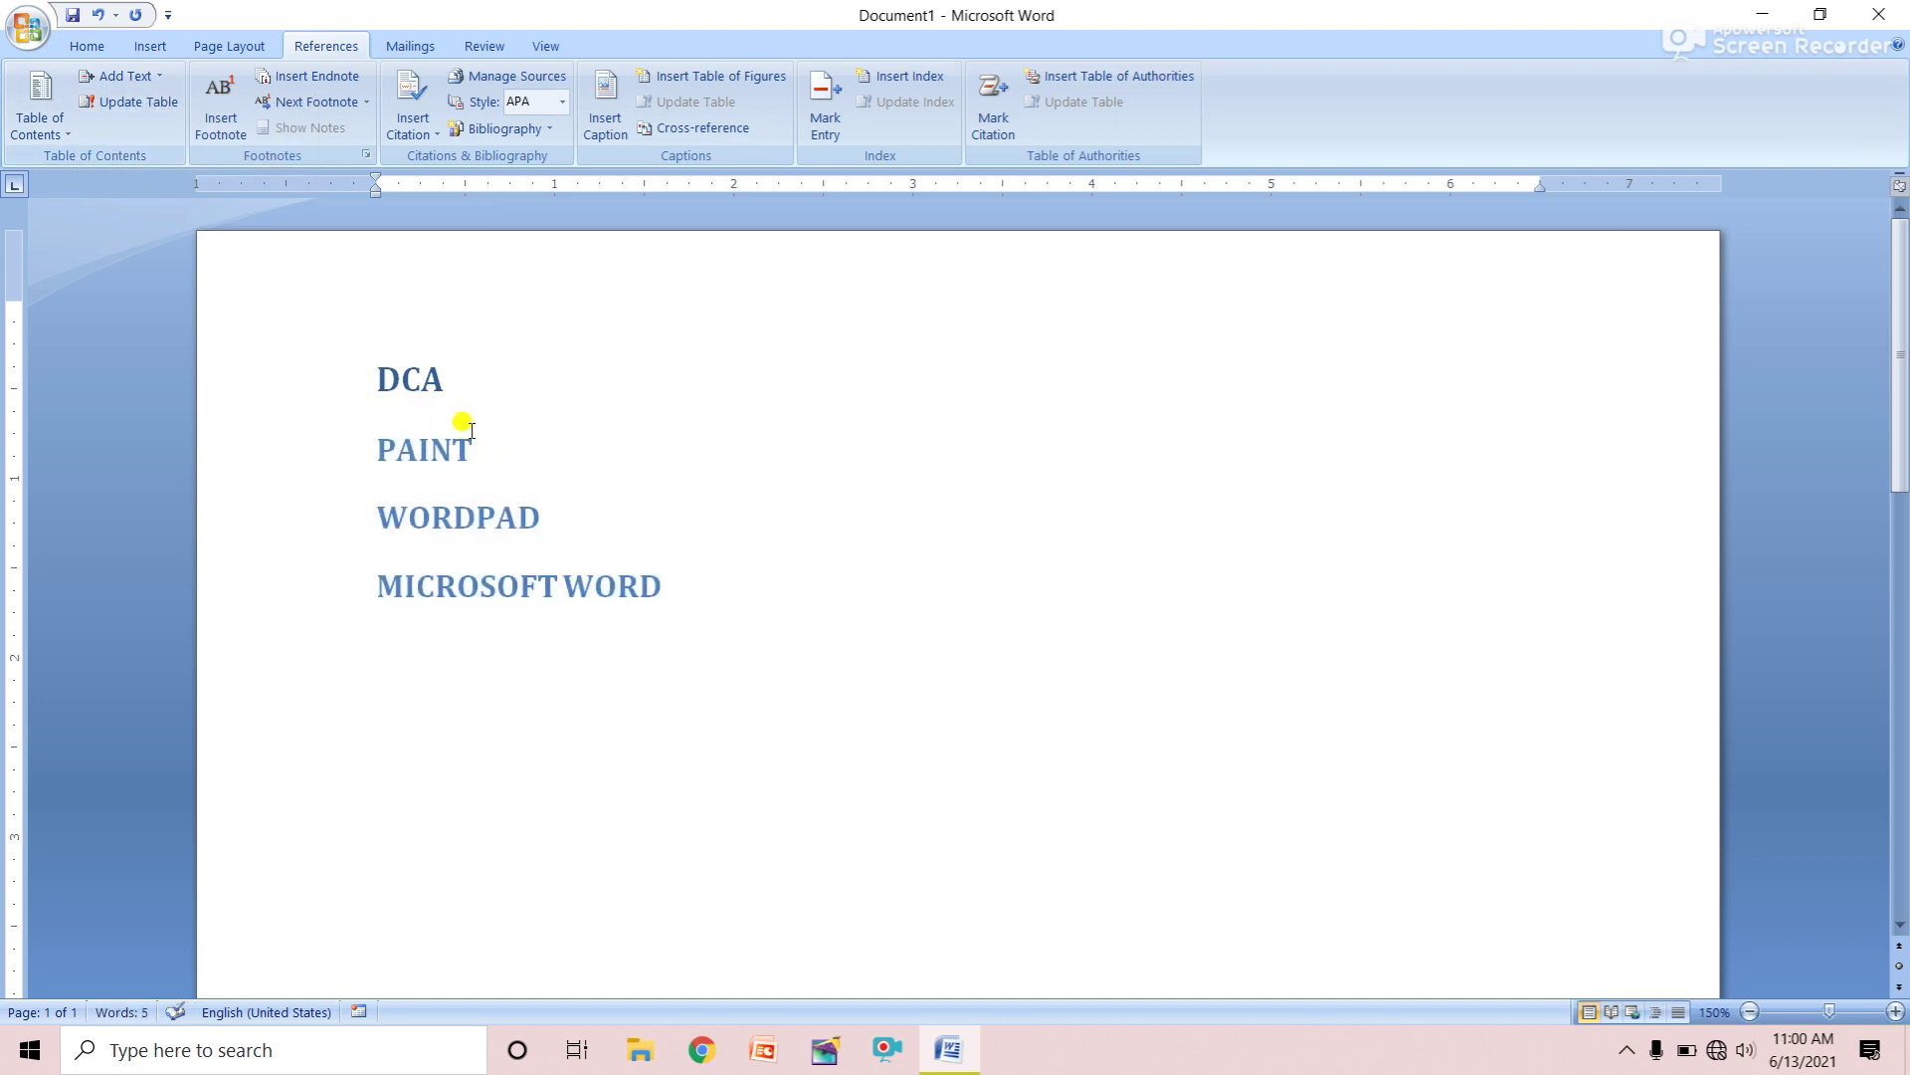
left_click(661, 586)
key("Return")
key("Return")
key("Return")
Insert a table of contents with default settings below the headings
left_click(46, 129)
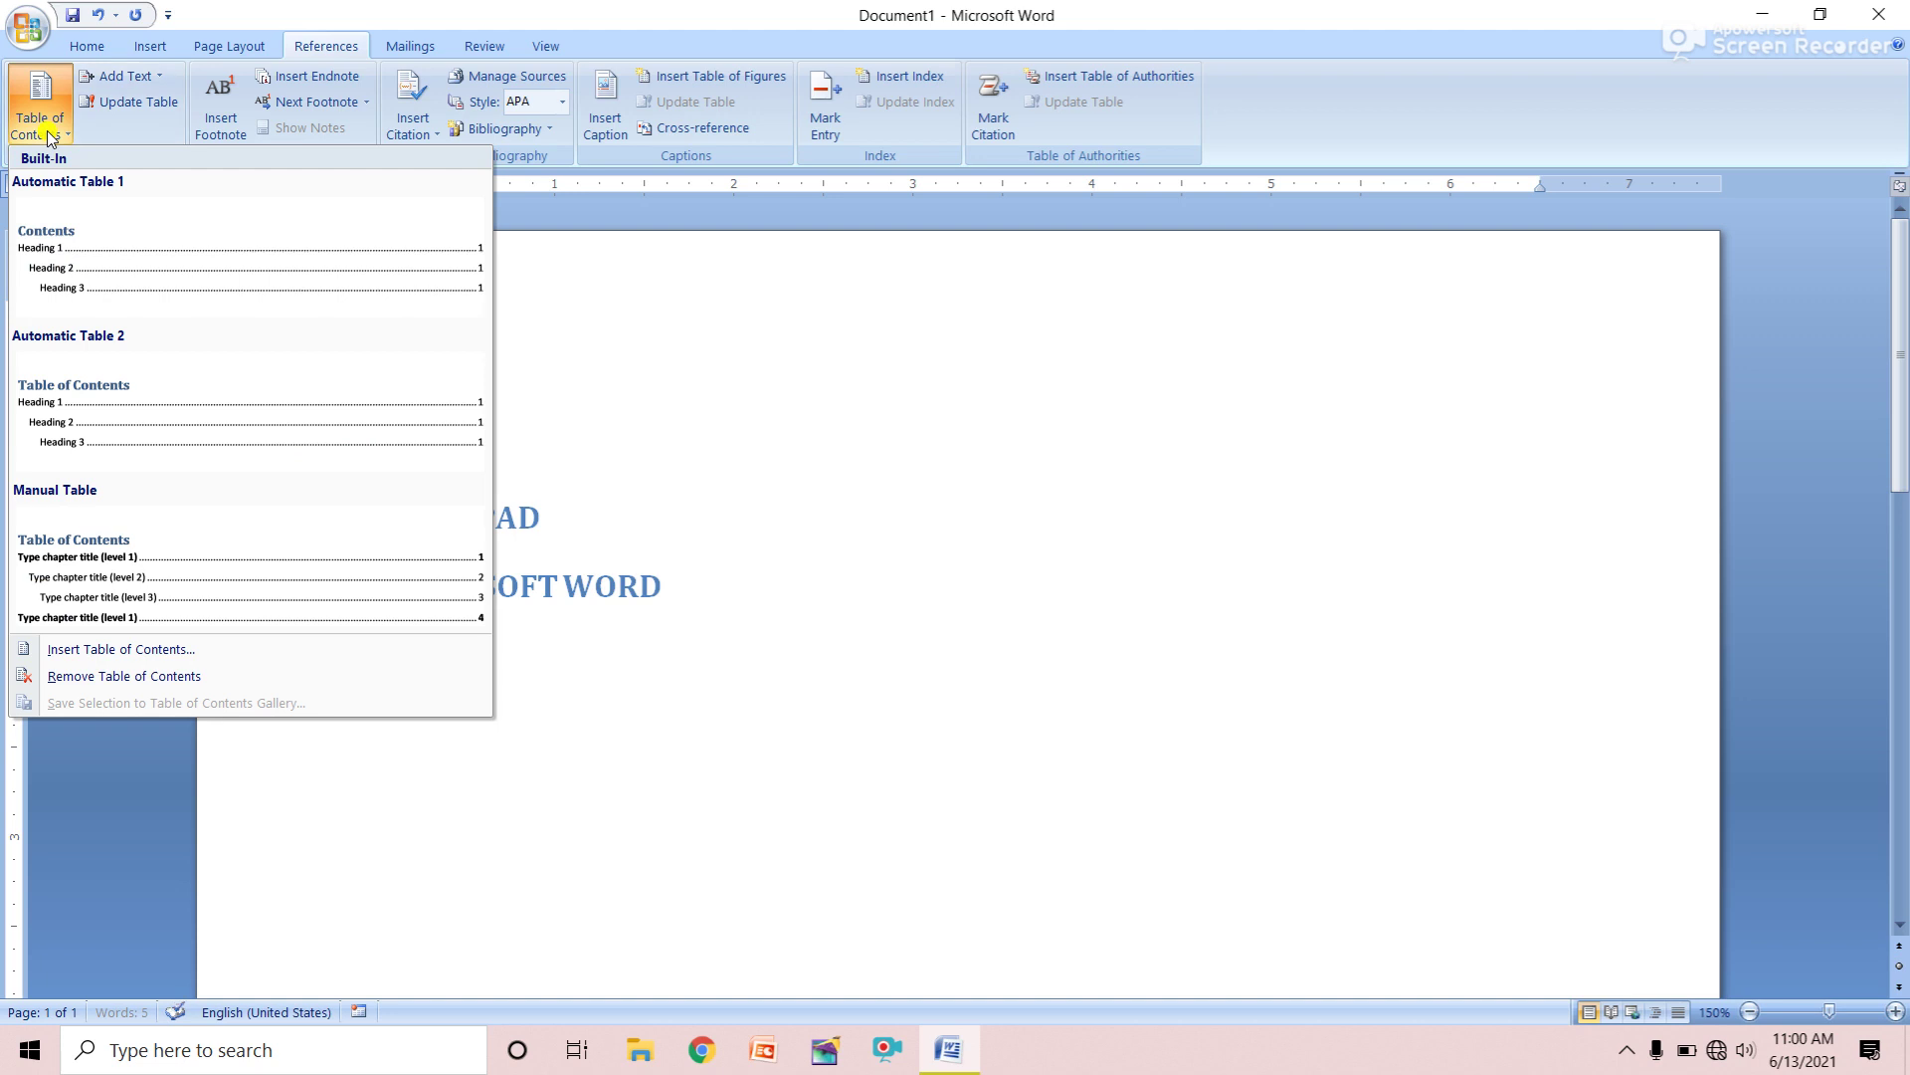
left_click(112, 657)
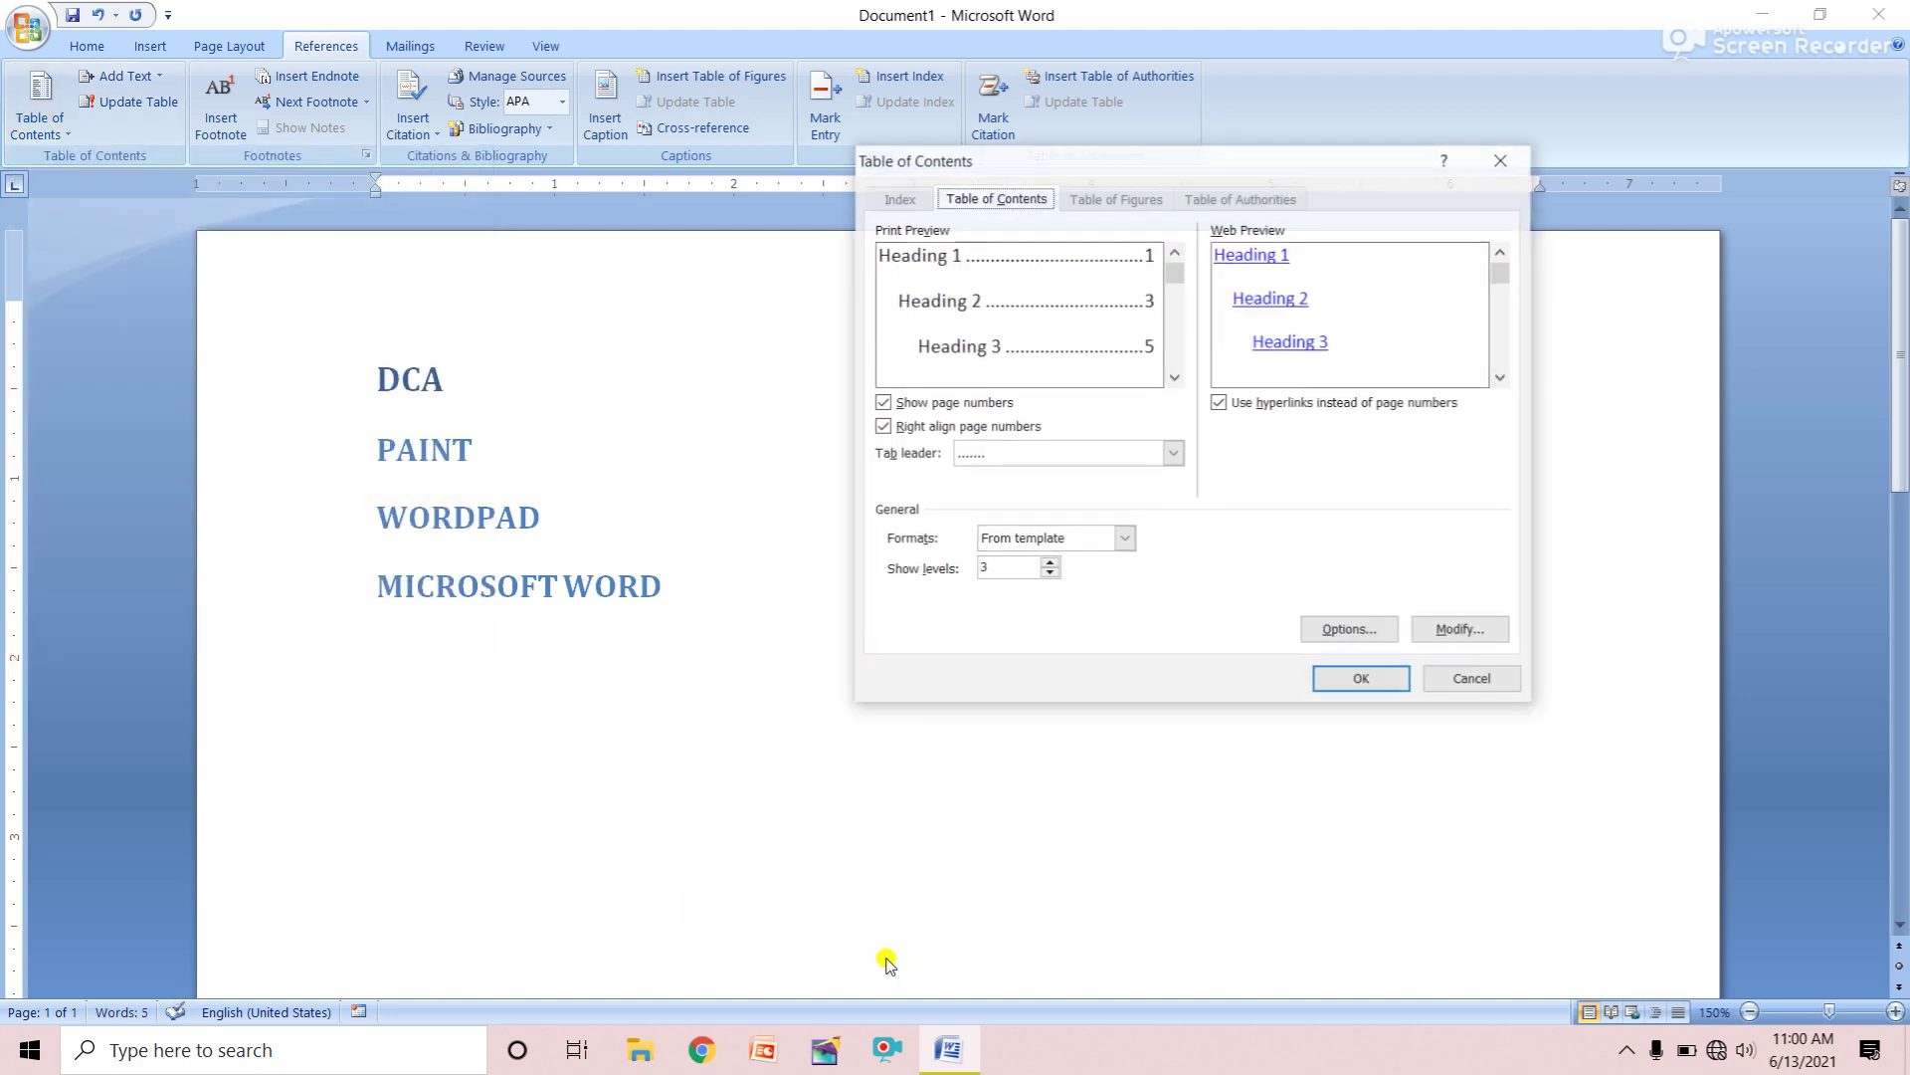
left_click(1363, 680)
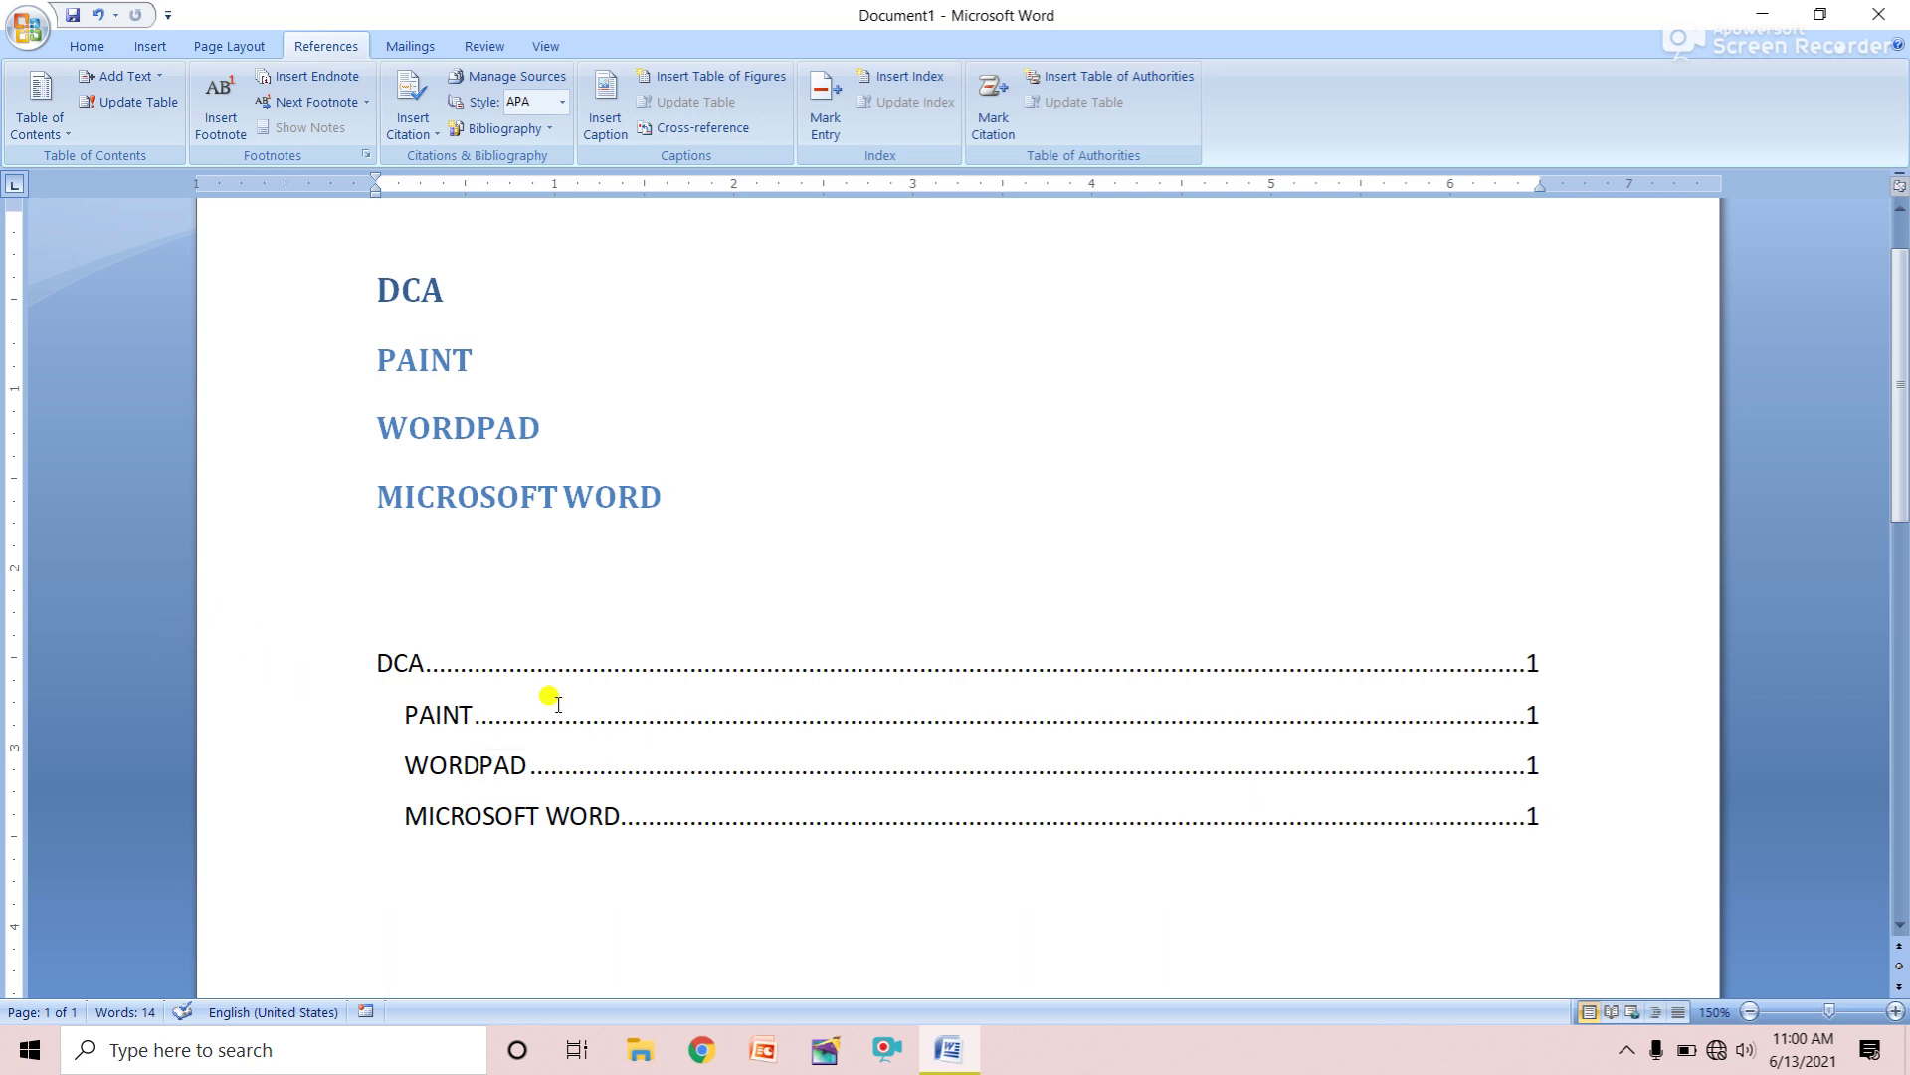
Type MICROSOFT EXCEL on a new line below MICROSOFT WORD and mark it as Level 2
left_click(655, 496)
key("Return")
type("MIC")
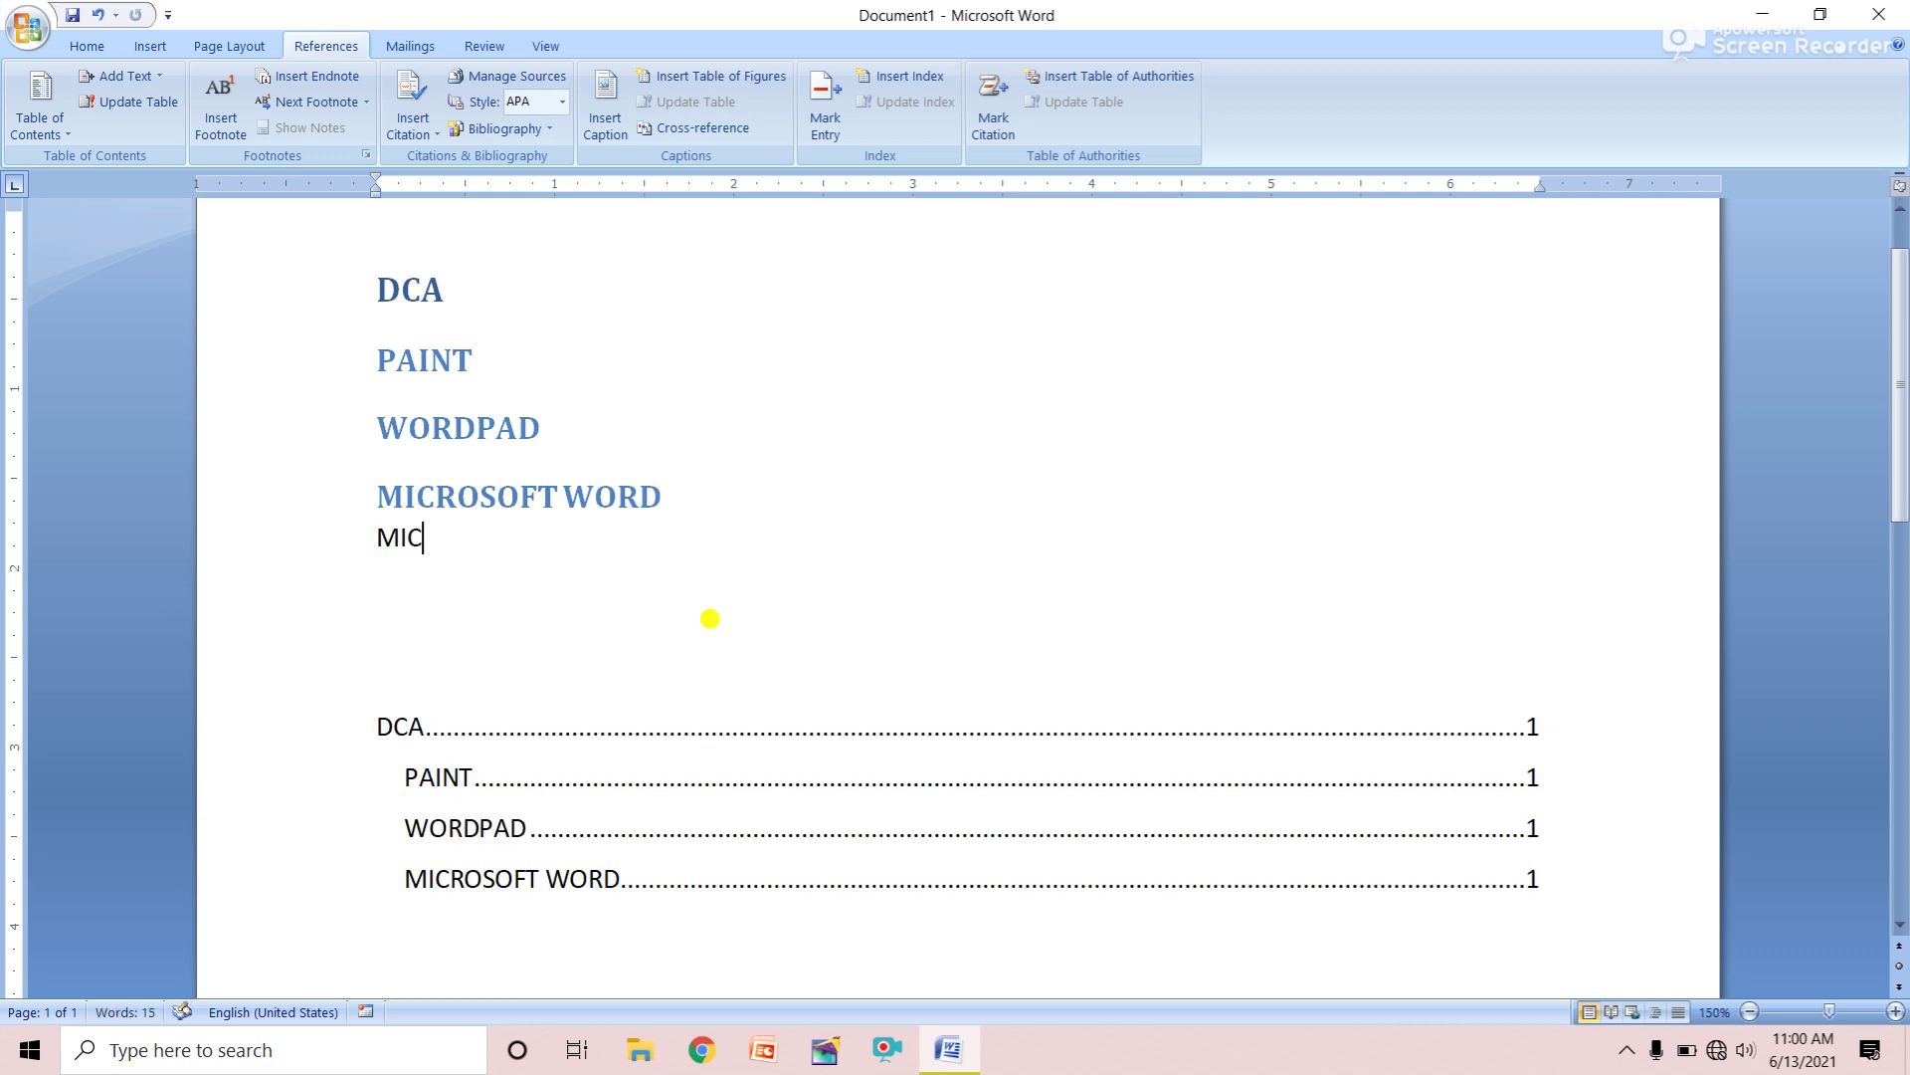
type("ROSO")
type("FT ")
type("EXCE")
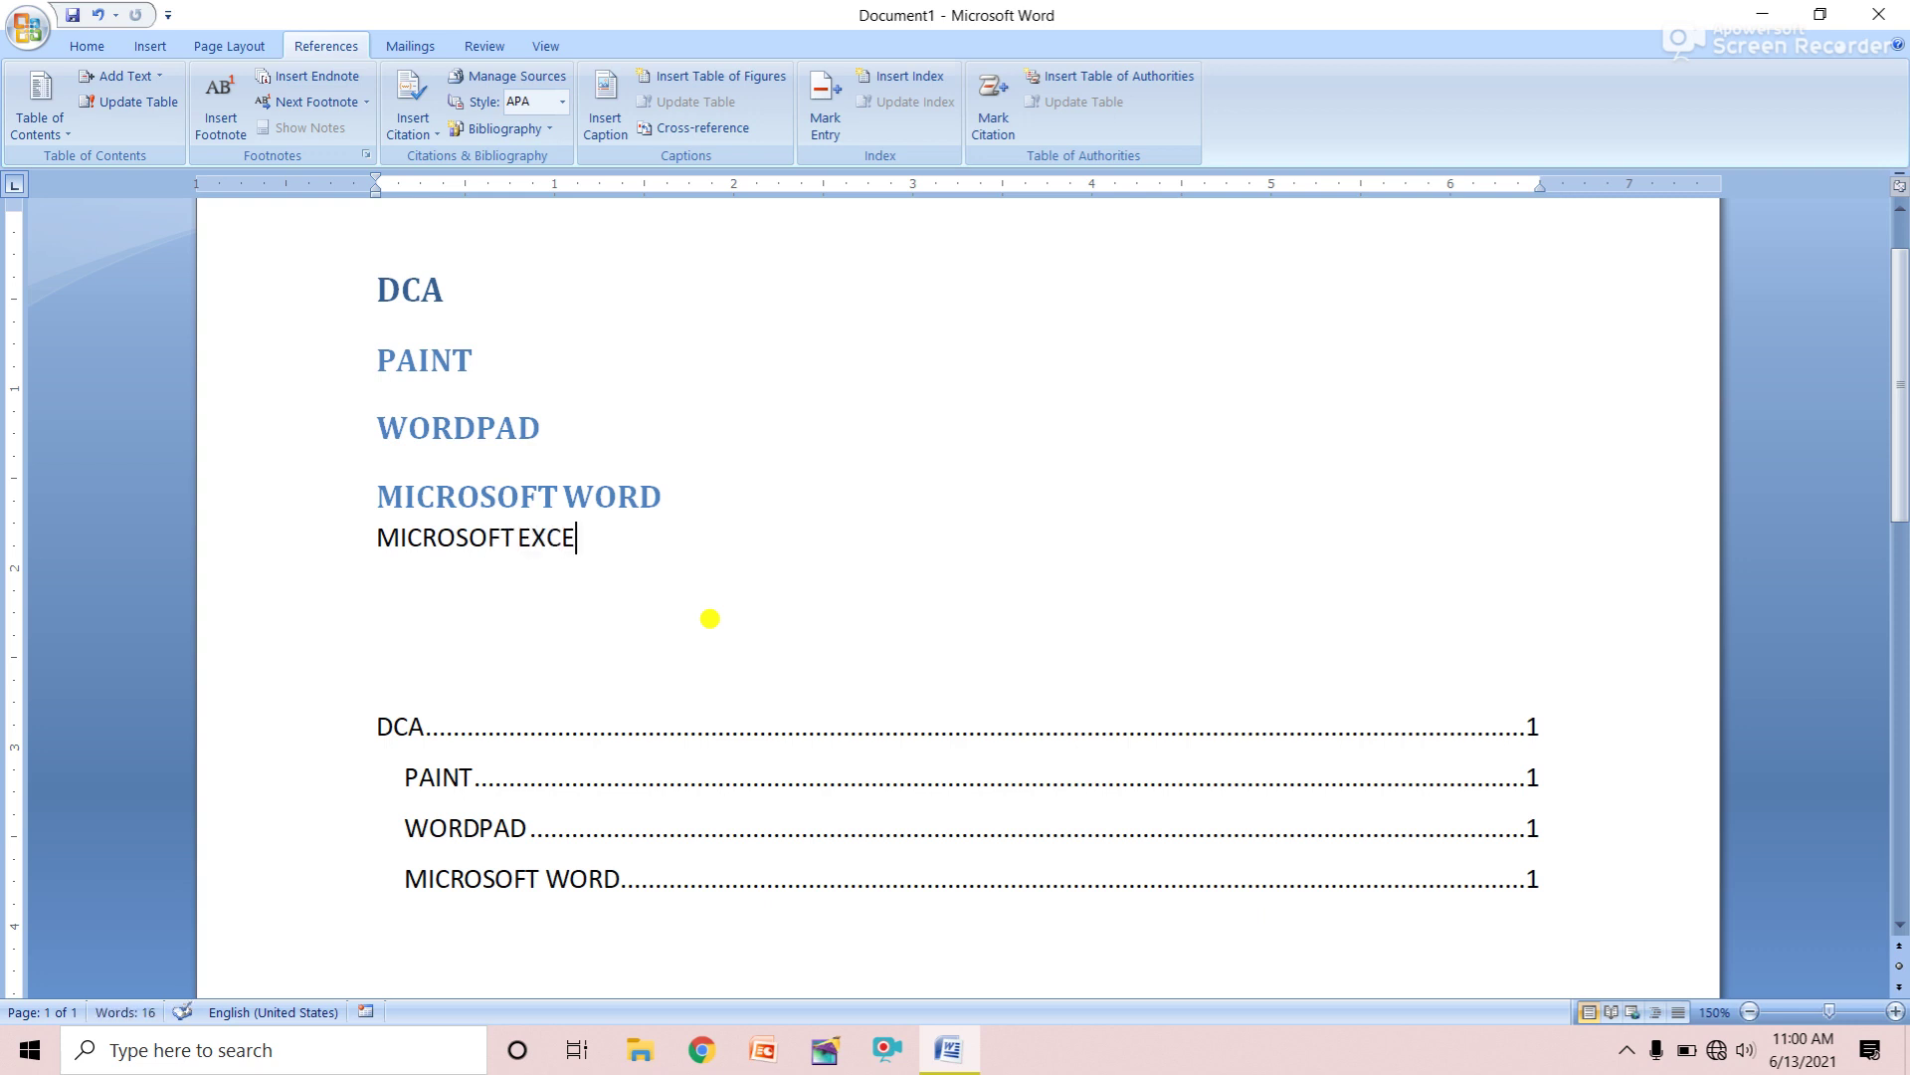
type("L")
mouse_move(664, 496)
left_mouse_down()
mouse_move(408, 401)
mouse_move(378, 368)
left_mouse_up()
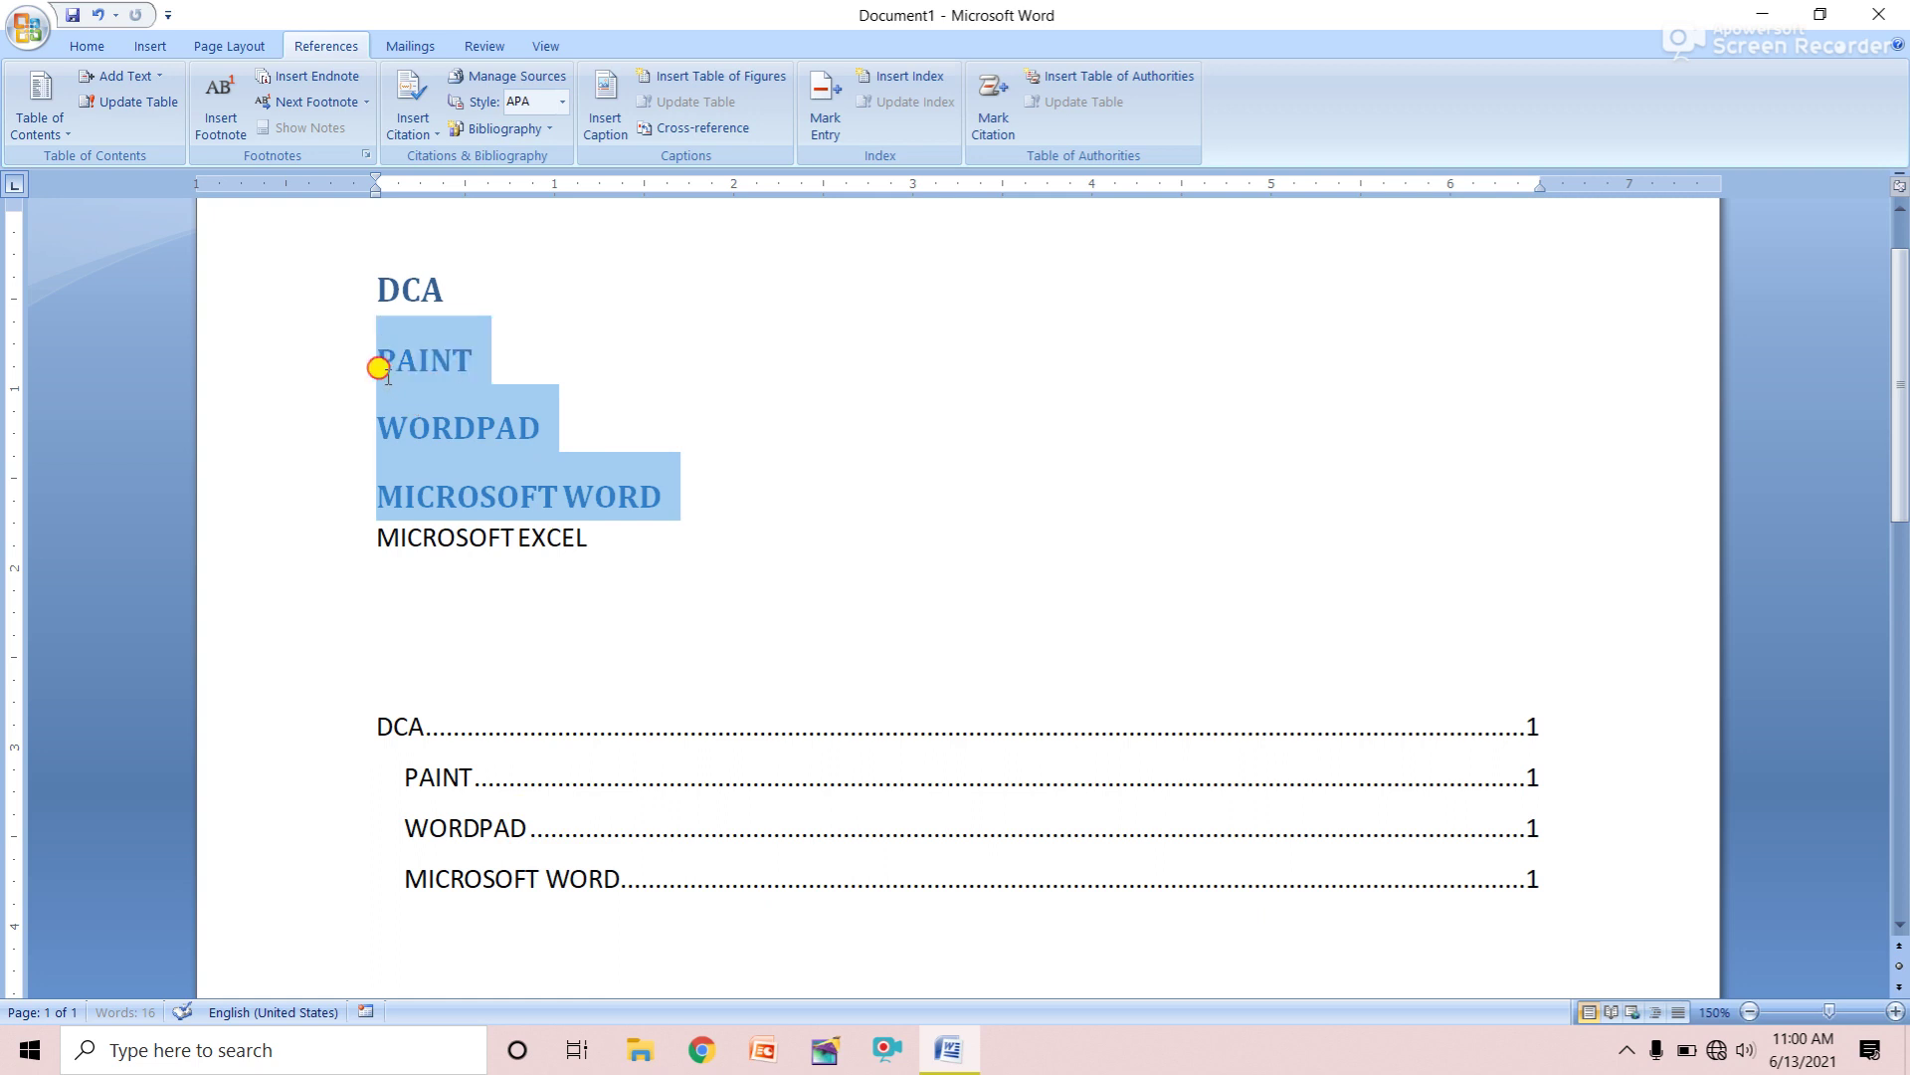
left_click_drag(597, 555, 320, 553)
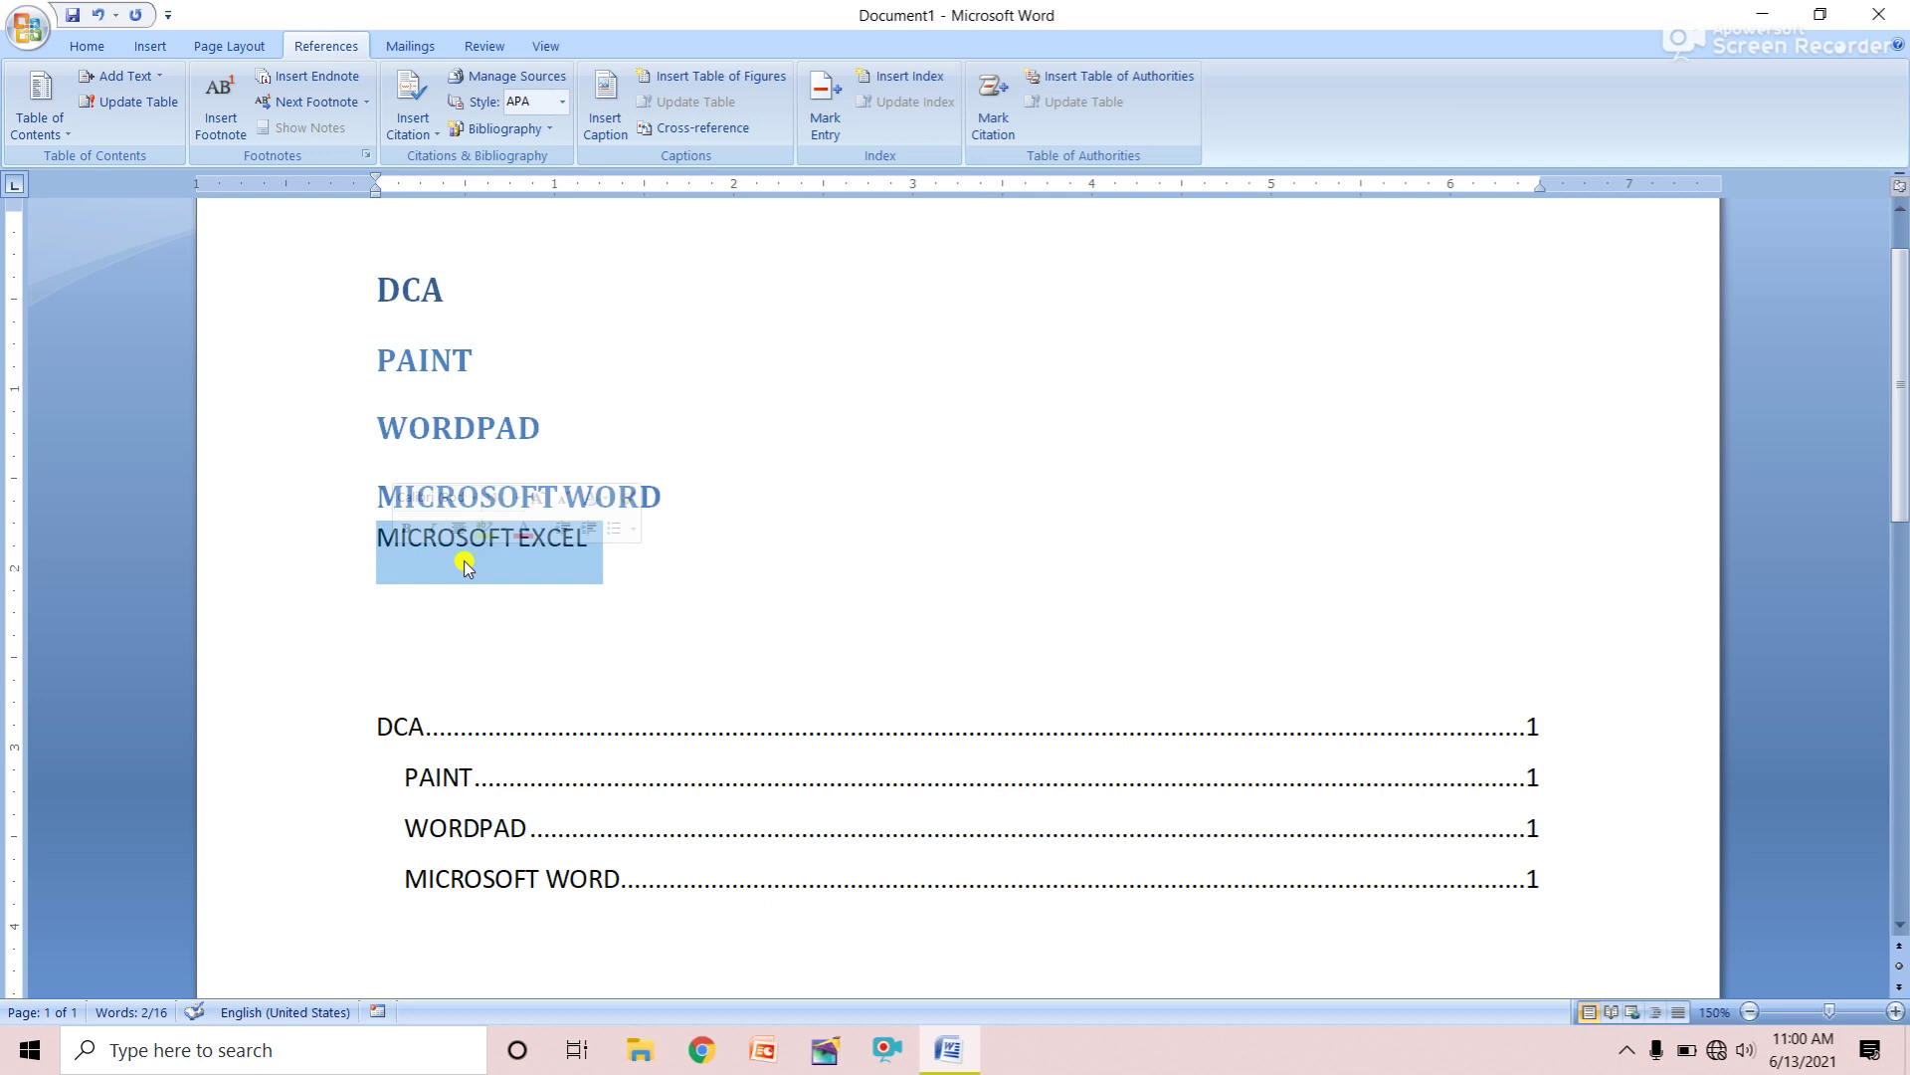
left_click(120, 75)
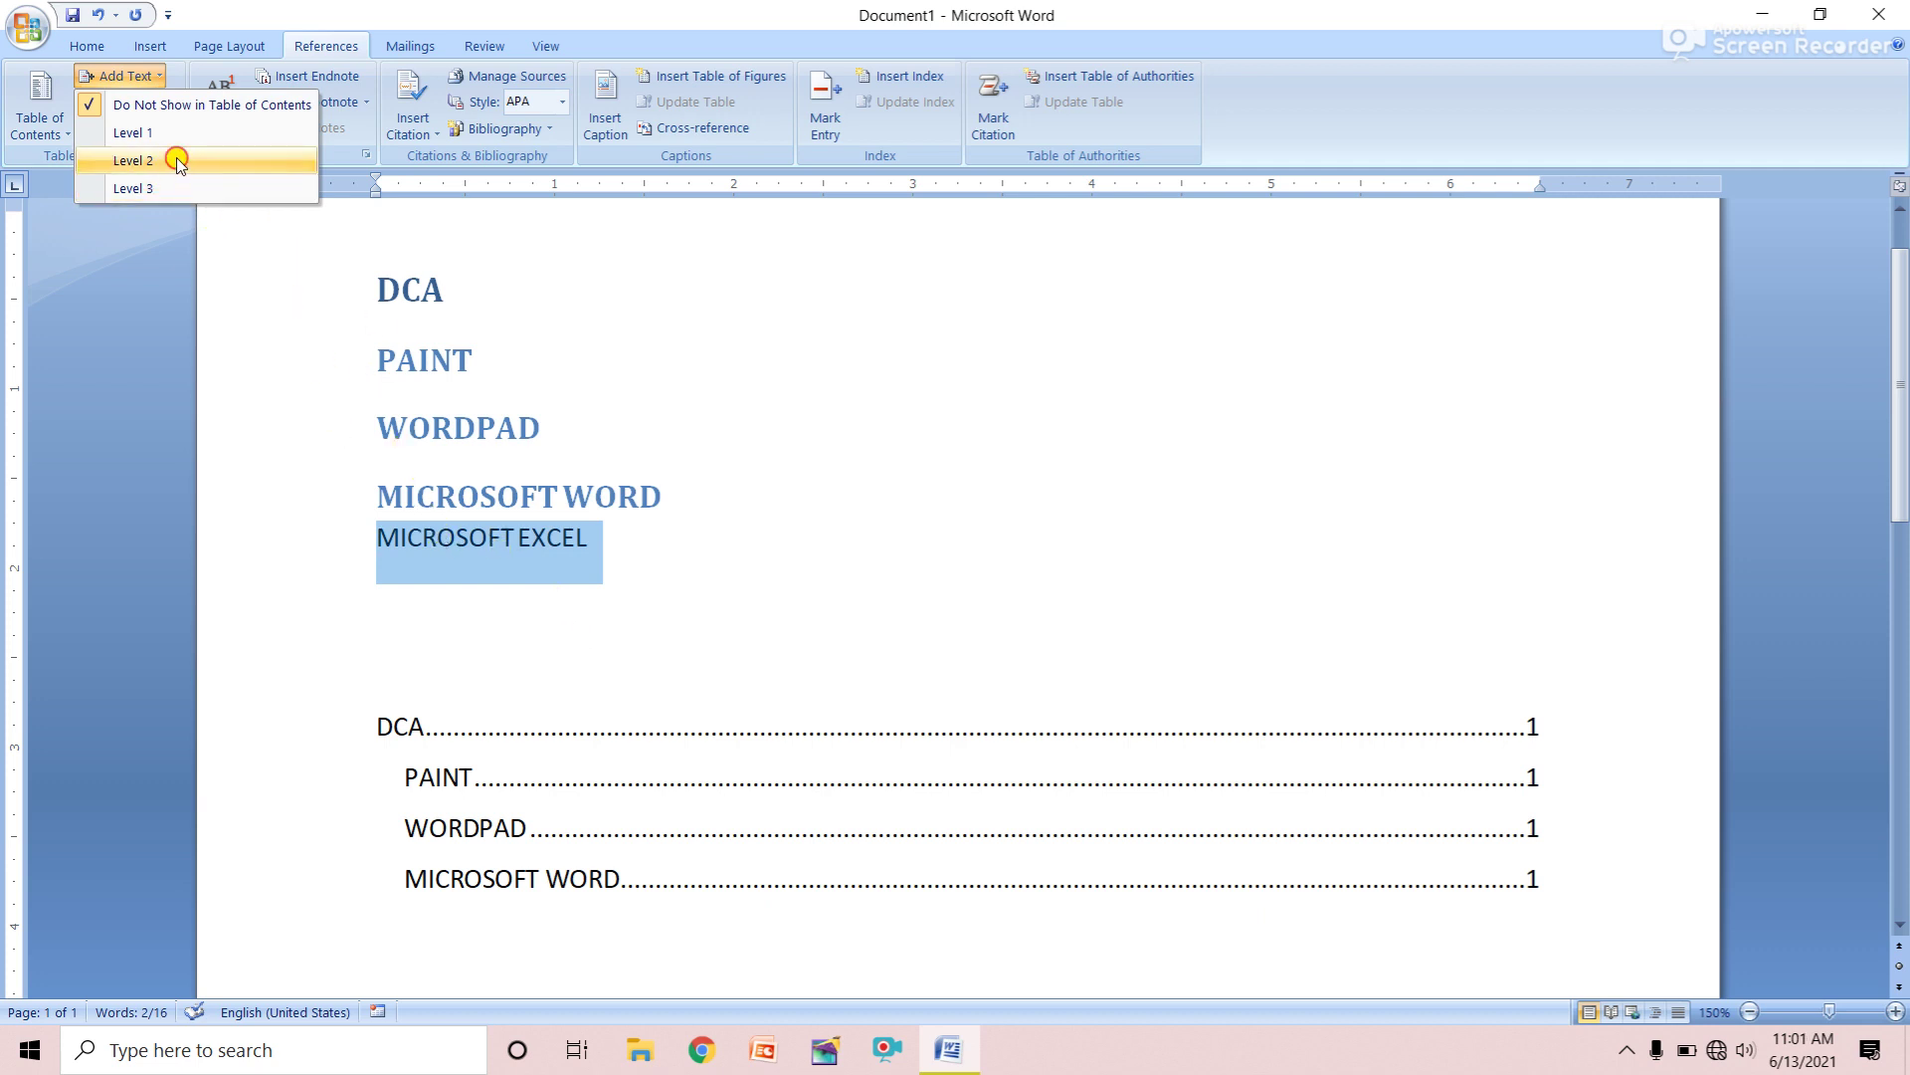
left_click(133, 160)
left_click(573, 595)
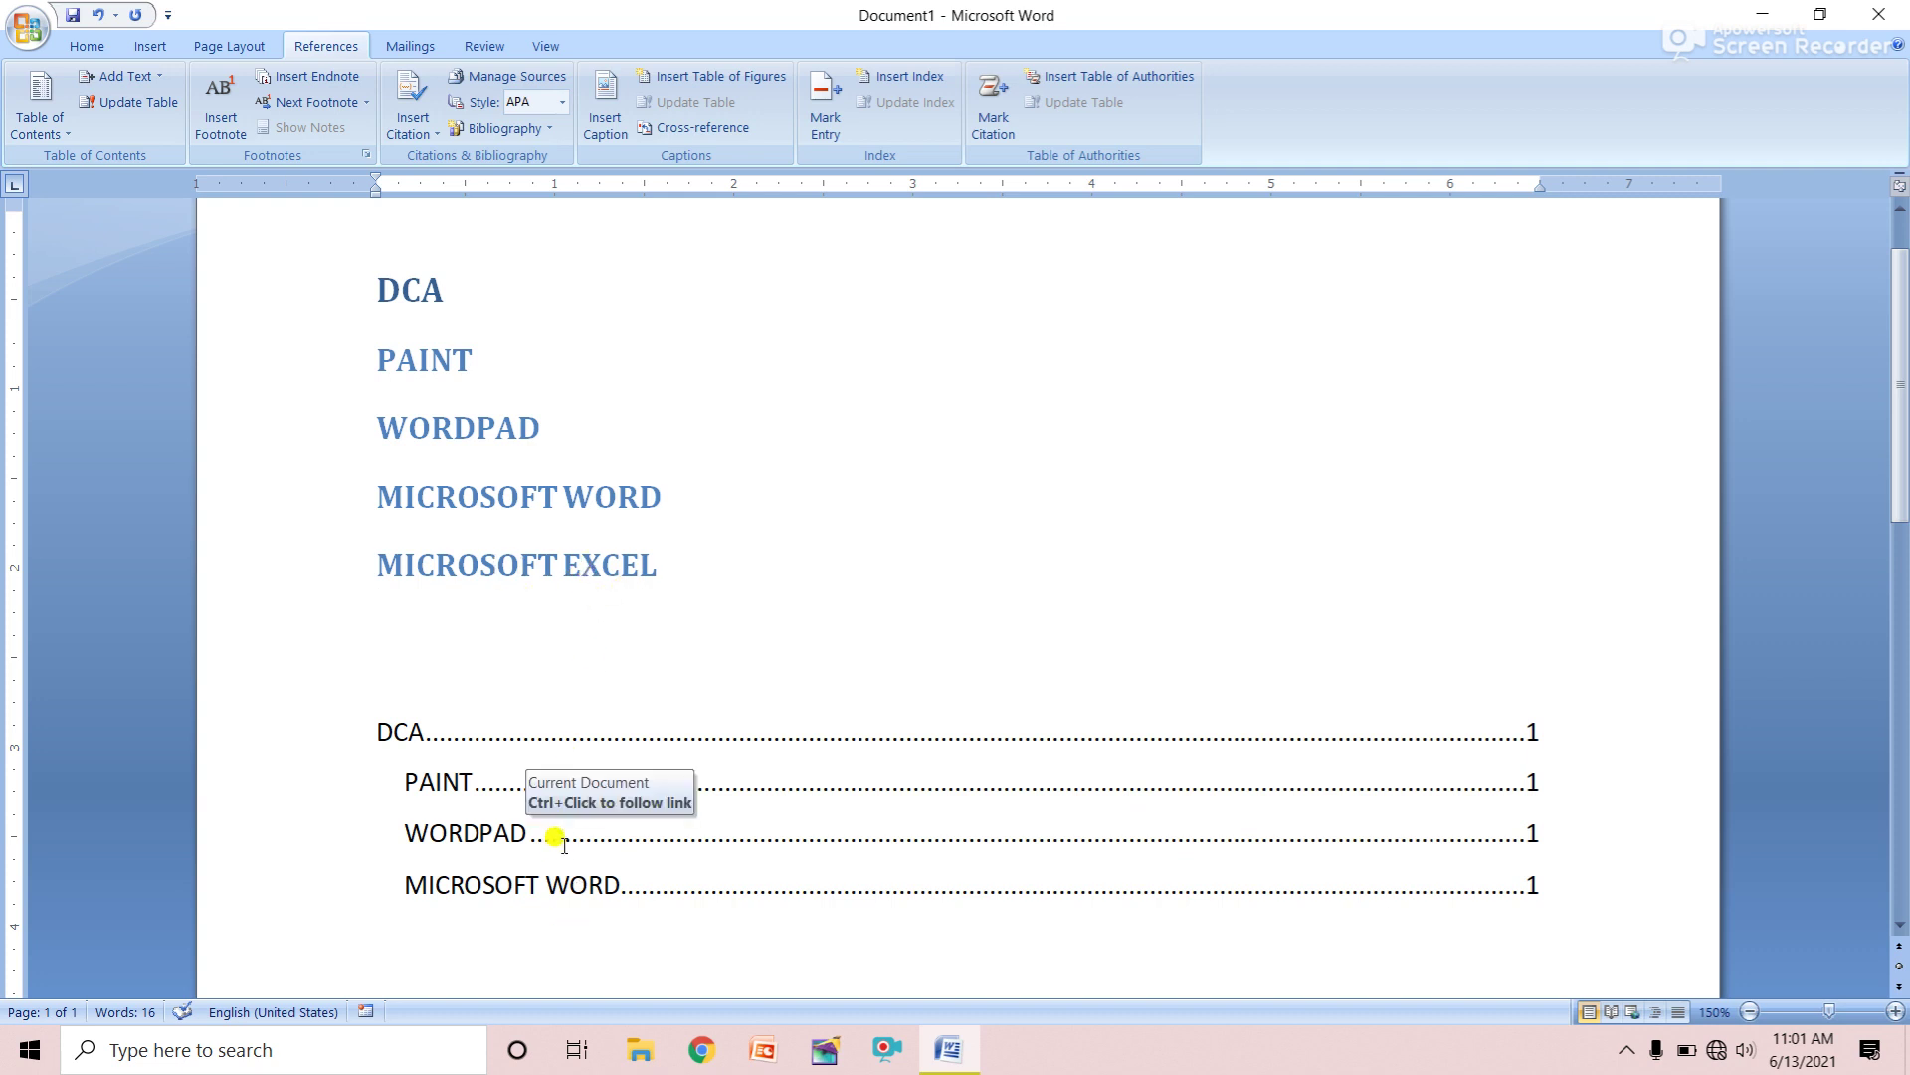
left_click(469, 791)
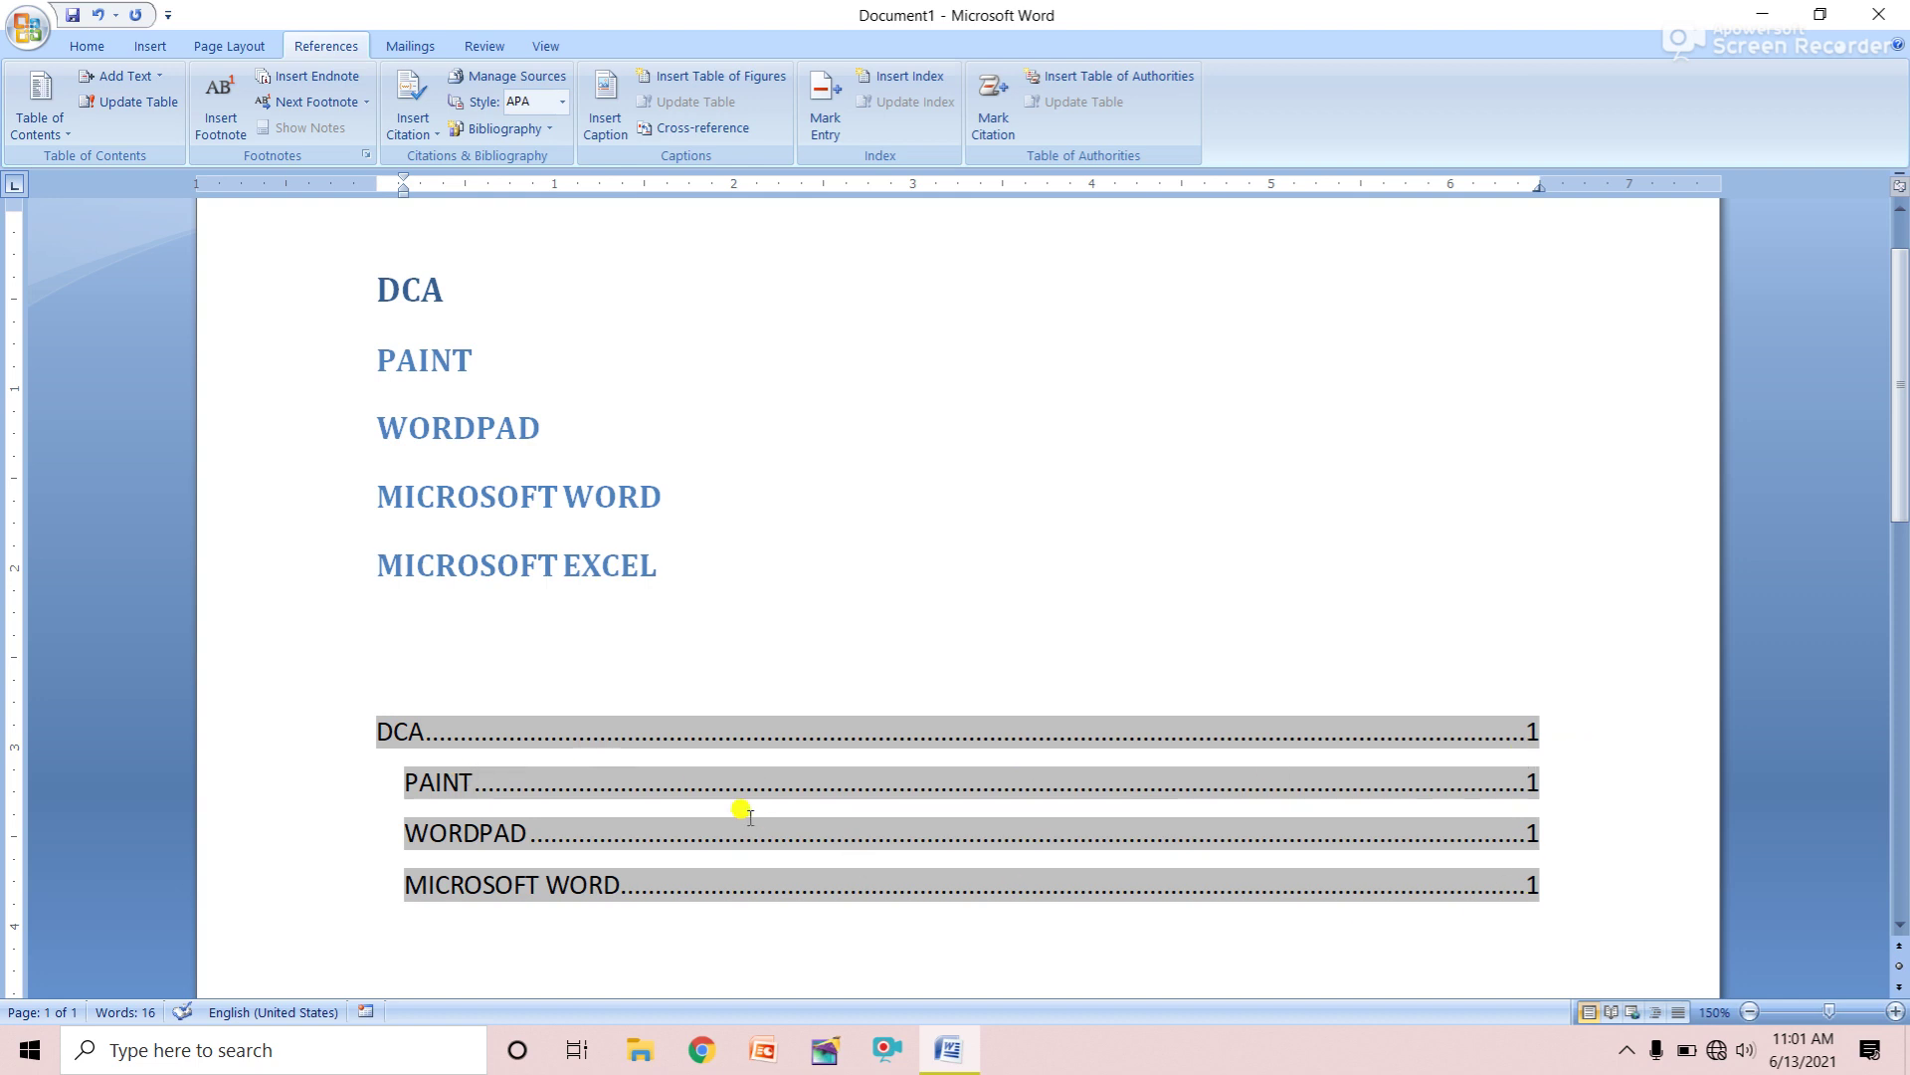
Update the entire table of contents so it now includes MICROSOFT EXCEL
left_click(146, 115)
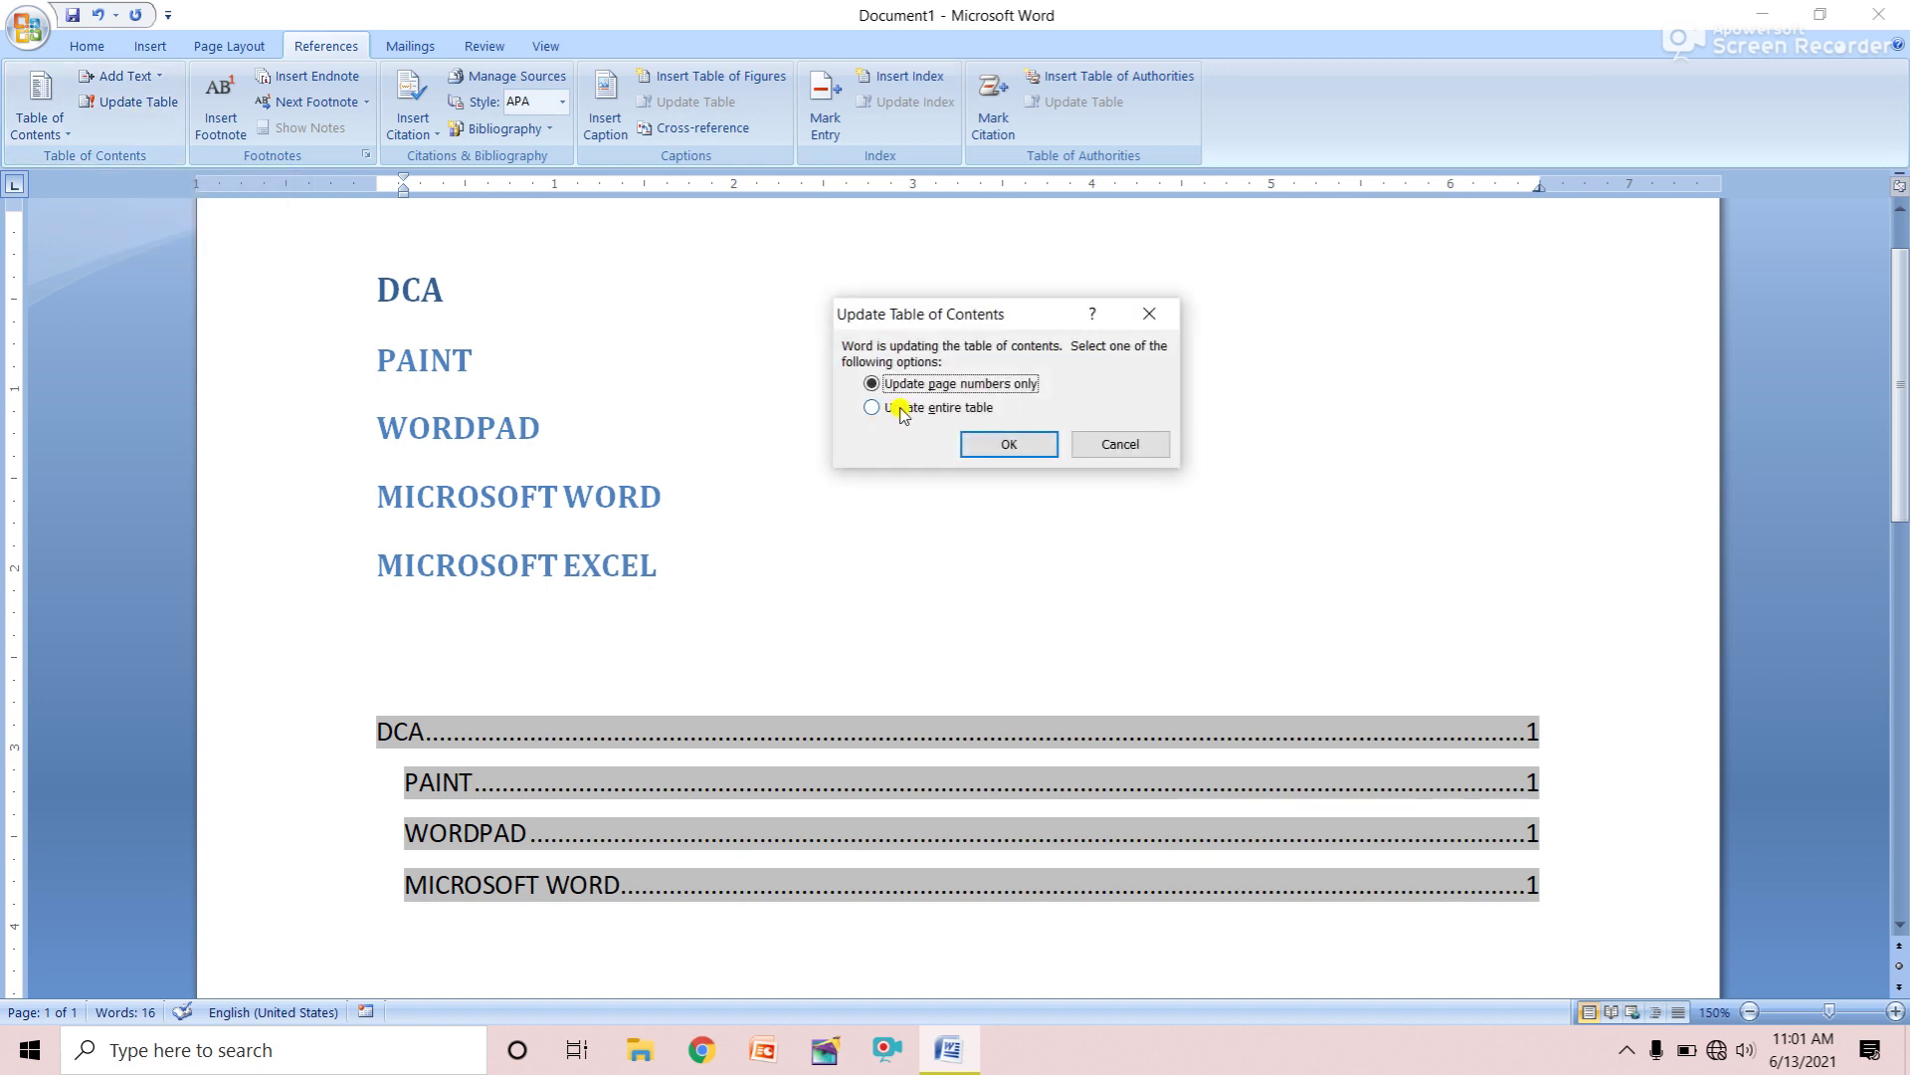
left_click(970, 410)
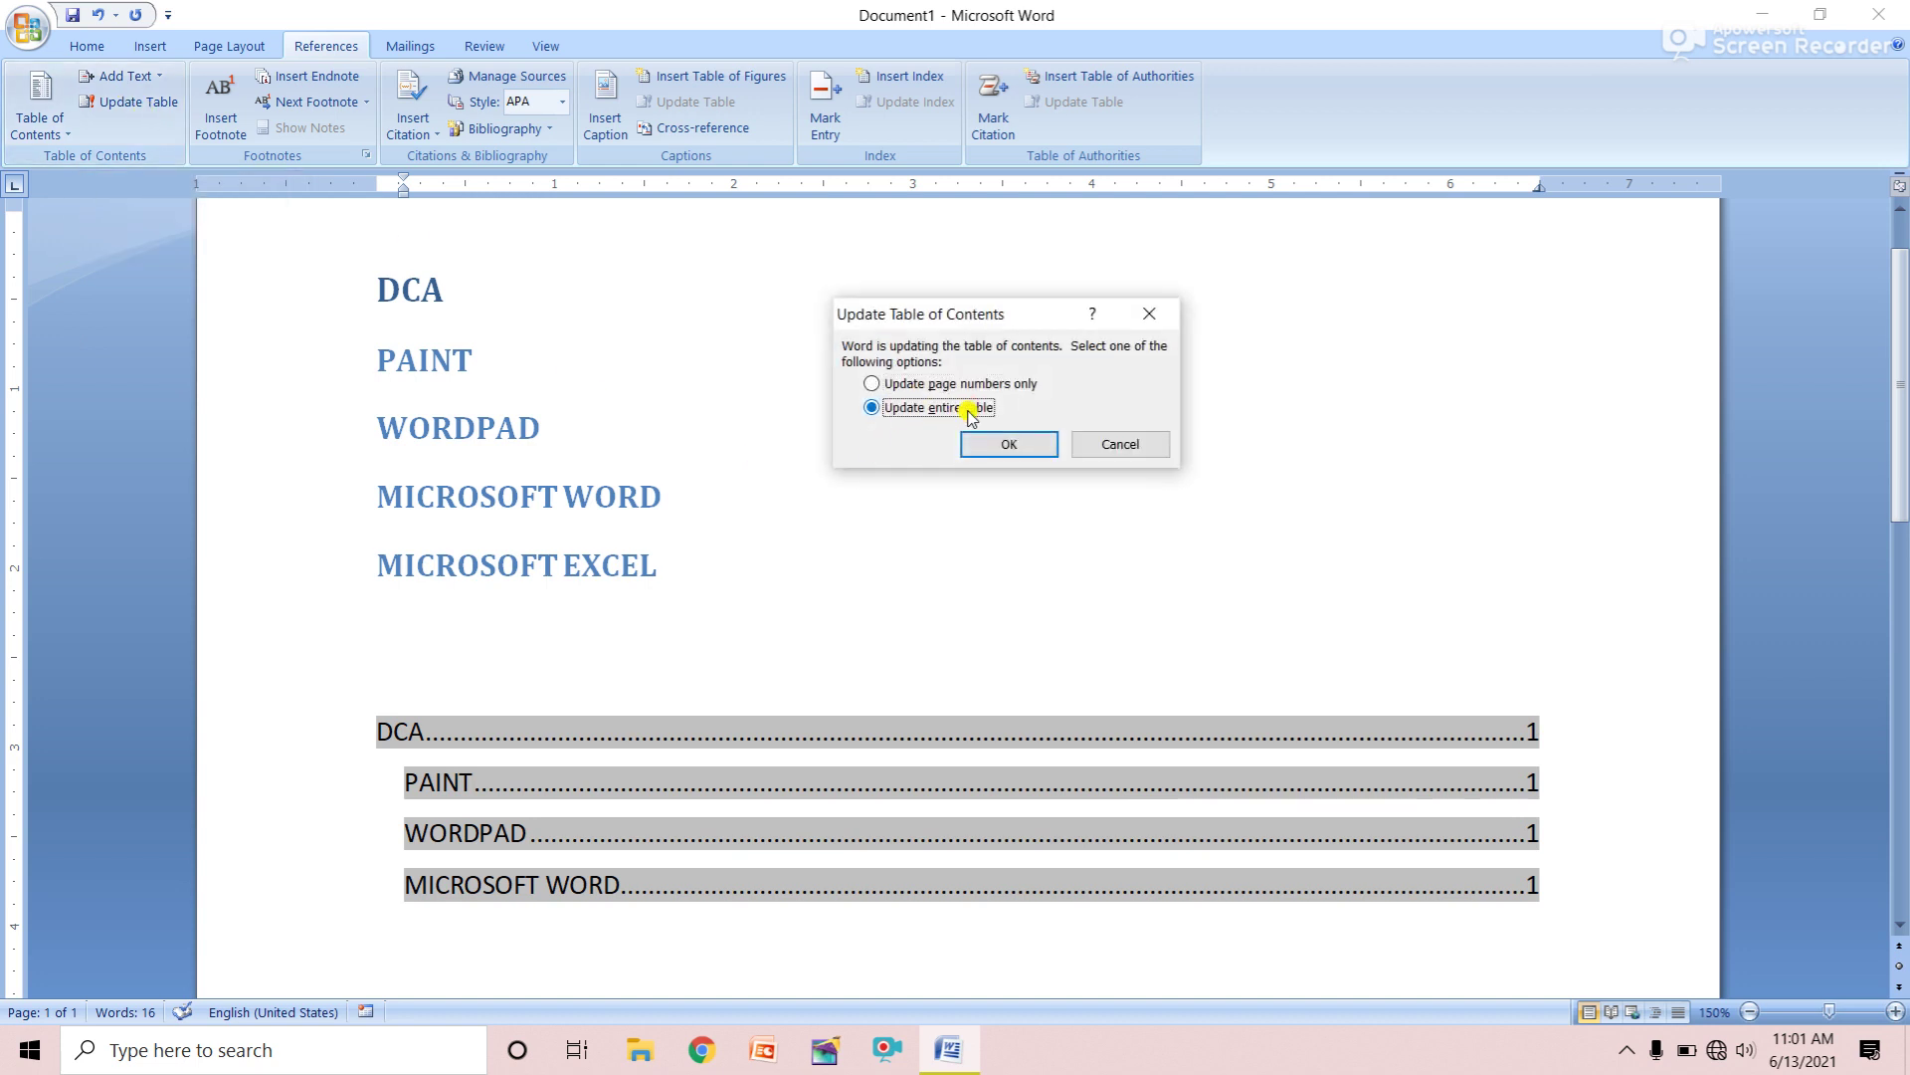
left_click(1008, 444)
scroll(667, 831, "down", 1)
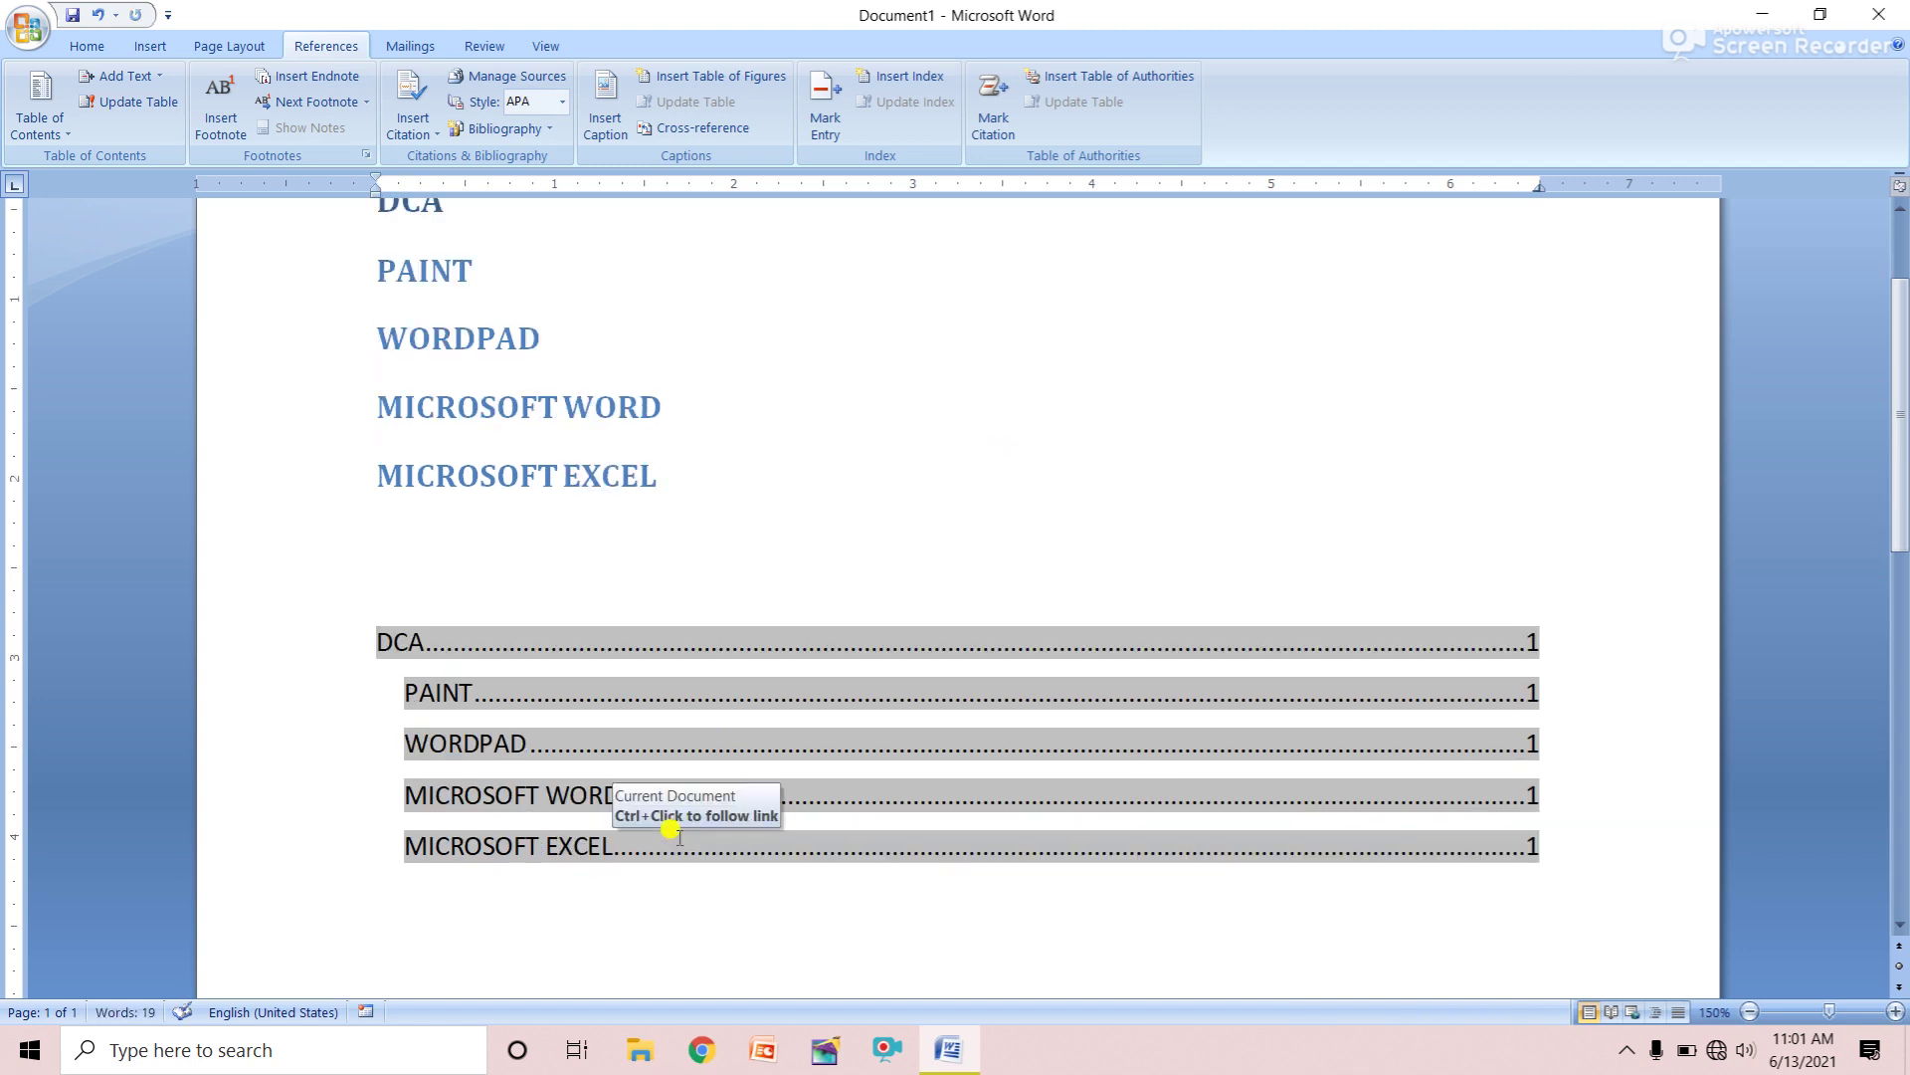
left_click(853, 561)
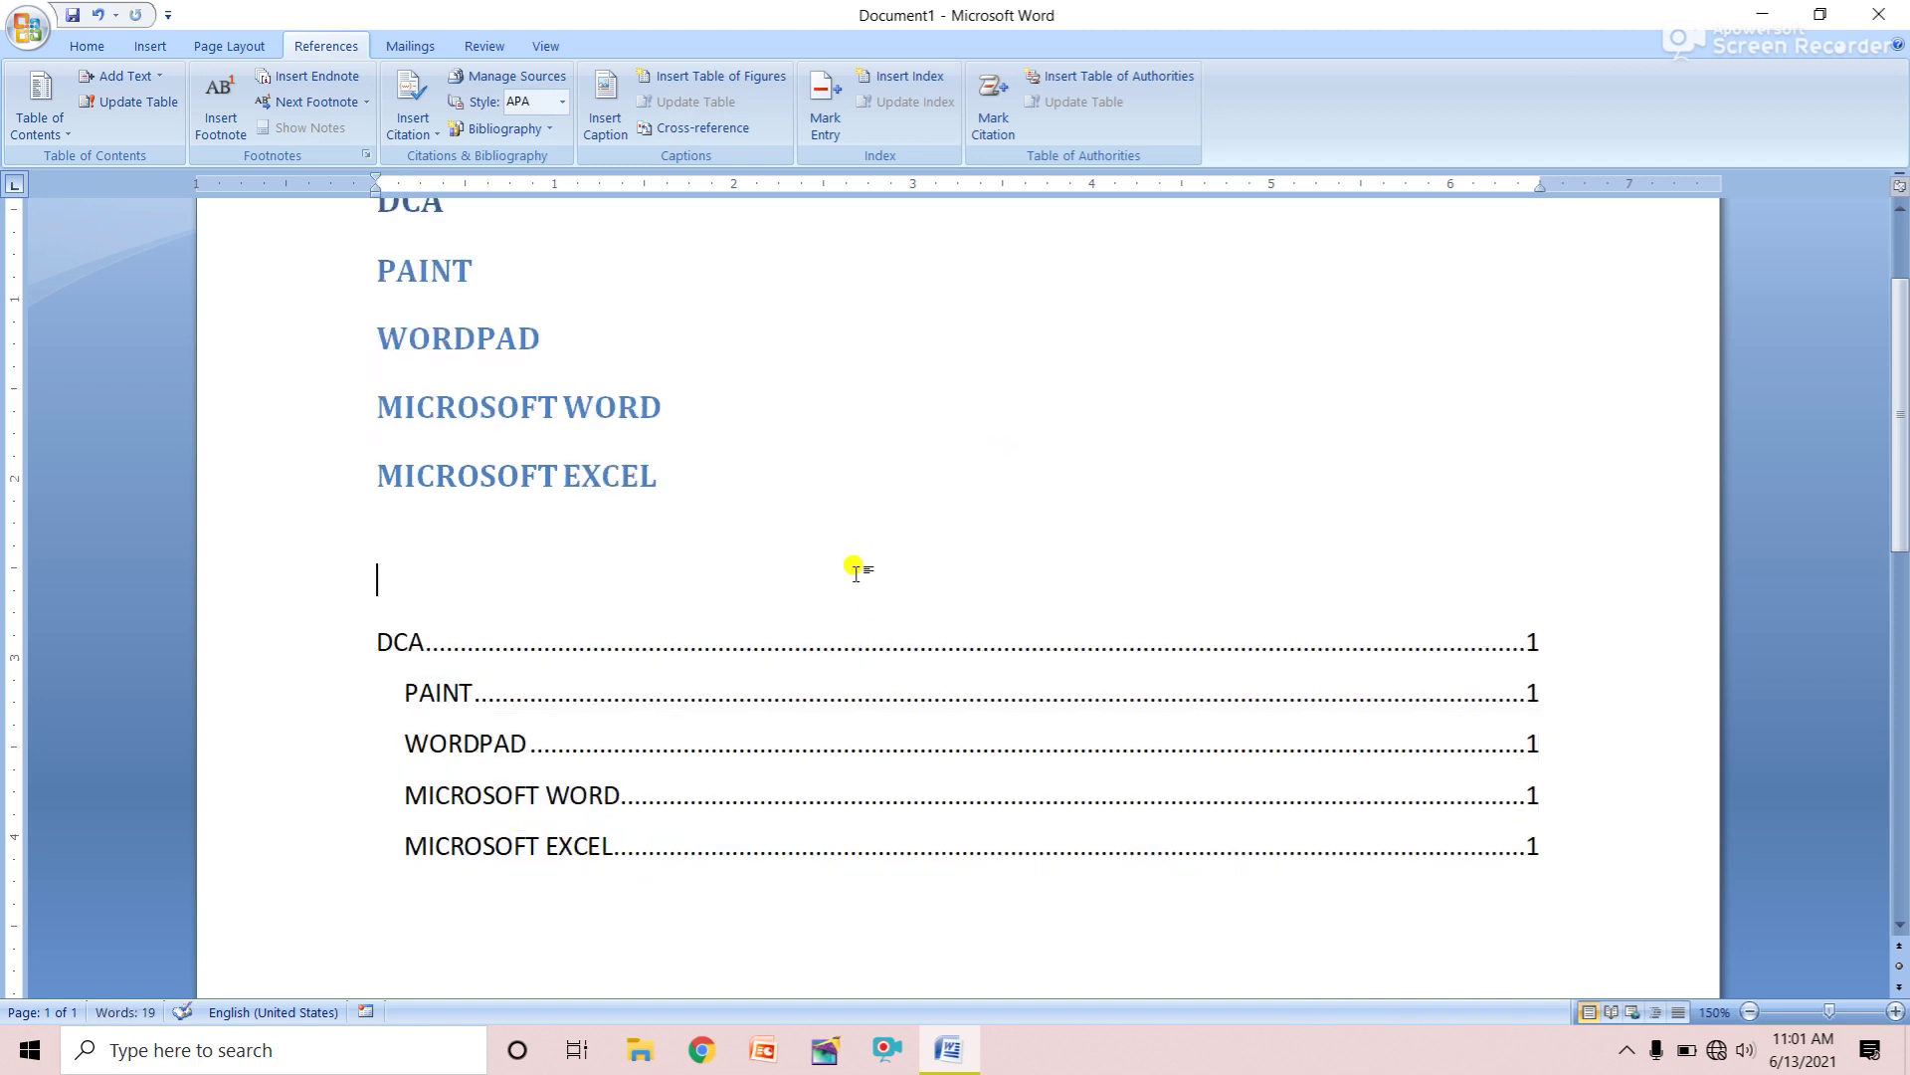
scroll(652, 511, "up", 1)
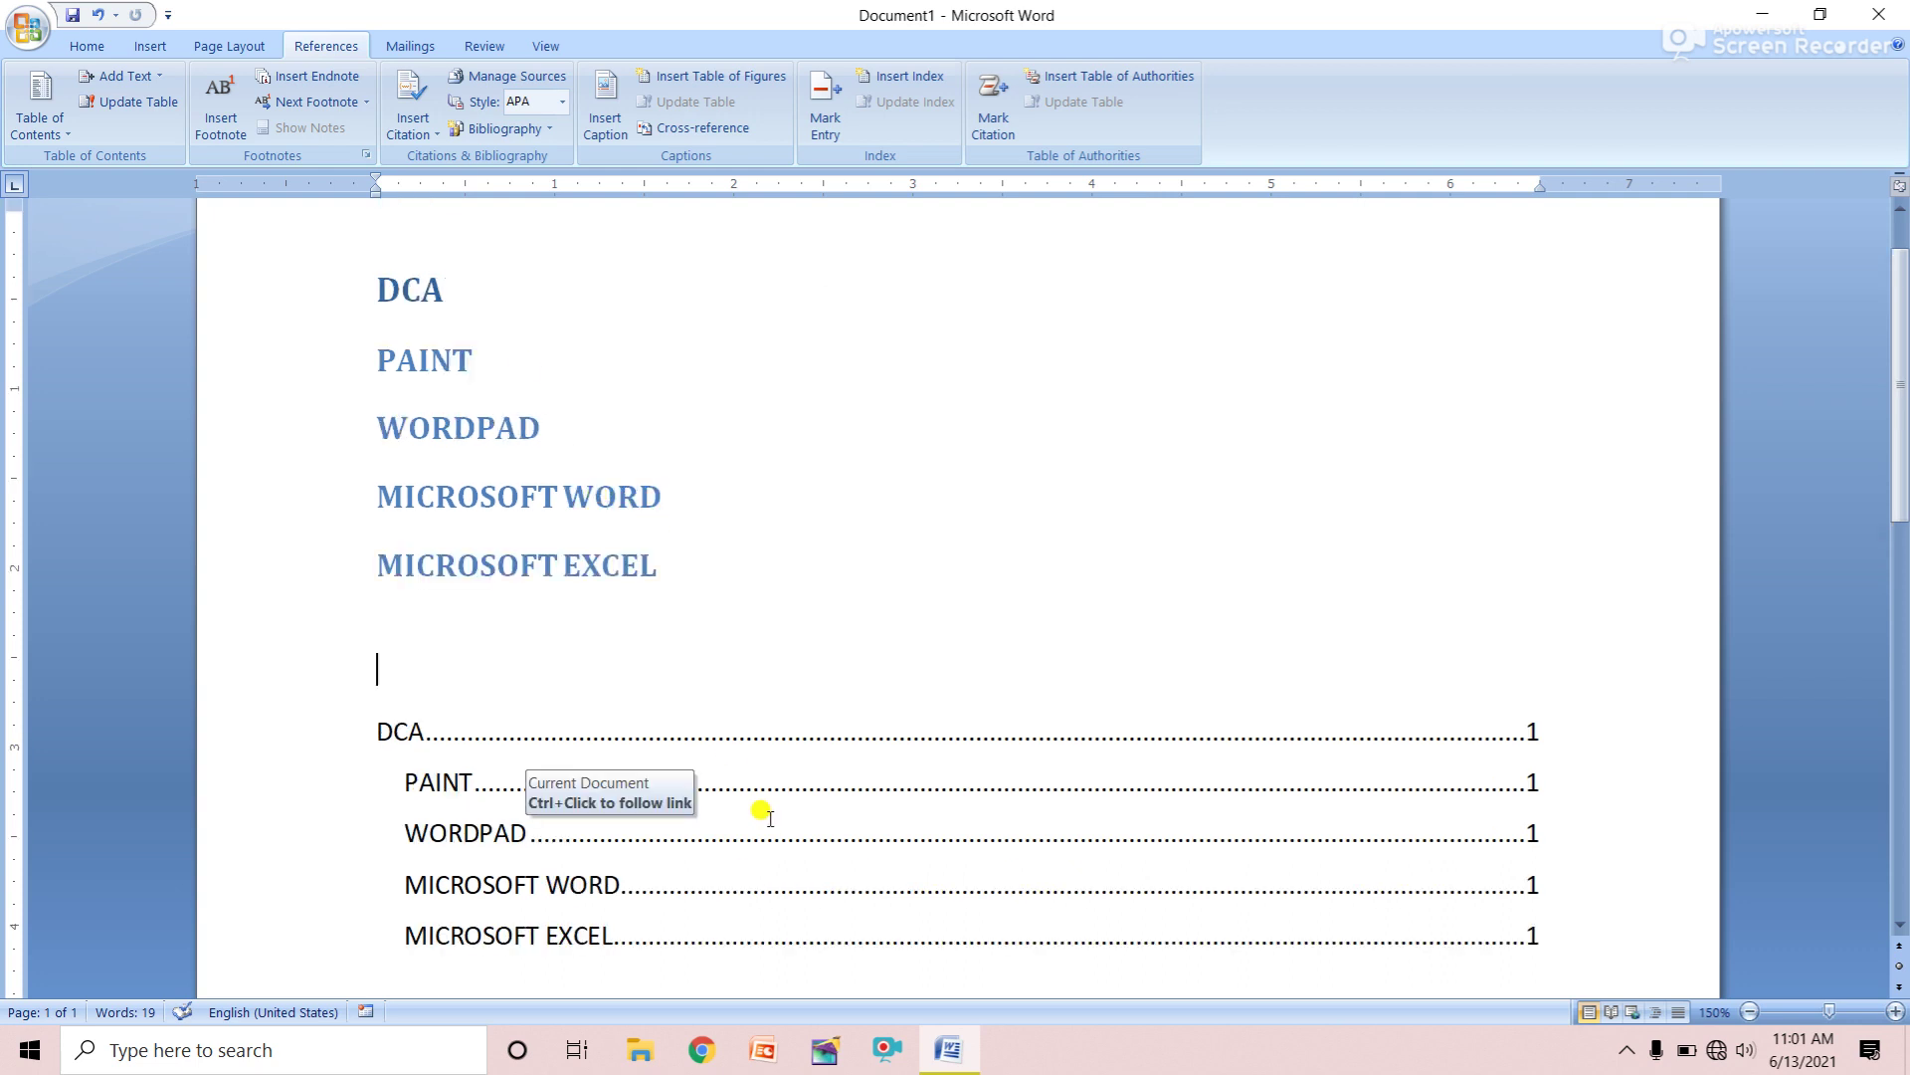
scroll(767, 814, "down", 2)
scroll(766, 814, "down", 2)
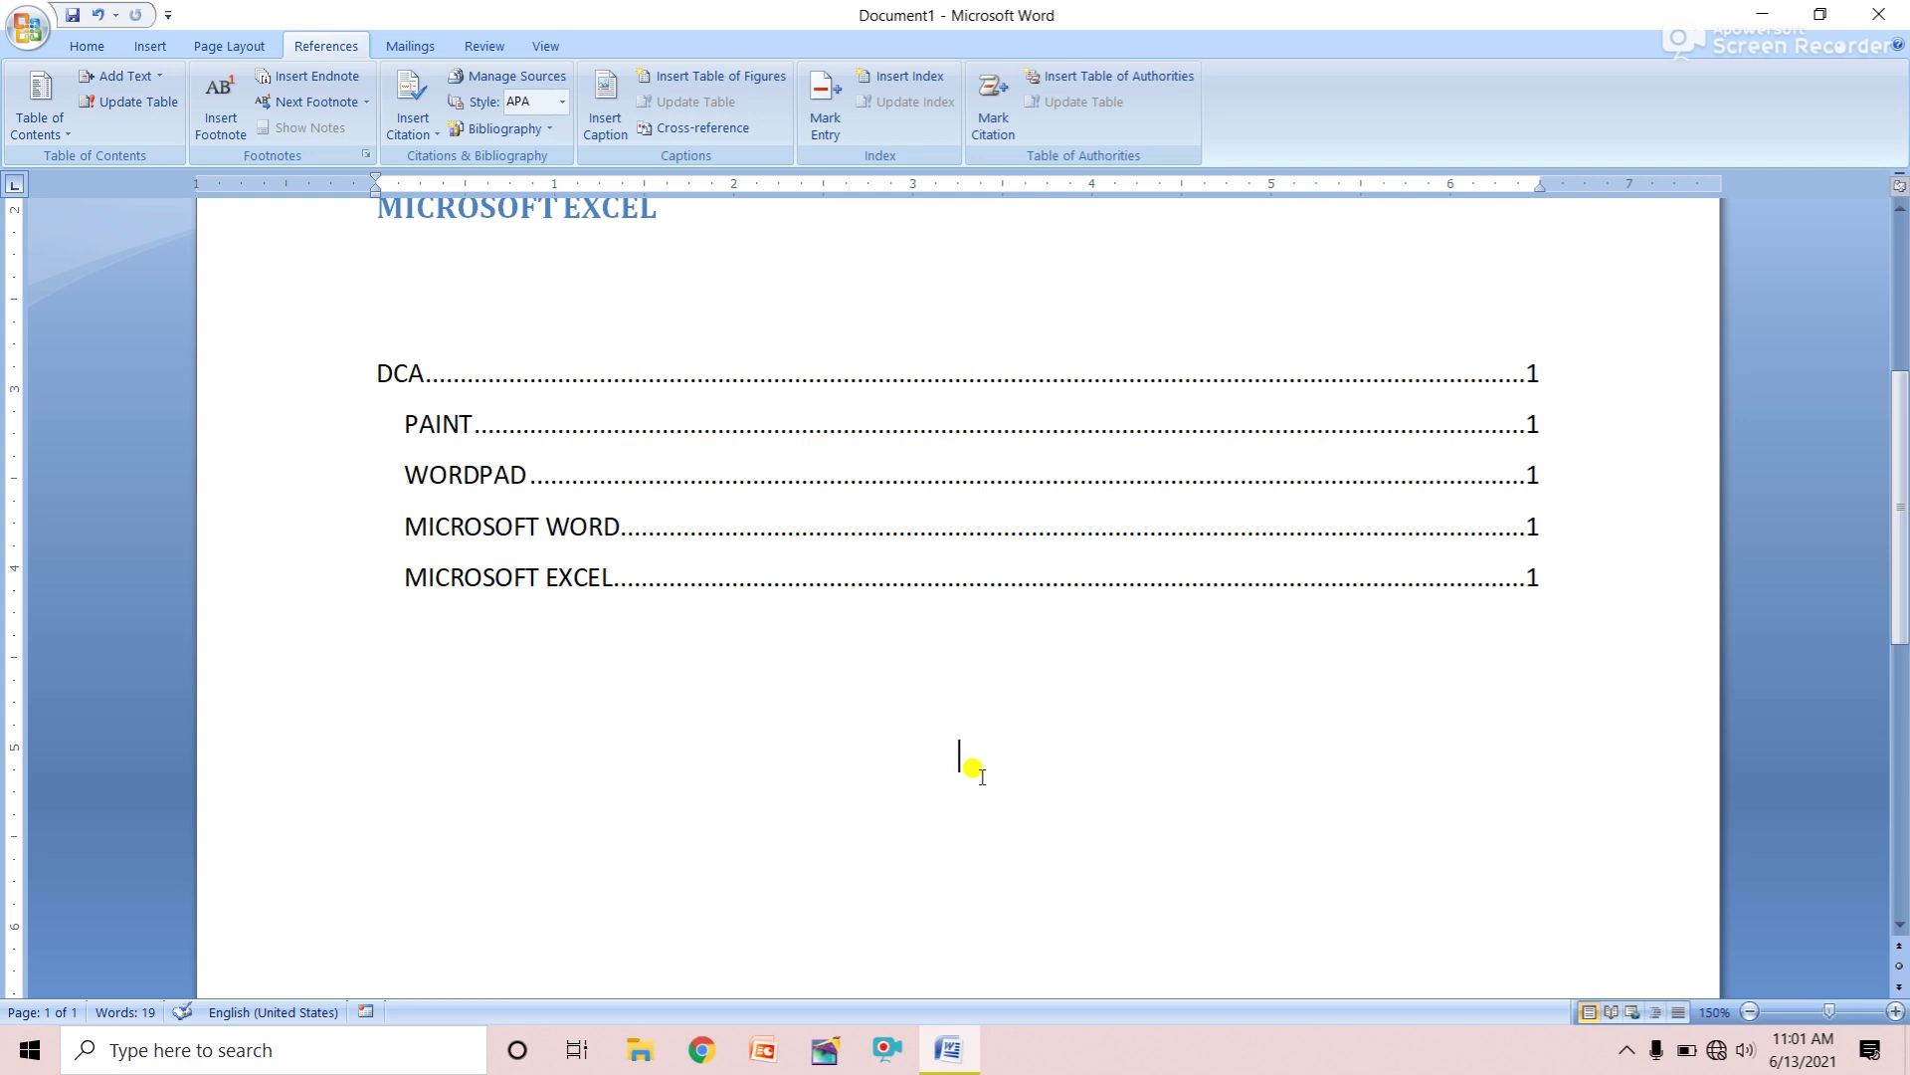
Insert a page break and type TALLY at the top of page 2
key("ctrl+Return")
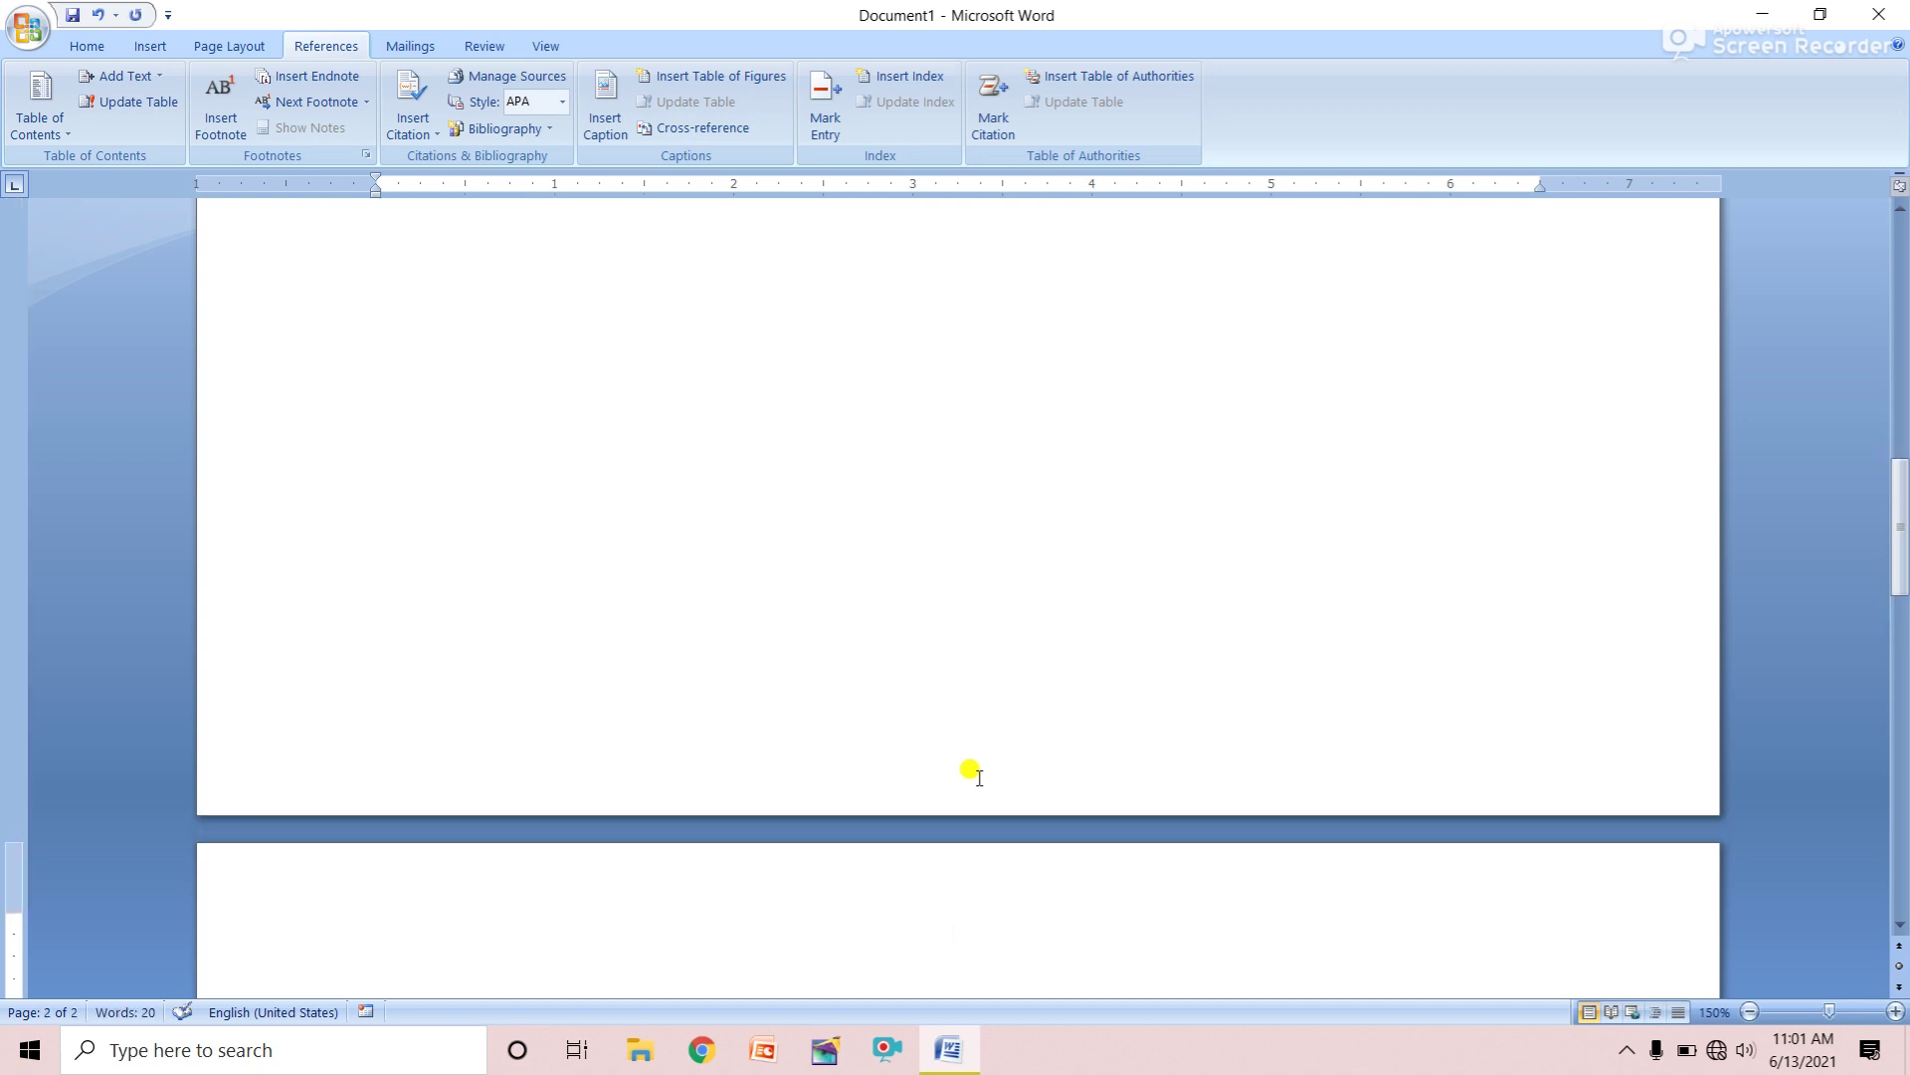
scroll(979, 777, "down", 3)
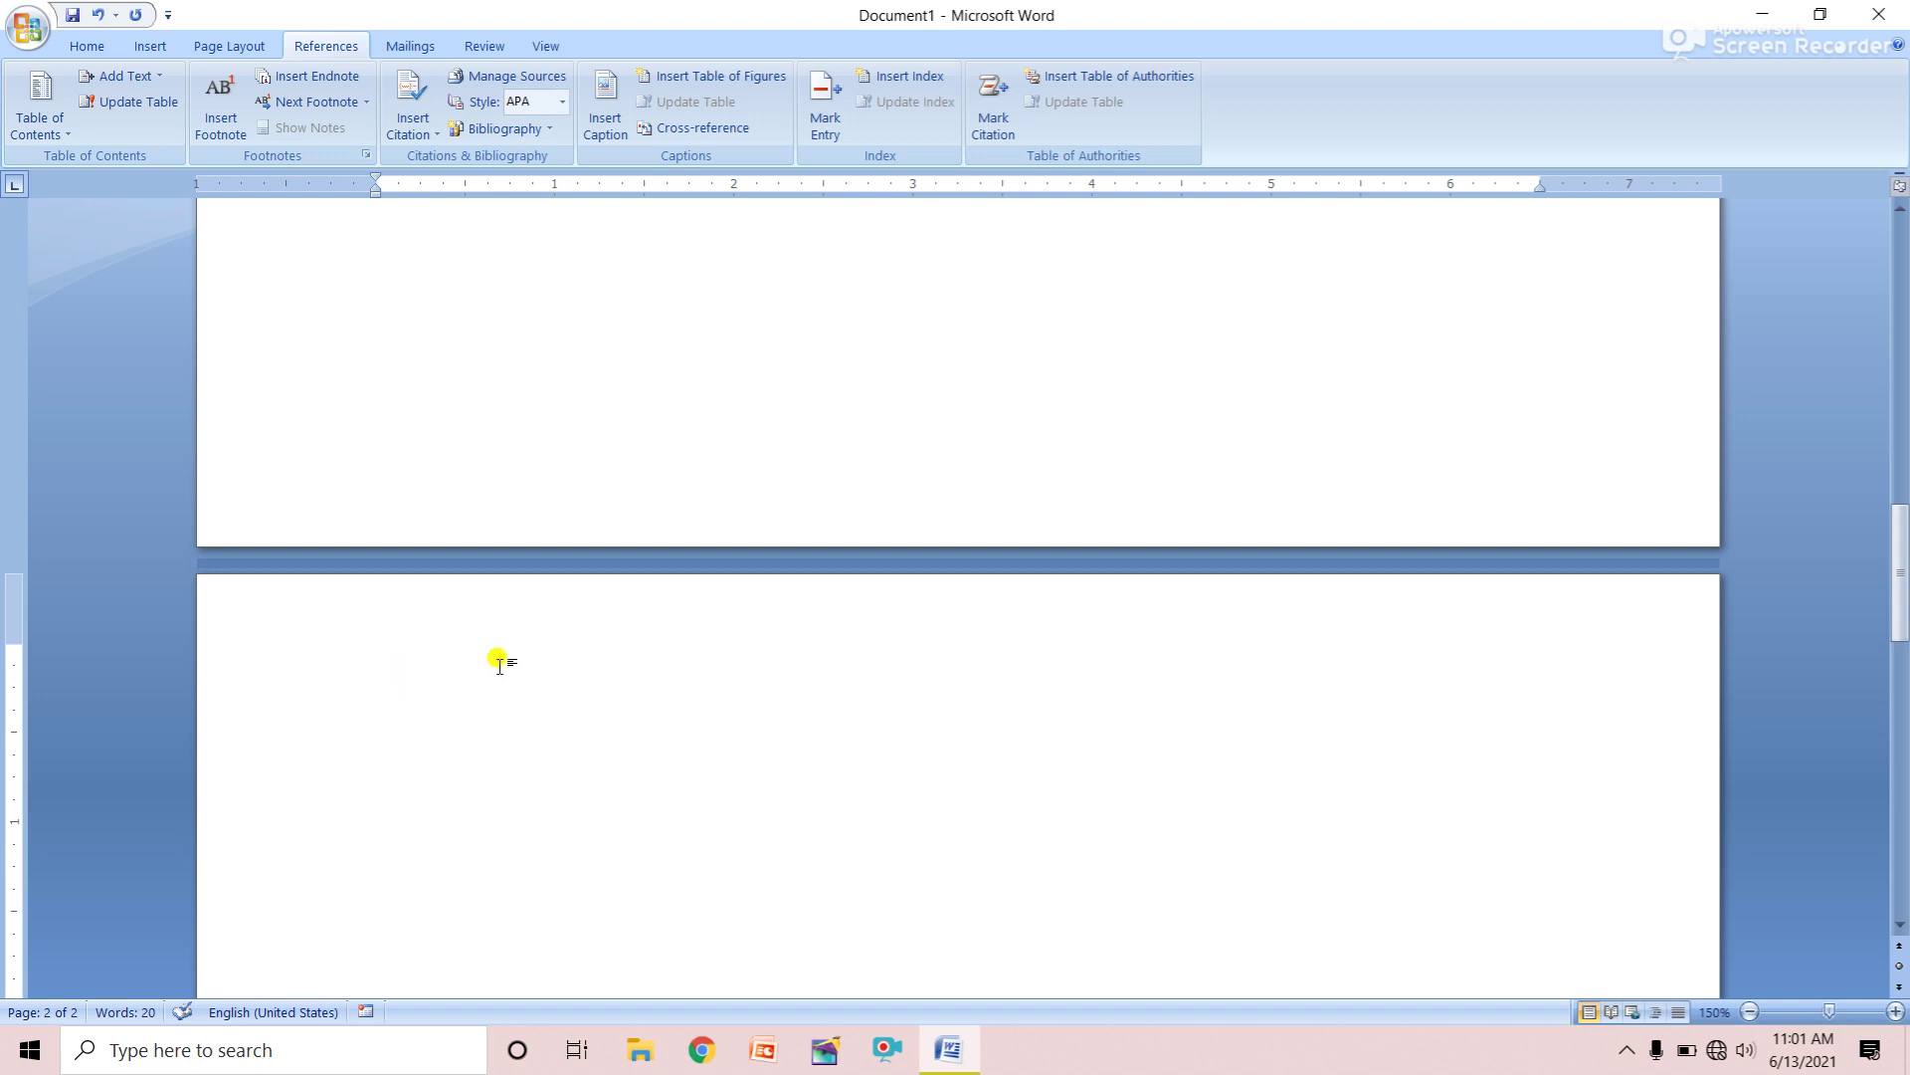
type("AOO")
key("BackSpace")
key("BackSpace")
key("BackSpace")
type("TALL")
type("Y")
Mark TALLY as a Level 2 contents entry
scroll(453, 657, "up", 4)
scroll(448, 652, "up", 6)
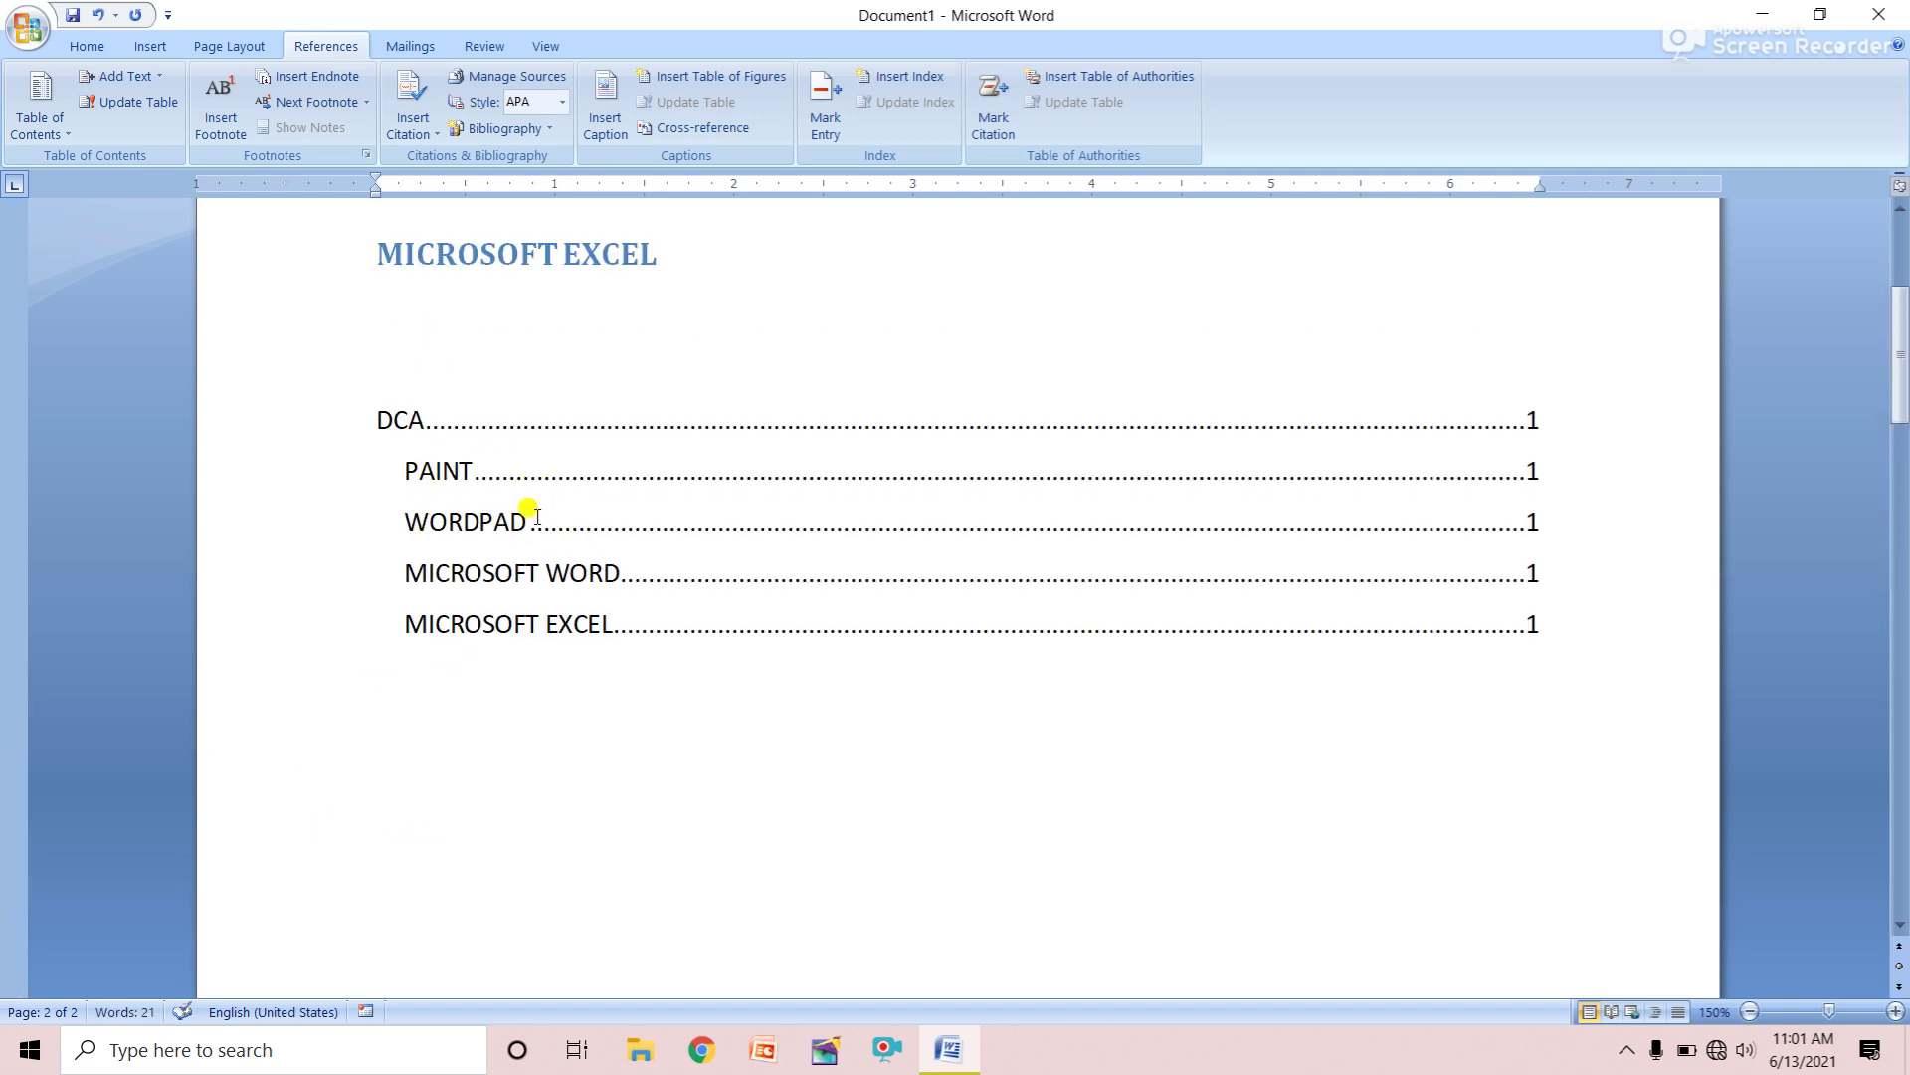
scroll(534, 518, "down", 5)
scroll(535, 525, "down", 5)
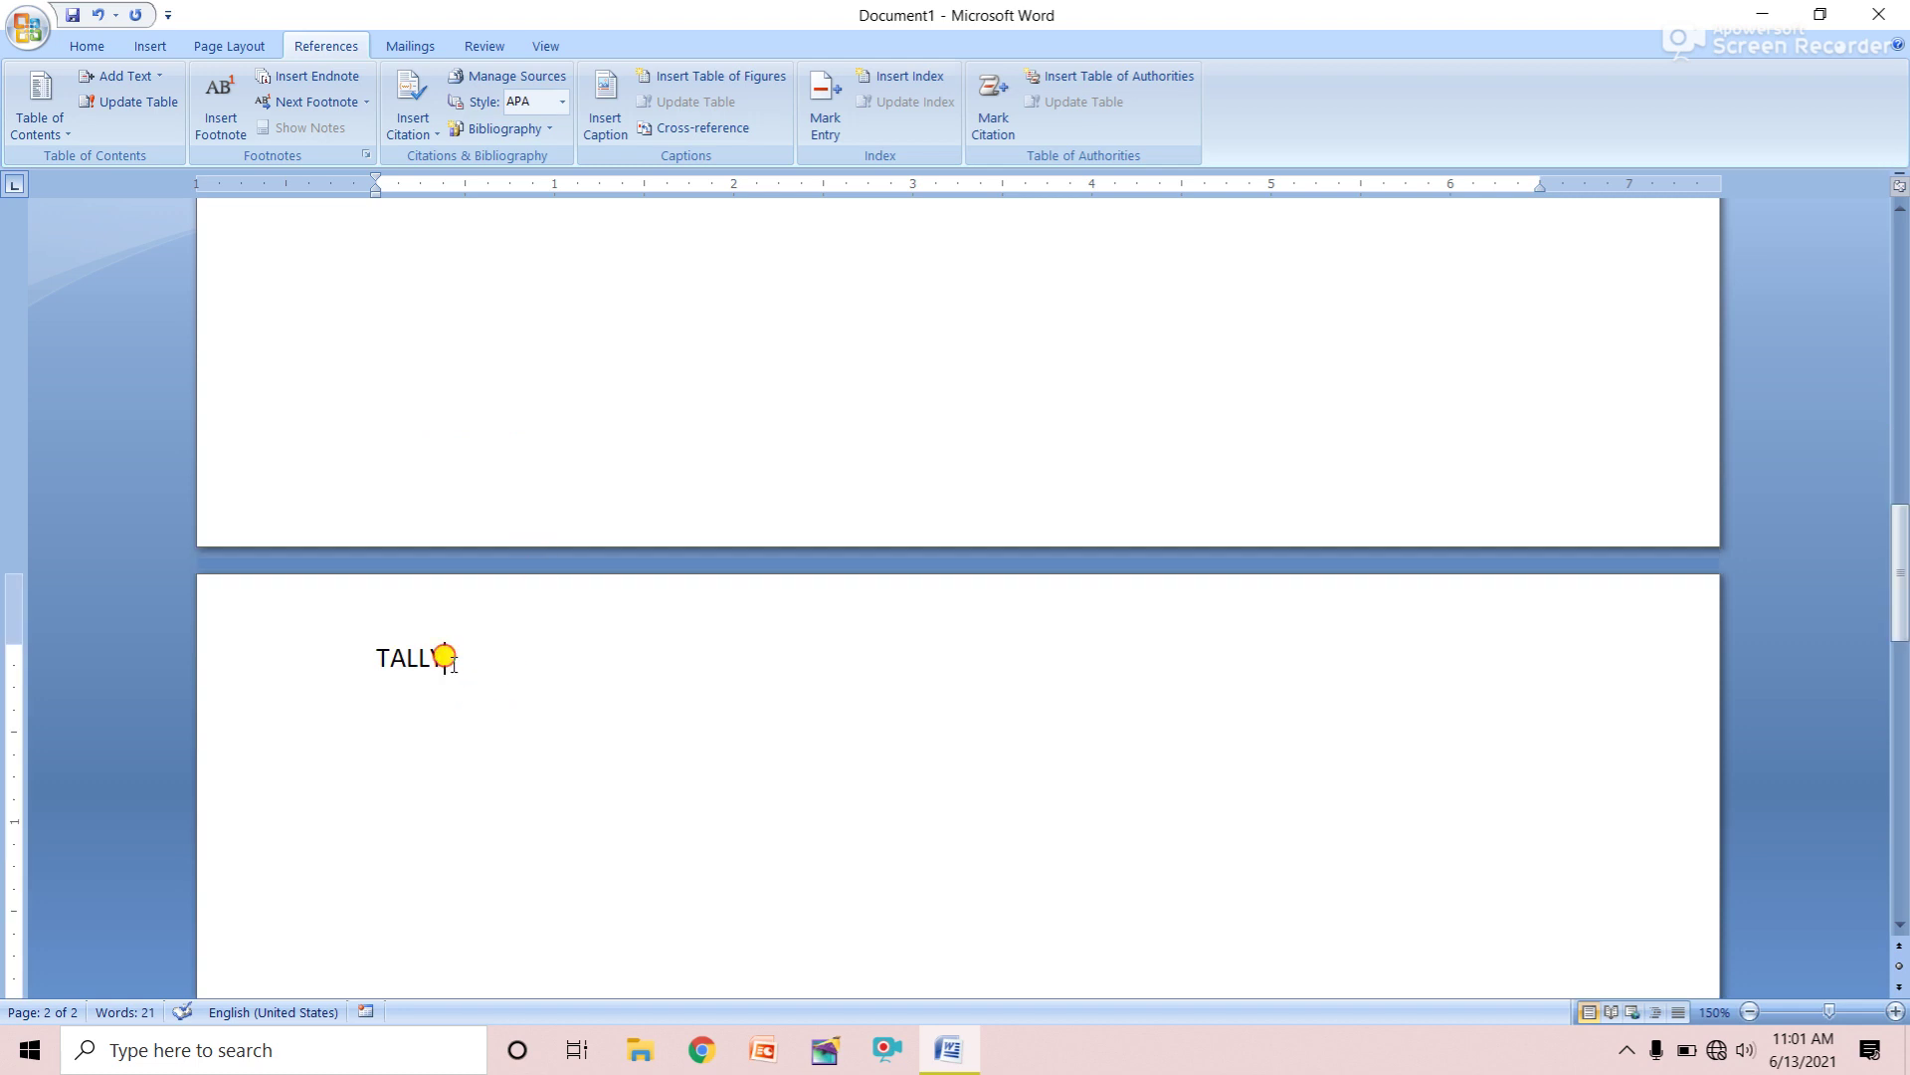
left_click_drag(447, 659, 376, 655)
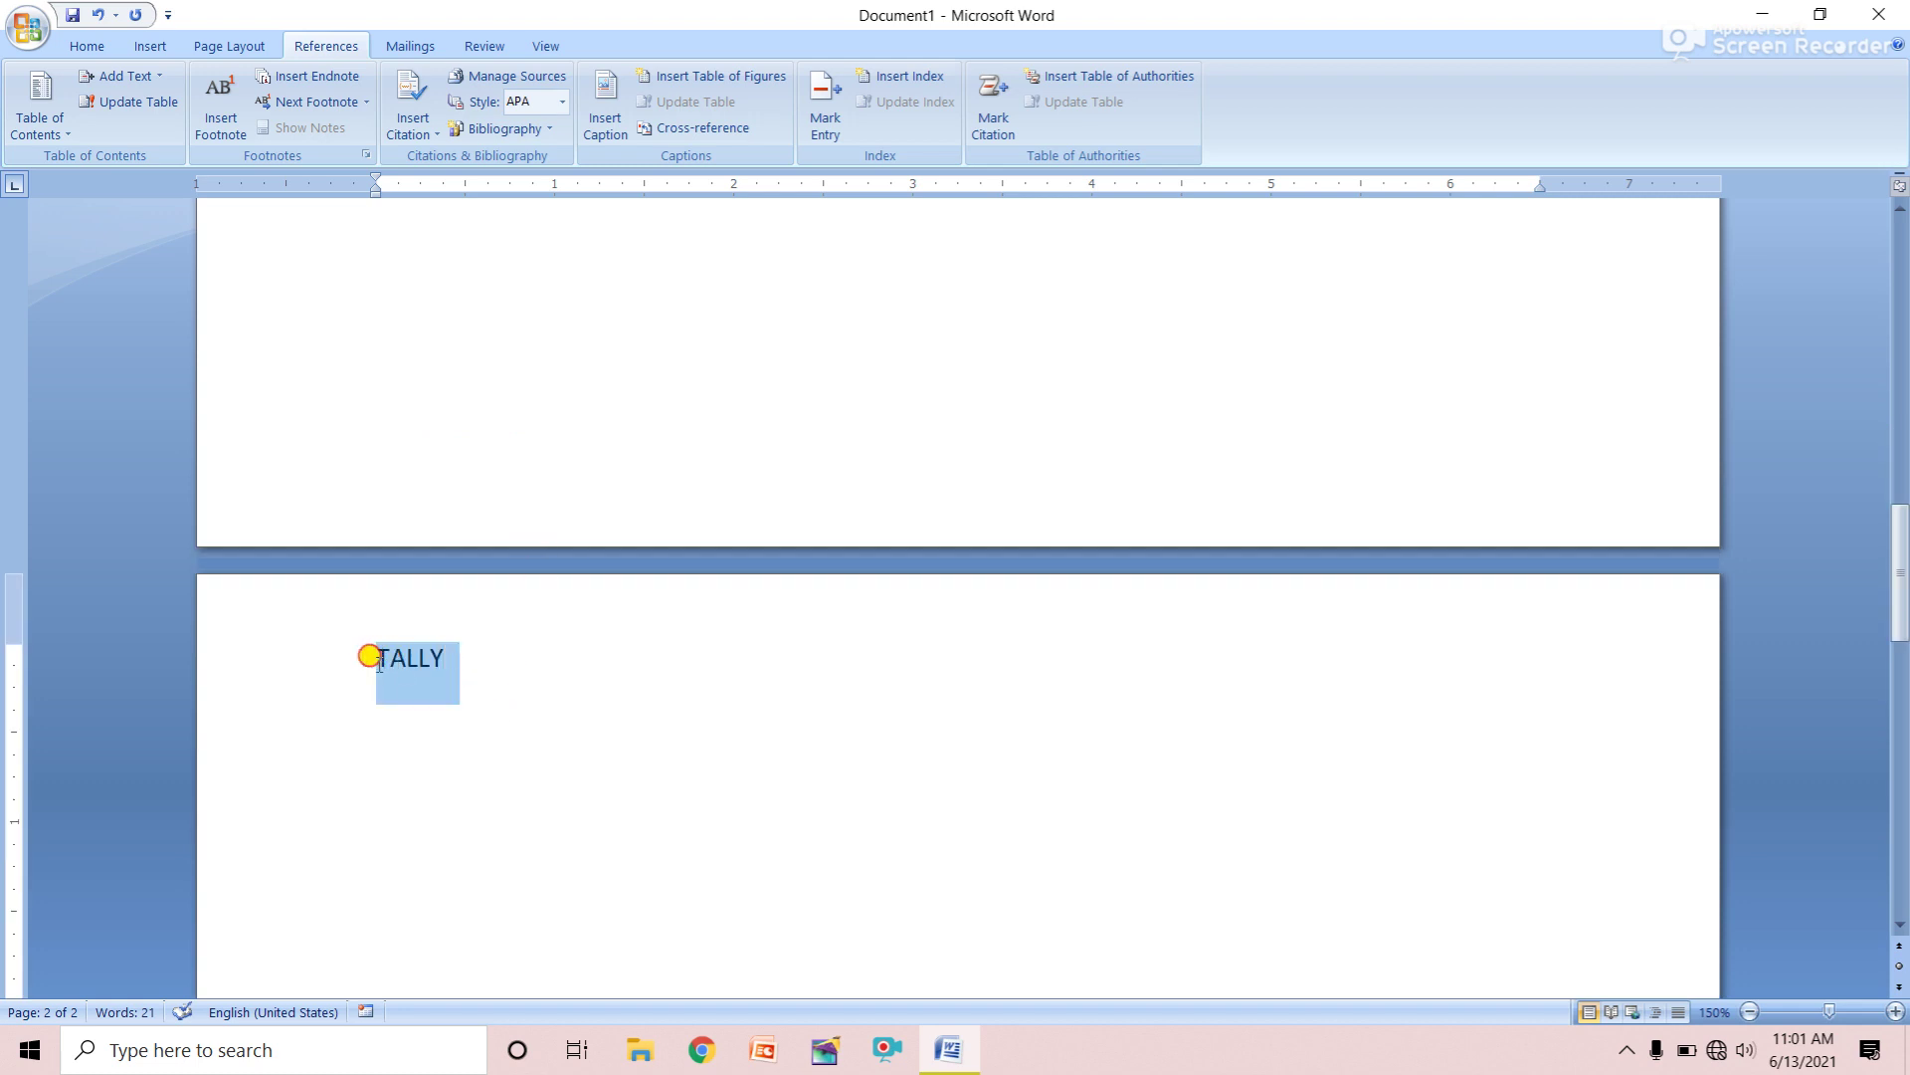
left_click(150, 88)
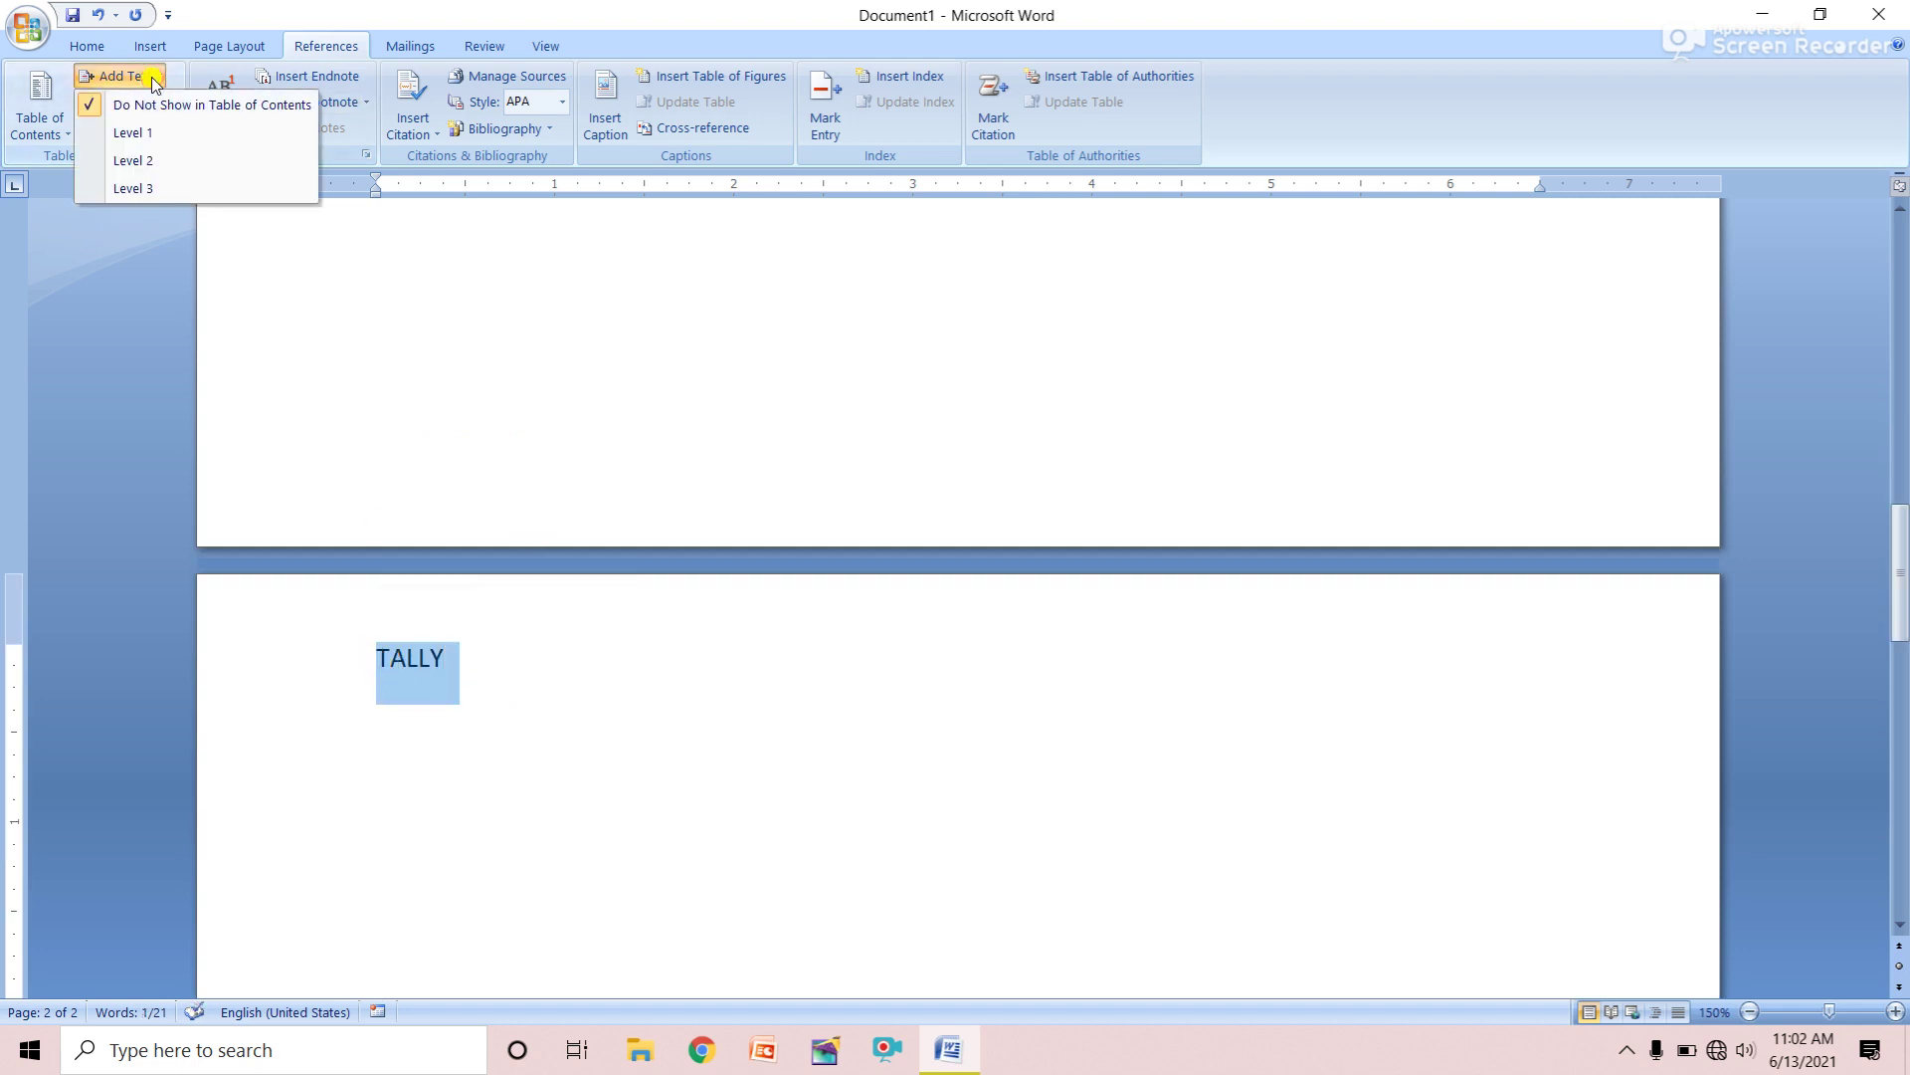
left_click(149, 169)
Update the entire table of contents so TALLY appears with page number 2
left_click(512, 683)
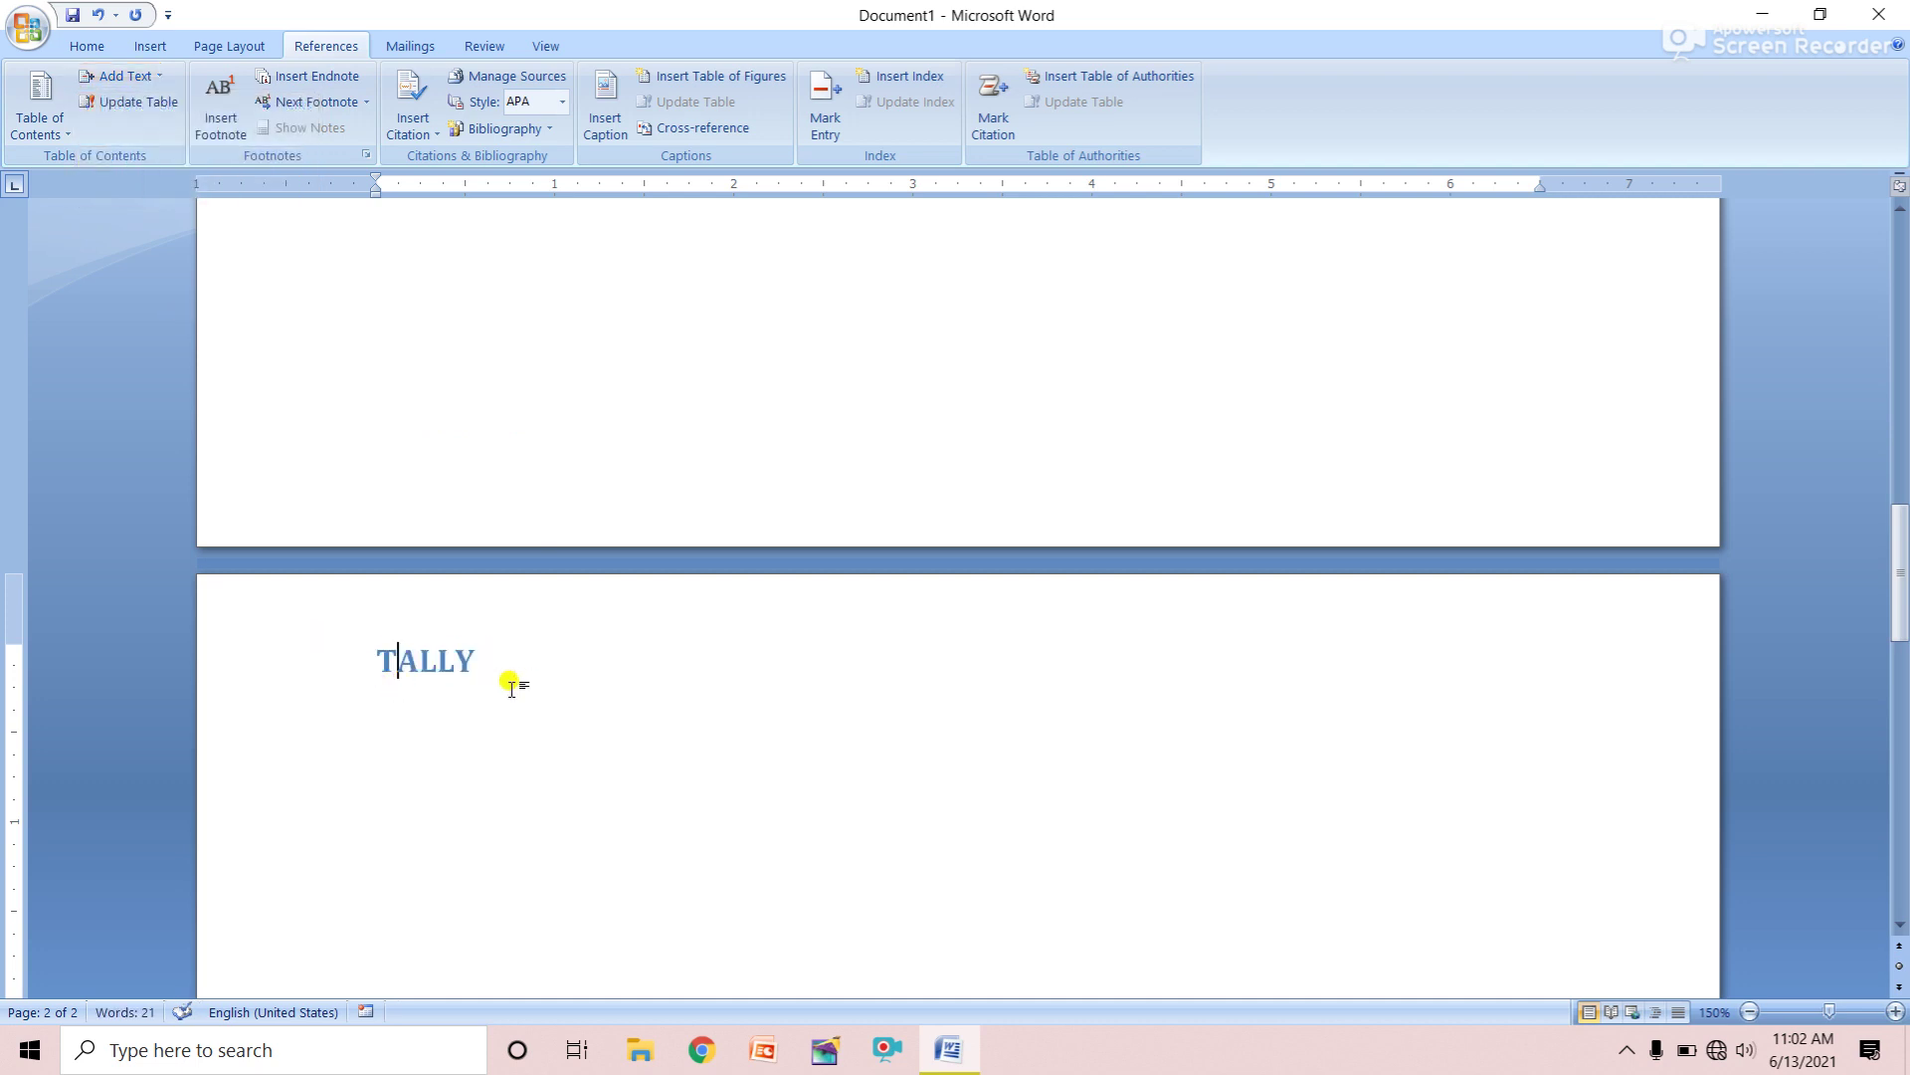
scroll(499, 681, "up", 3)
scroll(499, 680, "up", 3)
scroll(498, 674, "up", 2)
left_click(485, 585)
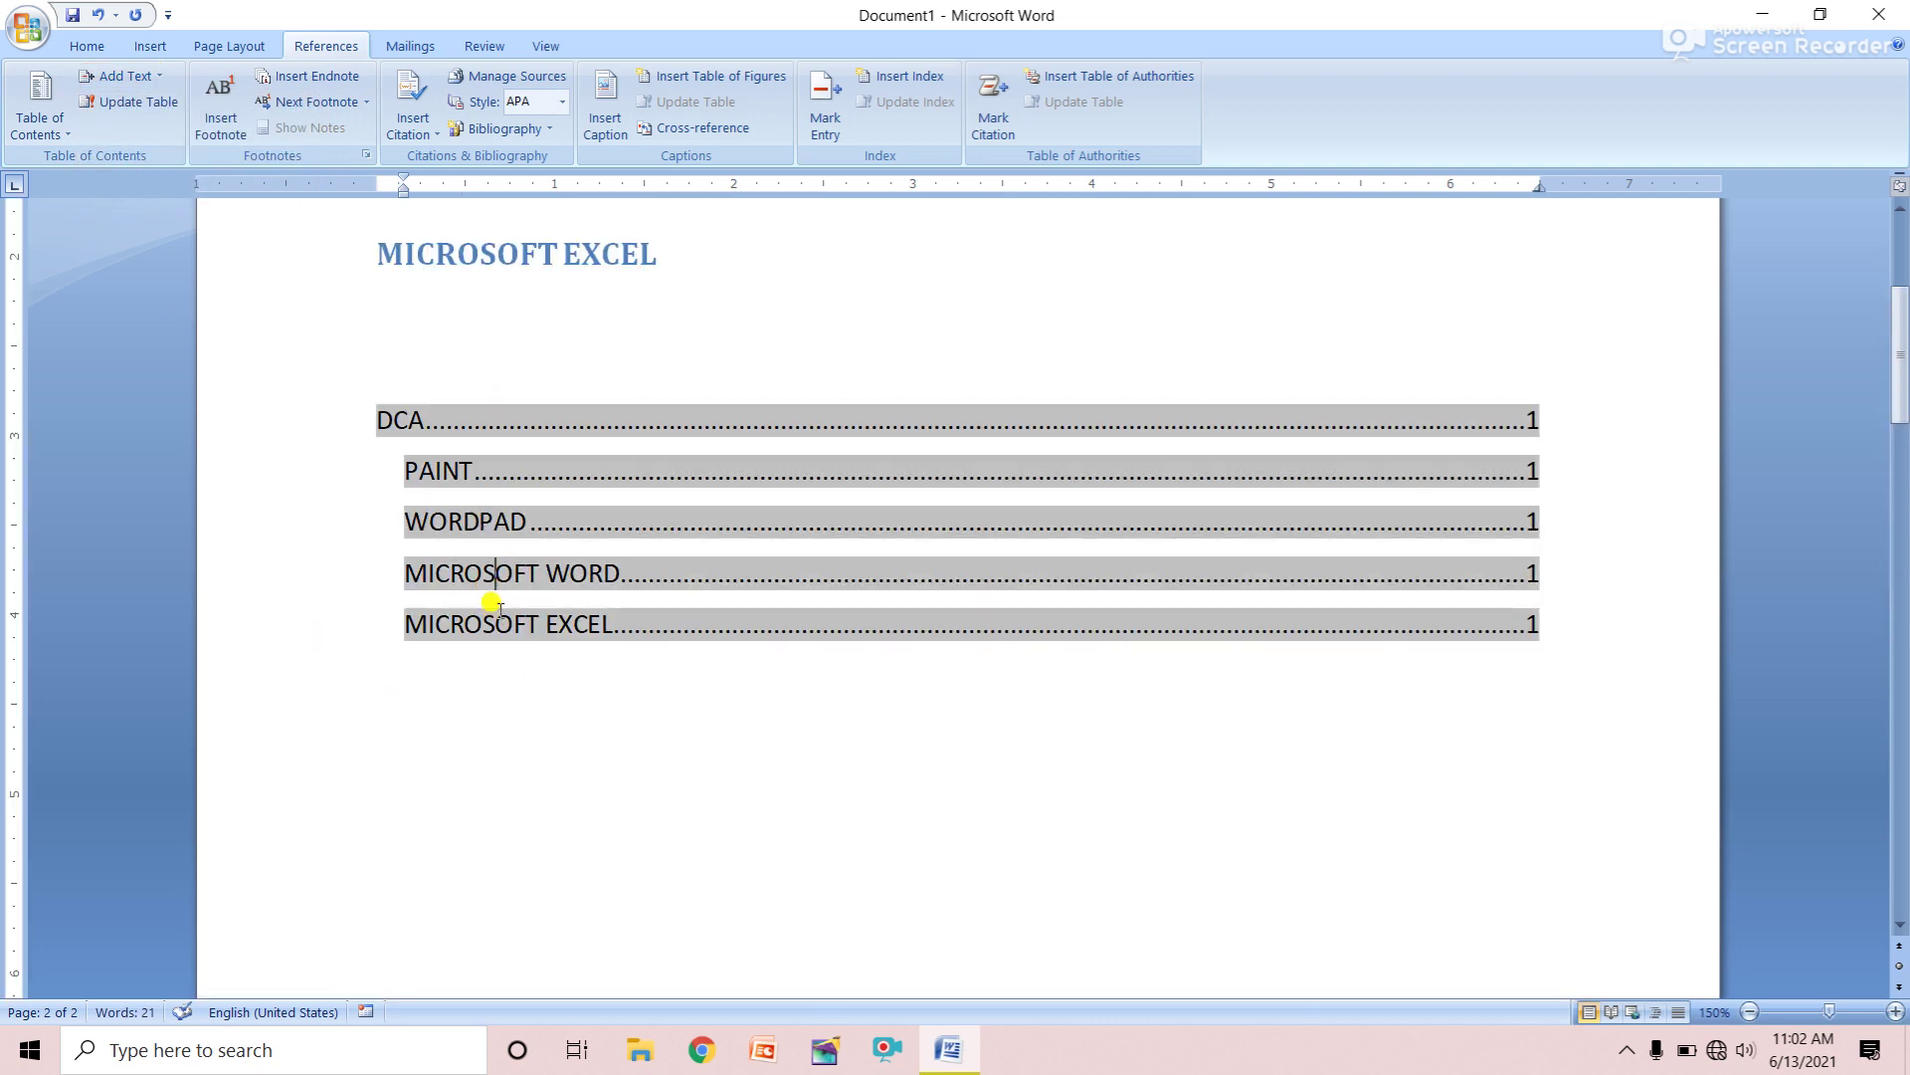
left_click(141, 103)
left_click(958, 409)
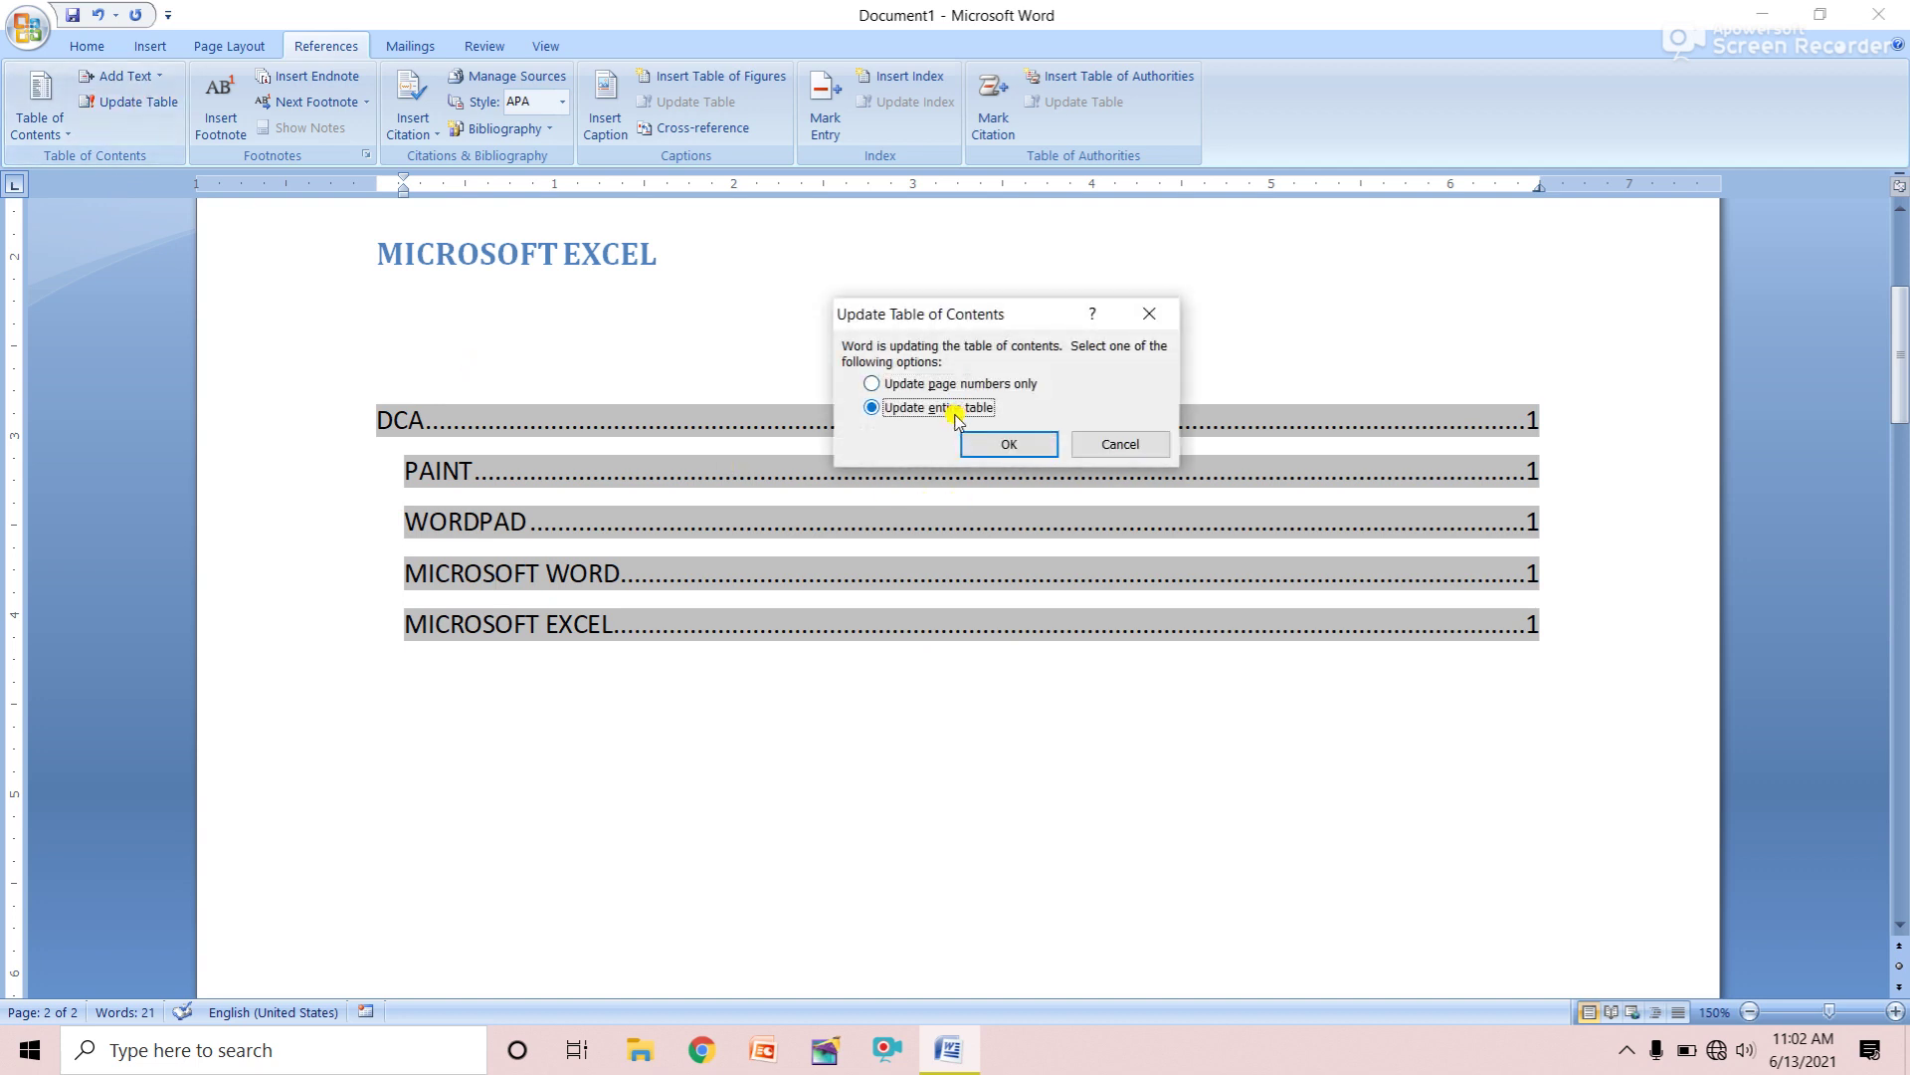
left_click(1006, 447)
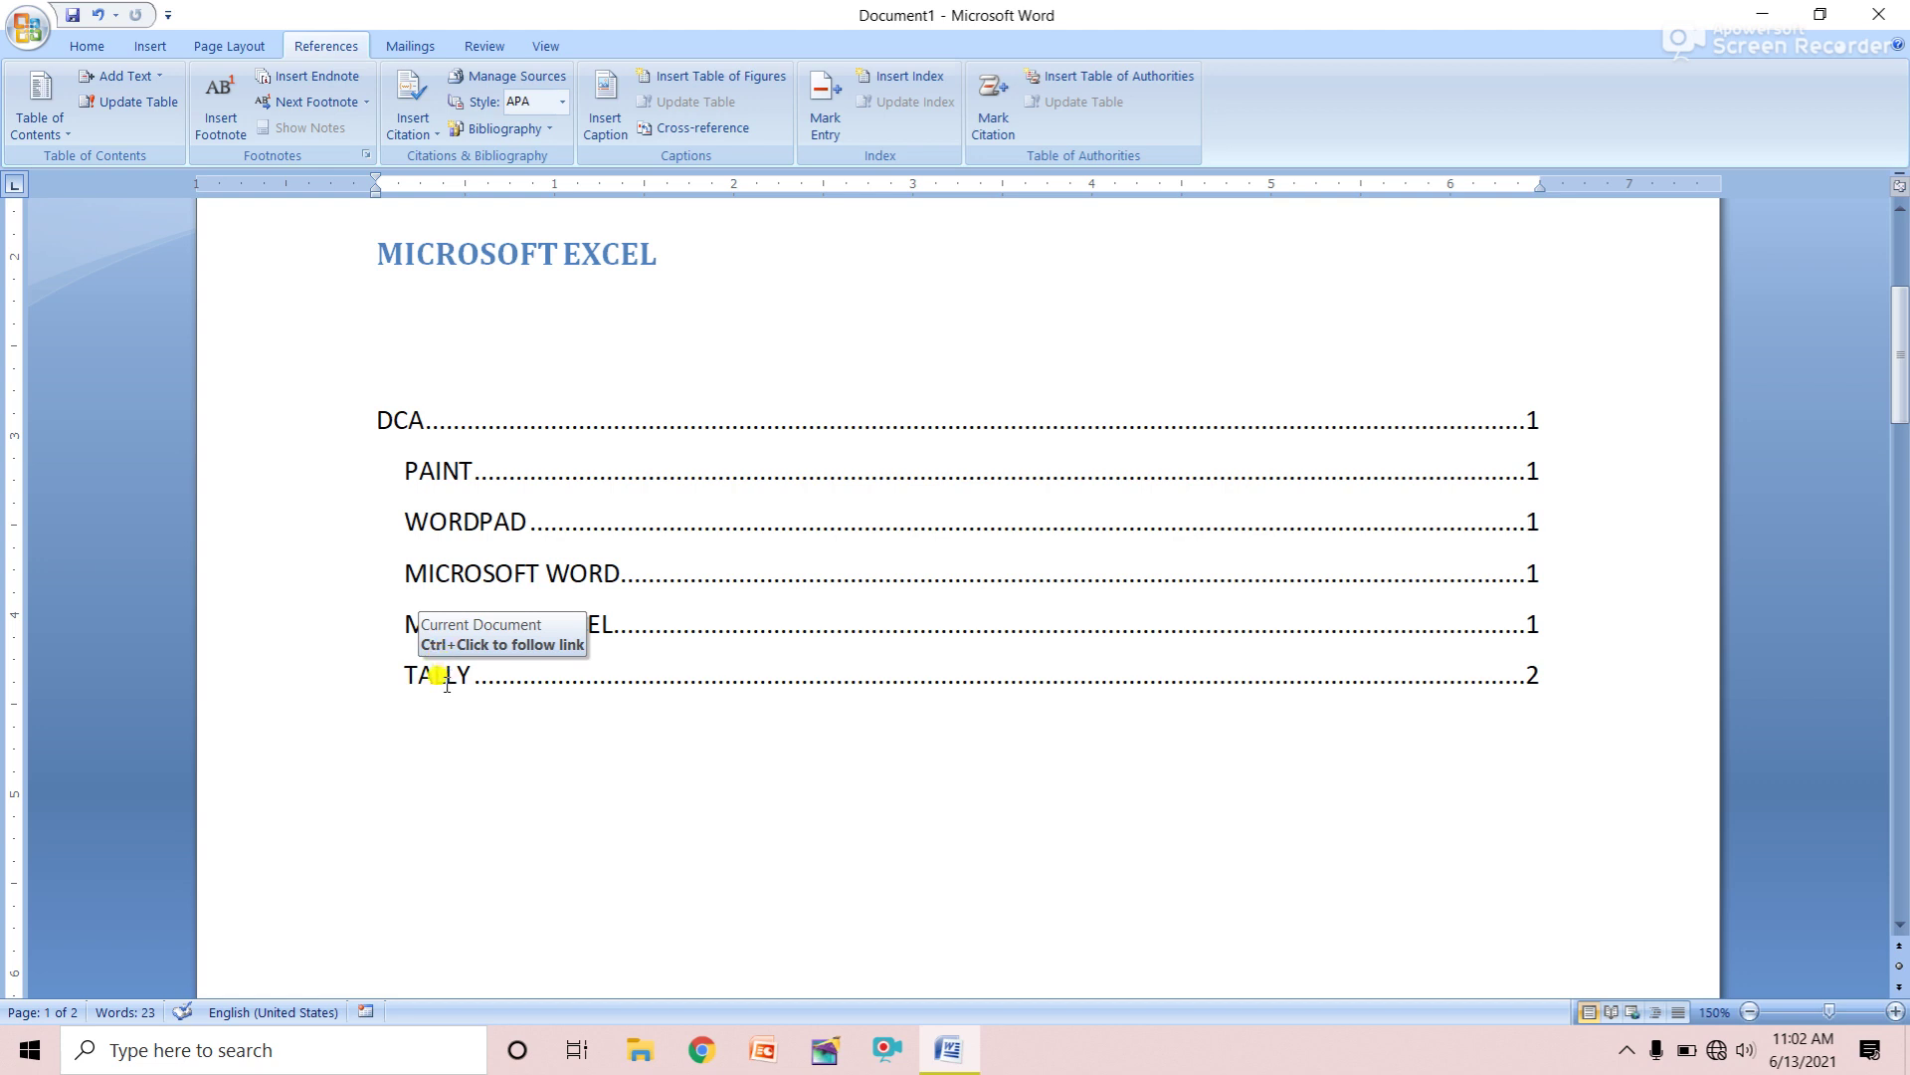
Follow the TALLY contents link to its heading on page 2, then scroll back to the top
scroll(447, 685, "down", 3)
scroll(447, 685, "down", 1)
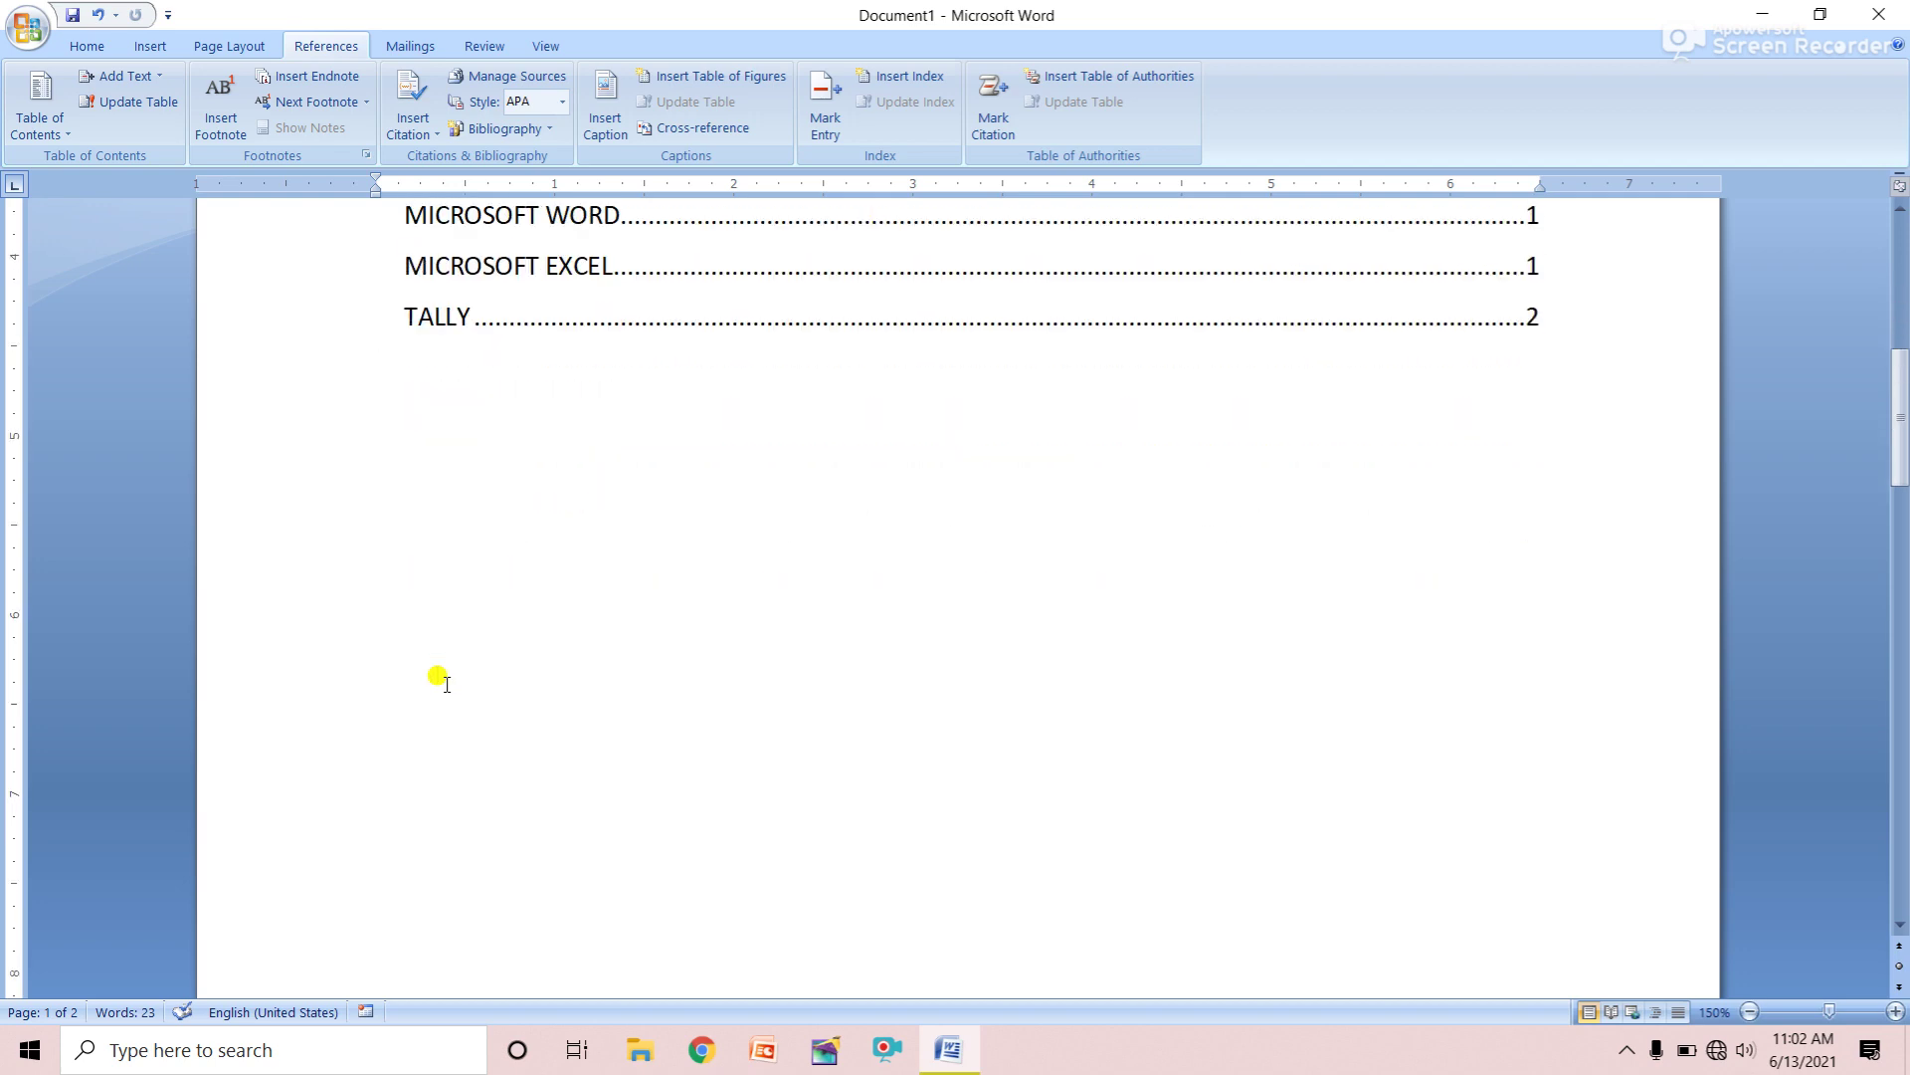
scroll(447, 685, "up", 4)
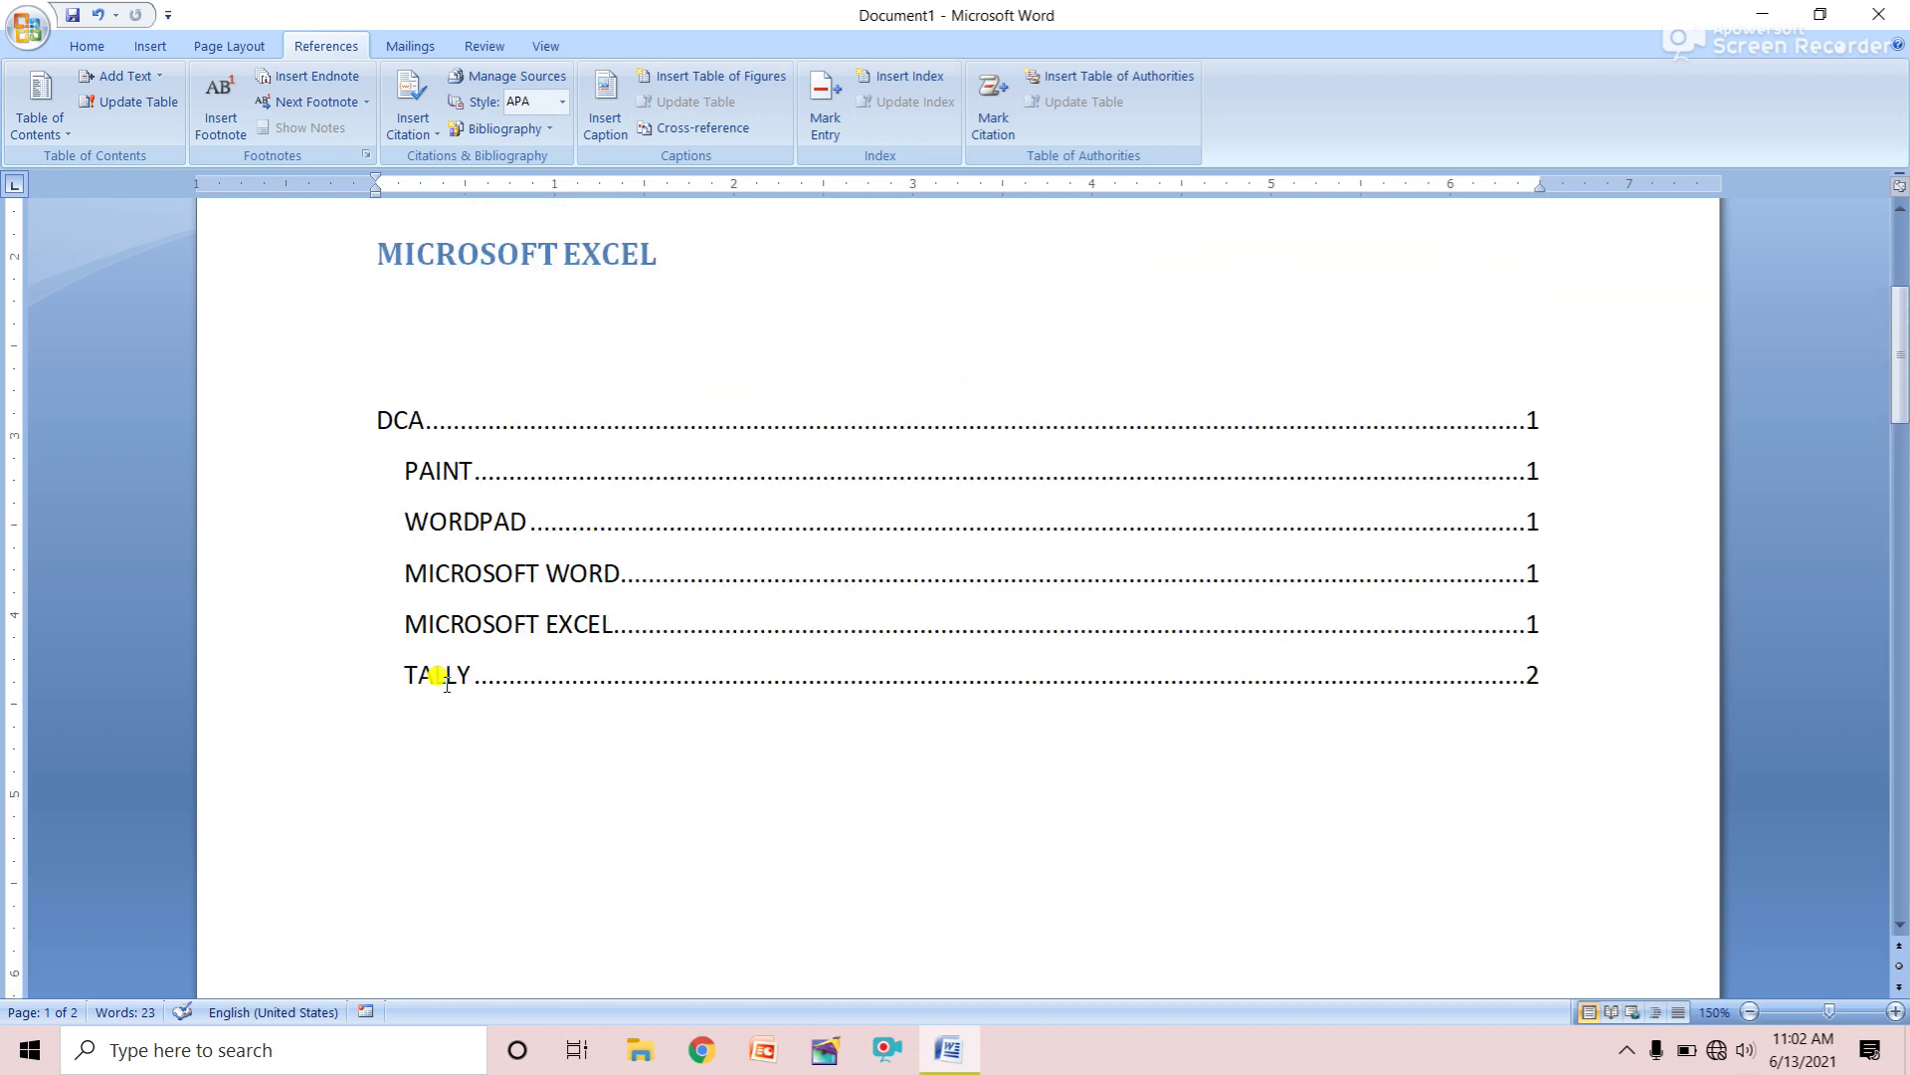
left_click(436, 677)
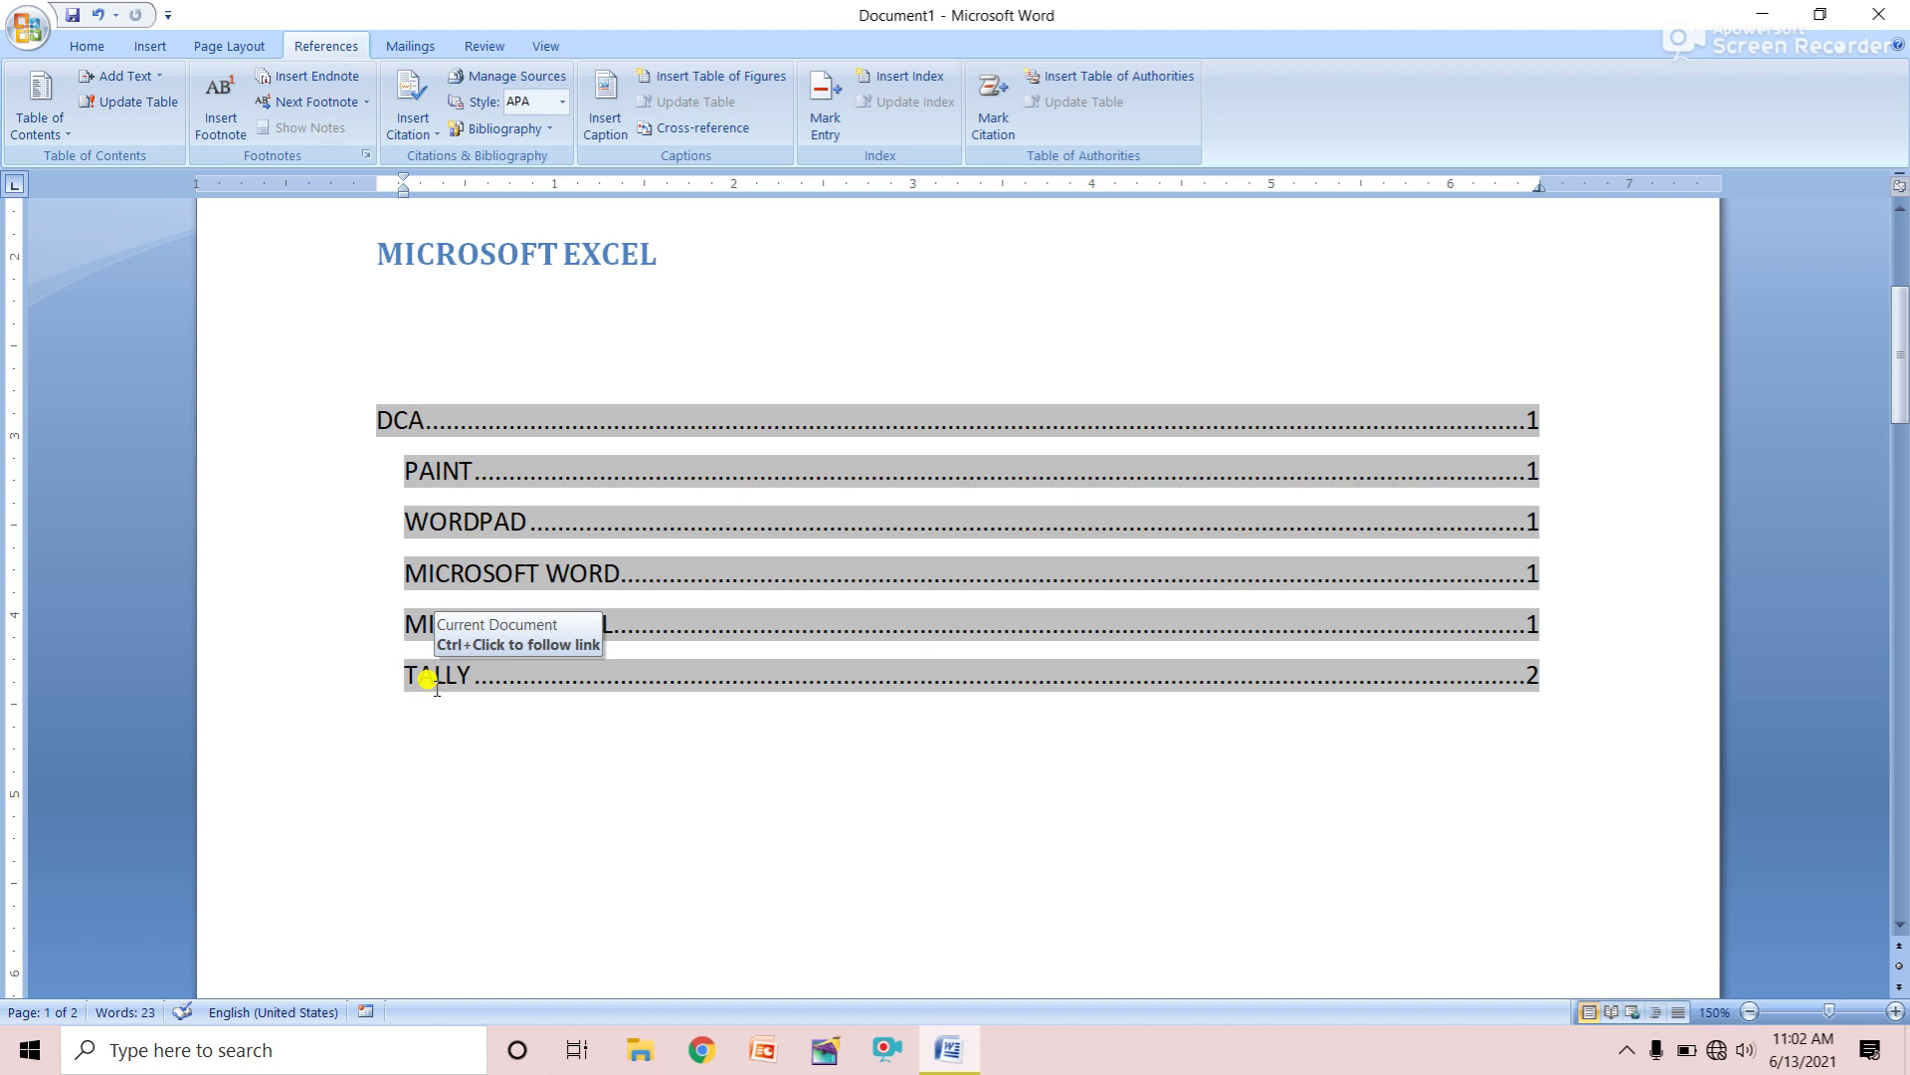
left_click(436, 676, "ctrl")
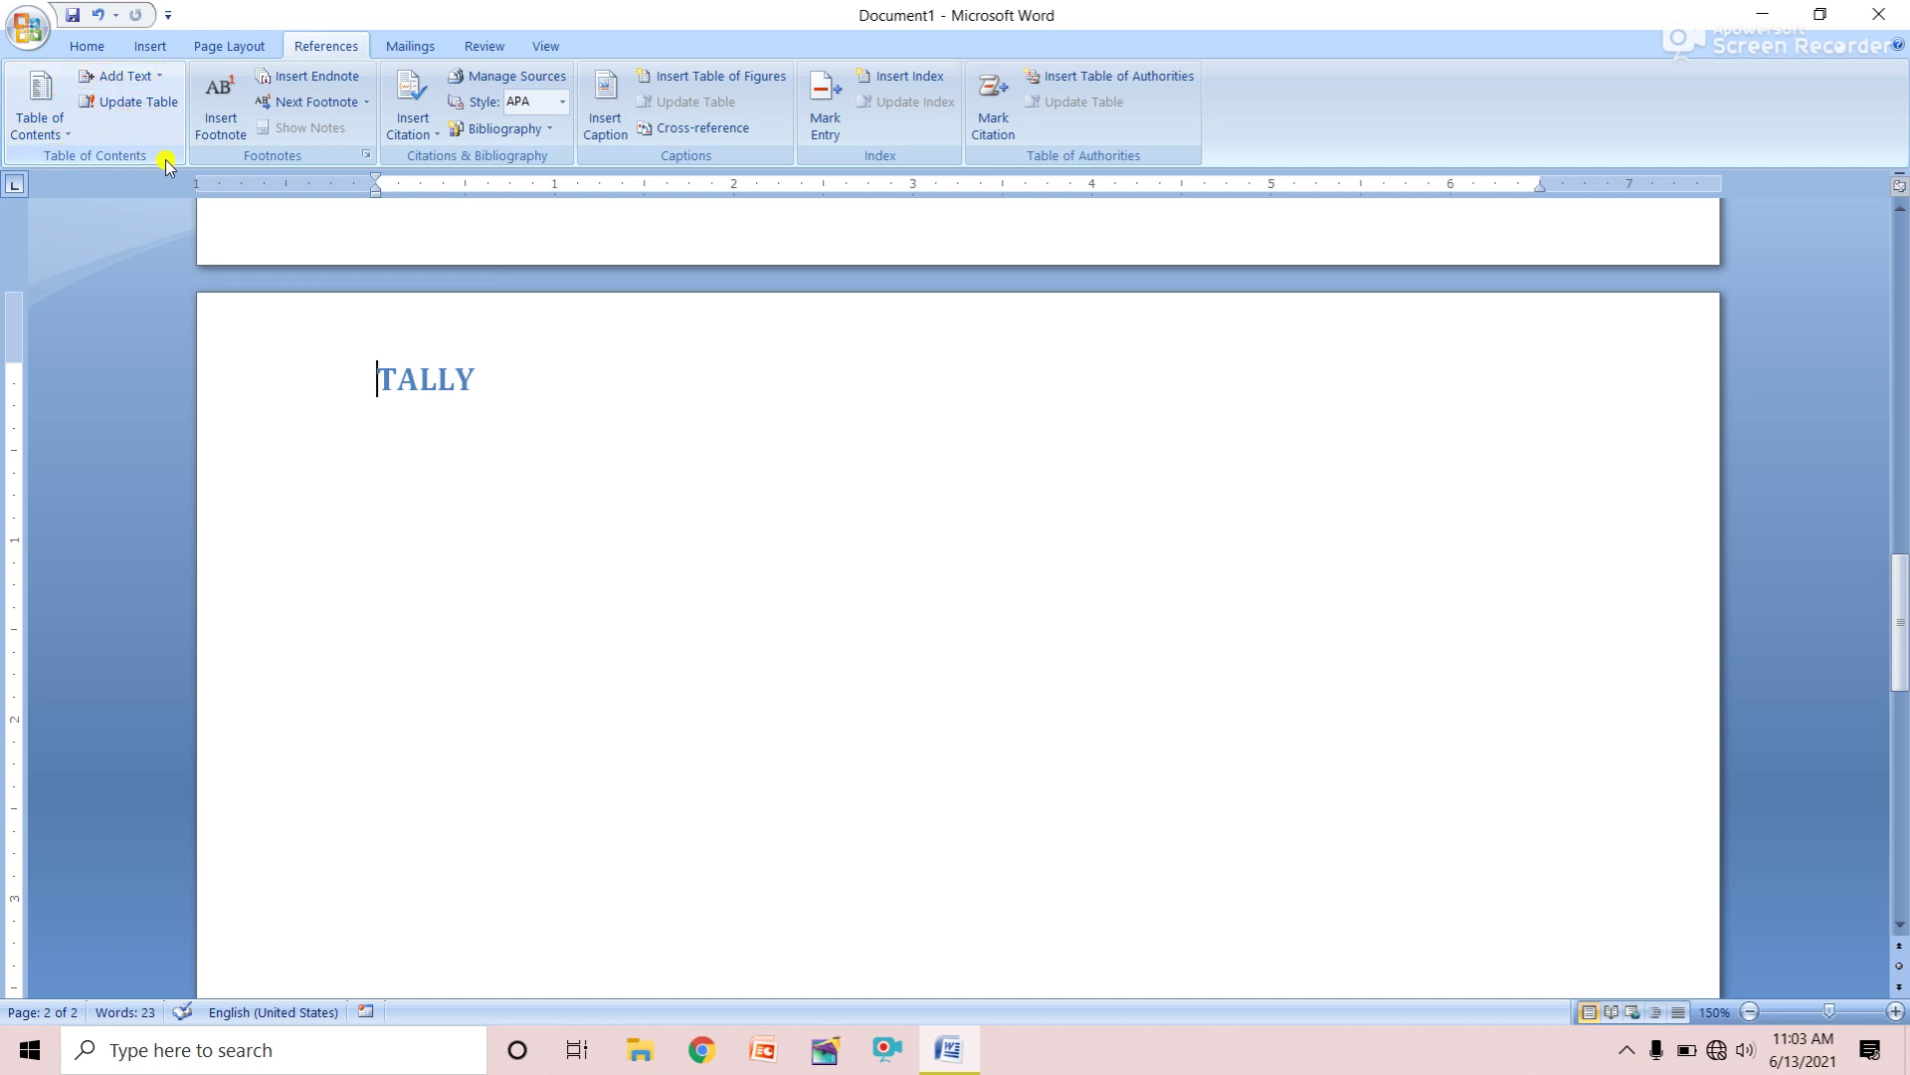
scroll(588, 469, "up", 4)
scroll(580, 476, "up", 4)
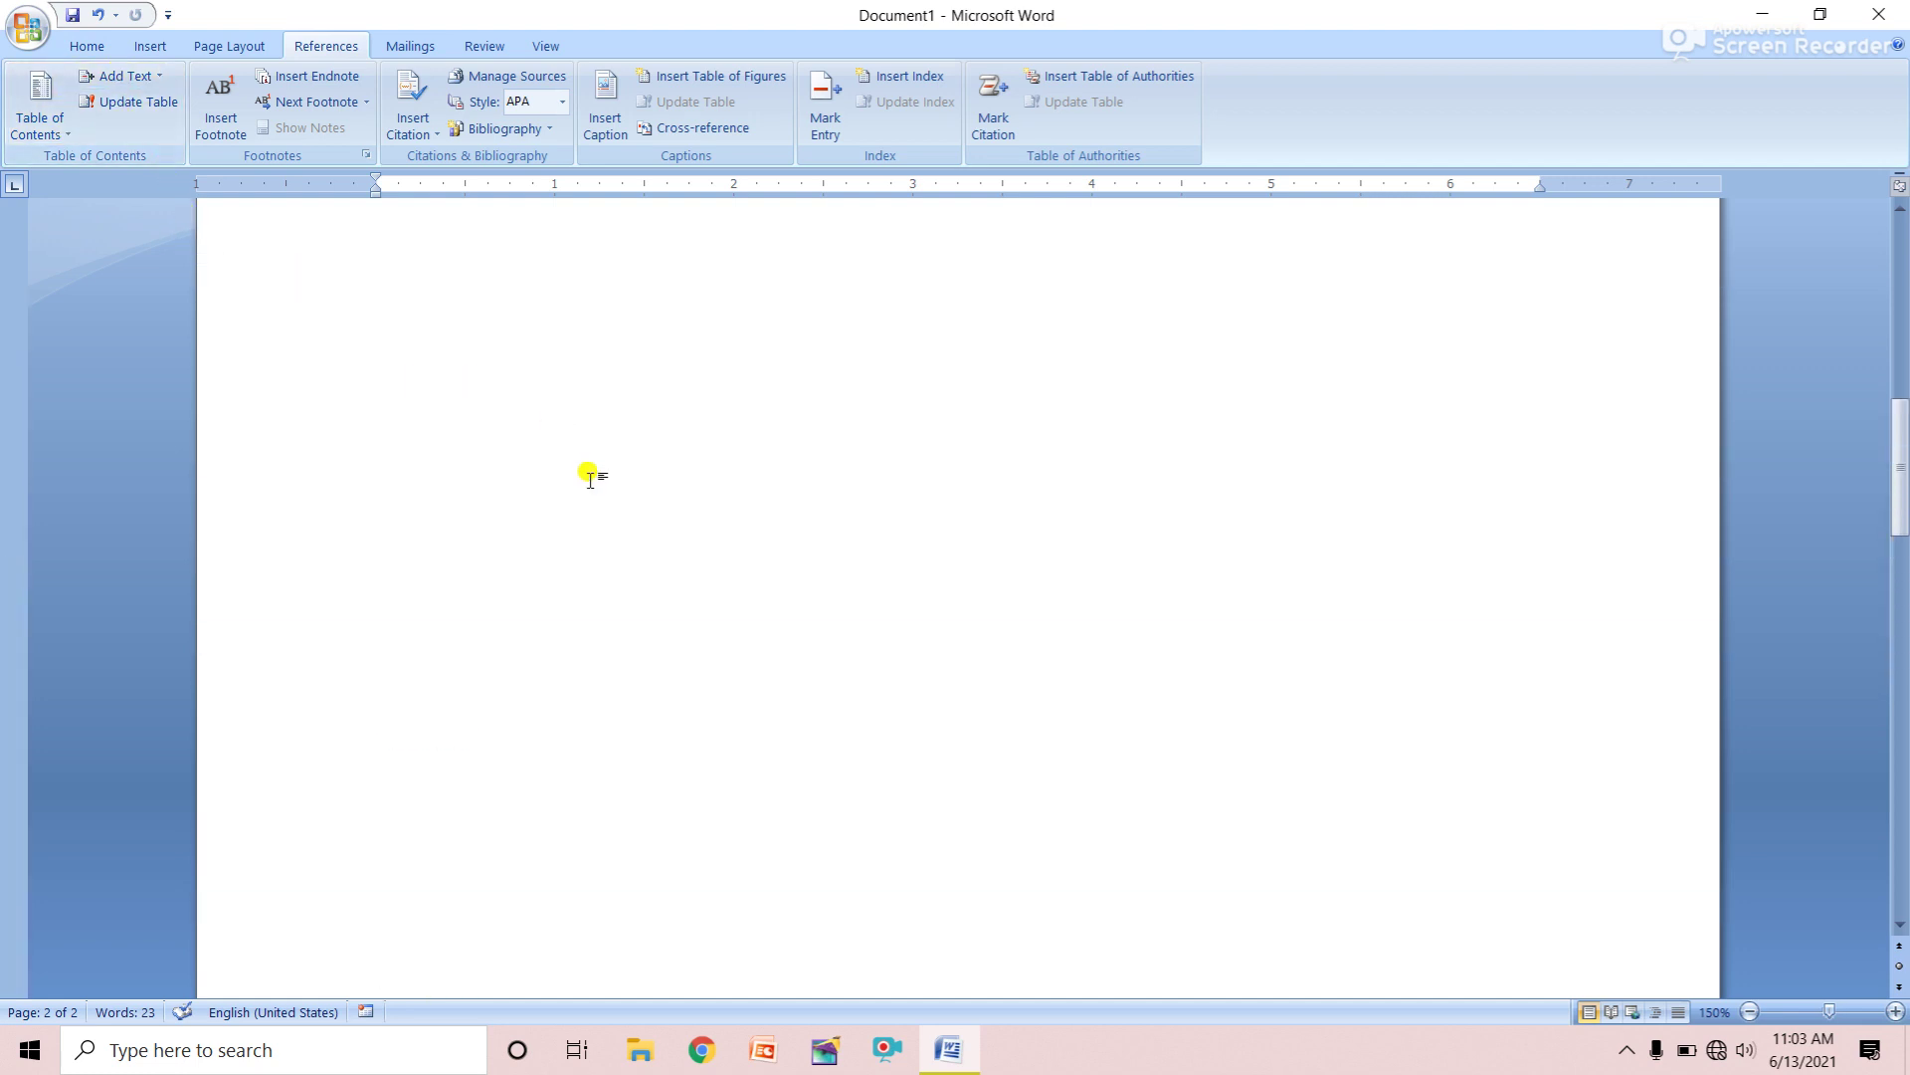
scroll(557, 518, "up", 3)
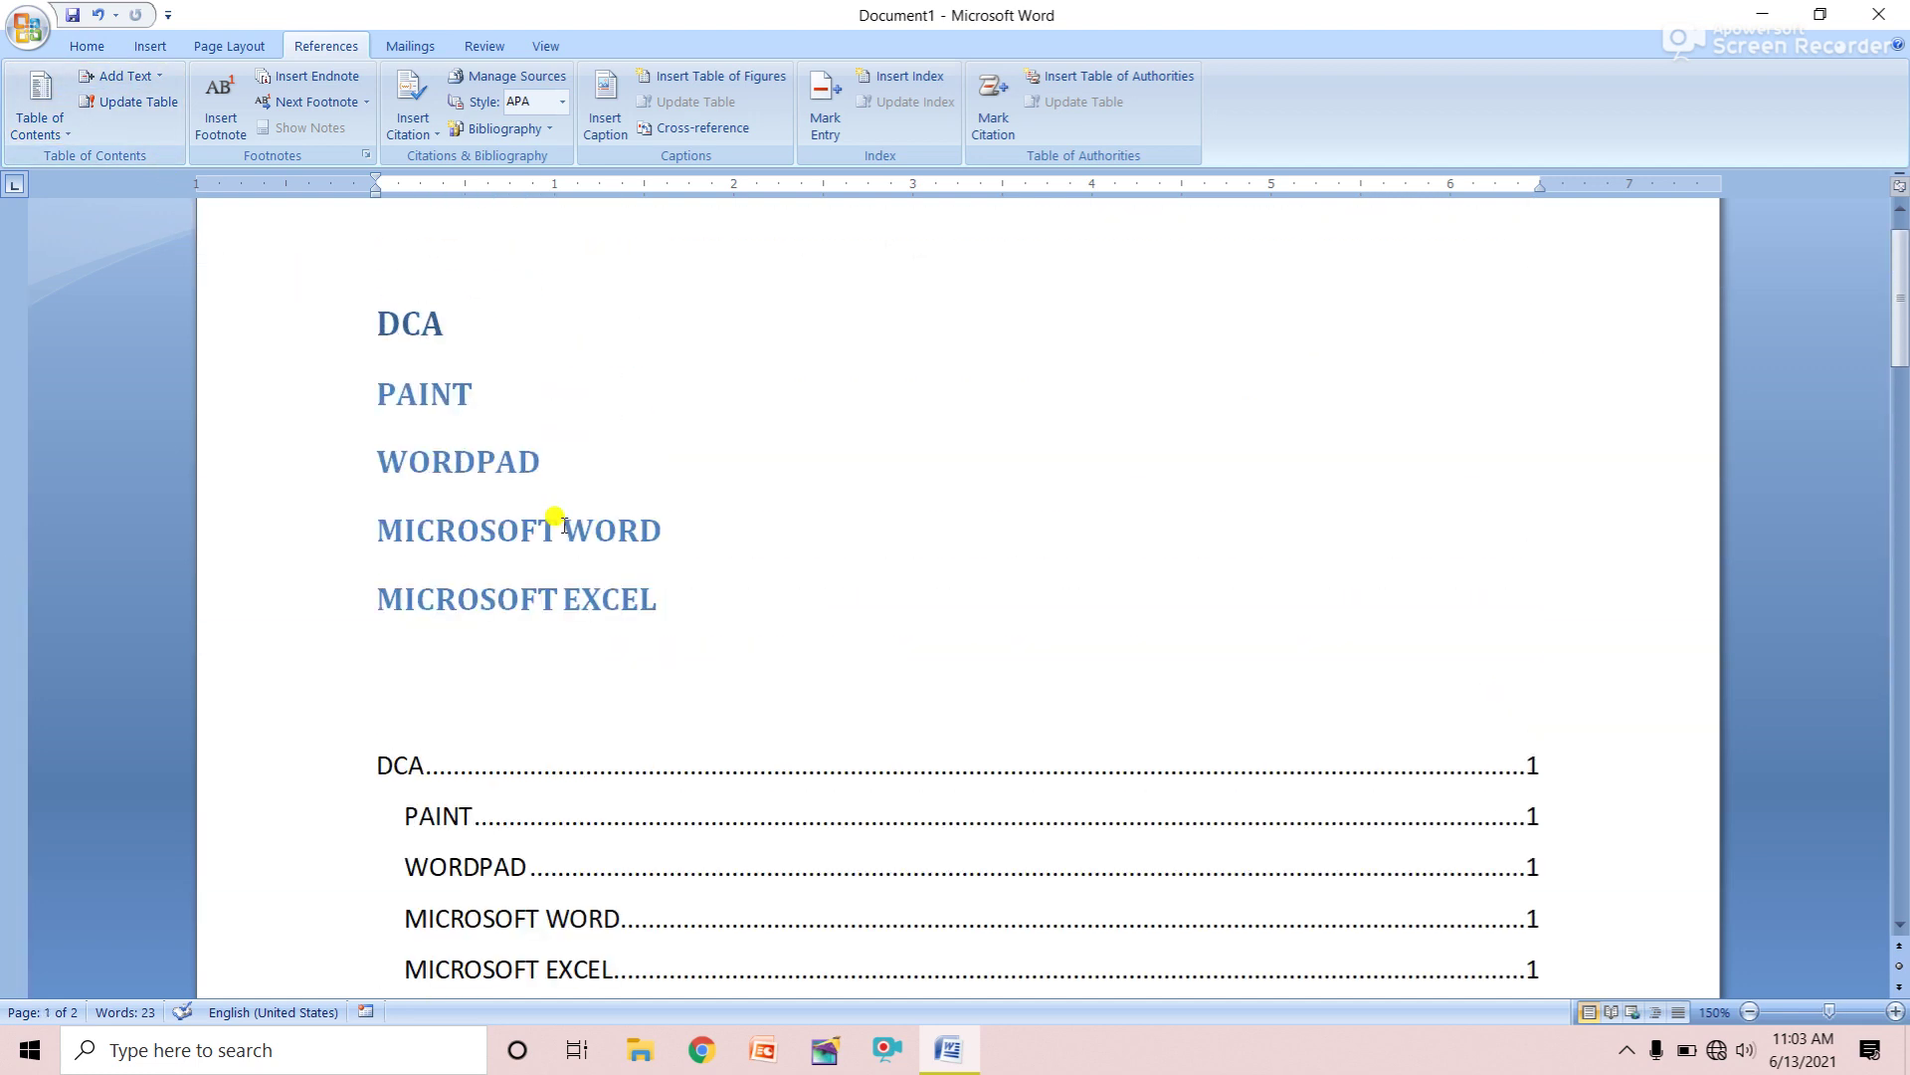
scroll(565, 524, "down", 3)
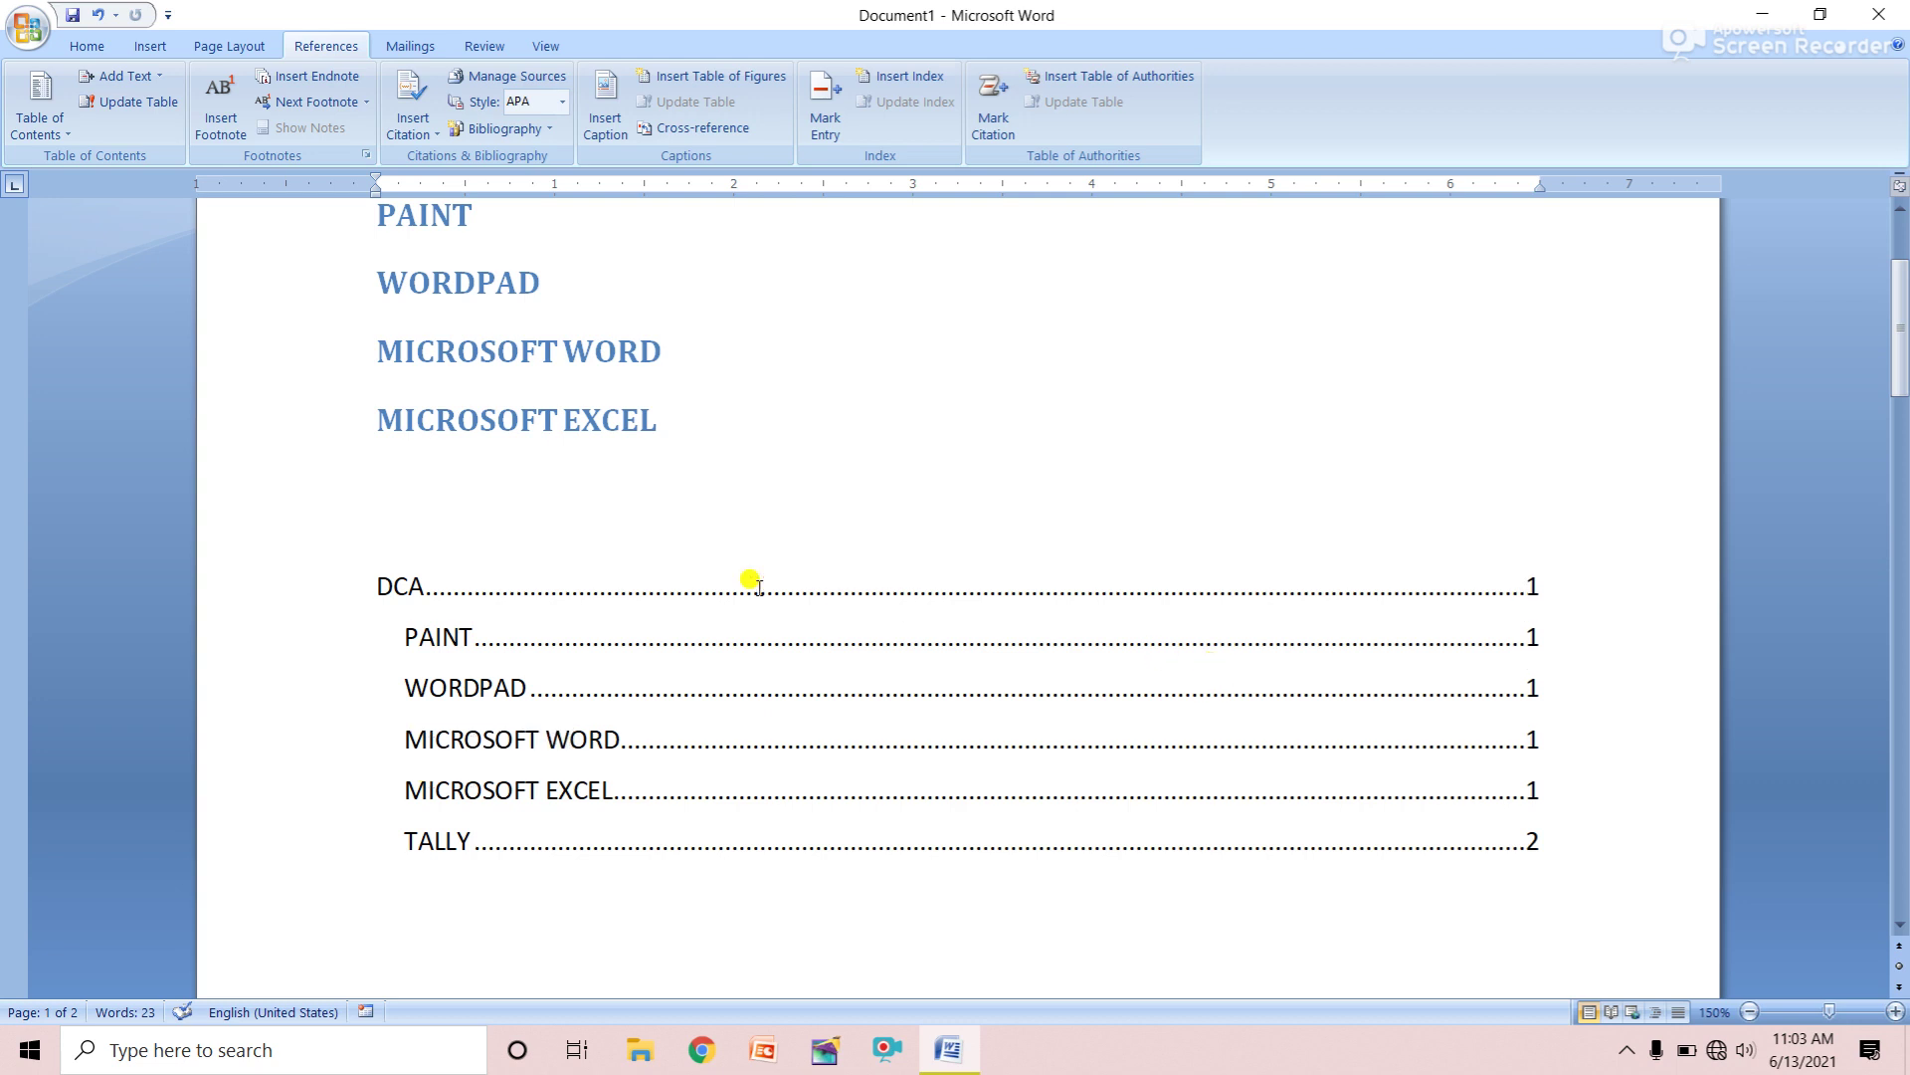
scroll(750, 580, "up", 2)
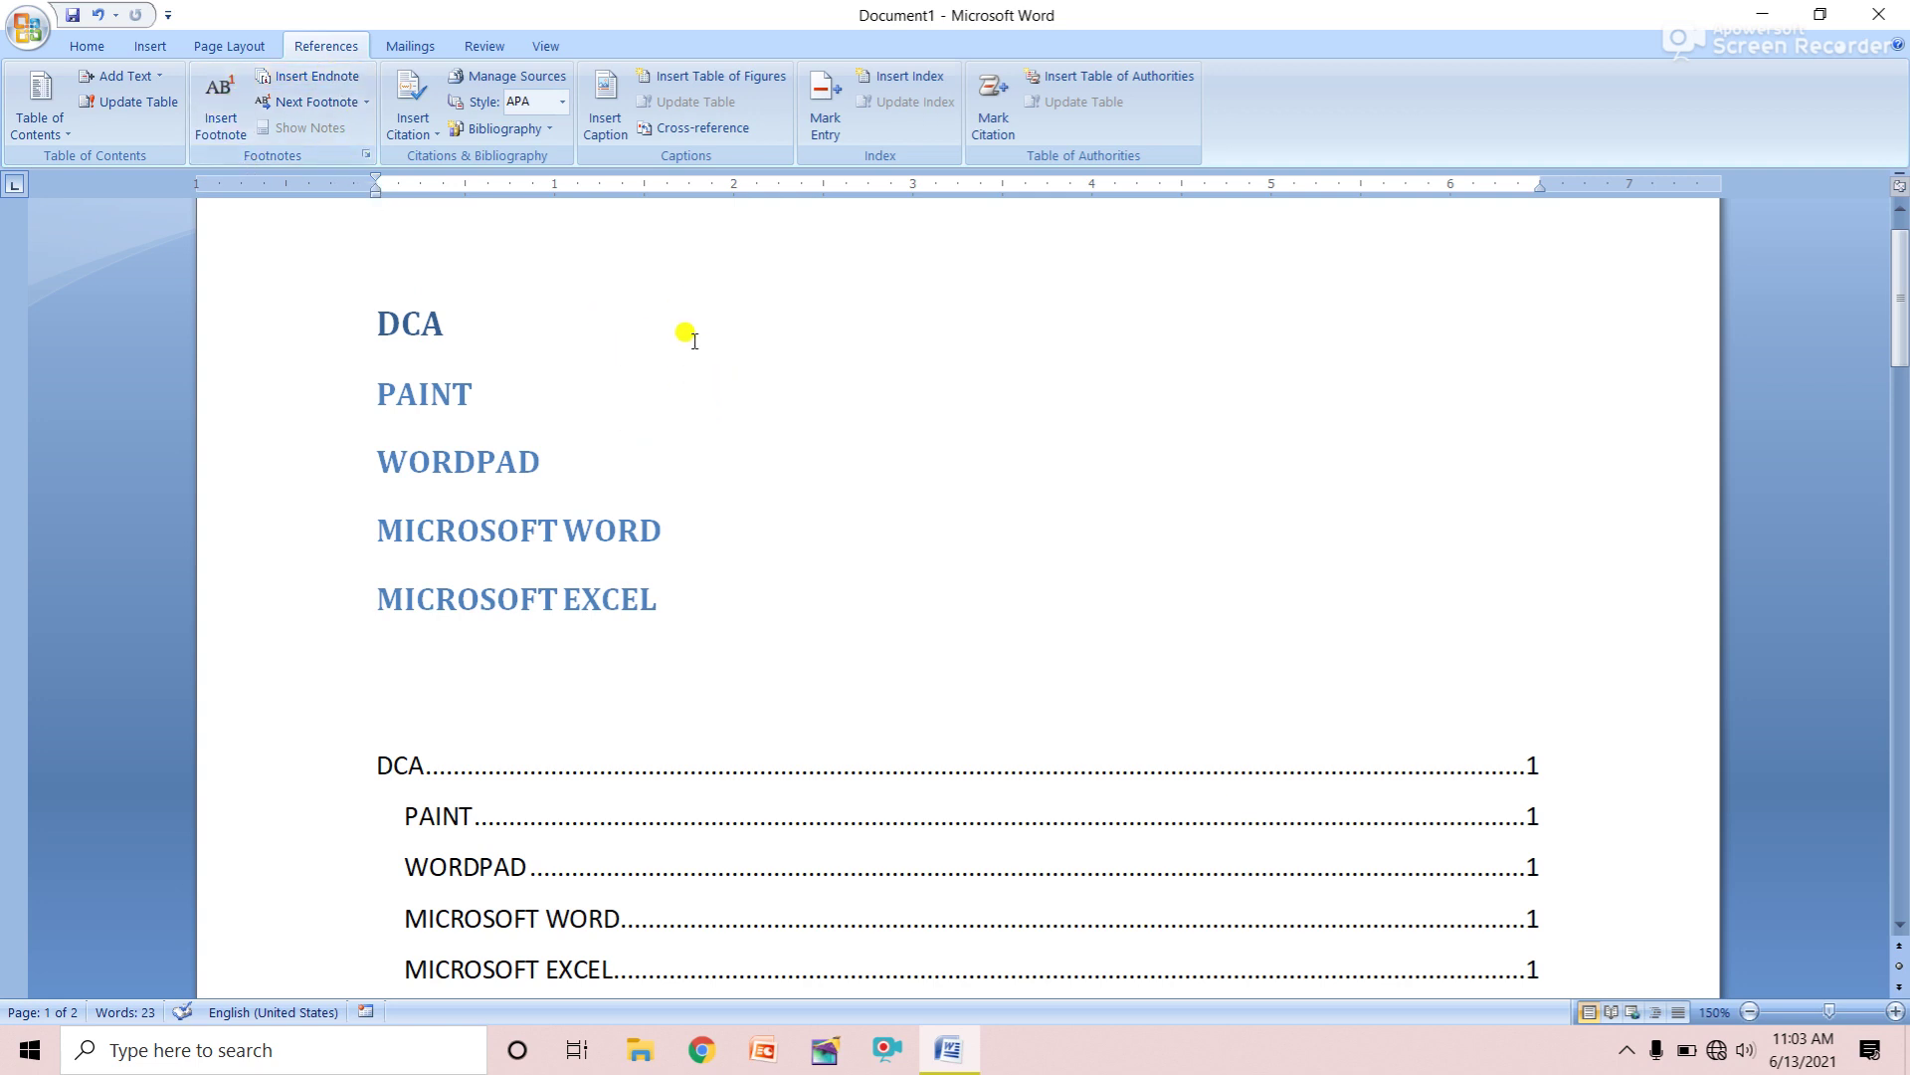
Delete all document content, then open and close the Footnote and Endnote dialog without changes
key("ctrl+a")
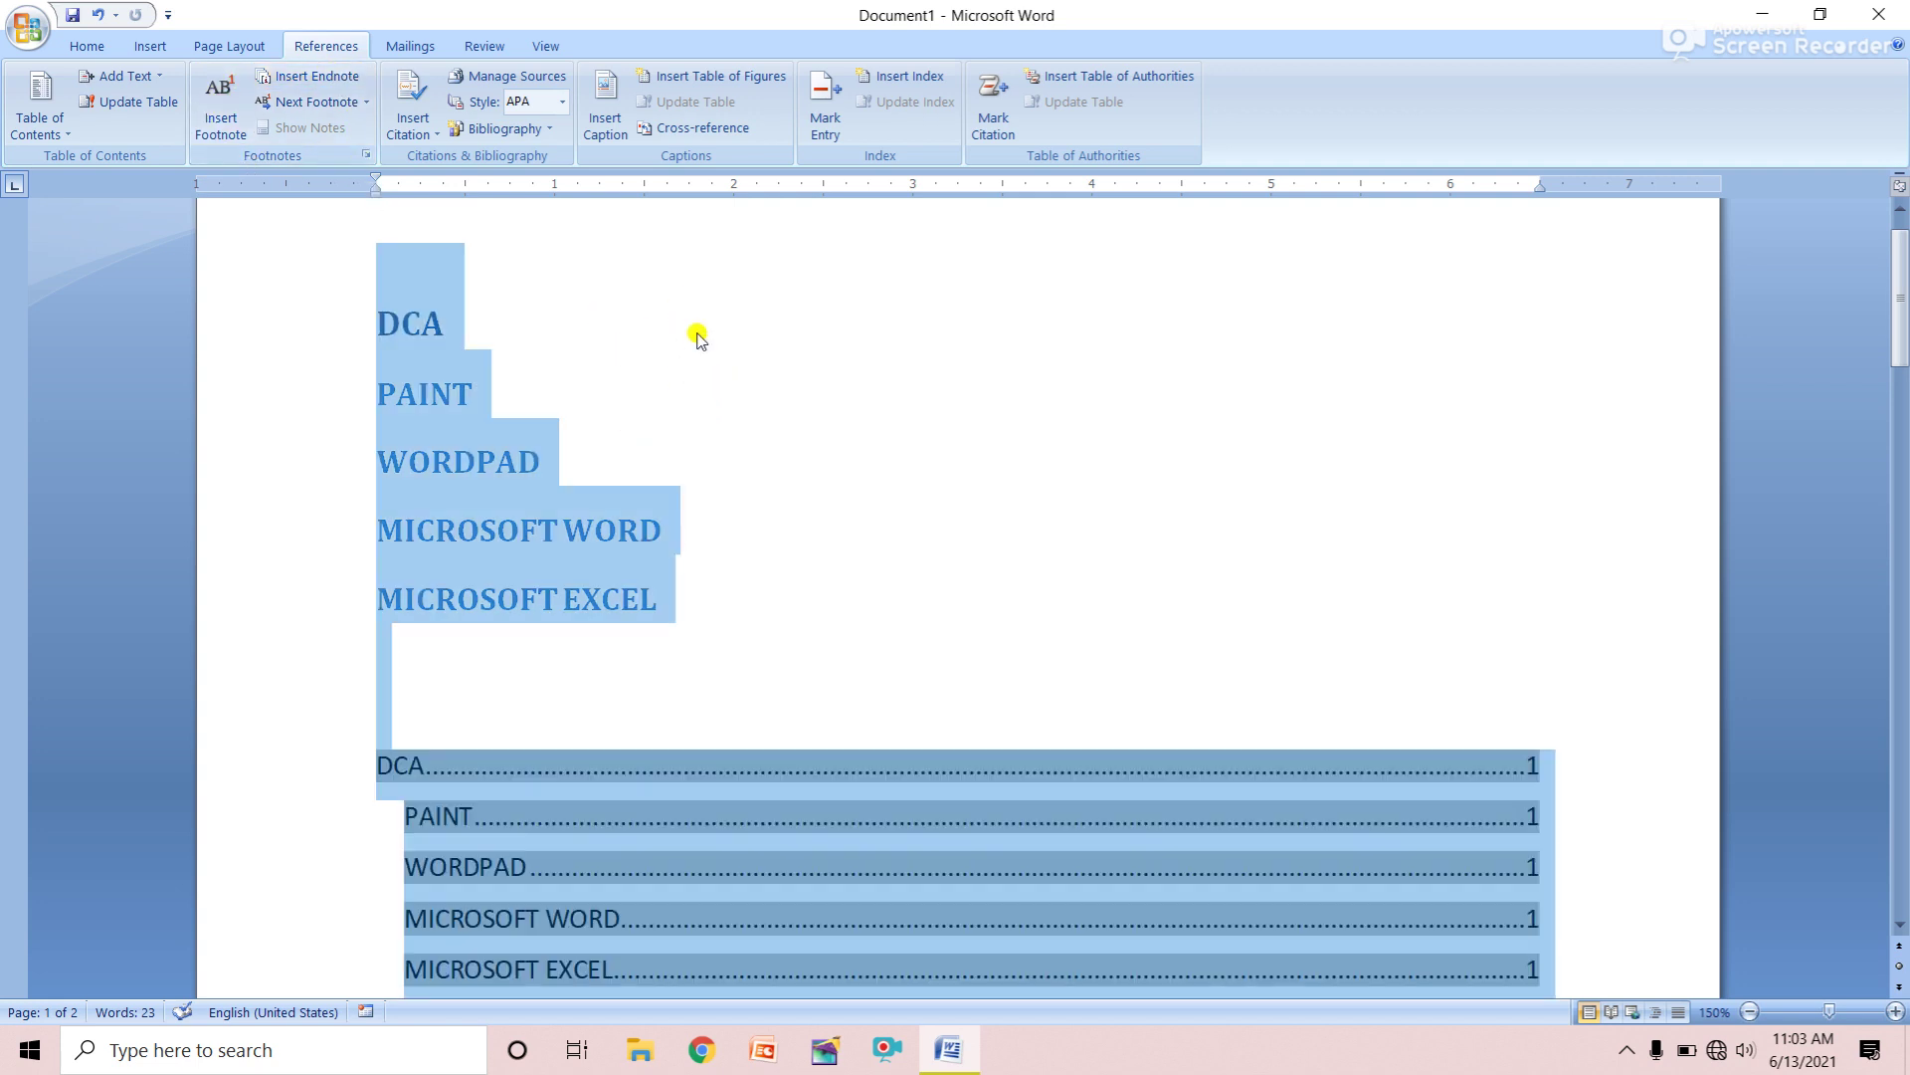
key("Delete")
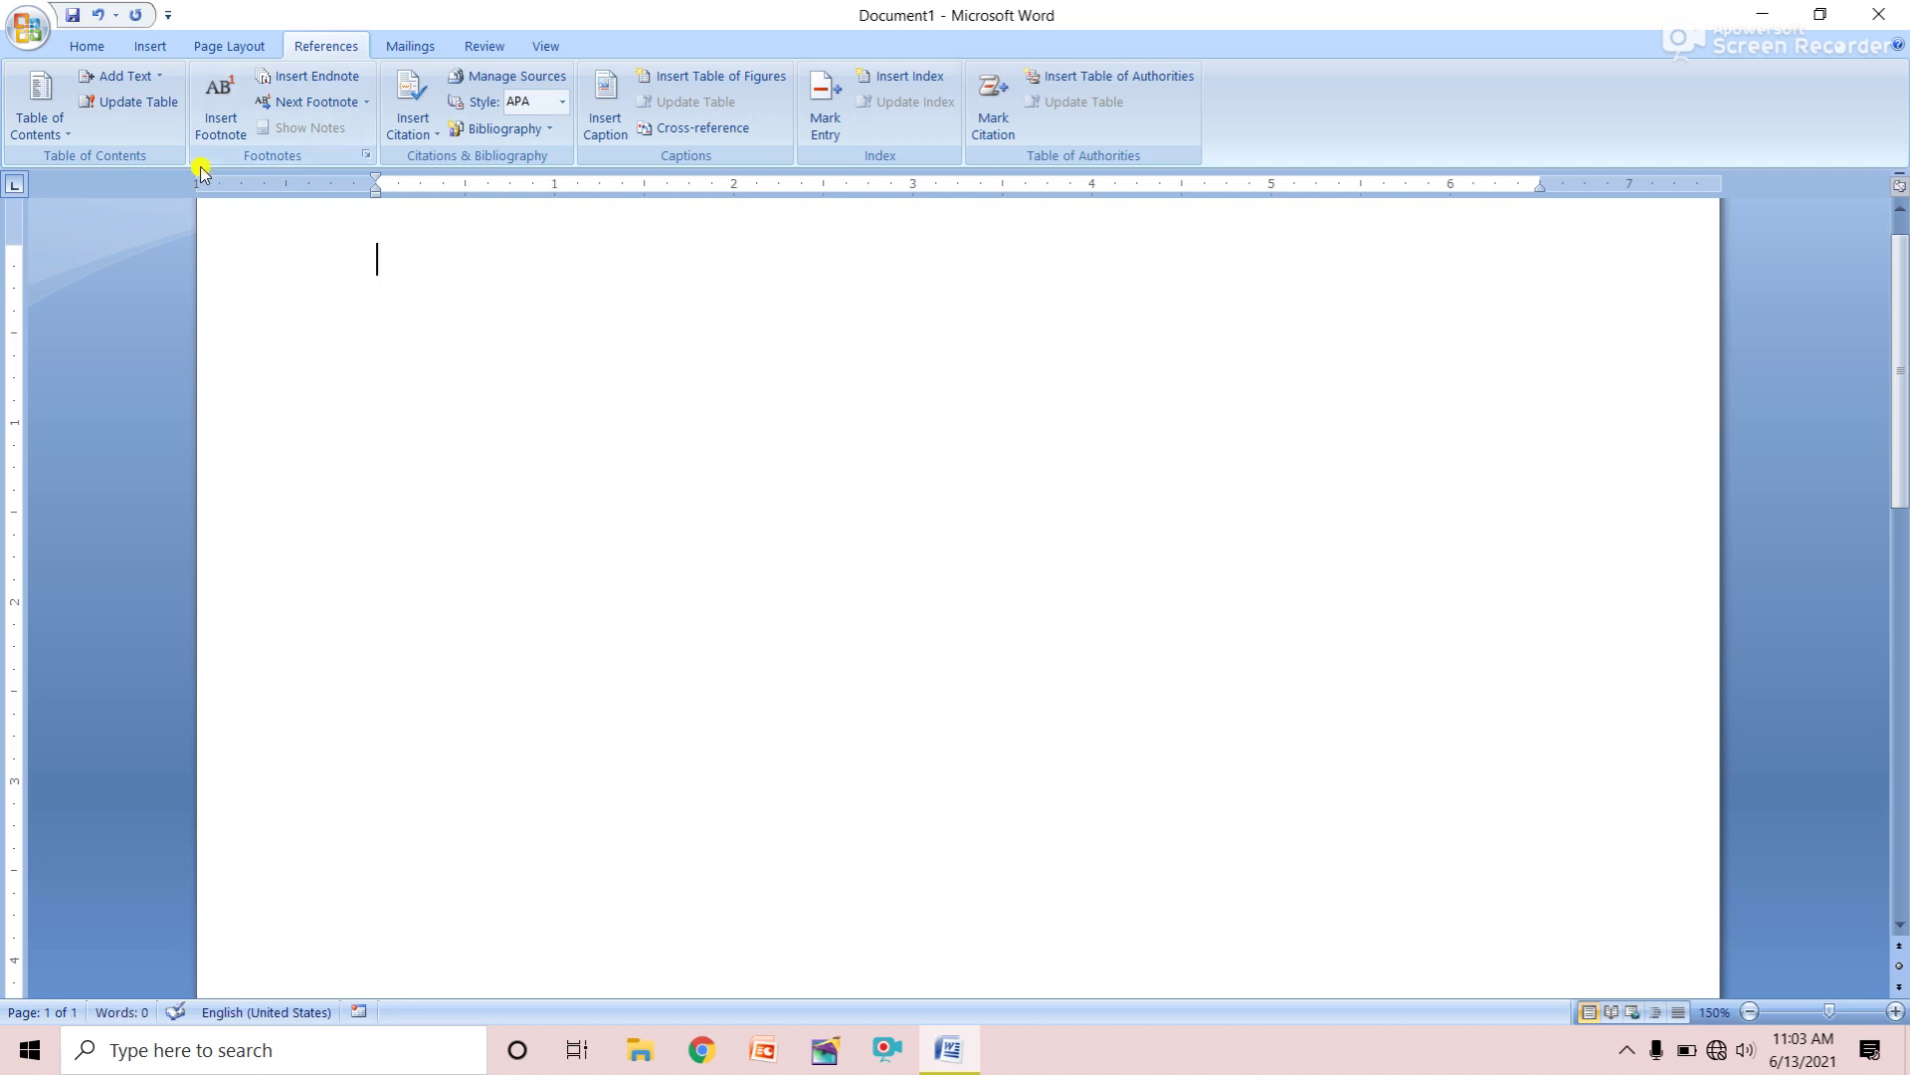
left_click(366, 156)
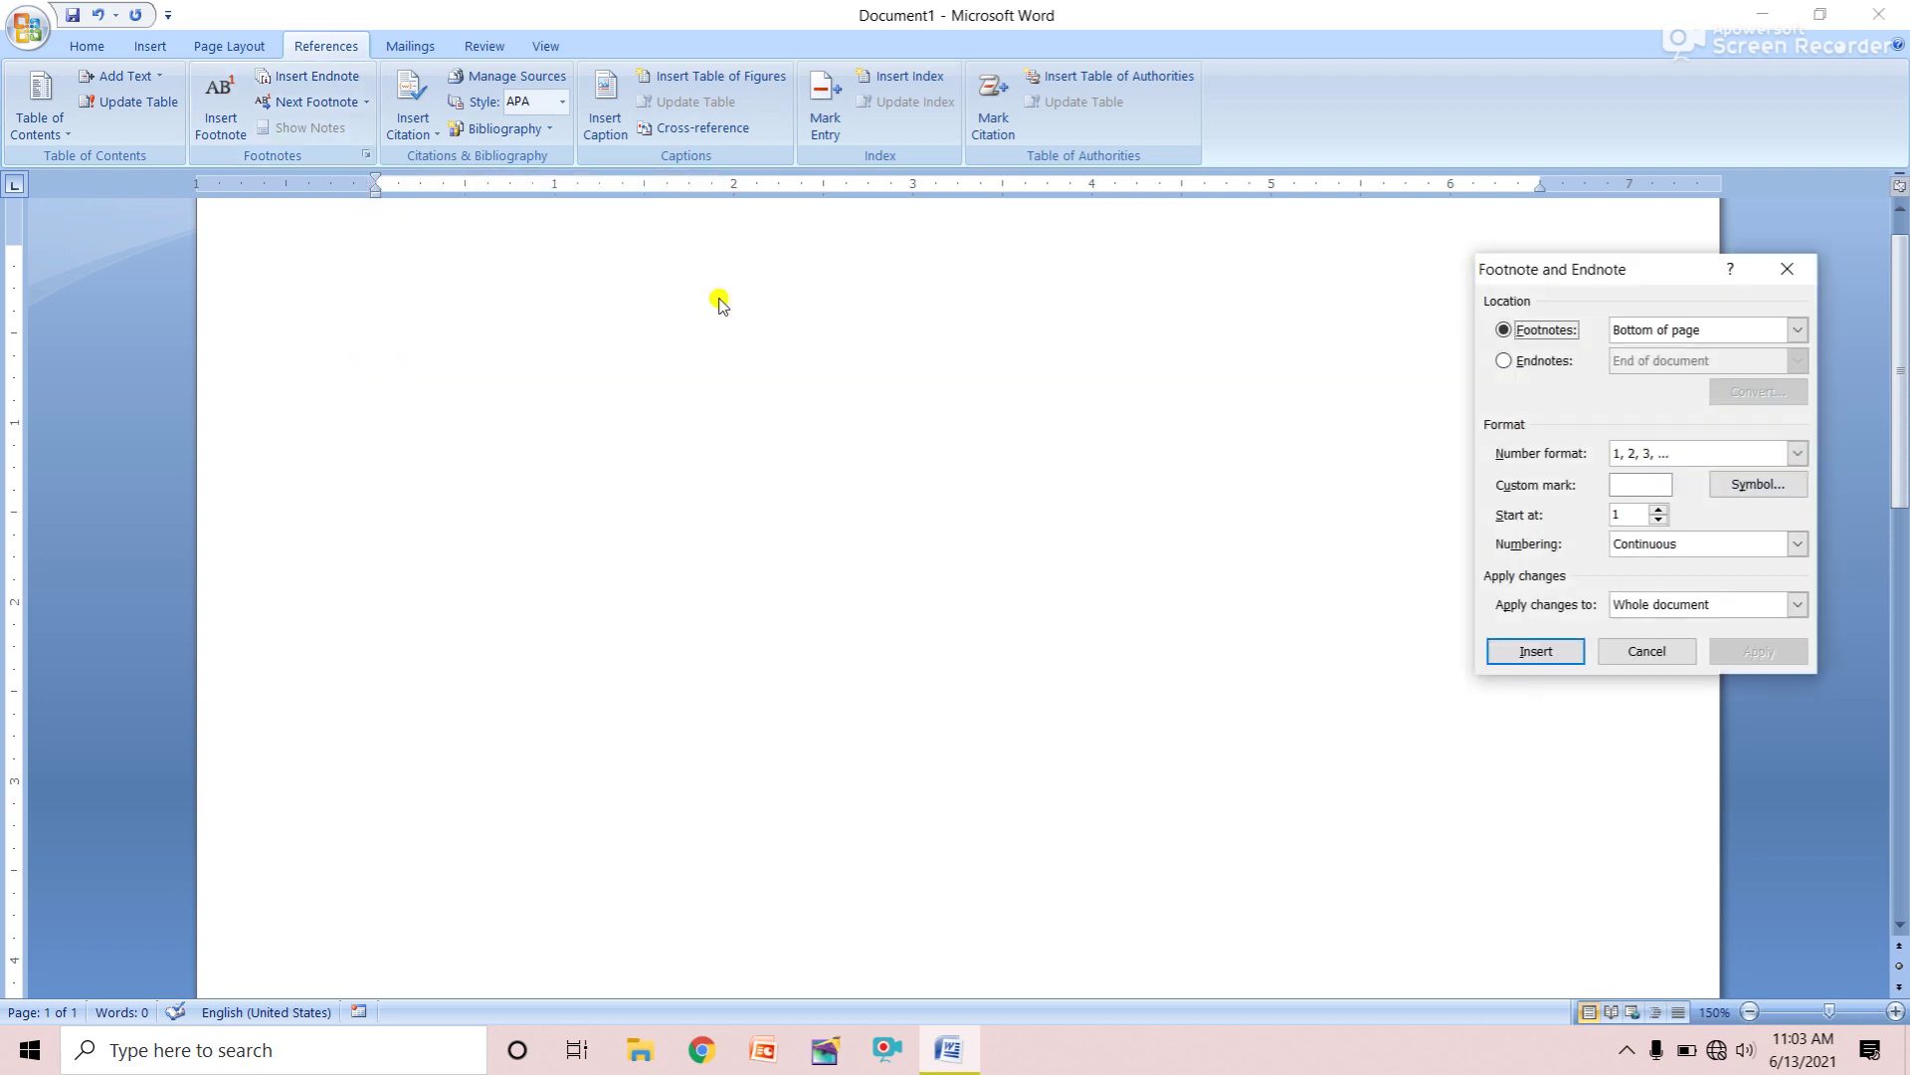
left_click_drag(1586, 277, 478, 283)
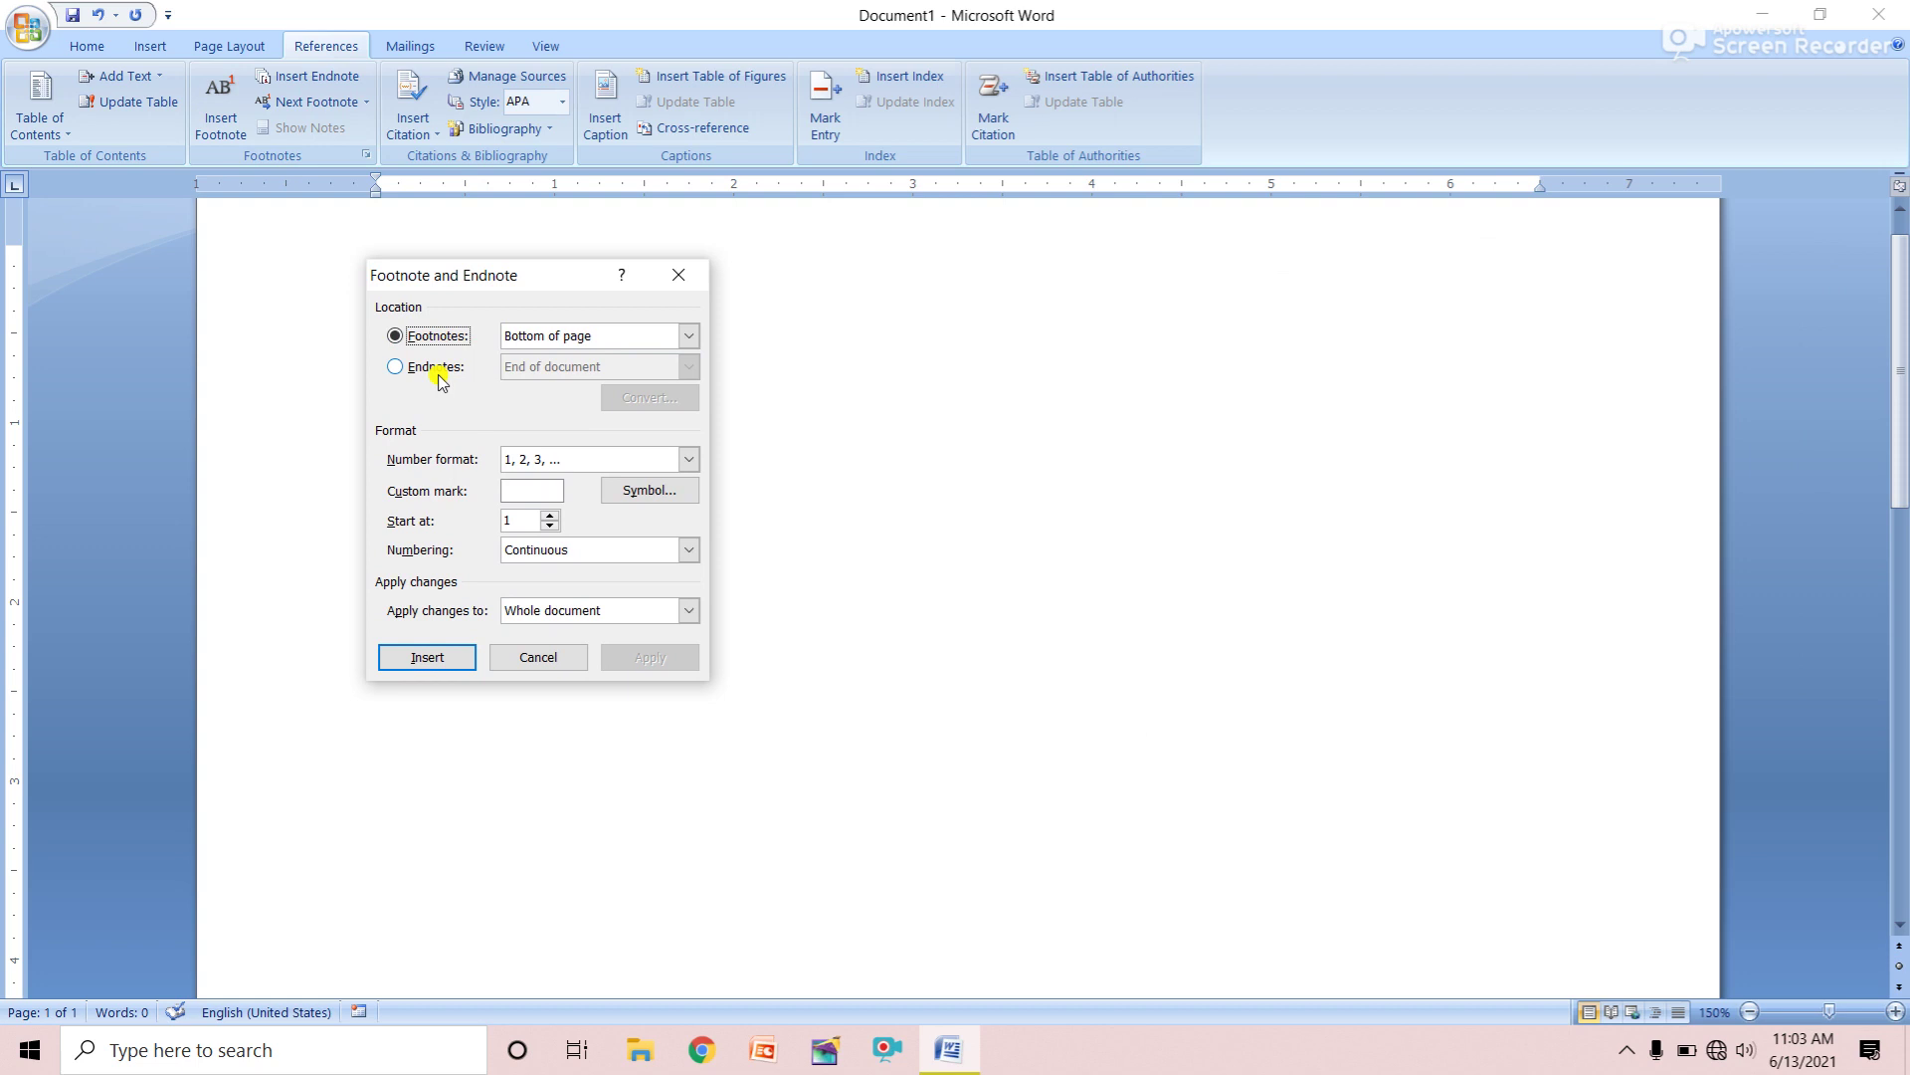
left_click(1624, 1051)
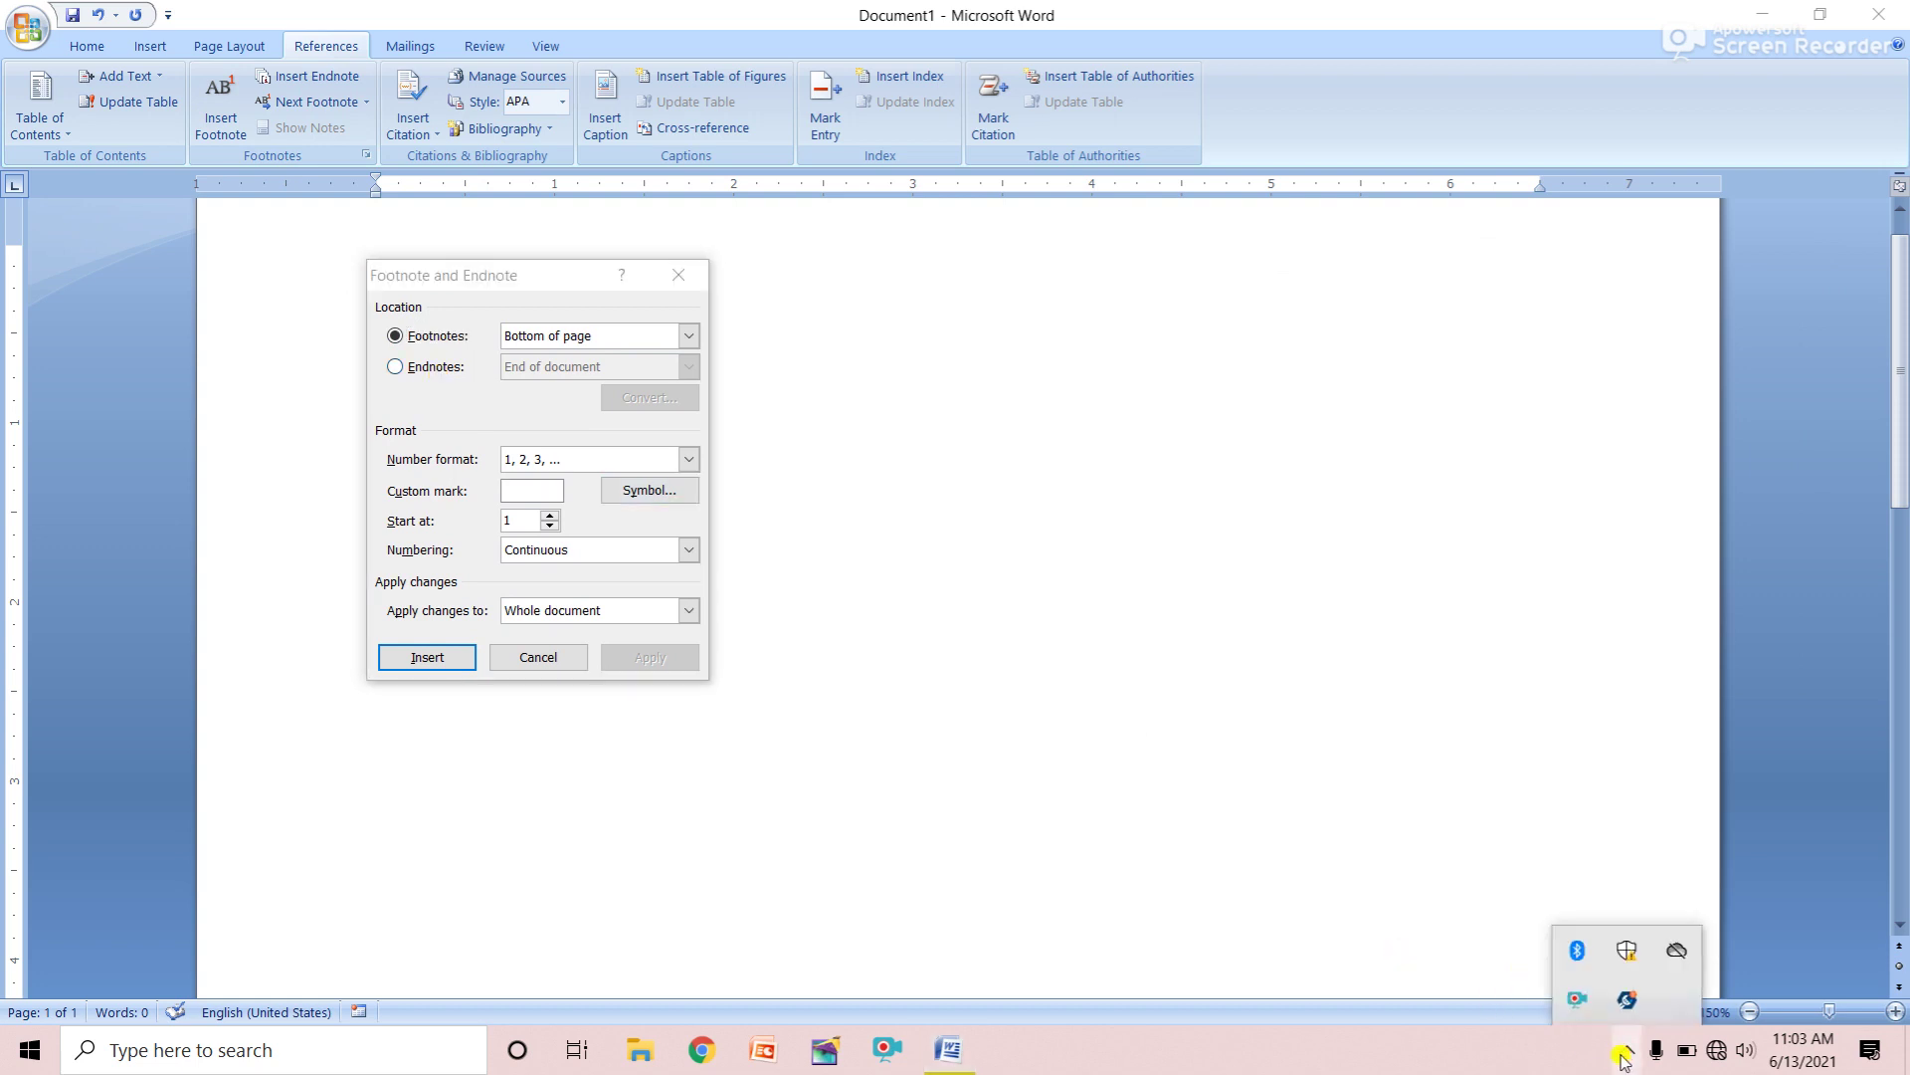
left_click(1621, 1057)
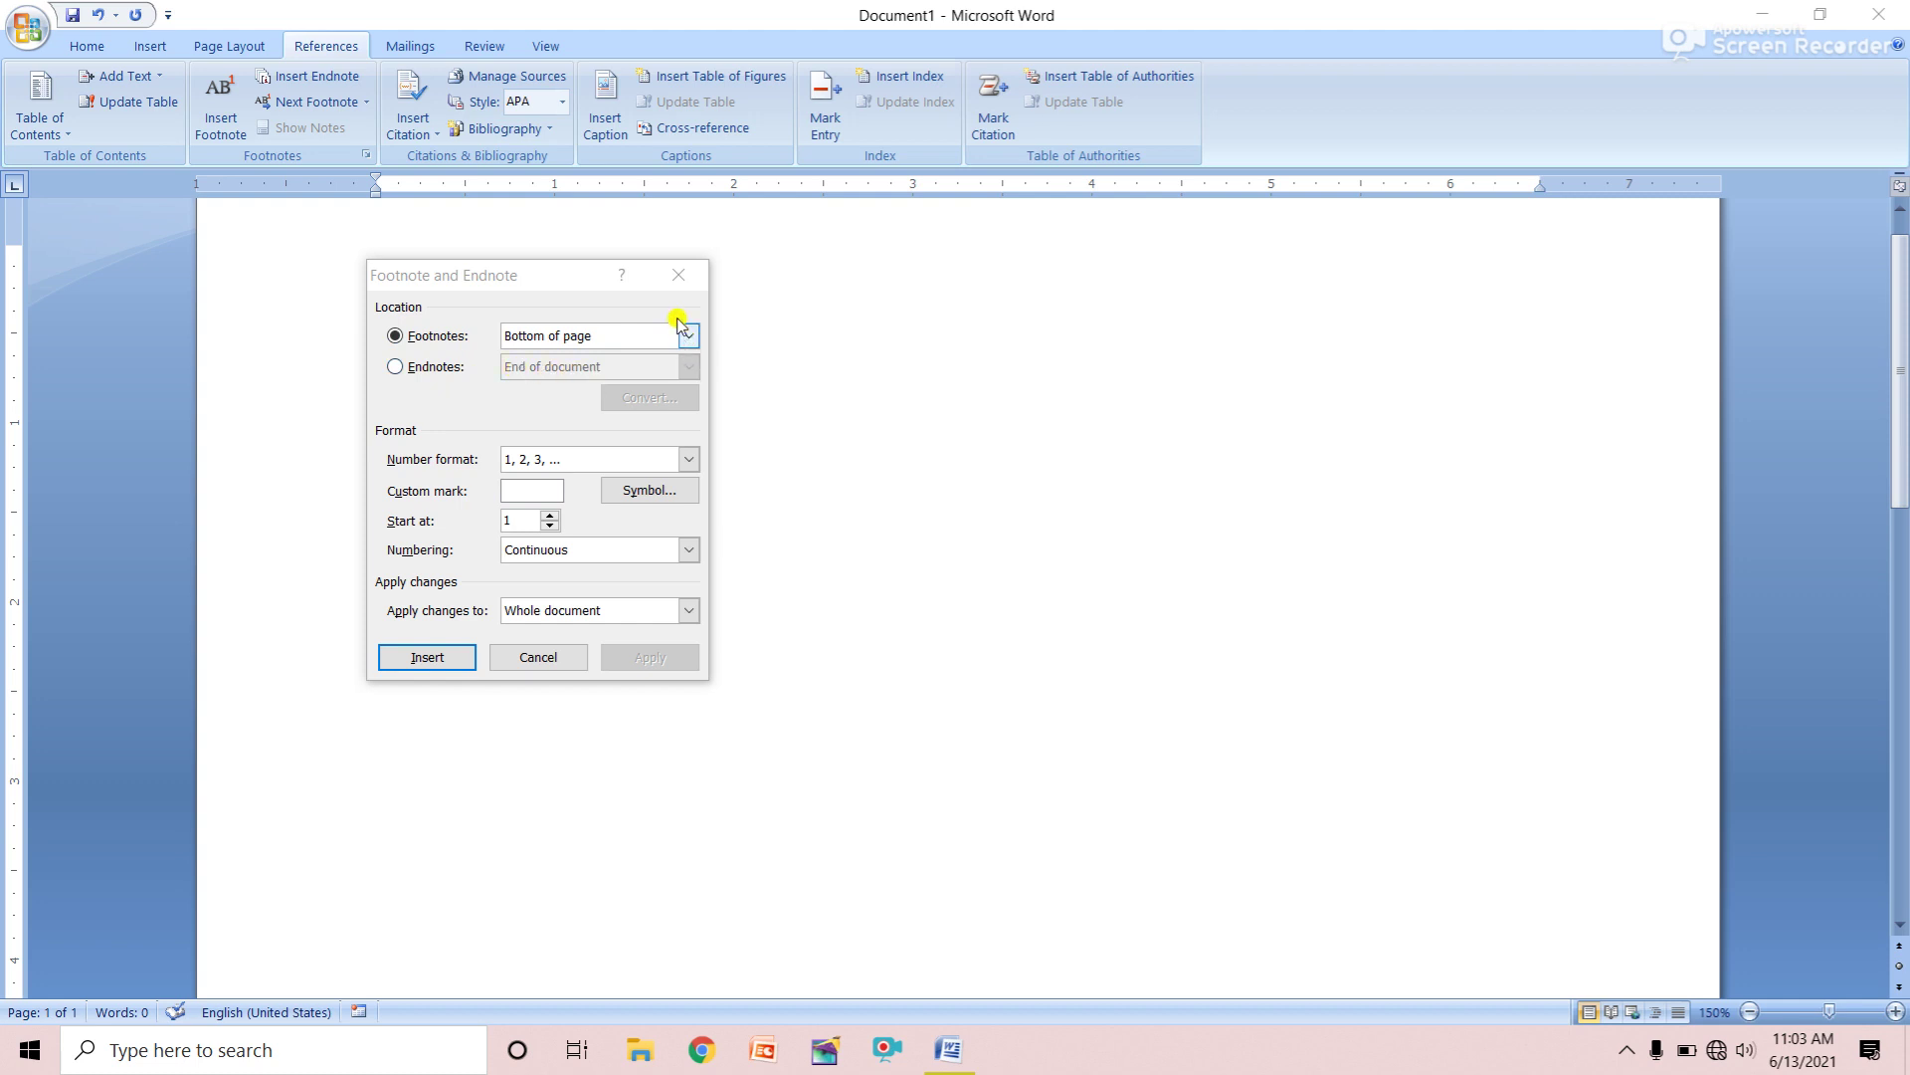
left_click(679, 275)
Generate three sample paragraphs with =RAND() and place the cursor before the first one
scroll(606, 307, "up", 1)
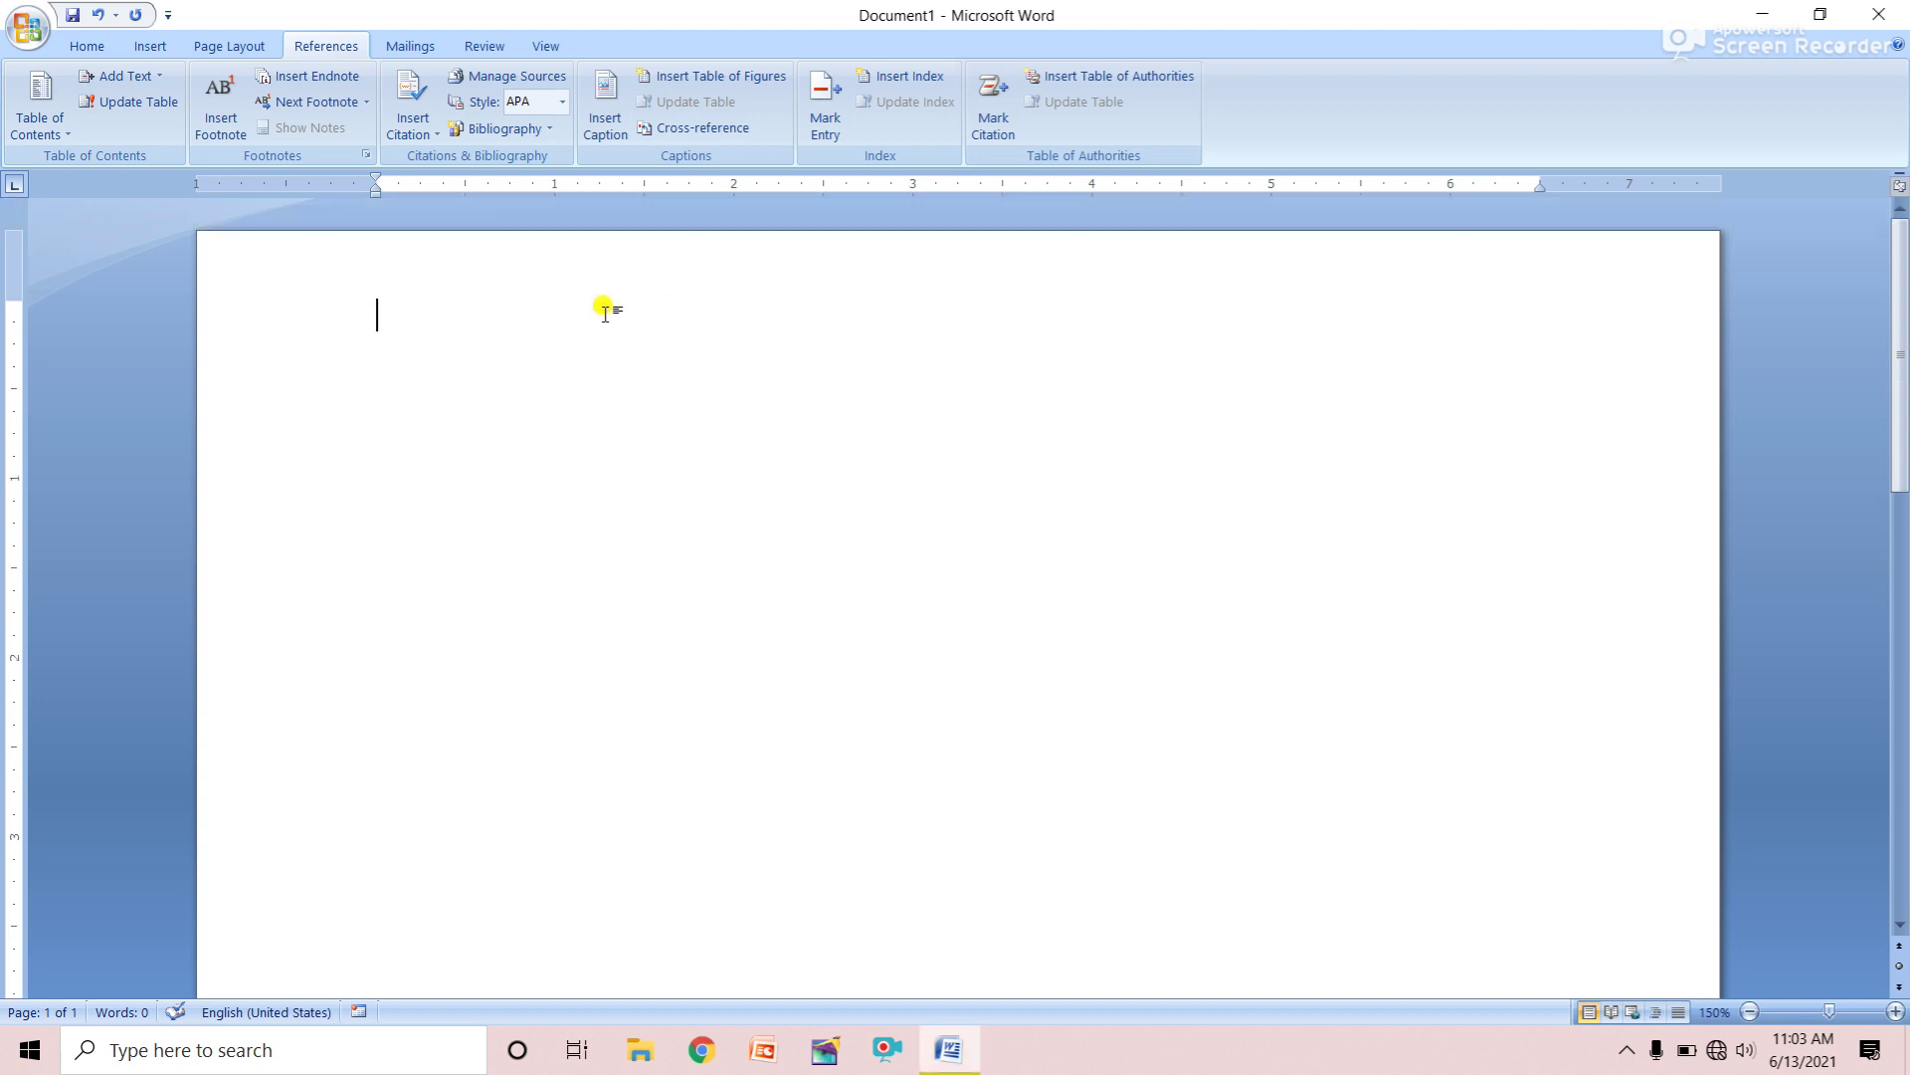
type("=RA")
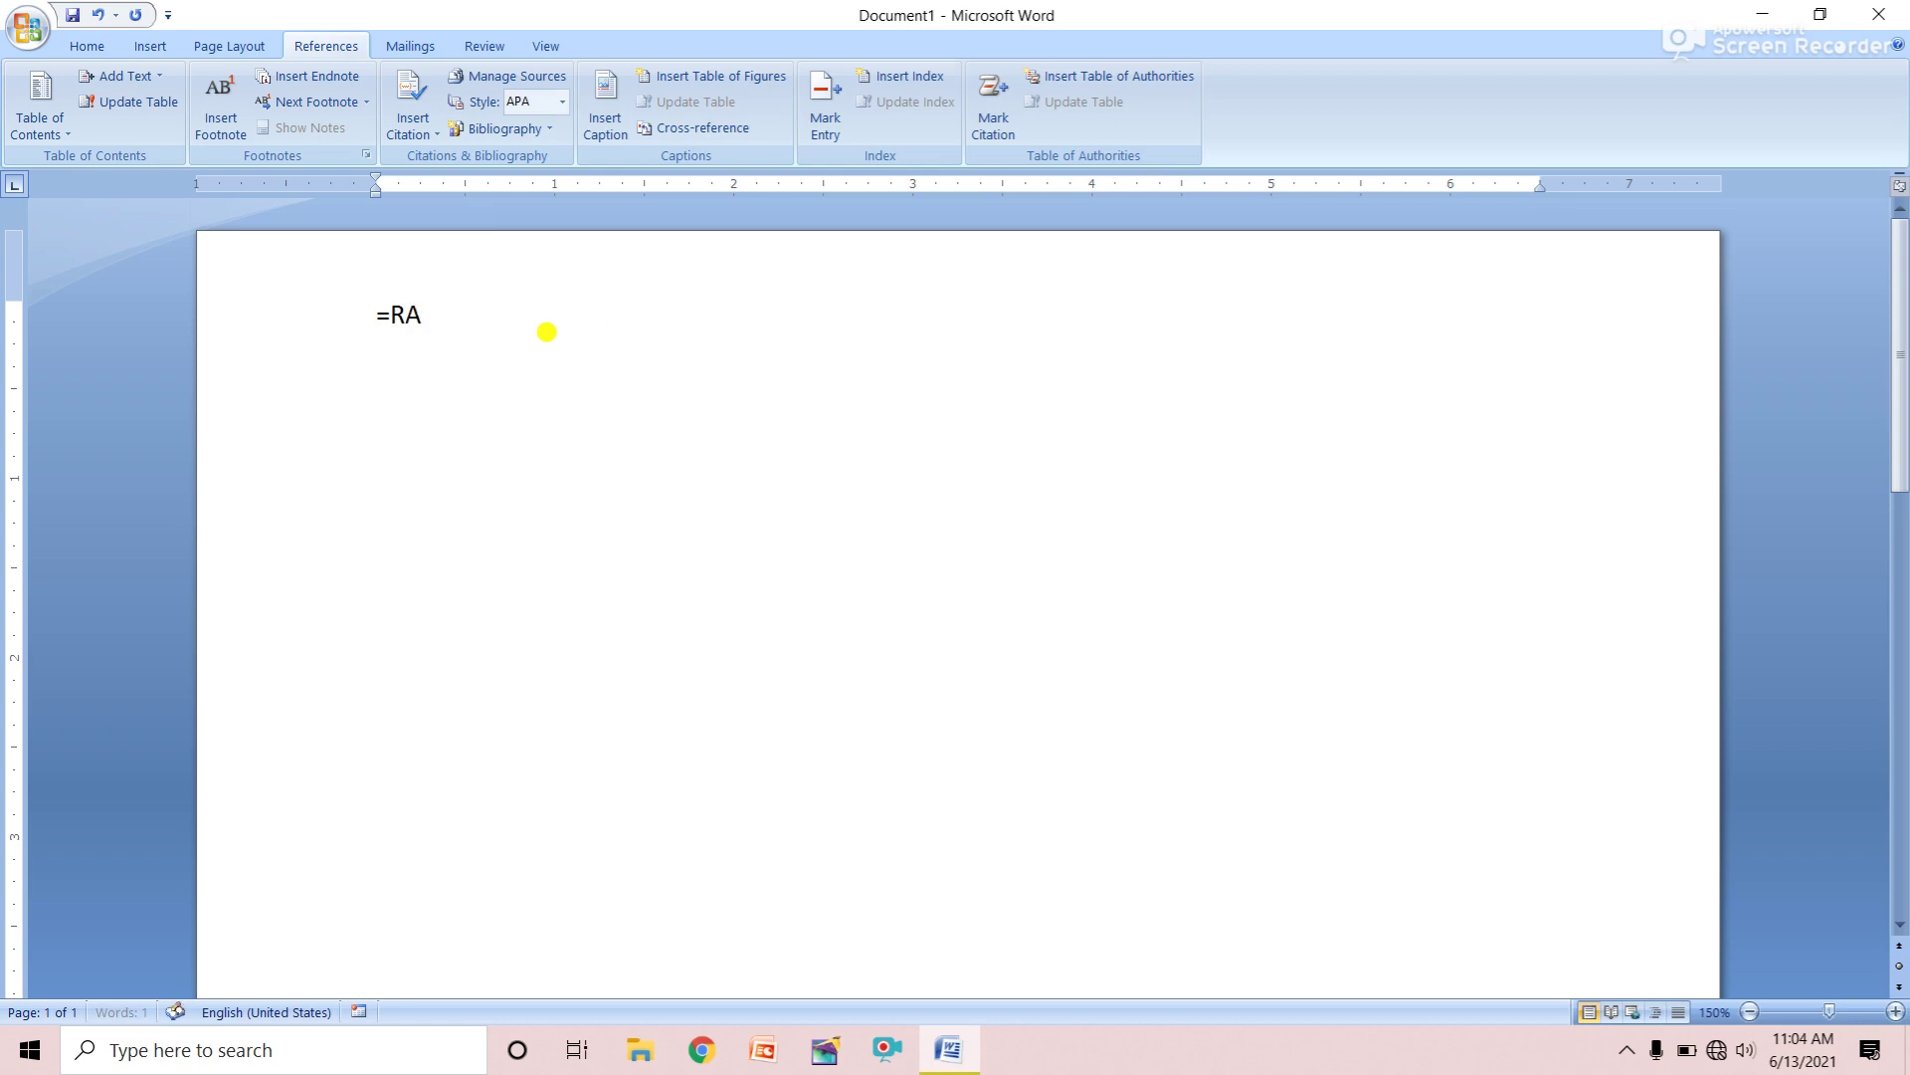
type("ND(")
type(")")
key("Return")
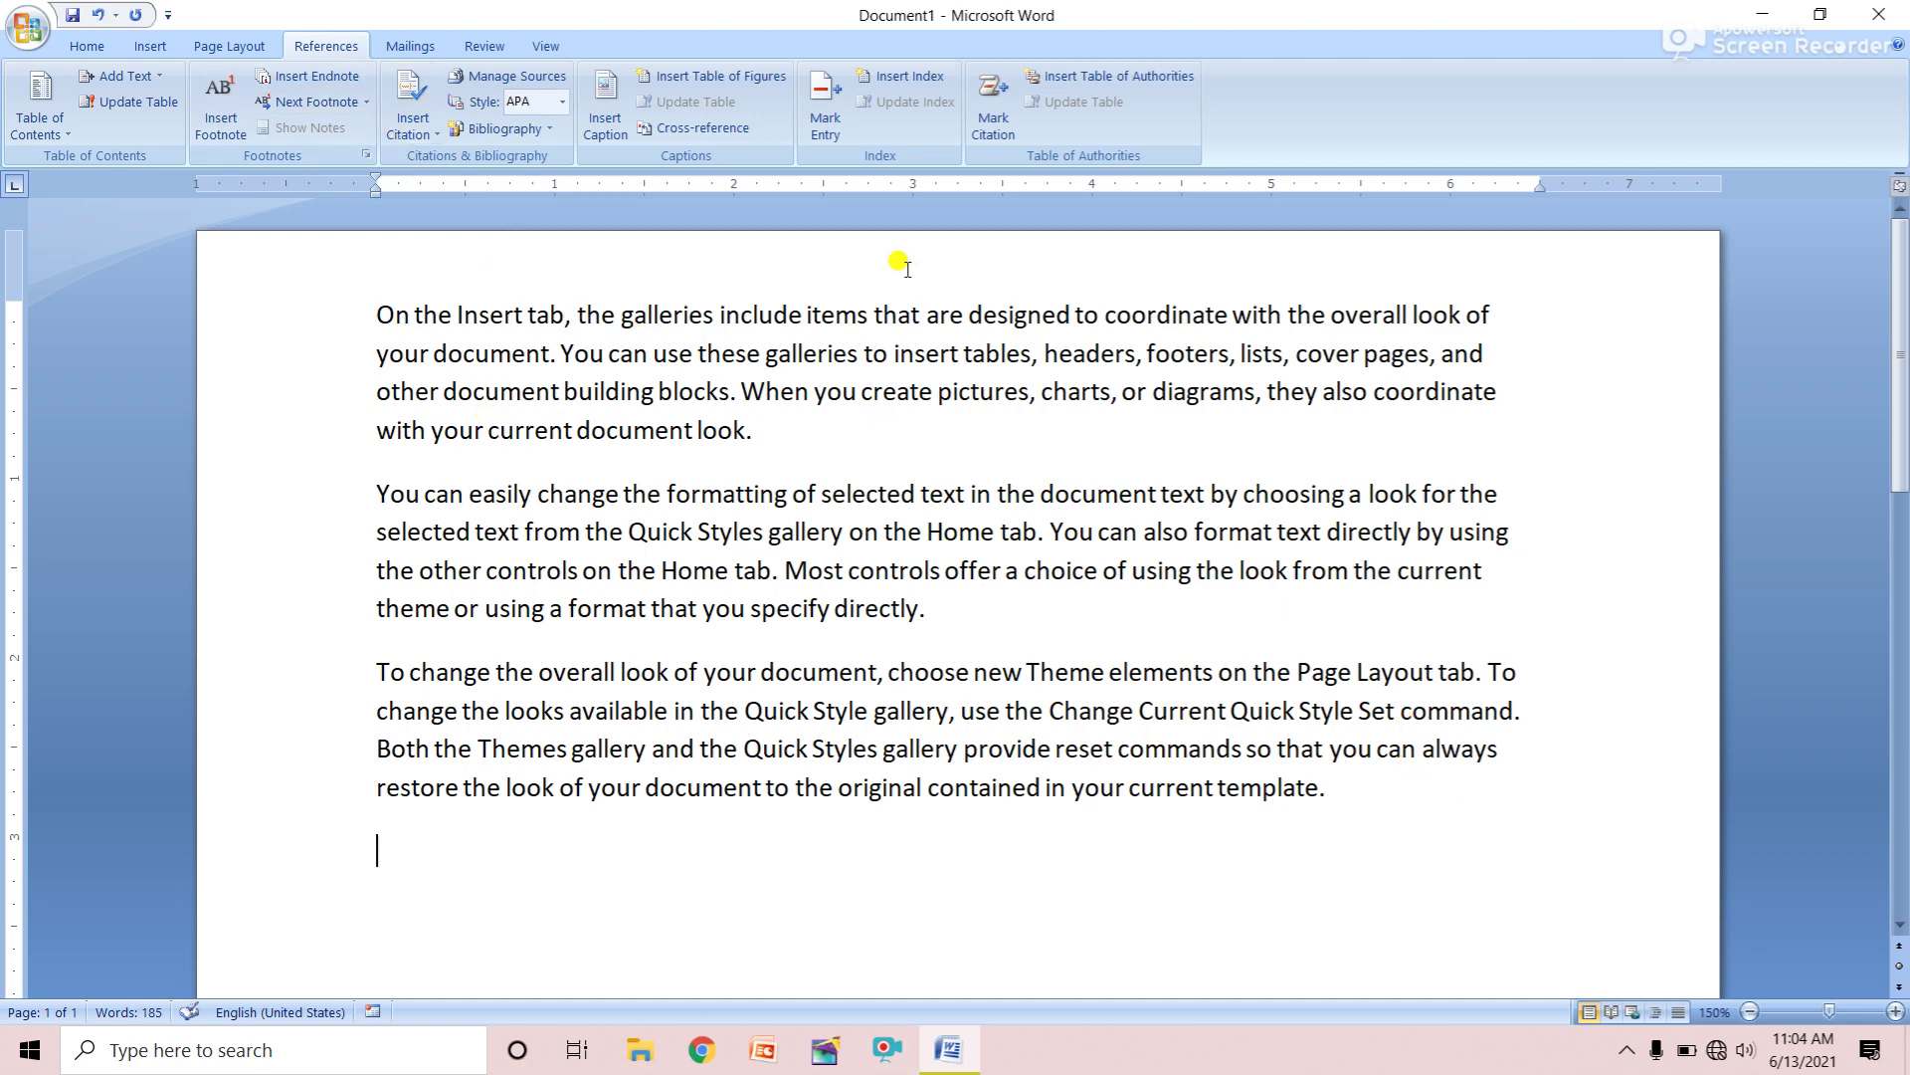
left_click(379, 314)
Insert a footnote before the first paragraph using a spade symbol as its custom mark
left_click(366, 158)
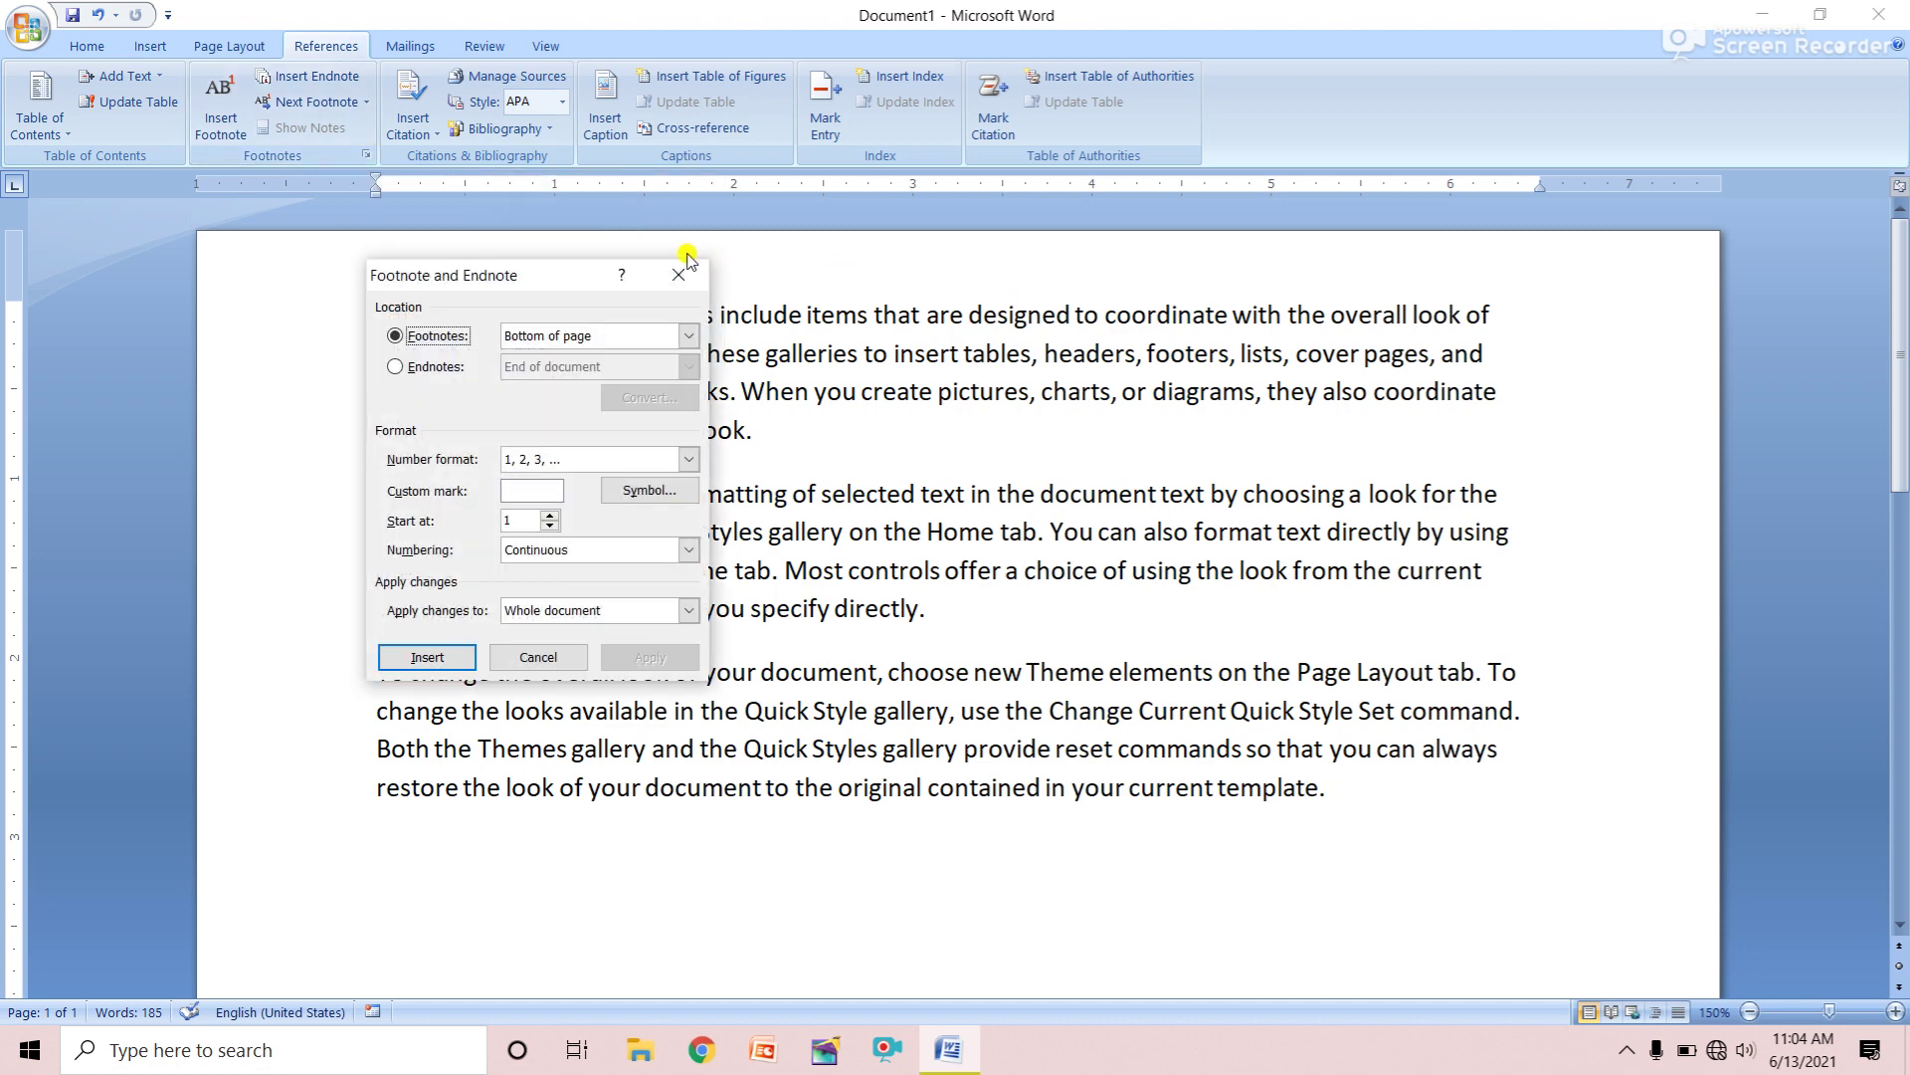
left_click_drag(560, 282, 1043, 314)
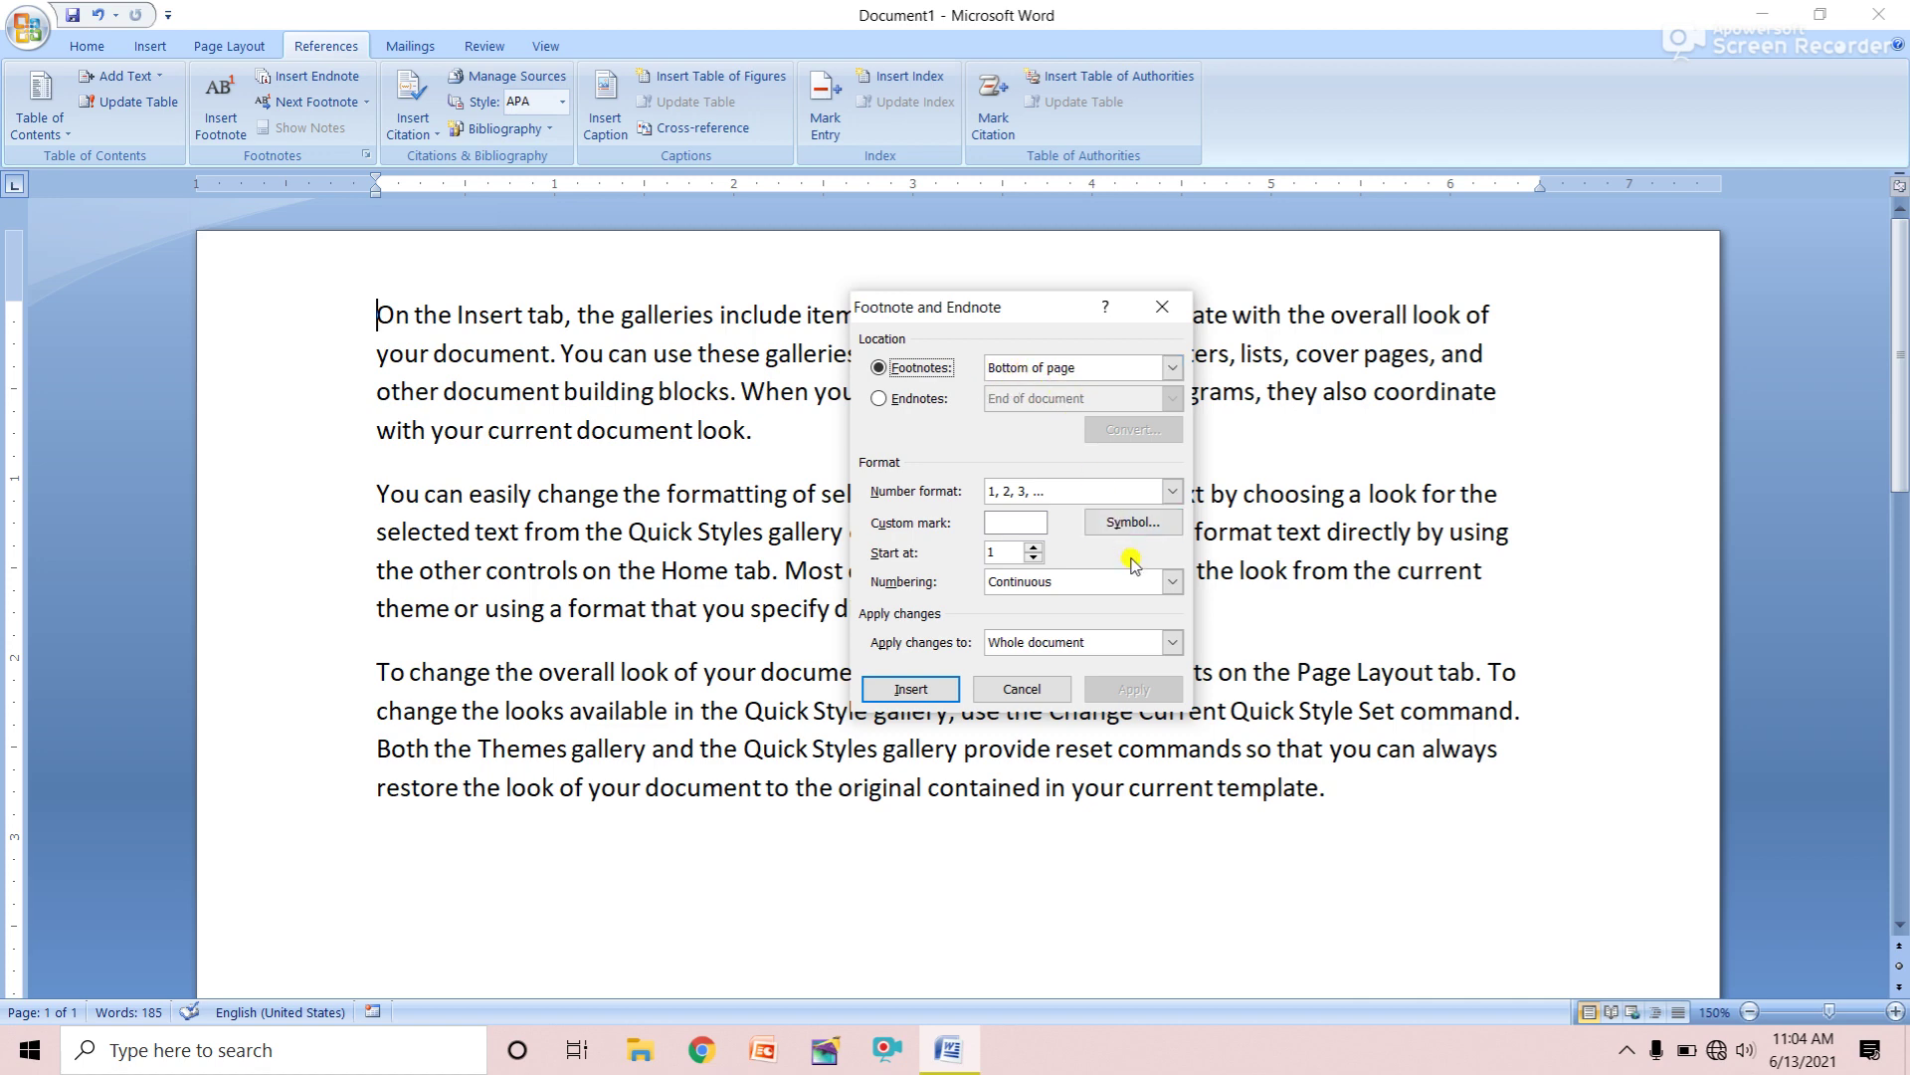
left_click(1144, 527)
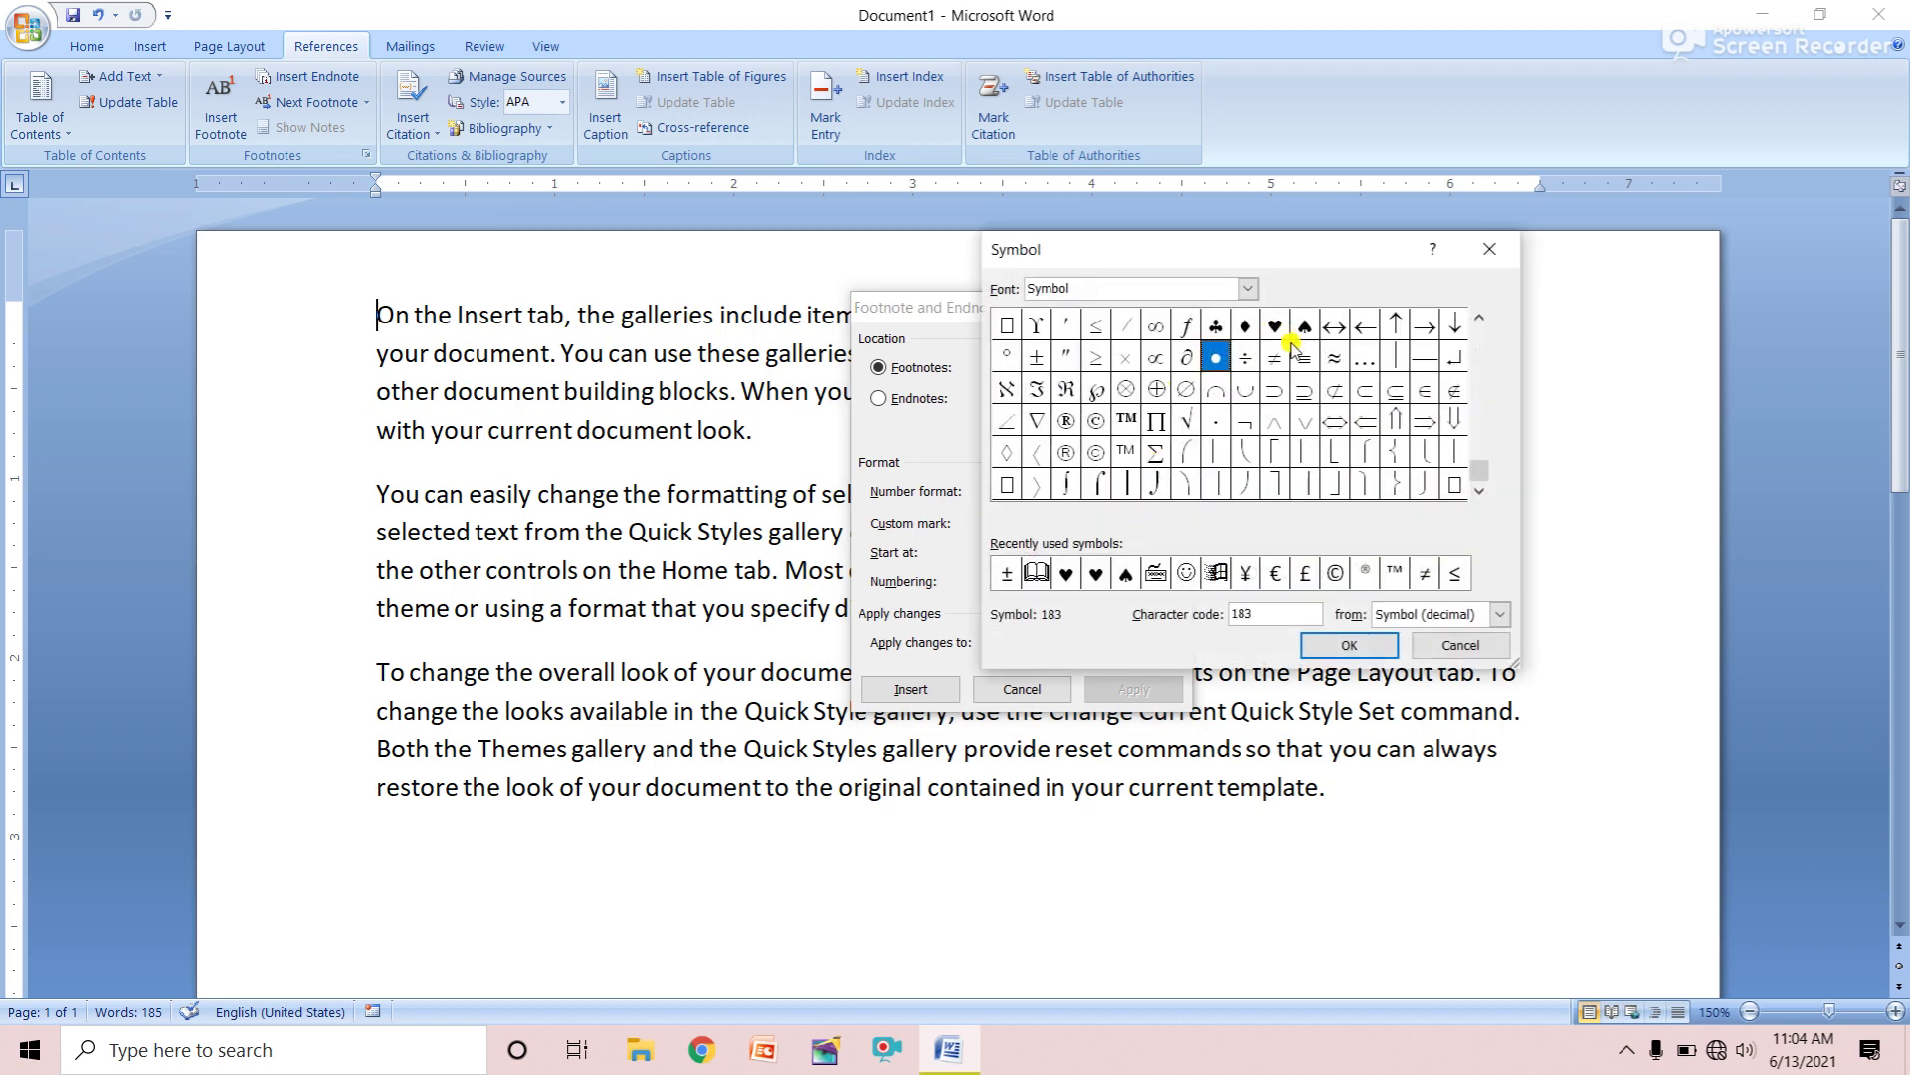
left_click(1302, 326)
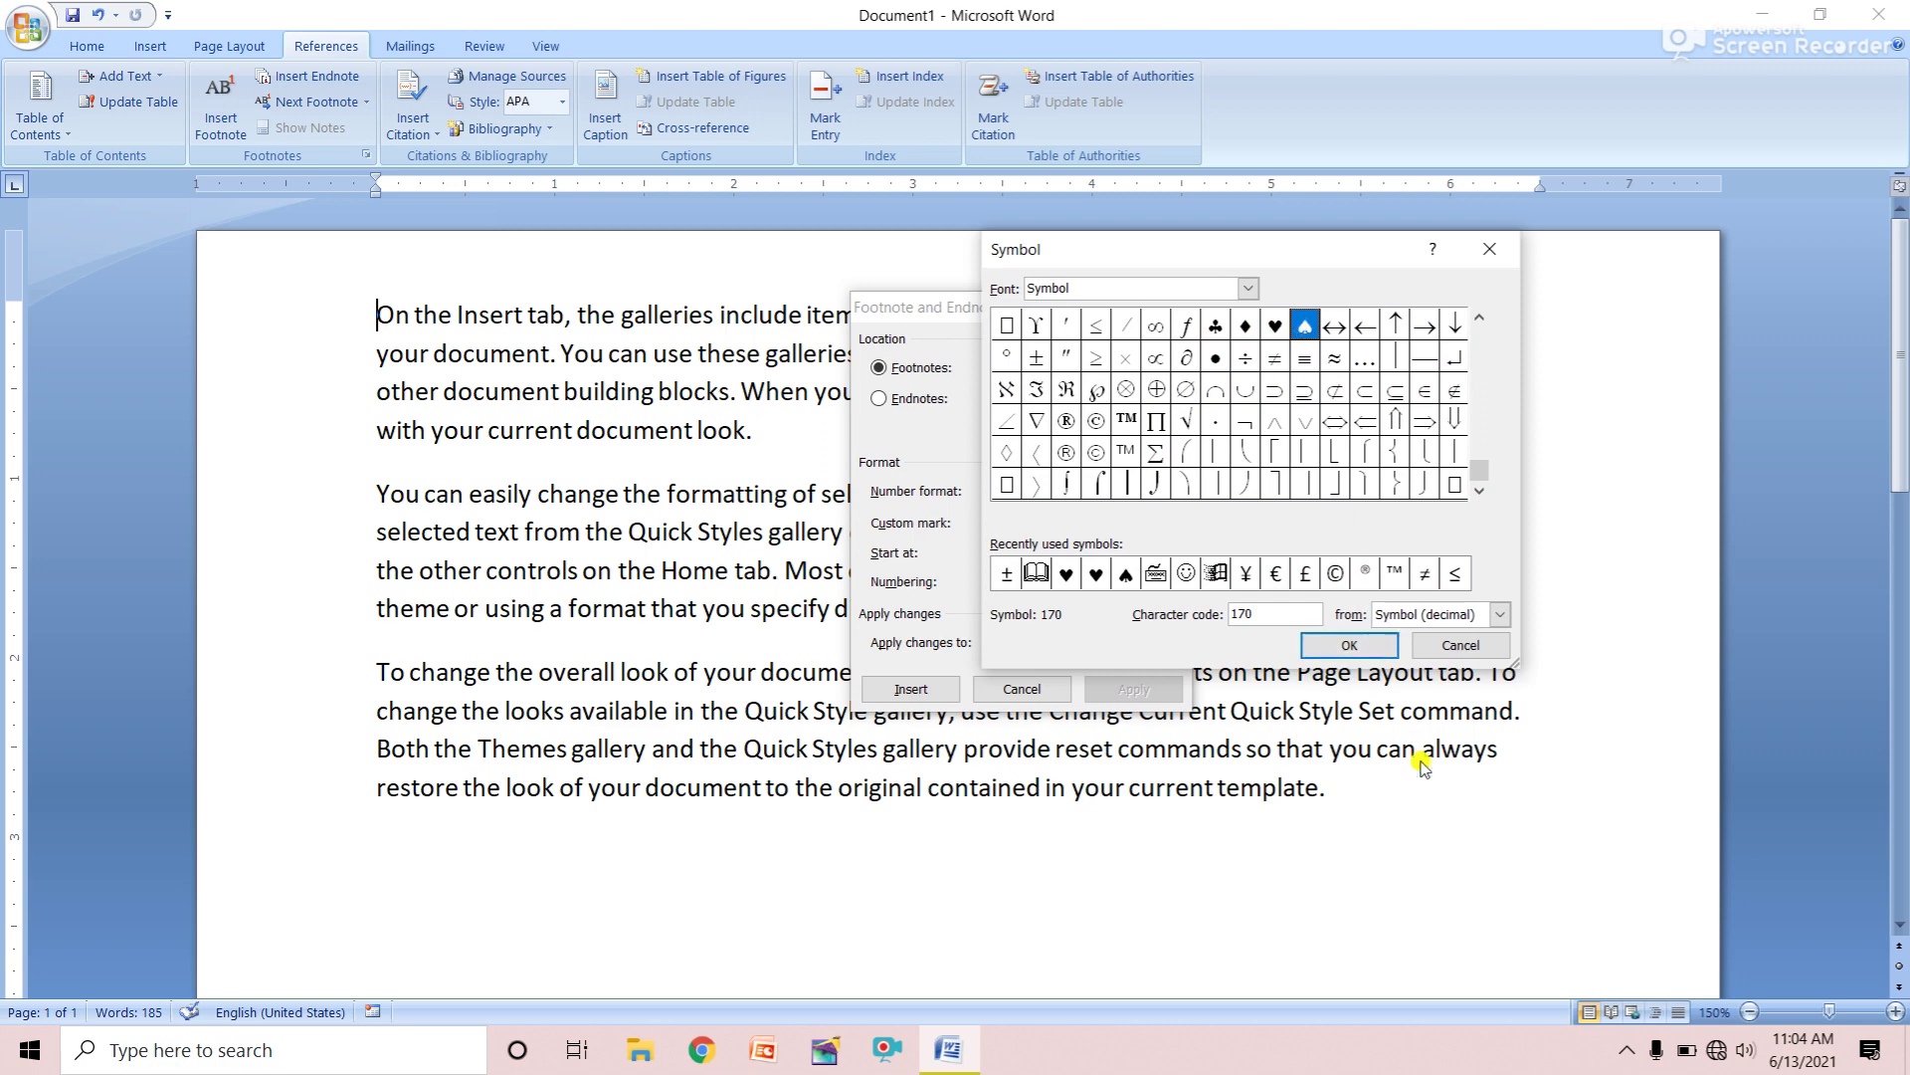
left_click(1371, 652)
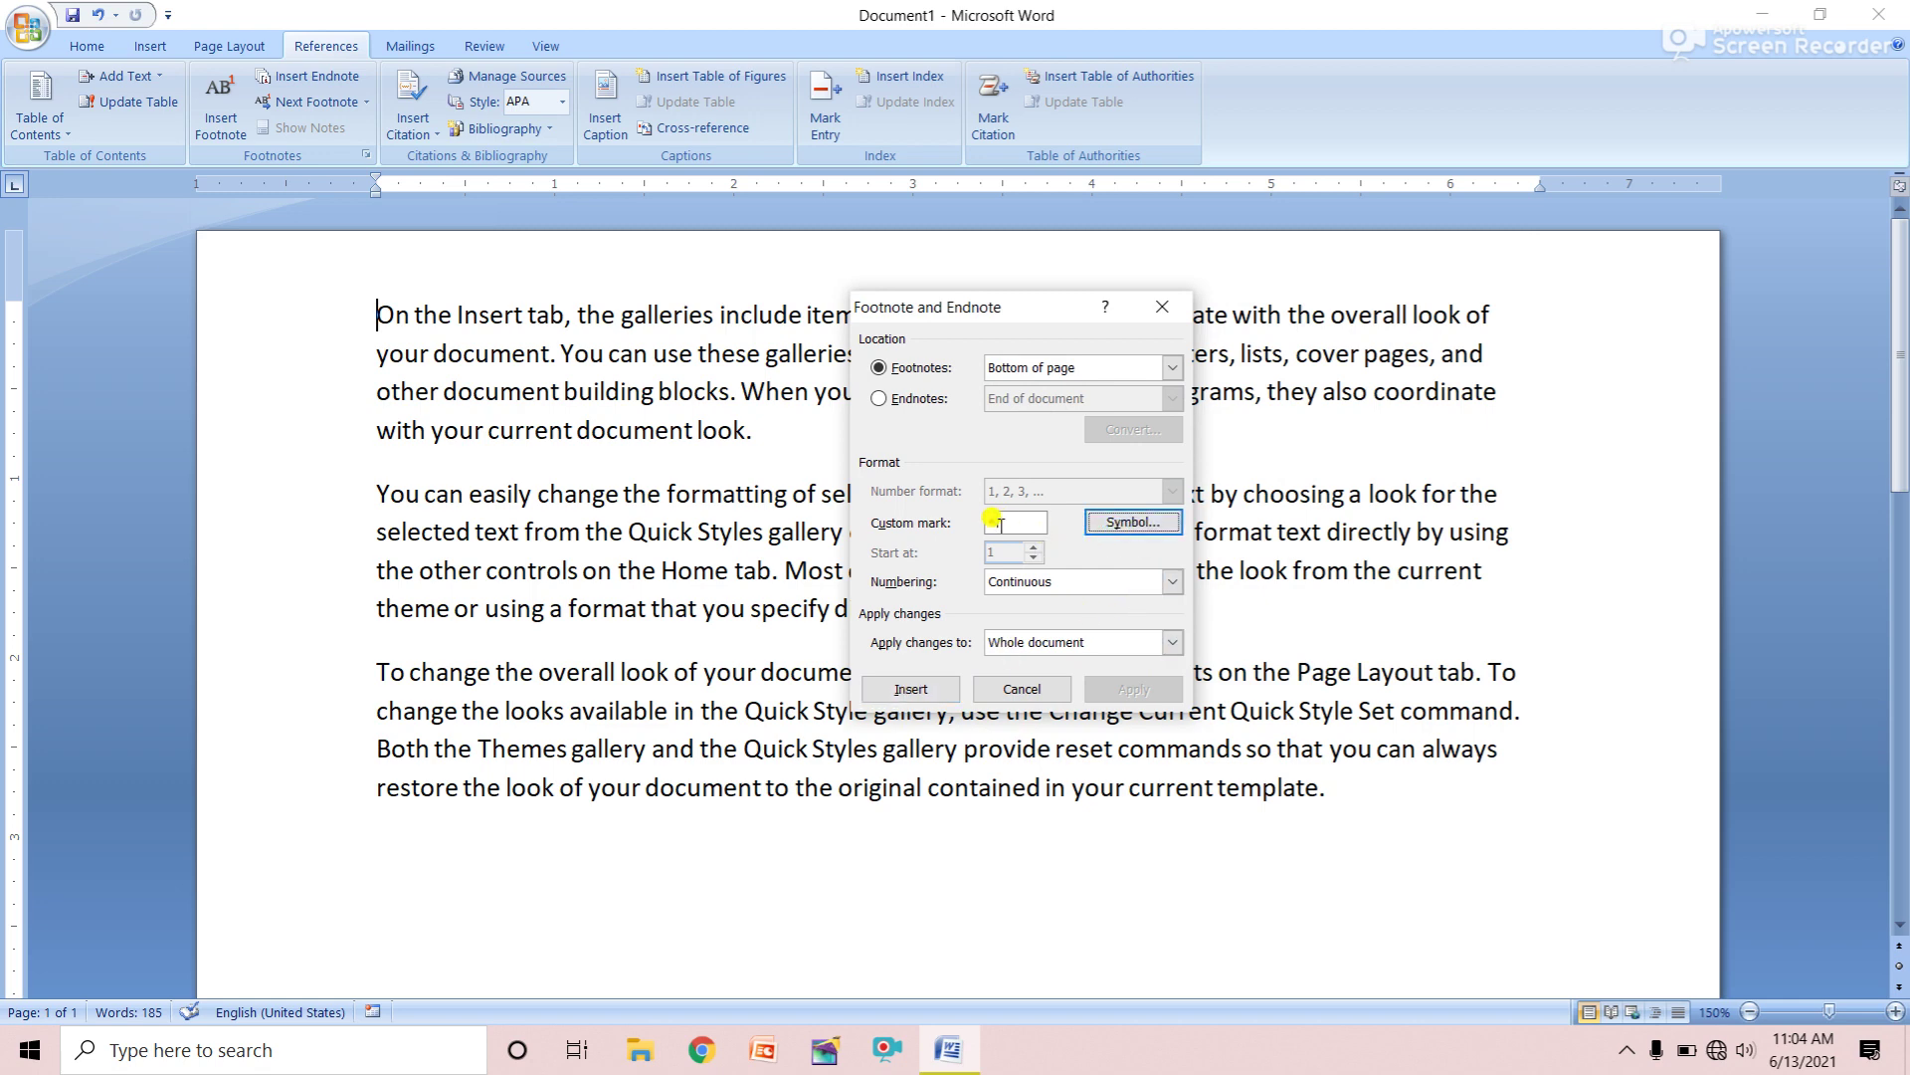
left_click(911, 687)
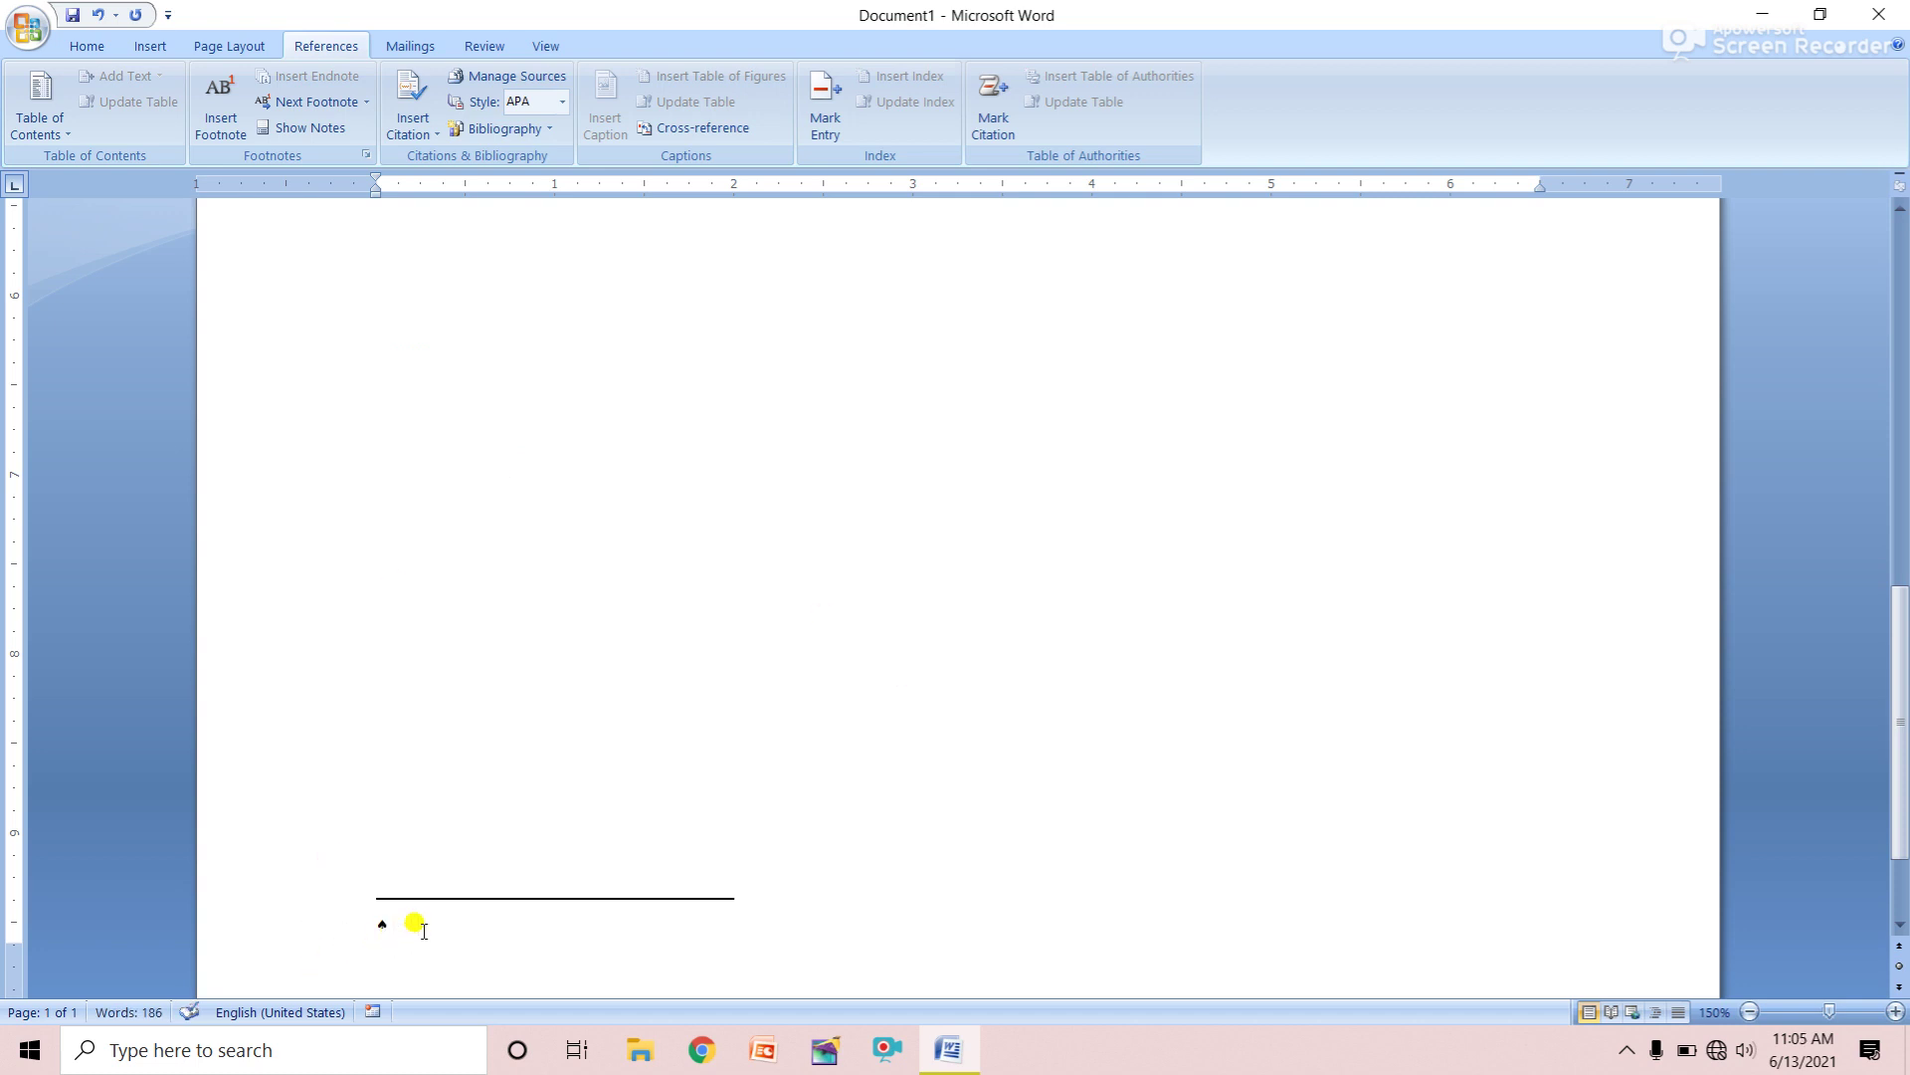
Type a person's name as the spade footnote's text and return to its reference mark
type("SURA")
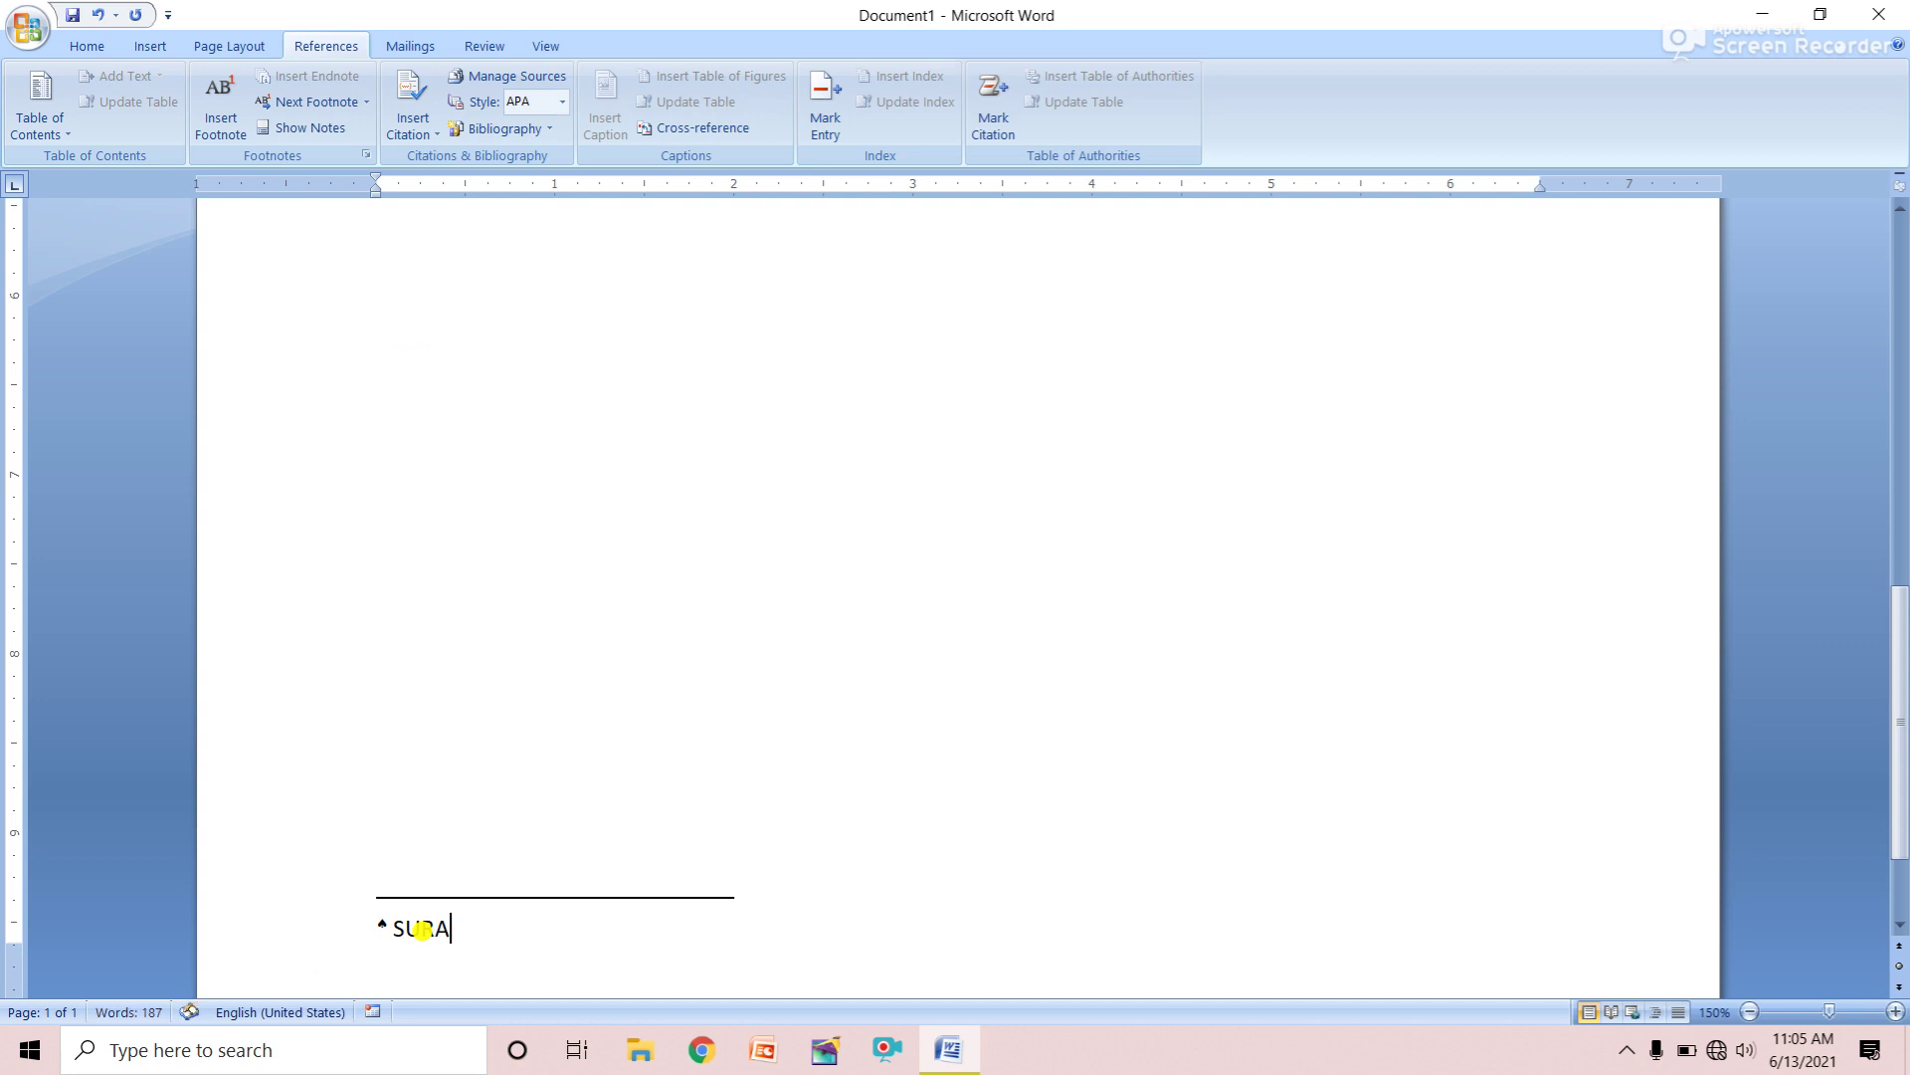
type("J KUMAR")
type(" VVI")
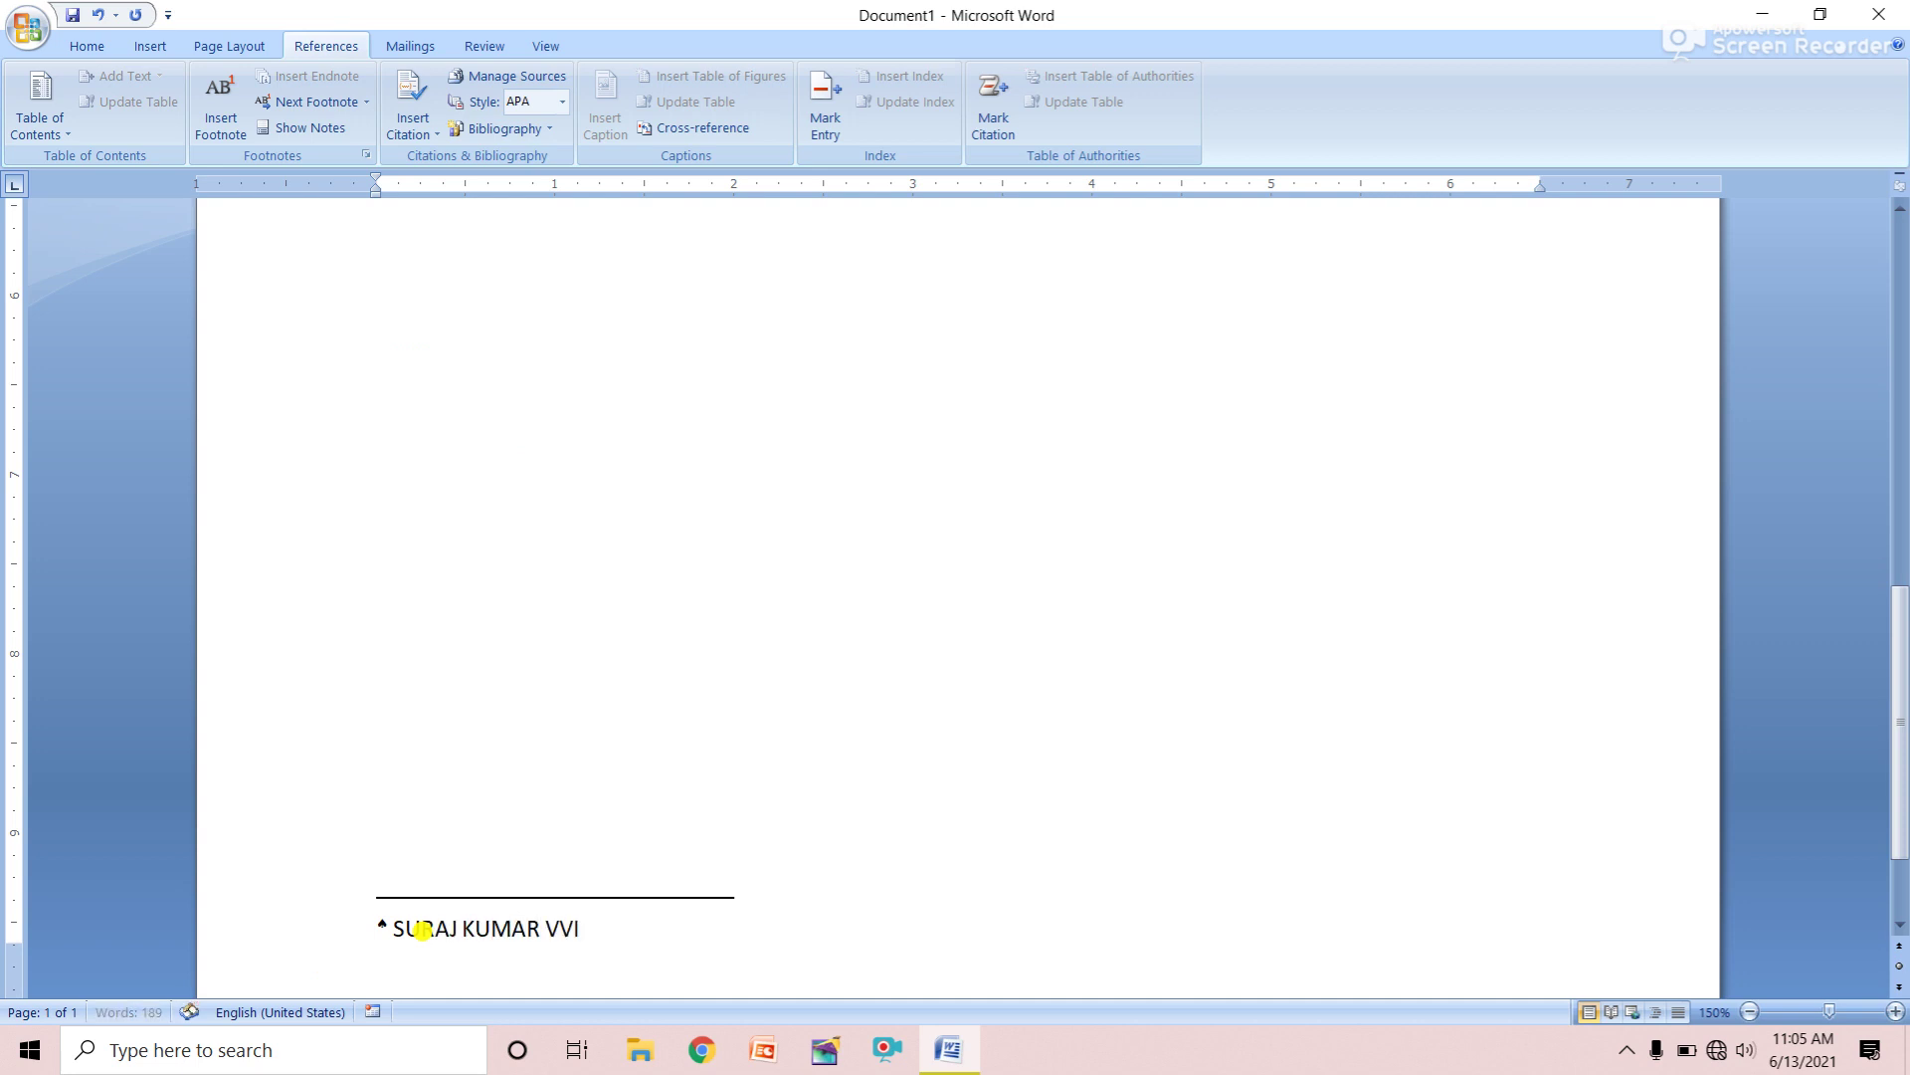
type(" LINE")
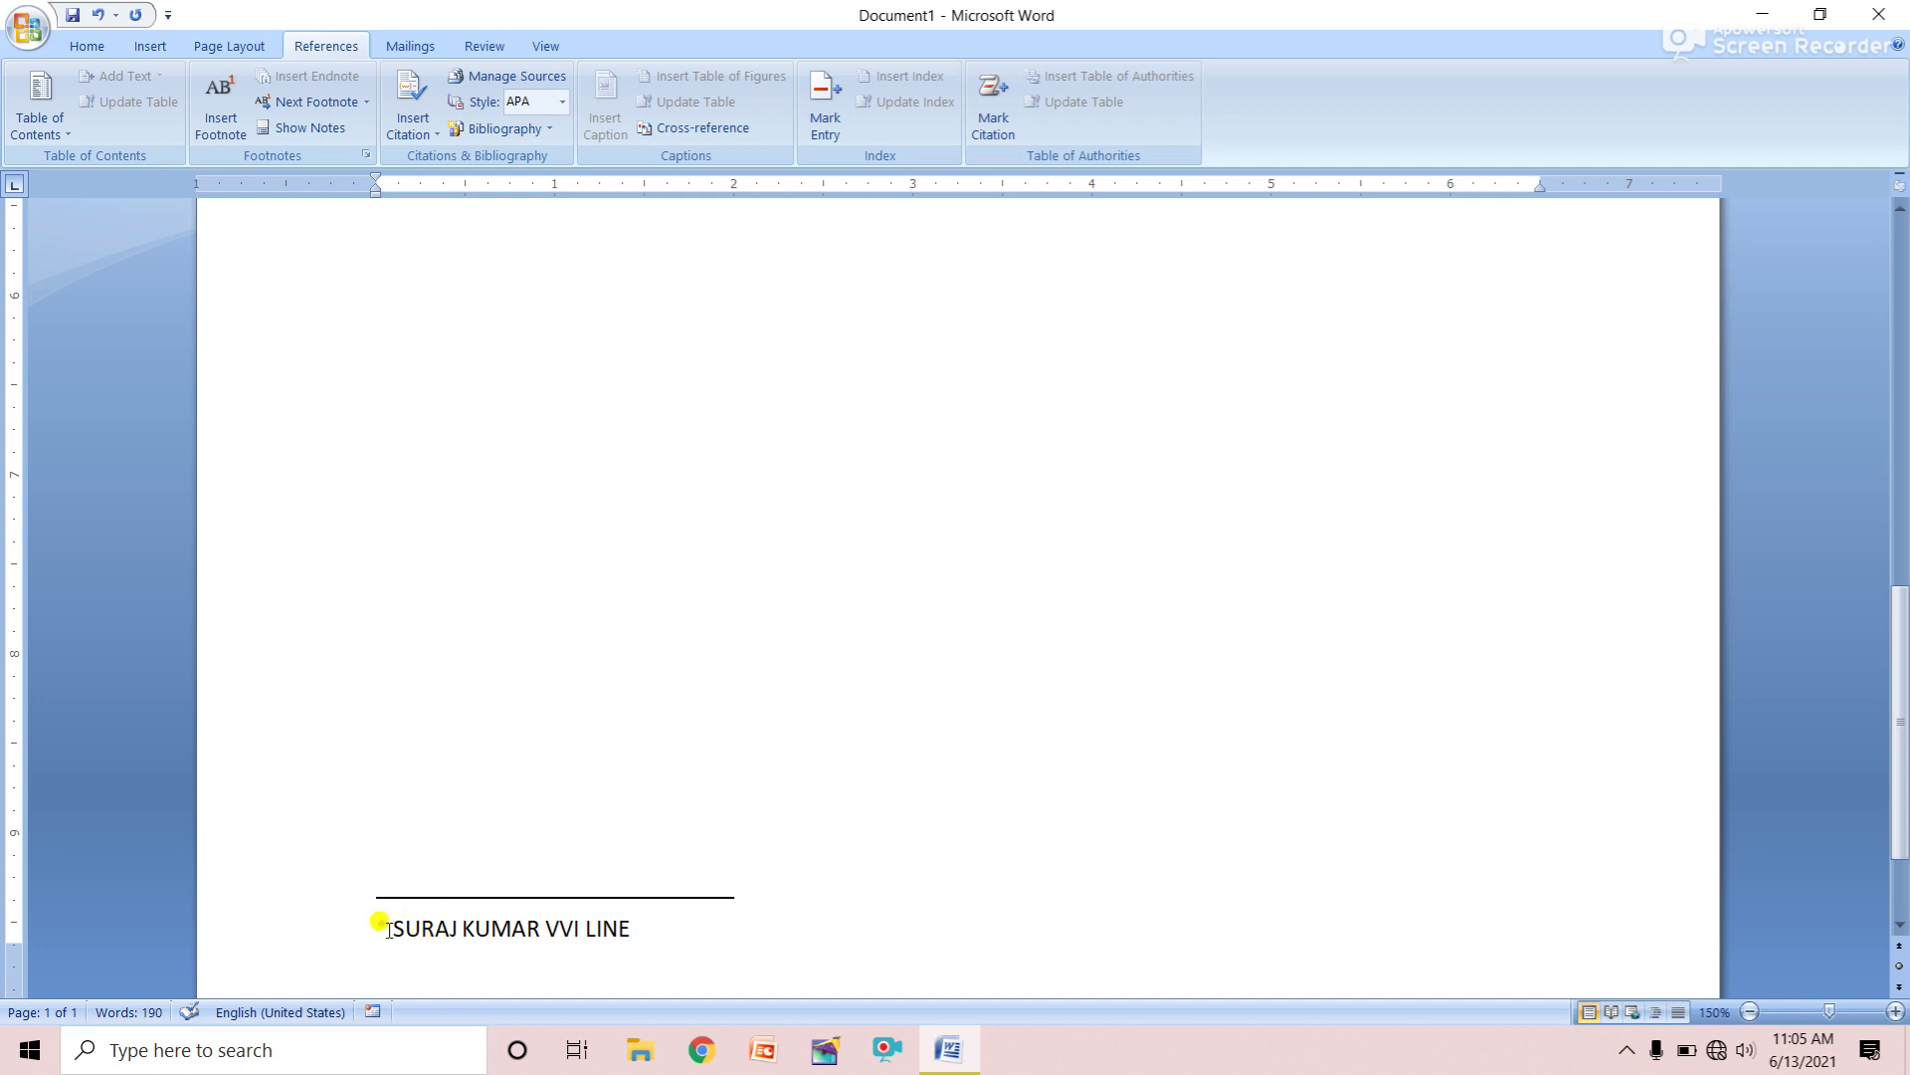
double_click(384, 926)
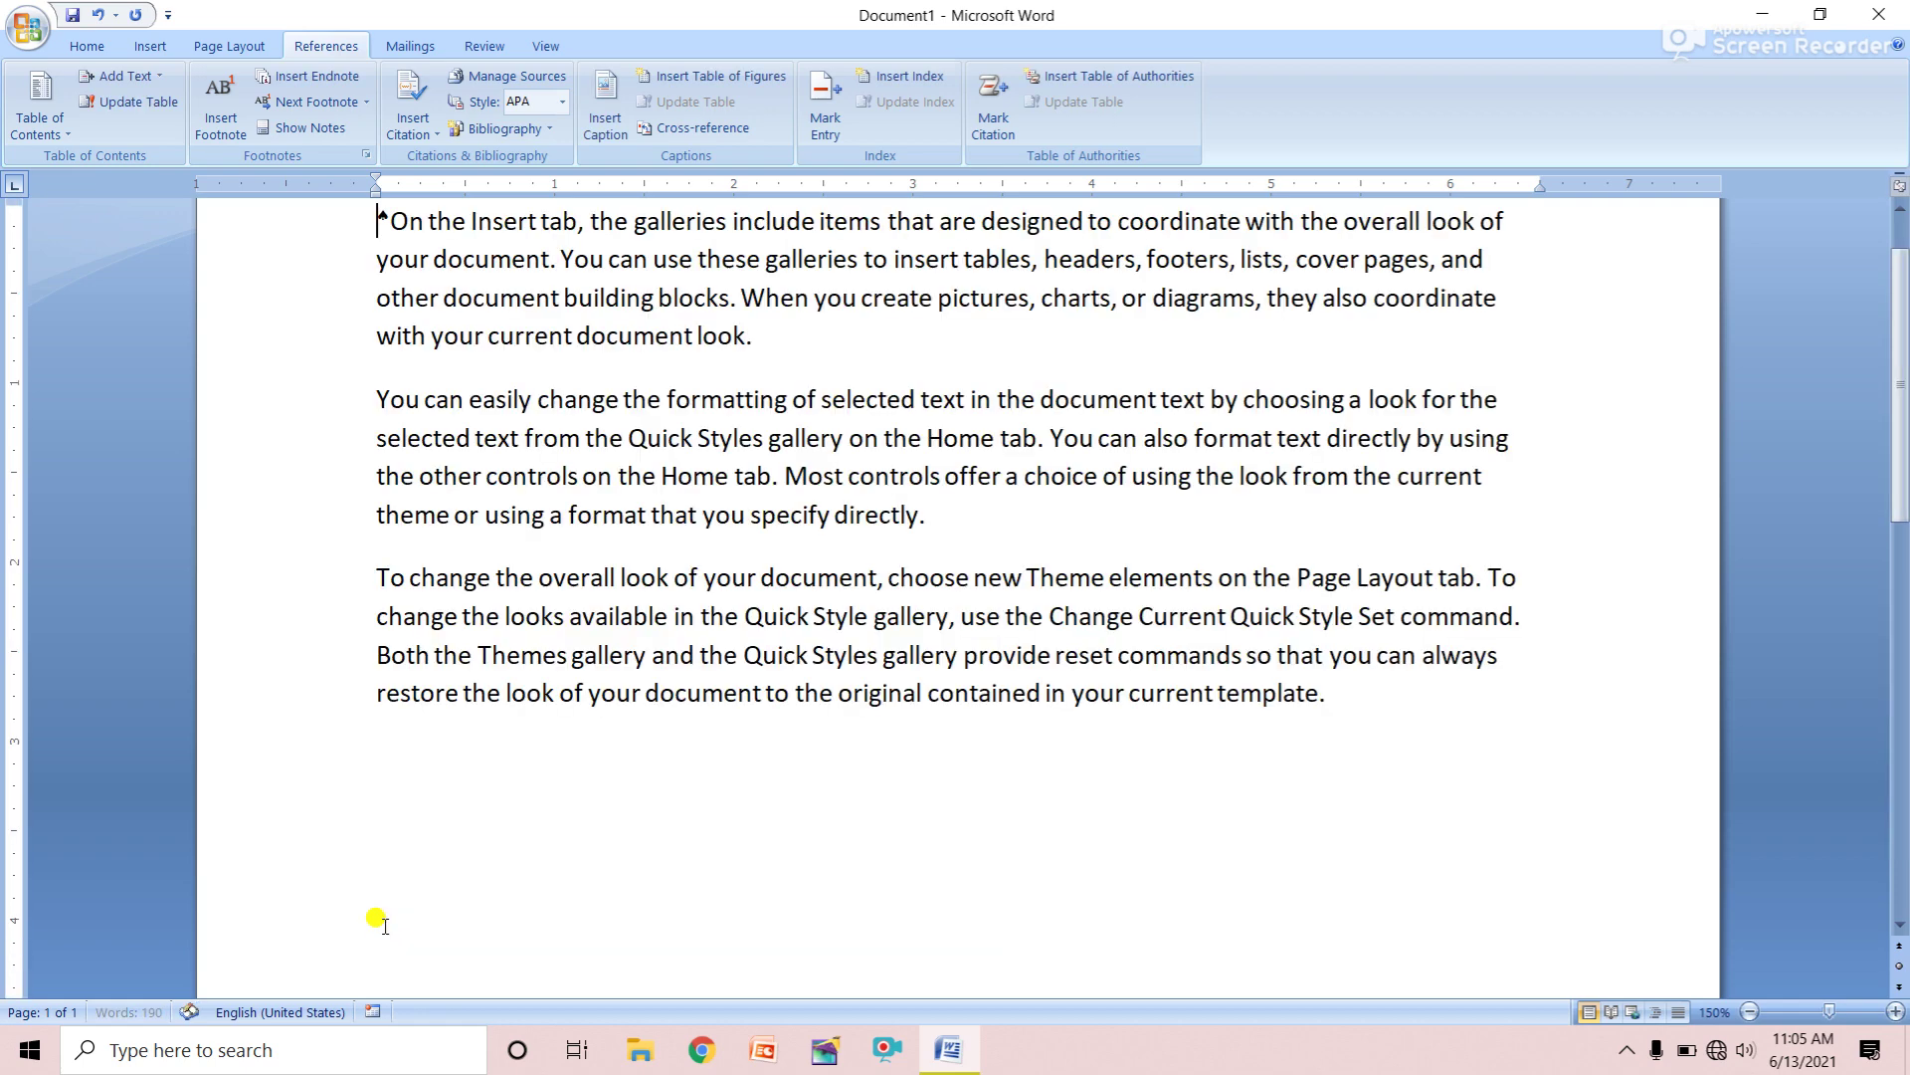
mouse_move(385, 219)
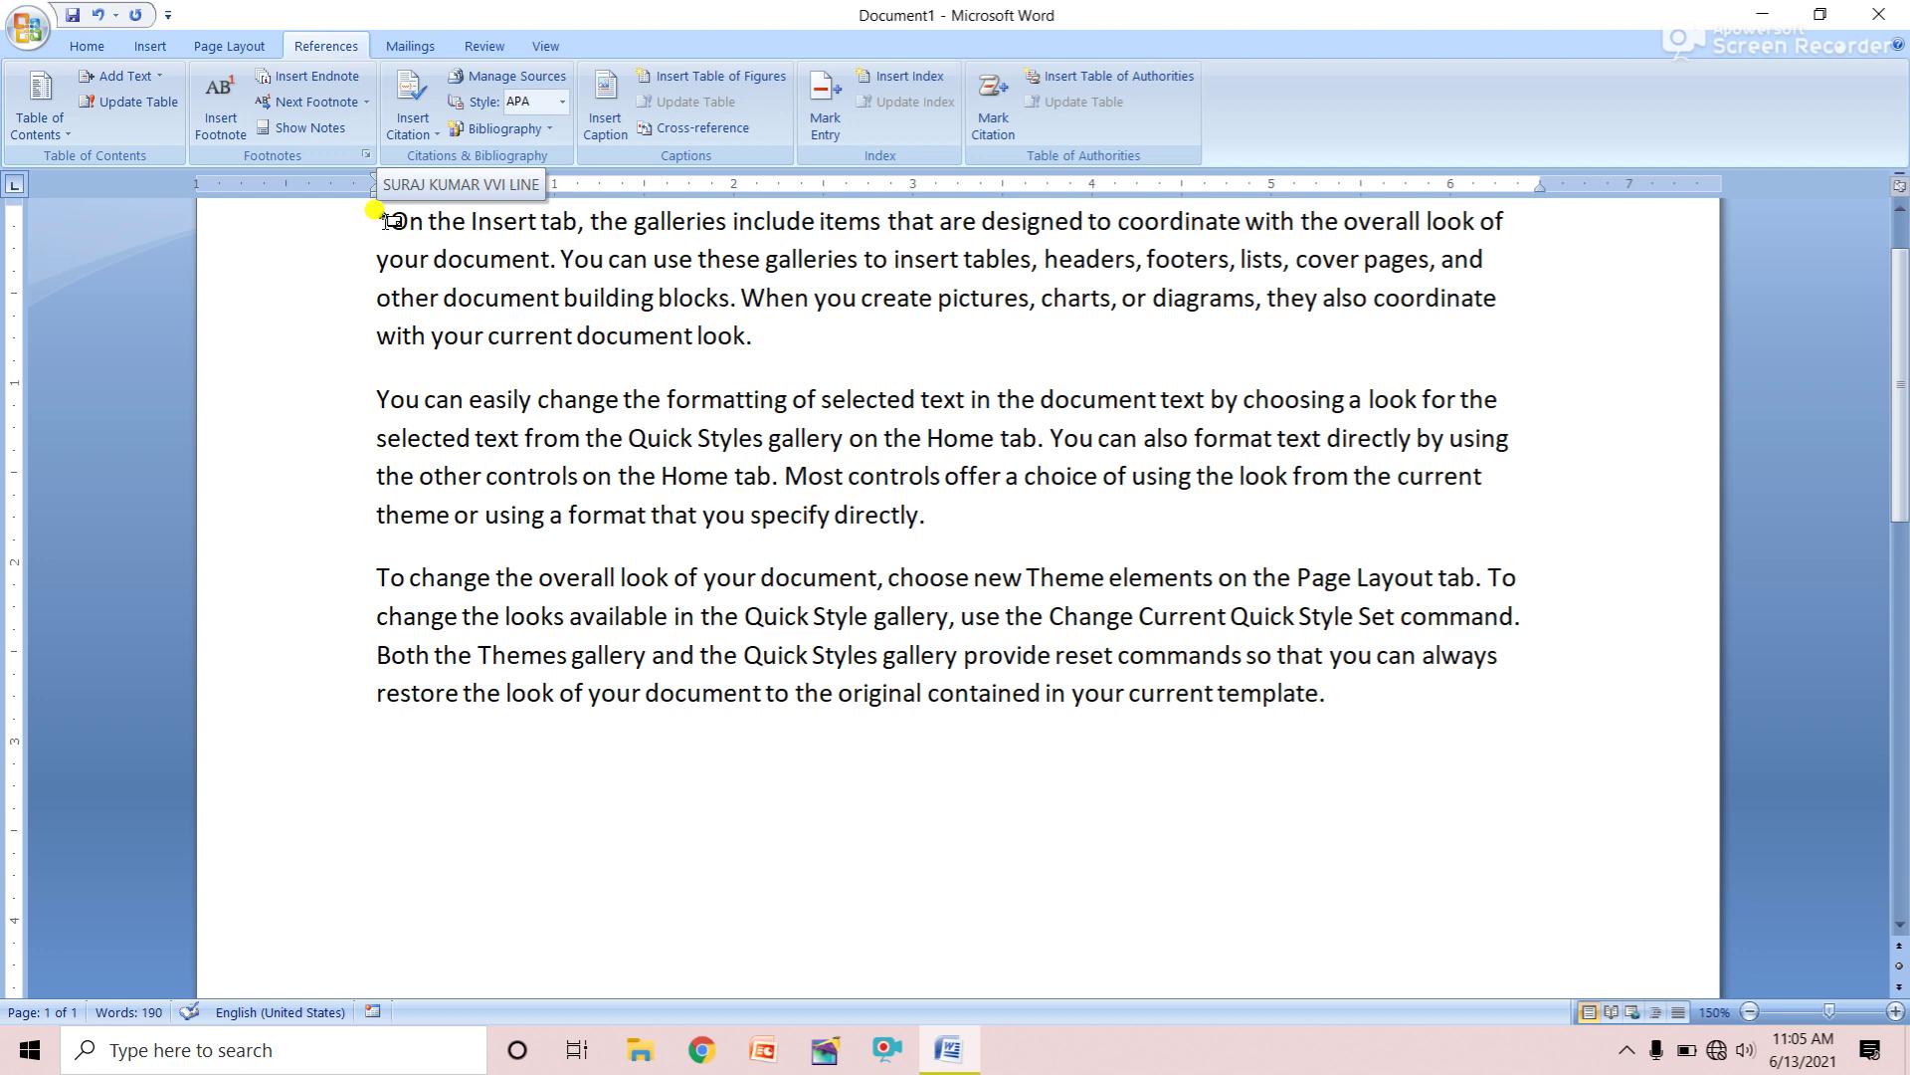
scroll(388, 219, "up", 1)
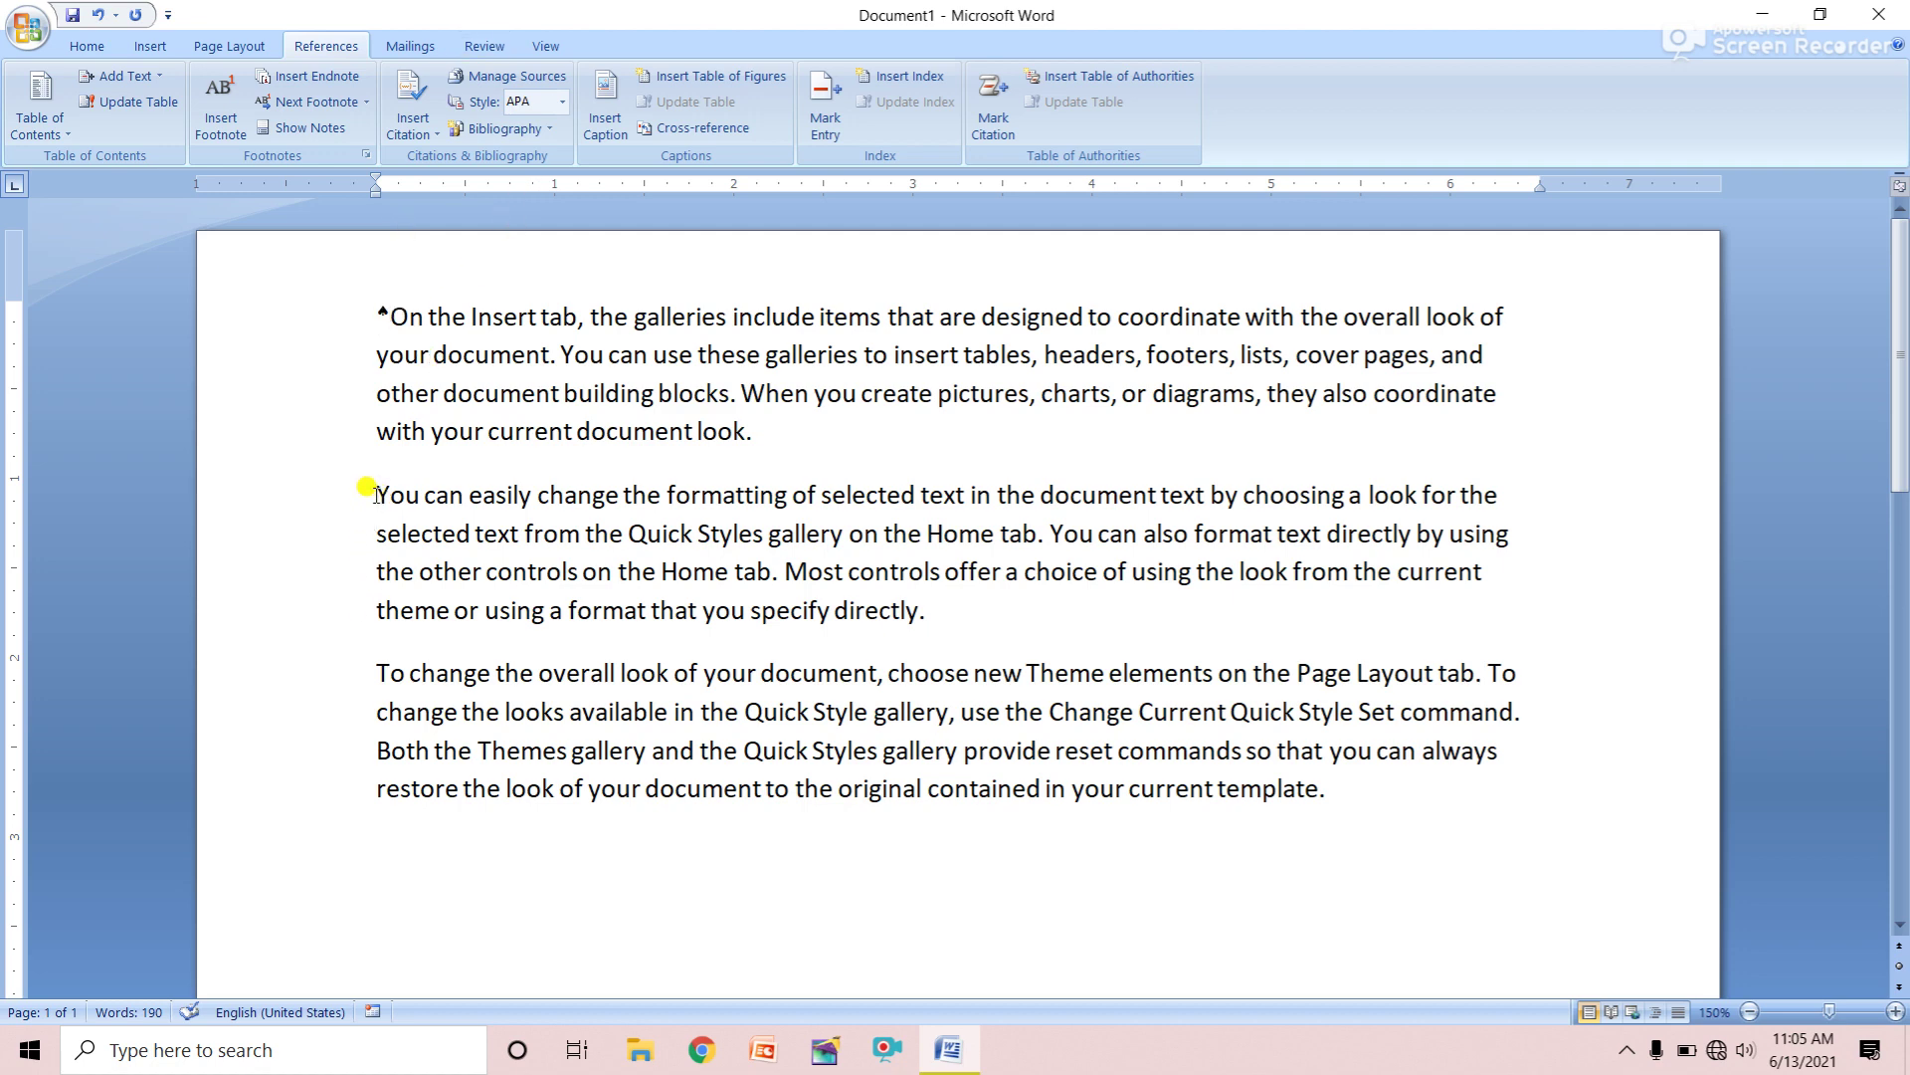
Insert an endnote before the second paragraph with a diamond symbol as its custom mark
left_click(366, 155)
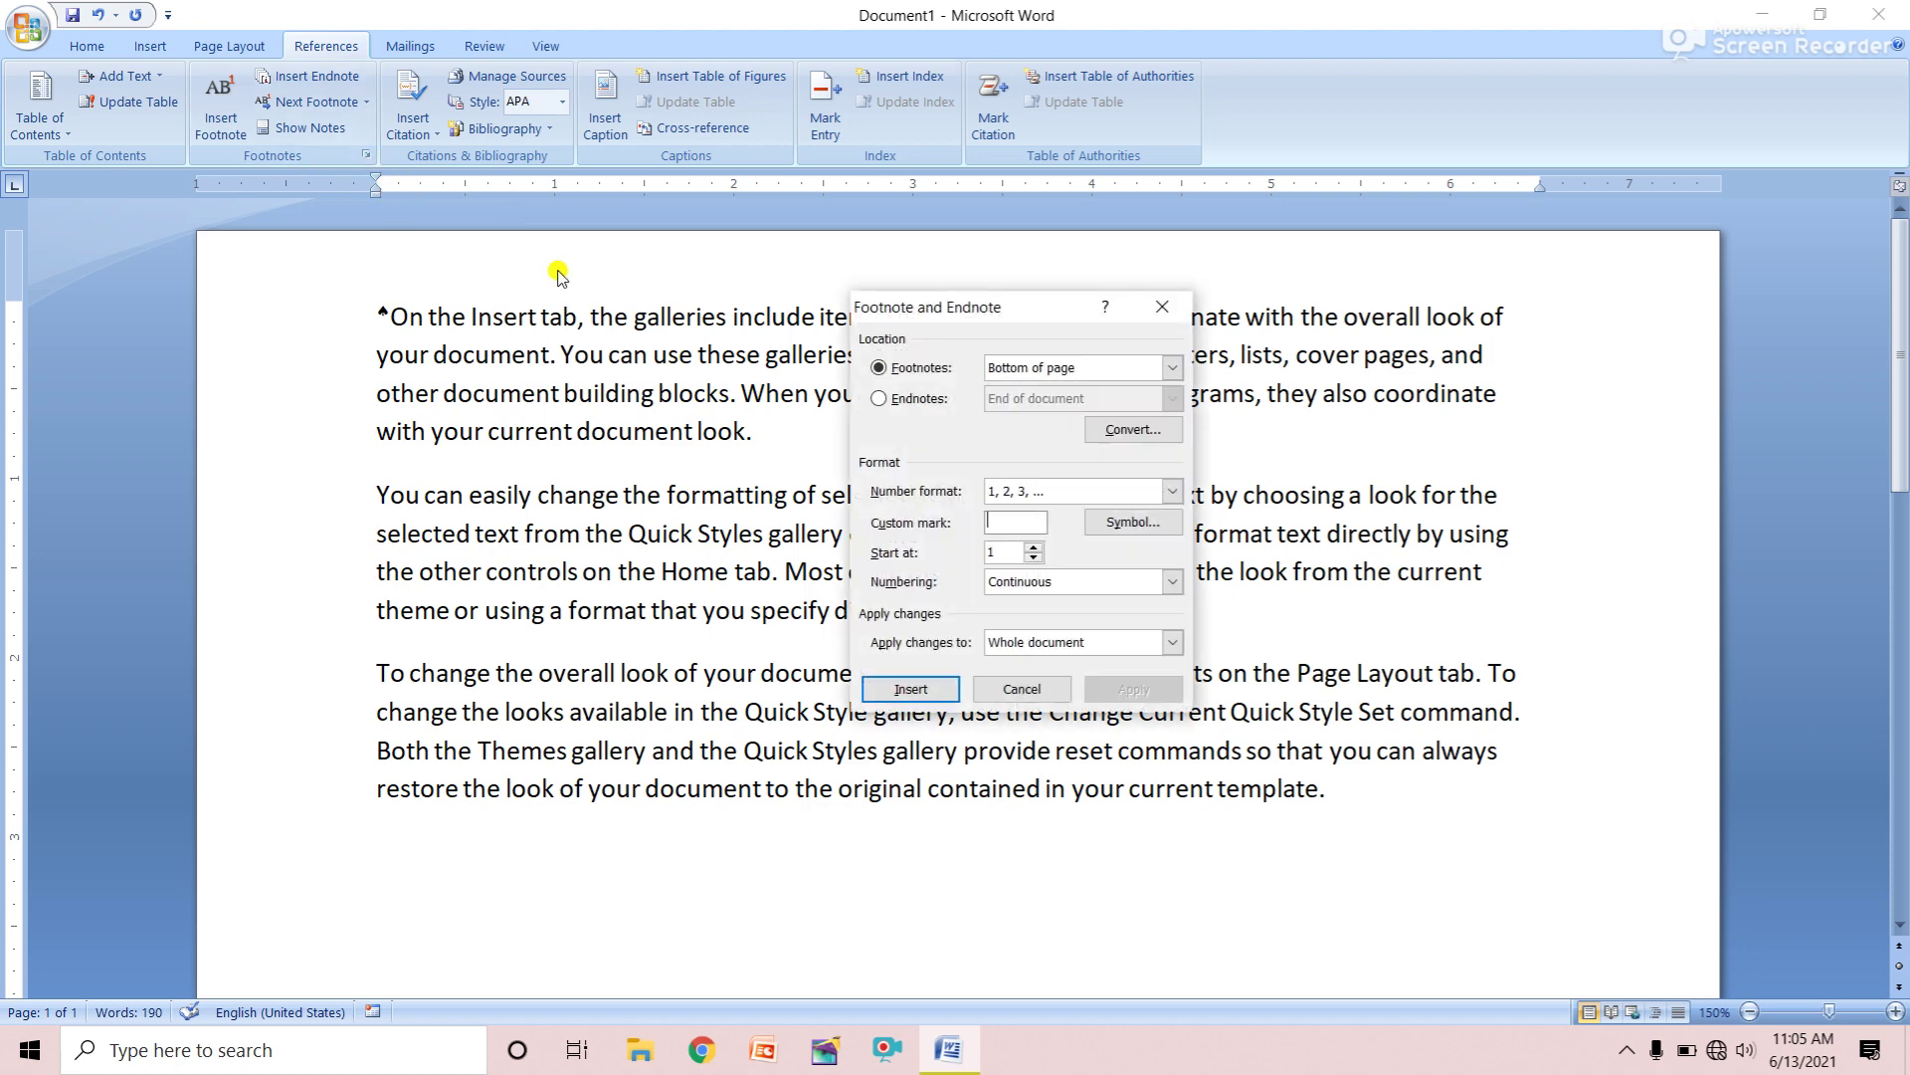
left_click(905, 399)
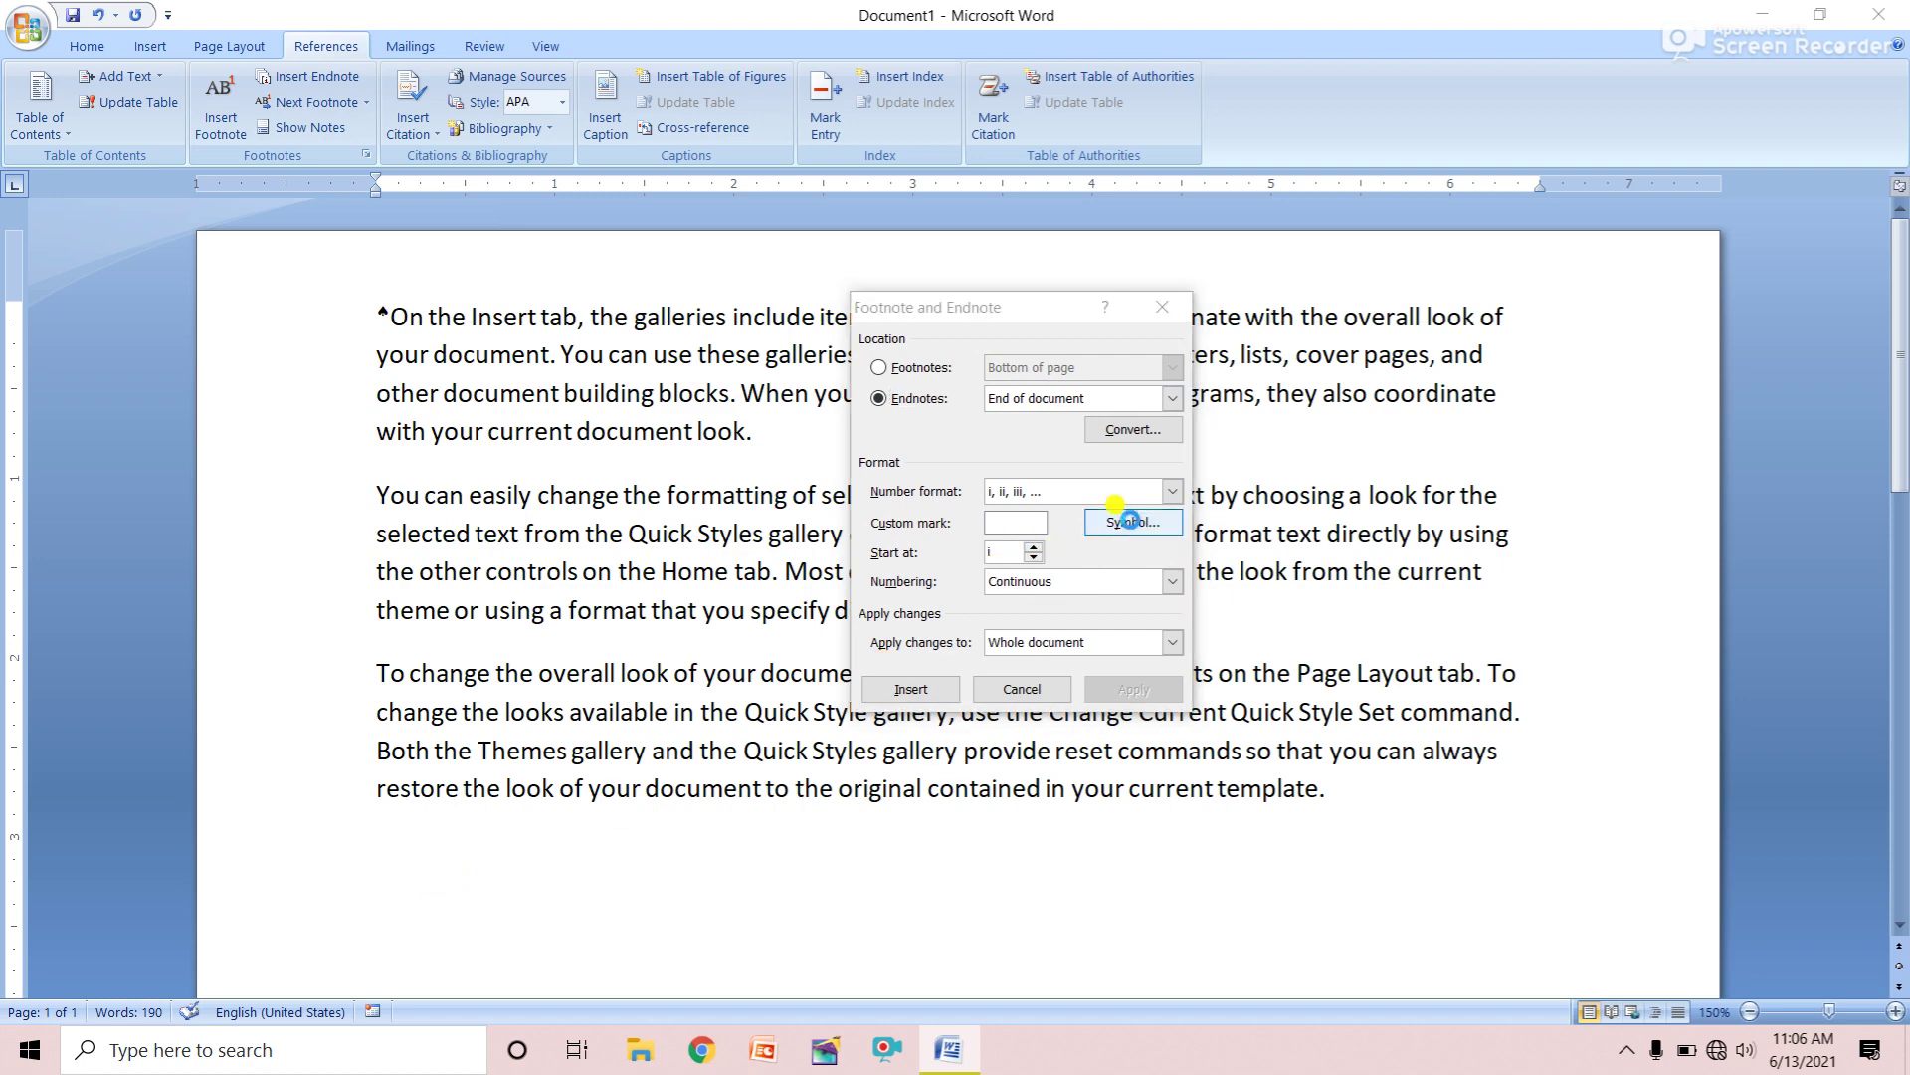
left_click(1133, 522)
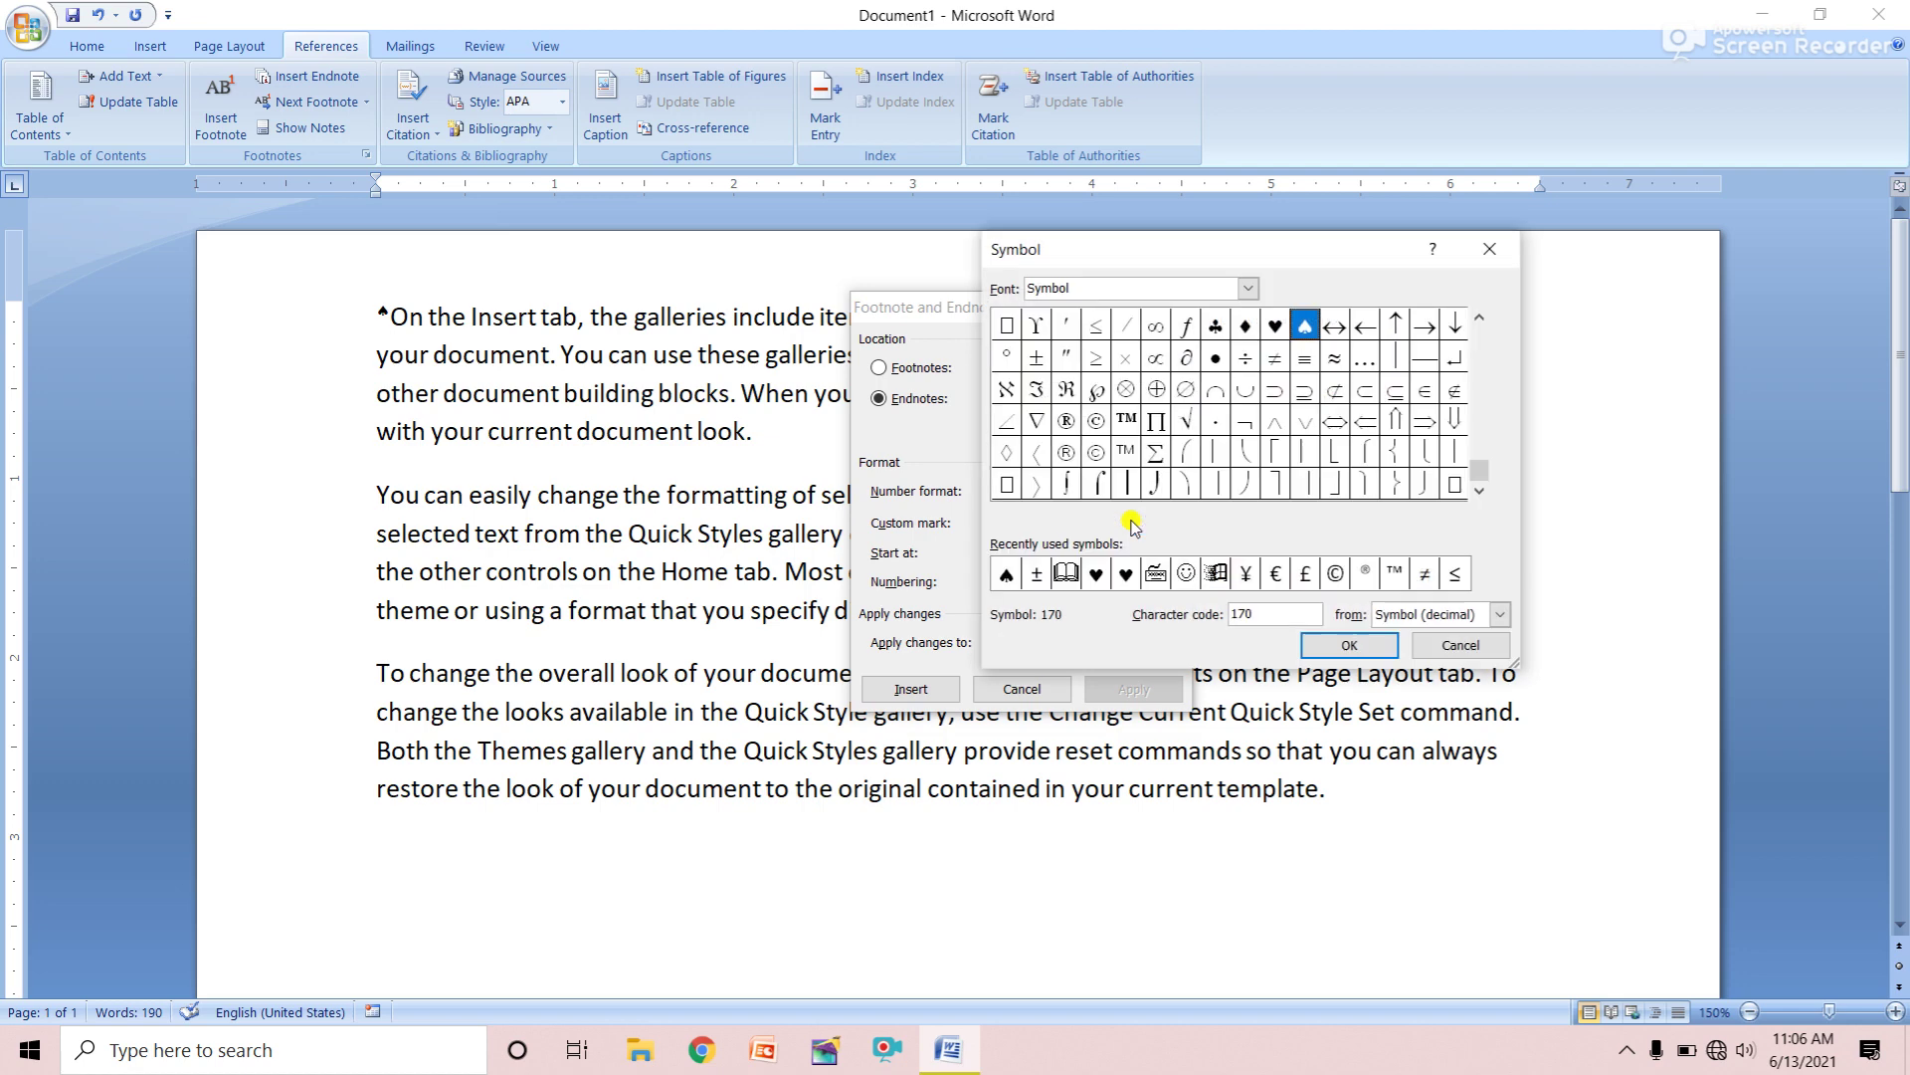
left_click(1245, 327)
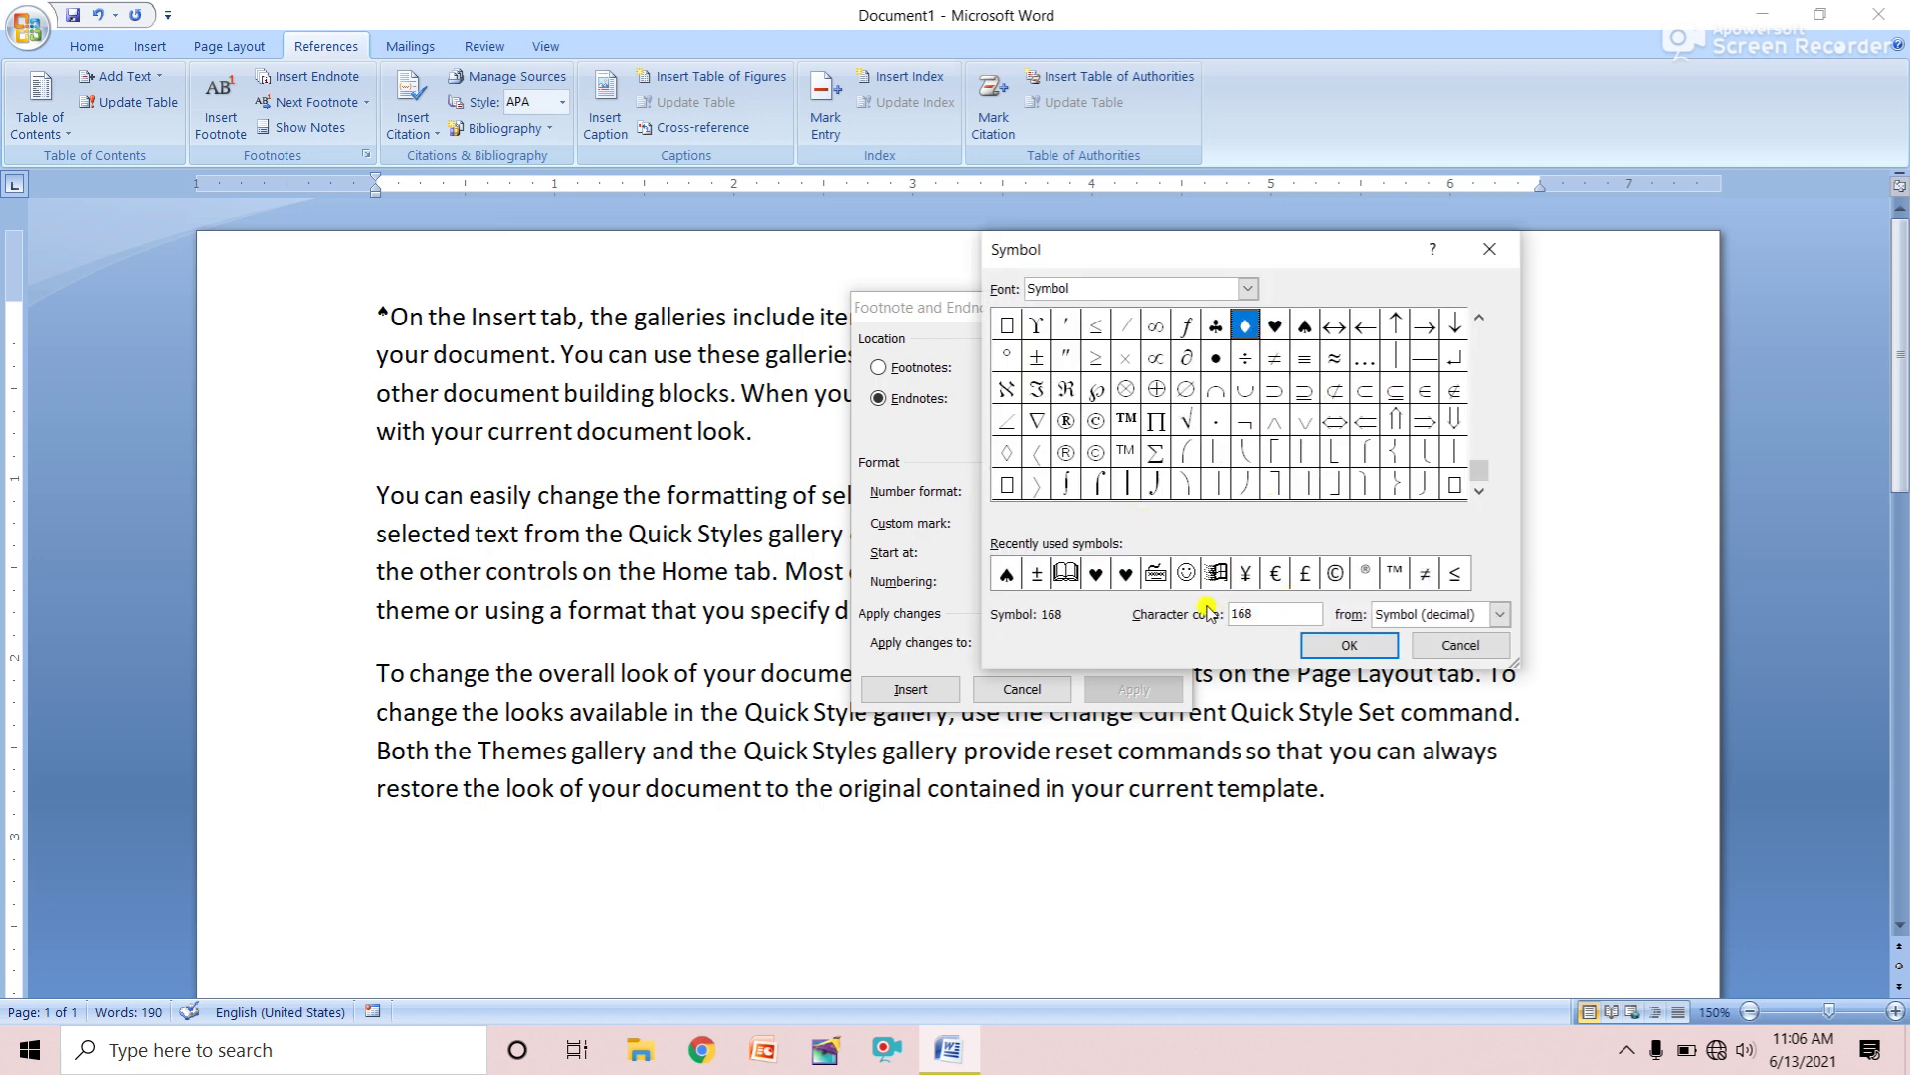
left_click(1337, 646)
left_click(910, 689)
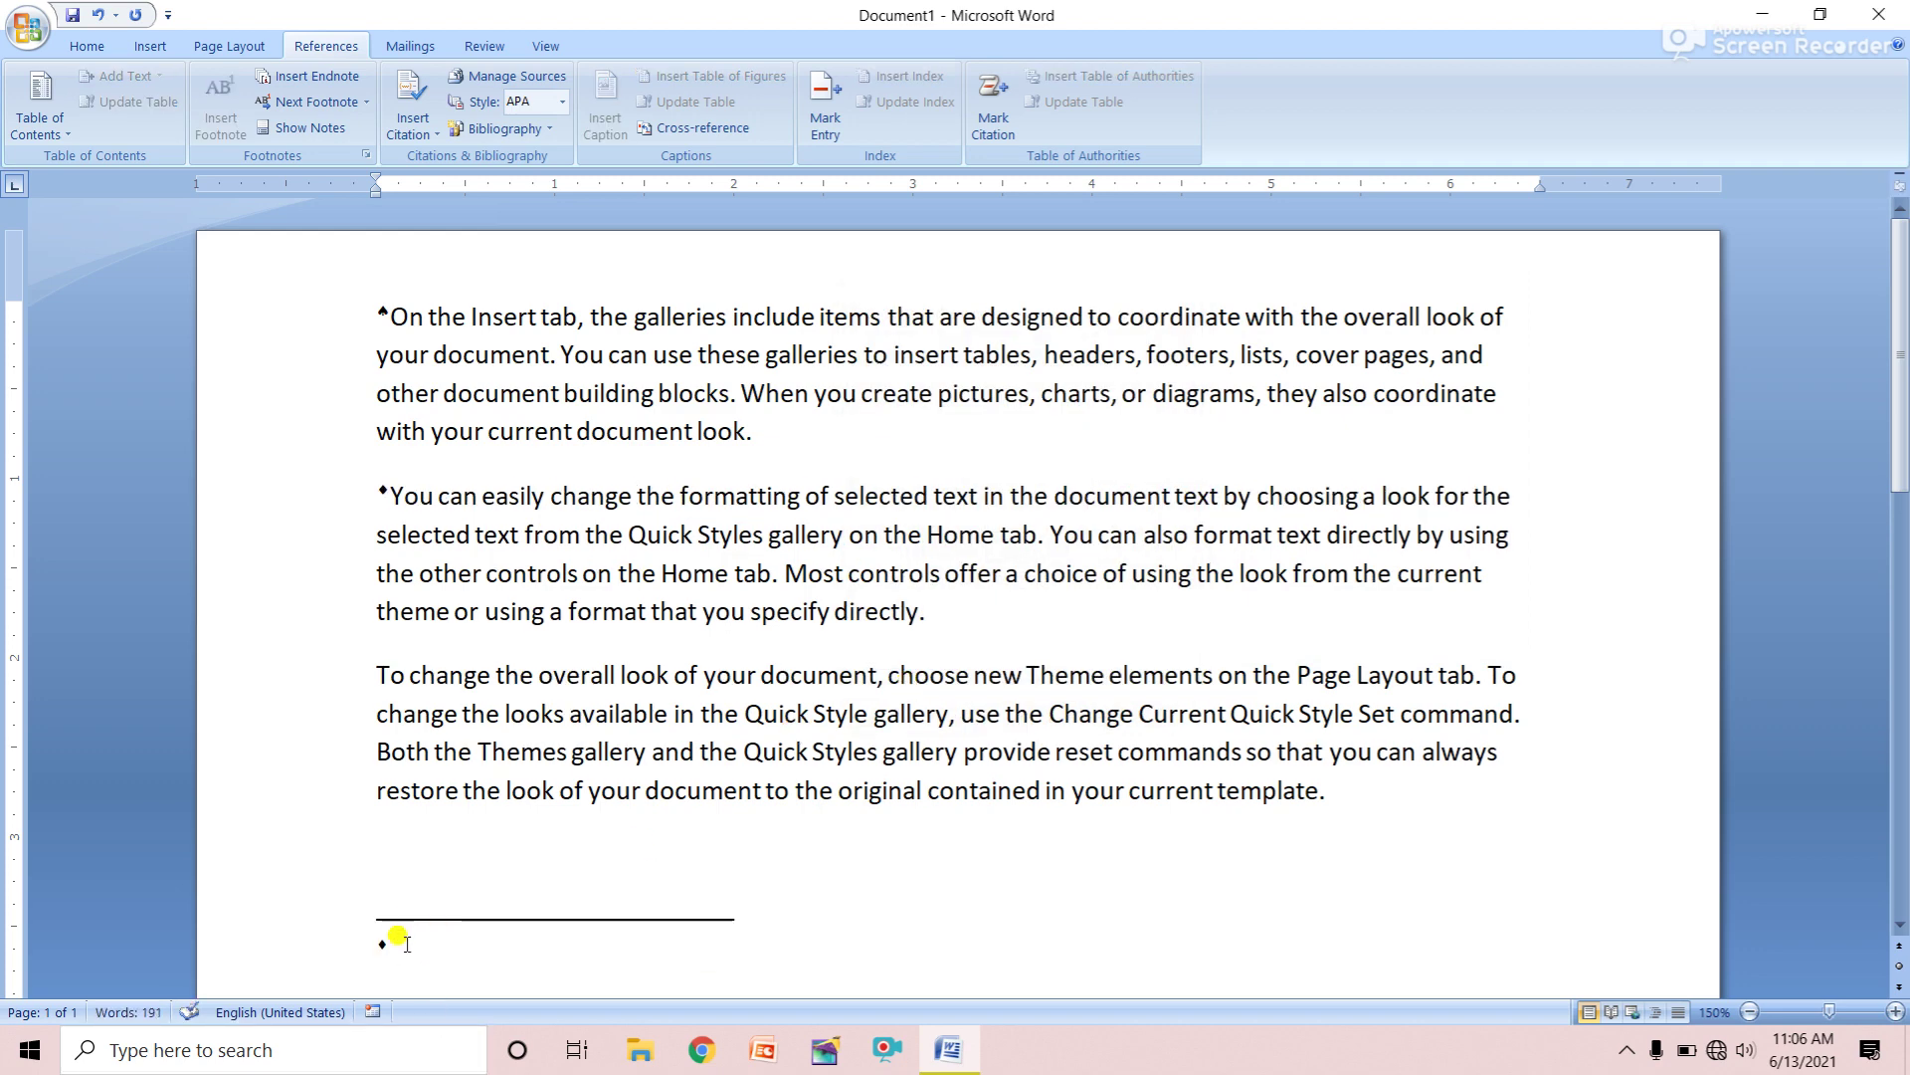
Enter AMBITION as the endnote text and jump back to its reference in the text
type("A")
type("MBIT")
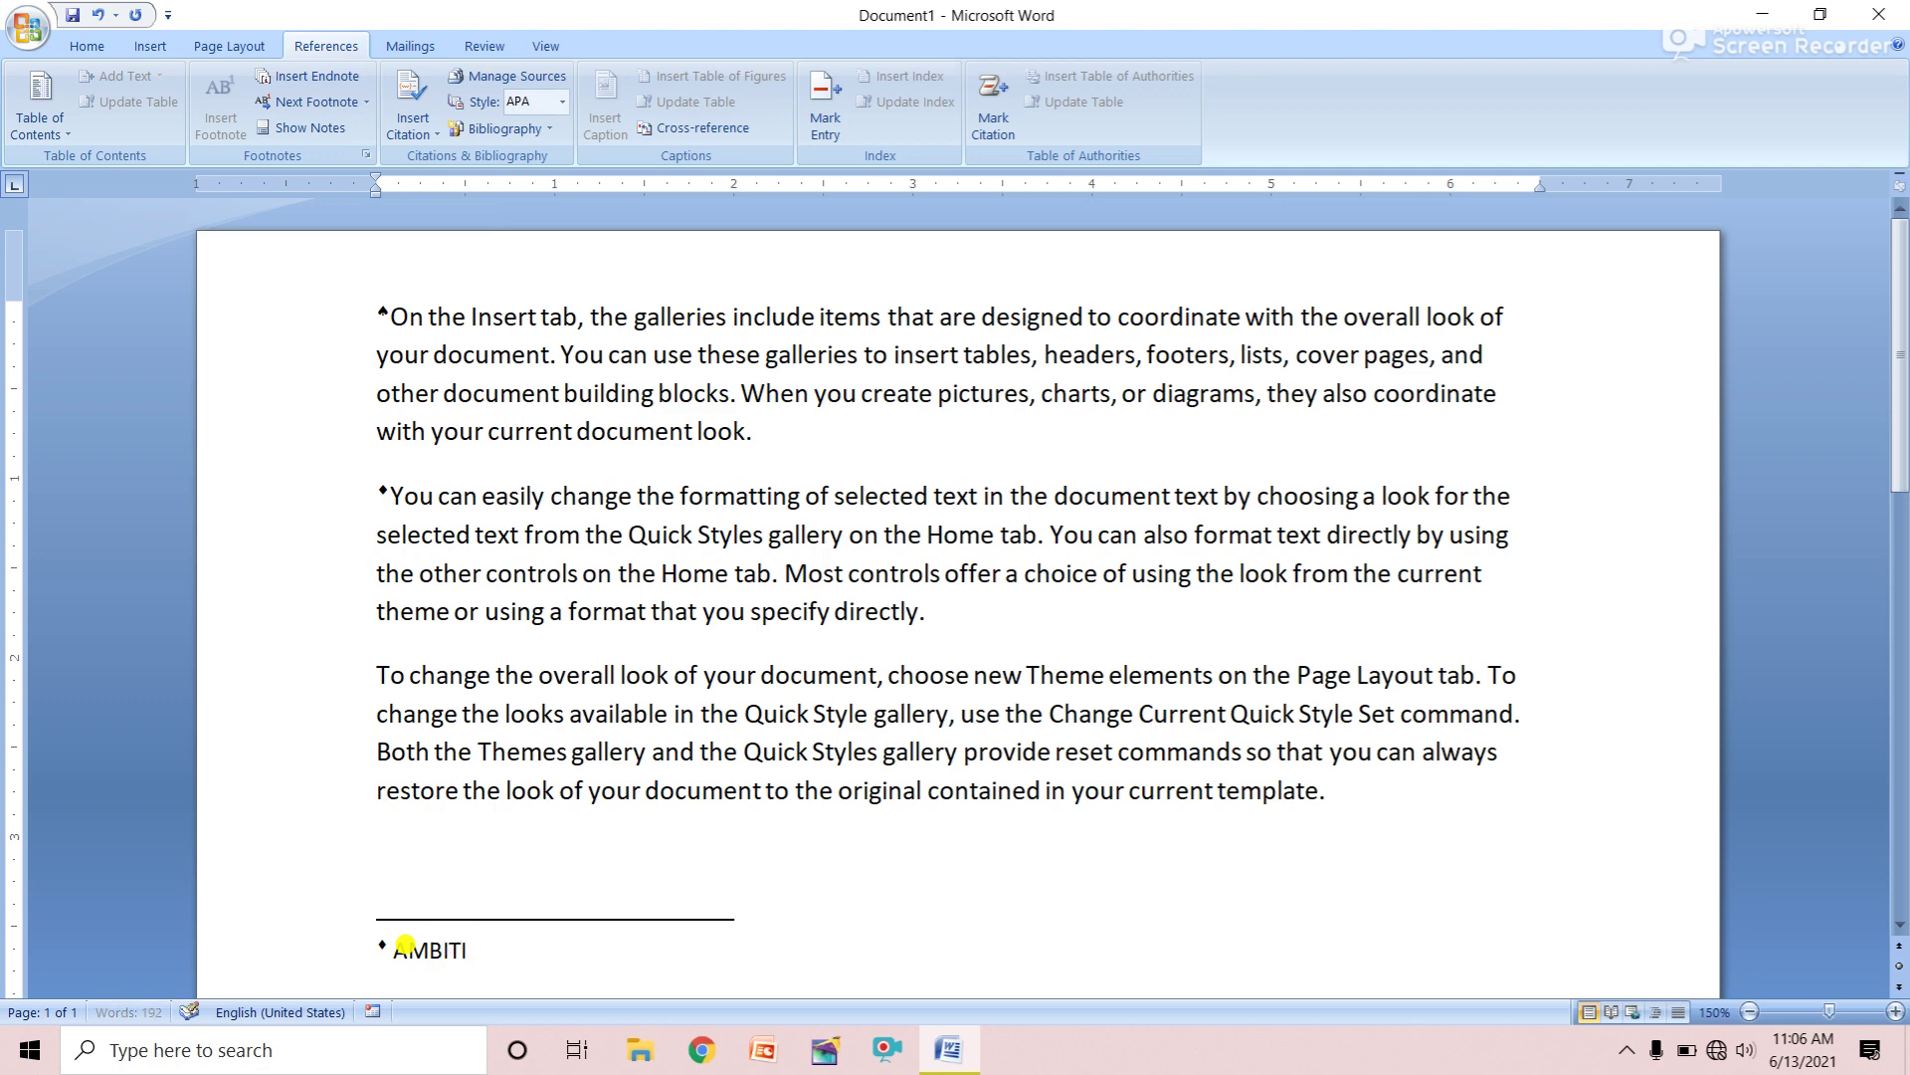
type("ION")
double_click(381, 944)
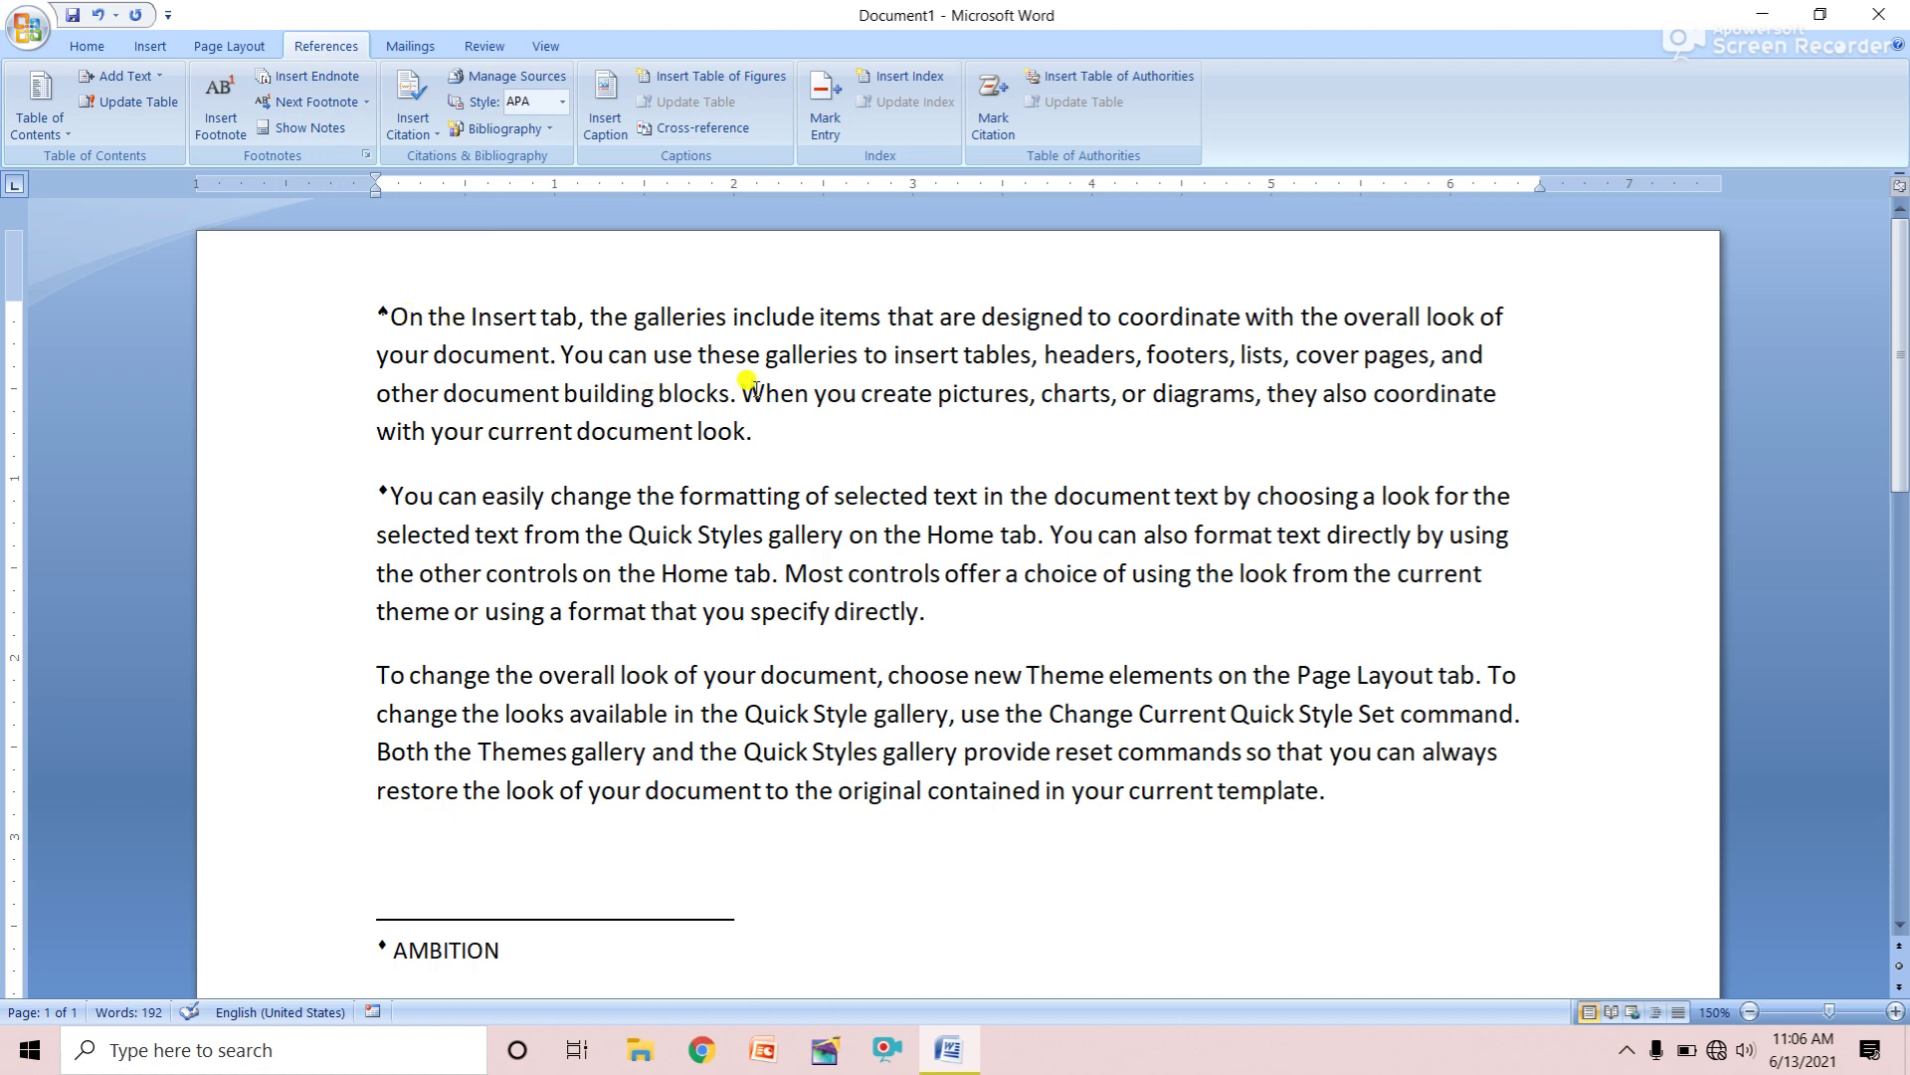
scroll(530, 378, "down", 1)
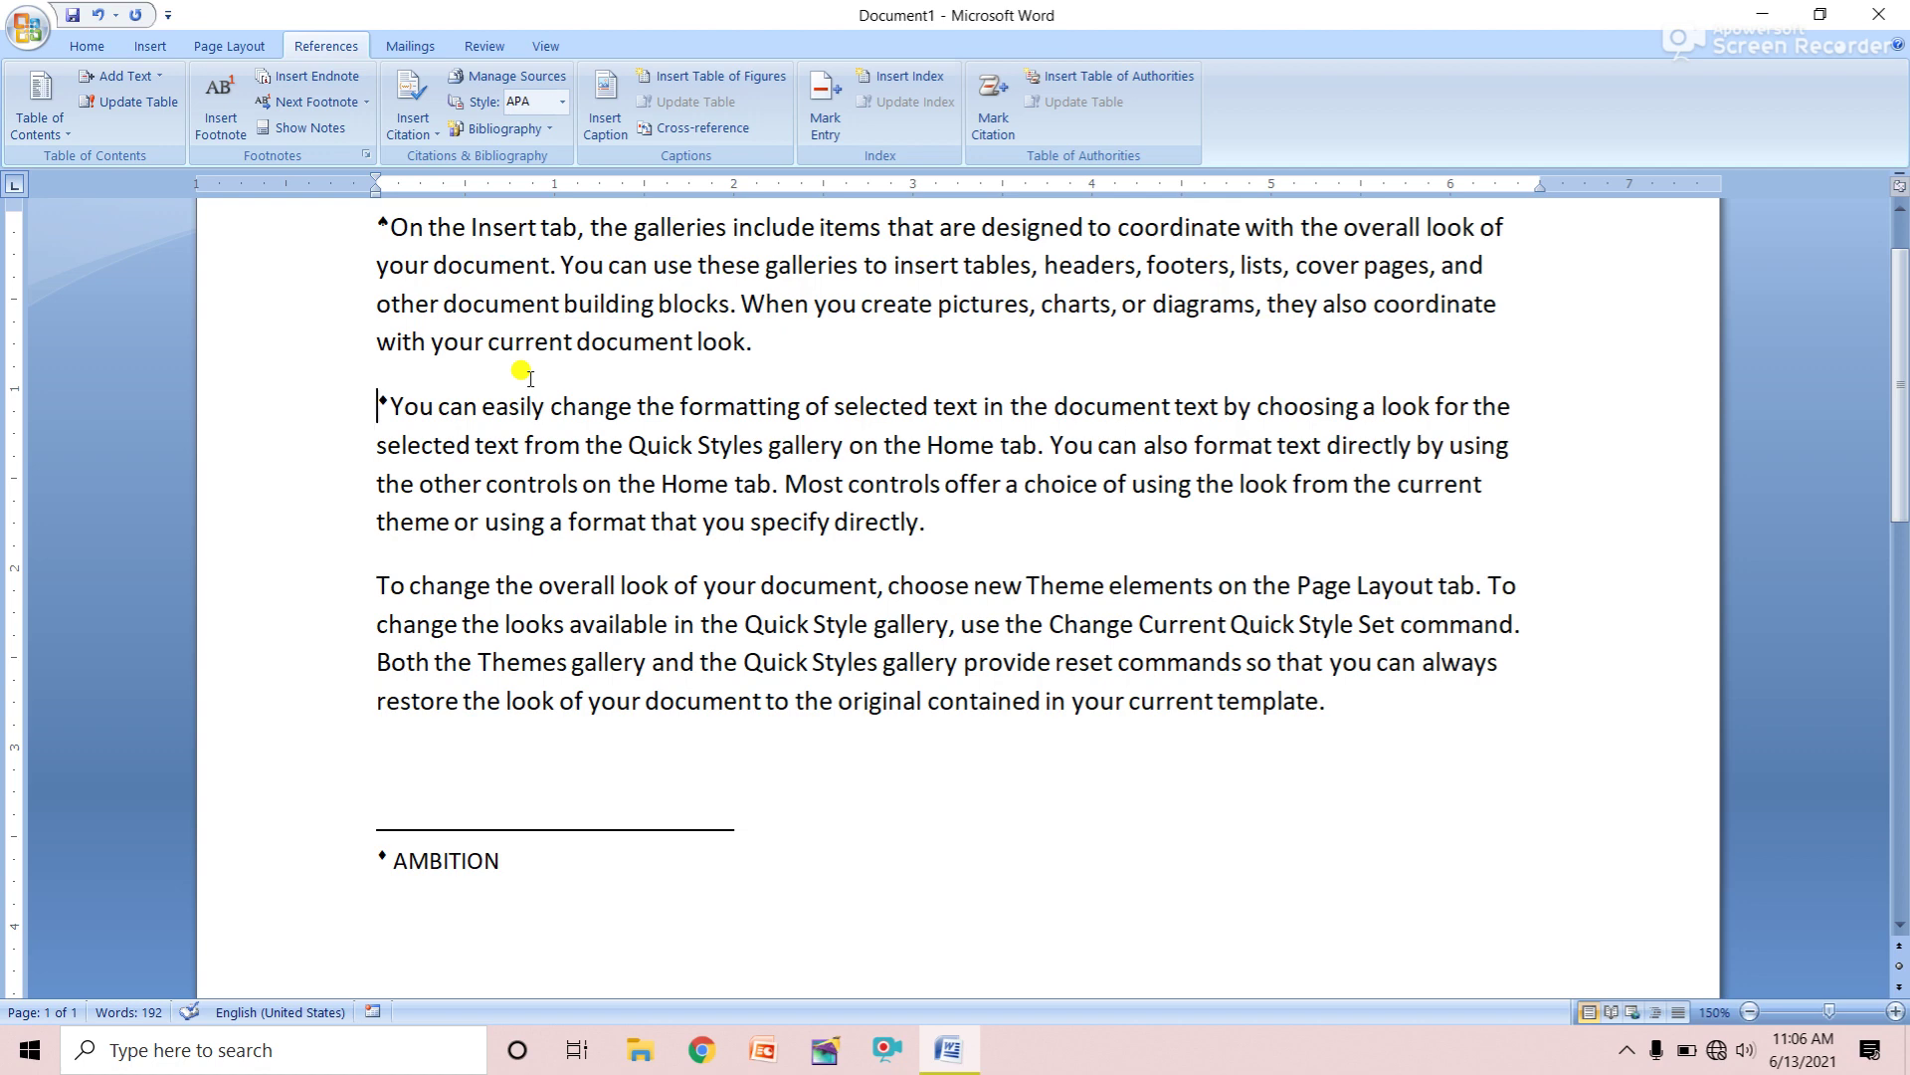
scroll(530, 379, "down", 3)
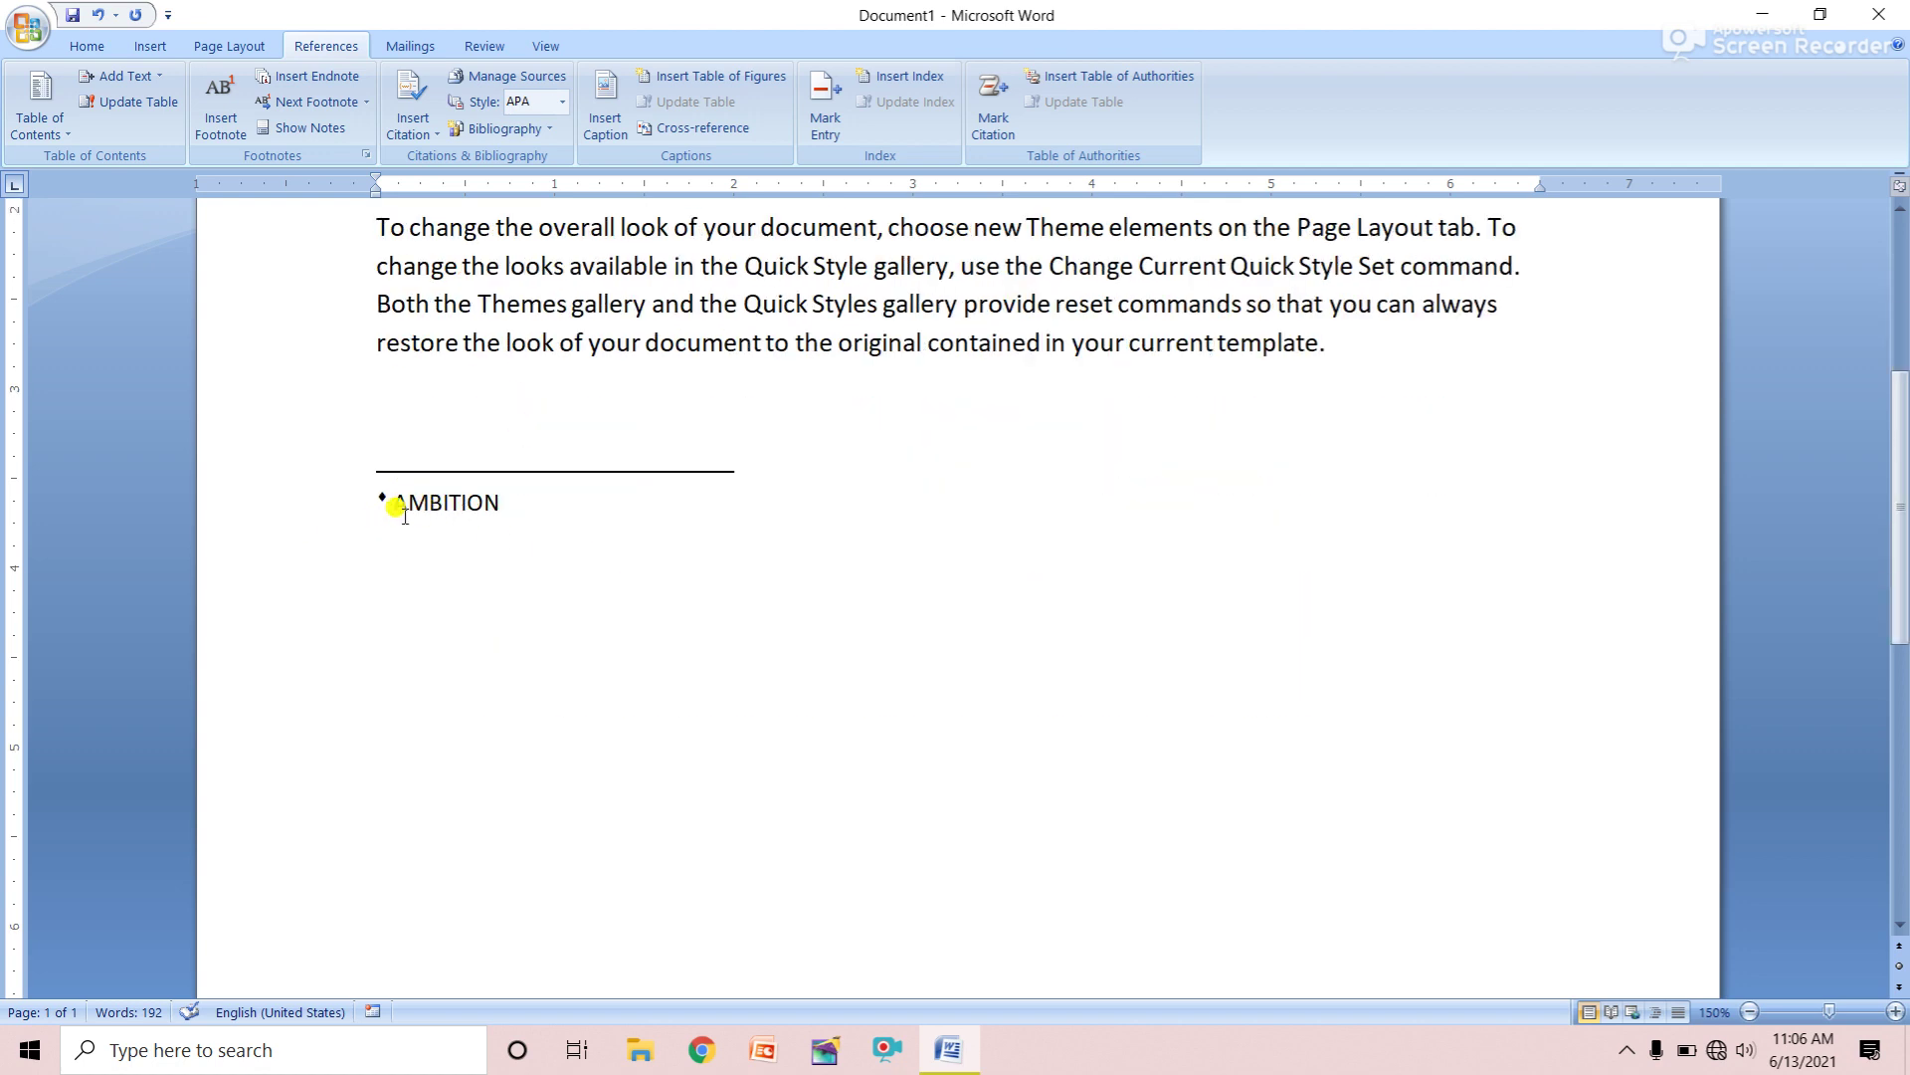
Scroll through the document to review the AMBITION endnote and the main text
mouse_move(500, 505)
left_mouse_down()
mouse_move(379, 501)
mouse_move(397, 506)
left_mouse_up()
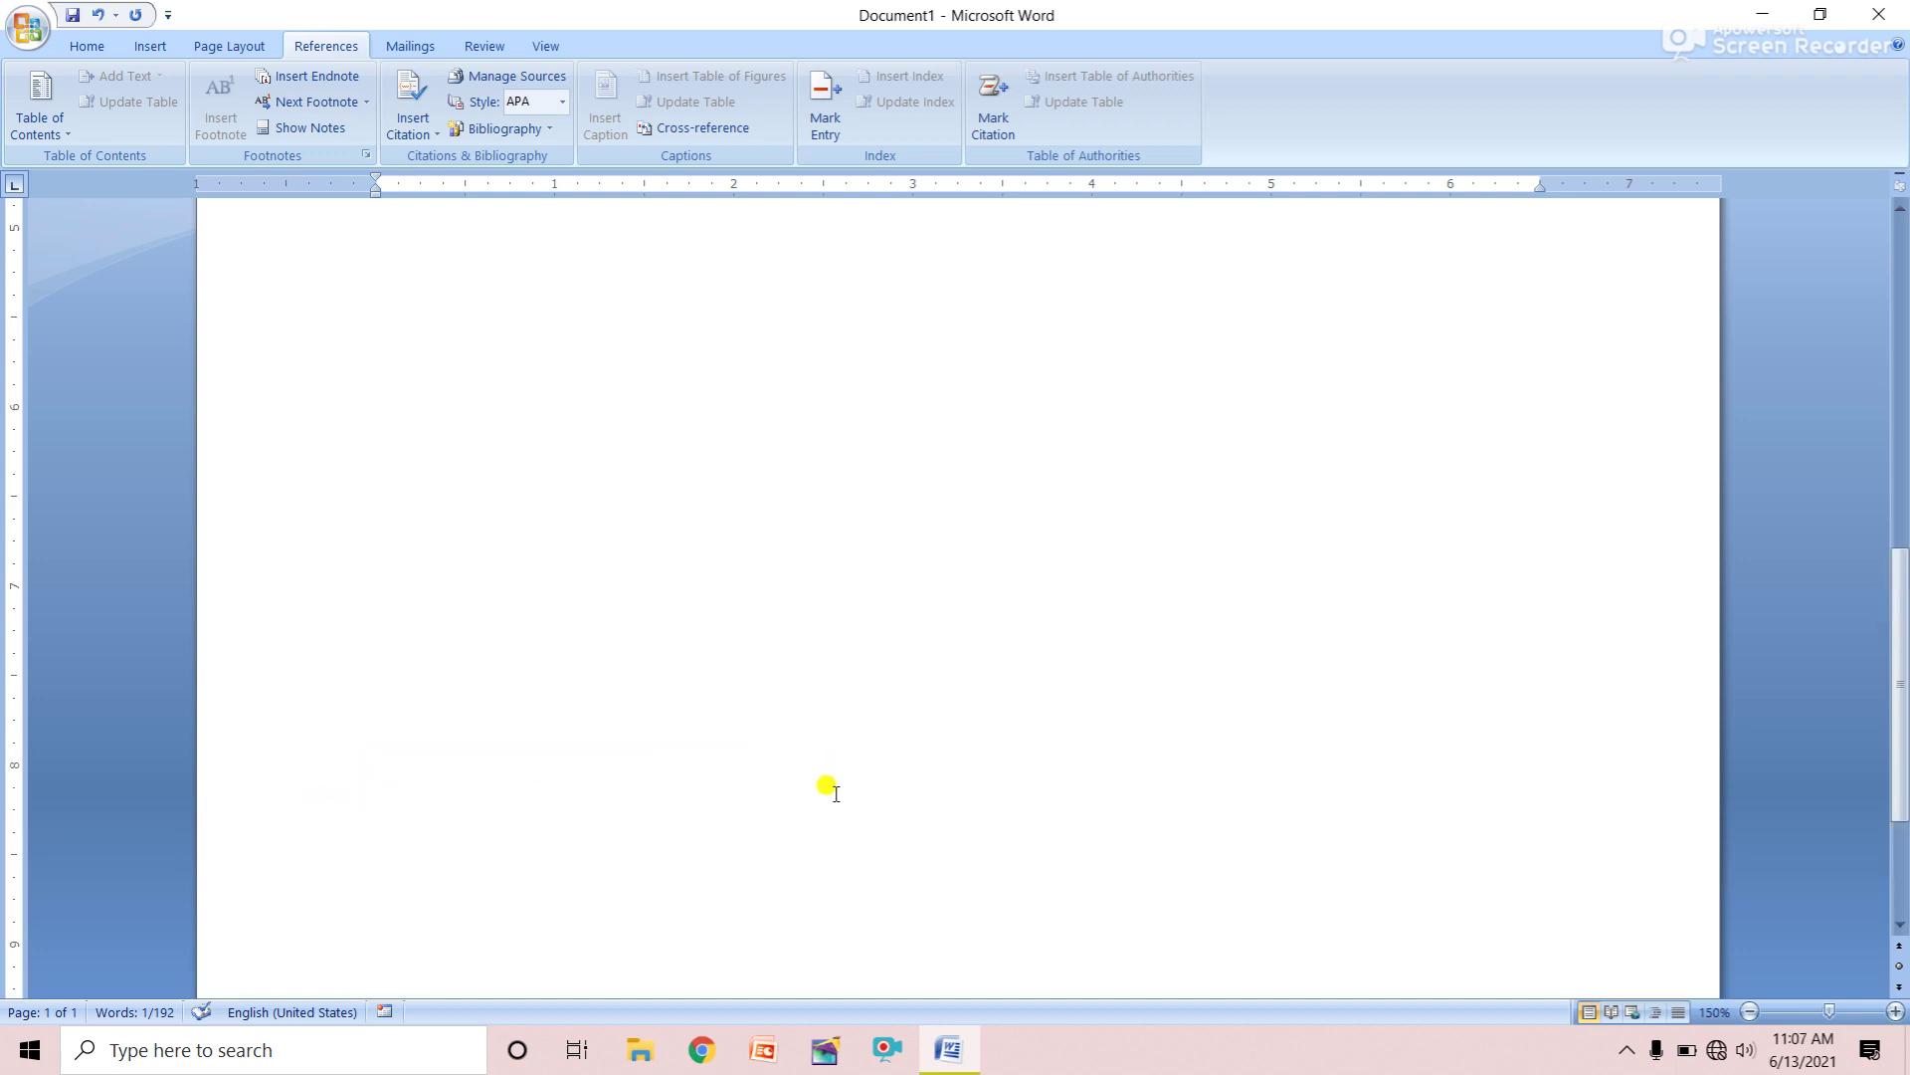
scroll(832, 786, "up", 5)
left_click(502, 430)
scroll(630, 755, "down", 1)
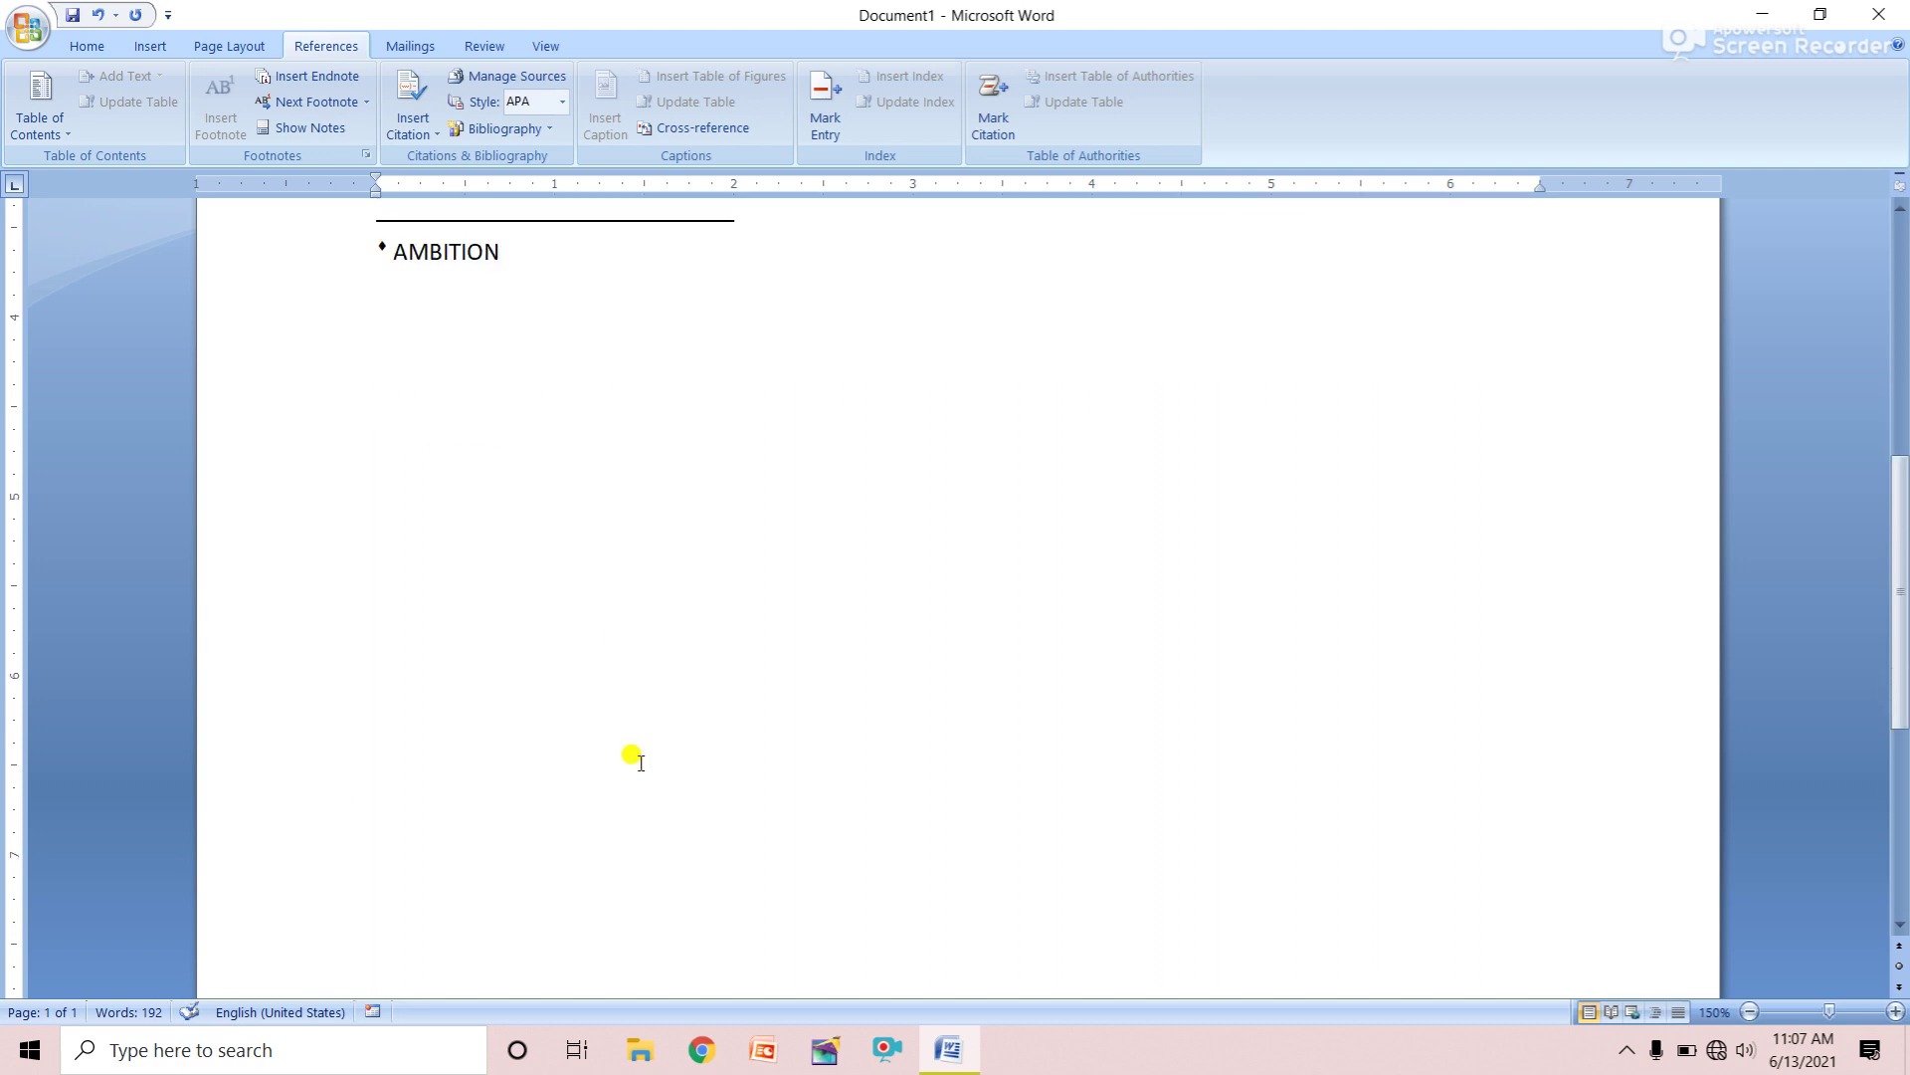
scroll(491, 869, "down", 2)
scroll(509, 868, "down", 2)
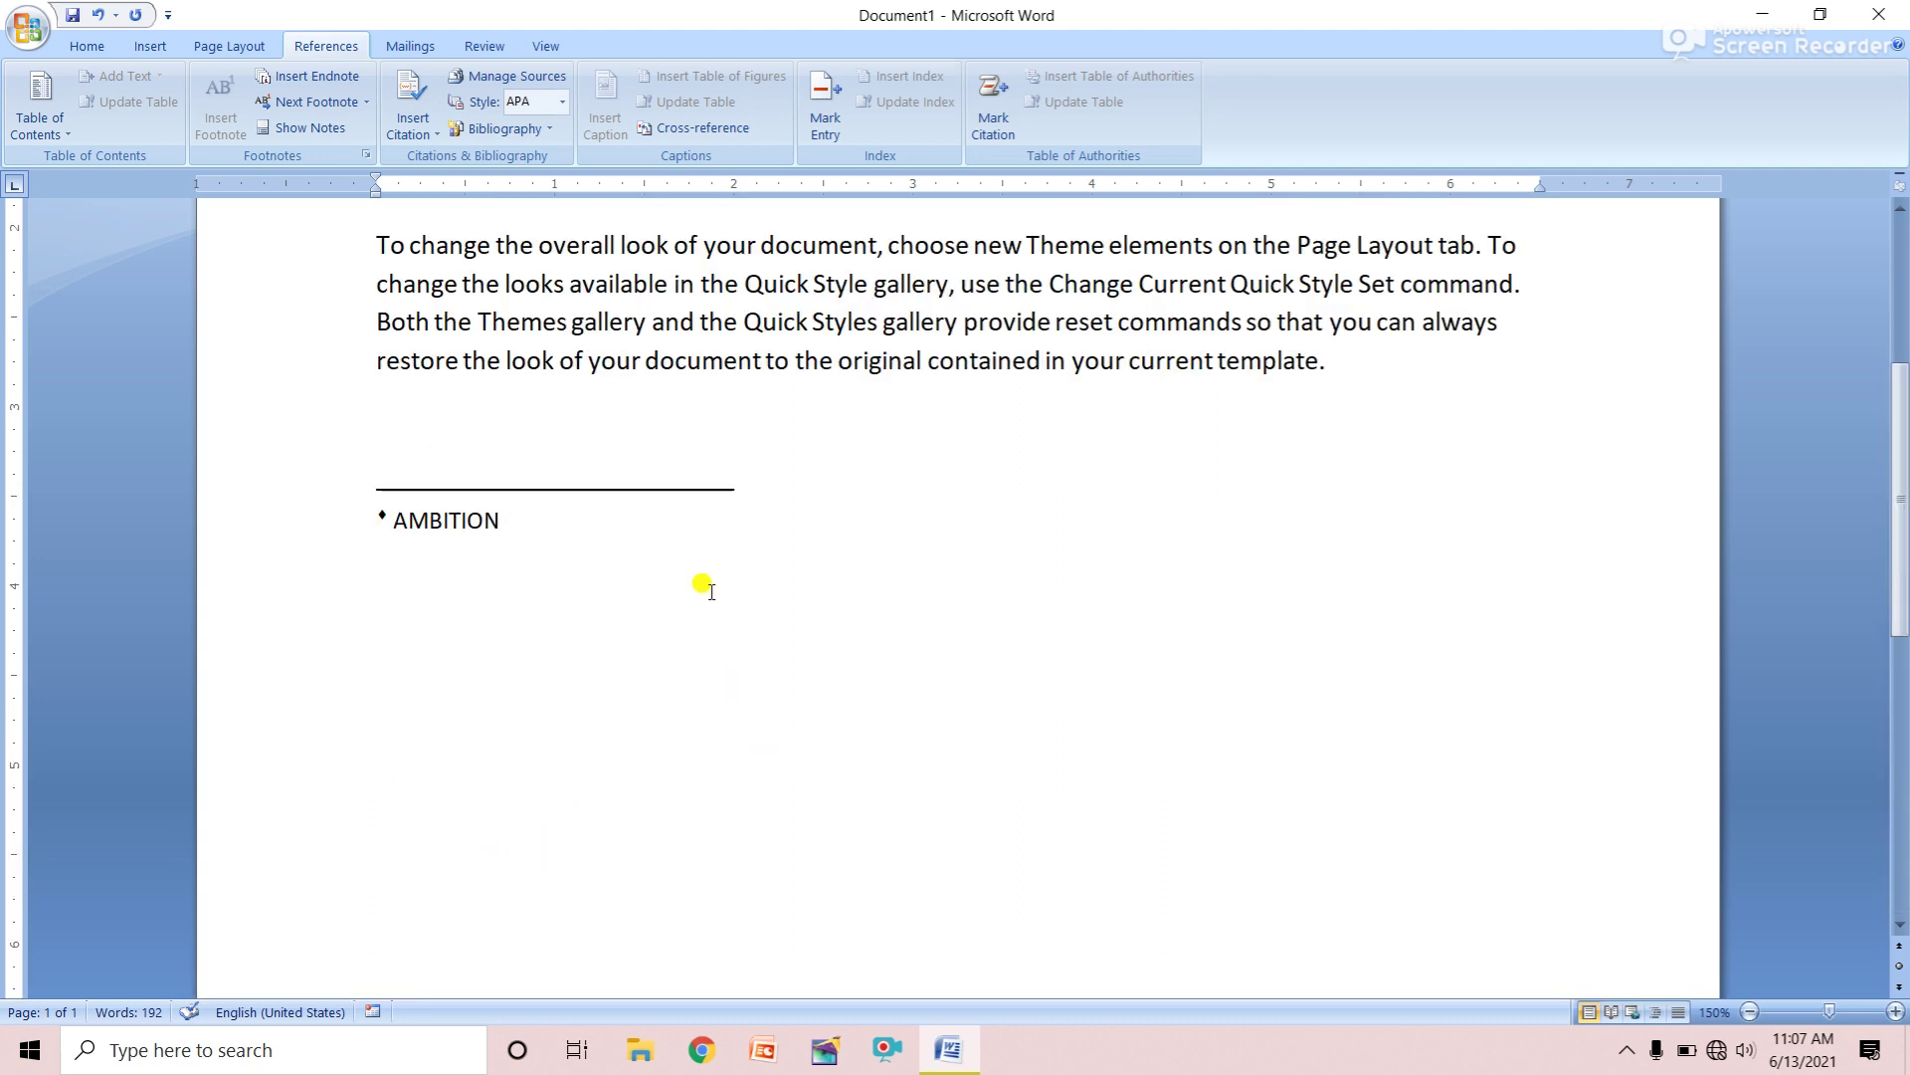
scroll(704, 588, "up", 3)
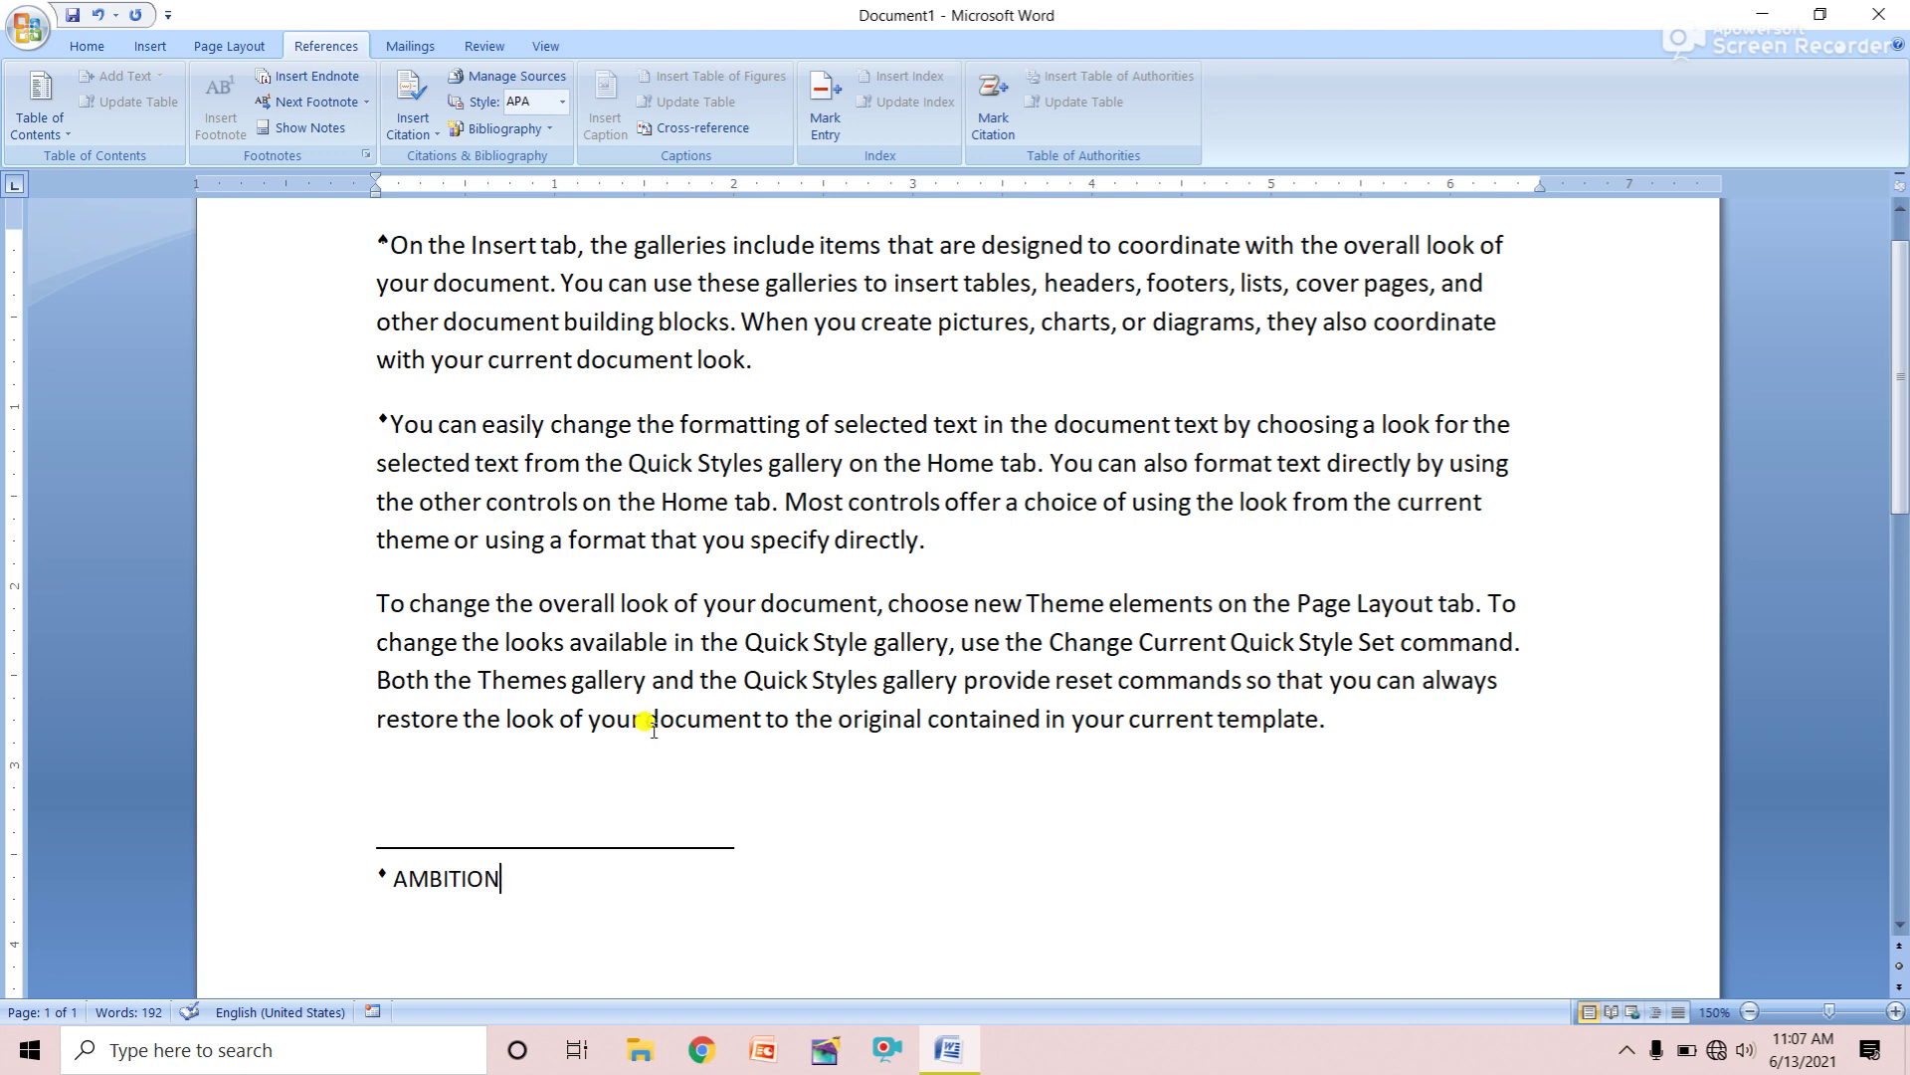
scroll(463, 851, "down", 2)
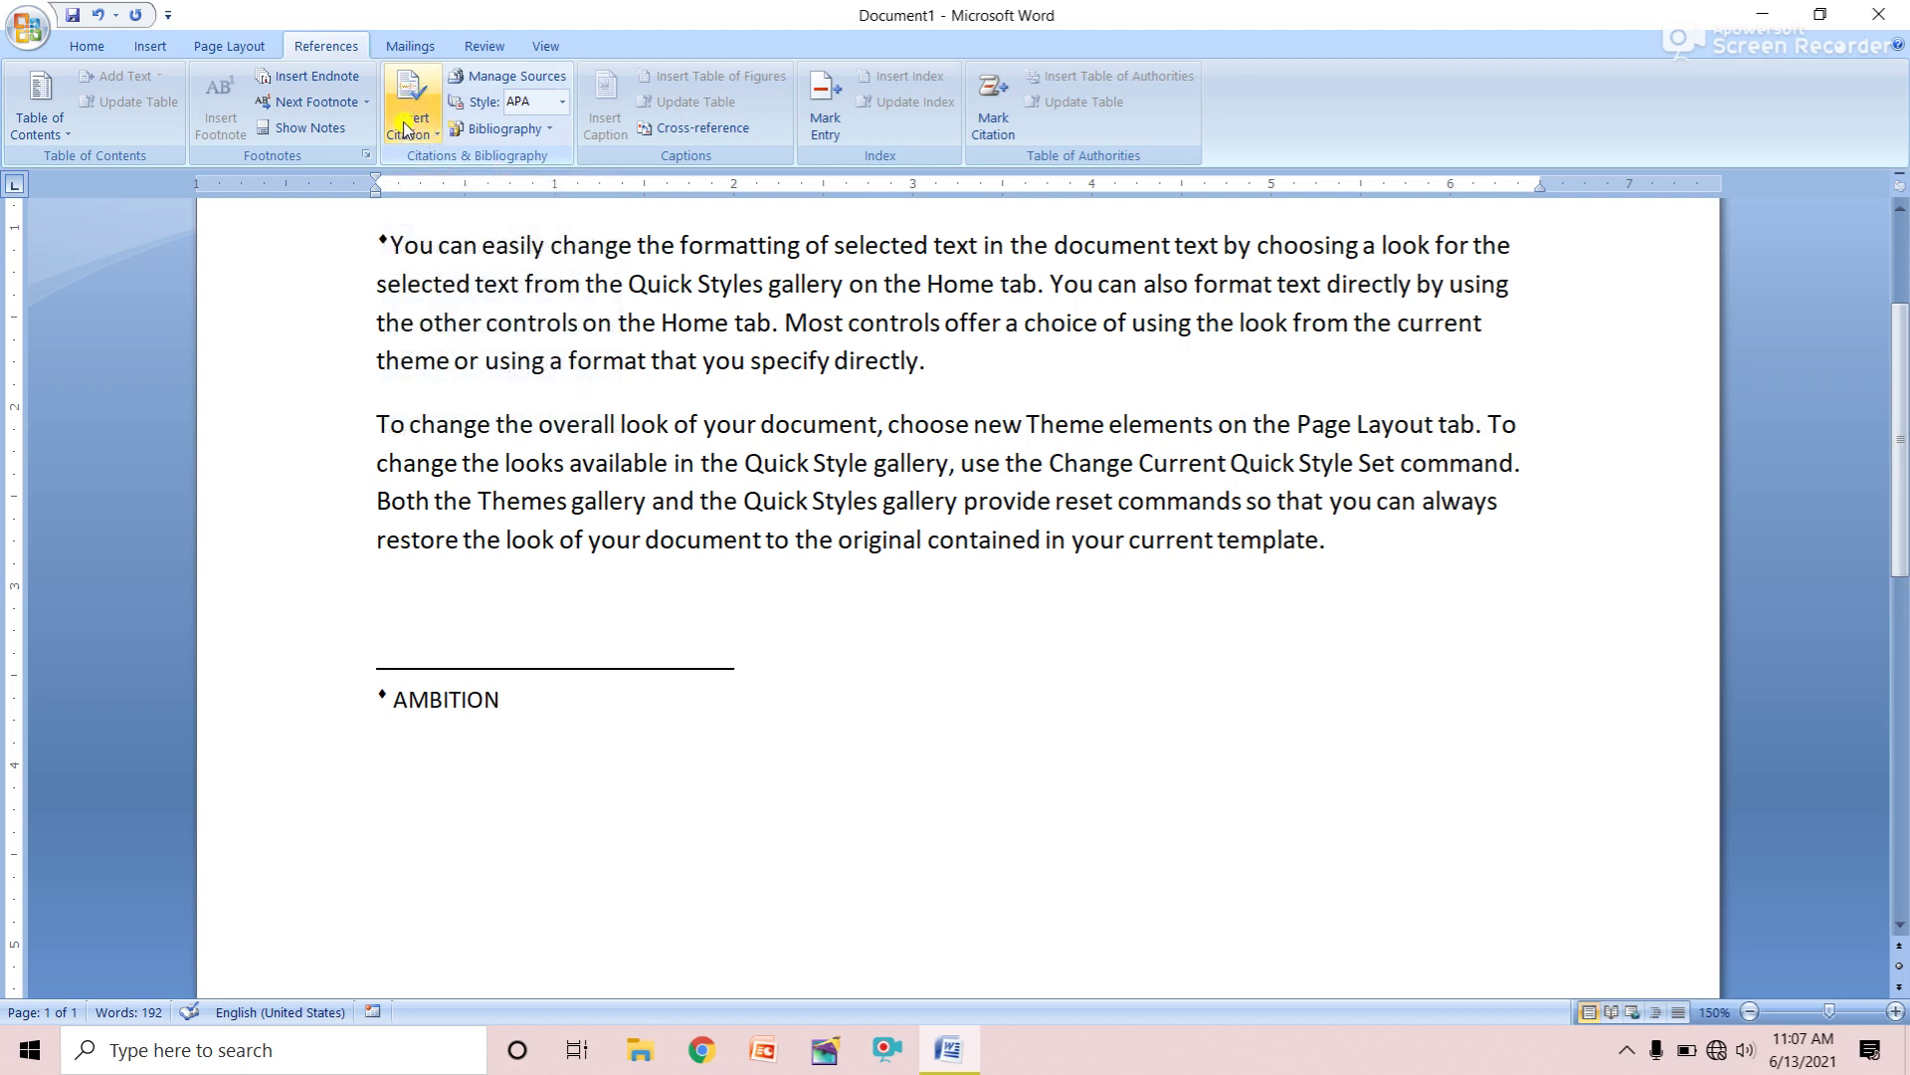
scroll(965, 806, "up", 3)
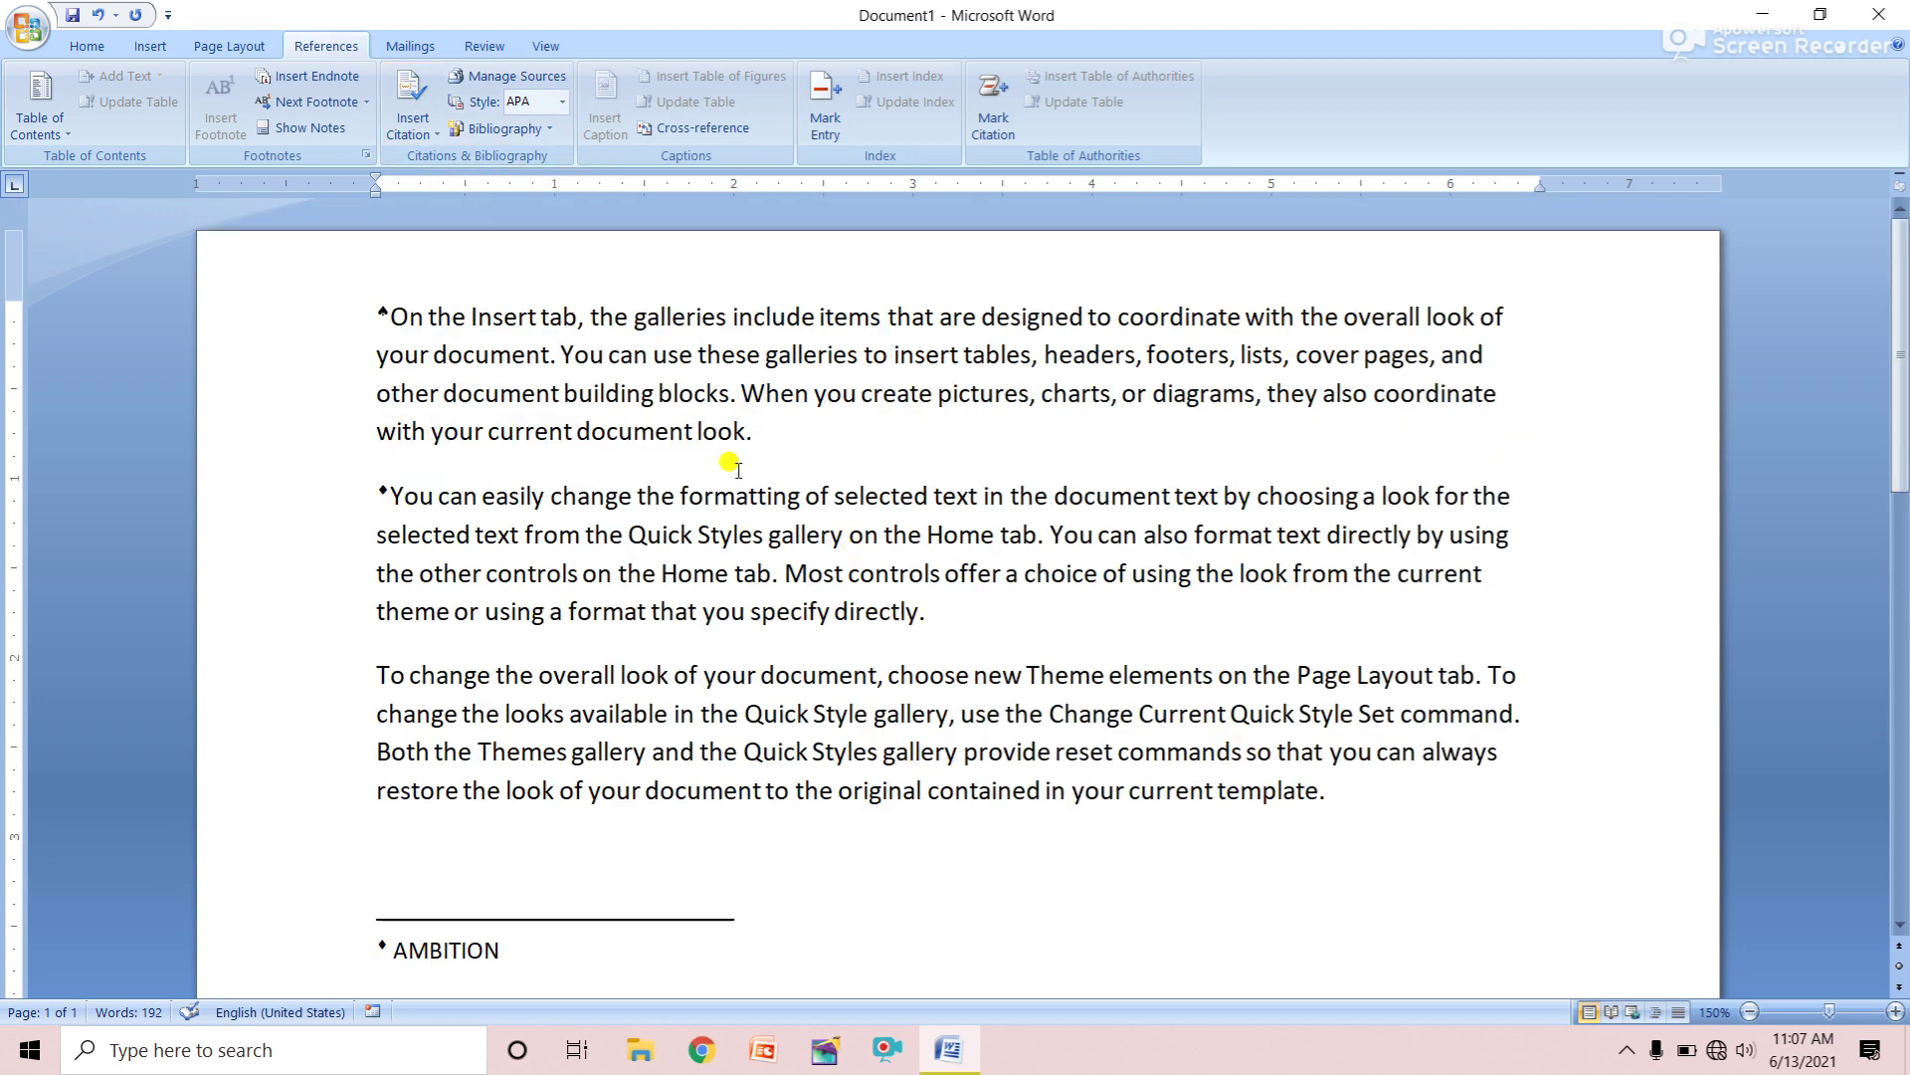
Delete the AMBITION endnote, then remove all document content, leaving an empty page
key("shift+Home")
key("BackSpace")
left_click(641, 535)
key("ctrl+a")
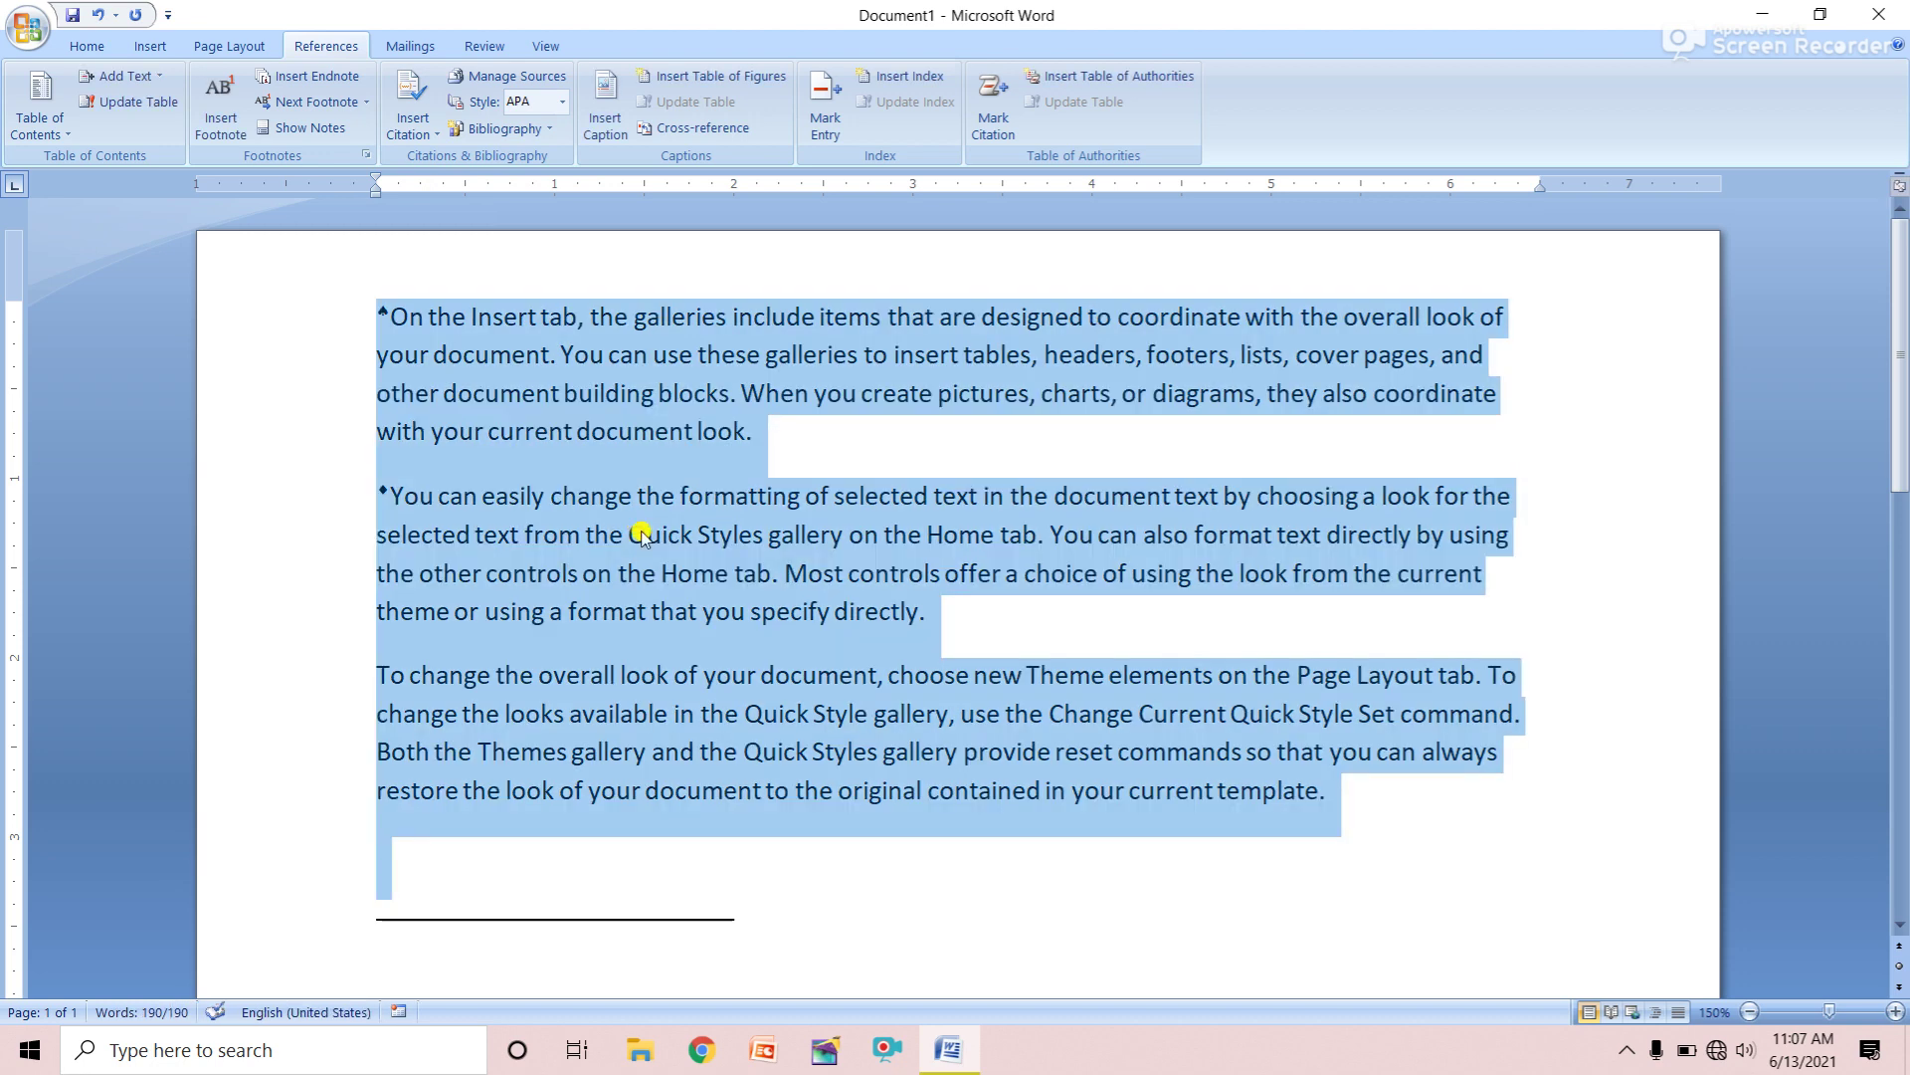
key("Delete")
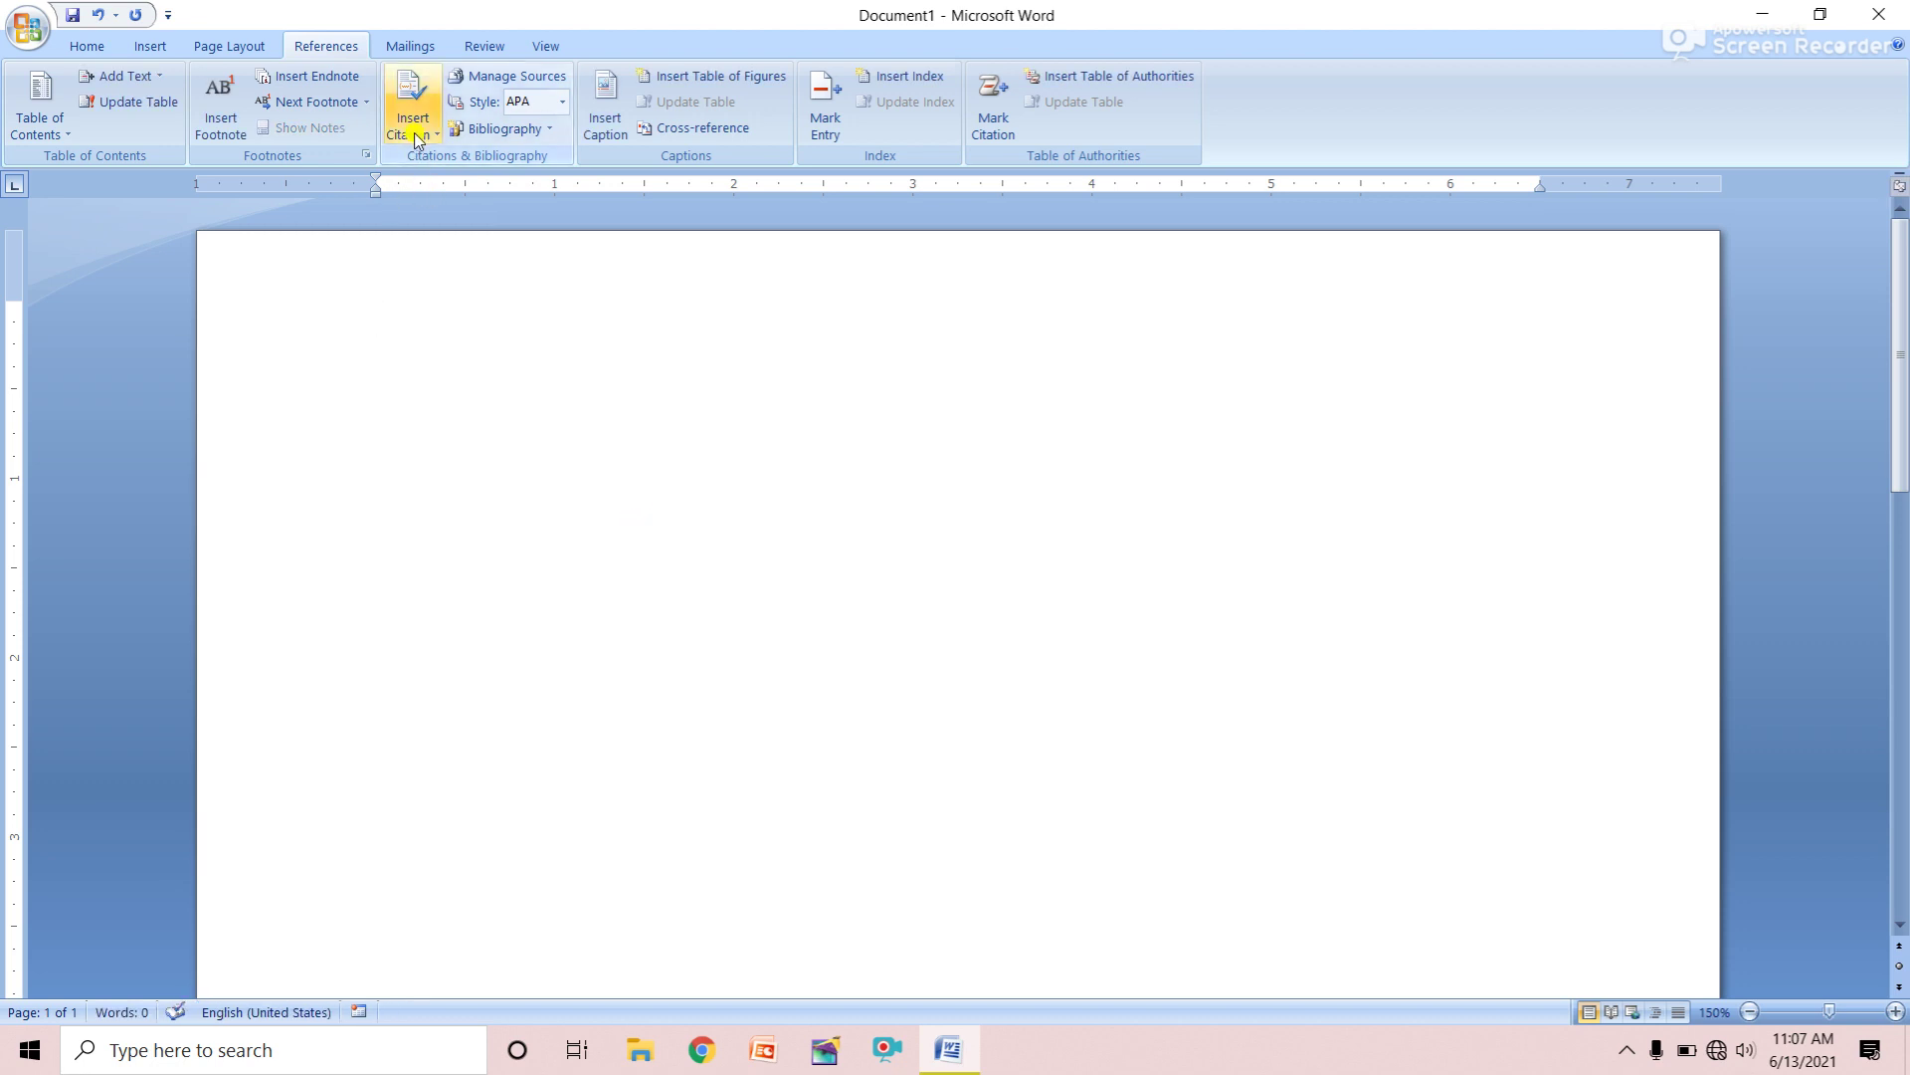
Regenerate three =RAND() paragraphs, select each in turn, and place the cursor before the first
type("=")
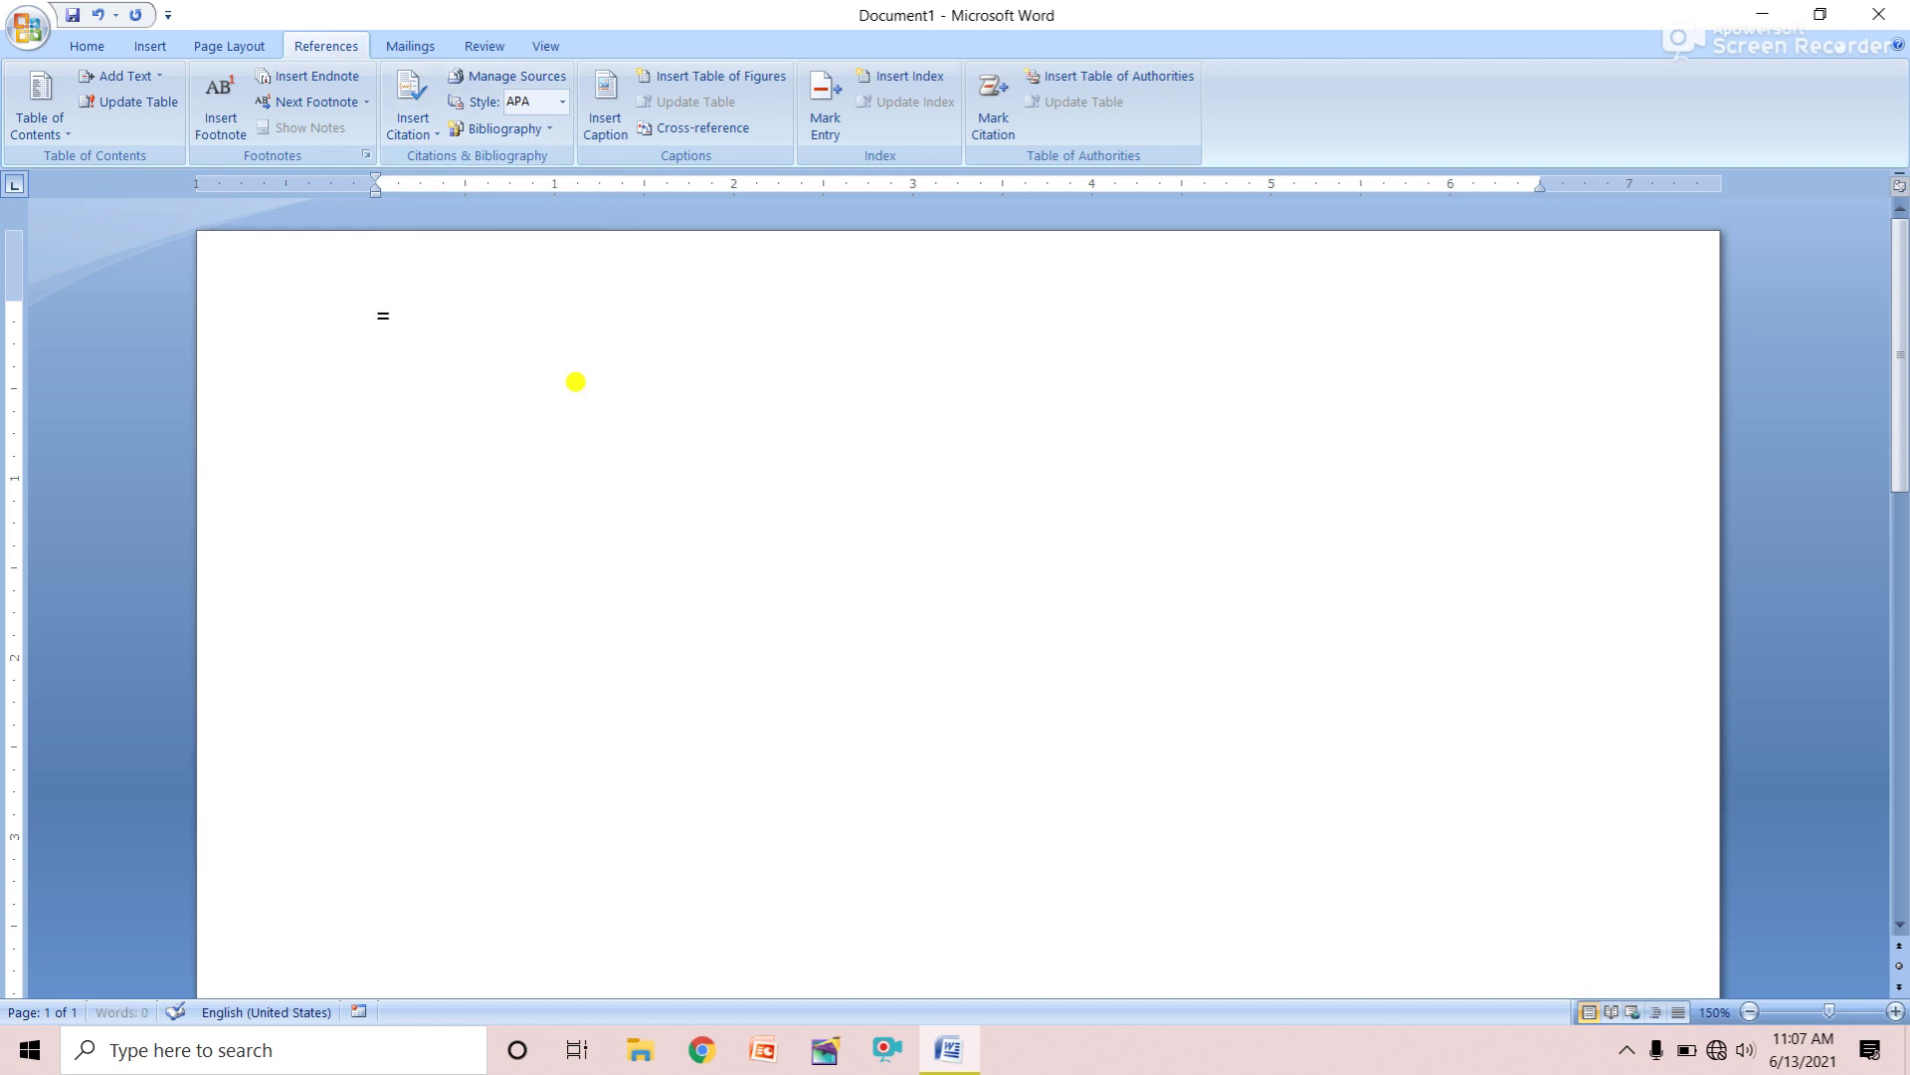
type("RAND")
type("()")
key("Return")
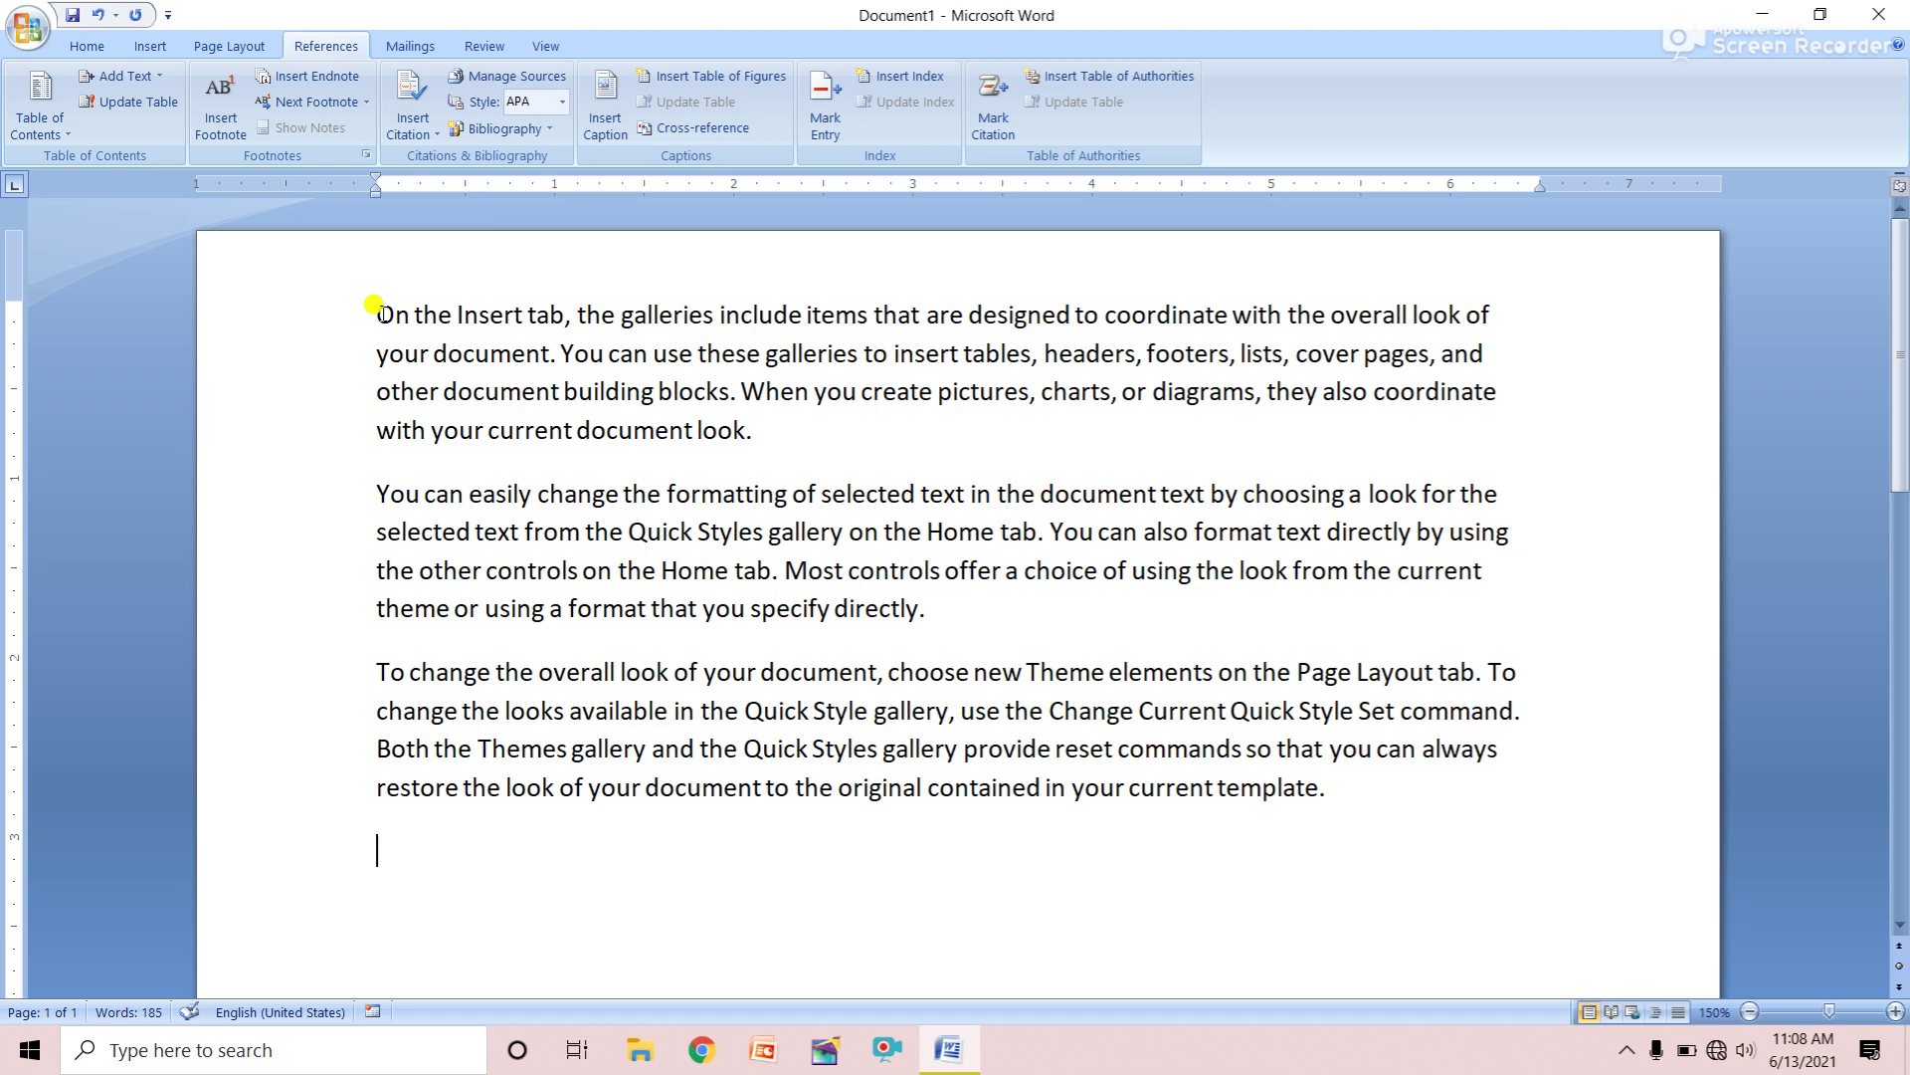
left_click_drag(376, 315, 727, 429)
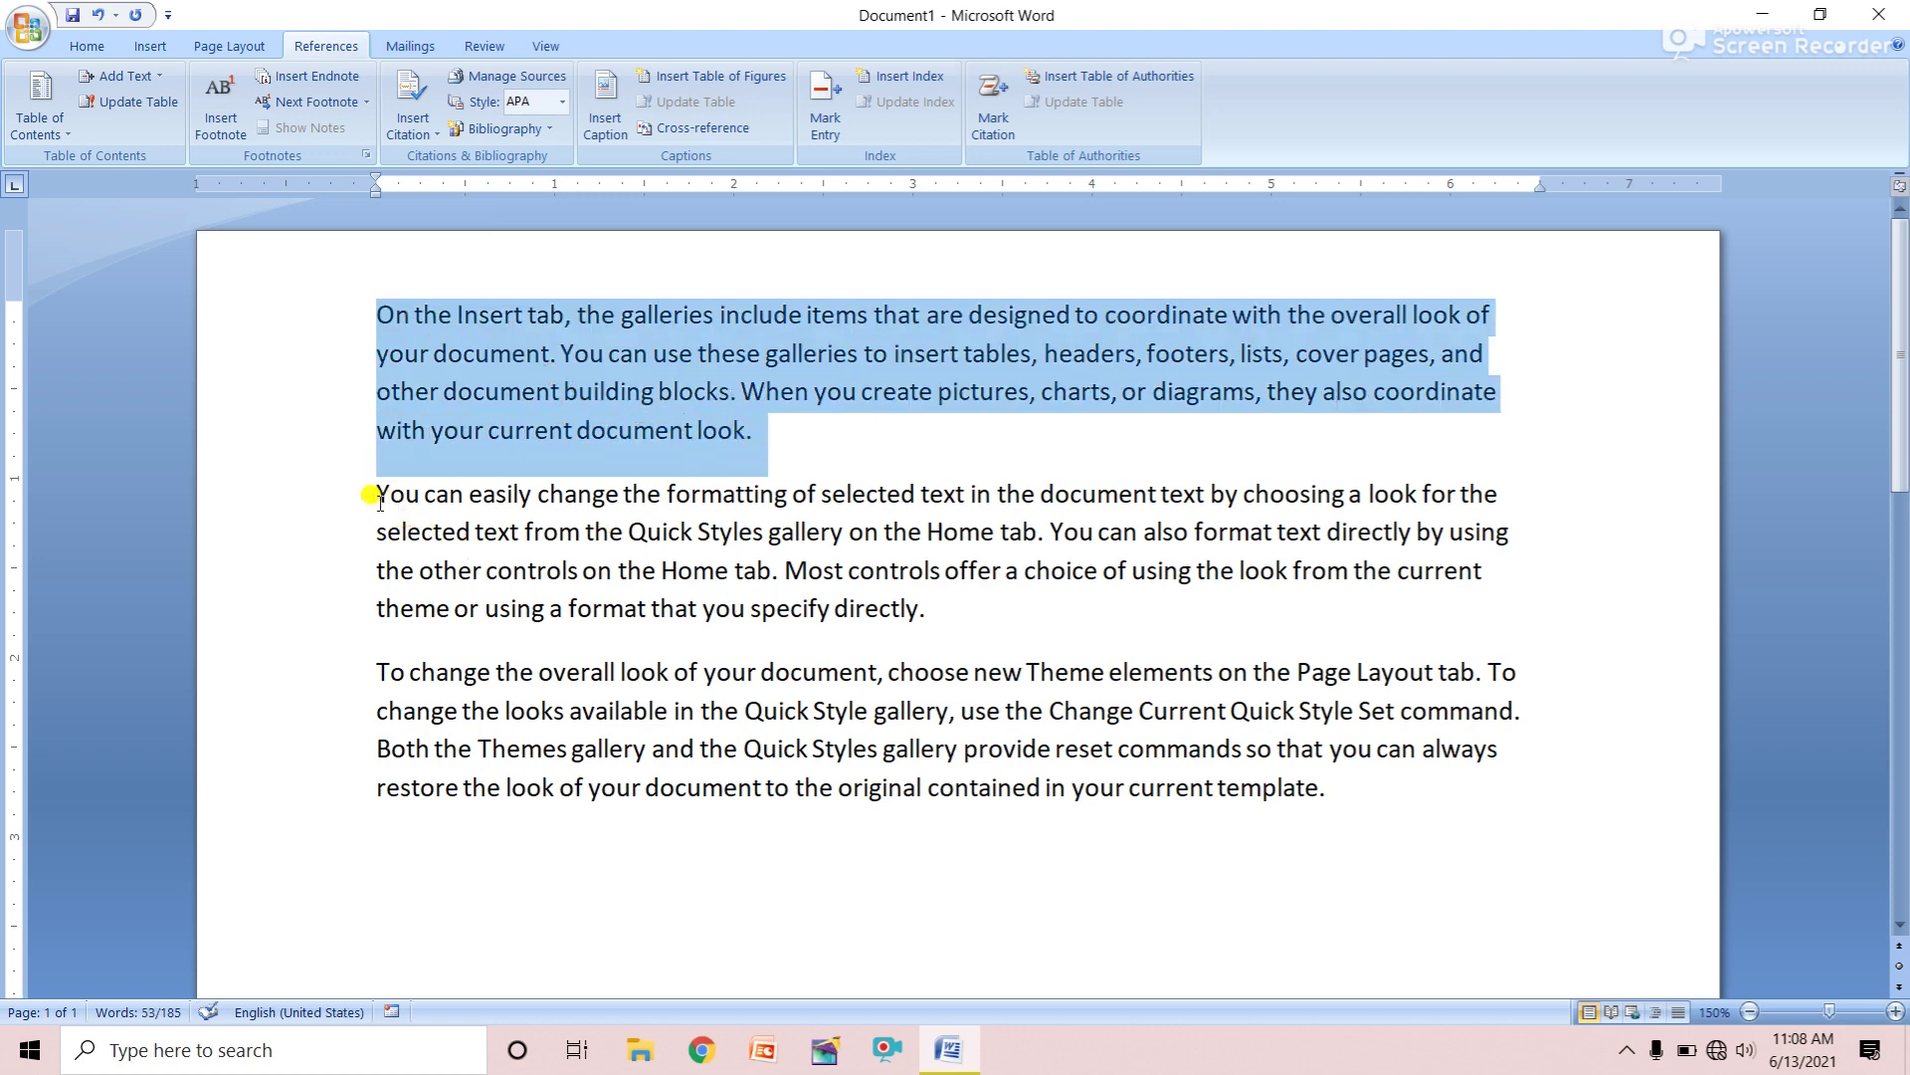
mouse_move(378, 494)
left_mouse_down()
mouse_move(767, 601)
mouse_move(912, 609)
left_mouse_up()
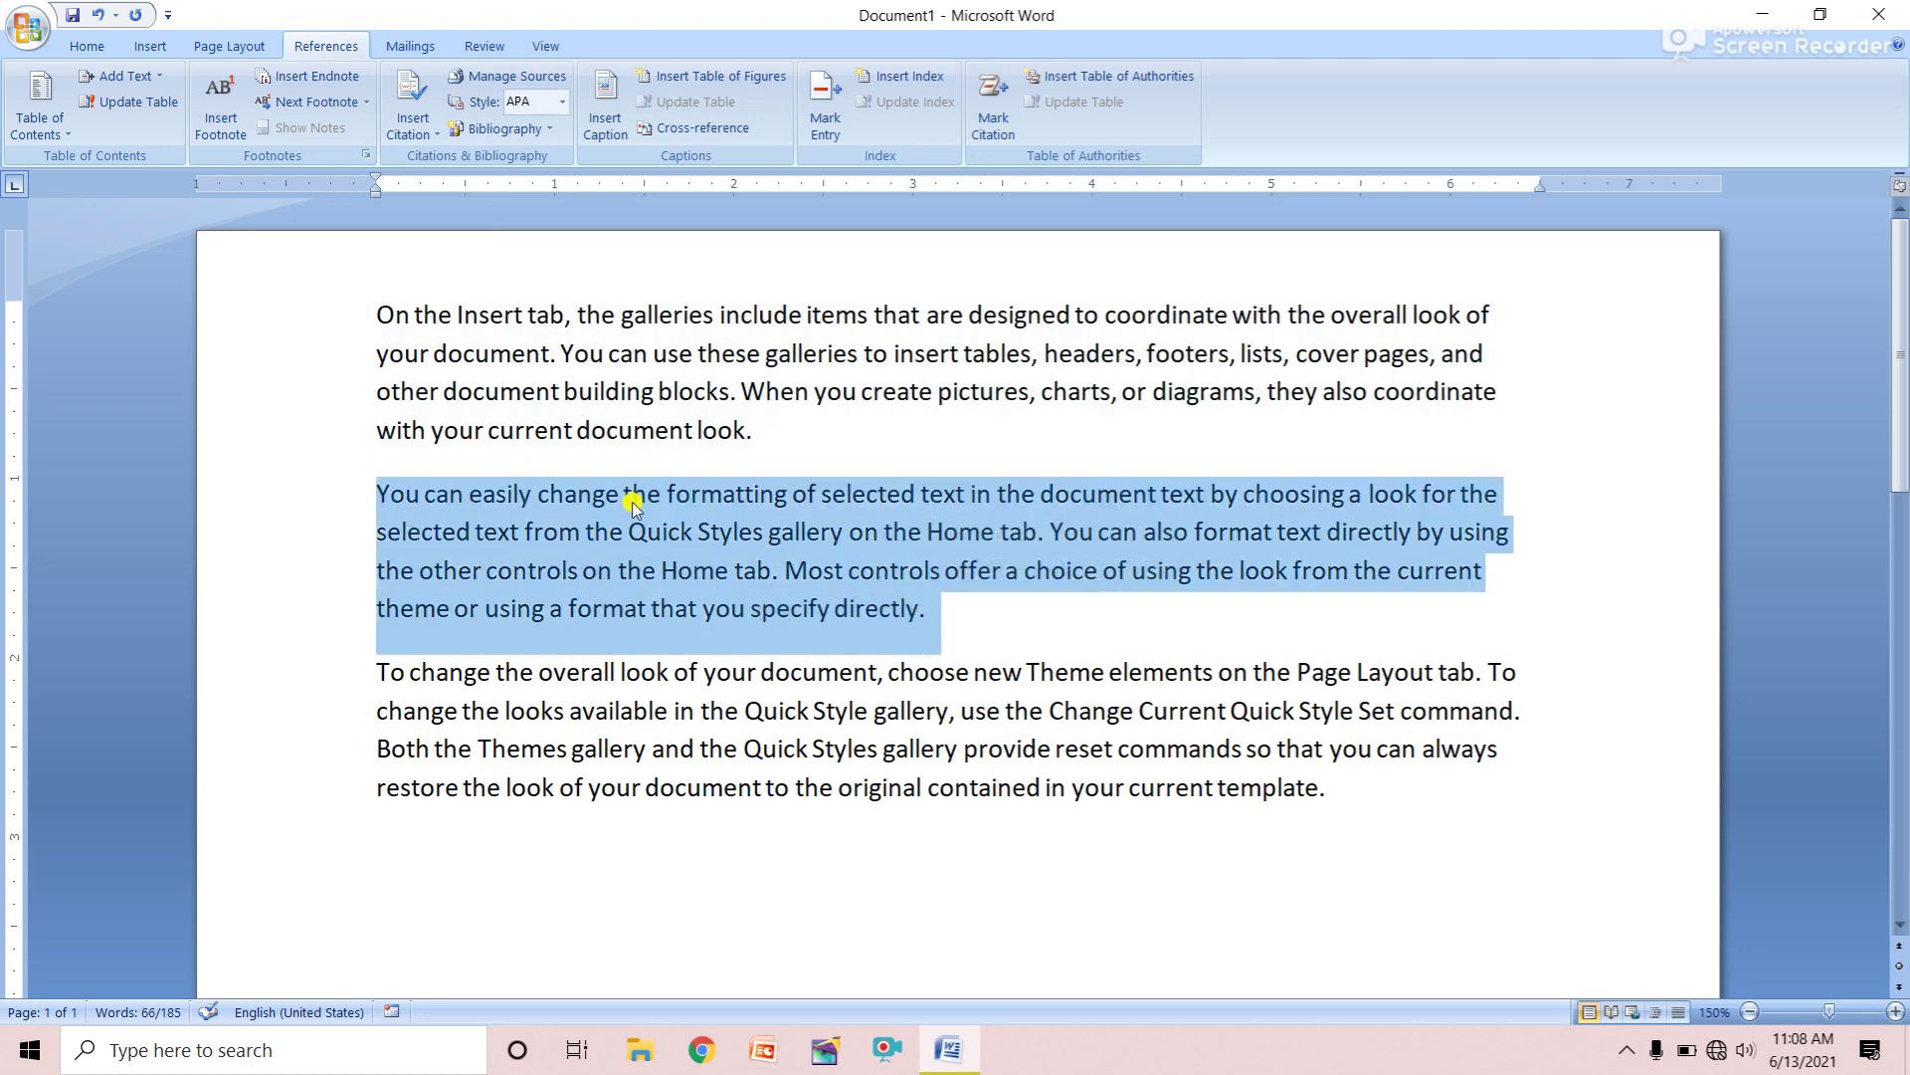
left_click_drag(373, 680, 1000, 768)
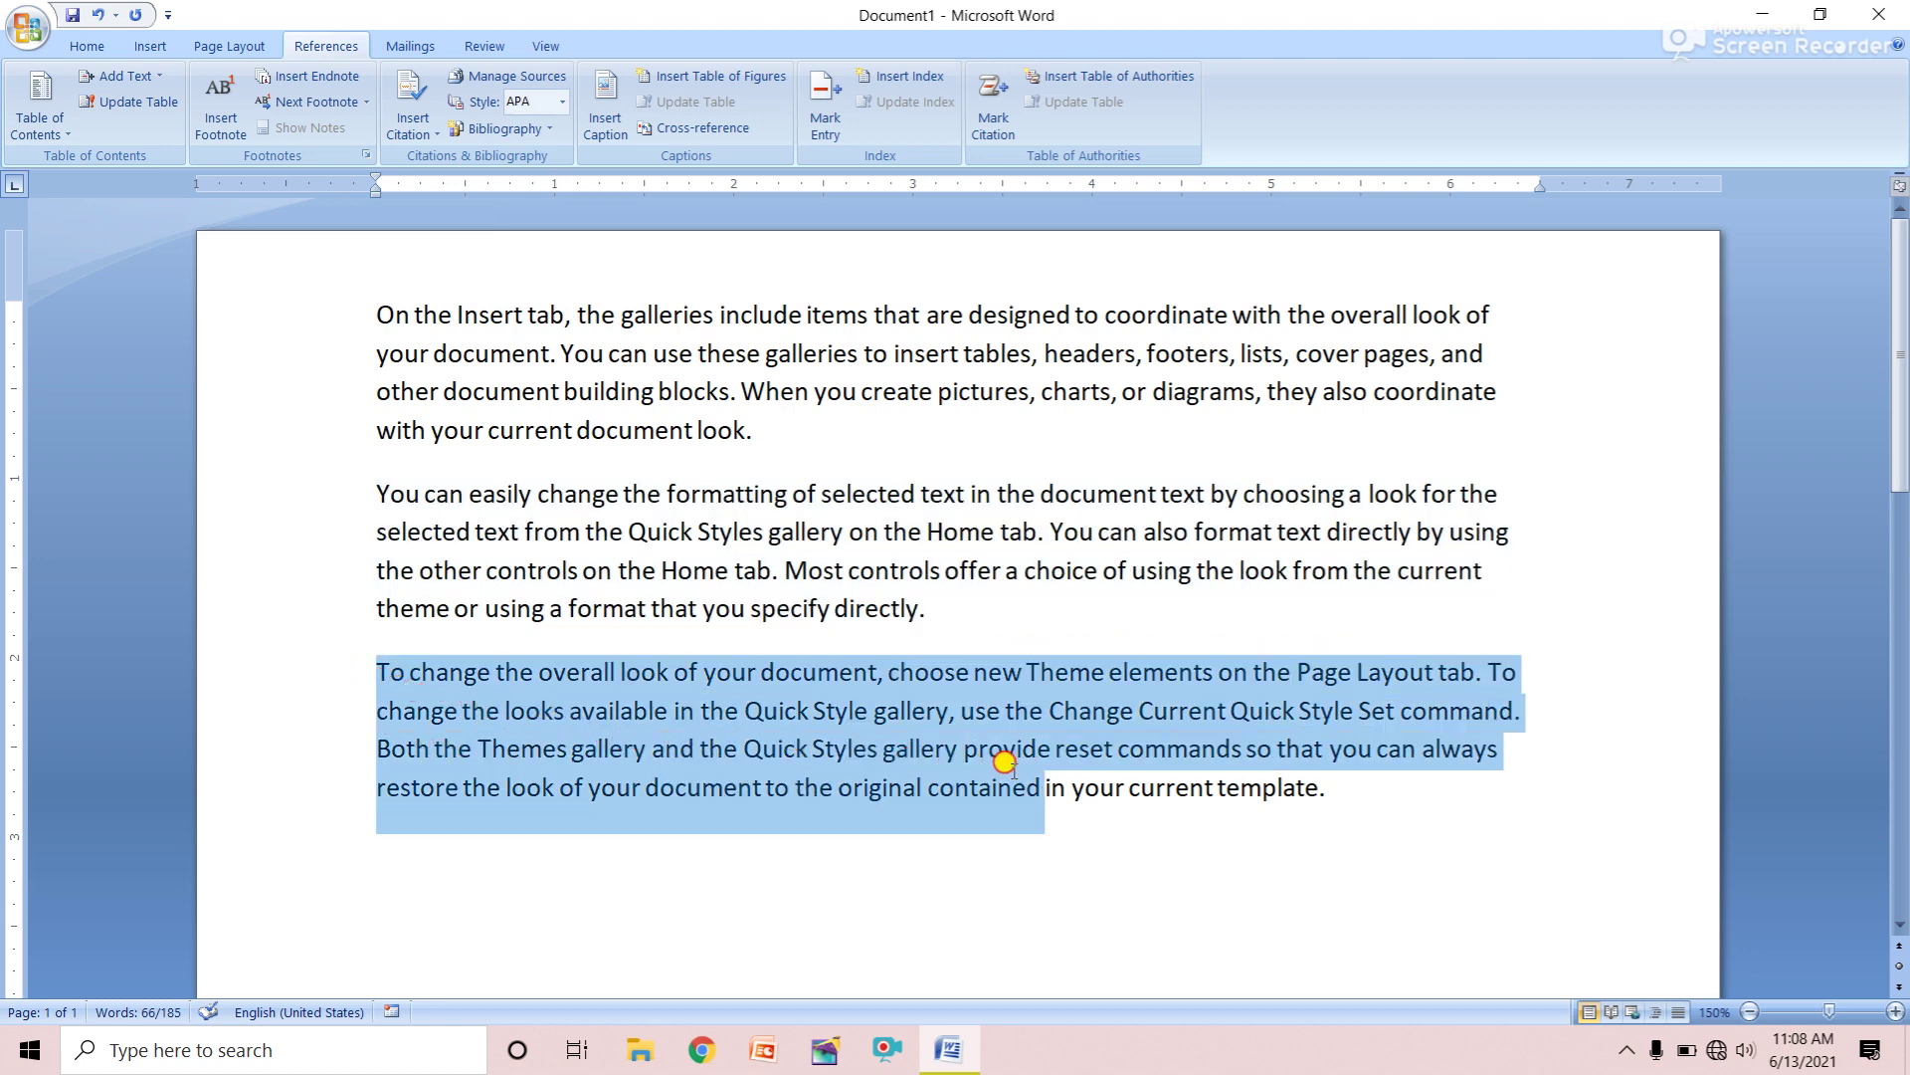
left_click(466, 494)
left_click(474, 356)
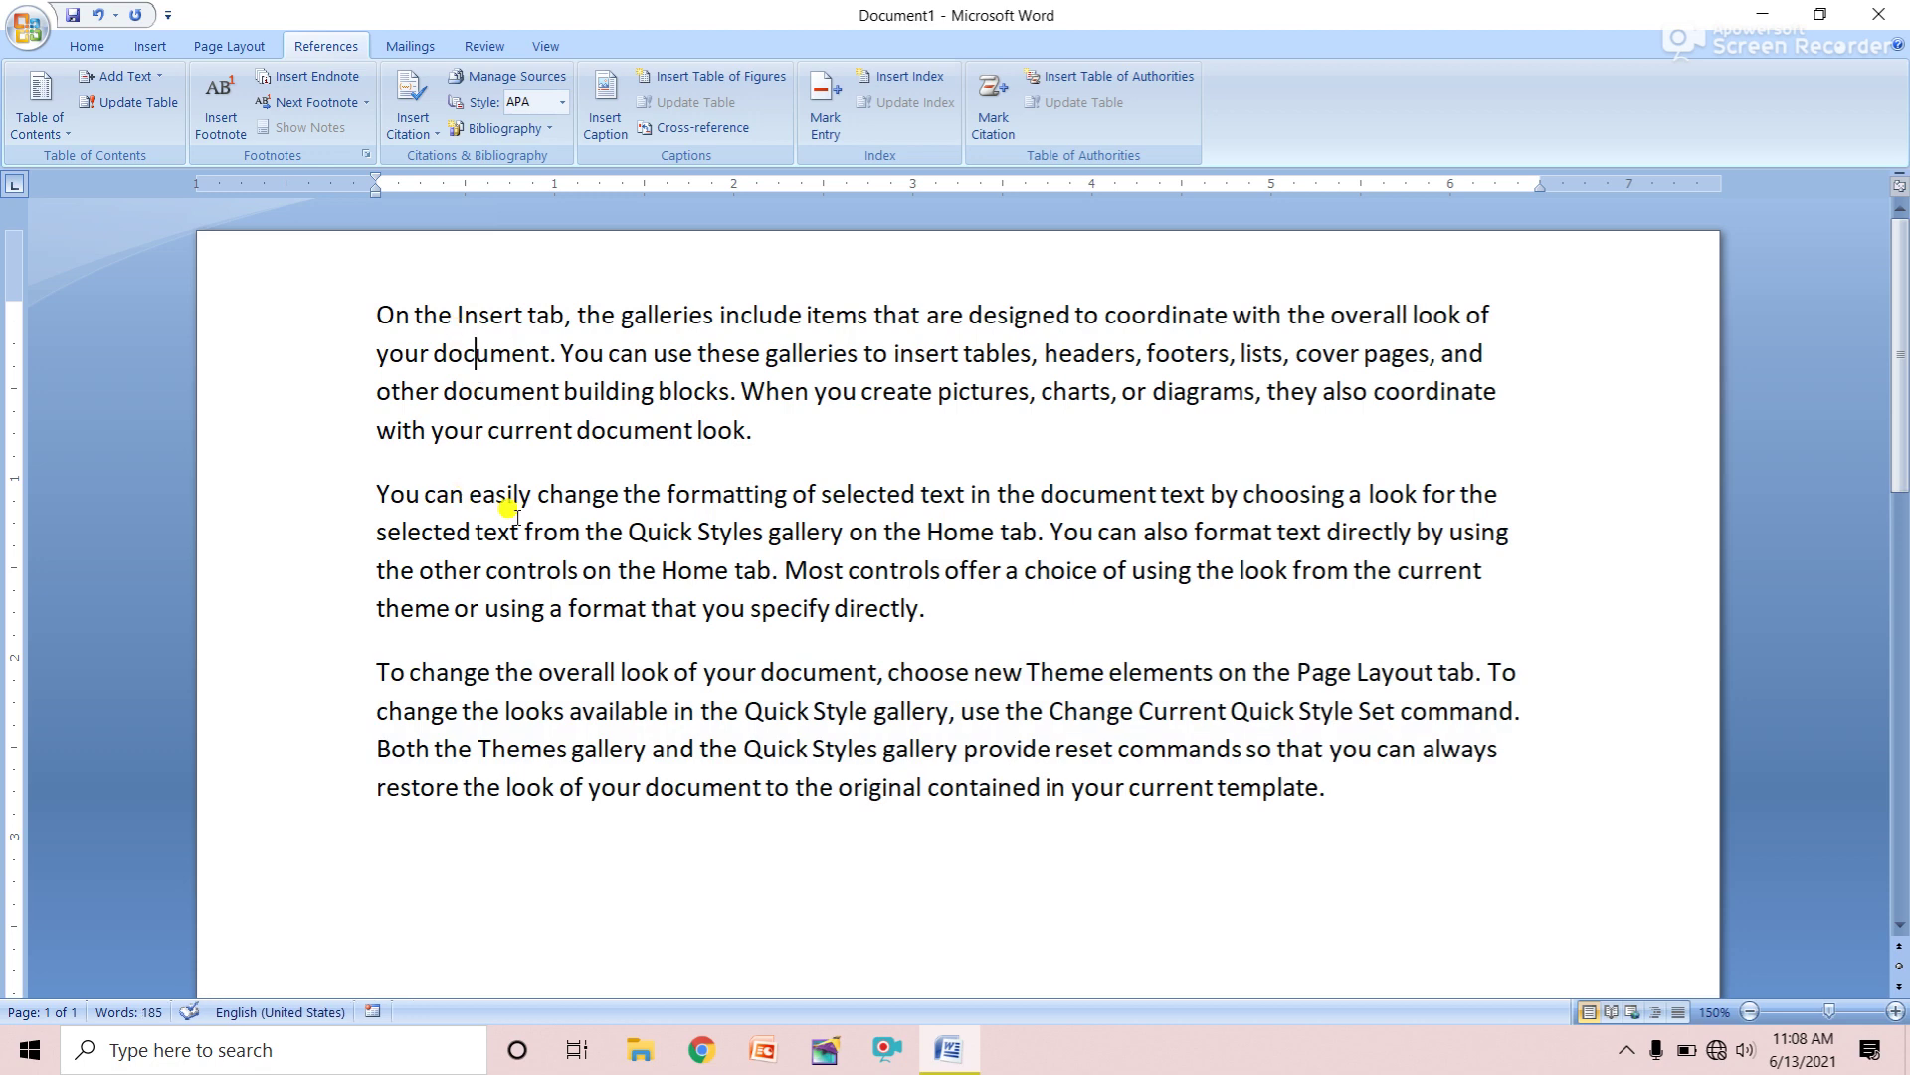
left_click(379, 311)
Add a new book source with the author's name, title ROSE and year 2010
left_click(429, 139)
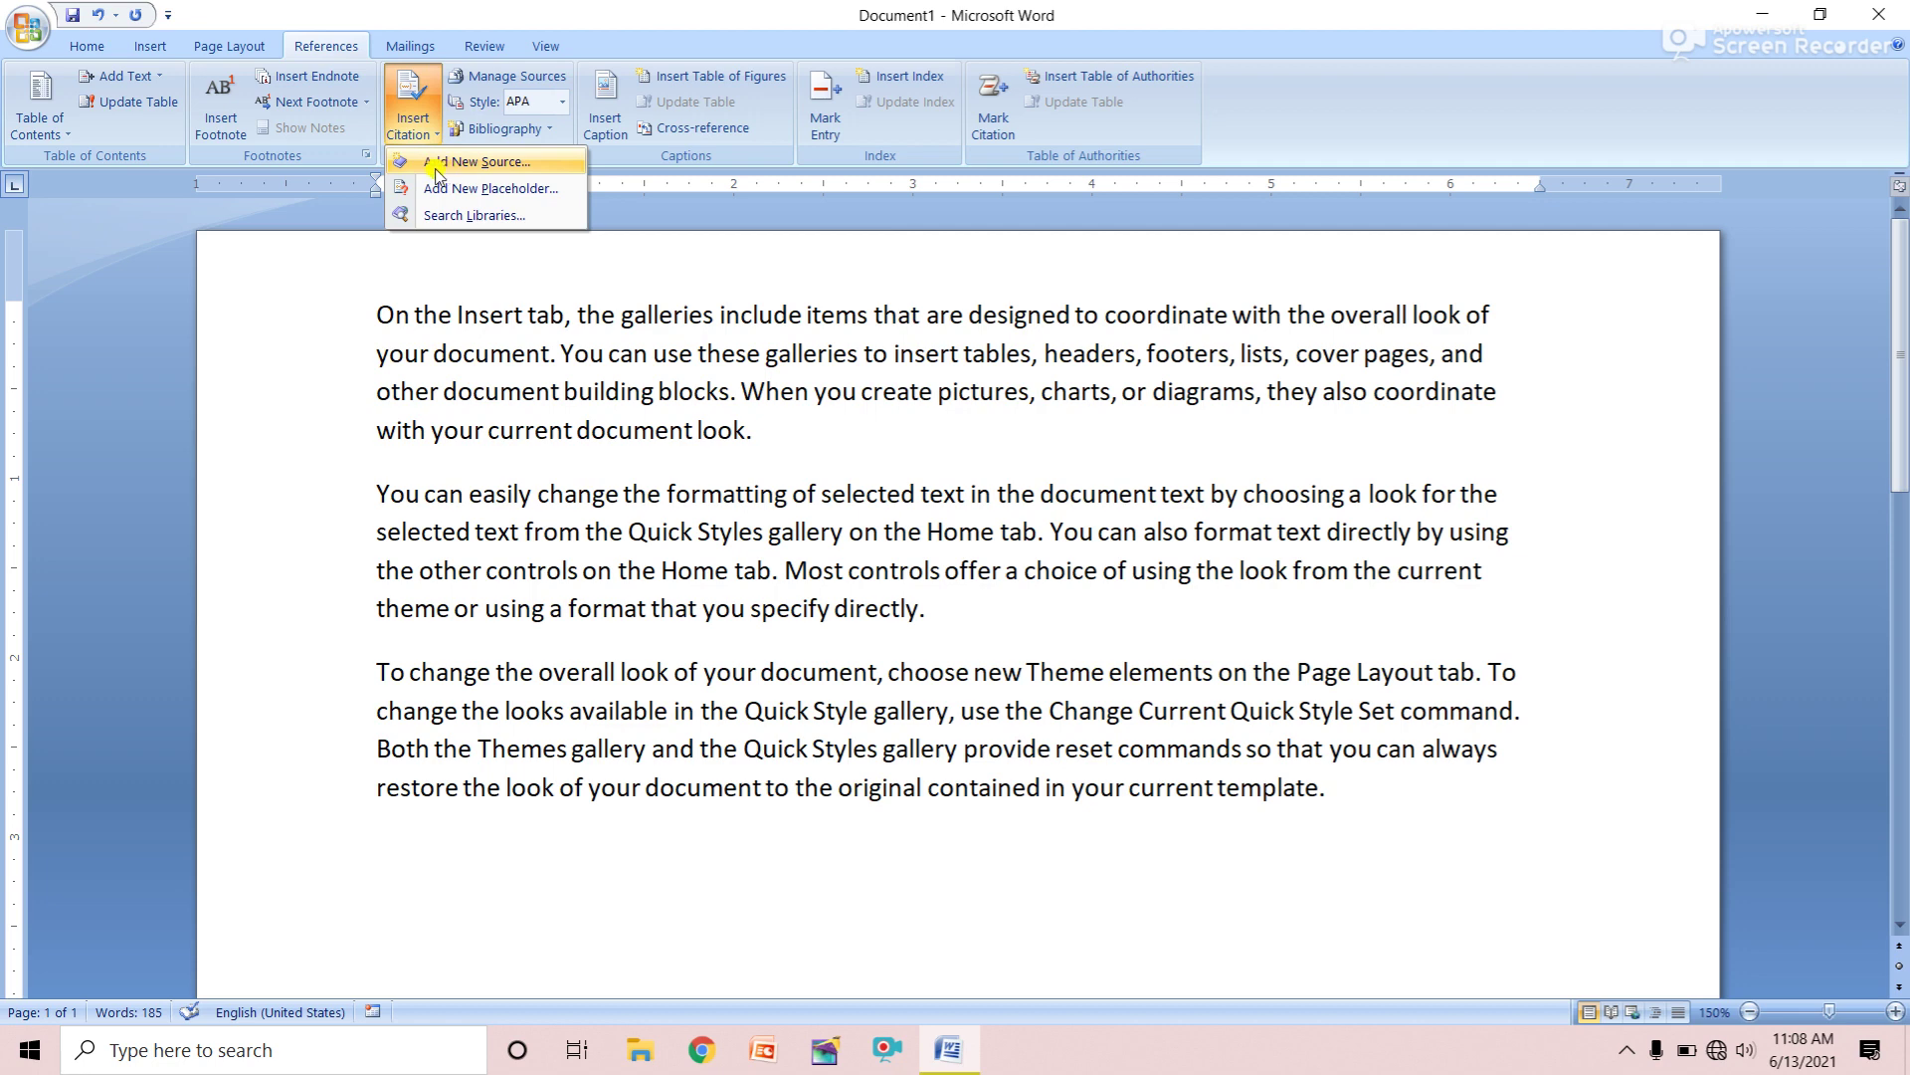
left_click(481, 165)
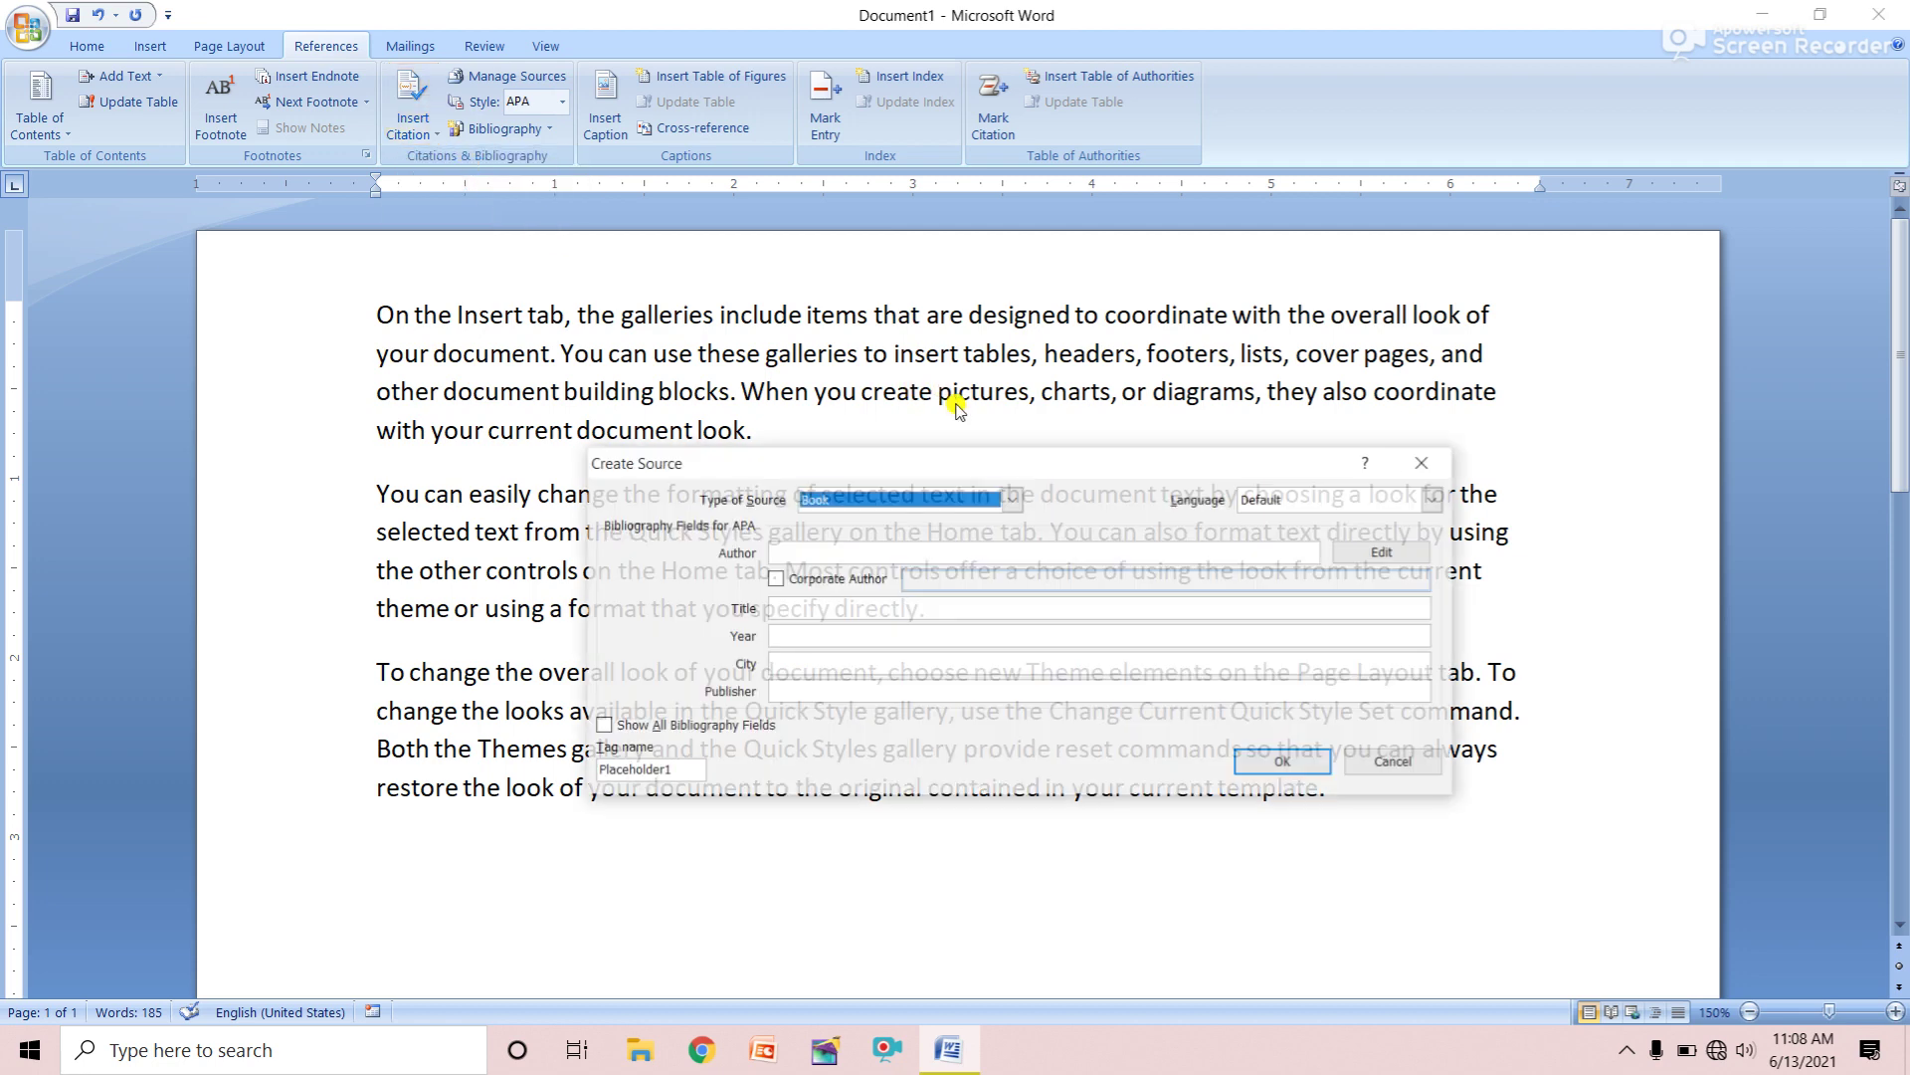
left_click_drag(849, 465, 889, 235)
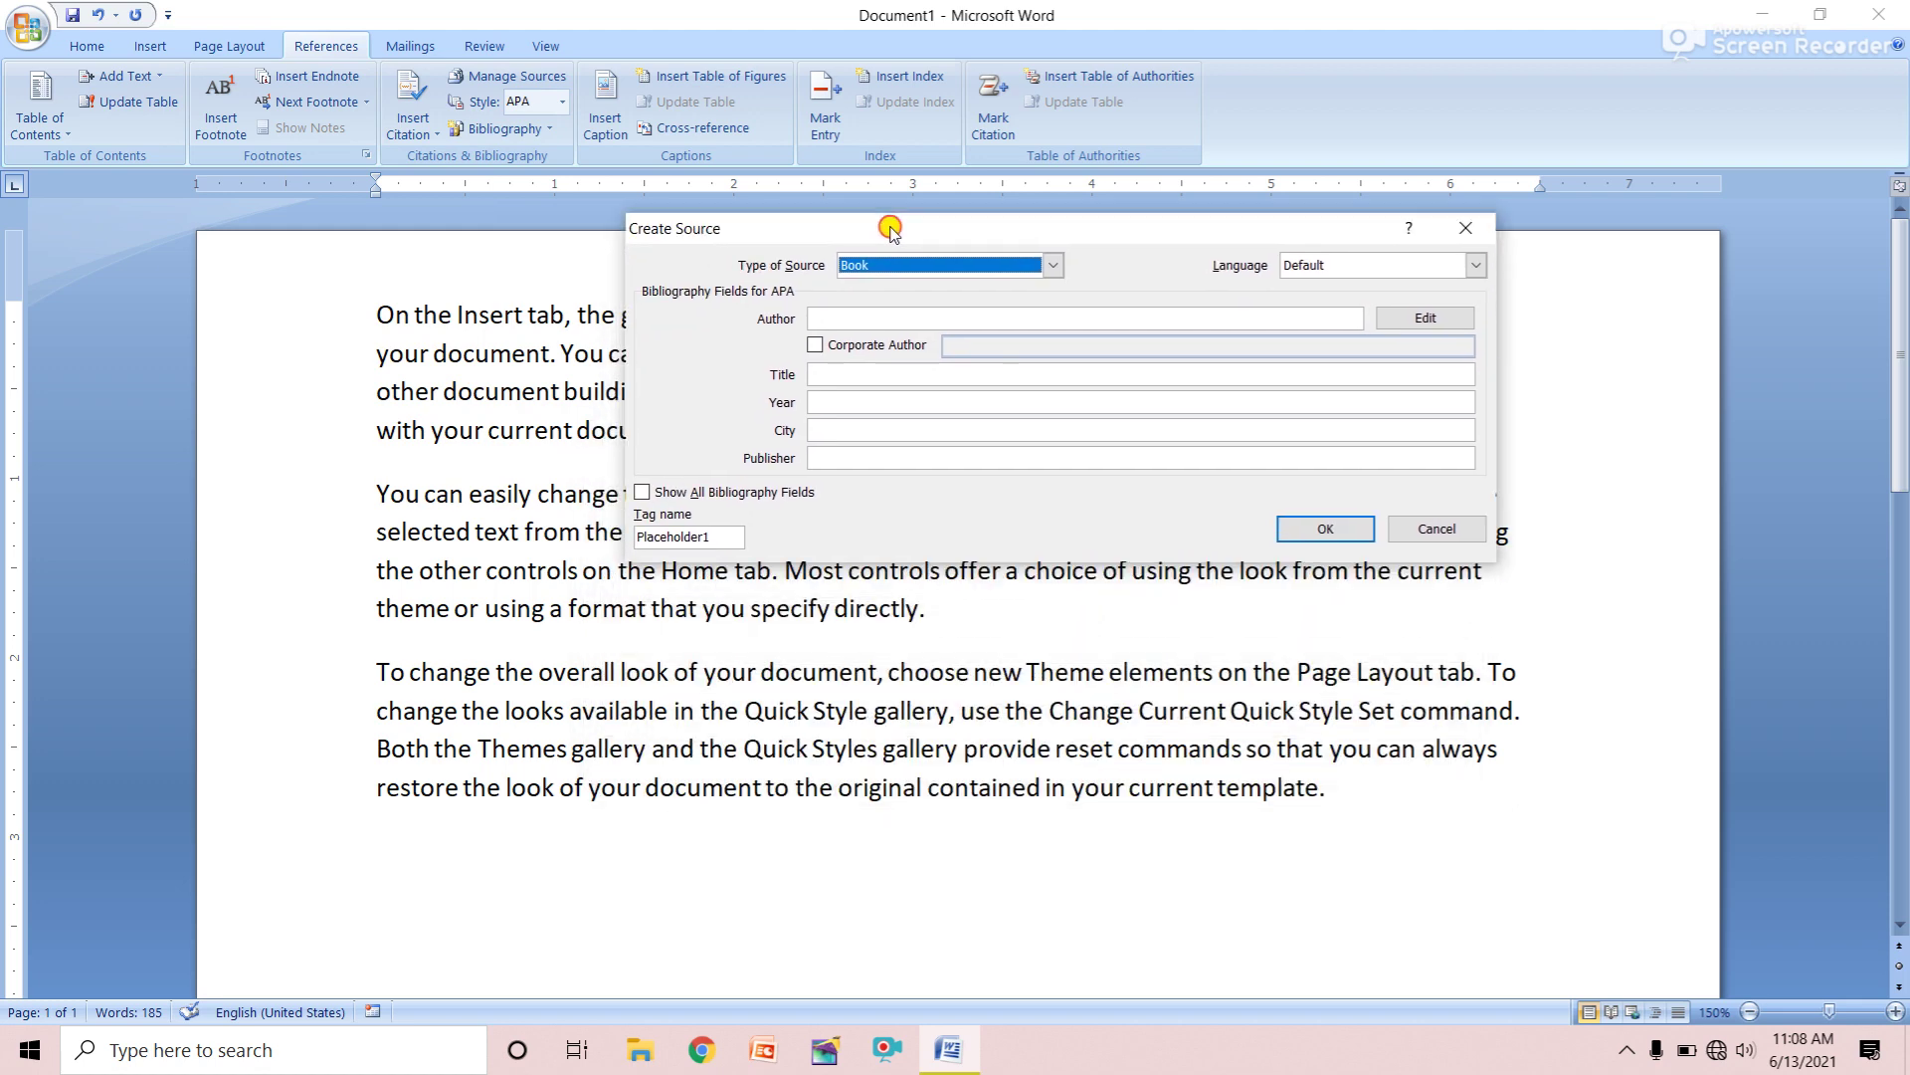
left_click(820, 323)
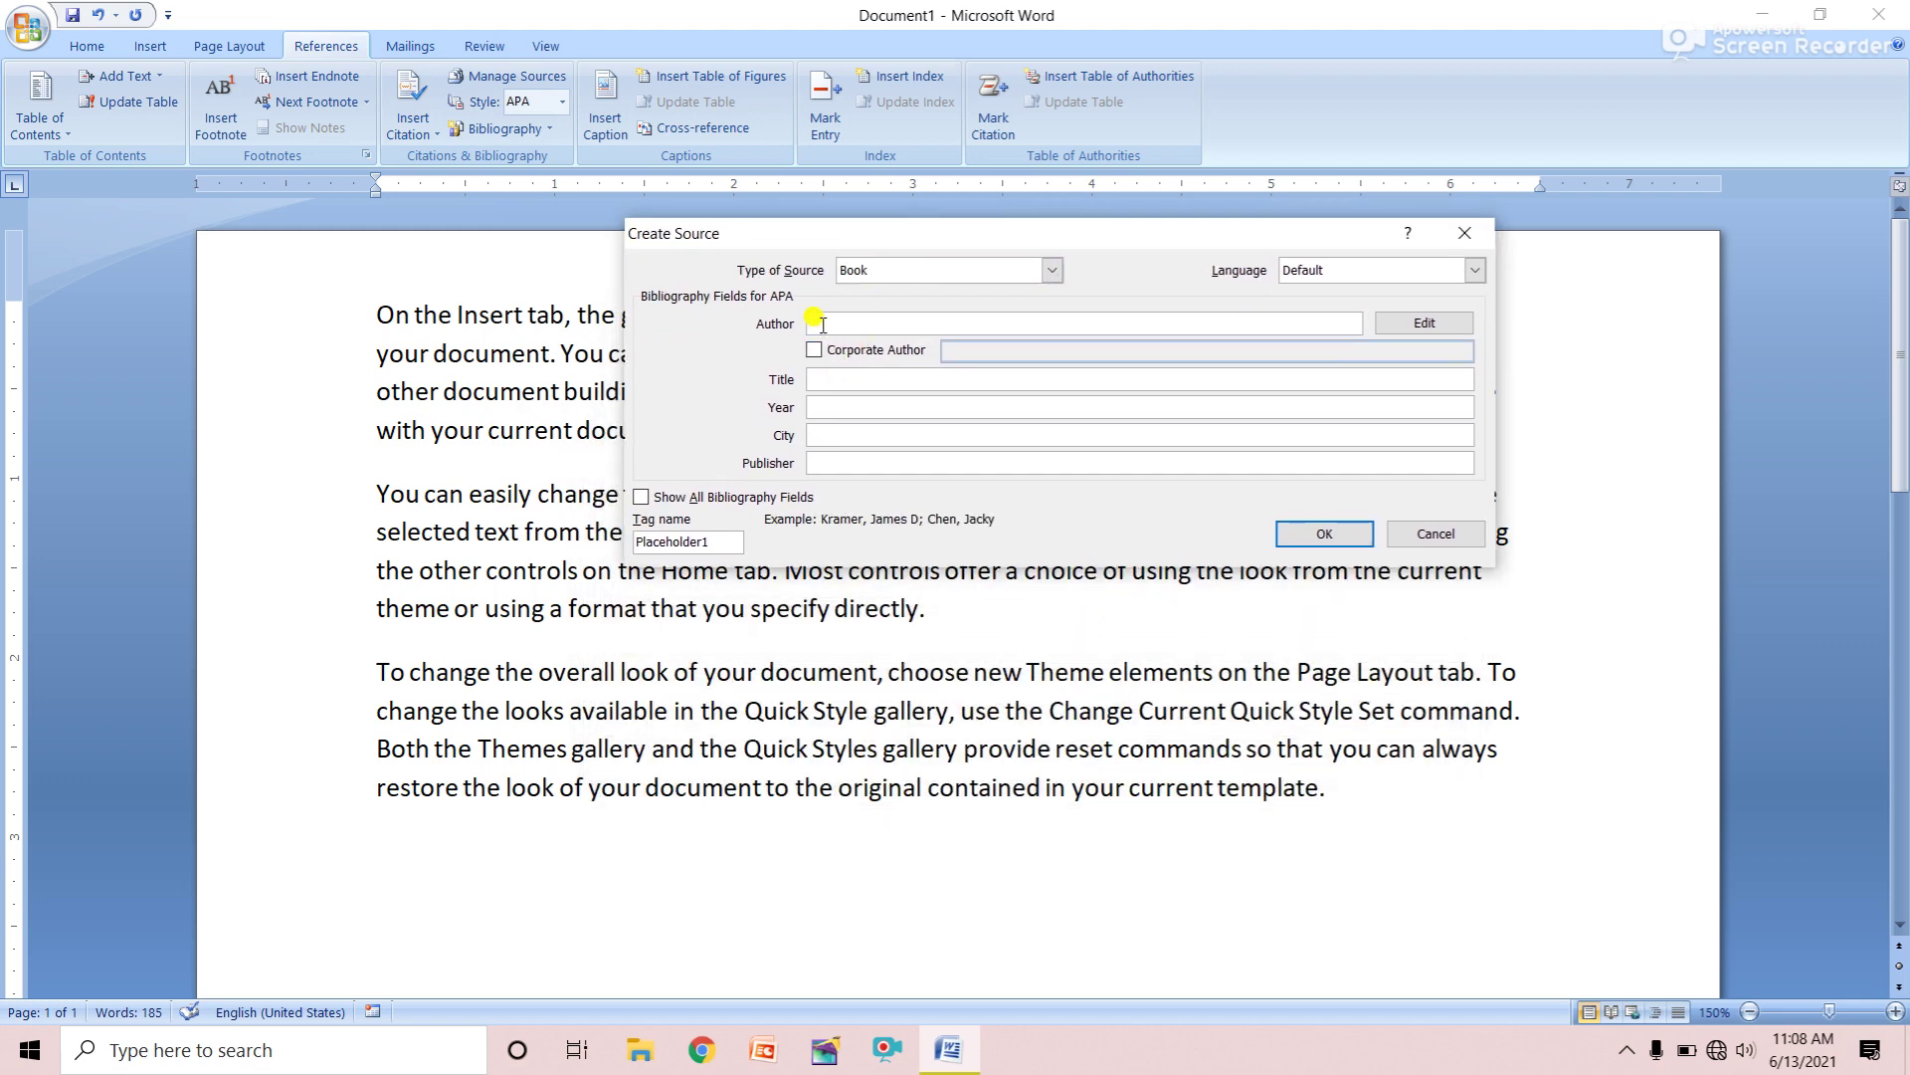
type("SUR")
type("AJ")
left_click(834, 379)
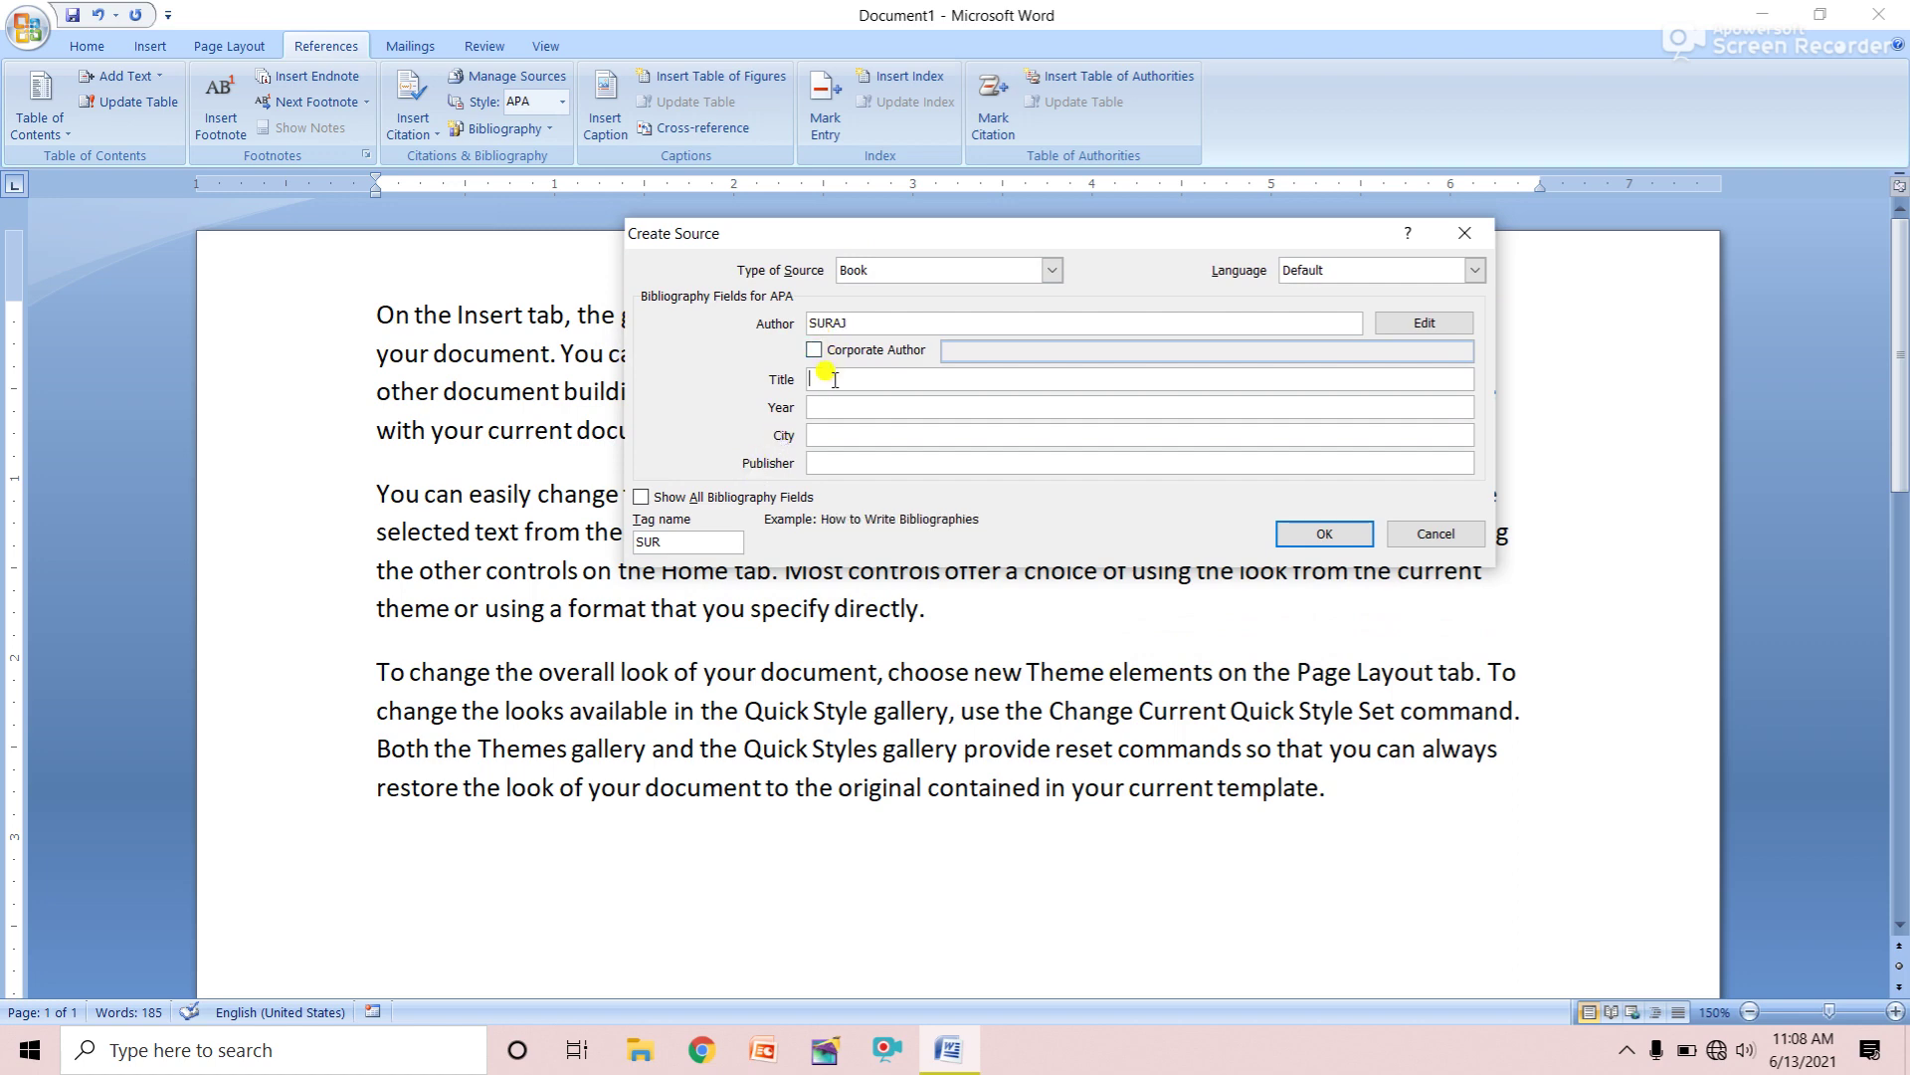
type("ROSE")
left_click(835, 403)
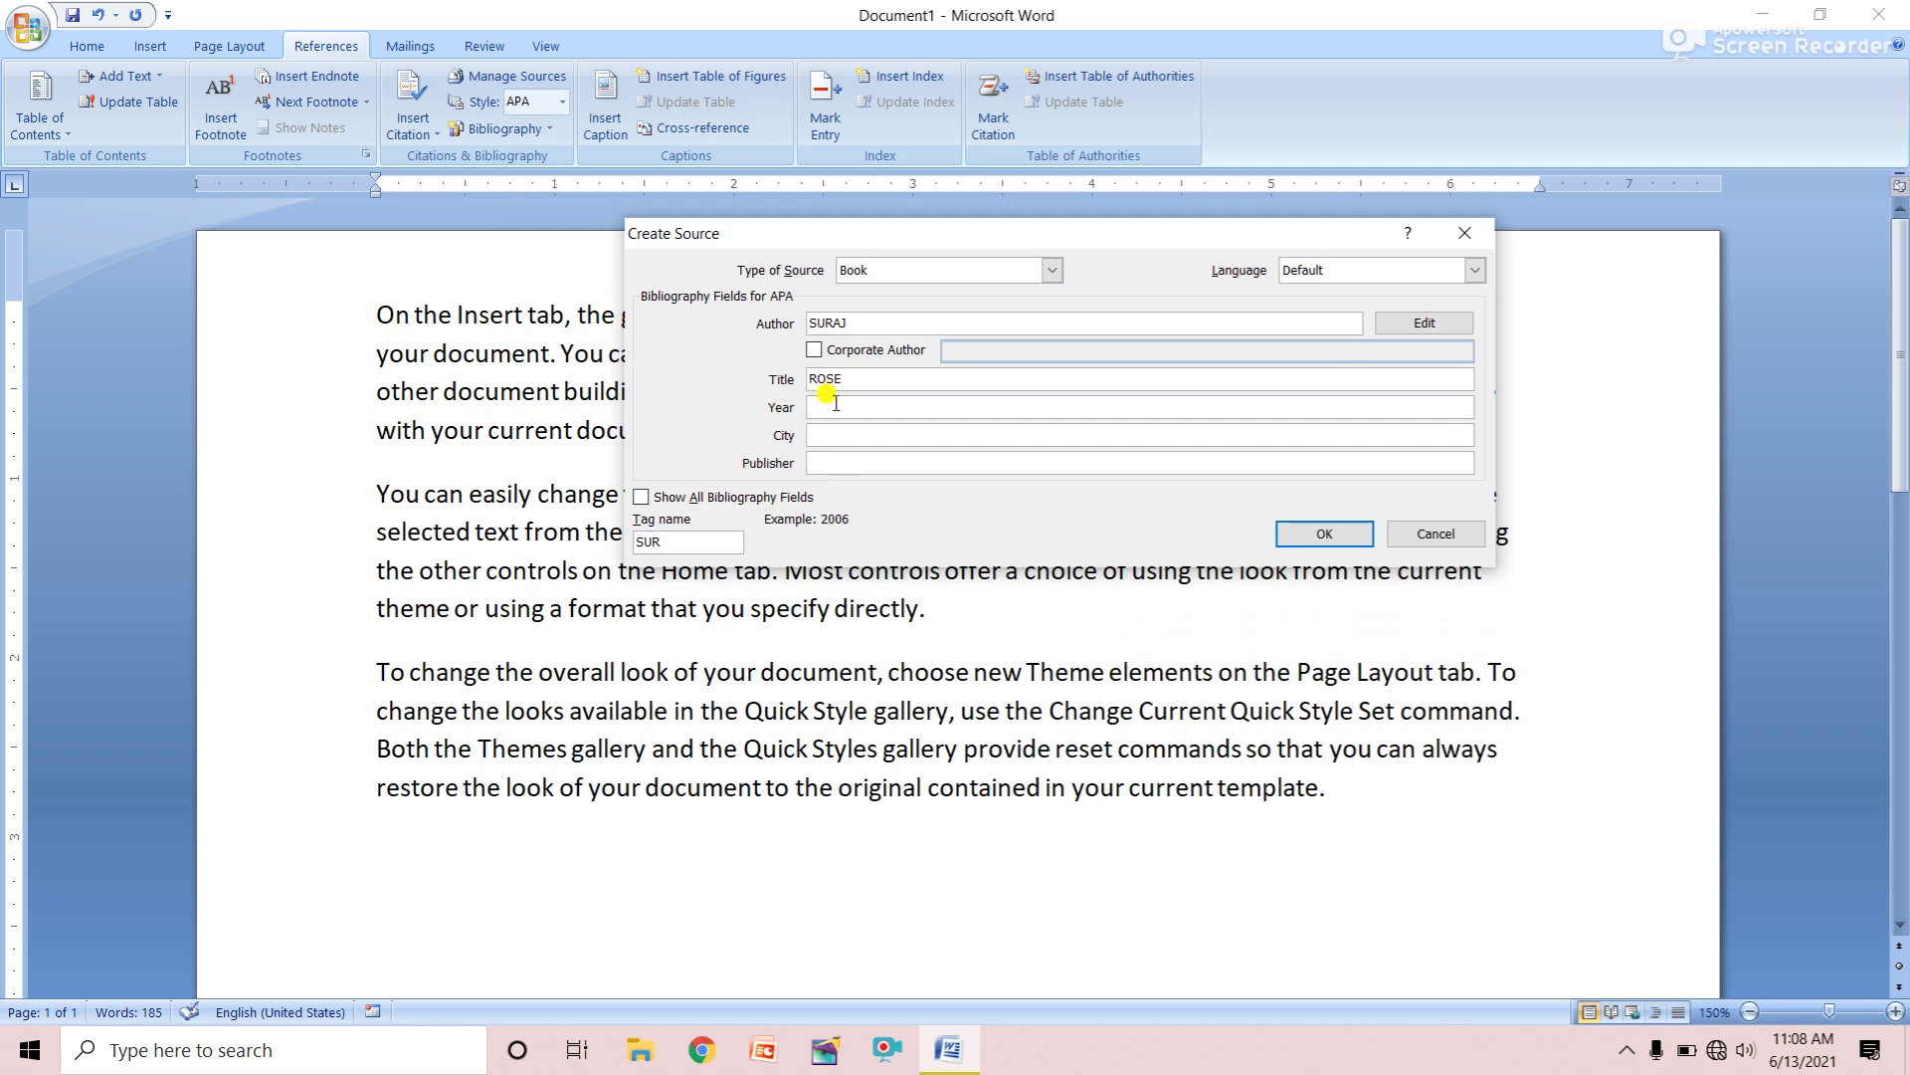
type("2010")
Finish the source with city LATEHAR and publisher AMBITION PUBLICATION, inserting its citation
left_click(858, 435)
type("LAT")
type("EHA")
type("R")
left_click(863, 461)
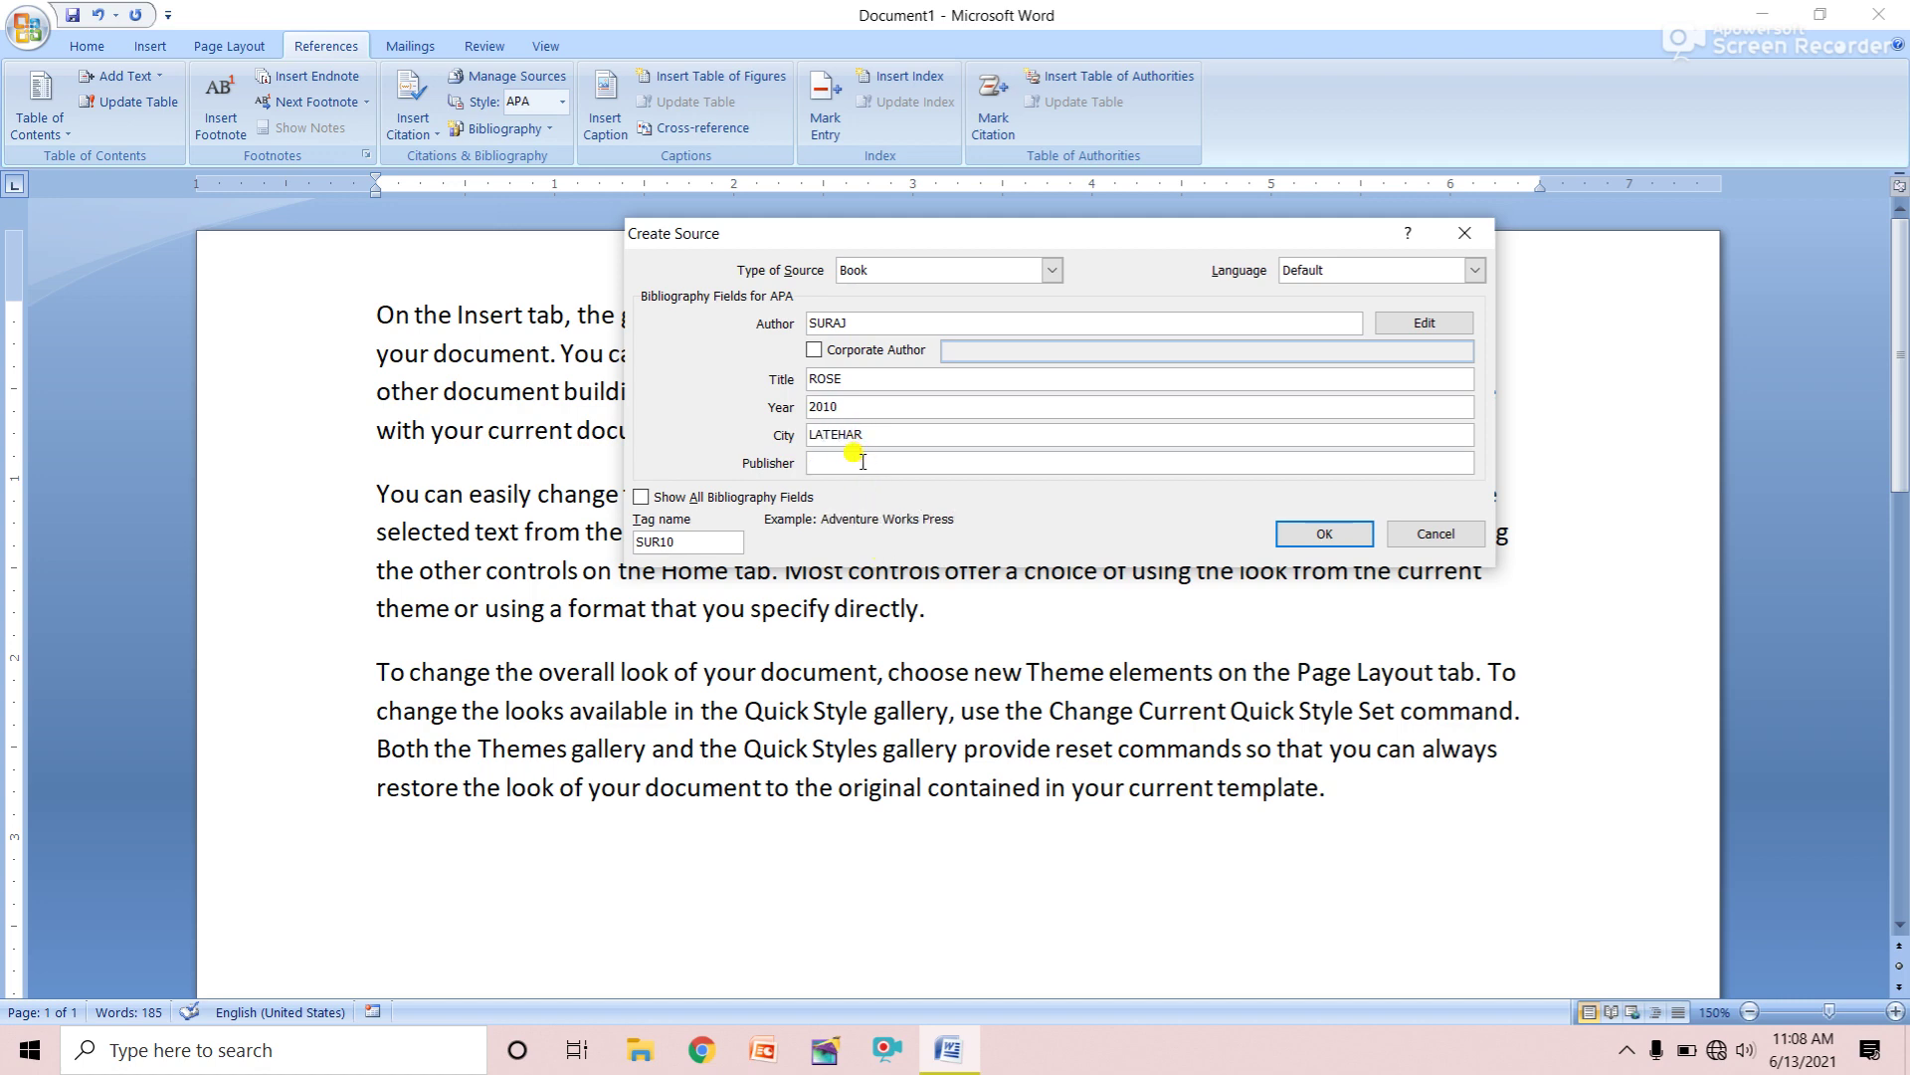
type("AMBI")
type("TION")
type(" PUBLI")
type("CATIO")
type("N")
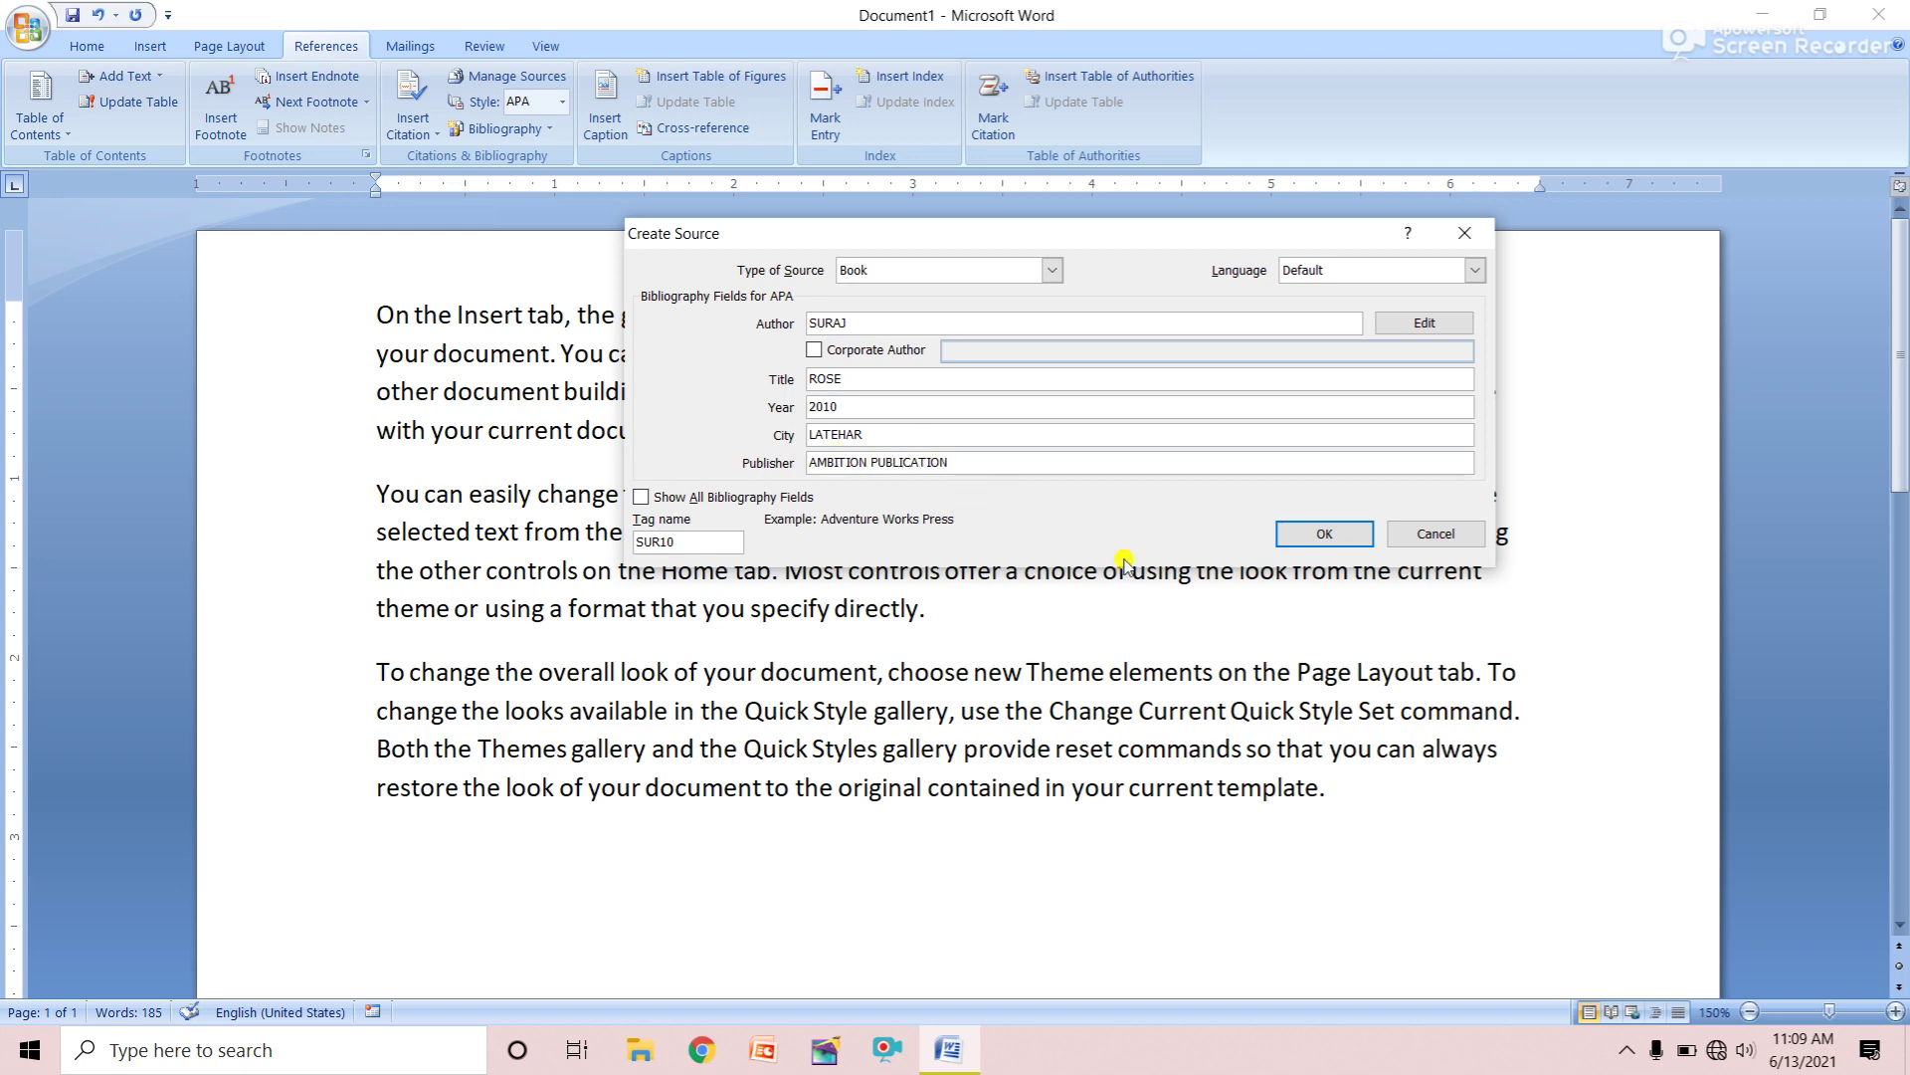
left_click(1324, 535)
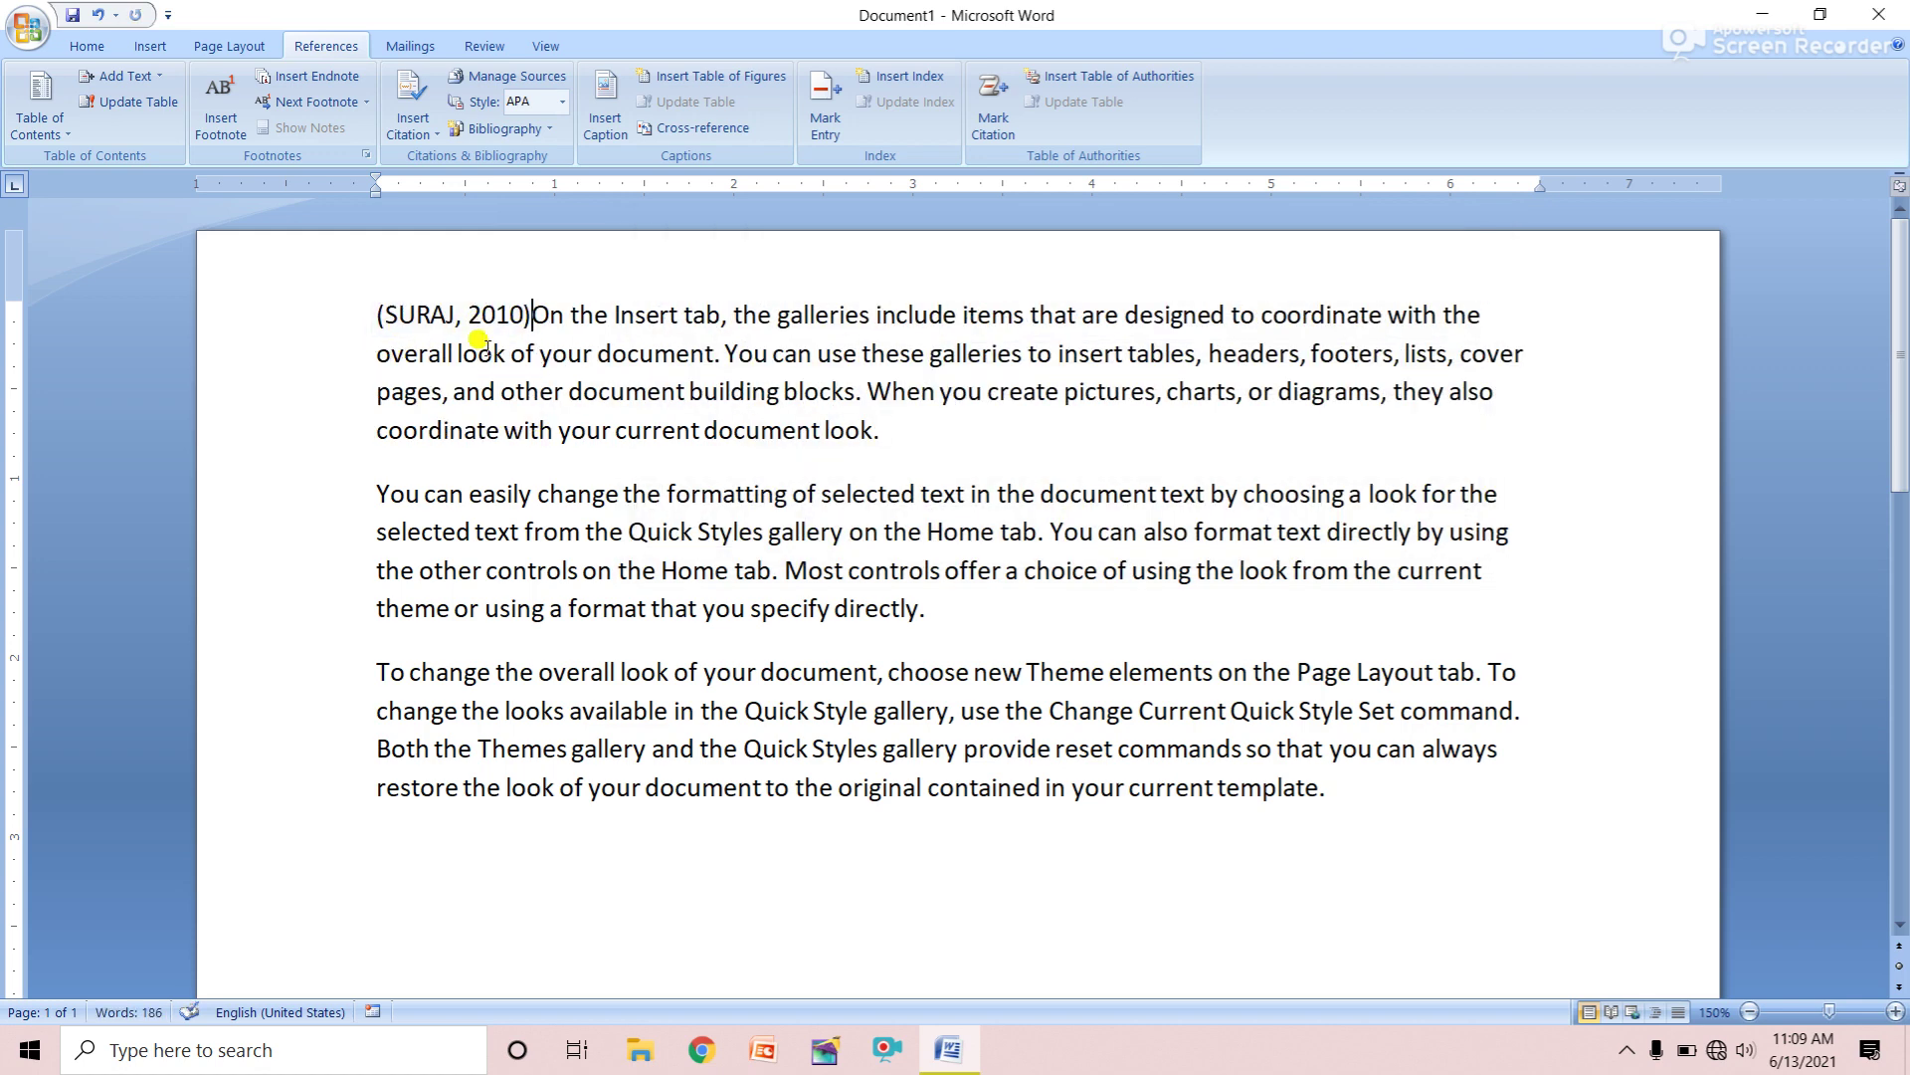
left_click(376, 495)
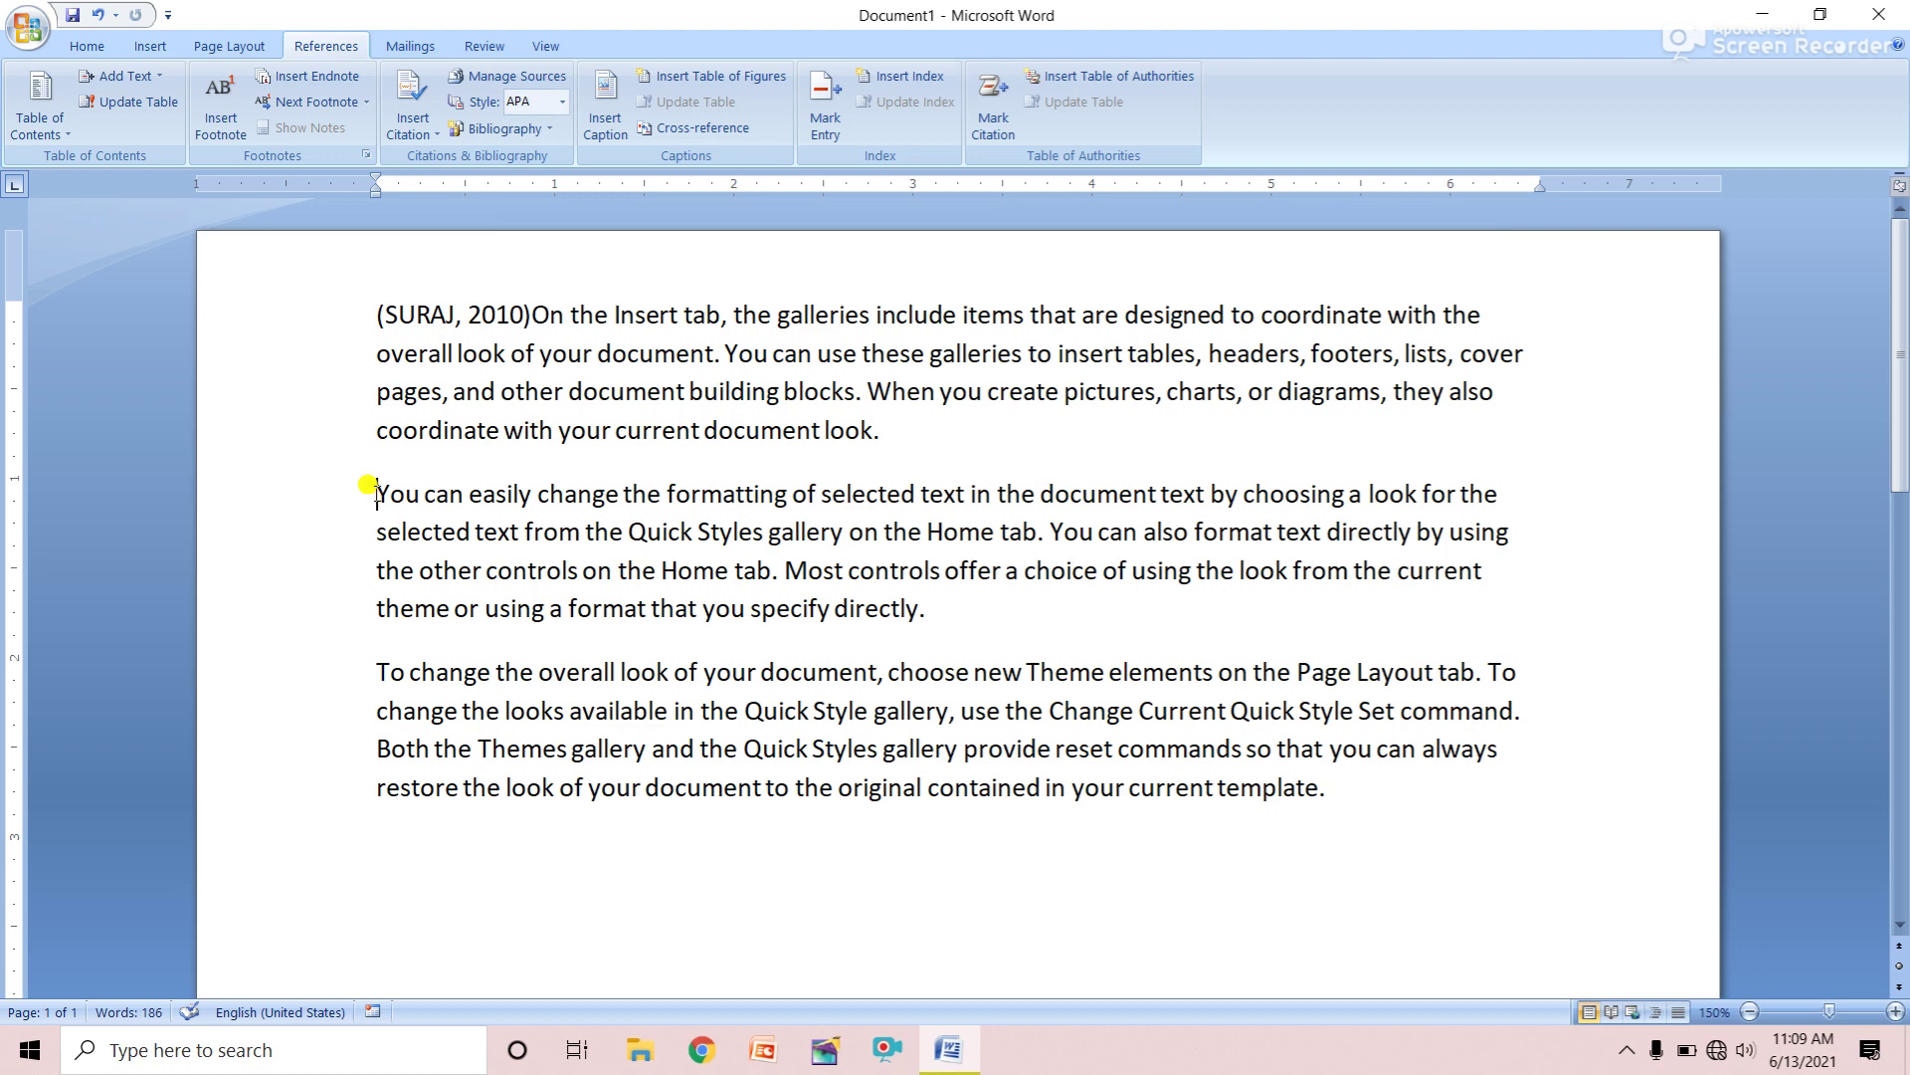
Start another new book source with the author's name and title COMPUTER
left_click(434, 134)
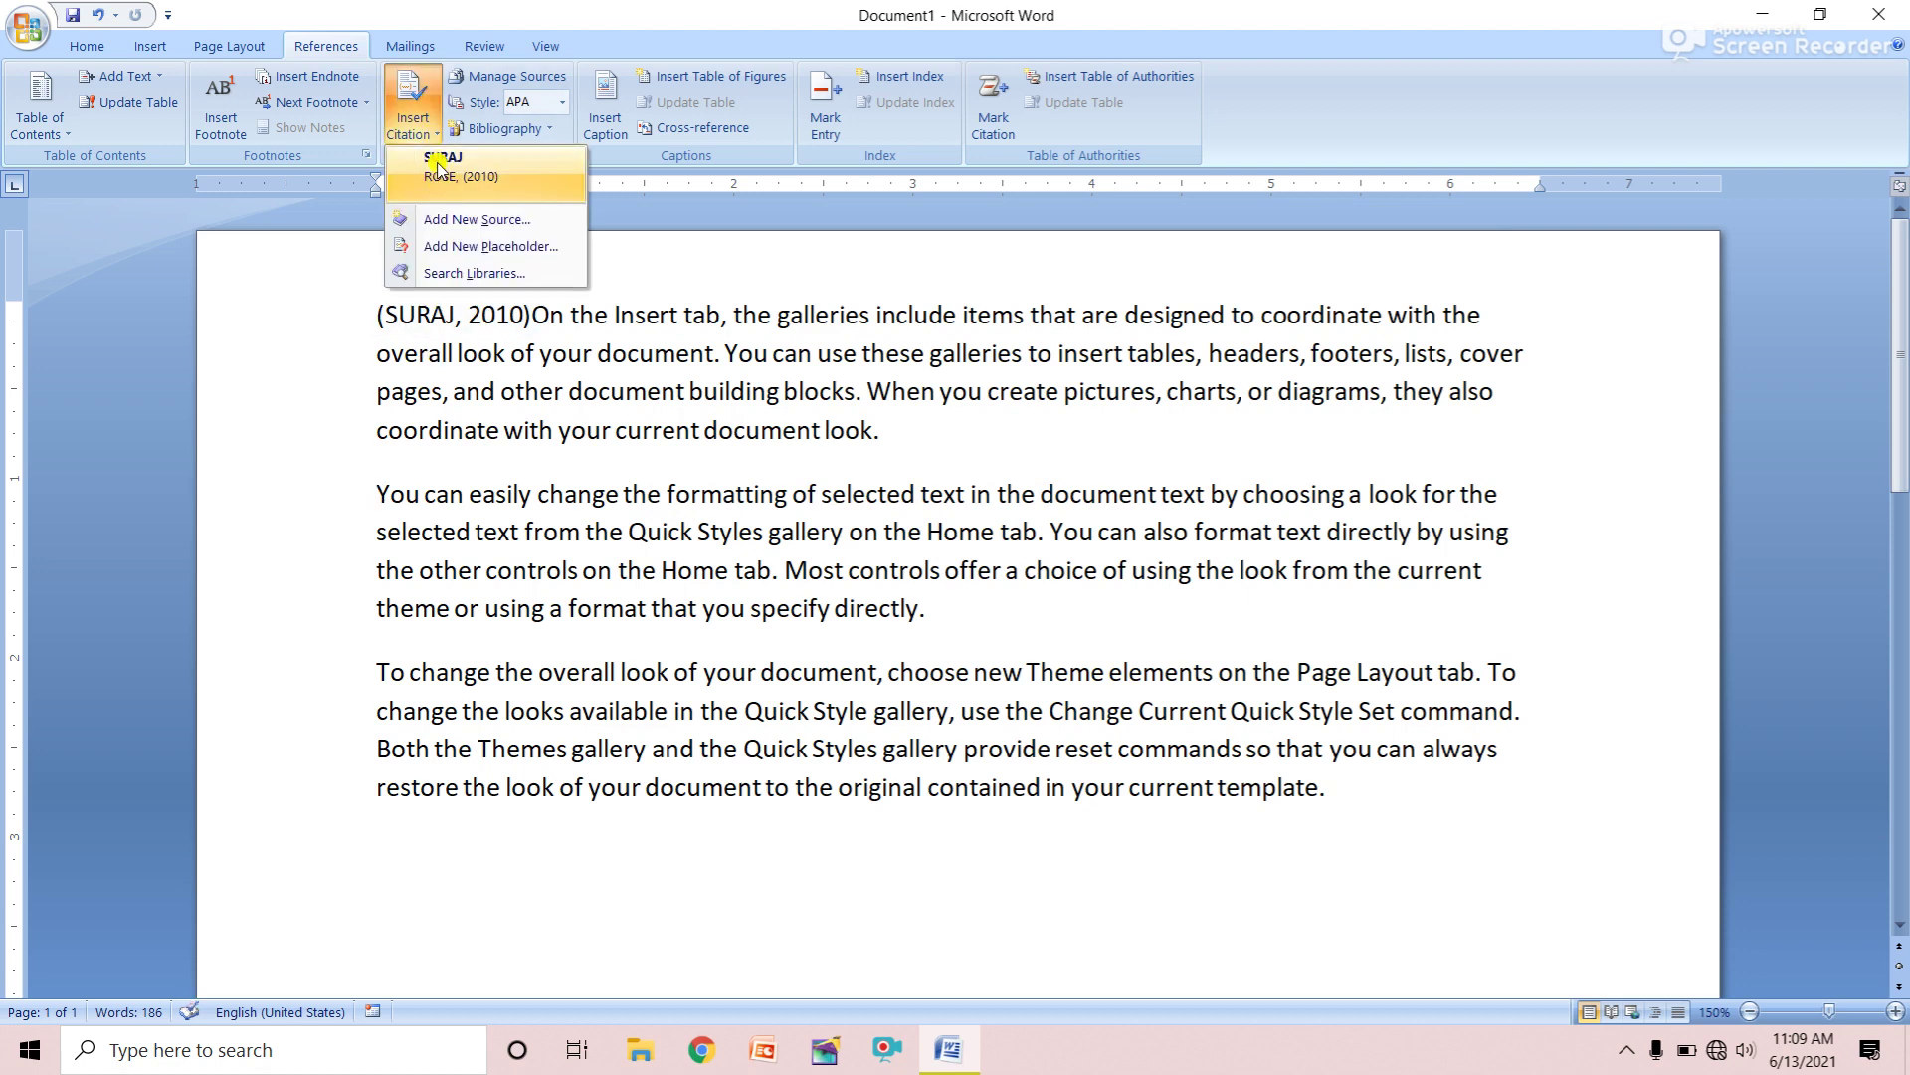
left_click(494, 220)
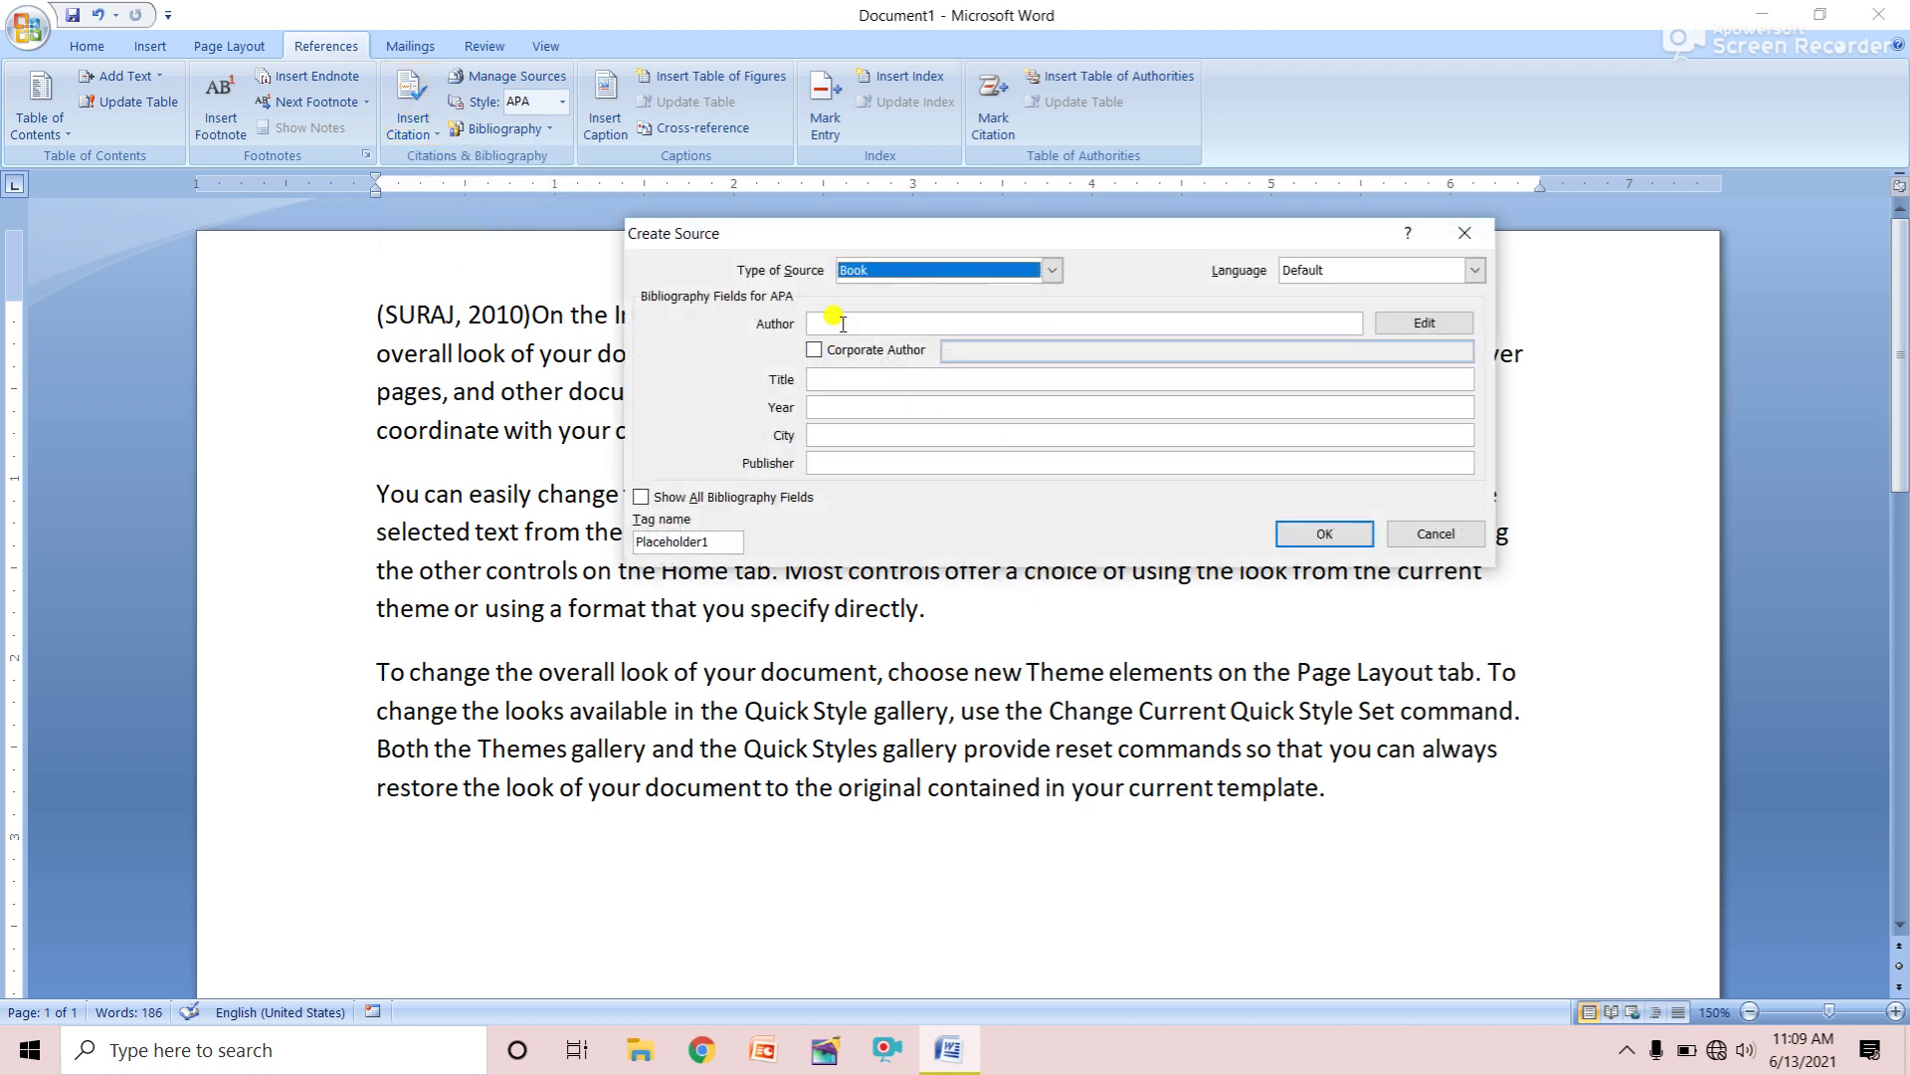
left_click(841, 322)
type("RAJAN")
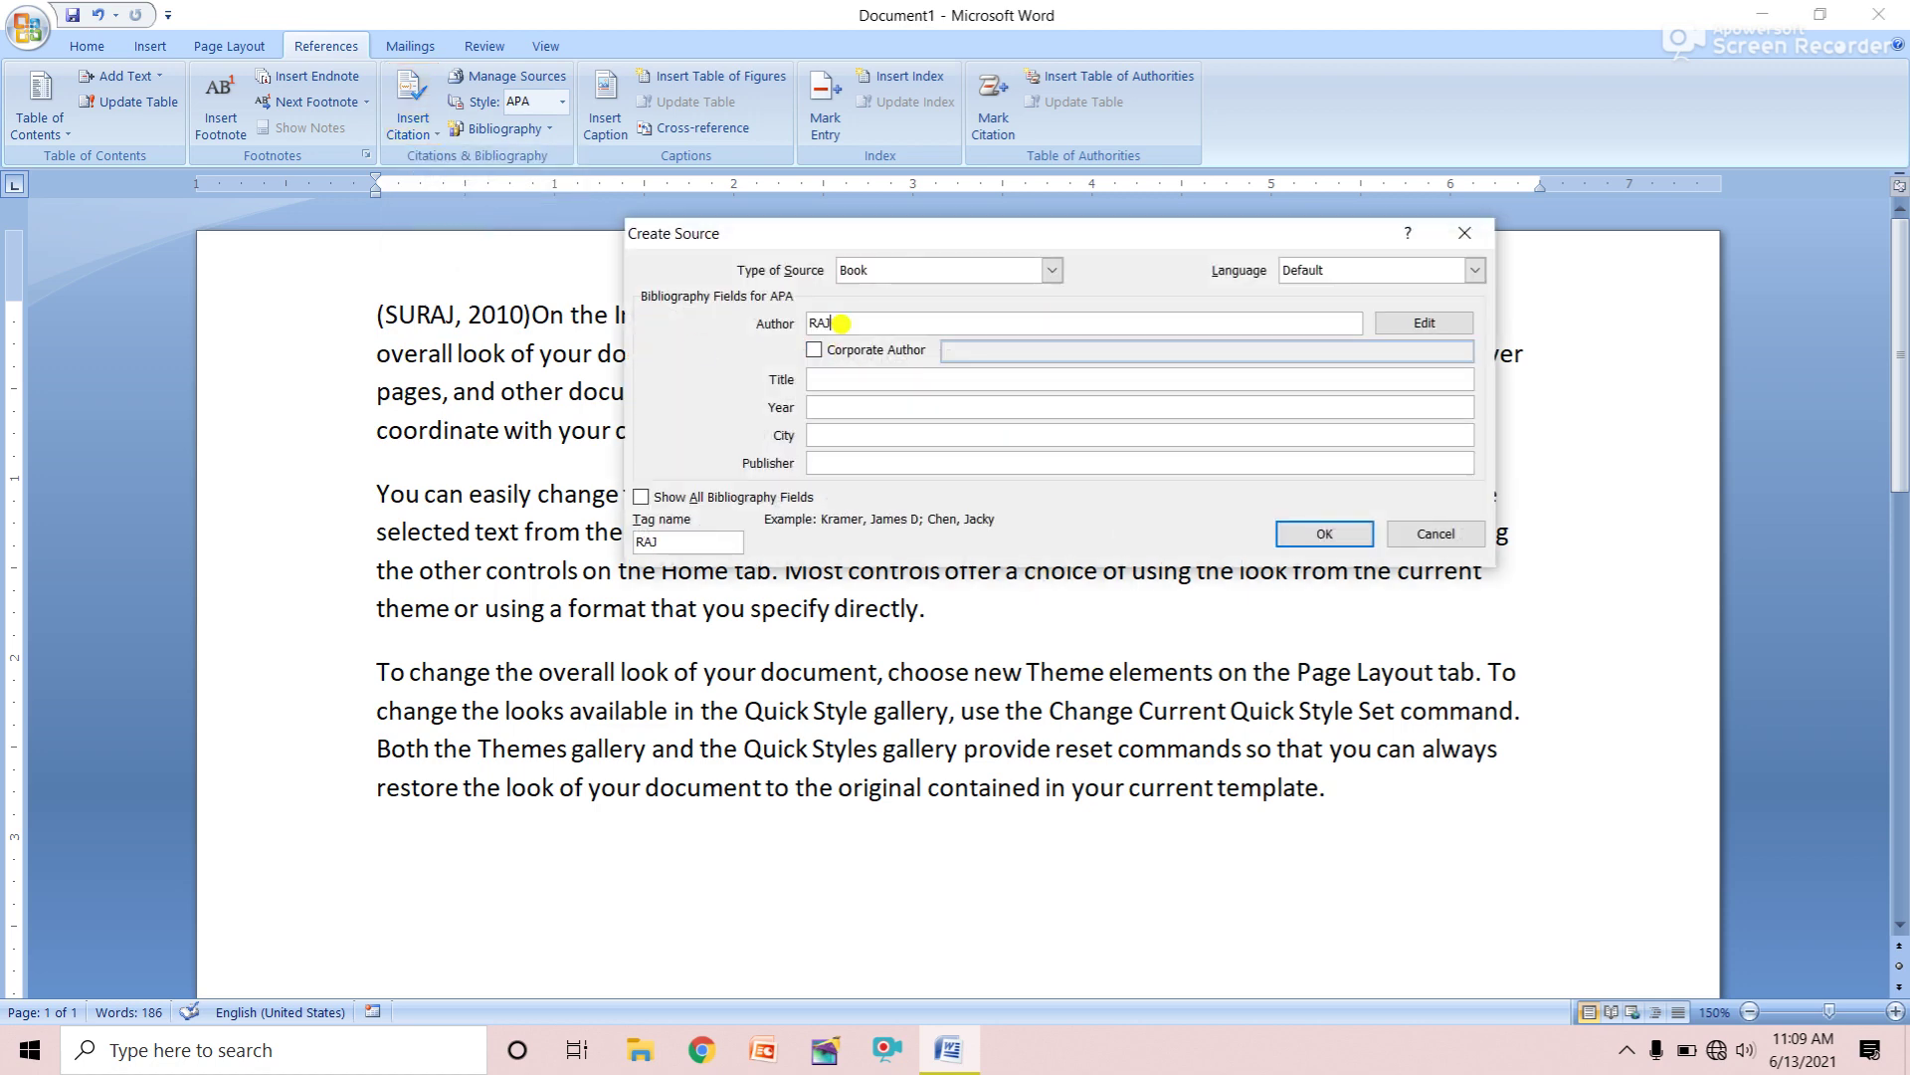
left_click(839, 379)
type("CO")
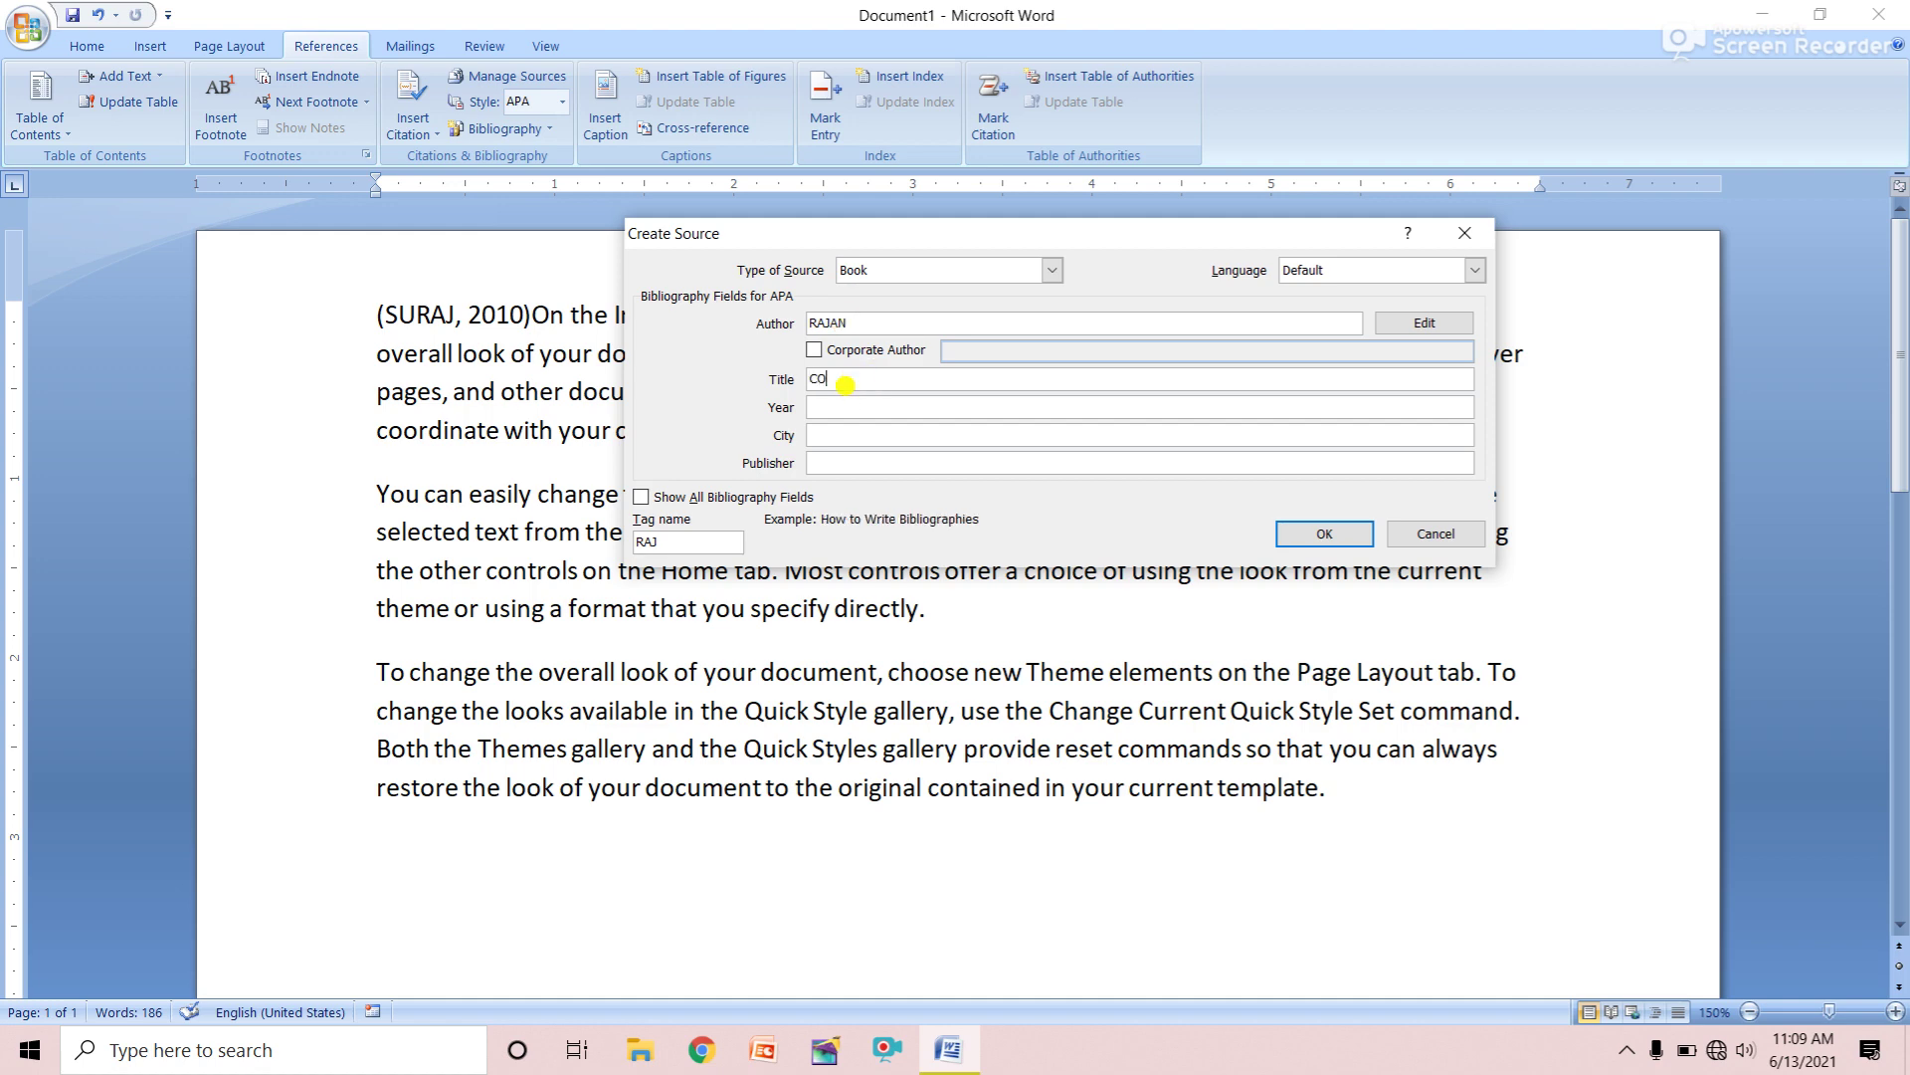
type("MPUTER")
Add year 1980, city USA and publisher AMBITION PUBLICATION, then insert the citation
left_click(838, 414)
type("1")
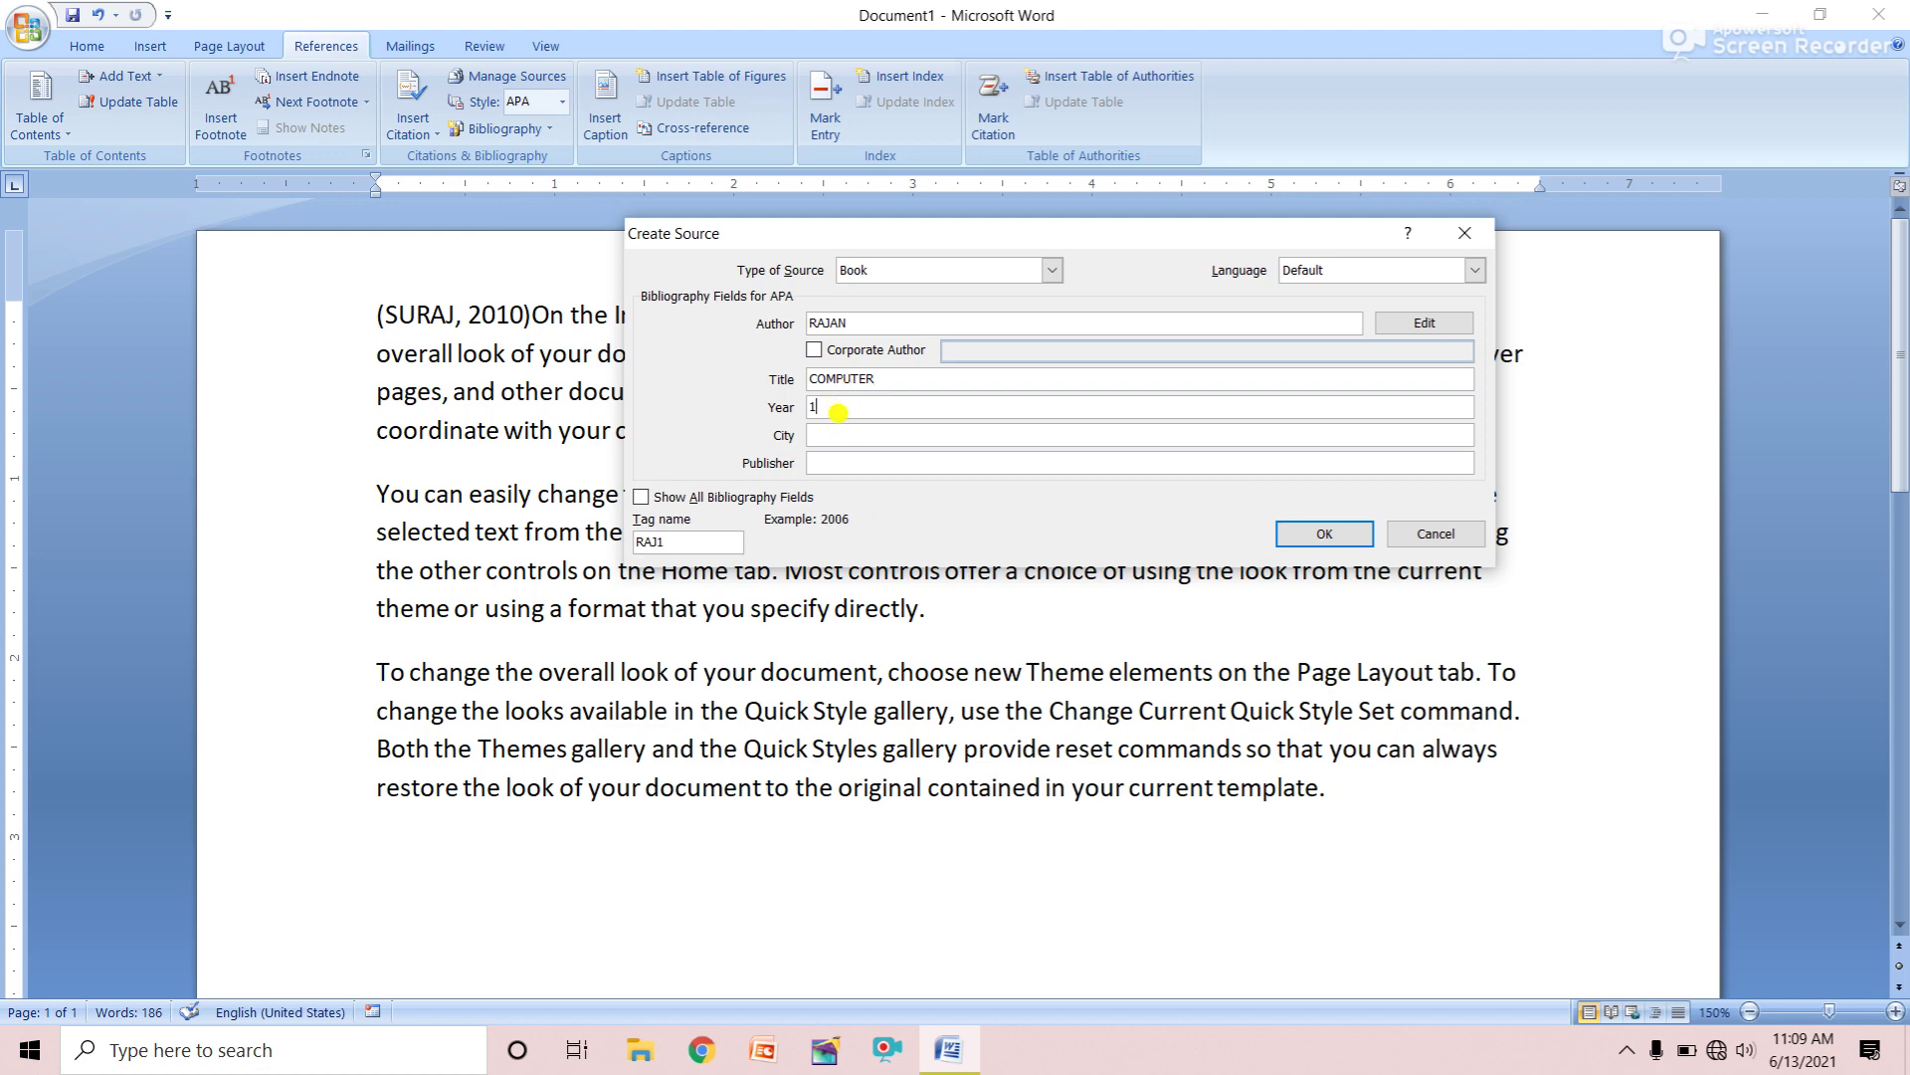
type("980")
left_click(836, 435)
type("US")
type("A")
left_click(849, 462)
type("A")
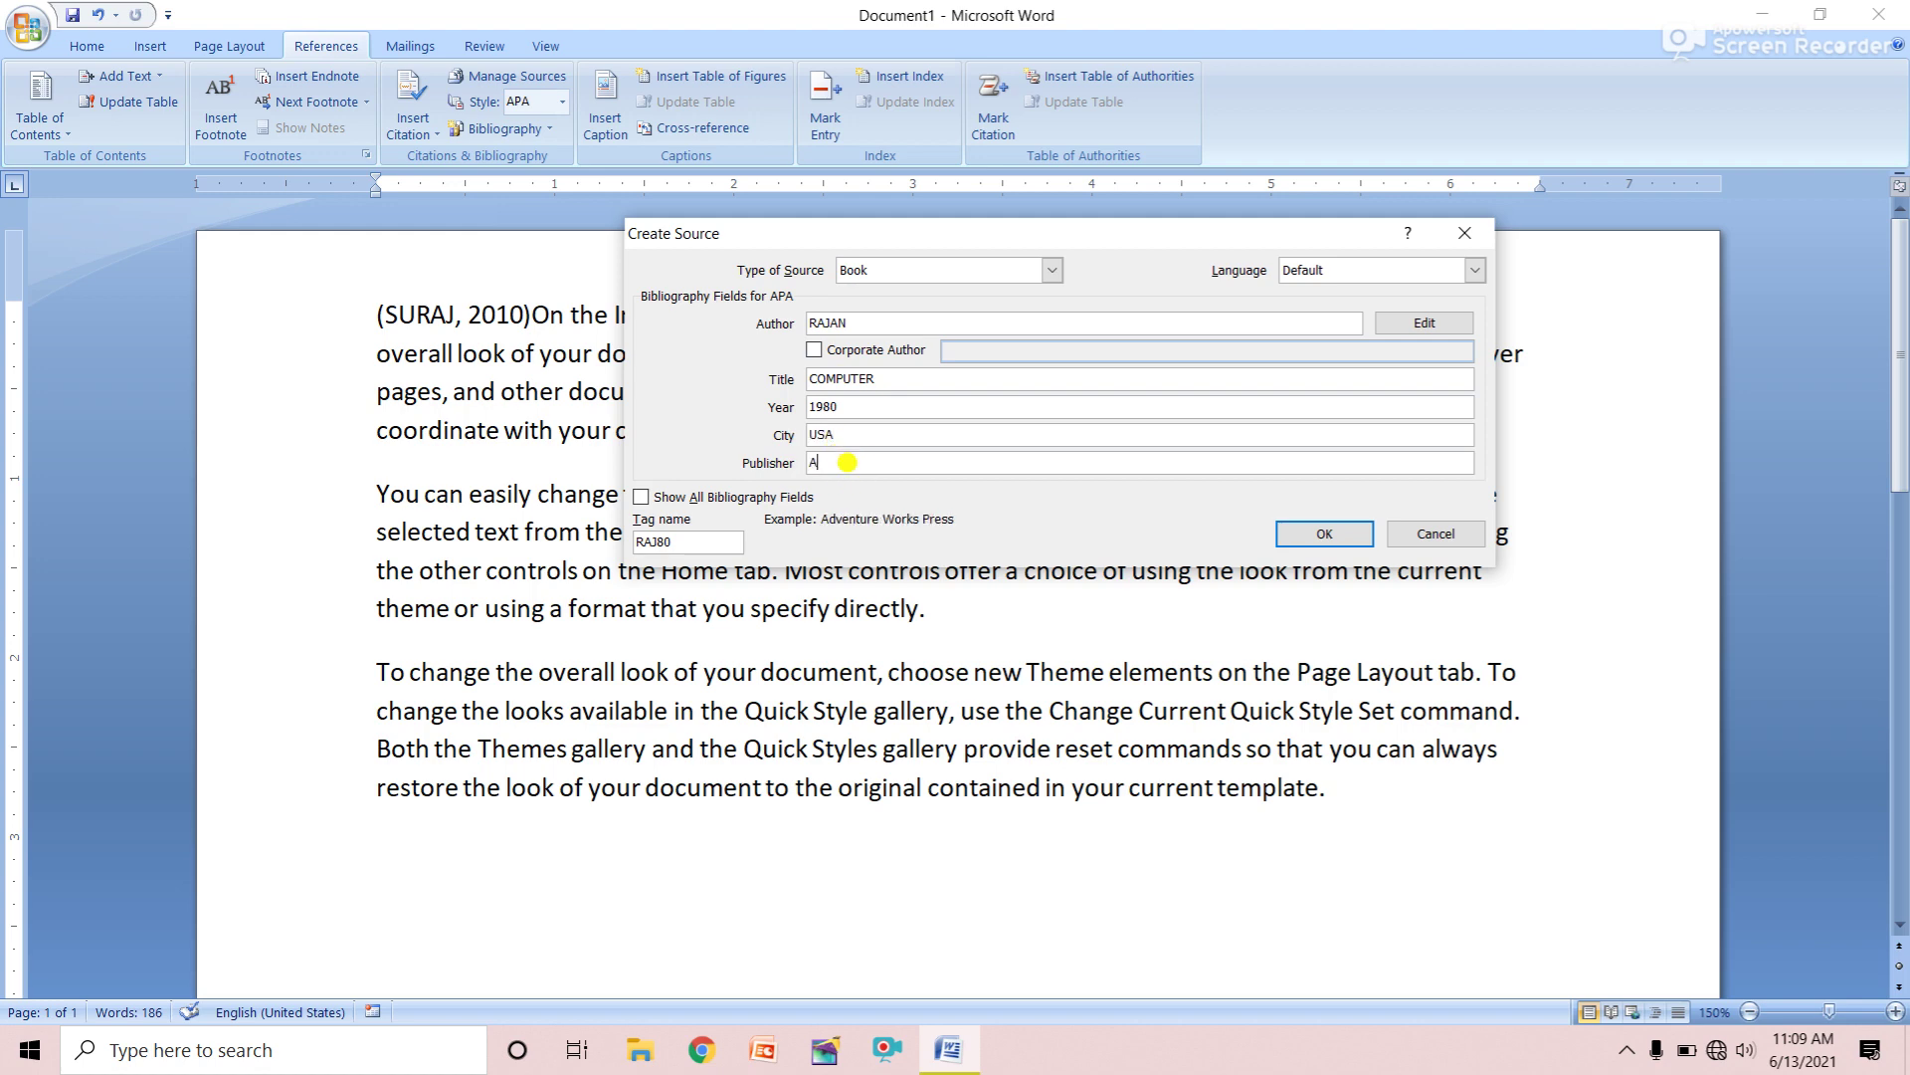
type("MBITION ")
type("PUBLI")
type("CATION")
left_click(1306, 535)
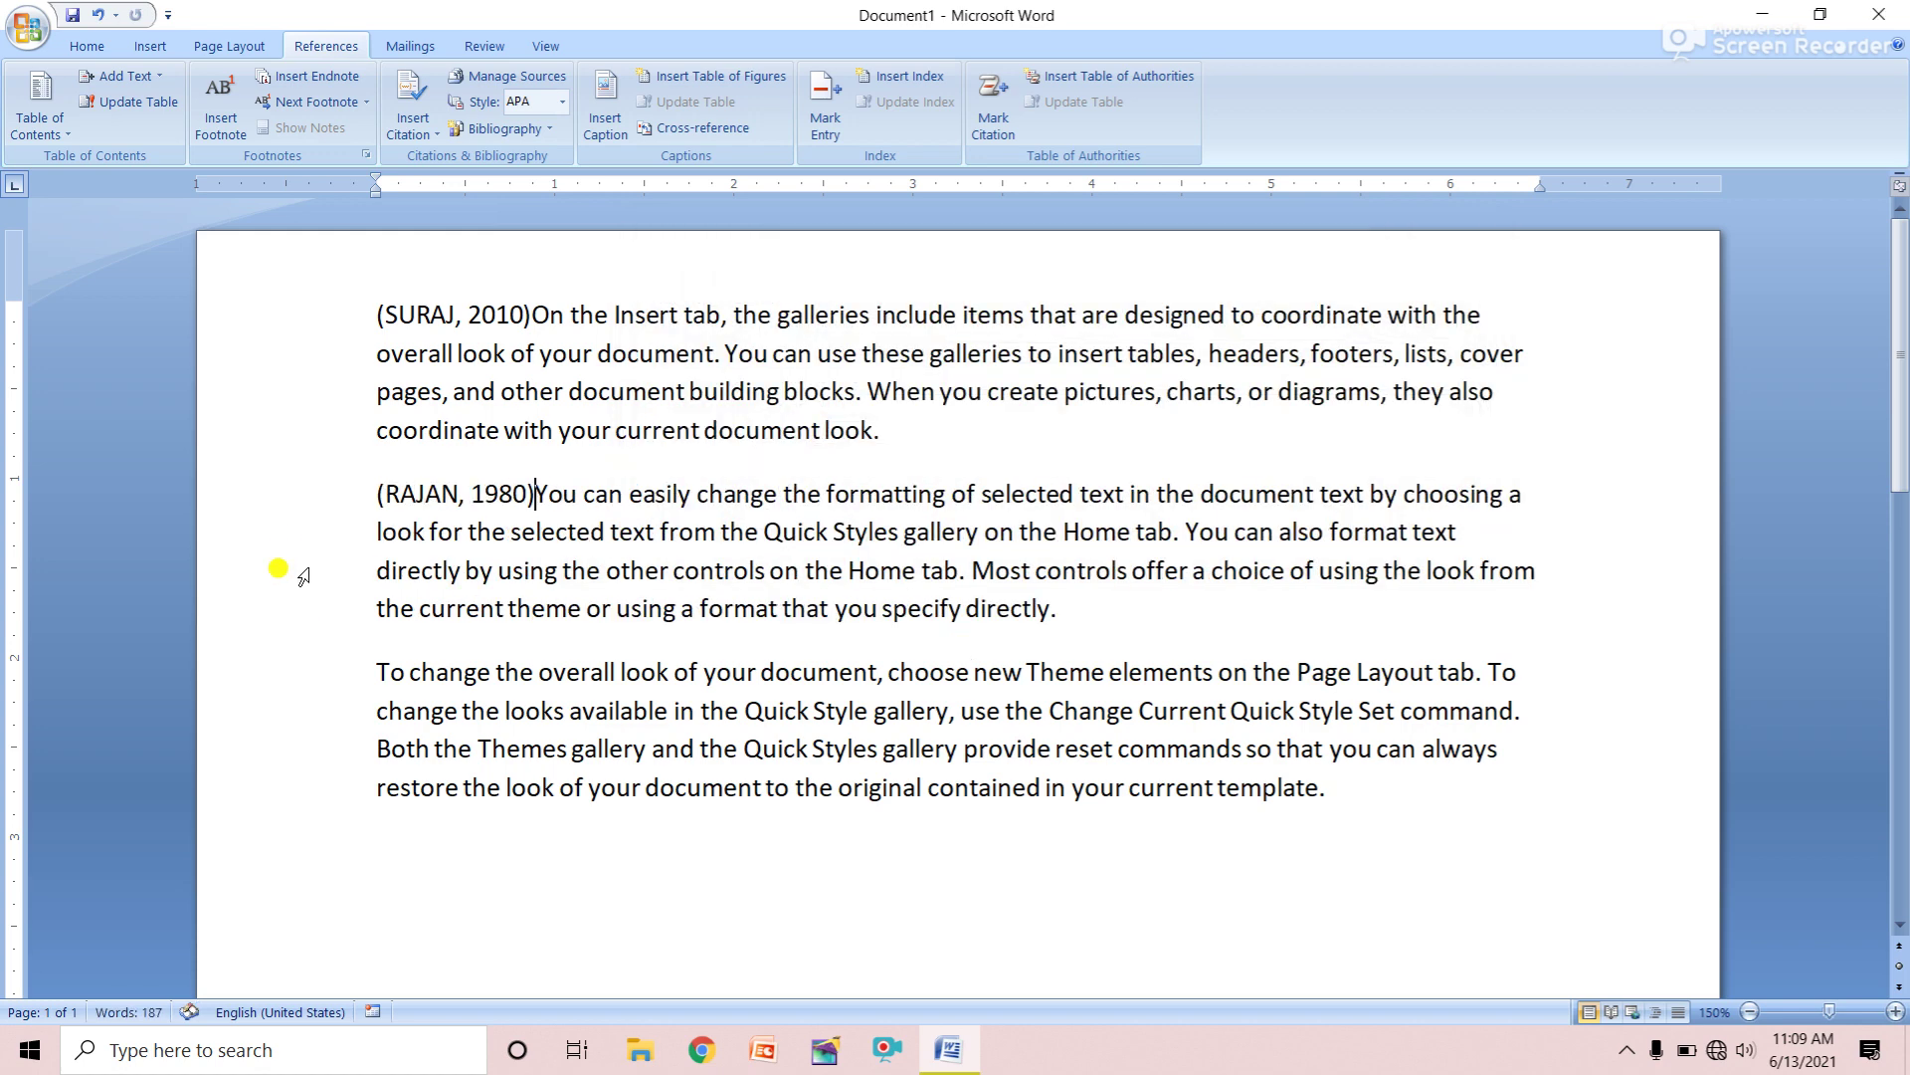
Before the third paragraph, start a new source with the author's name and title BEAUTIFULL HOME
left_click(370, 676)
left_click(412, 104)
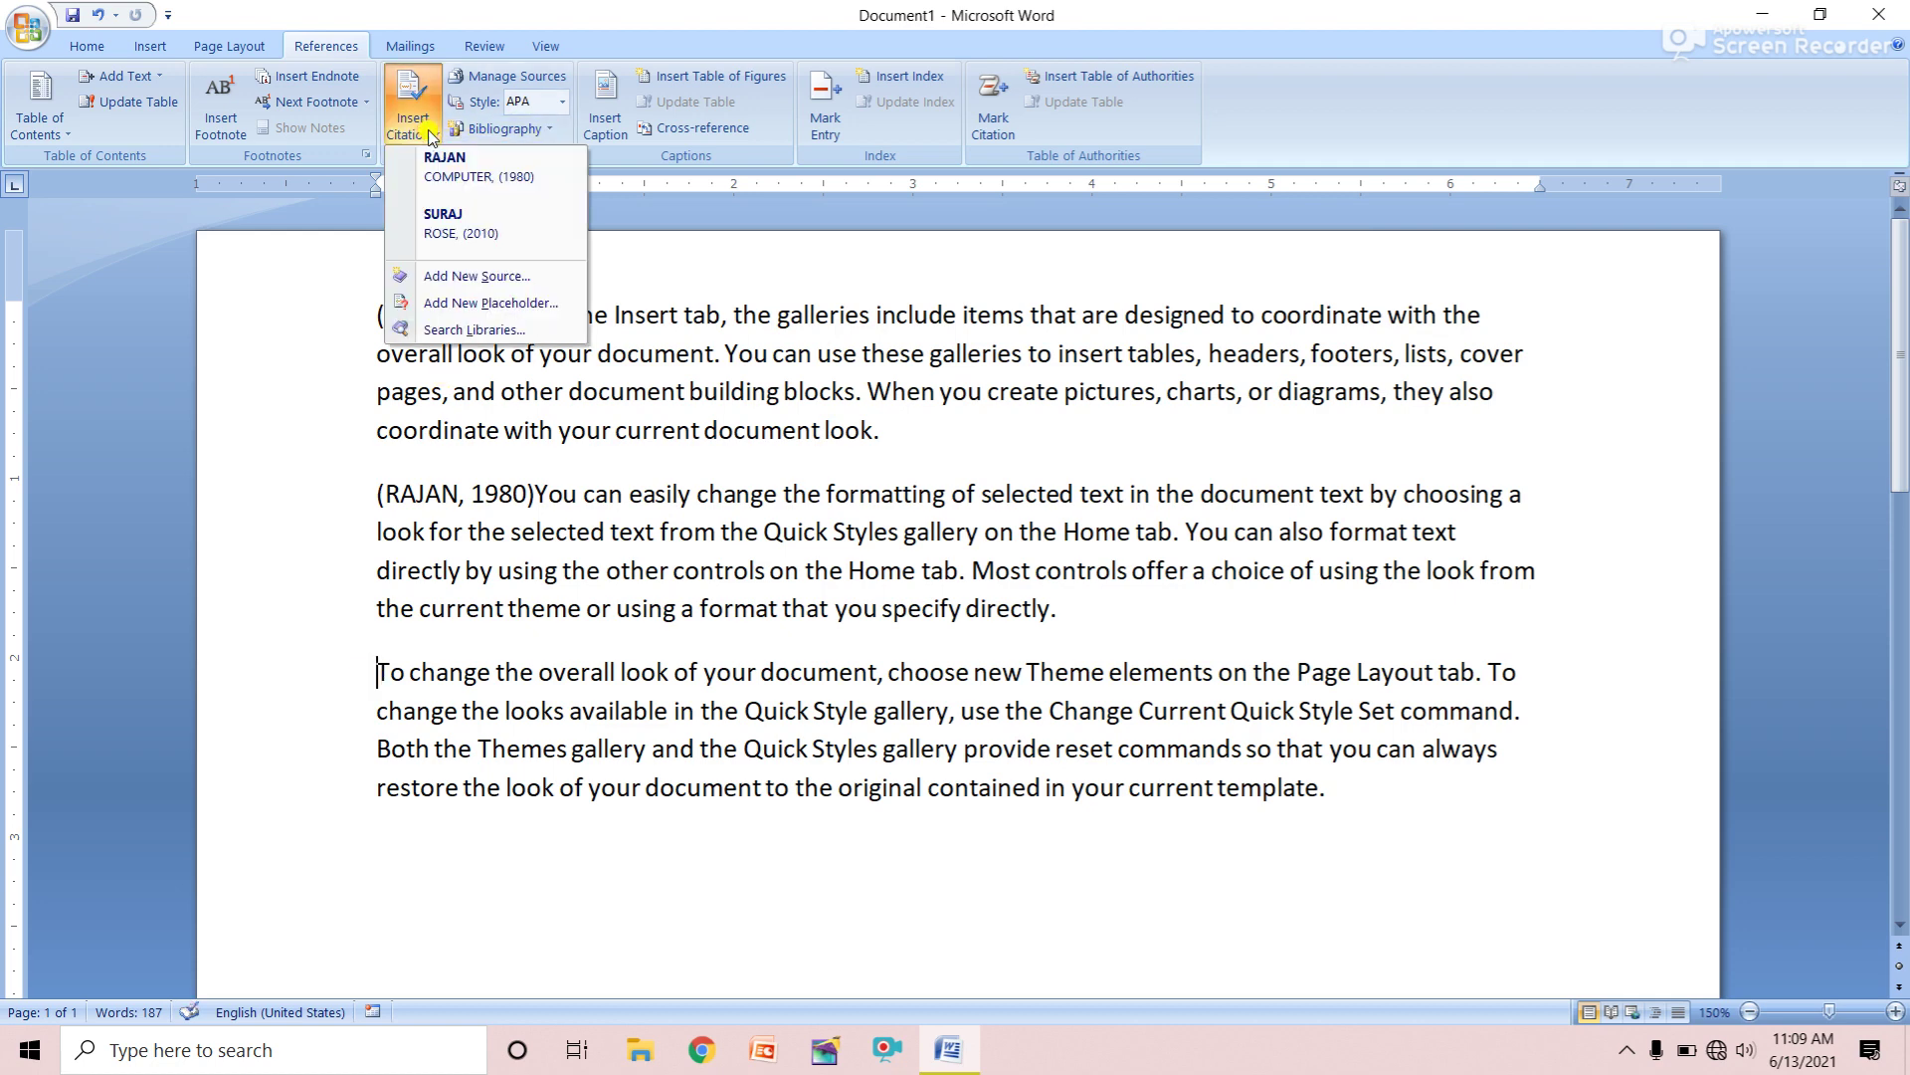
left_click(479, 279)
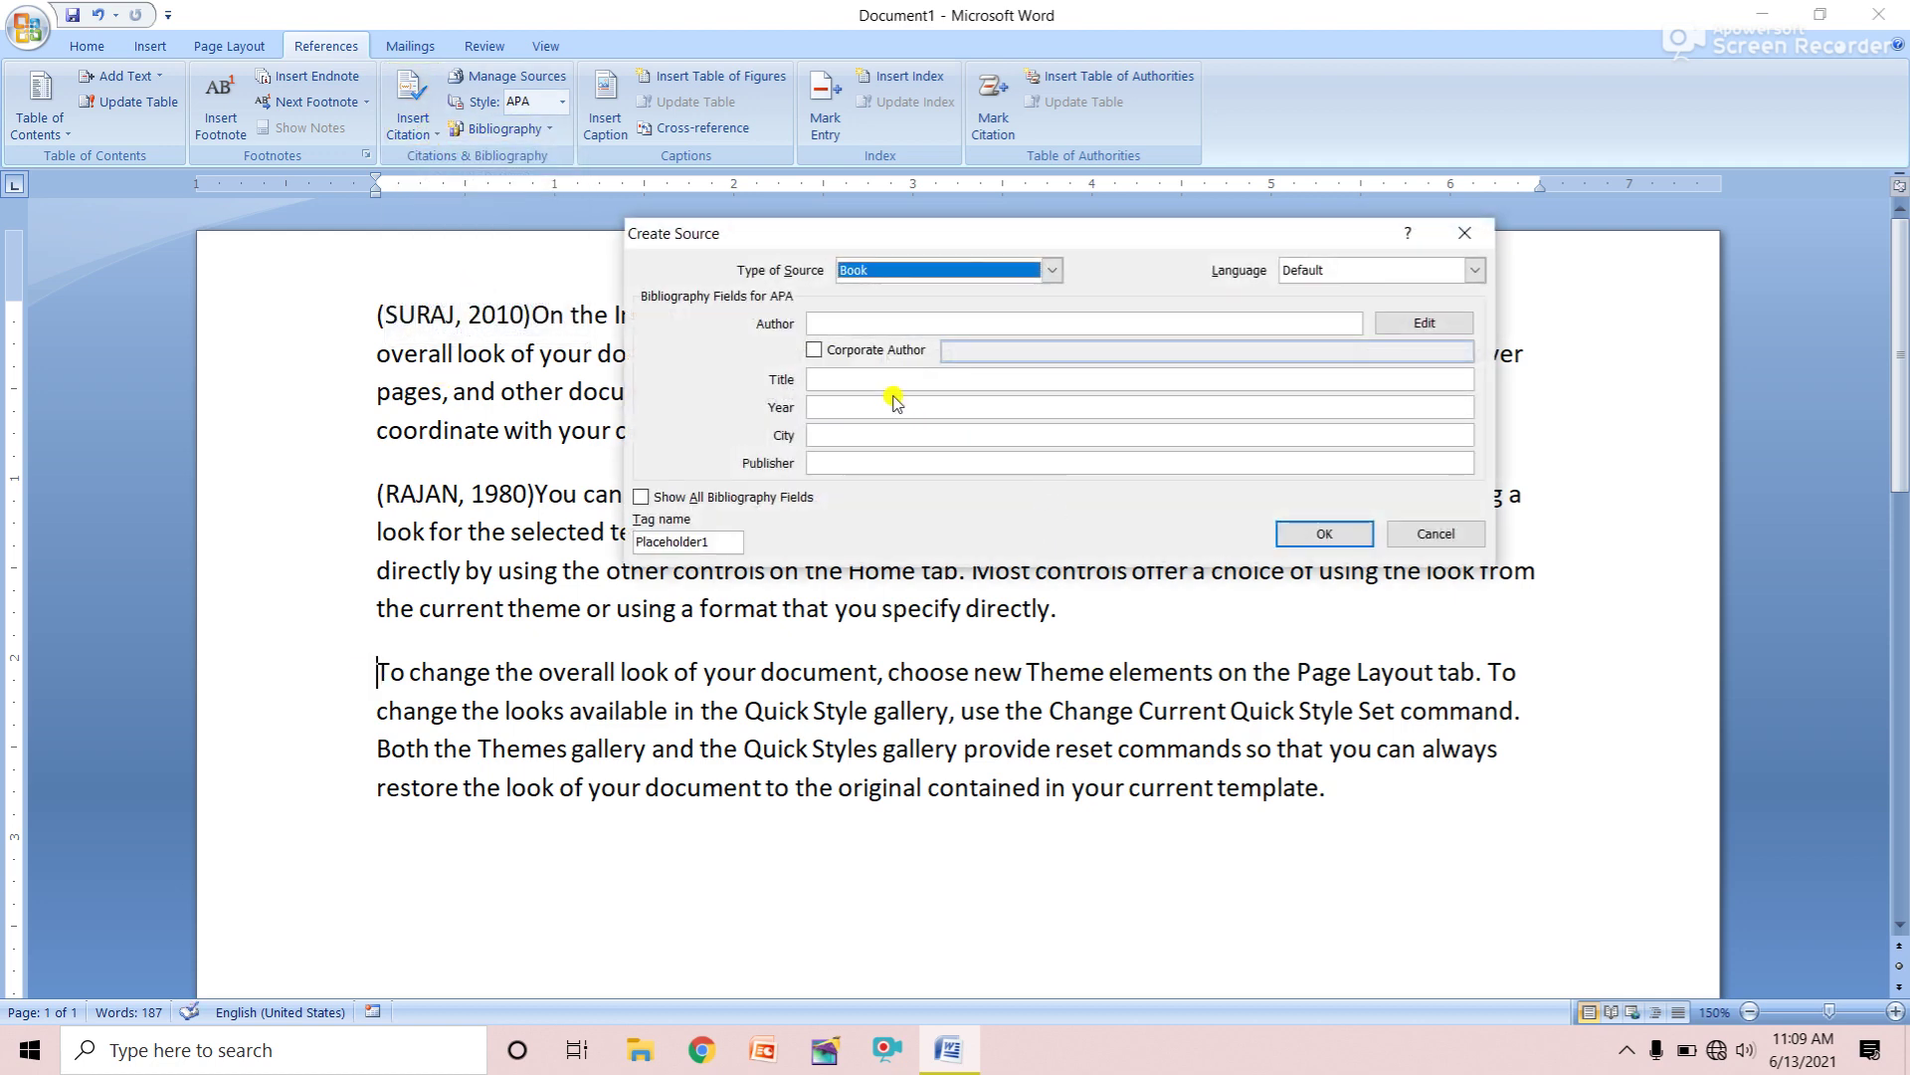
left_click(834, 324)
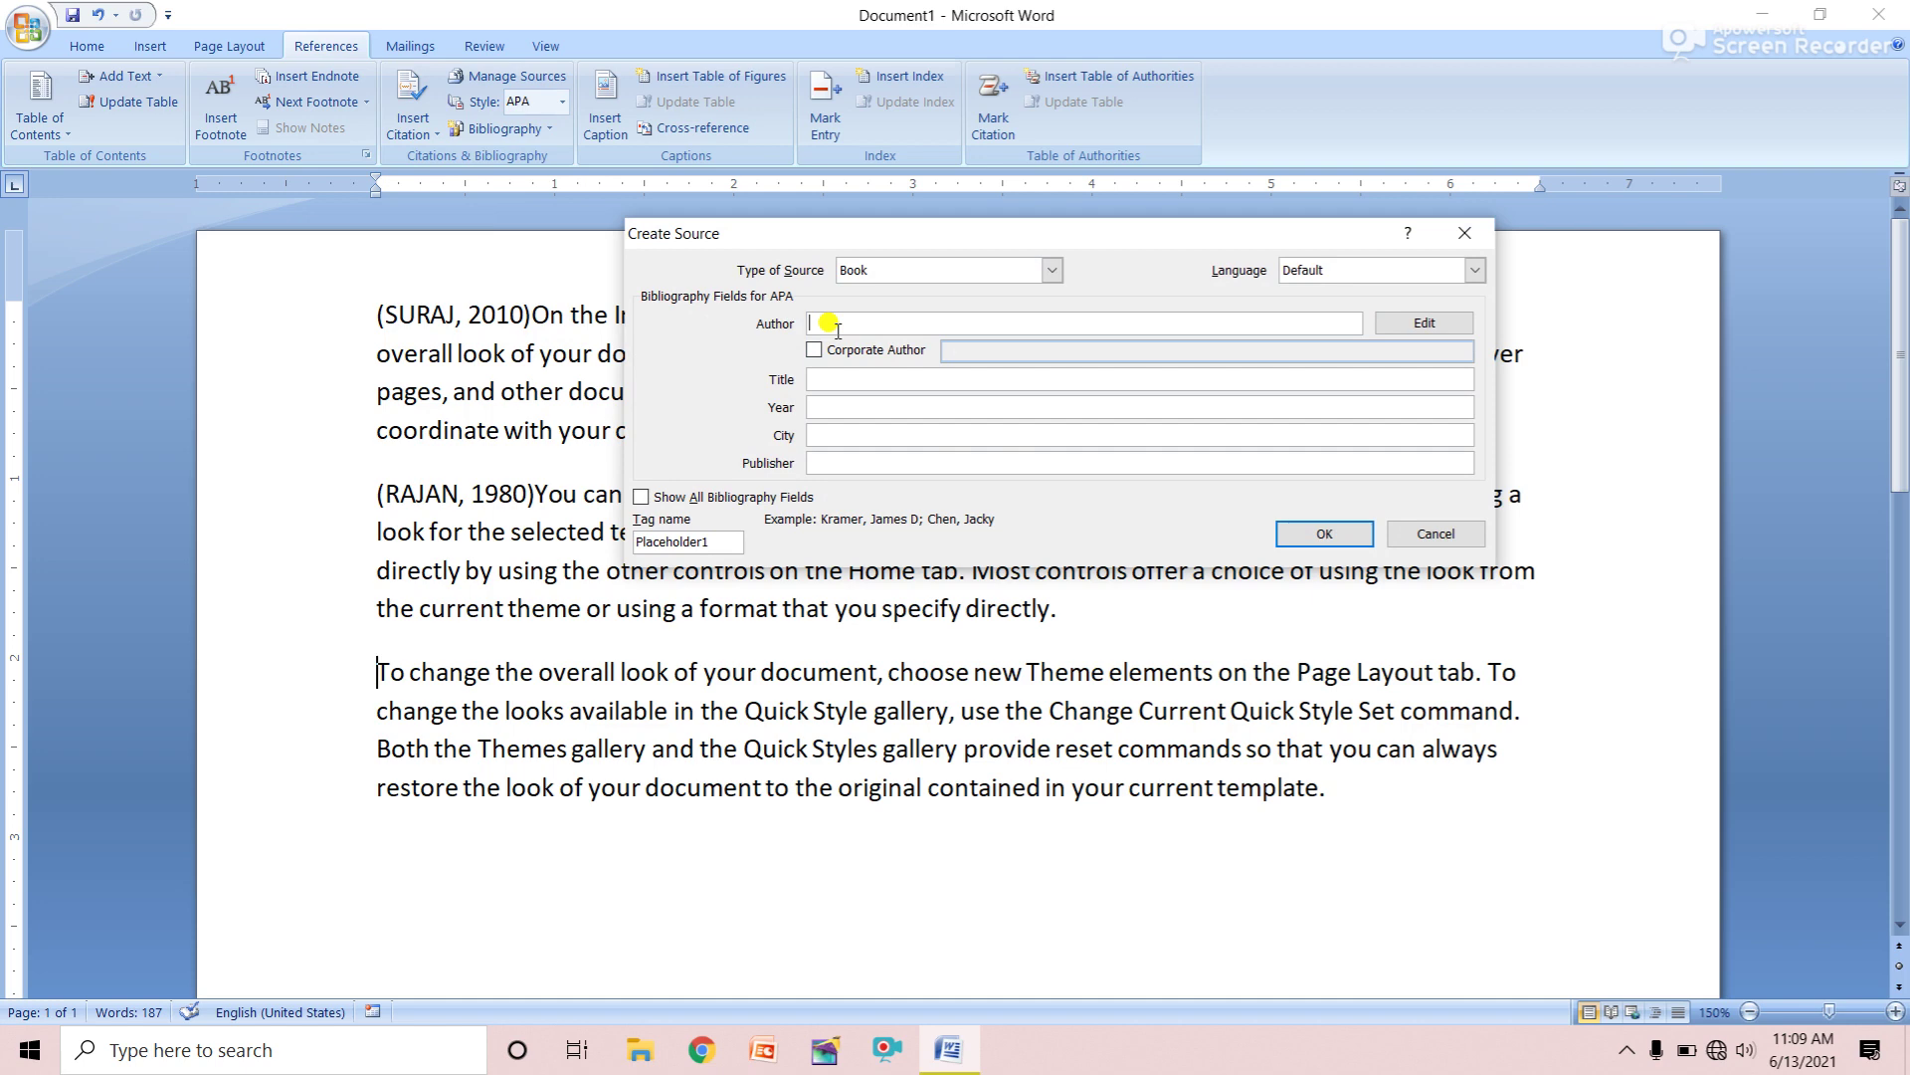
type("PAN")
type("KAJ")
left_click(832, 379)
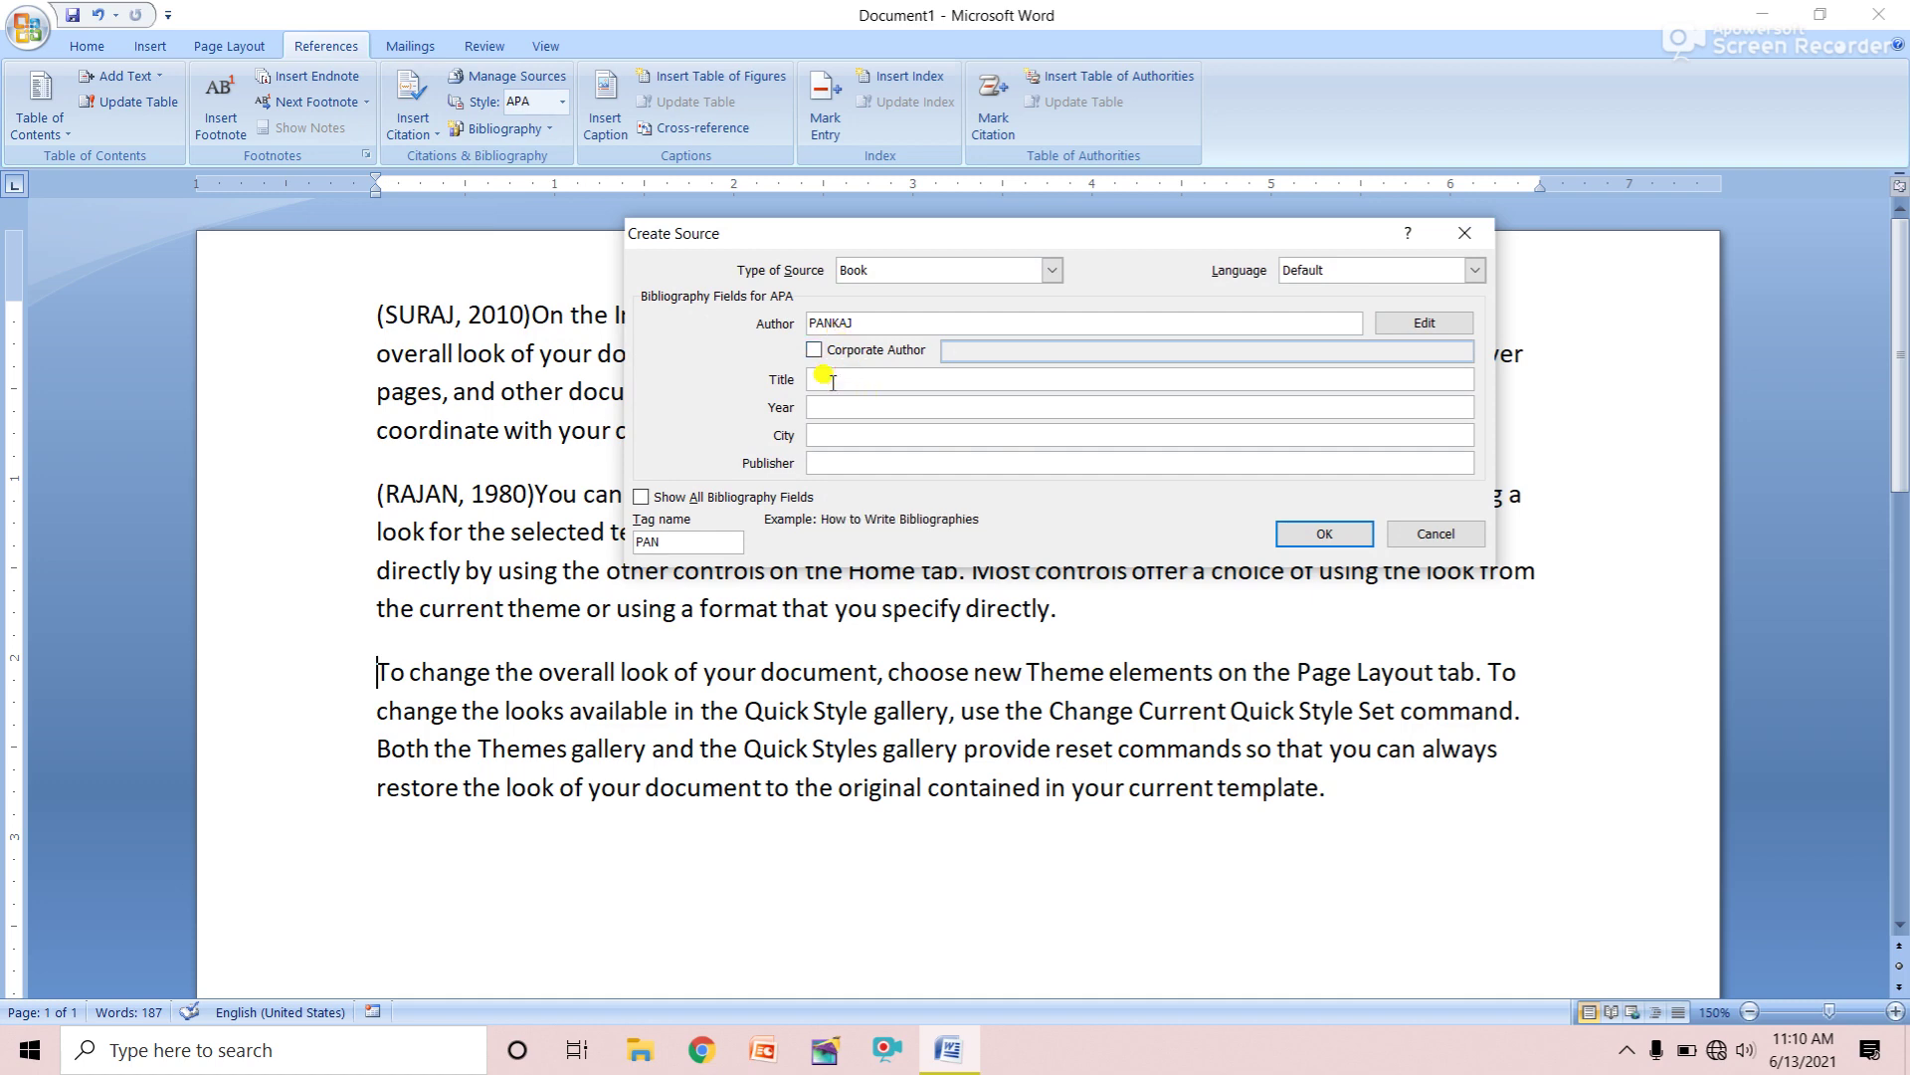
type("R")
key("BackSpace")
key("BackSpace")
type("EA")
type("UTIFULL ")
type("HOME")
Fill in year 2005, city and publisher, insert the citation, and move to the text's end
left_click(845, 406)
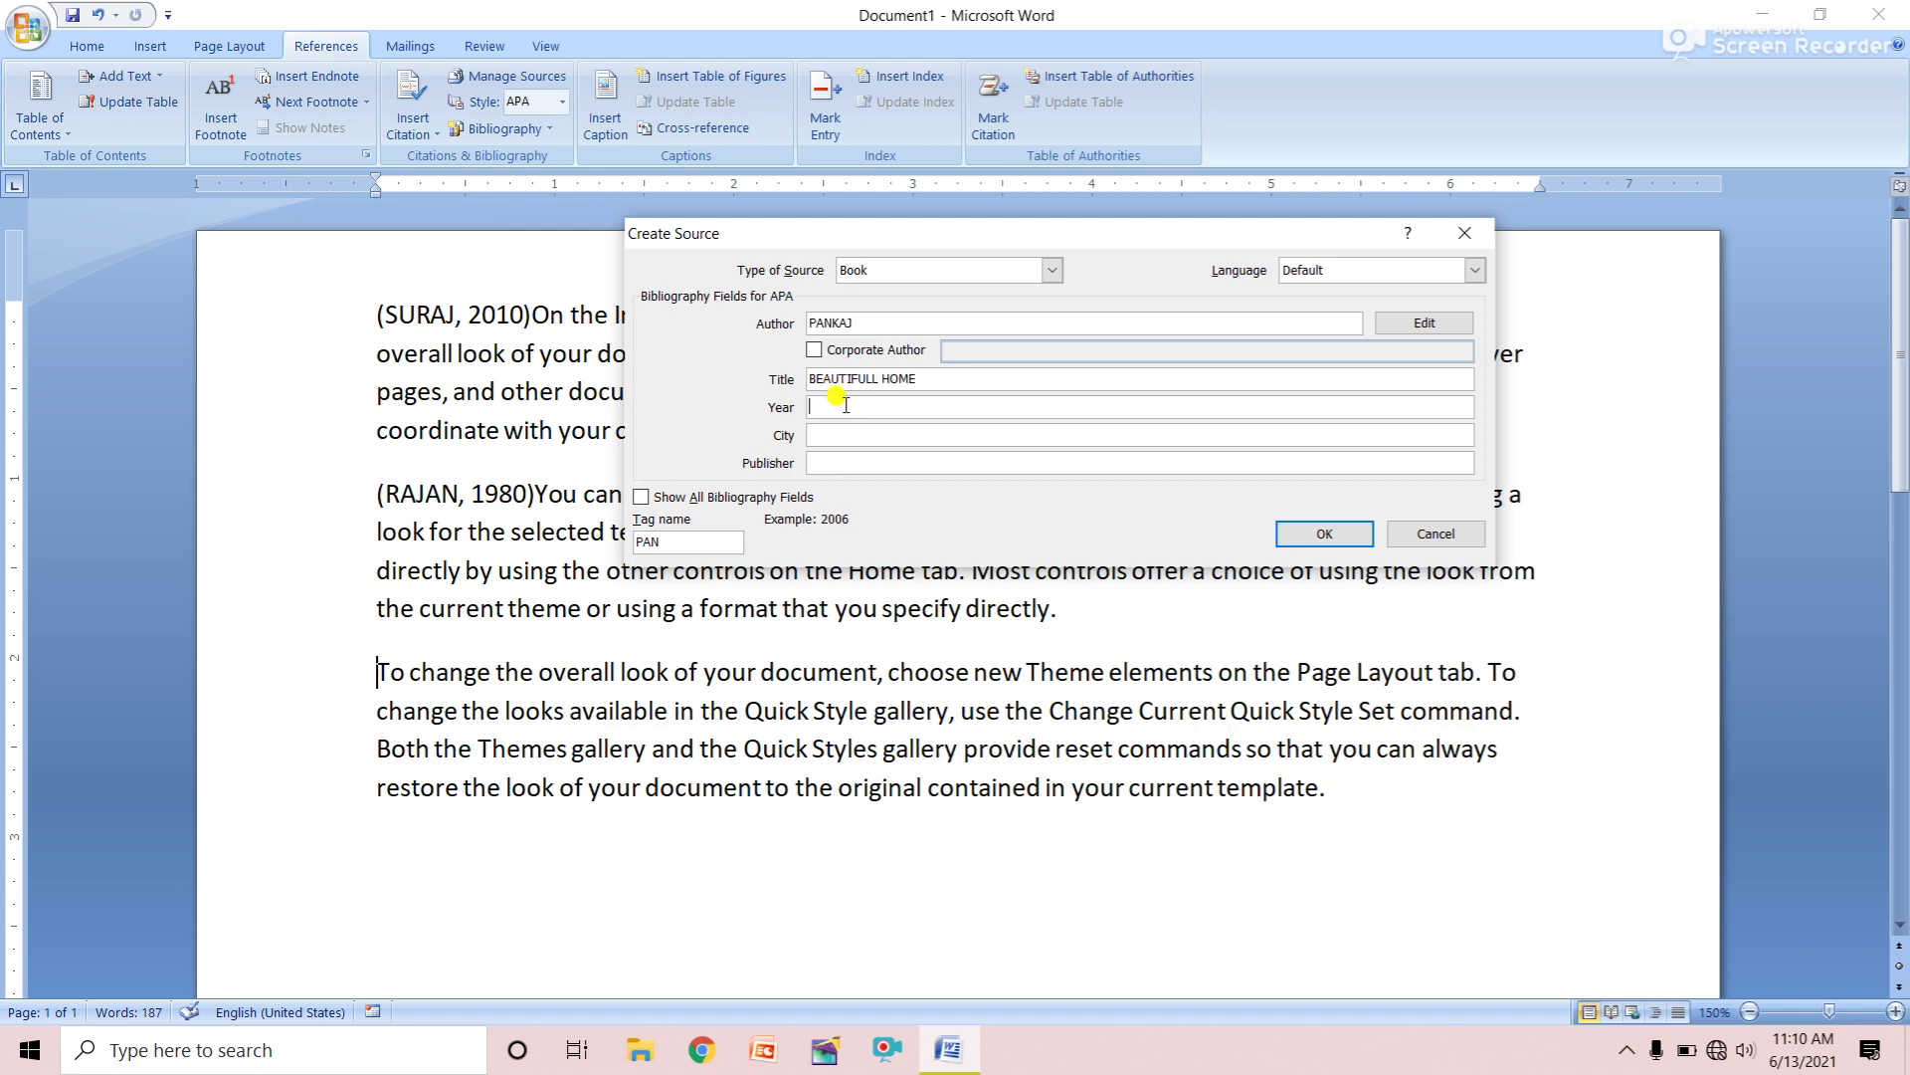
type("2005")
left_click(844, 434)
type("LA")
type("TEHAR")
left_click(858, 464)
type("XYZ PUBLICATION")
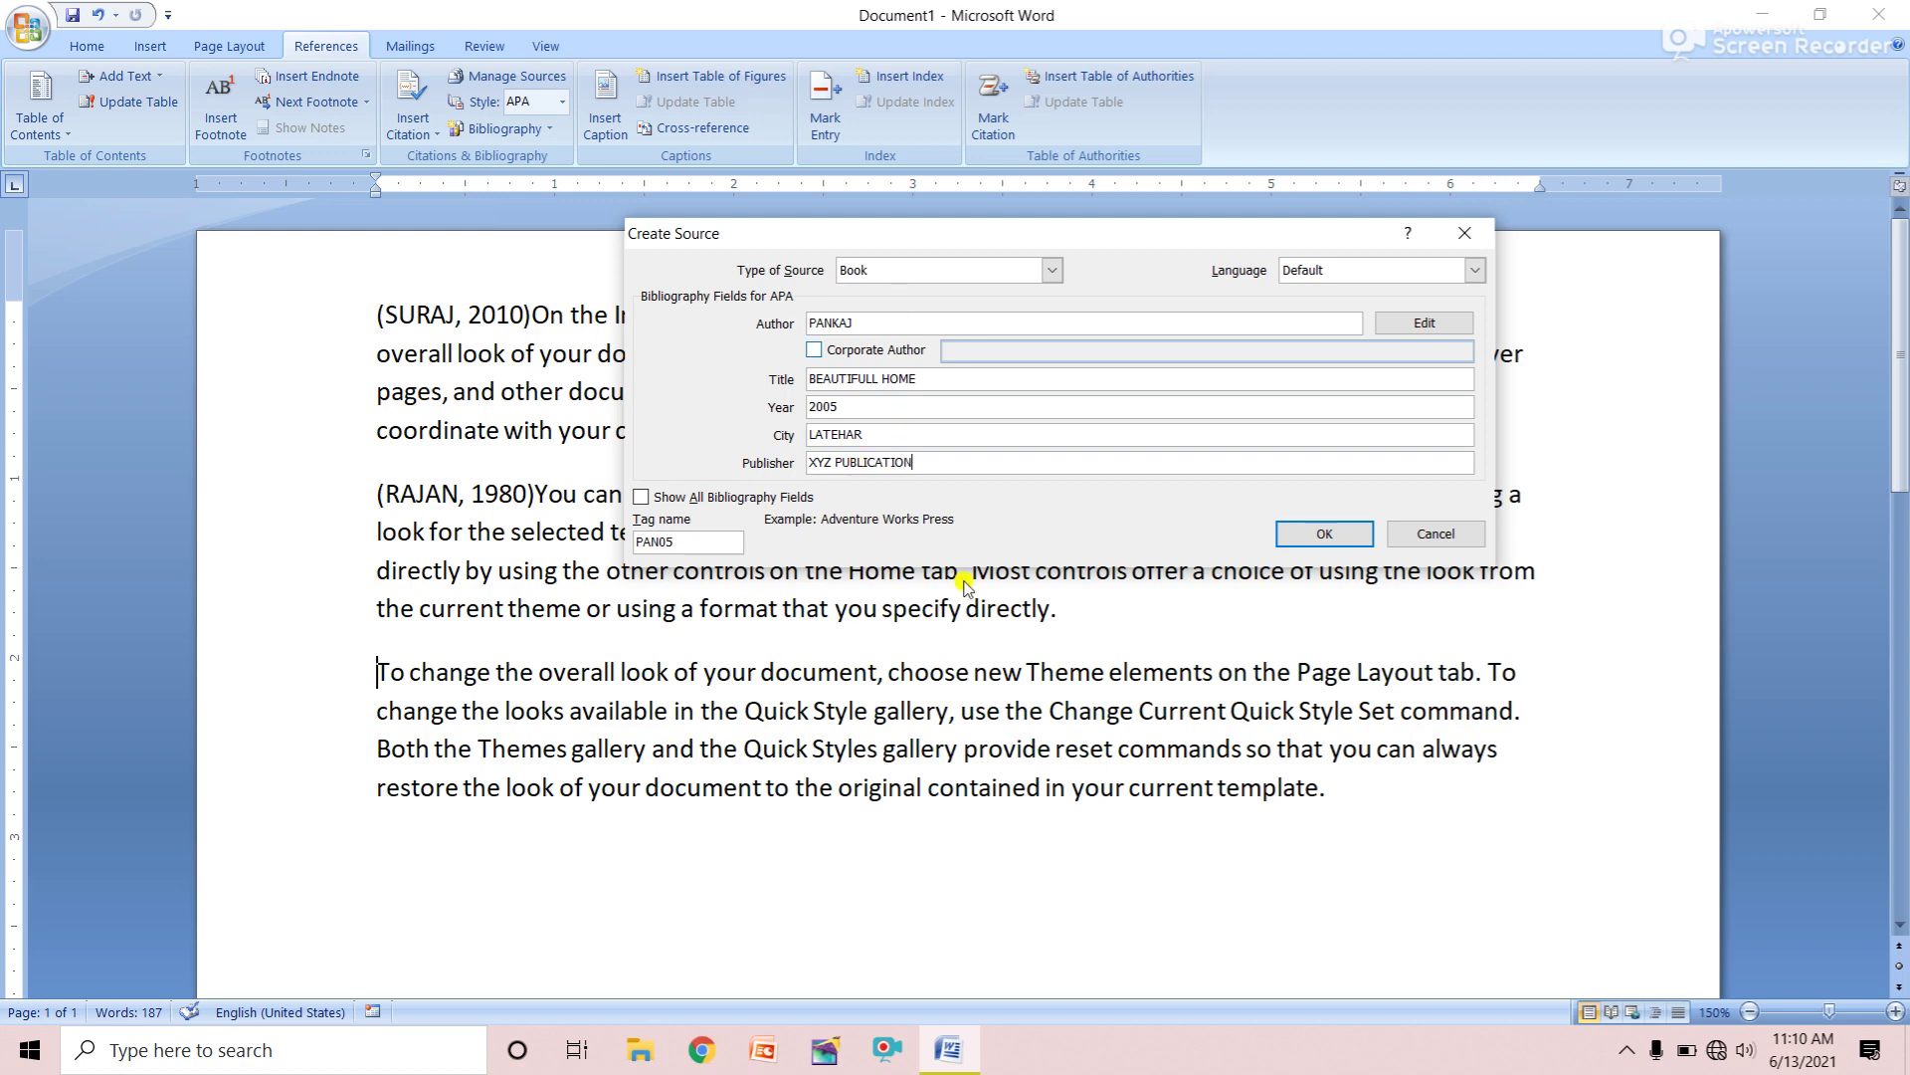
left_click(1324, 533)
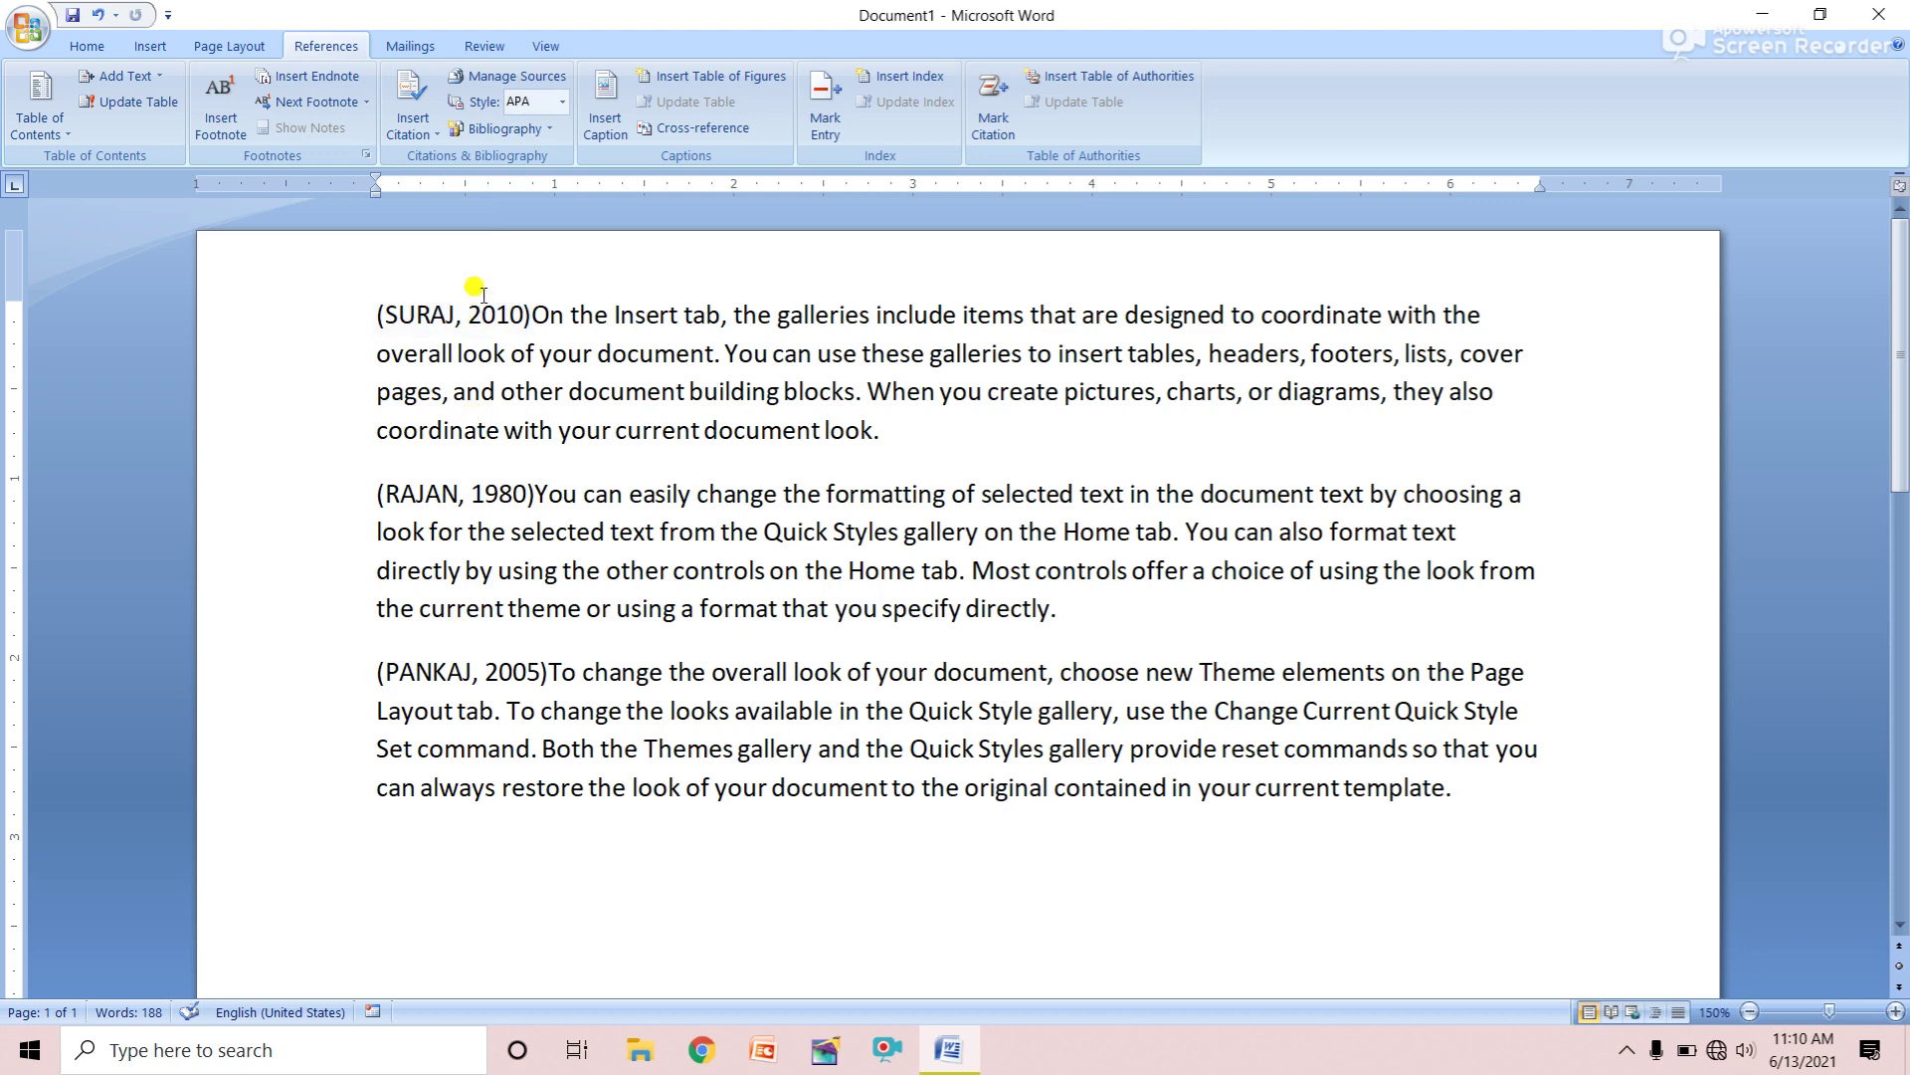
left_click(1485, 797)
Insert a bibliography of the cited sources below the paragraphs
left_click(543, 134)
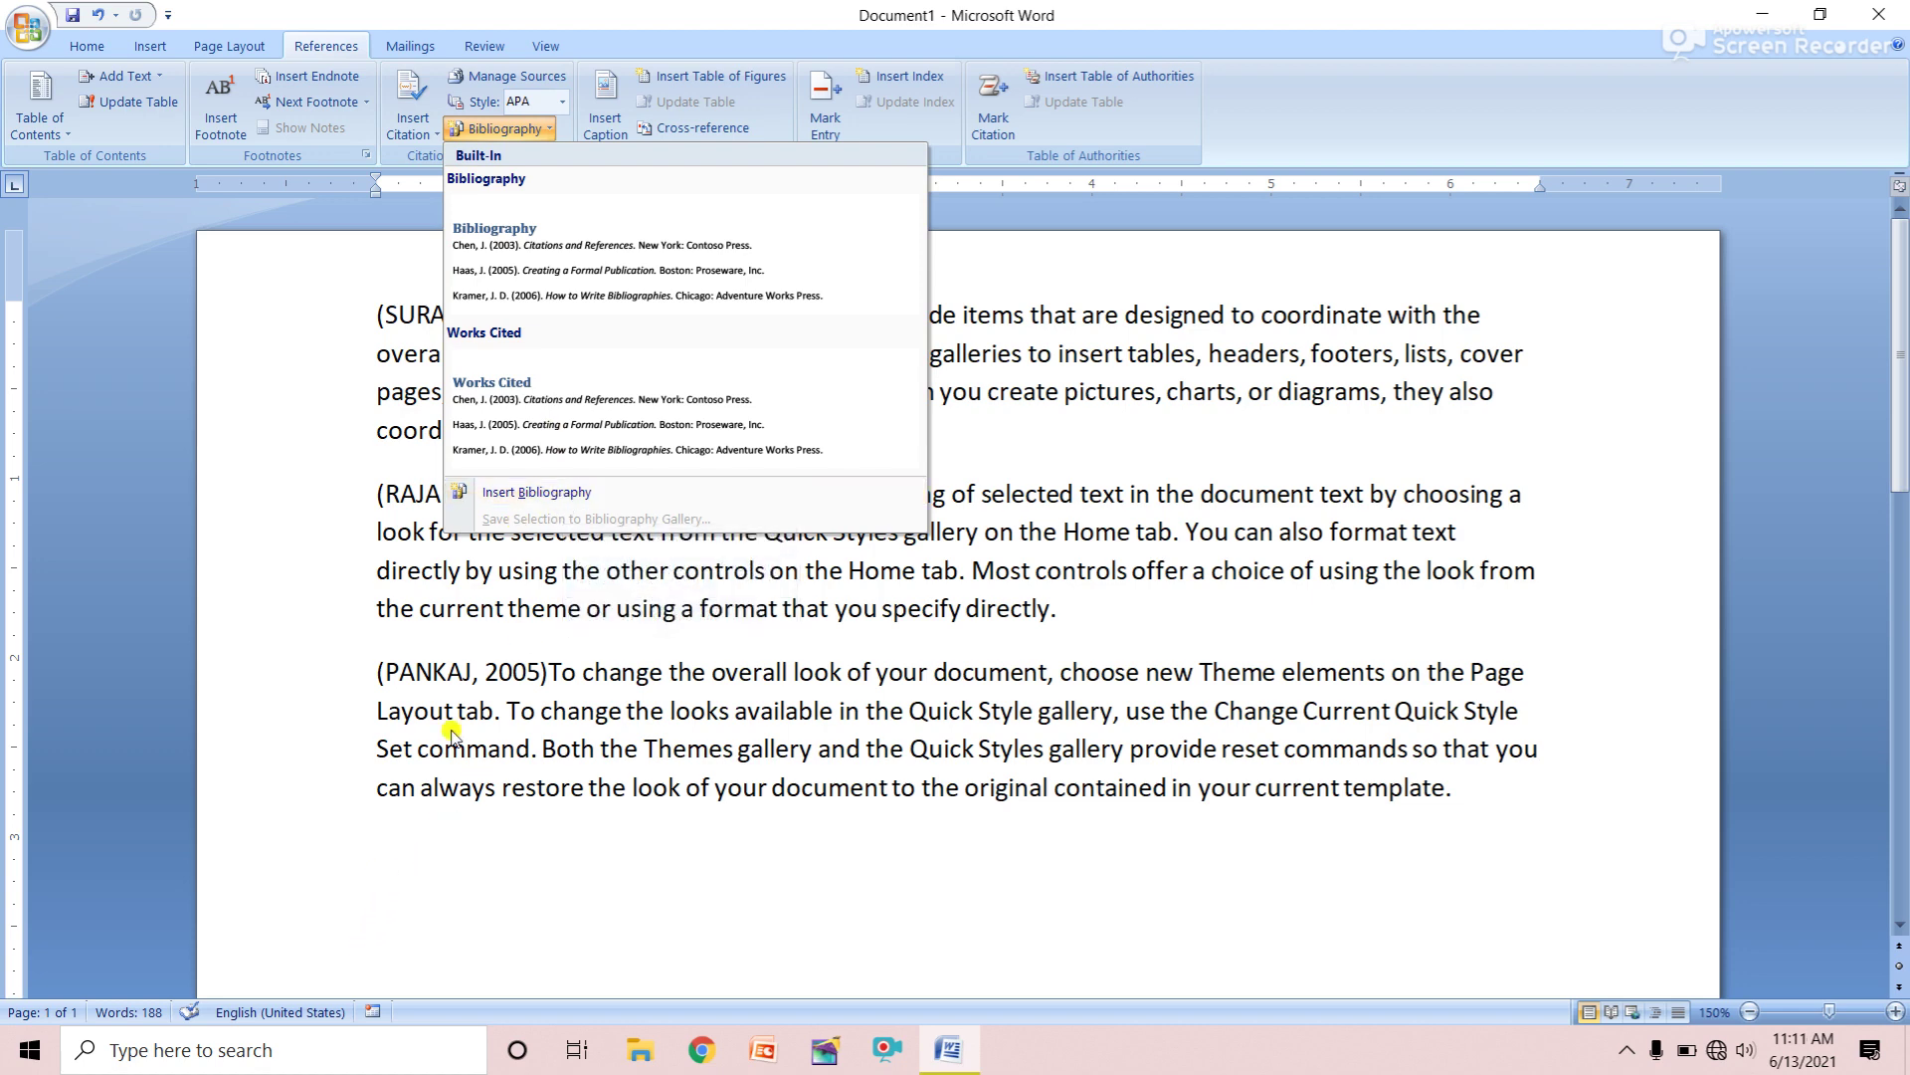
left_click(547, 494)
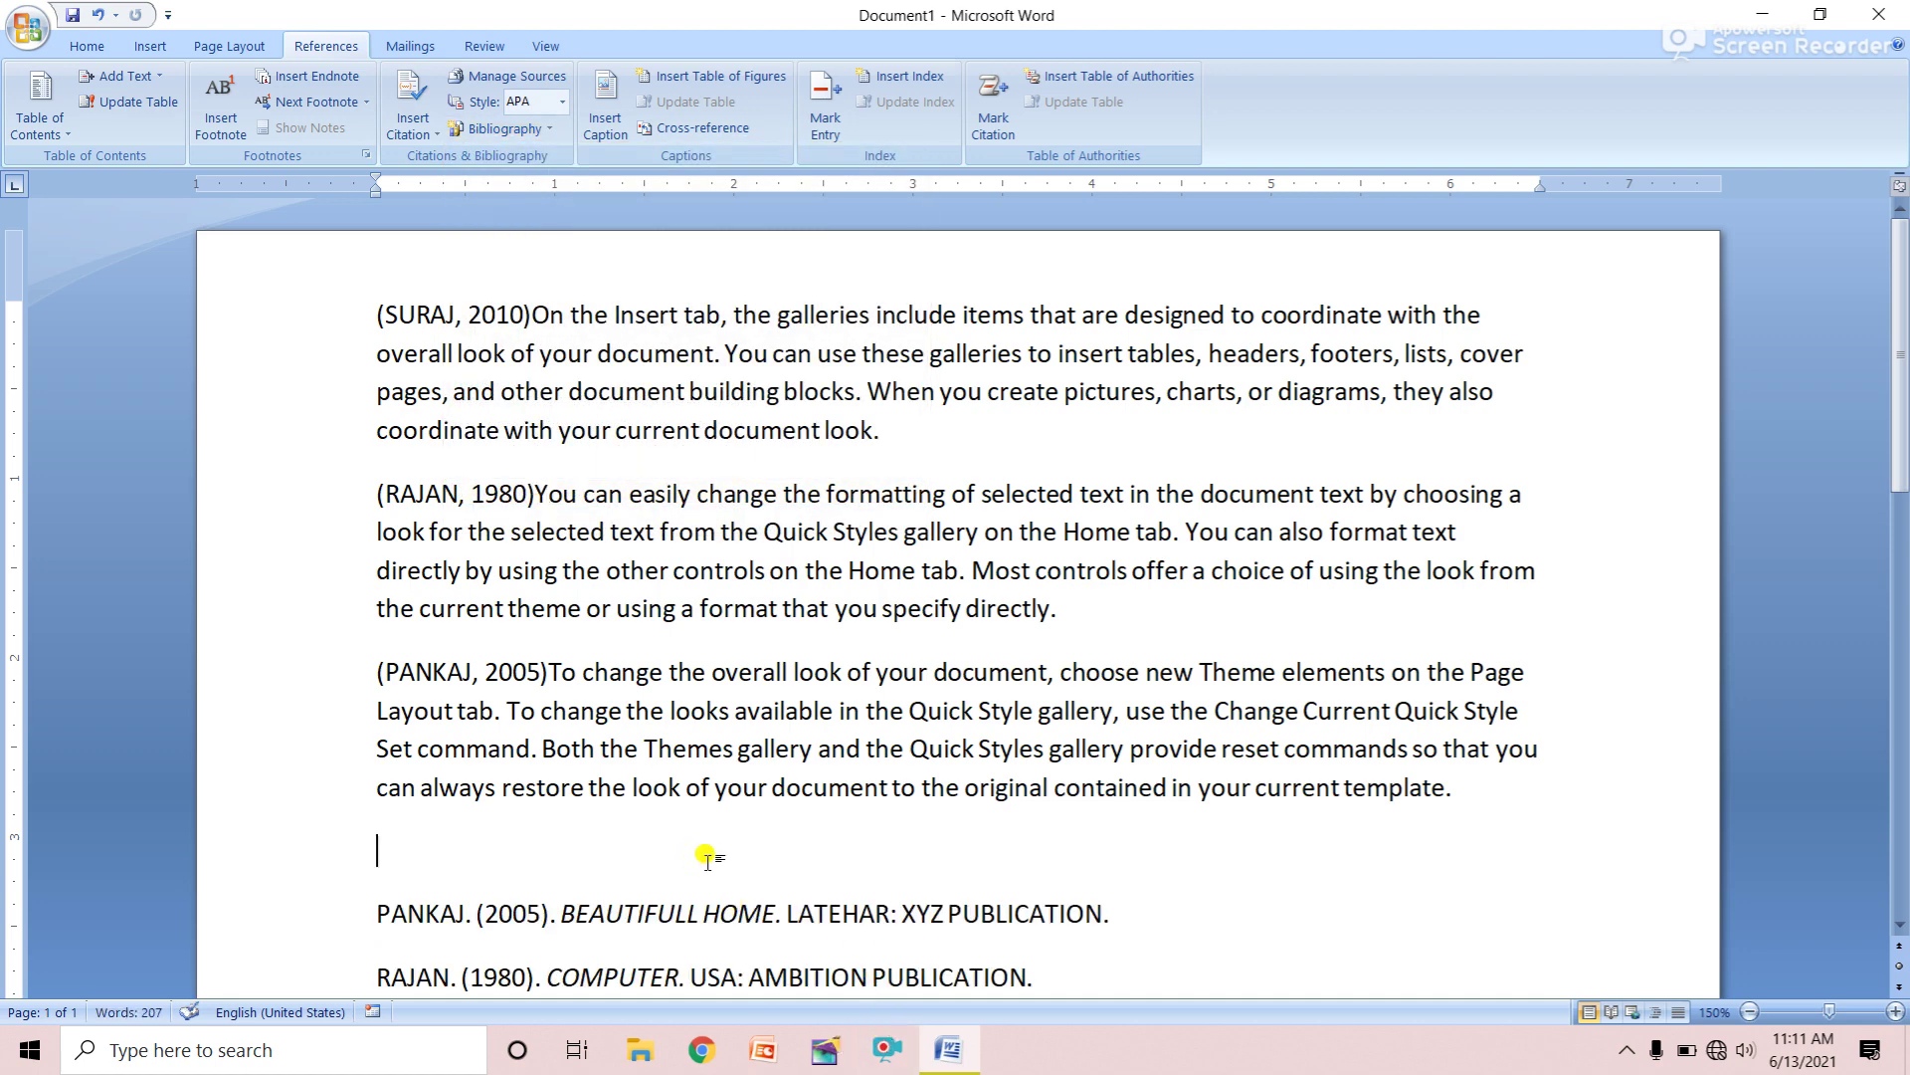
scroll(696, 861, "down", 2)
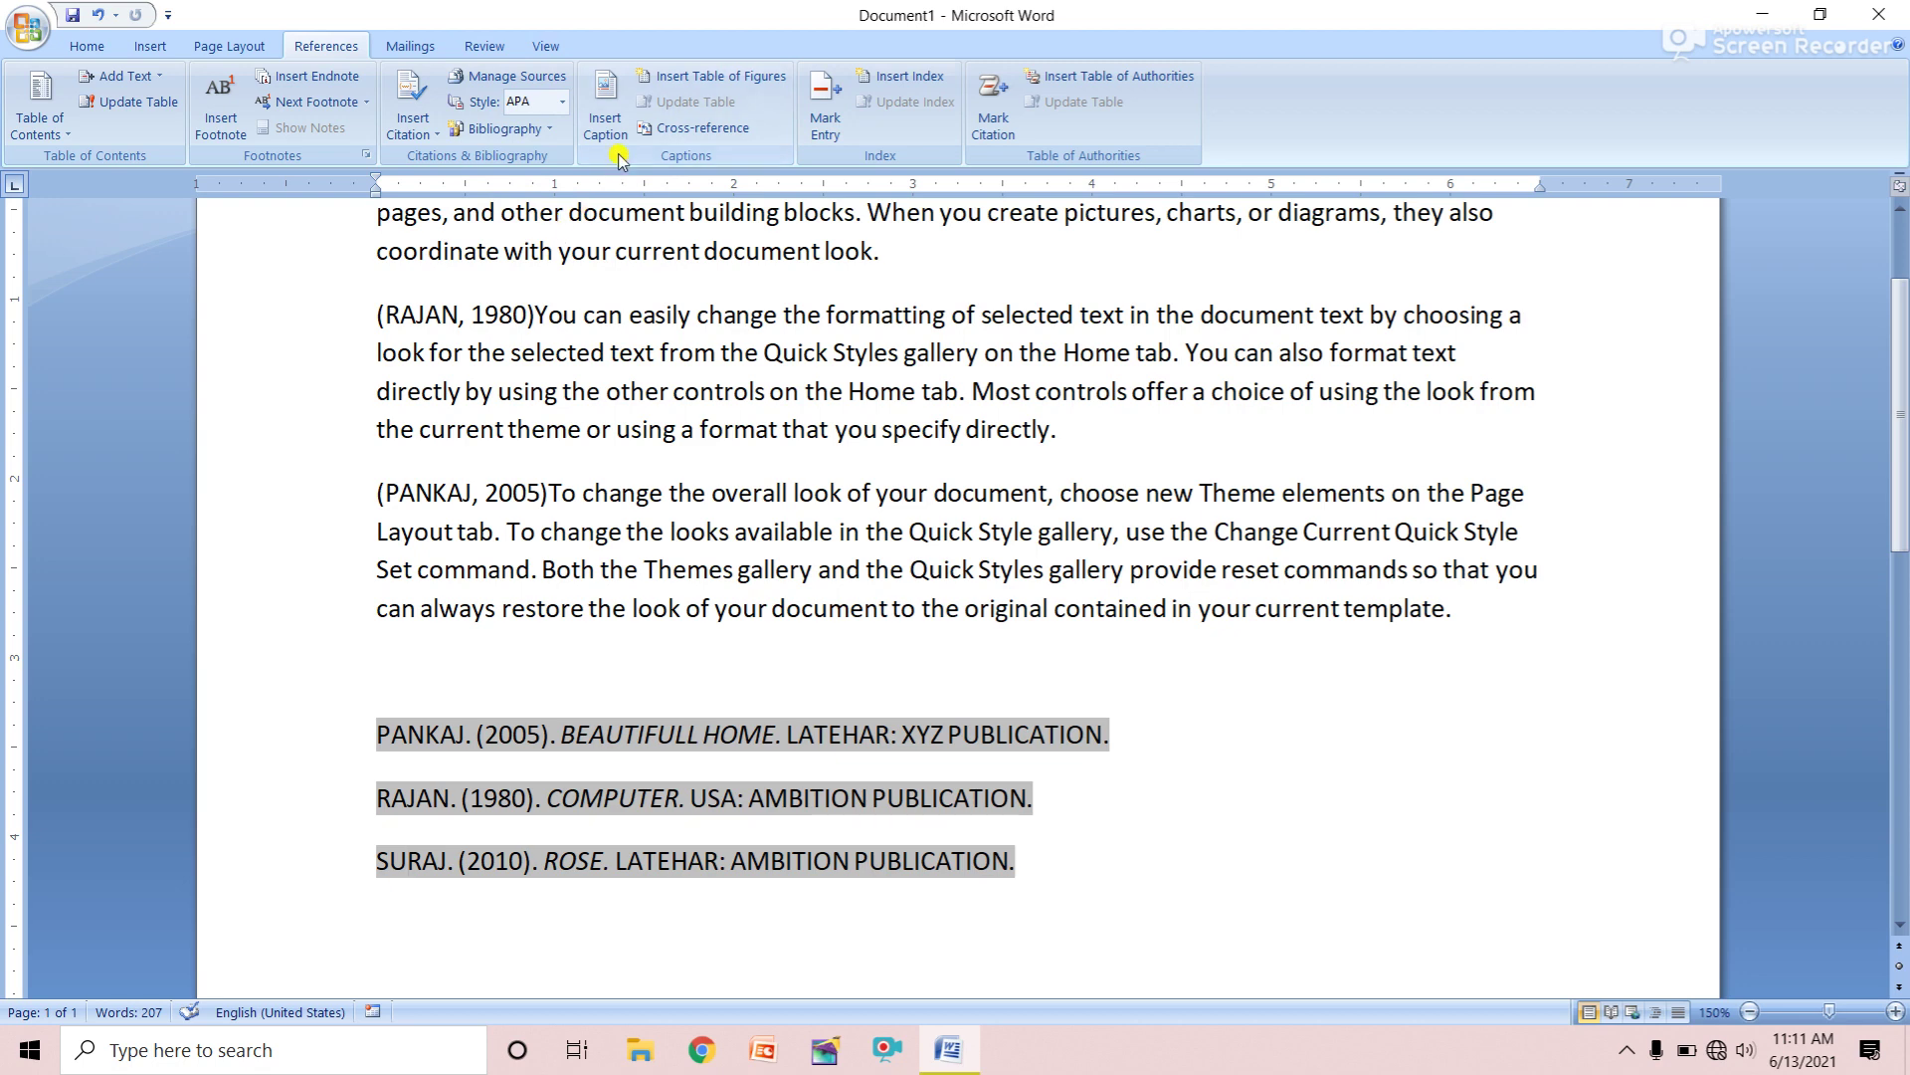
Select all the document's text and delete it, leaving a blank page
left_click(681, 315)
scroll(677, 346, "up", 2)
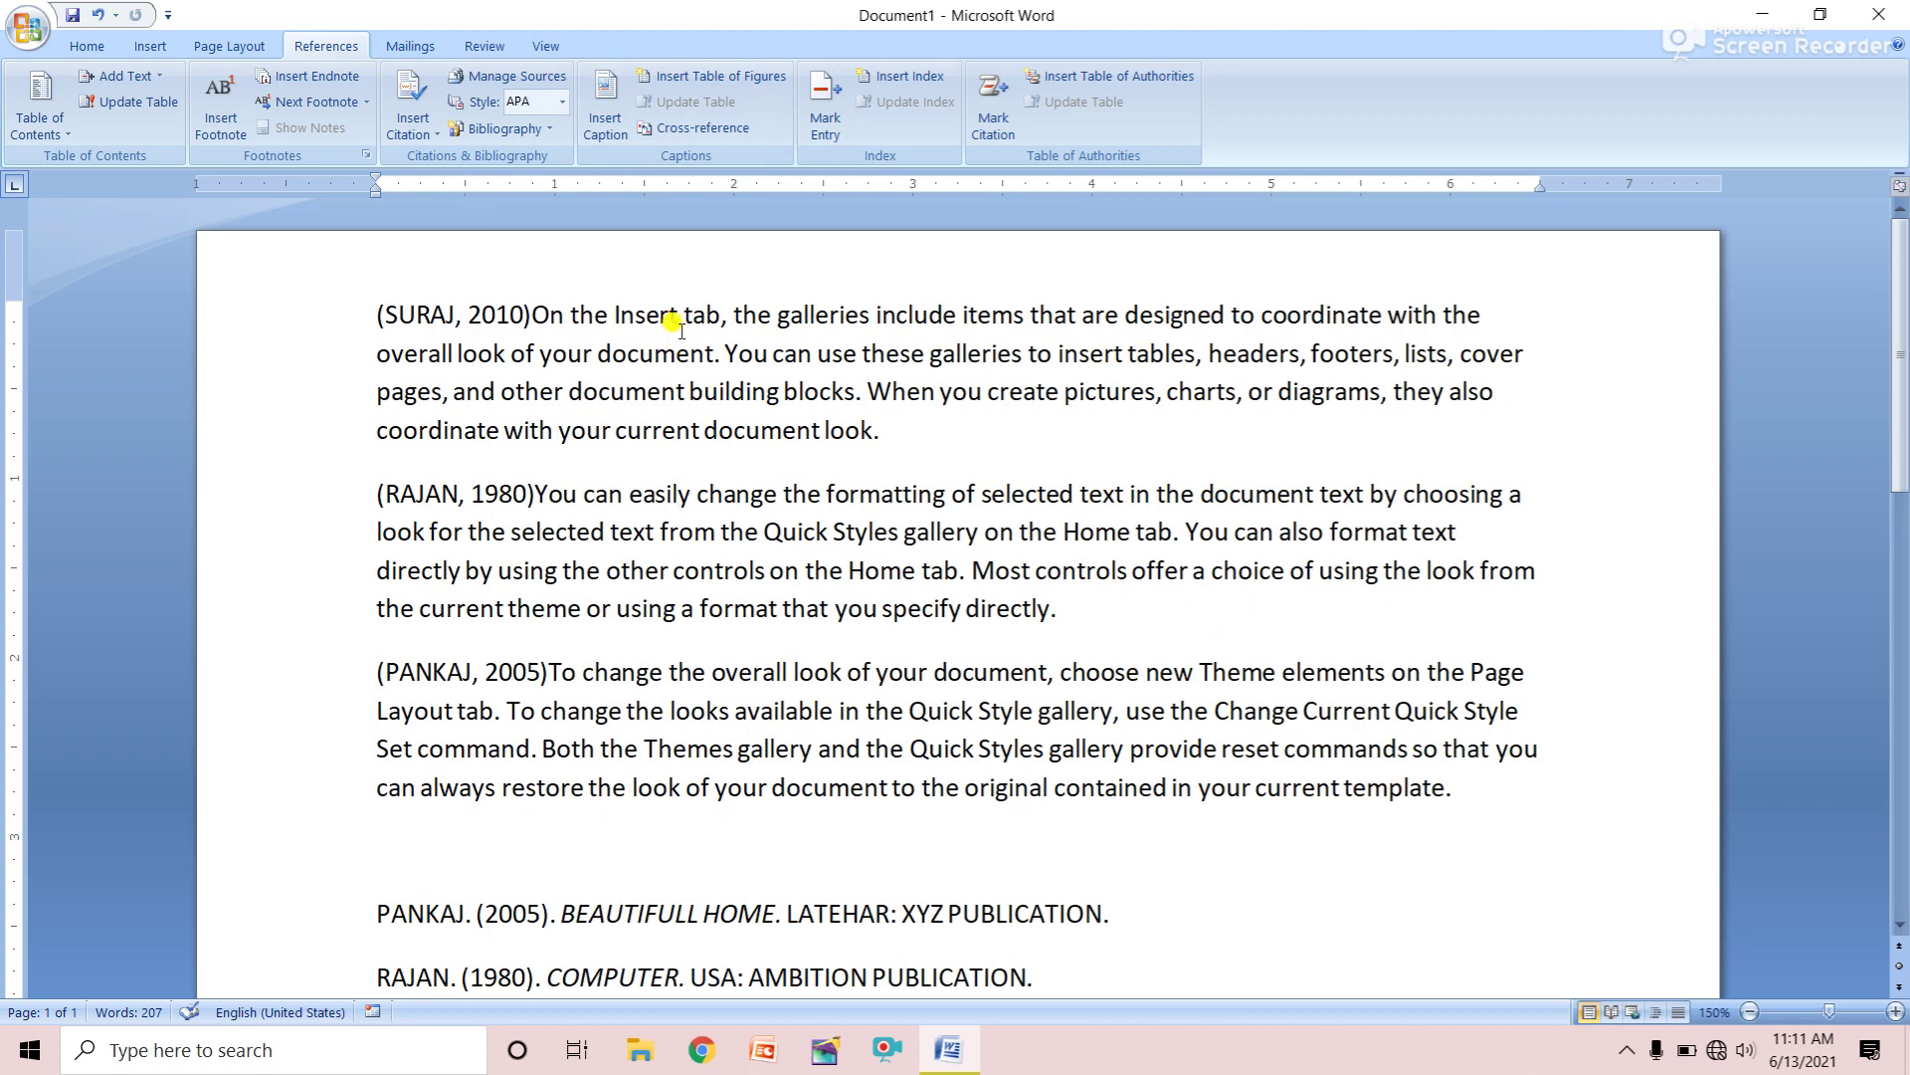
key("ctrl+a")
key("Delete")
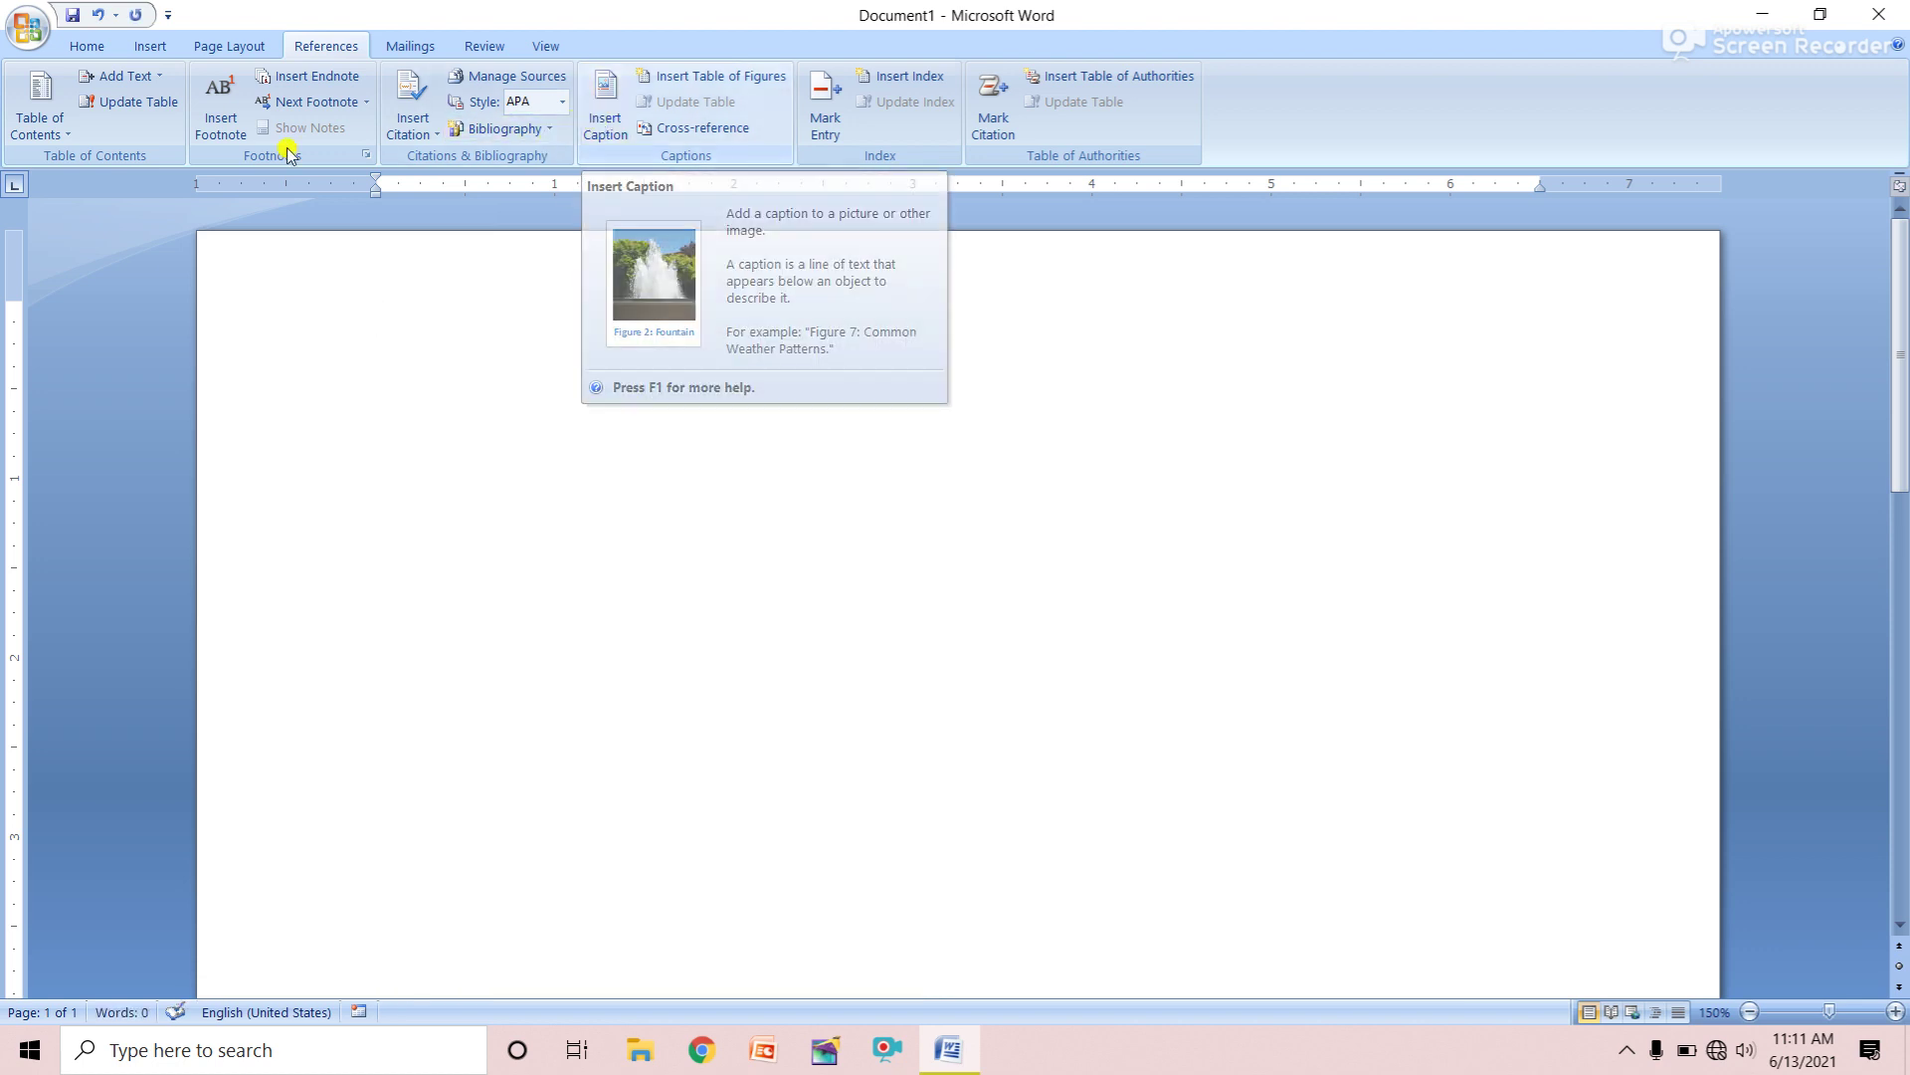
left_click(168, 47)
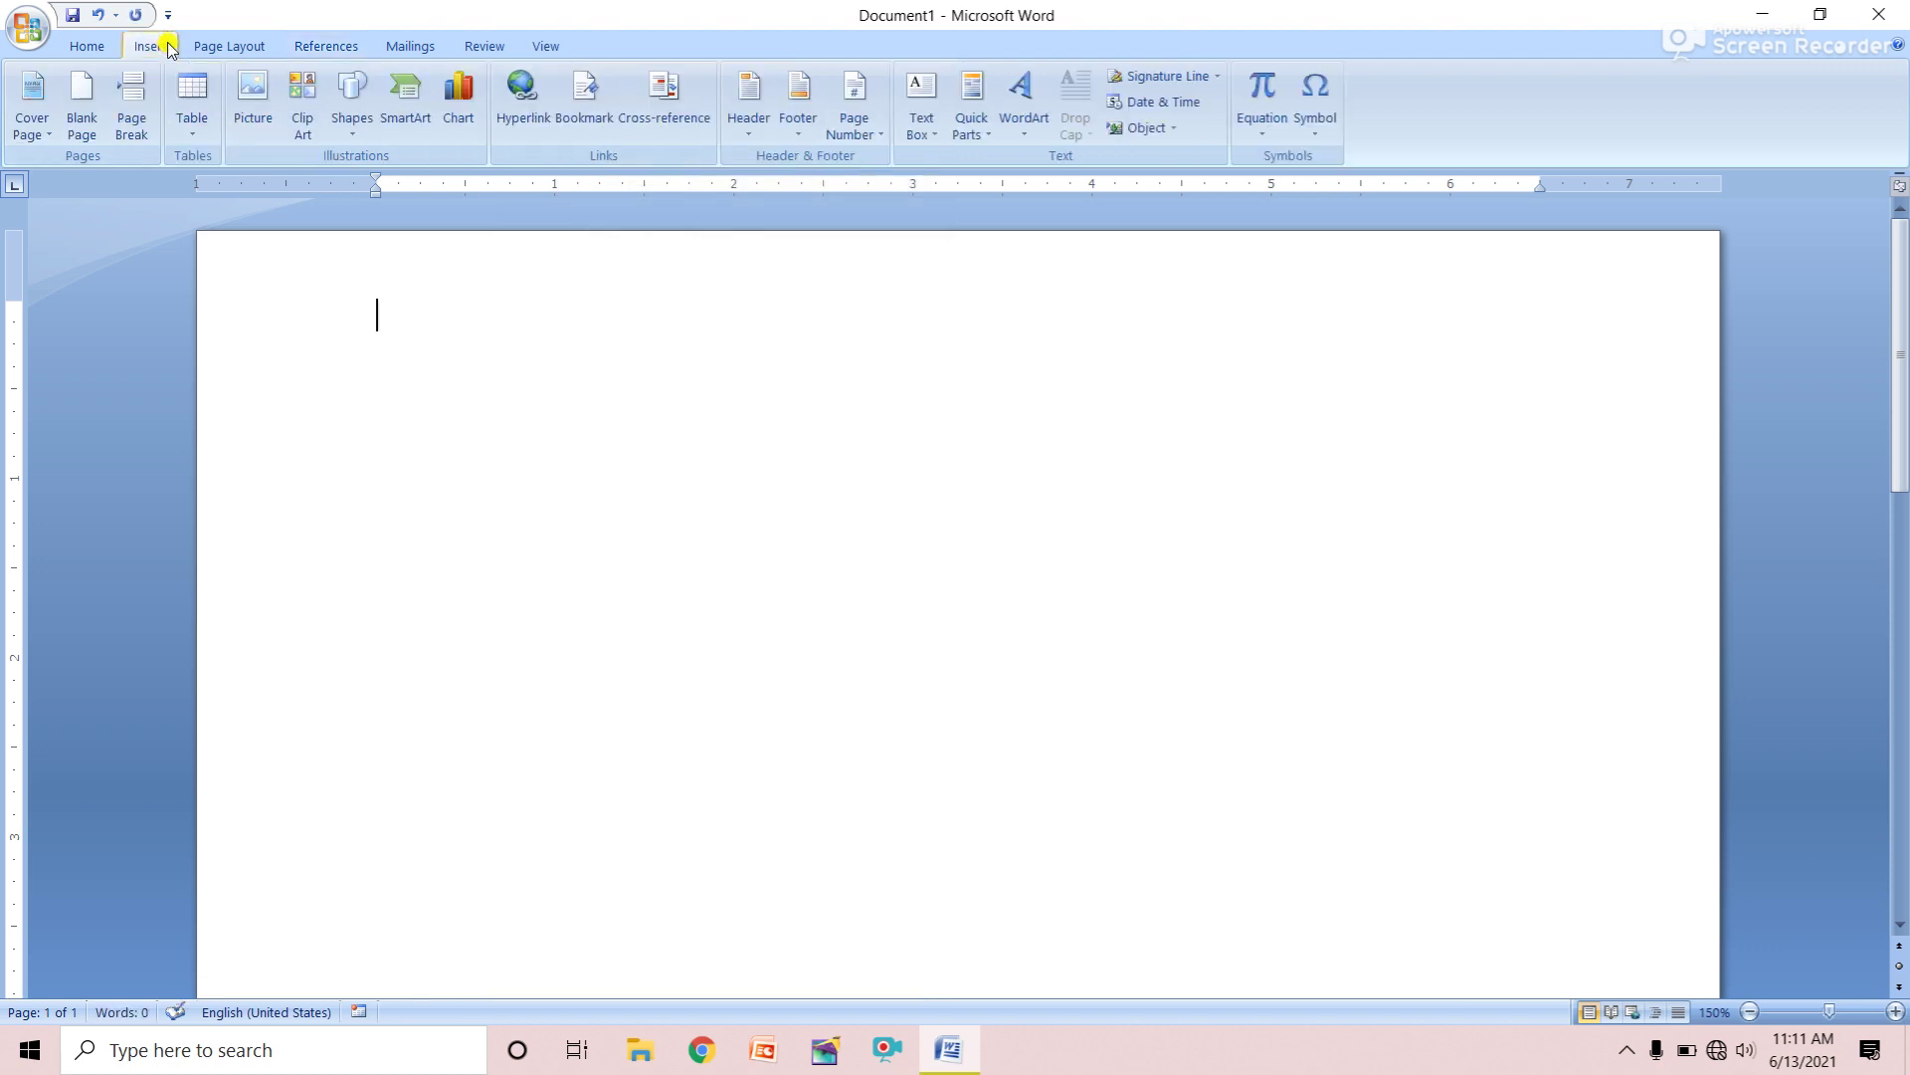
Draw a rectangle near the top centre of the page
left_click(349, 114)
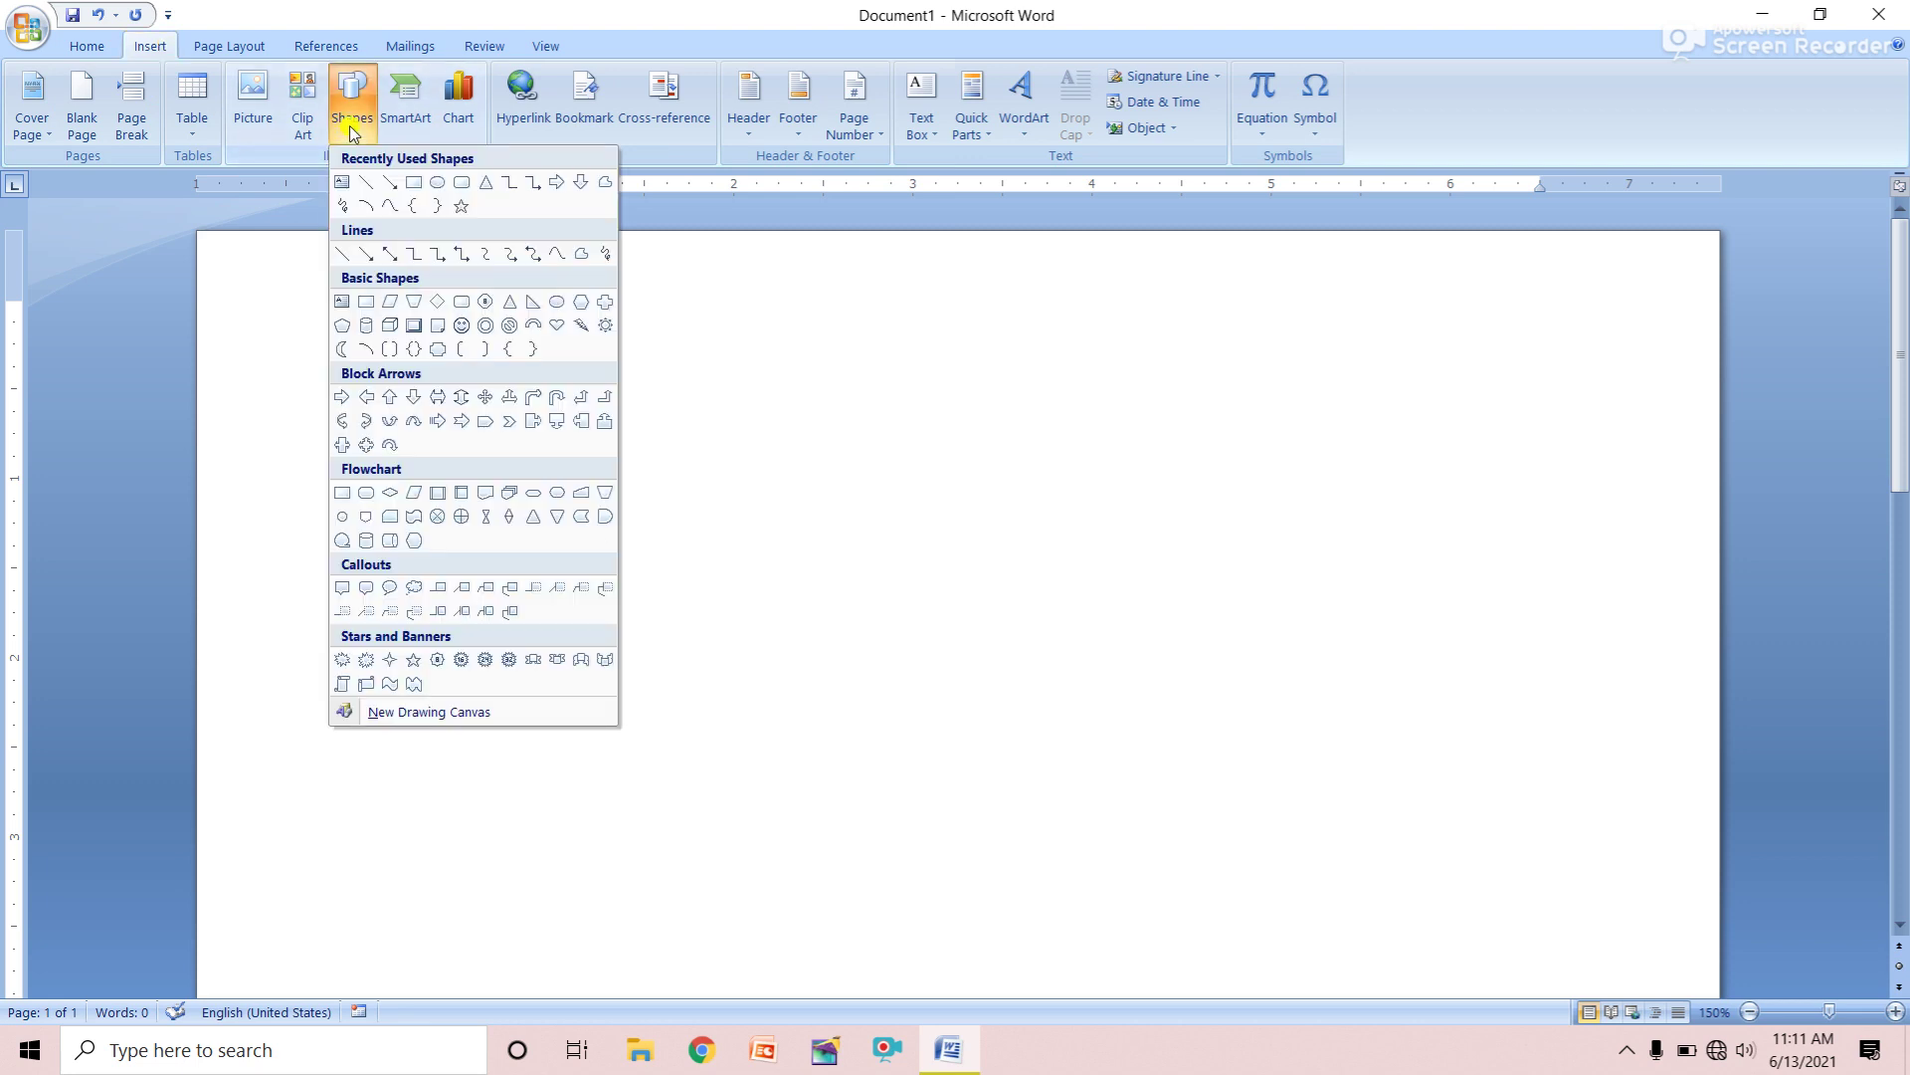
left_click(416, 187)
left_click_drag(749, 316, 1082, 495)
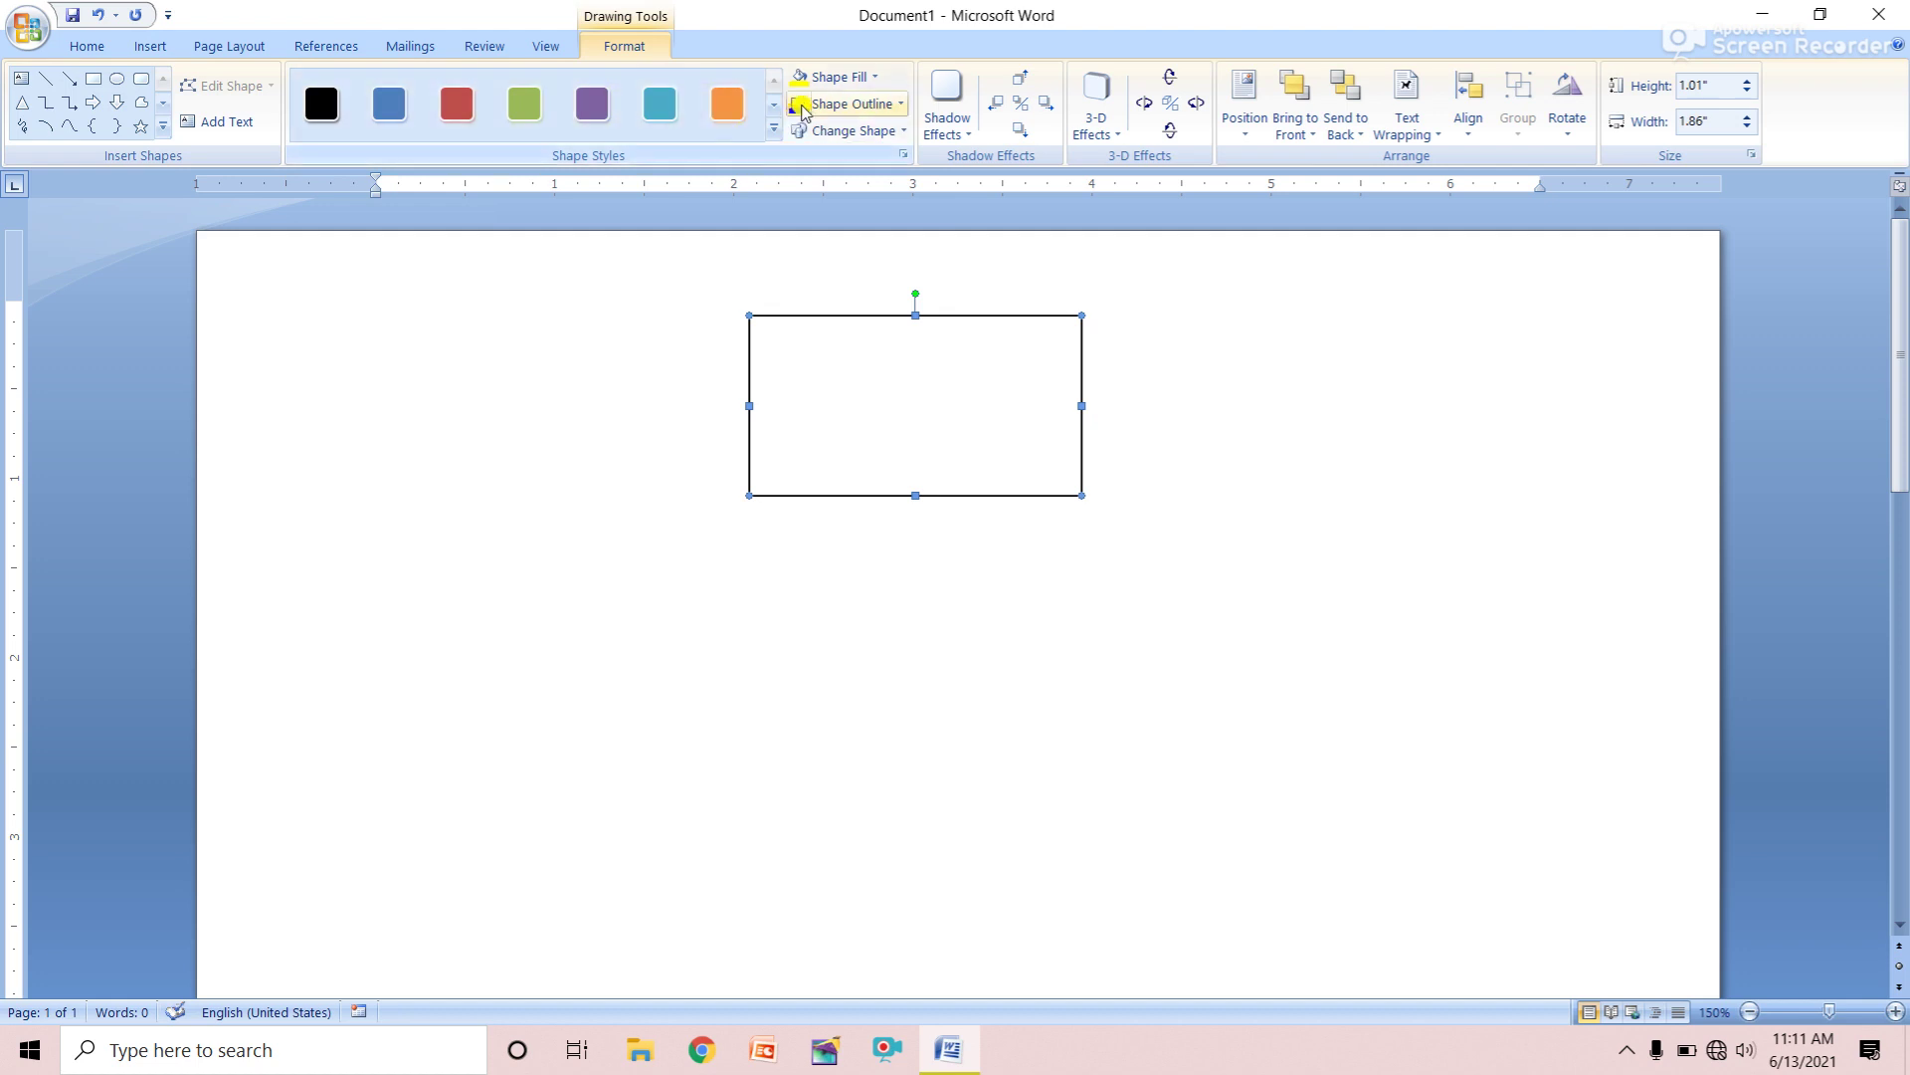
left_click(802, 77)
Fill the rectangle with the first image from E:\SOFTWARE\software\hd wallpaper and stretch it to 1.31" tall
left_click(854, 76)
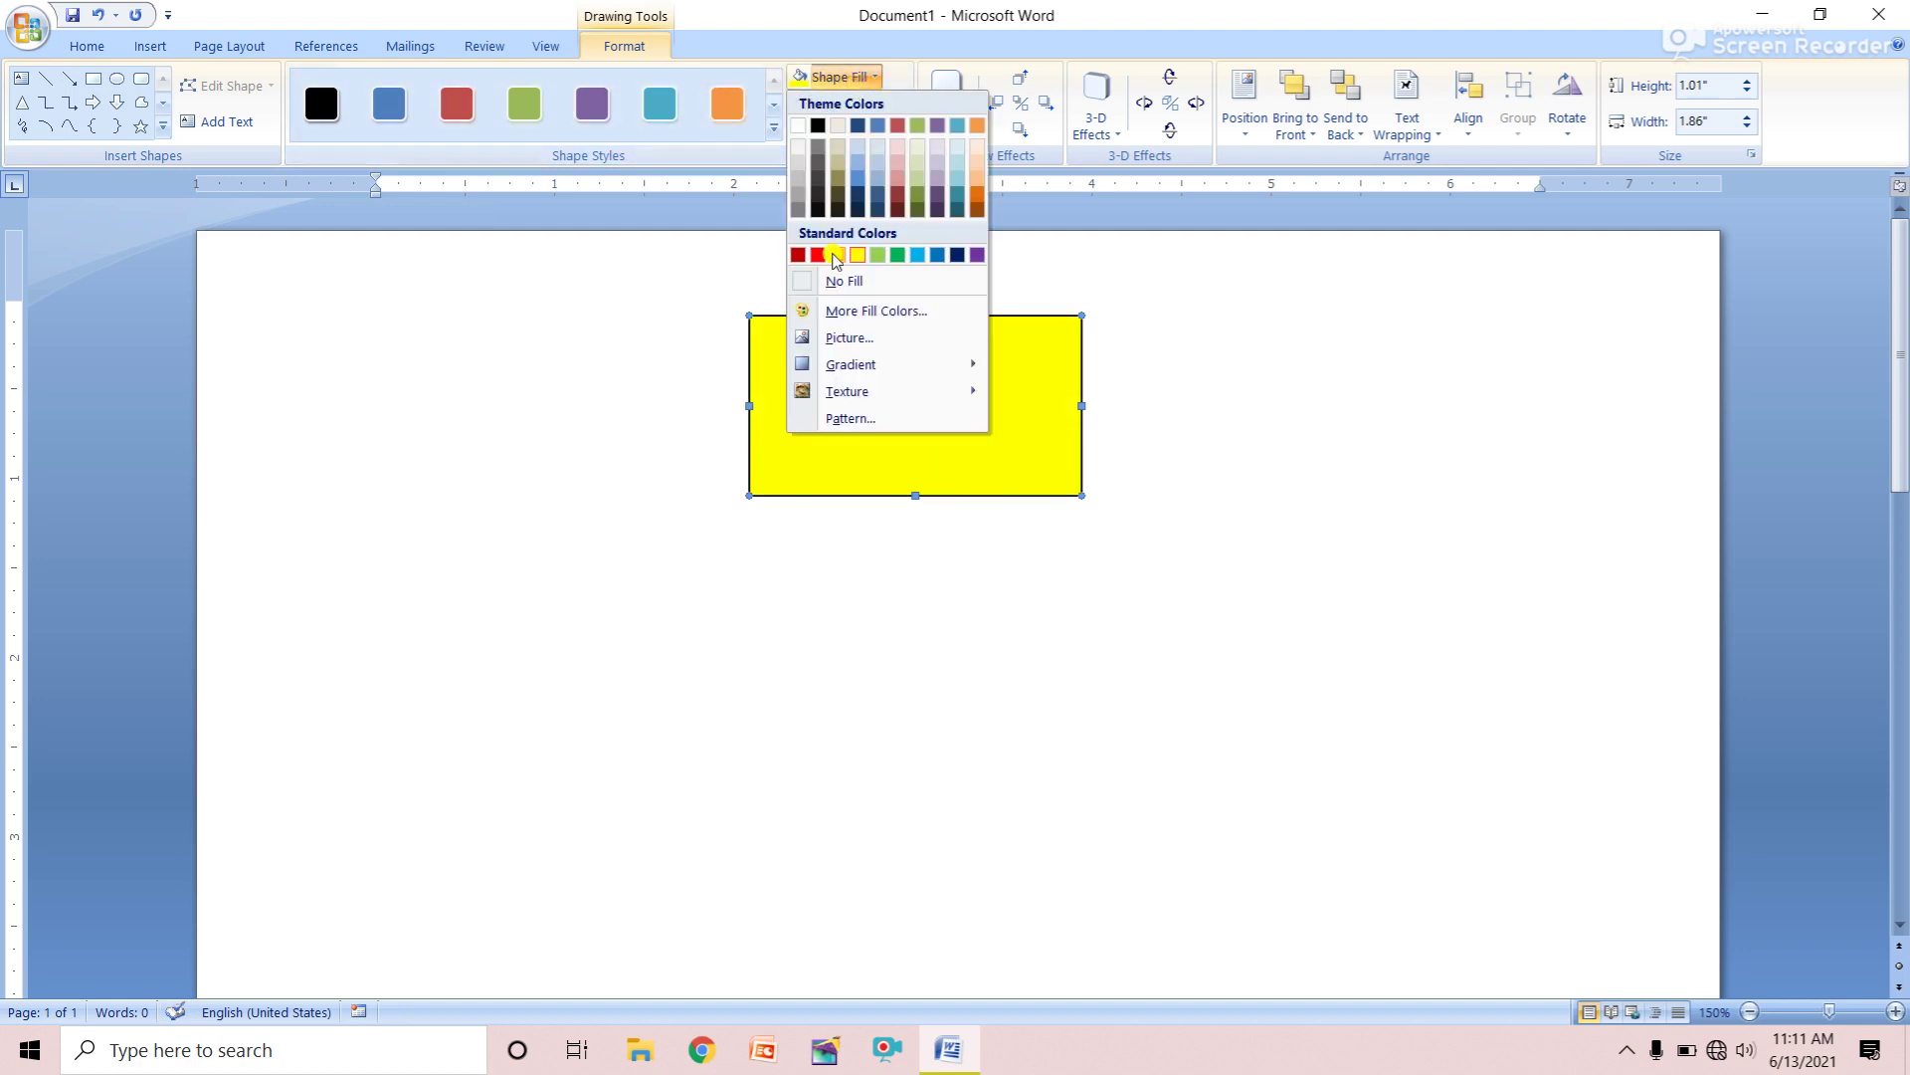
left_click(855, 341)
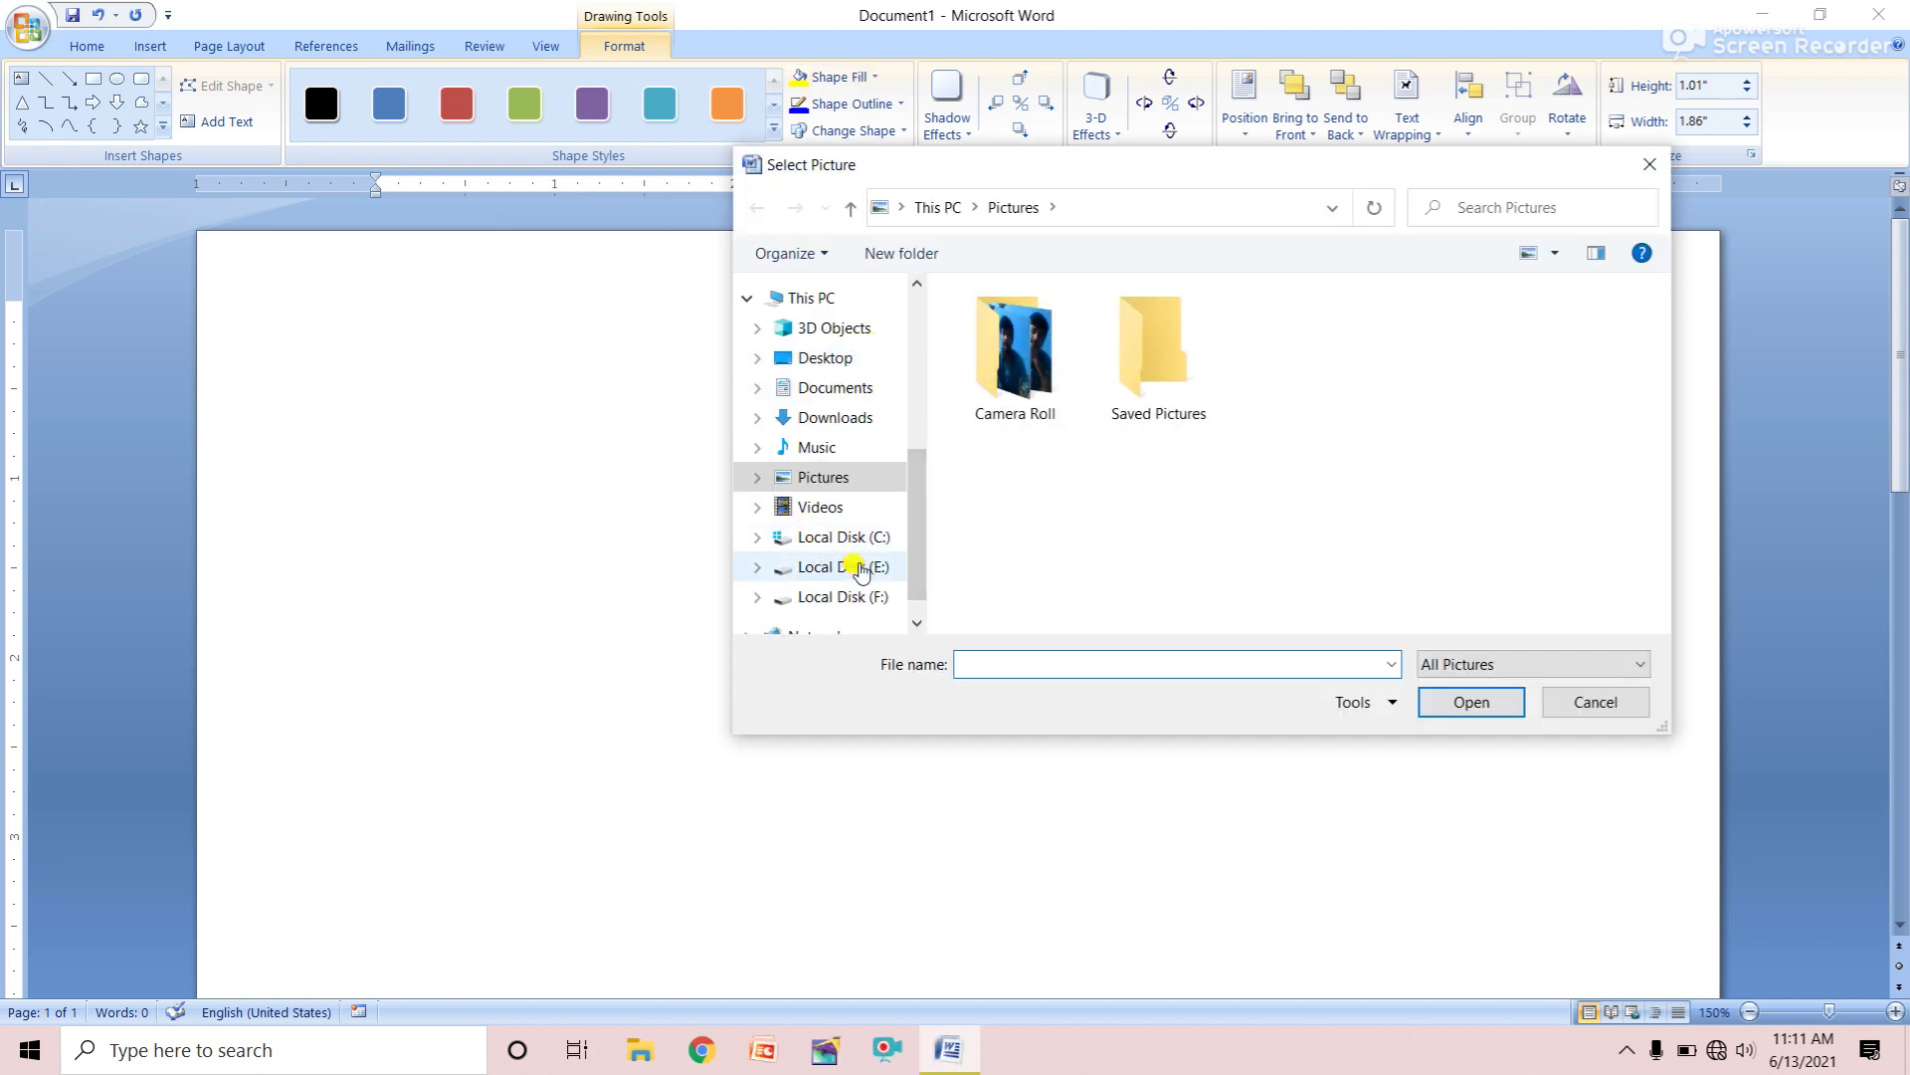
left_click(861, 570)
double_click(998, 333)
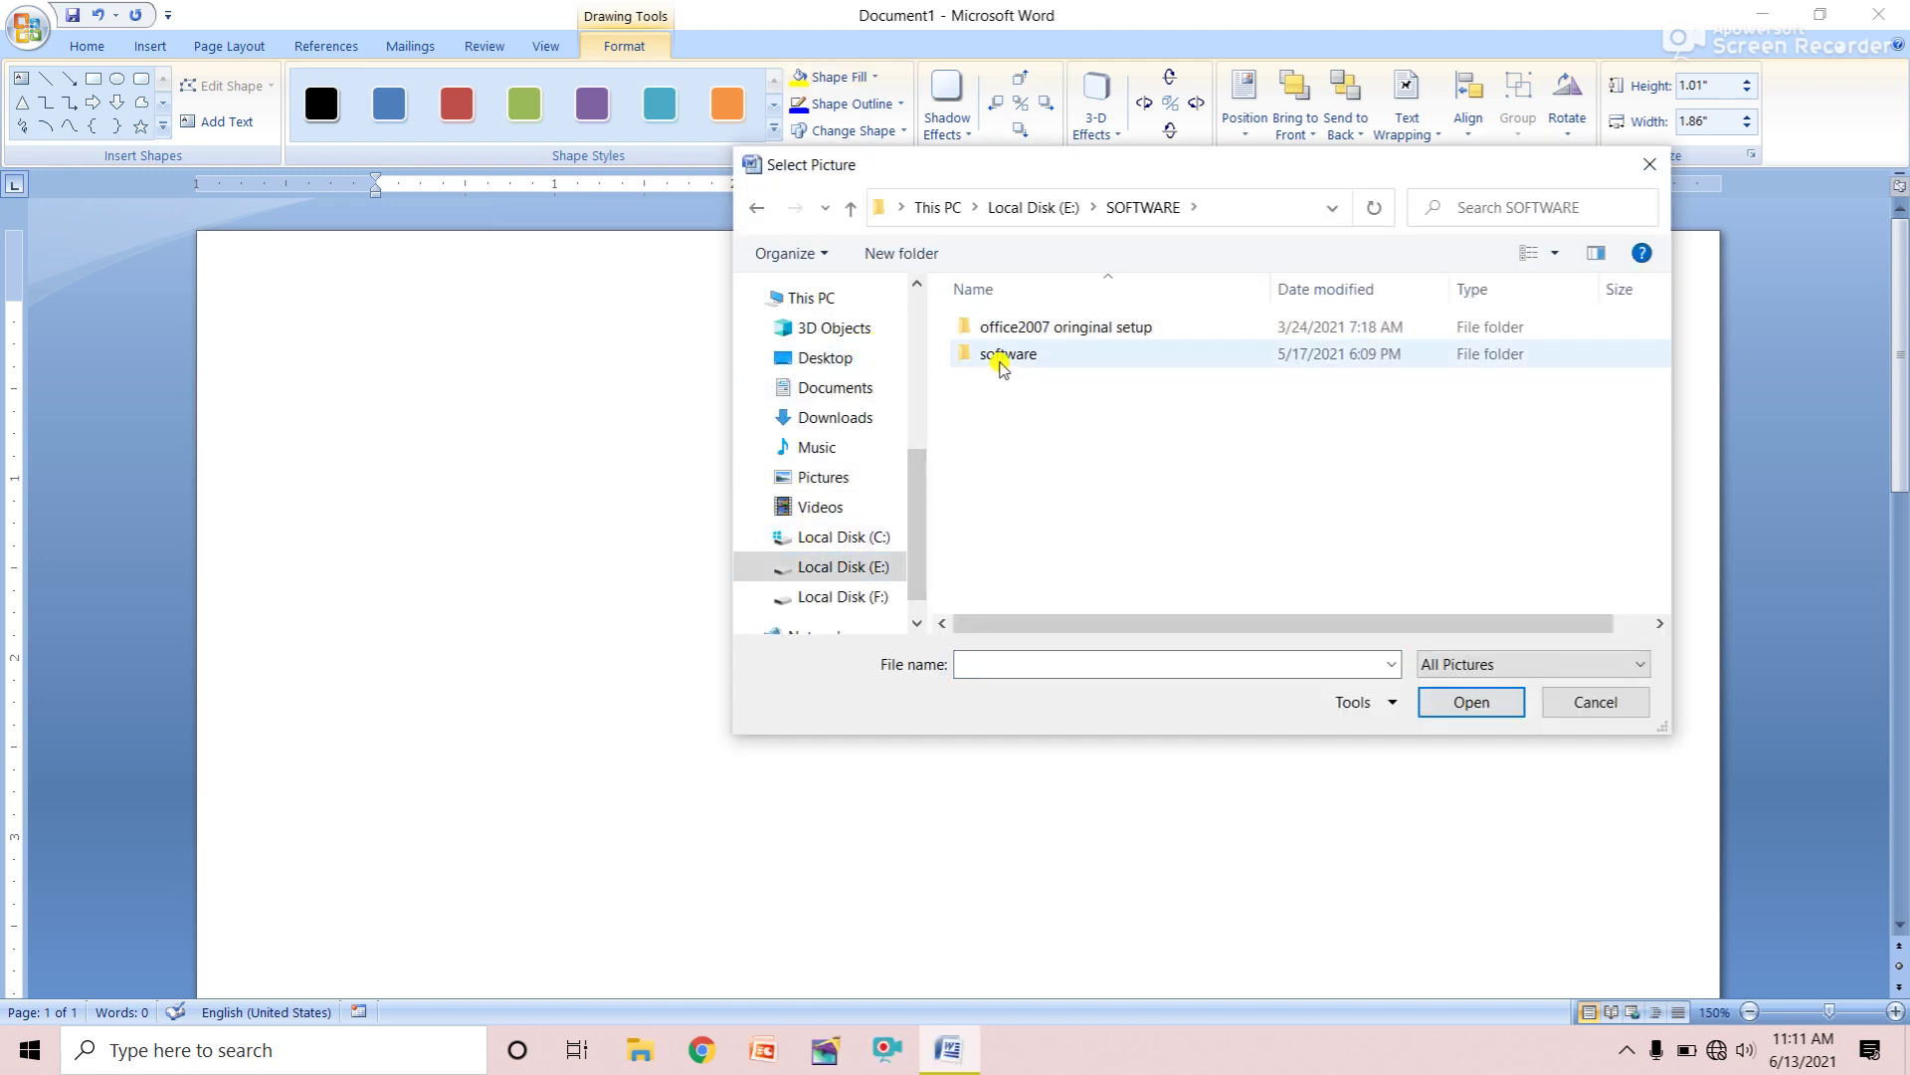
double_click(1000, 357)
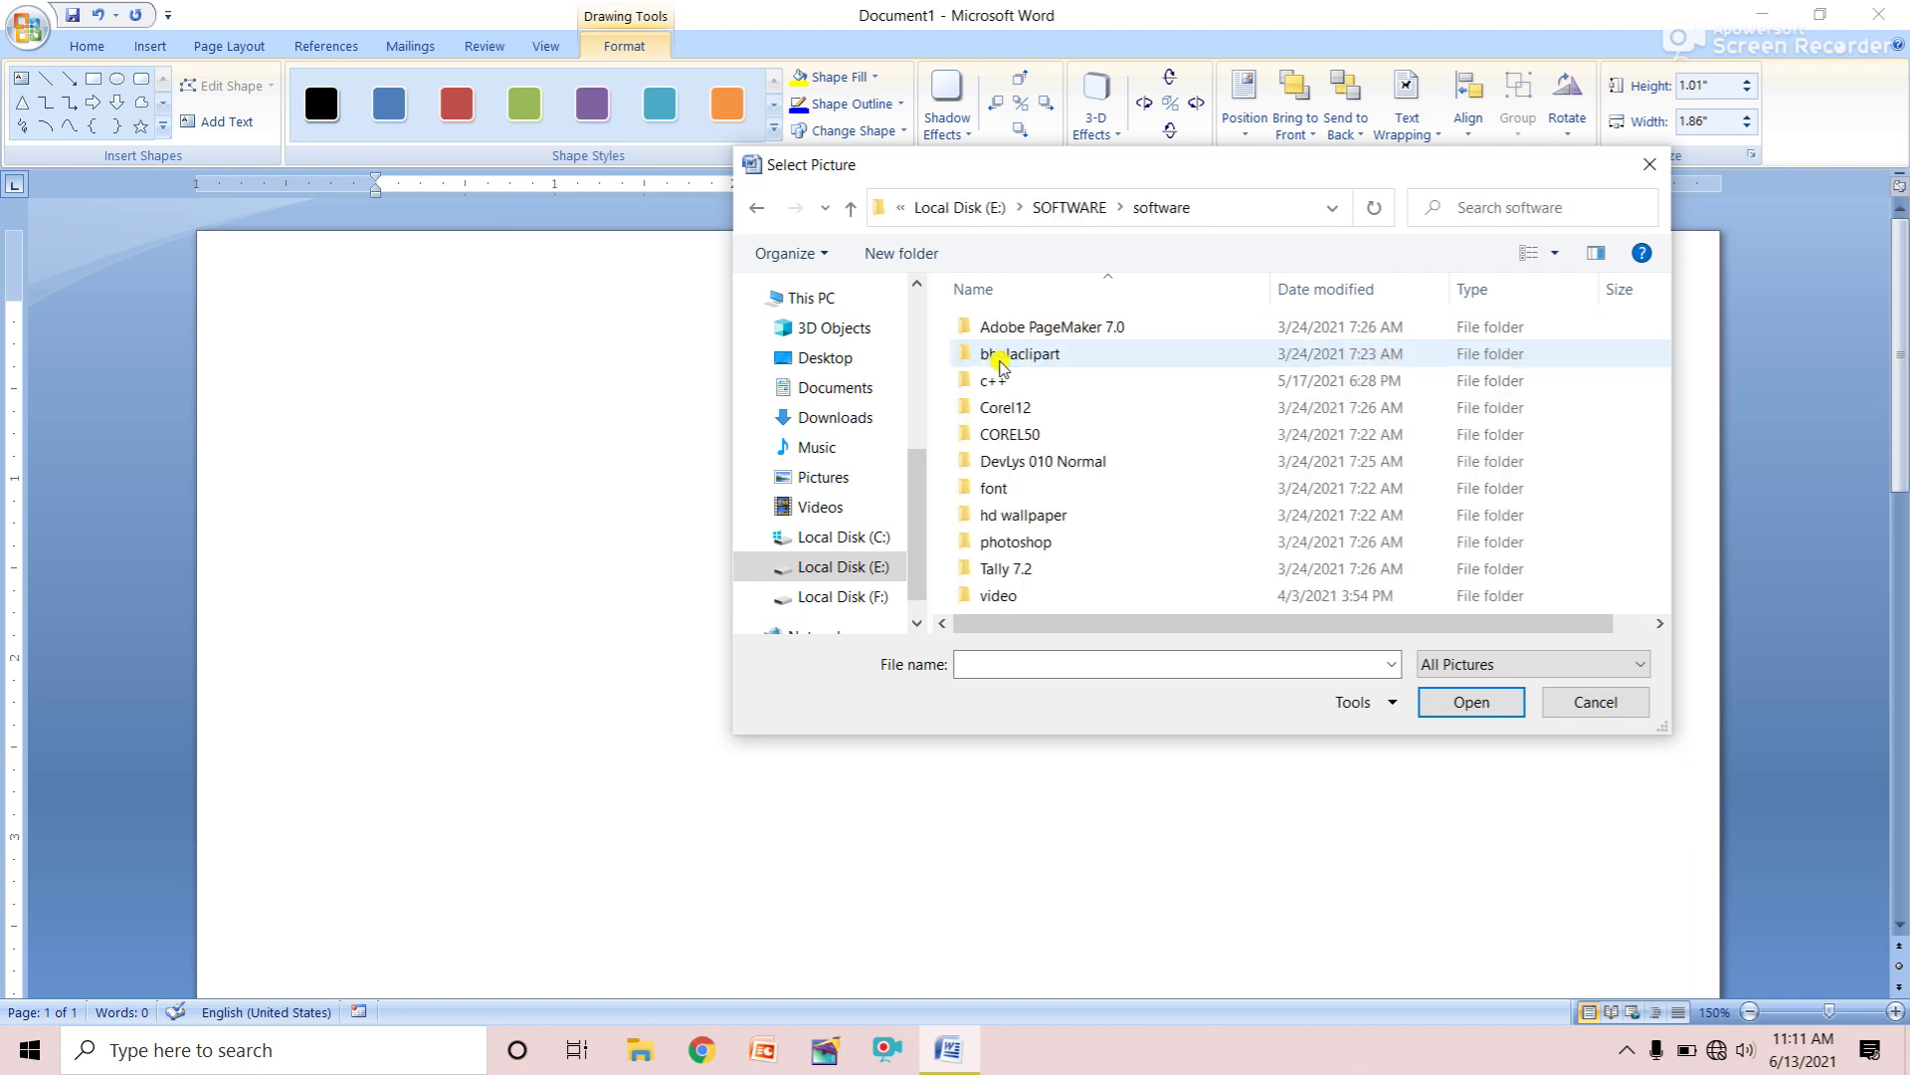
double_click(1025, 517)
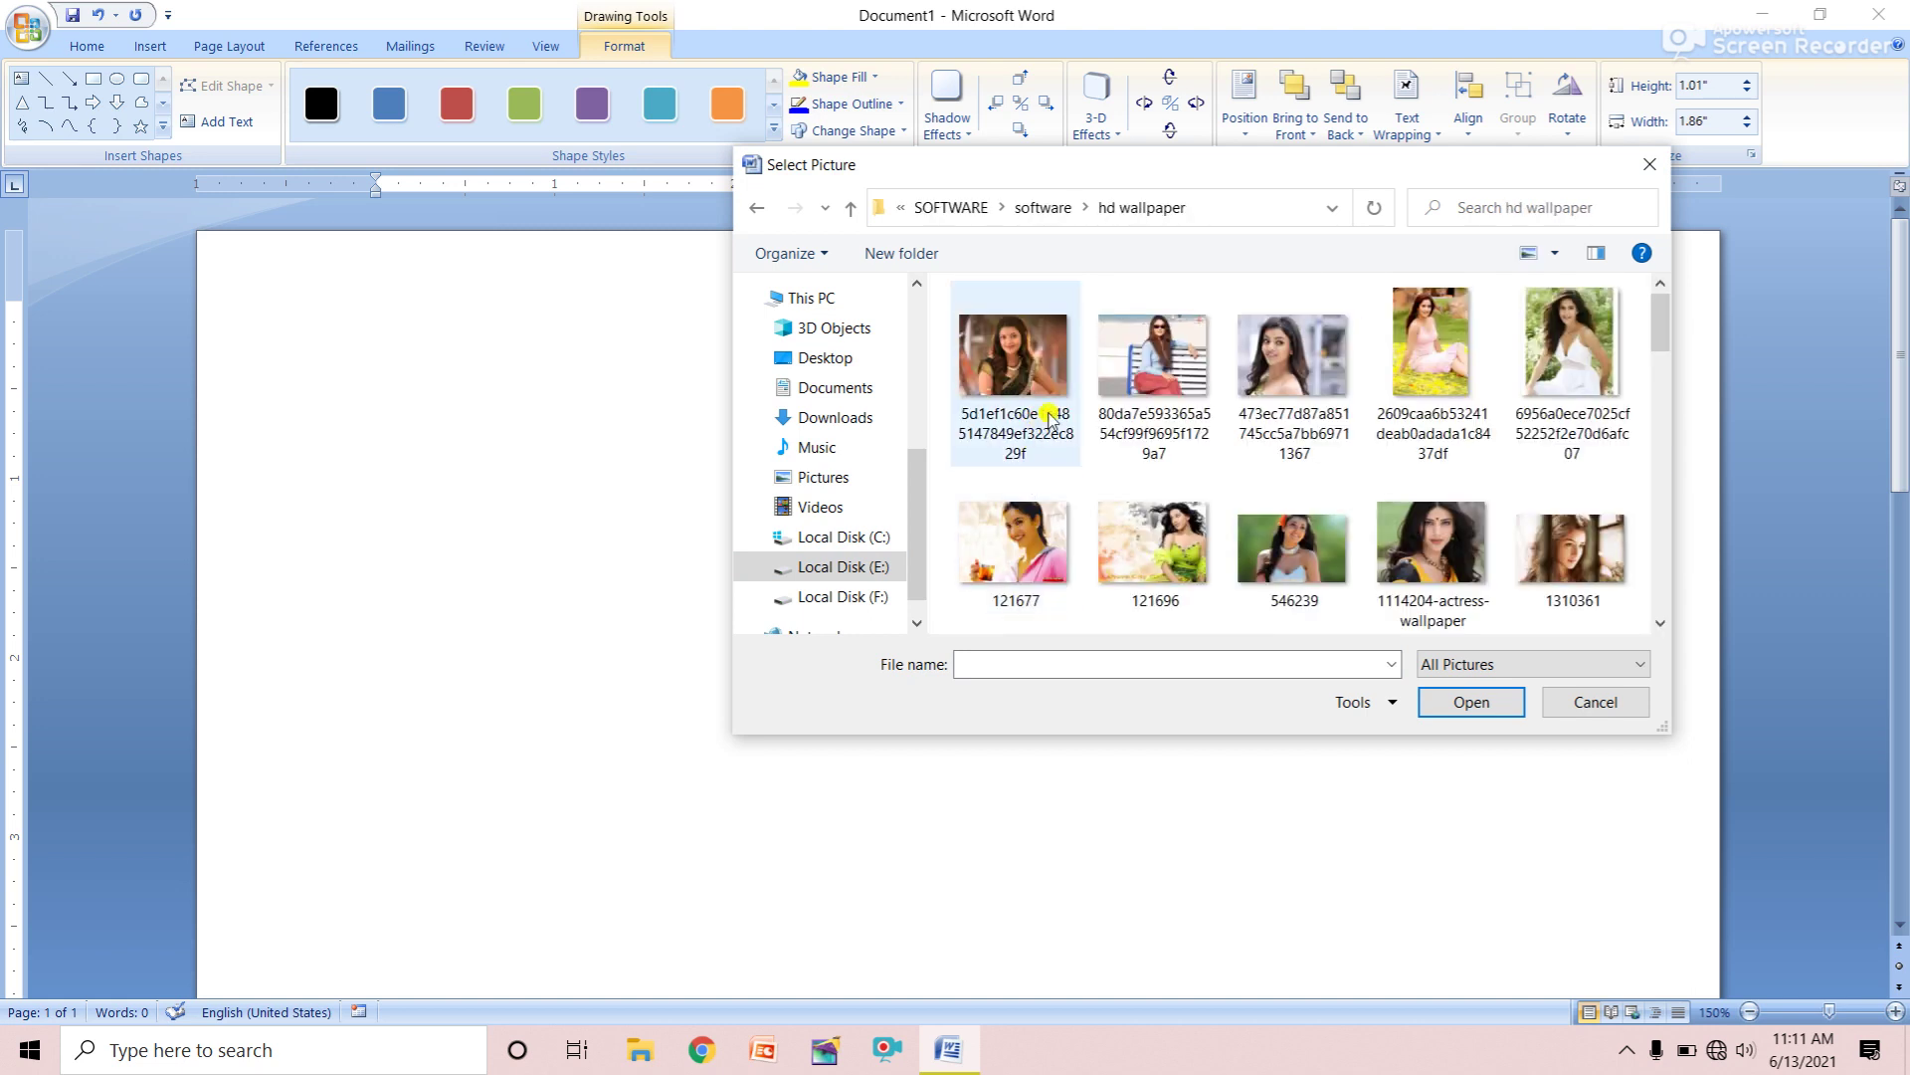
left_click(1015, 343)
double_click(1015, 343)
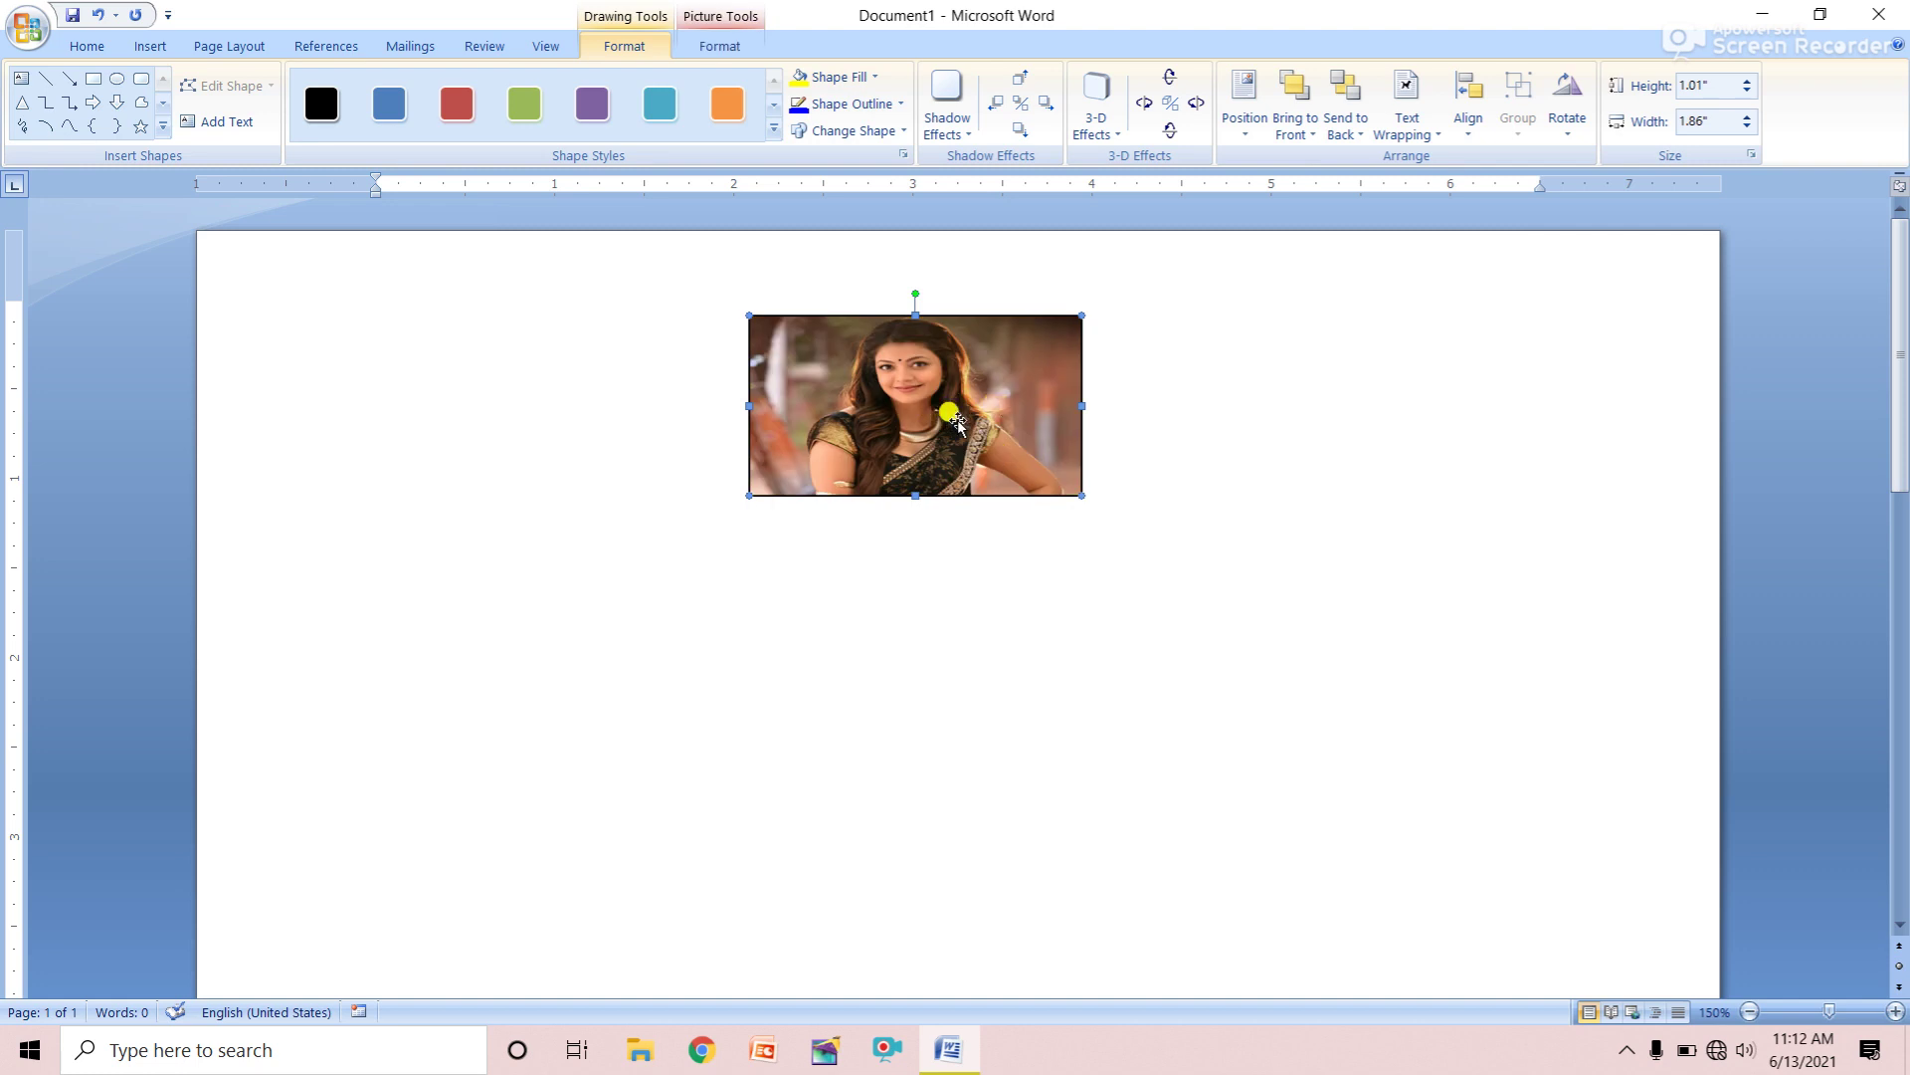
left_click_drag(909, 497, 909, 548)
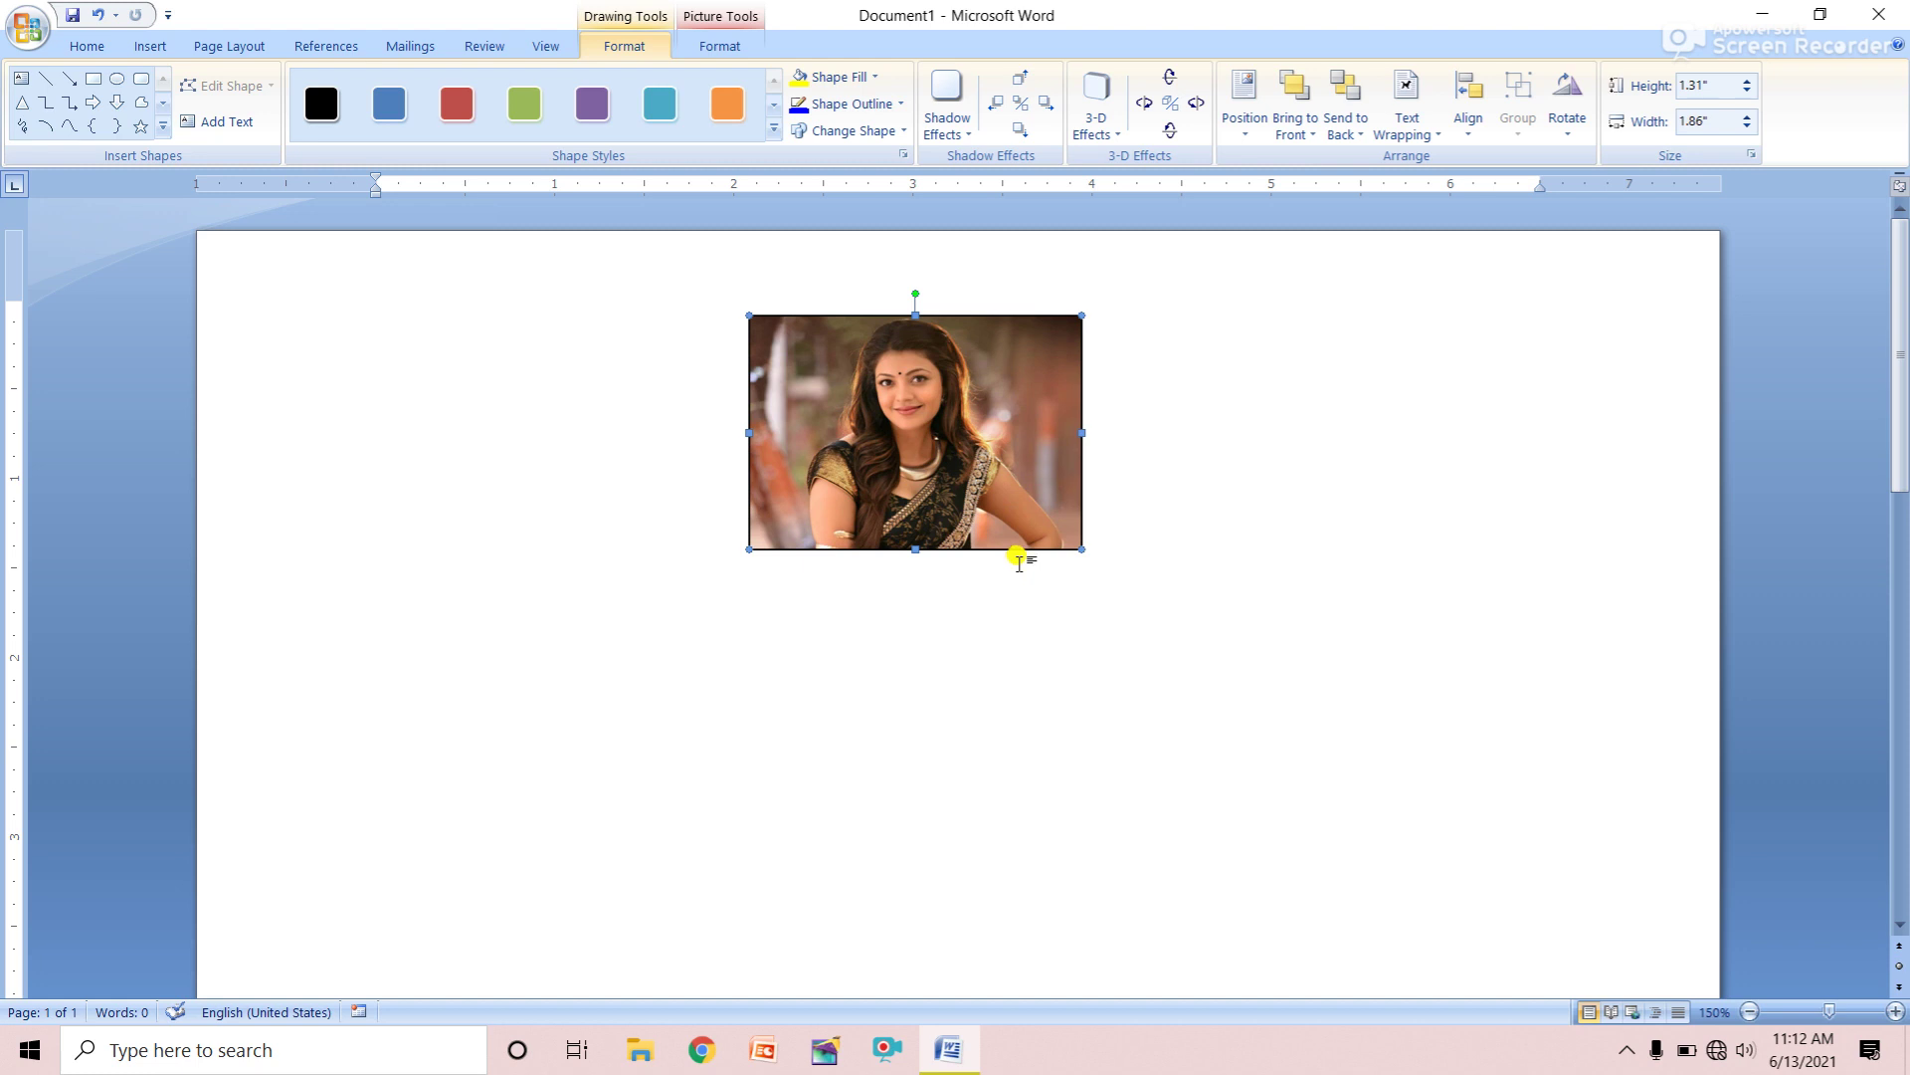
left_click(898, 687)
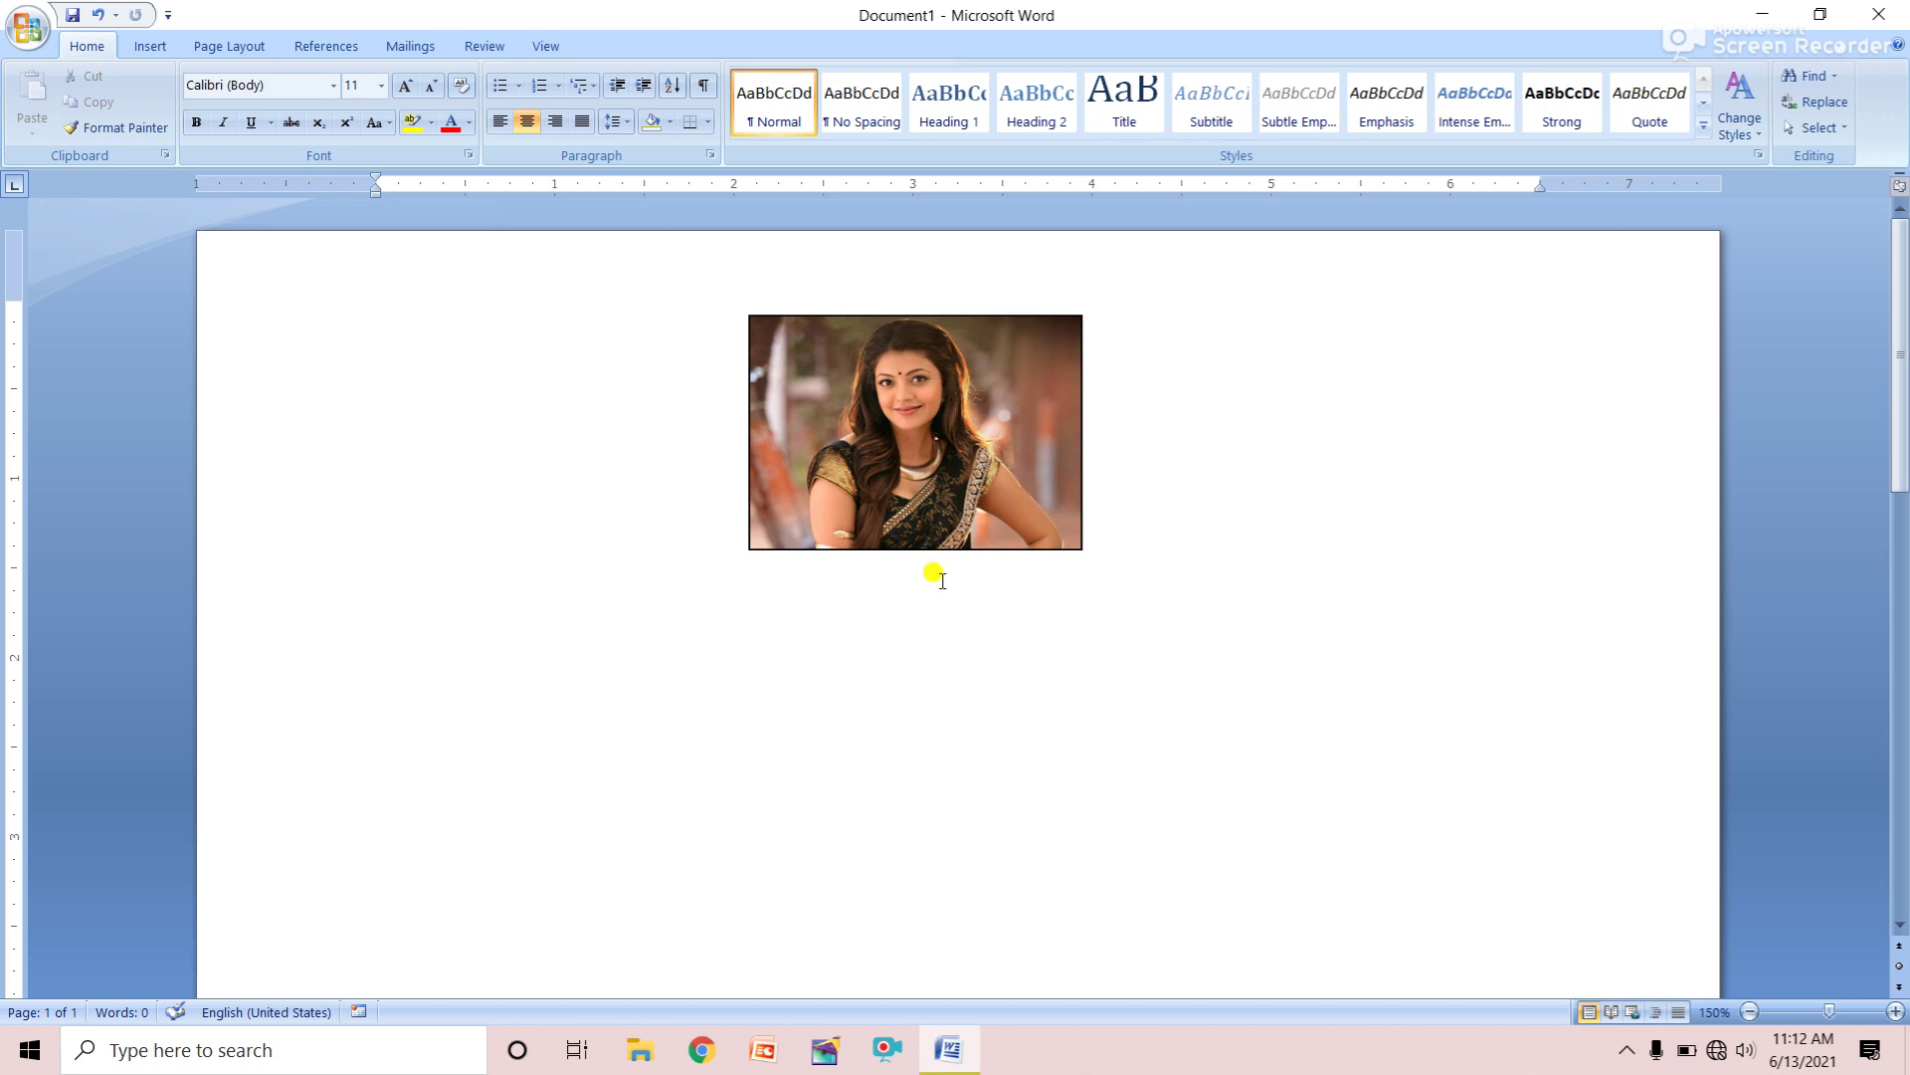
Insert a page break and draw a rectangle on the new page
key("ctrl+Return")
scroll(930, 572, "down", 5)
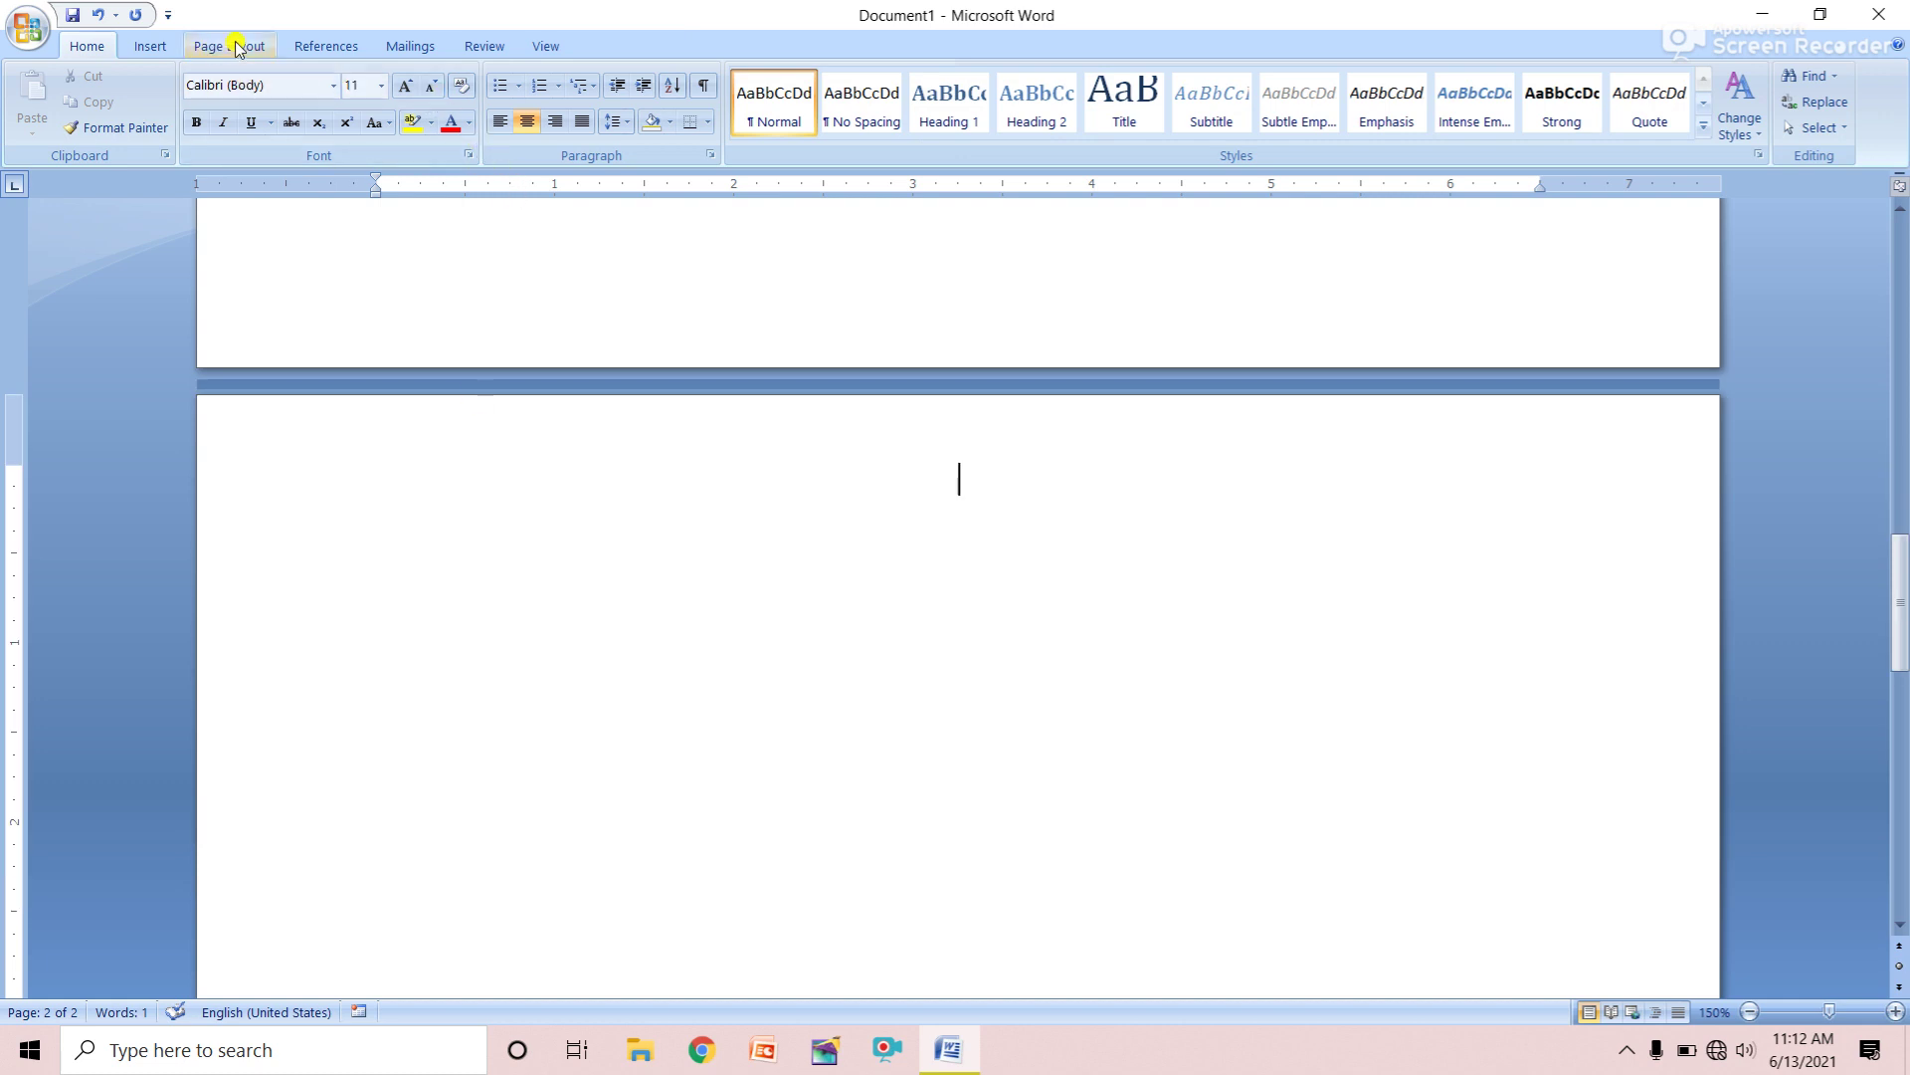
left_click(150, 46)
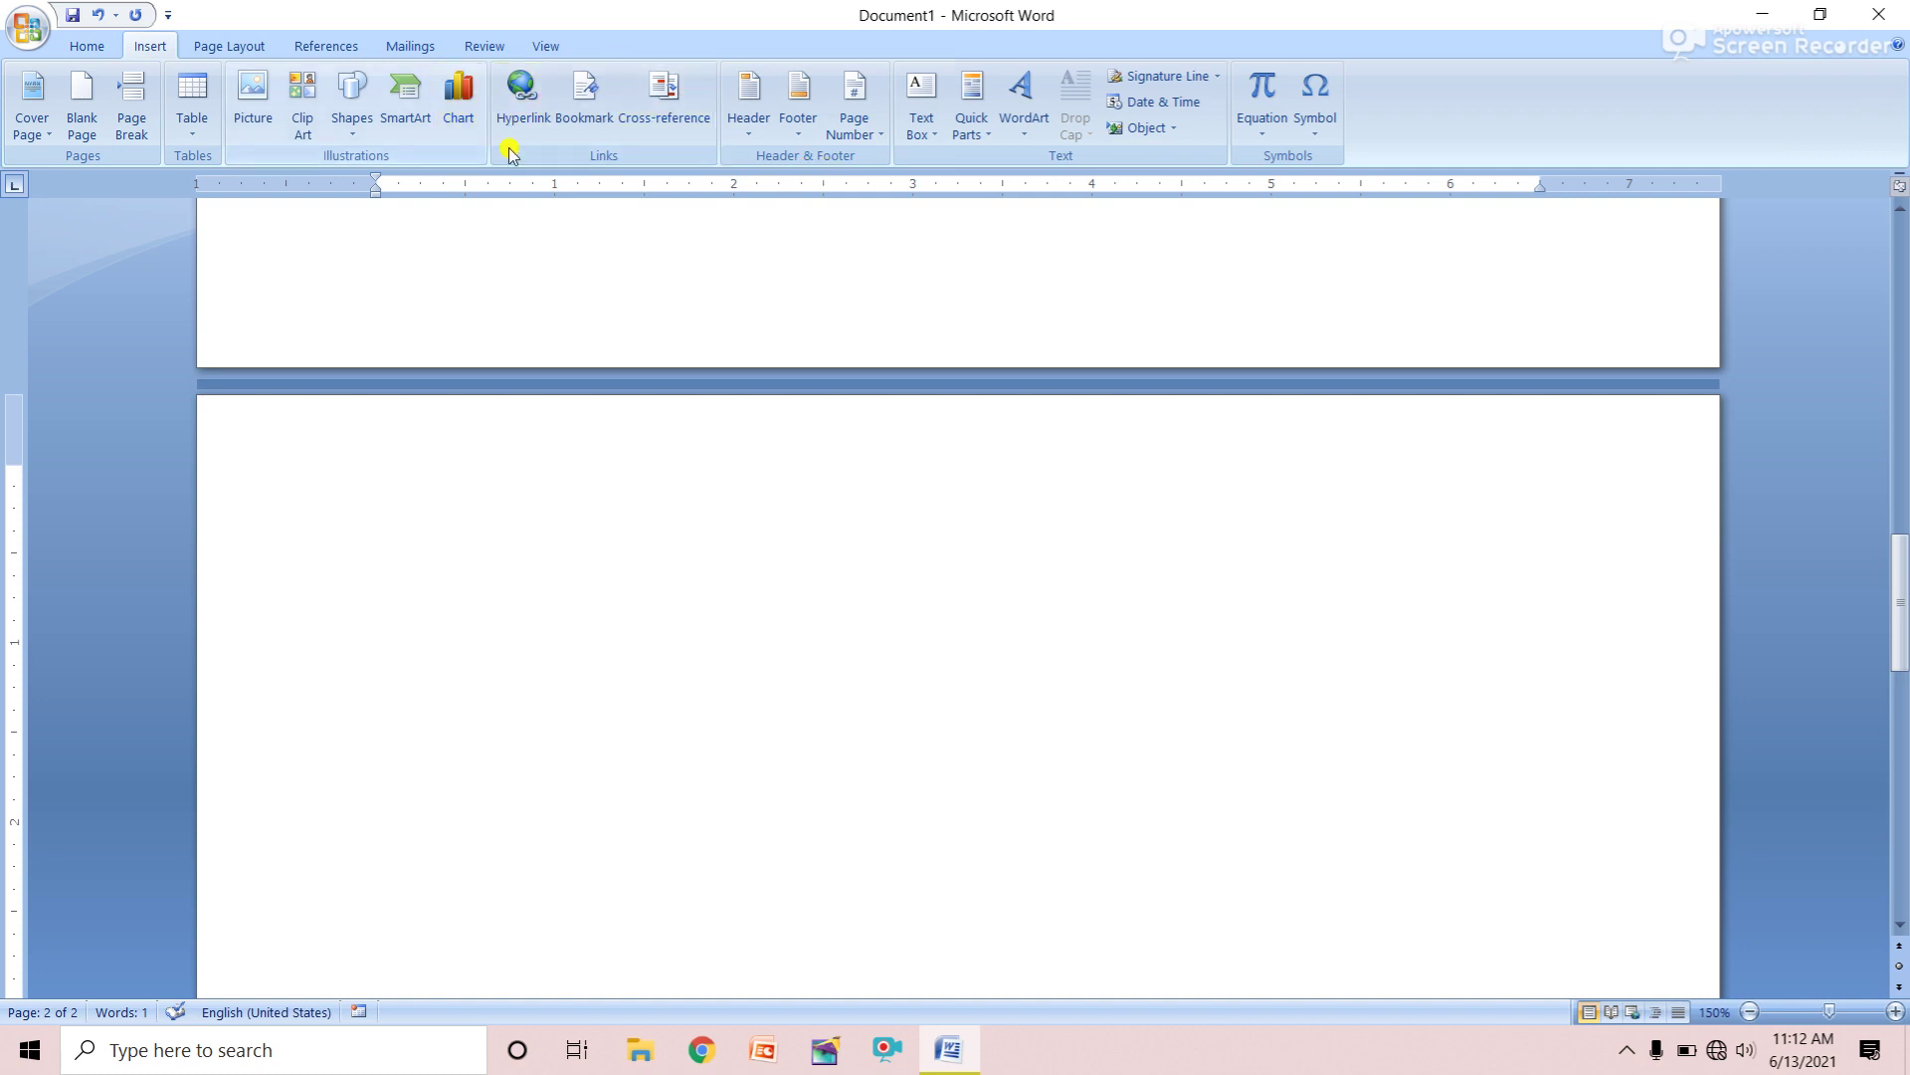
left_click(348, 124)
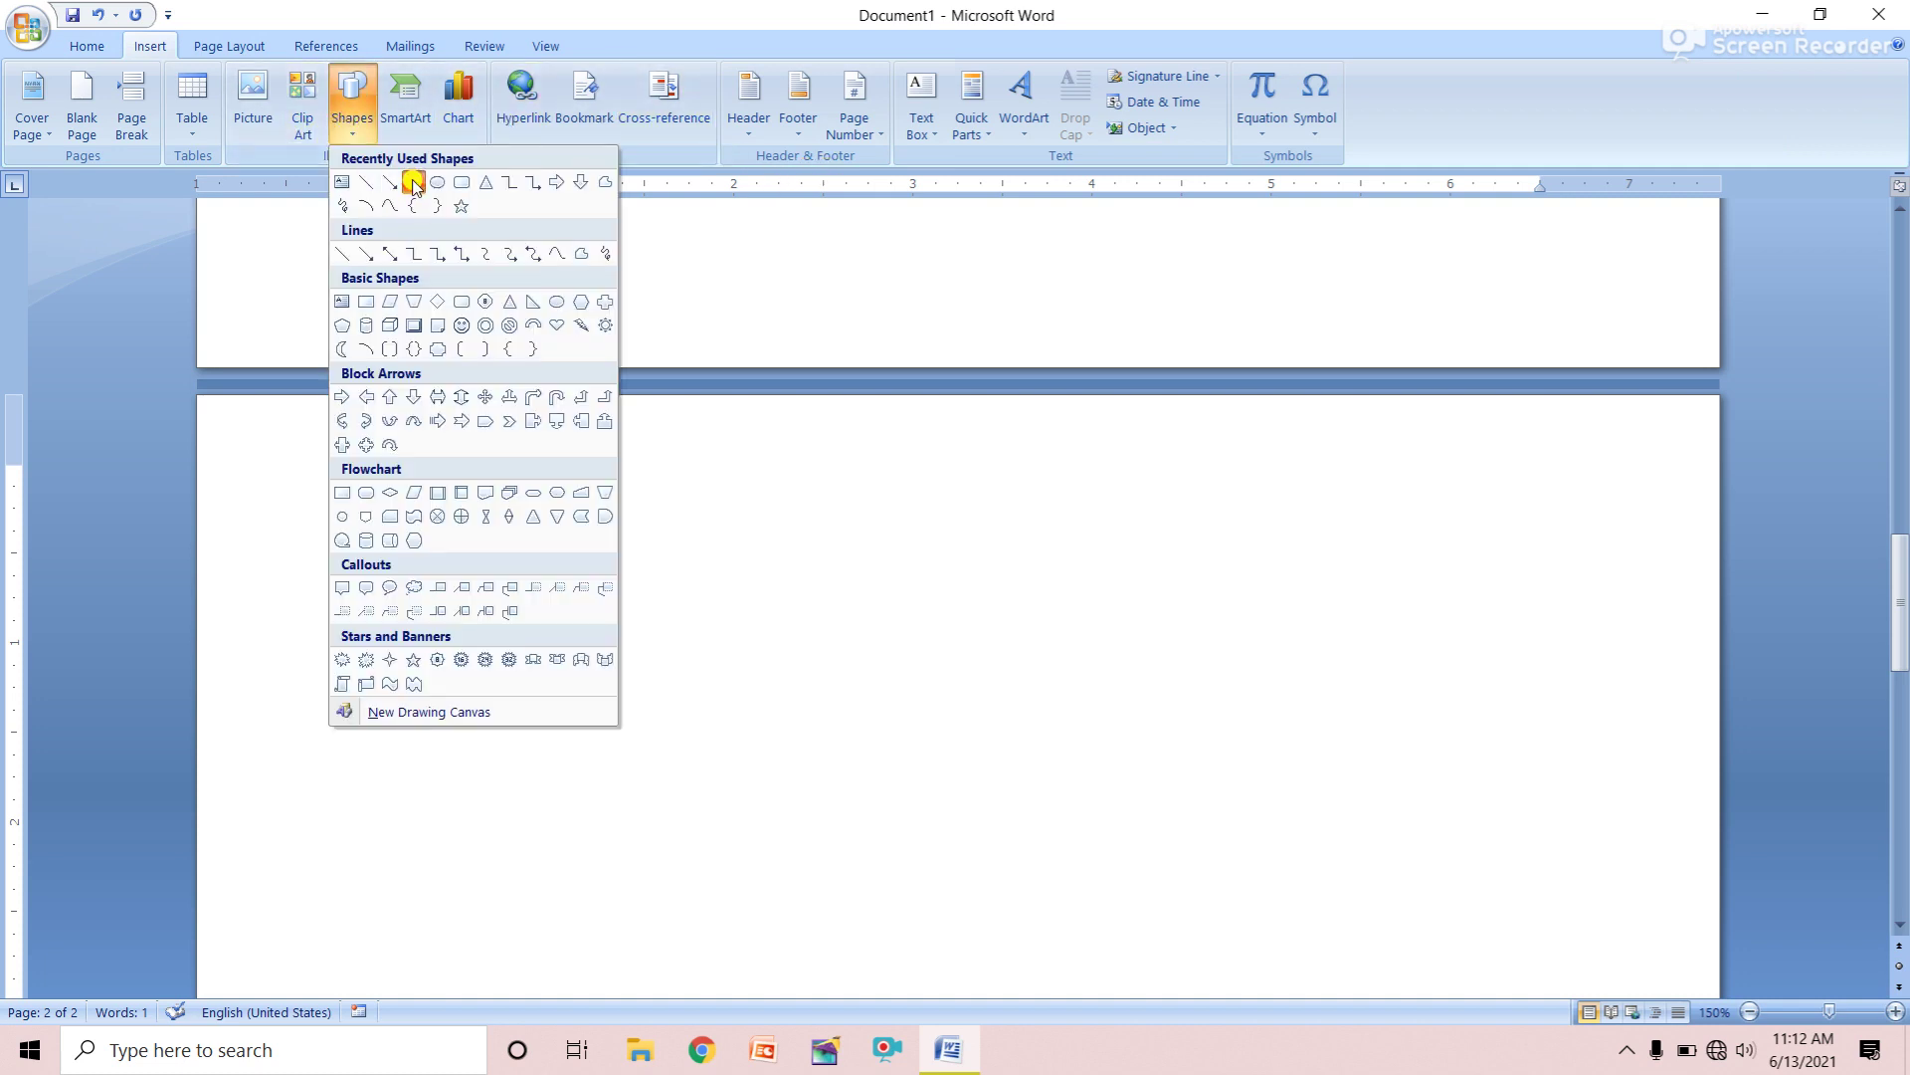
left_click(412, 181)
left_click_drag(718, 506, 1012, 696)
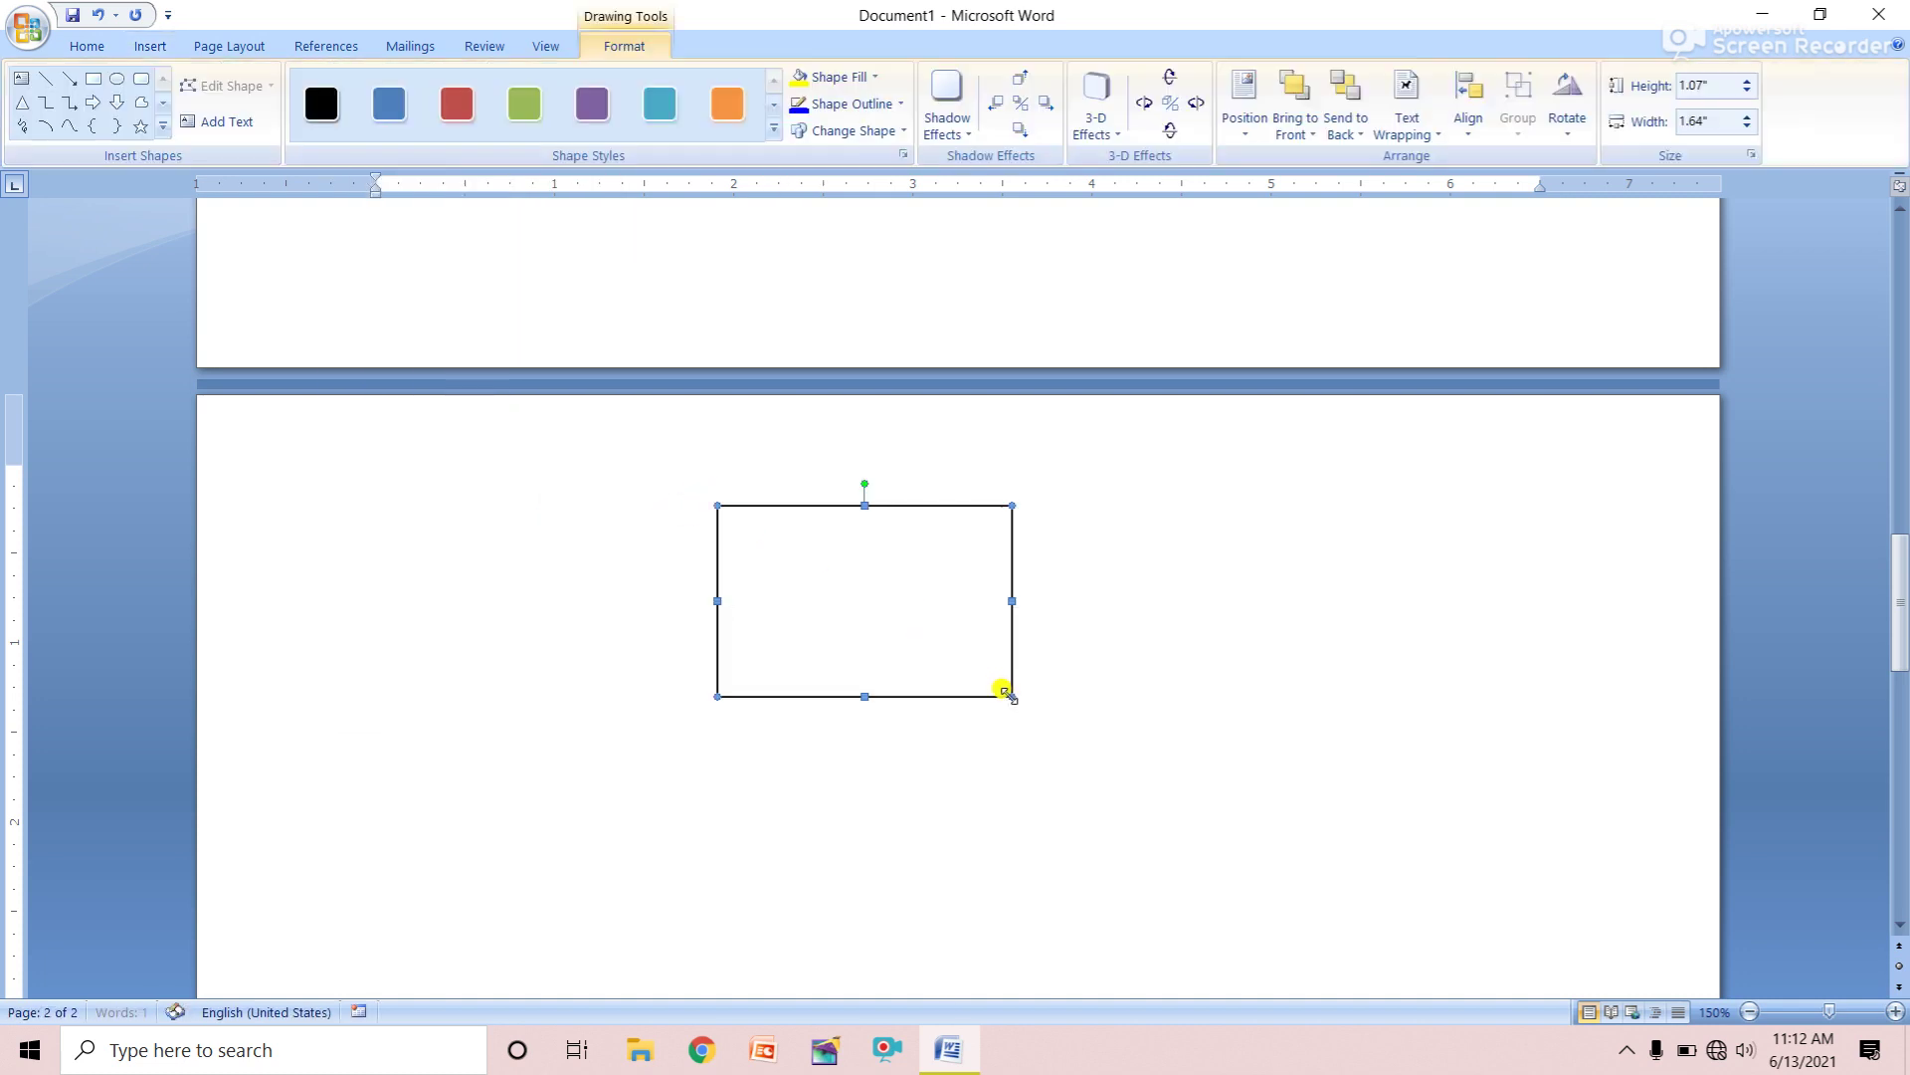
Fill the new rectangle with the second wallpaper photo
left_click(842, 78)
left_click(851, 338)
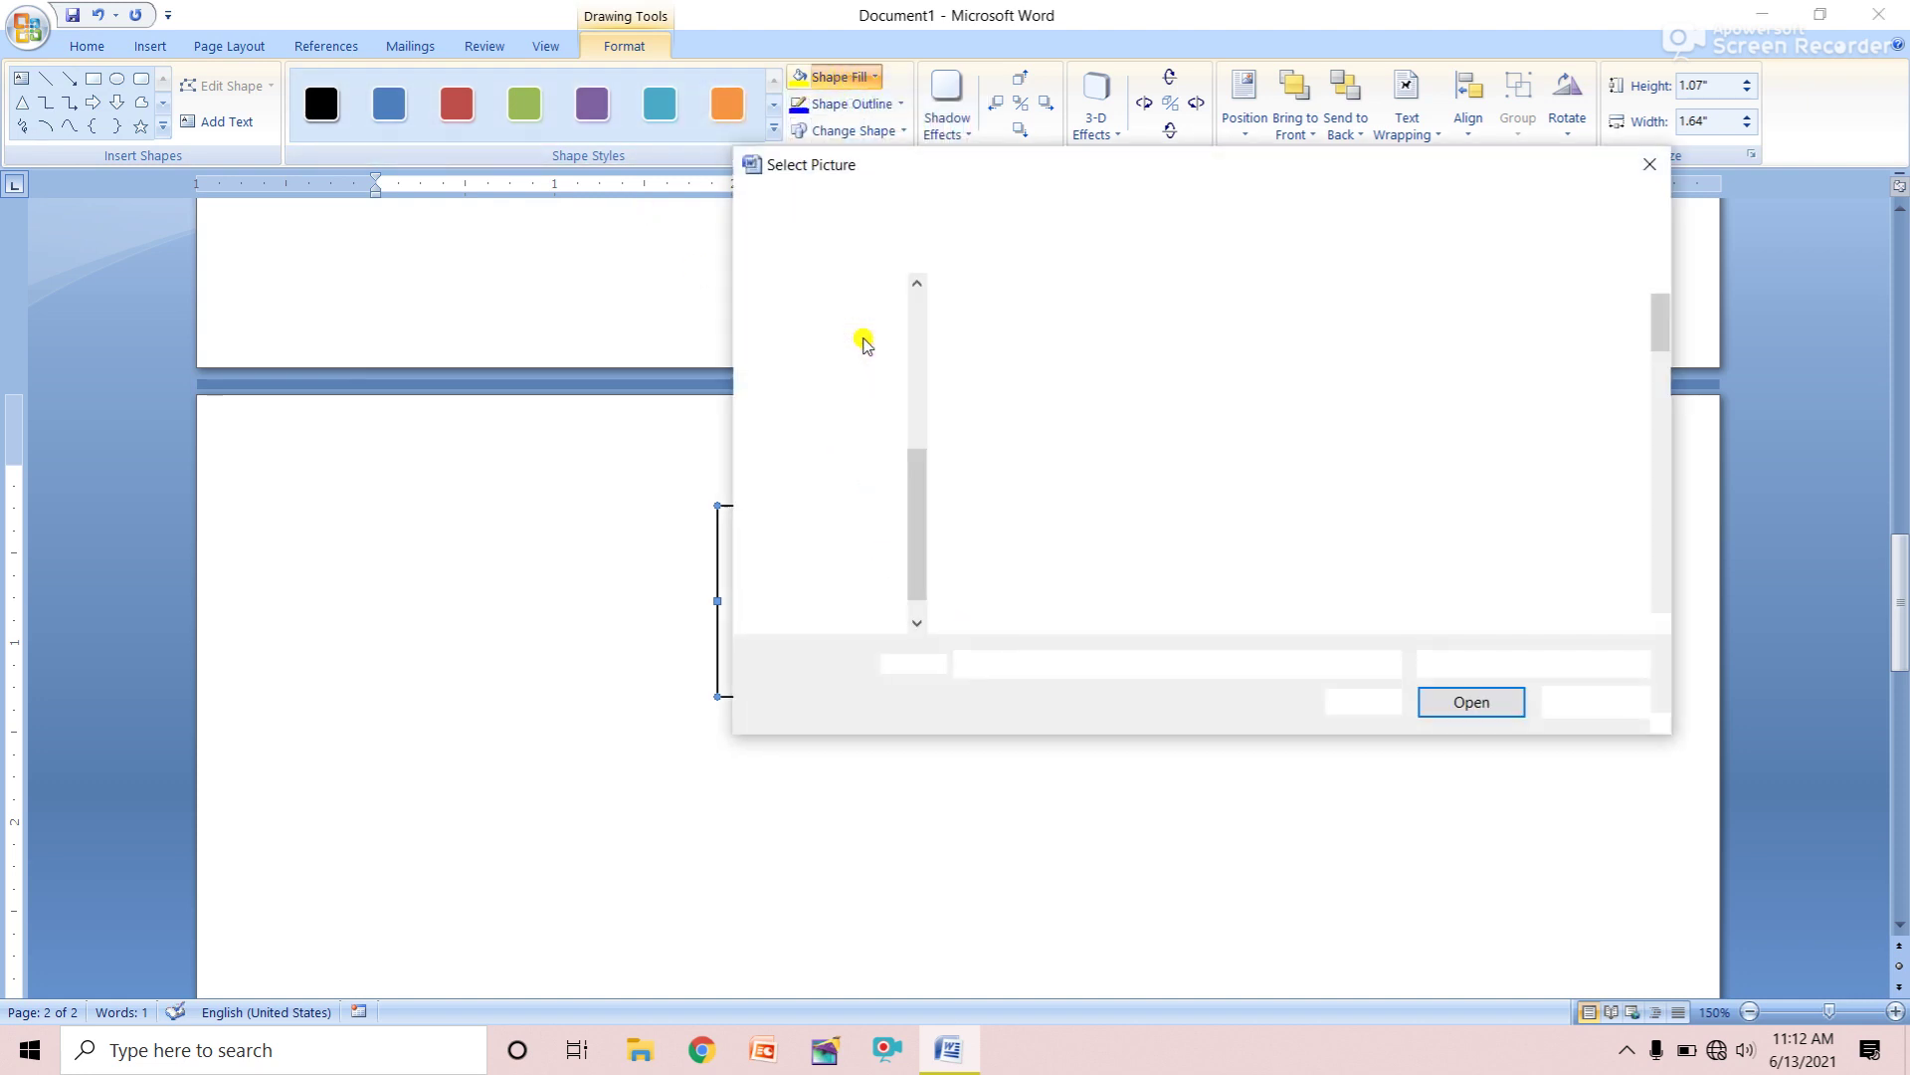
double_click(1153, 355)
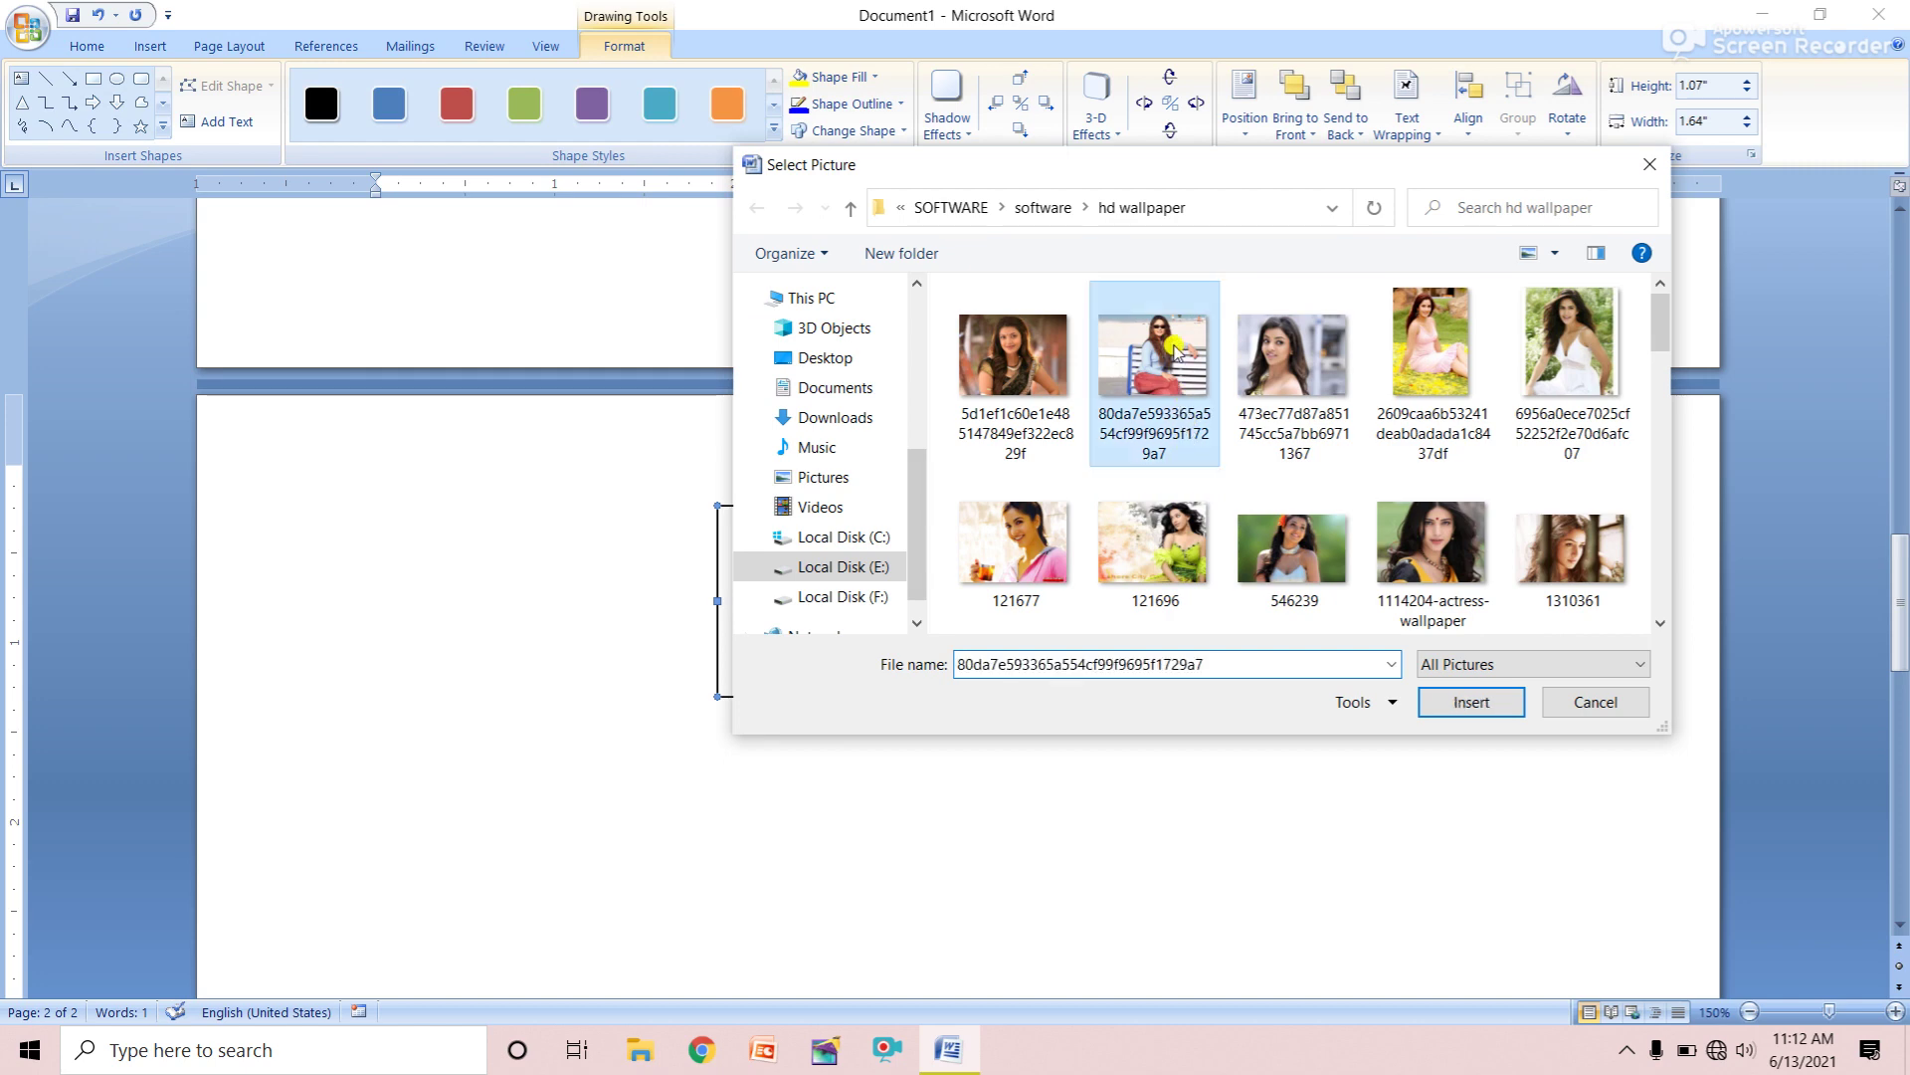
scroll(1107, 603, "up", 5)
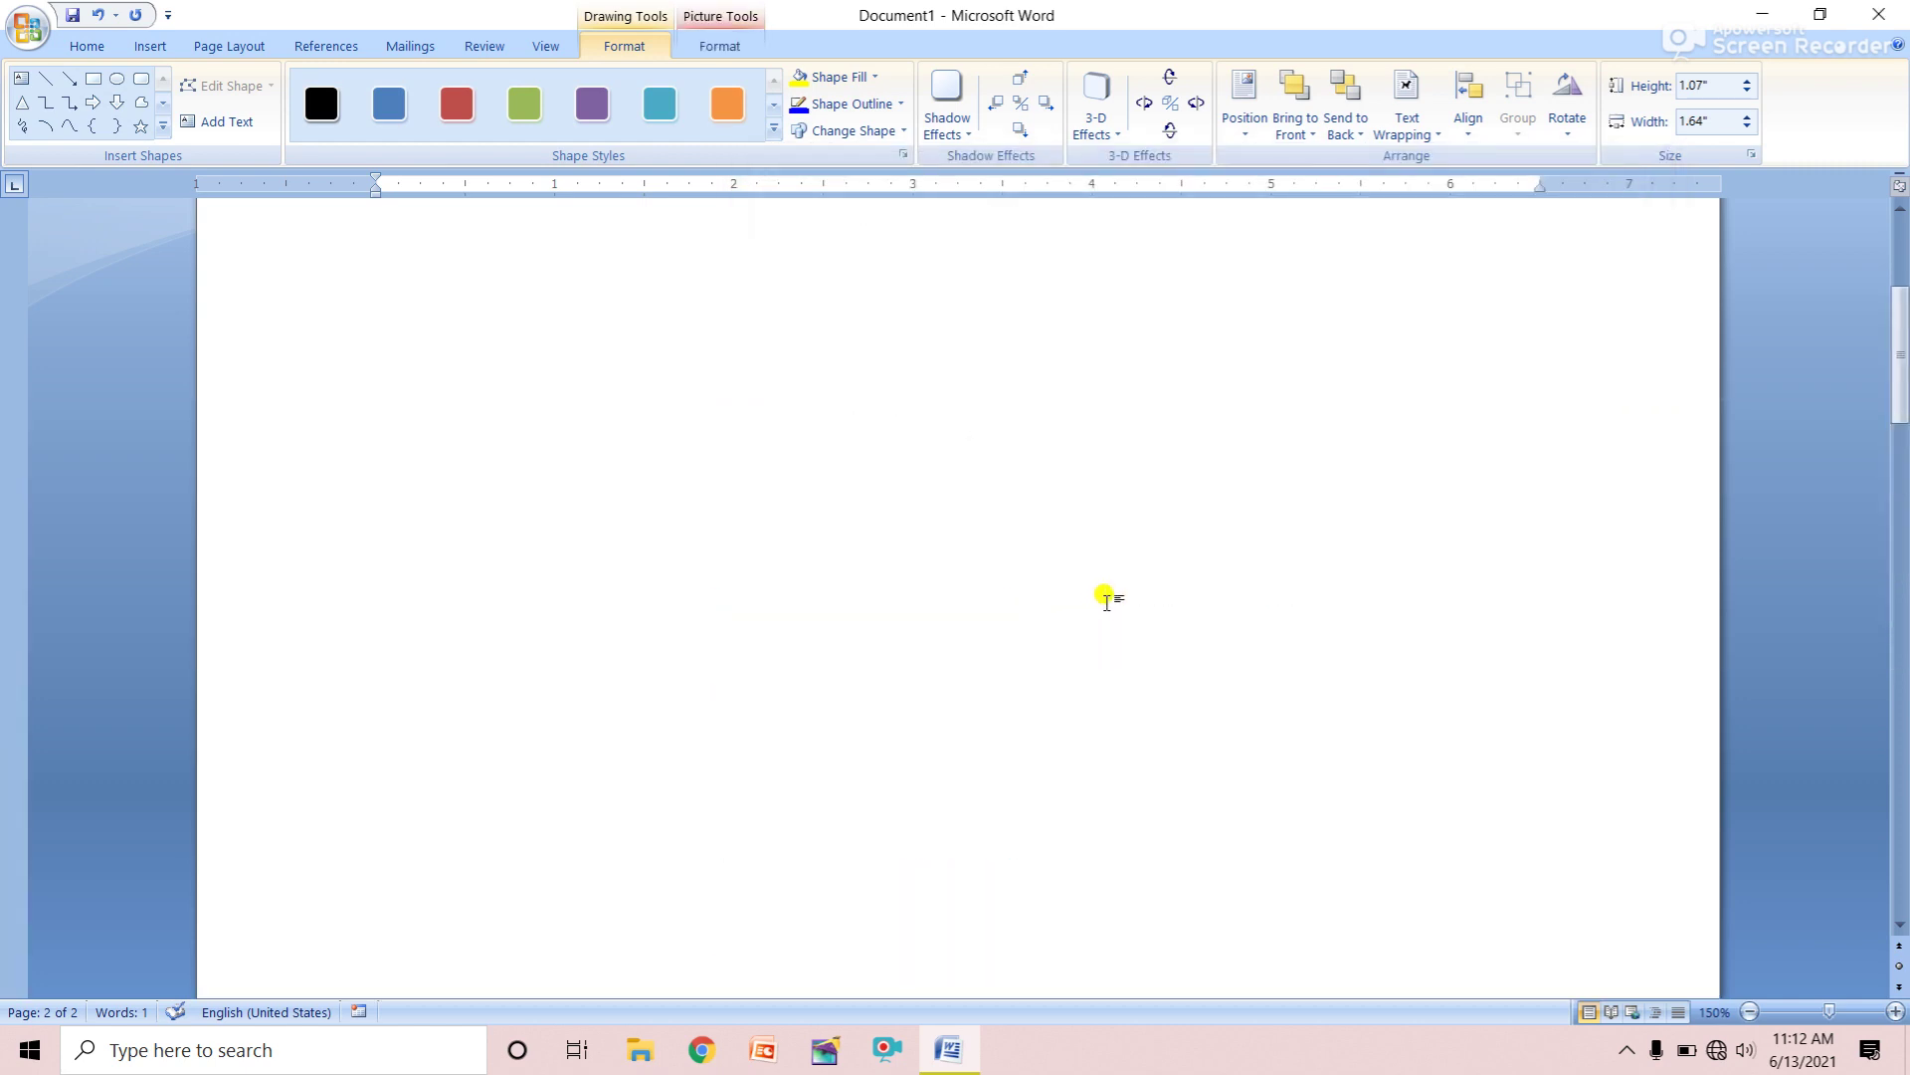
scroll(1107, 601, "up", 3)
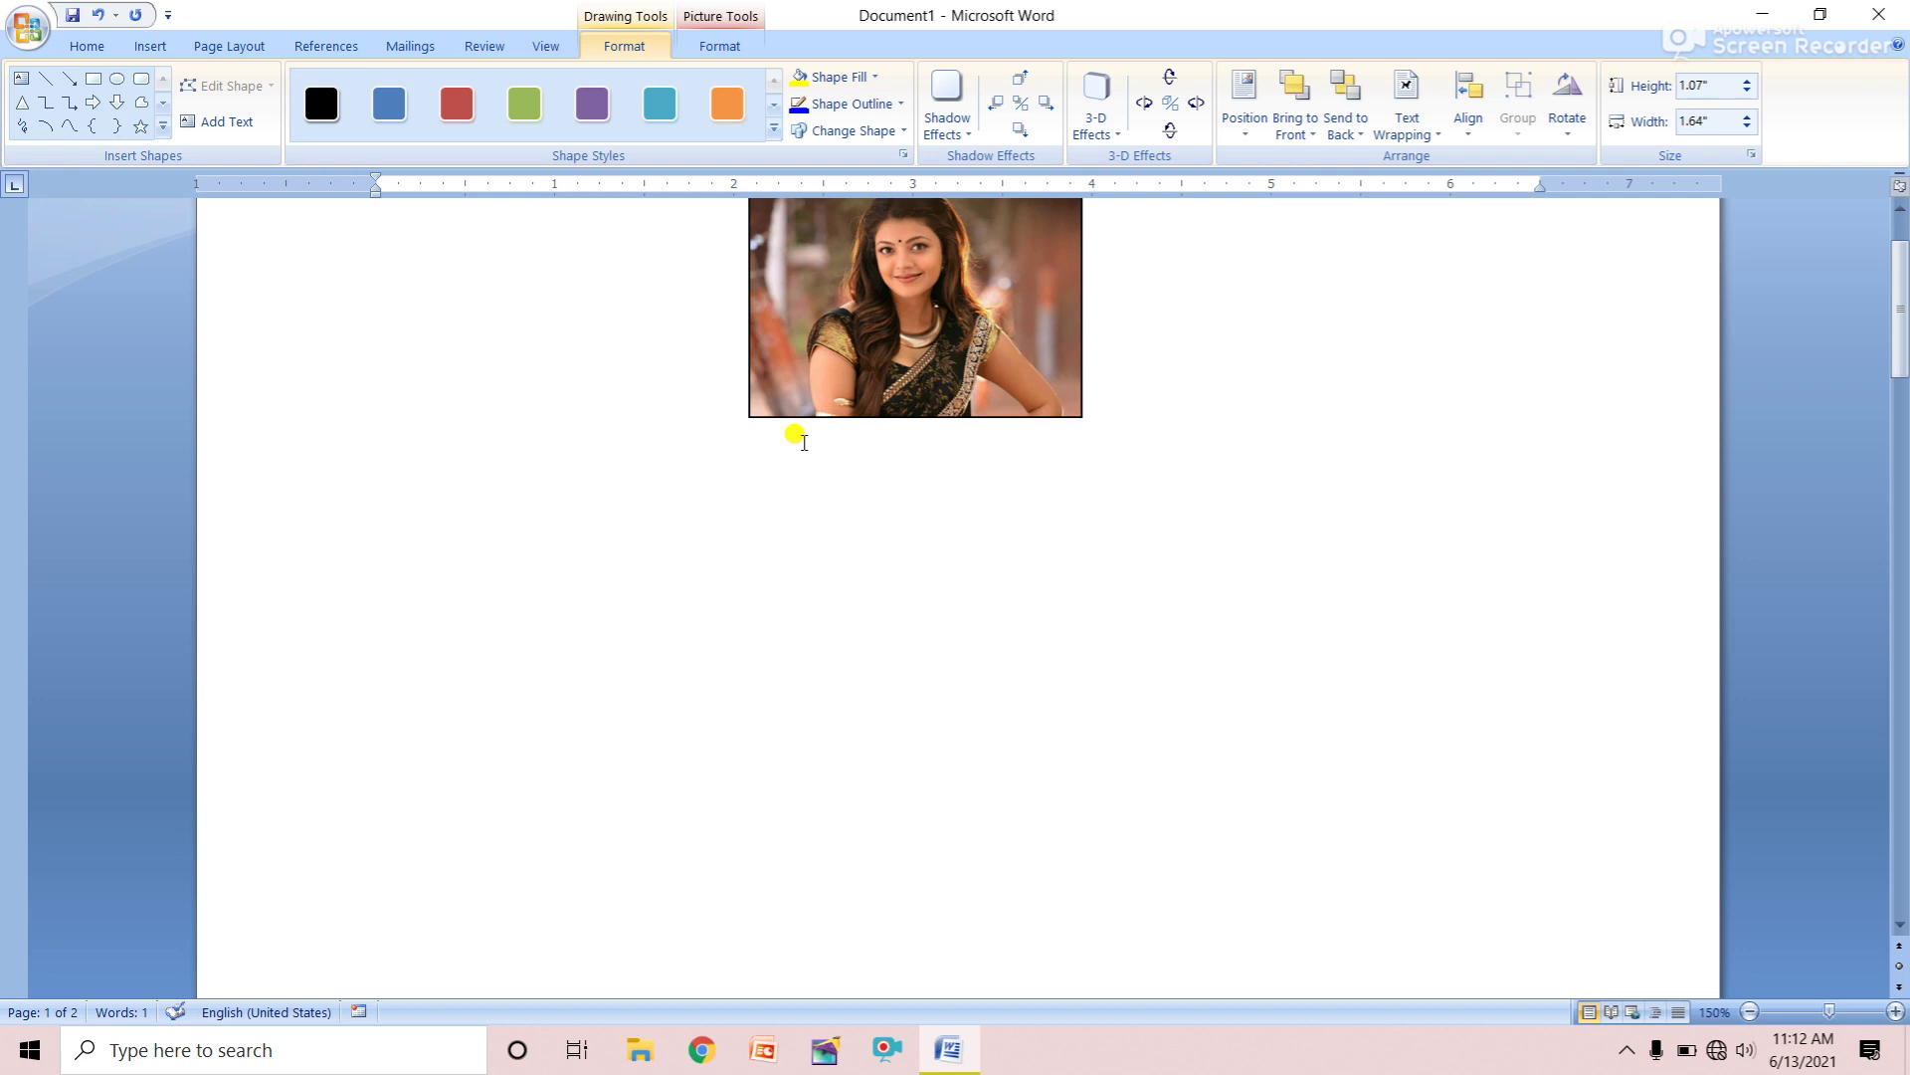
scroll(804, 442, "up", 2)
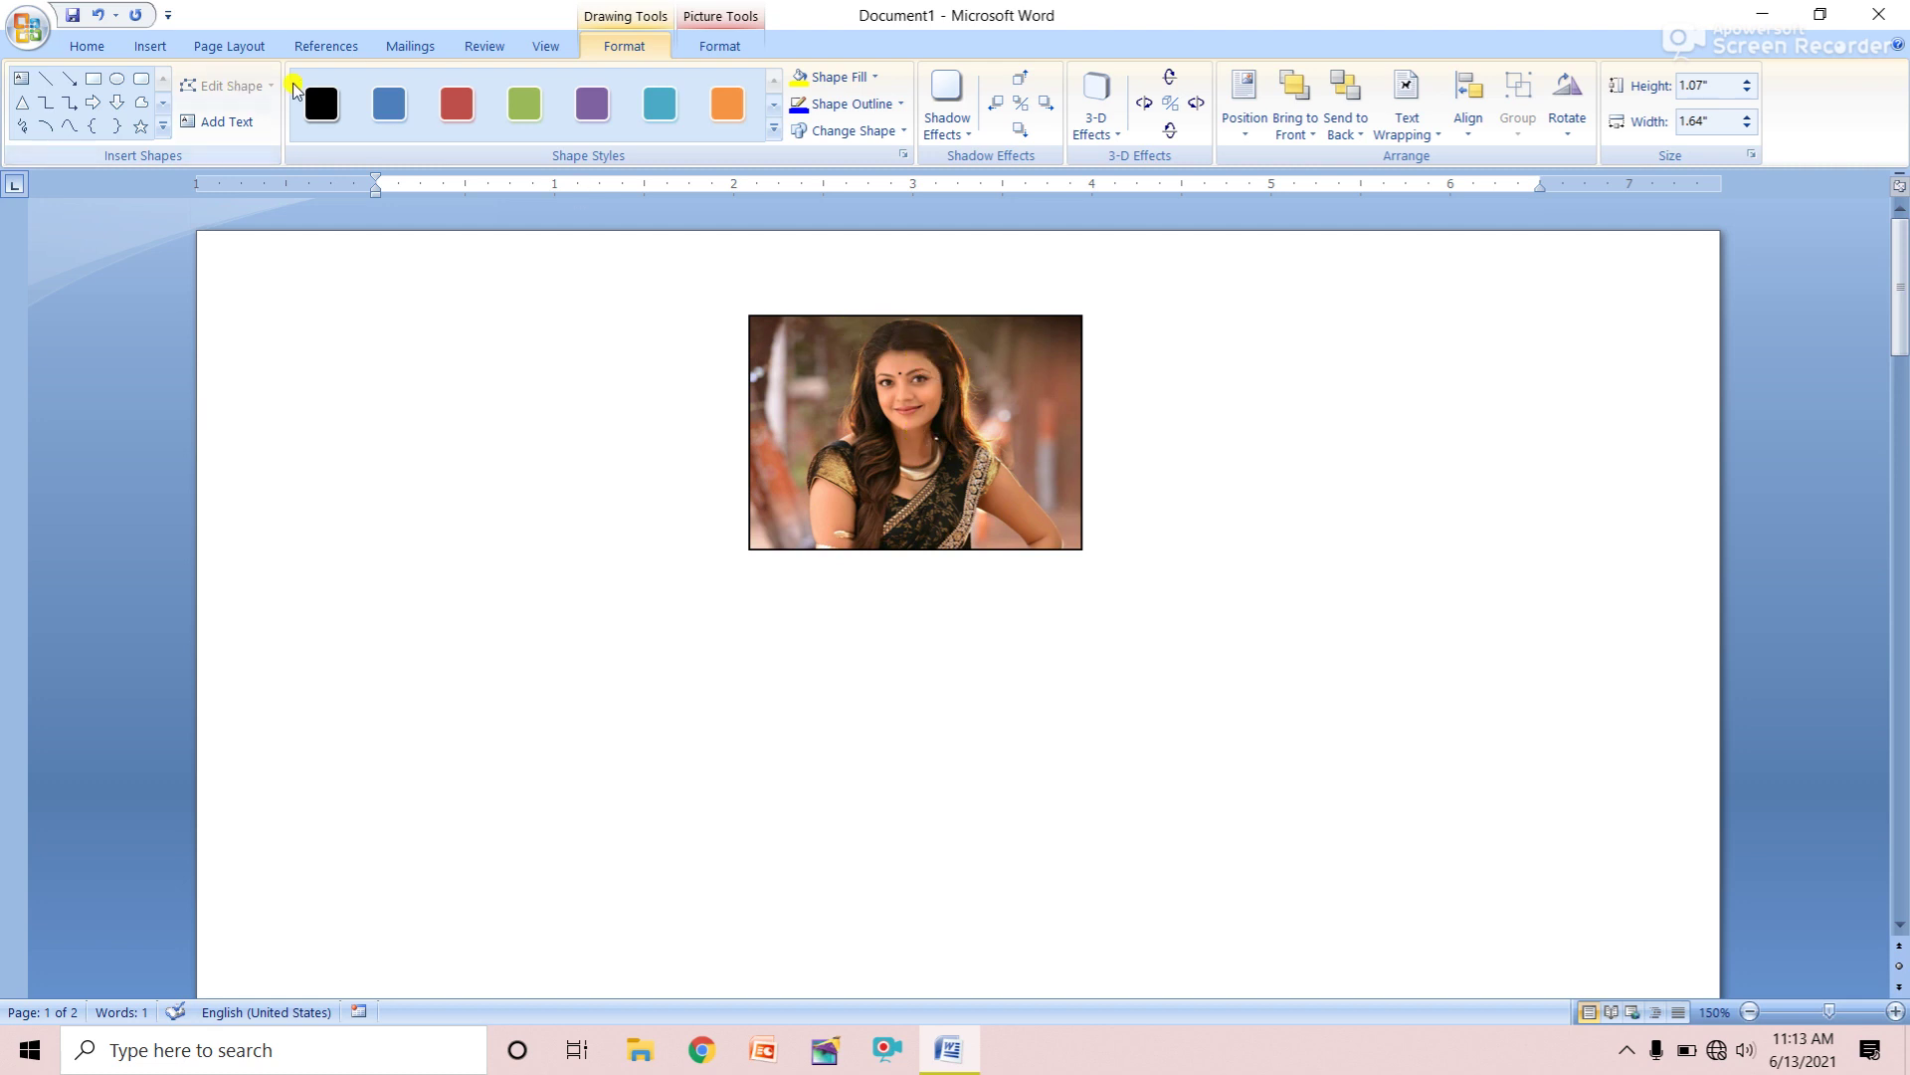
Caption the photo rectangle on page 1 as Figure 1
left_click(329, 46)
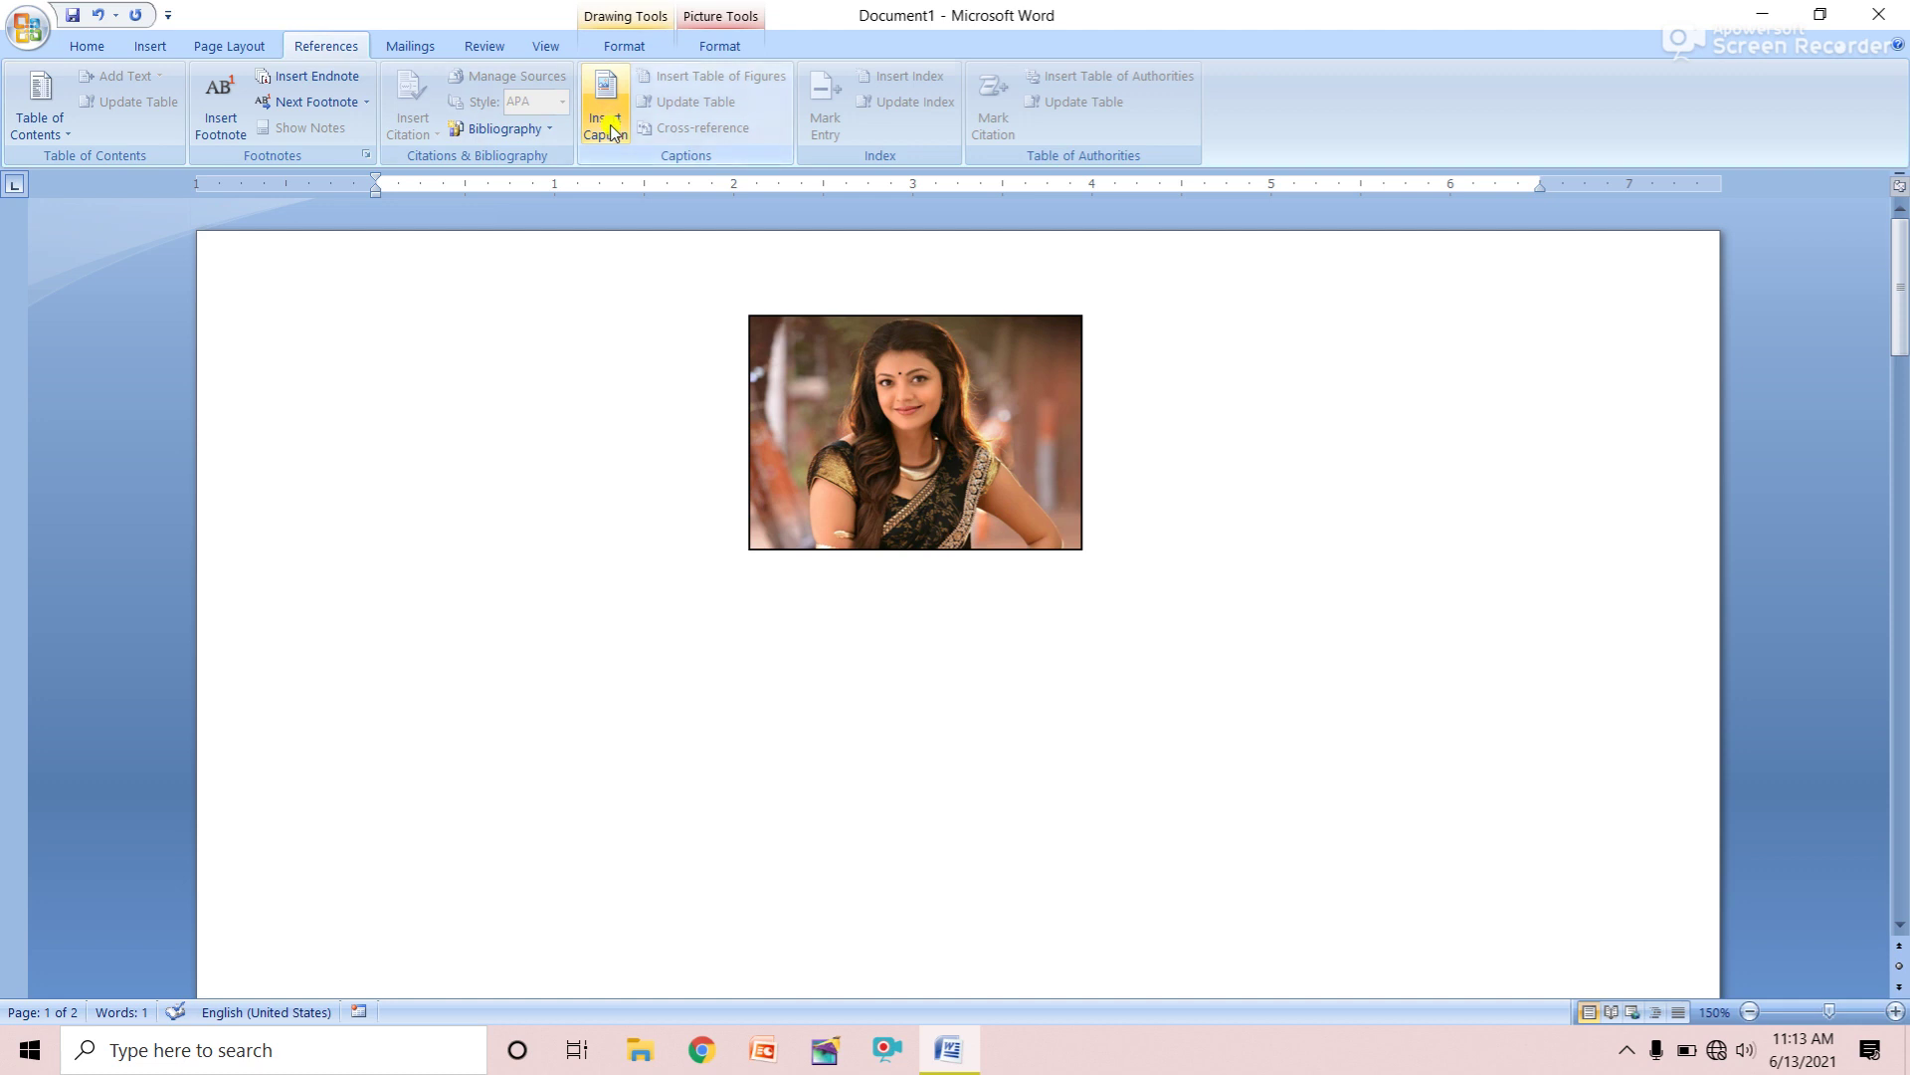
left_click(918, 453)
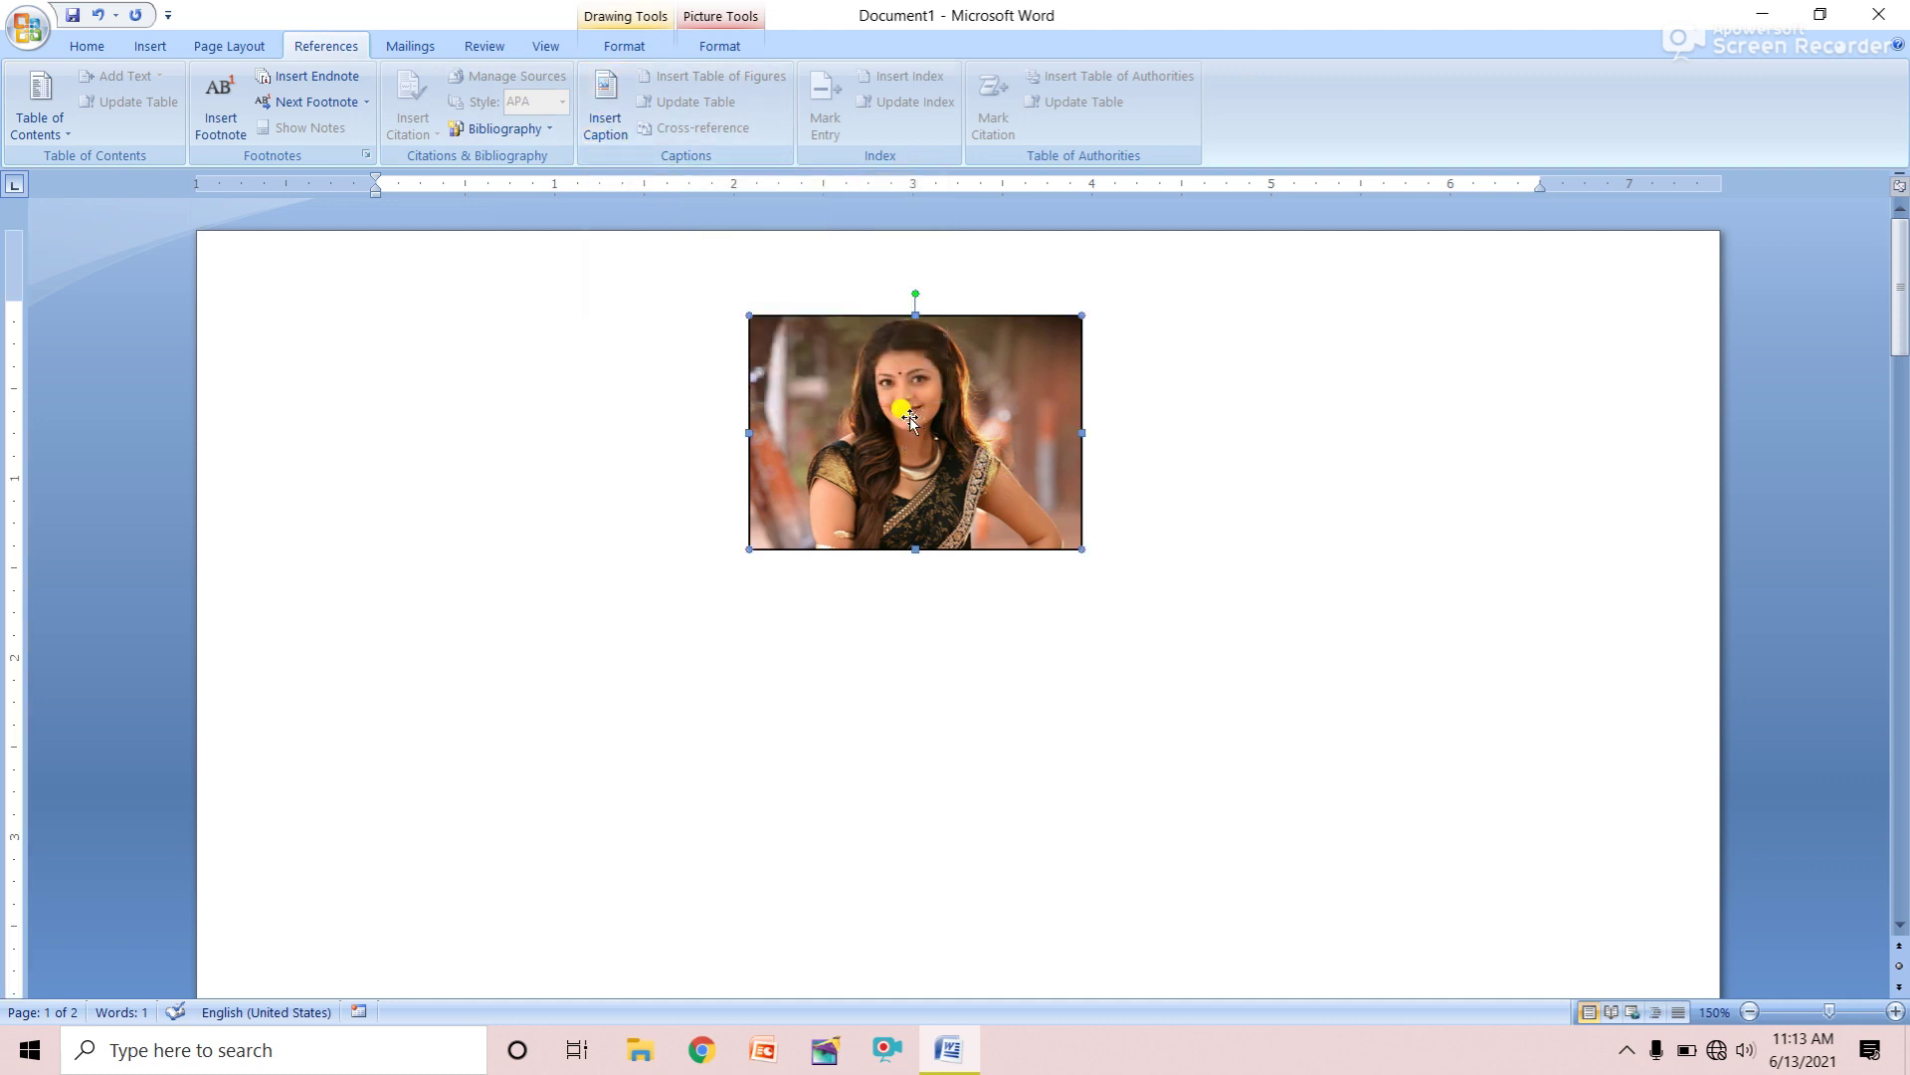
left_click(608, 114)
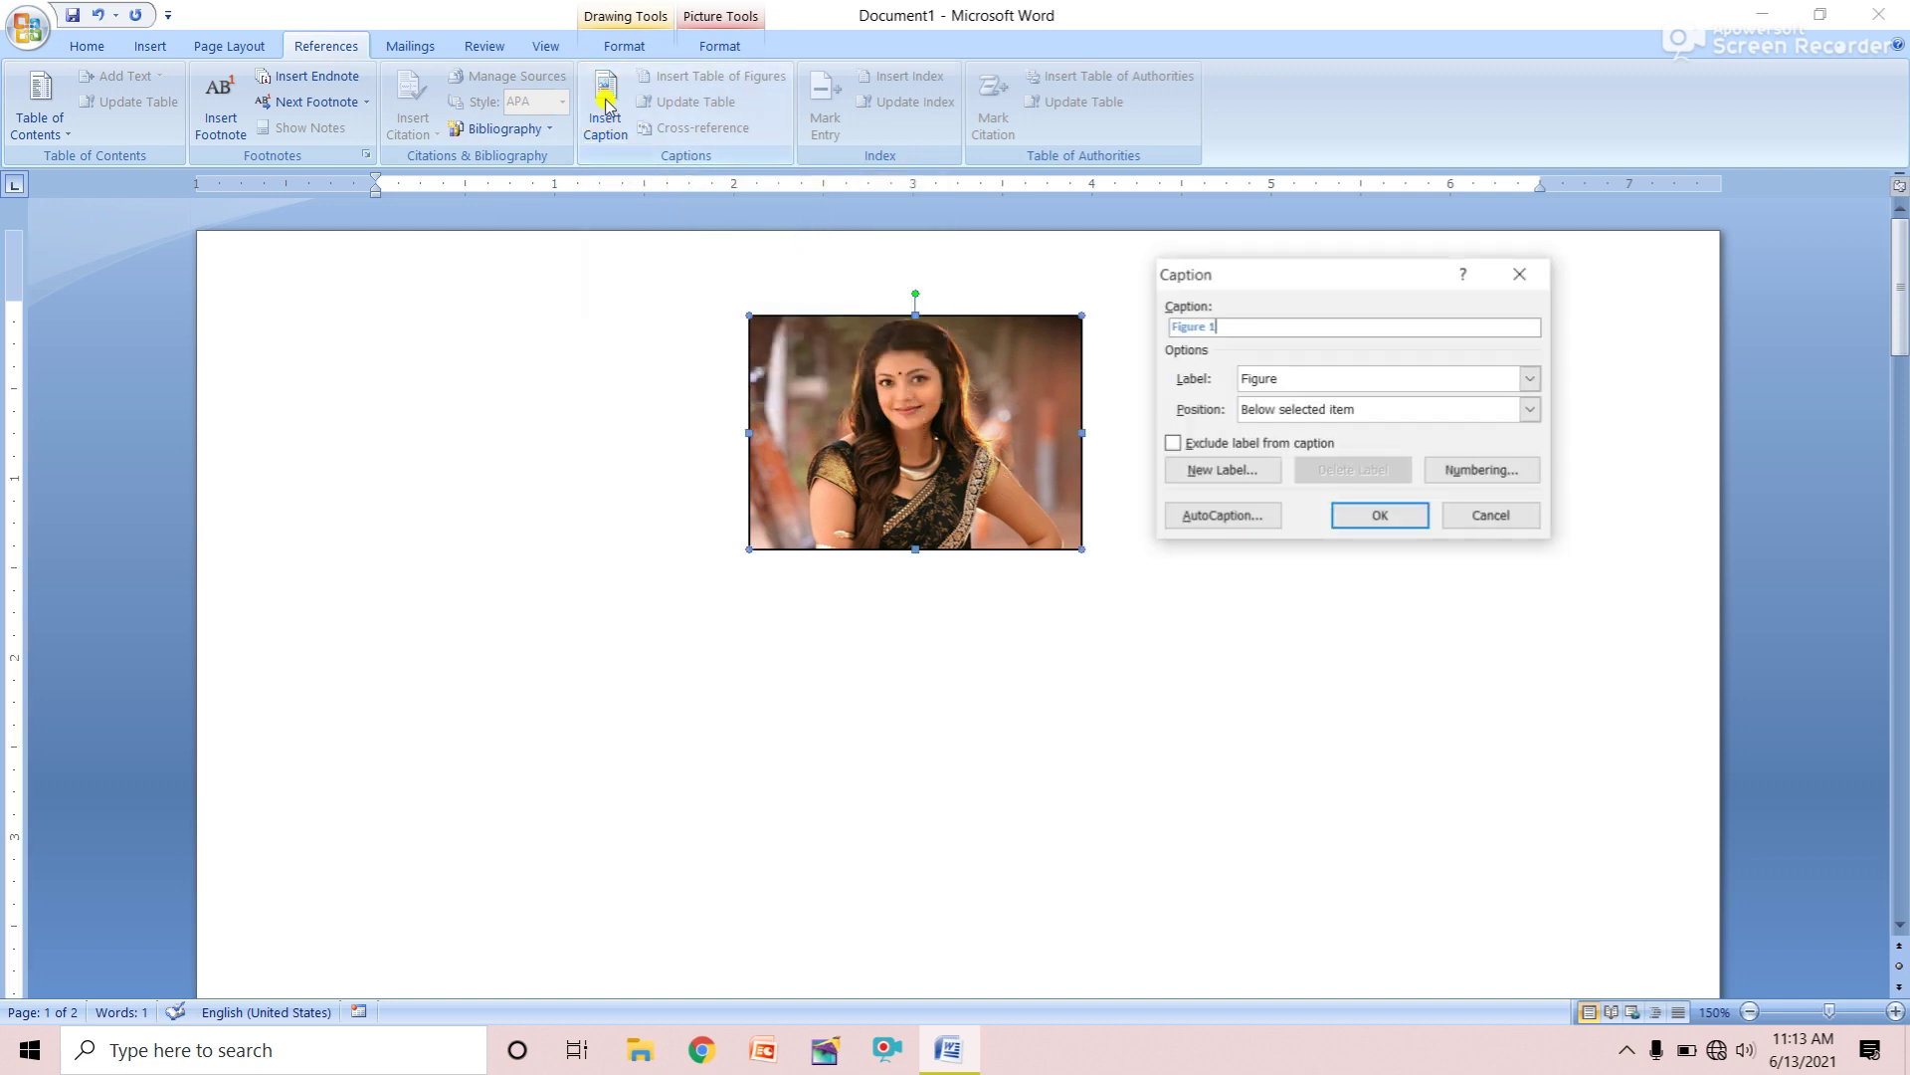
left_click_drag(1245, 290, 364, 352)
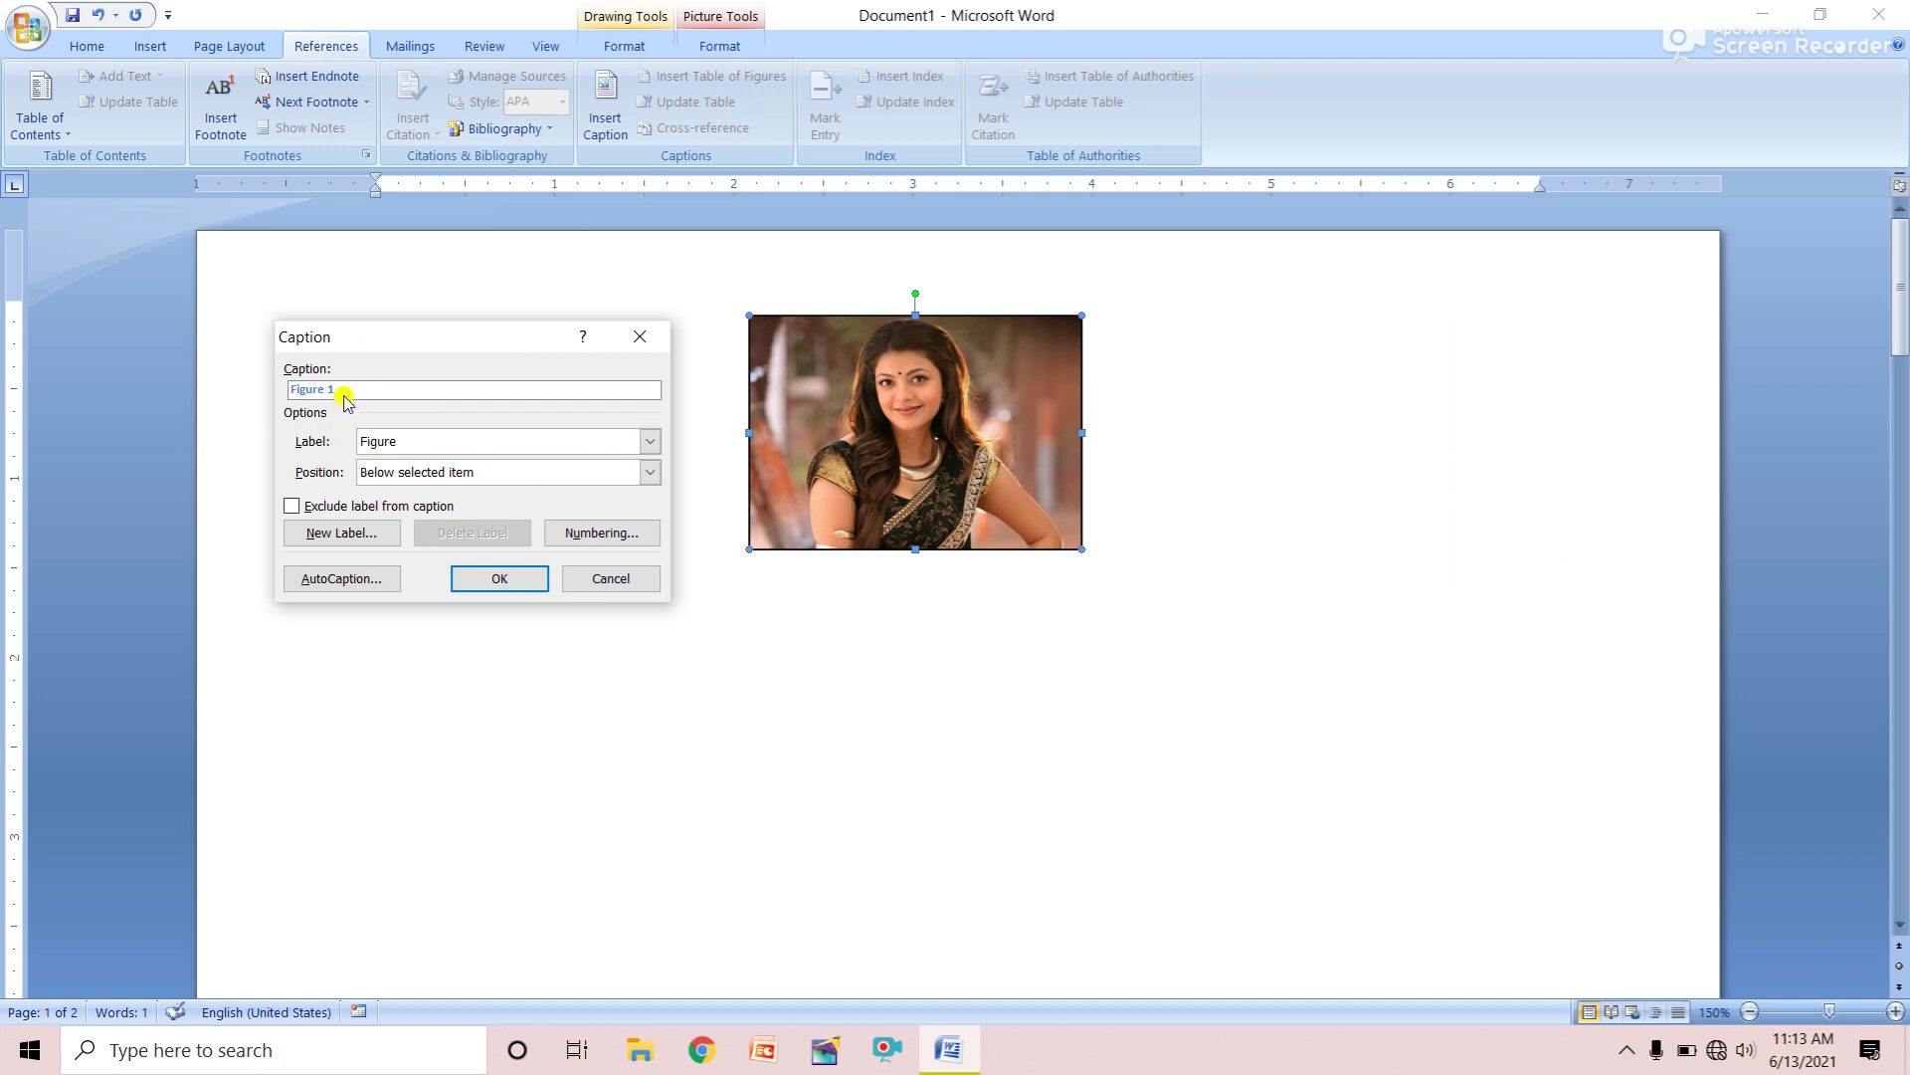
left_click(498, 578)
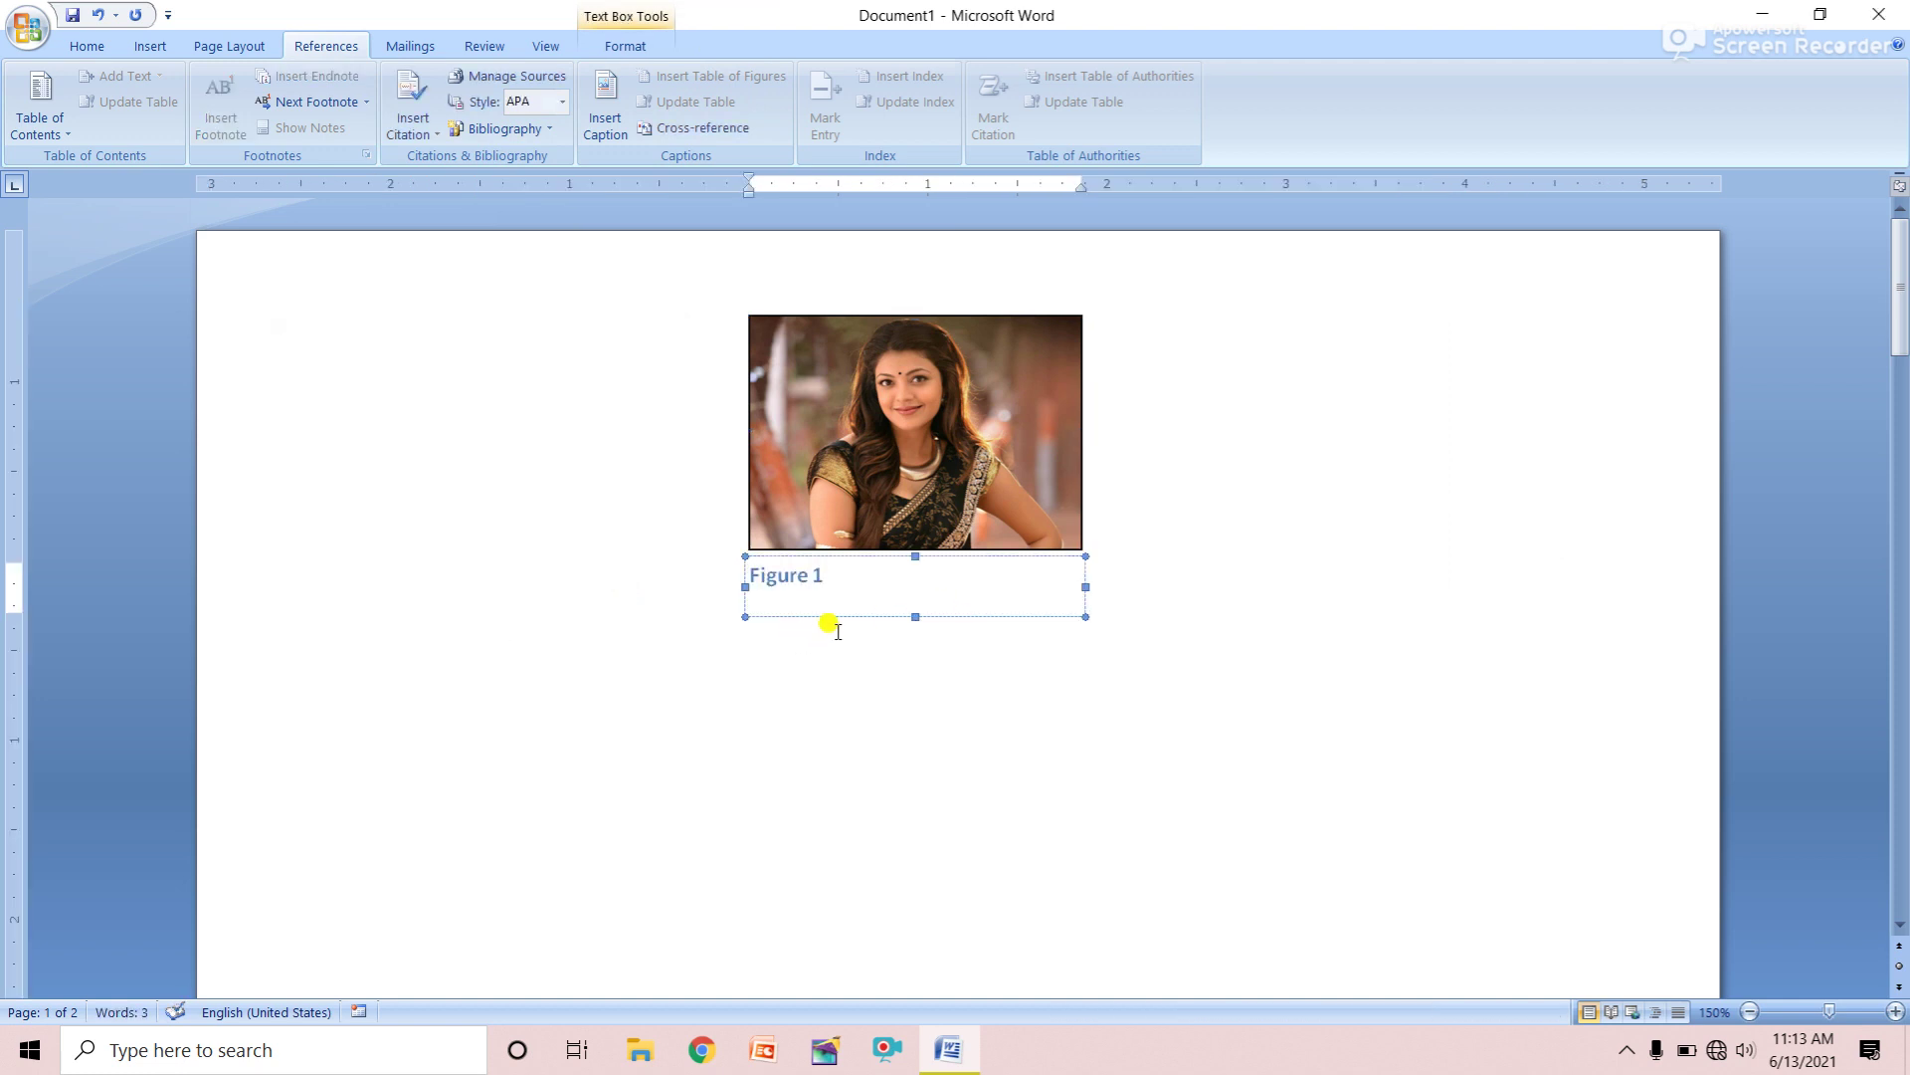
left_click(853, 700)
Caption the bench photo on page 2 as Figure 2
scroll(856, 696, "down", 10)
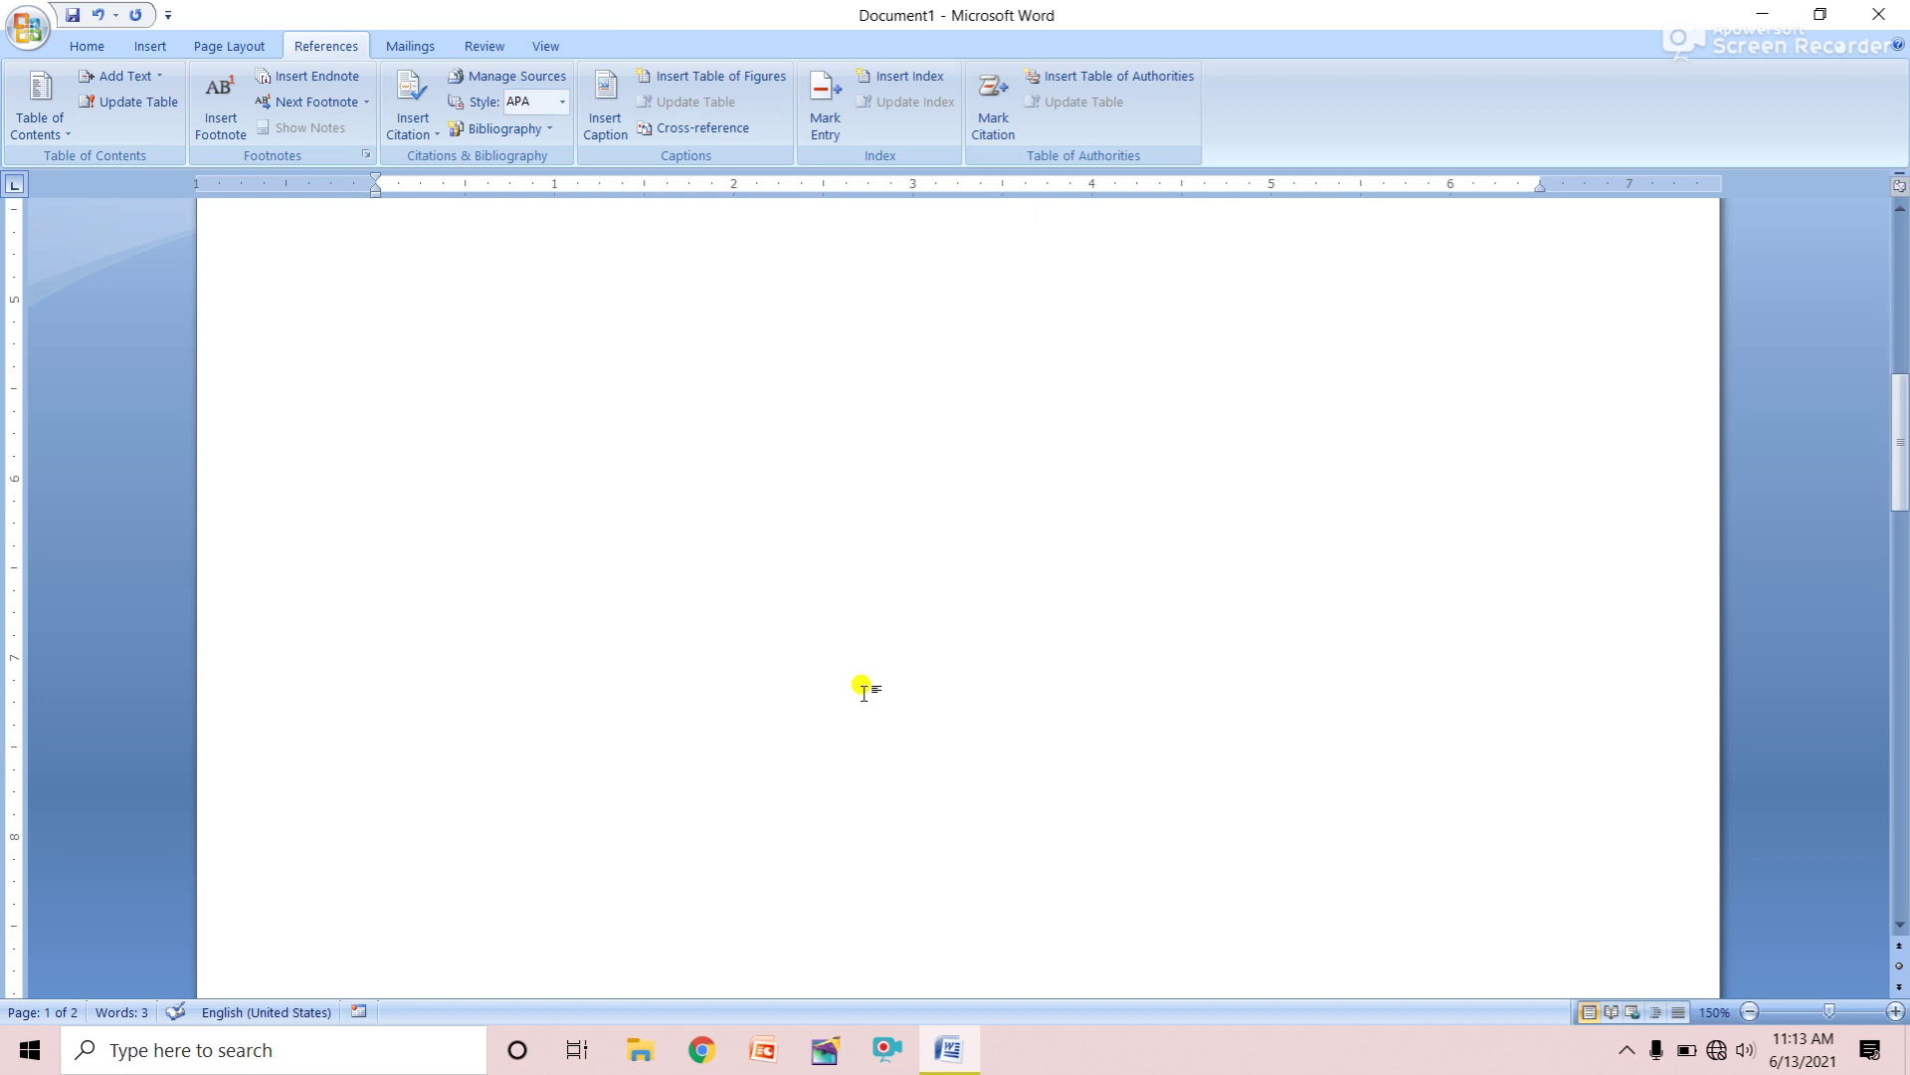
scroll(864, 688, "down", 5)
scroll(853, 674, "down", 2)
scroll(856, 597, "down", 2)
left_click(881, 355)
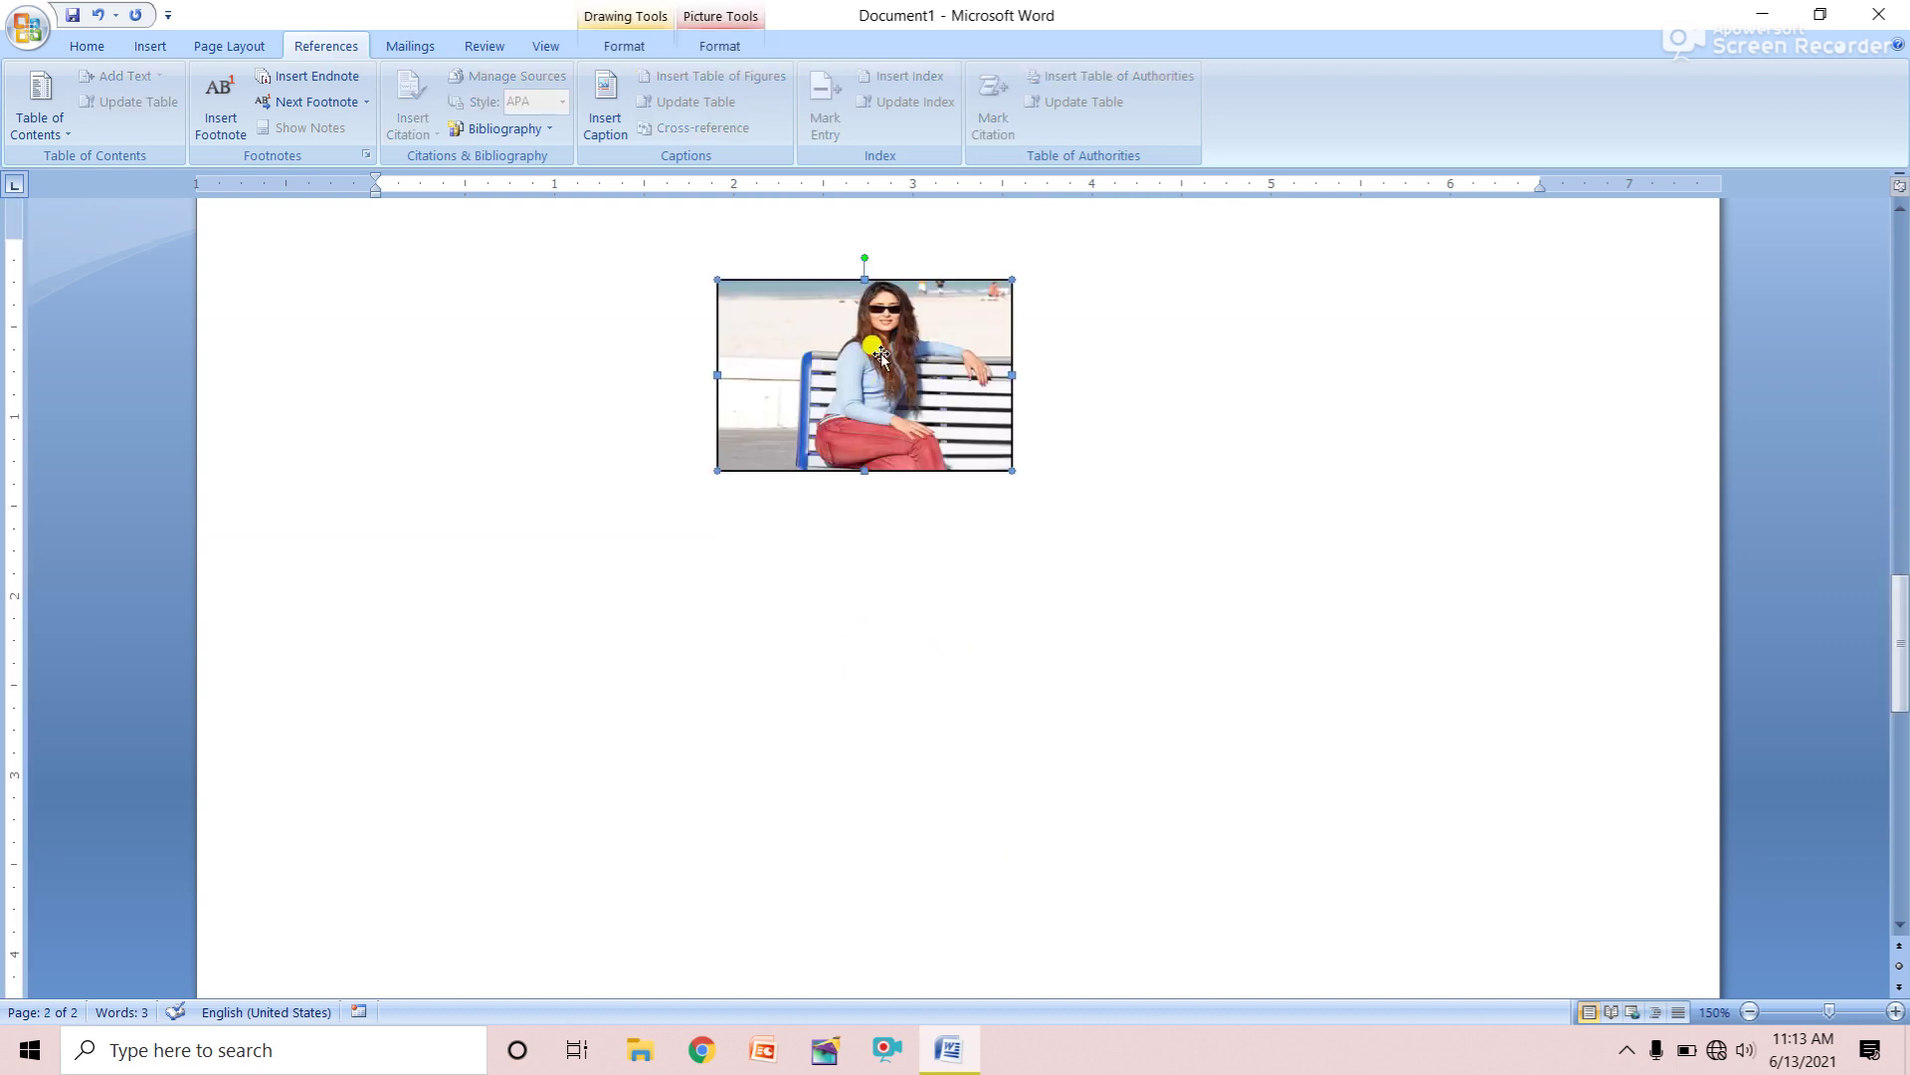
left_click(605, 105)
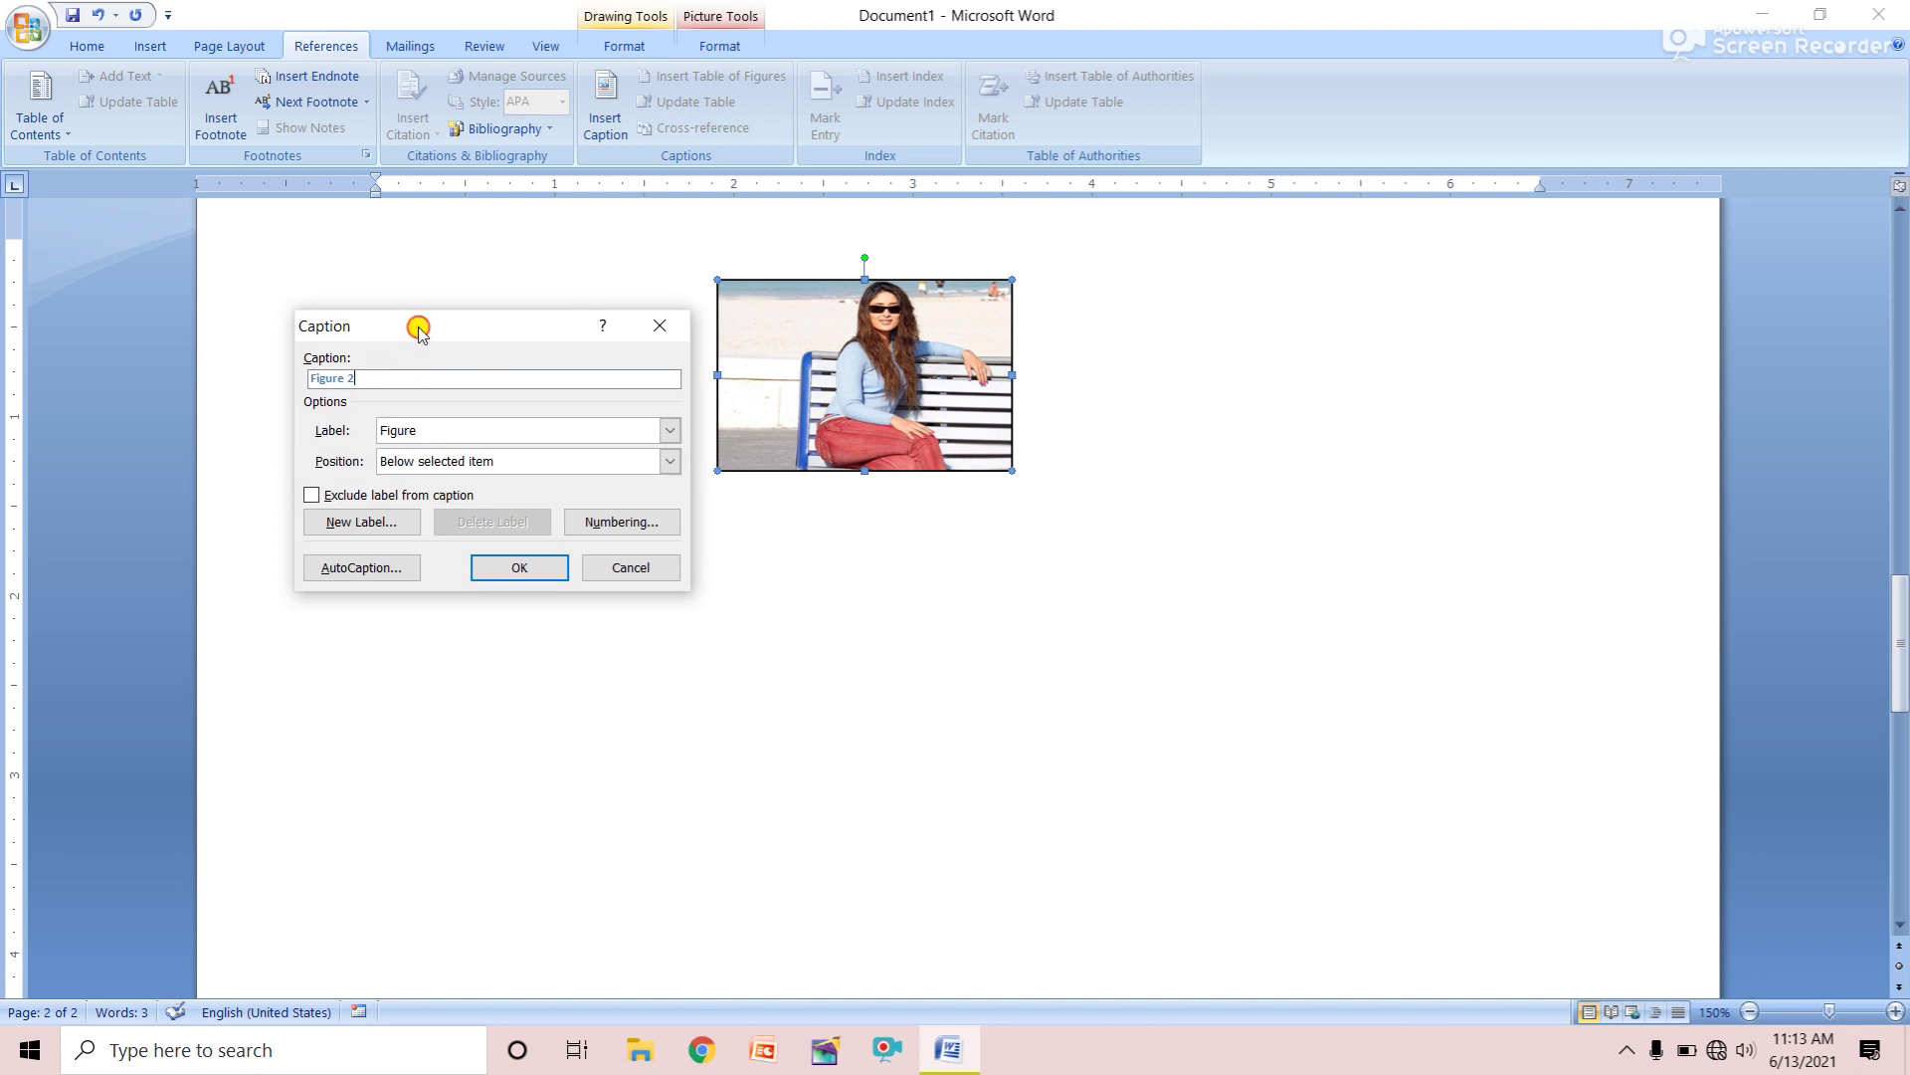
left_click_drag(414, 329, 463, 210)
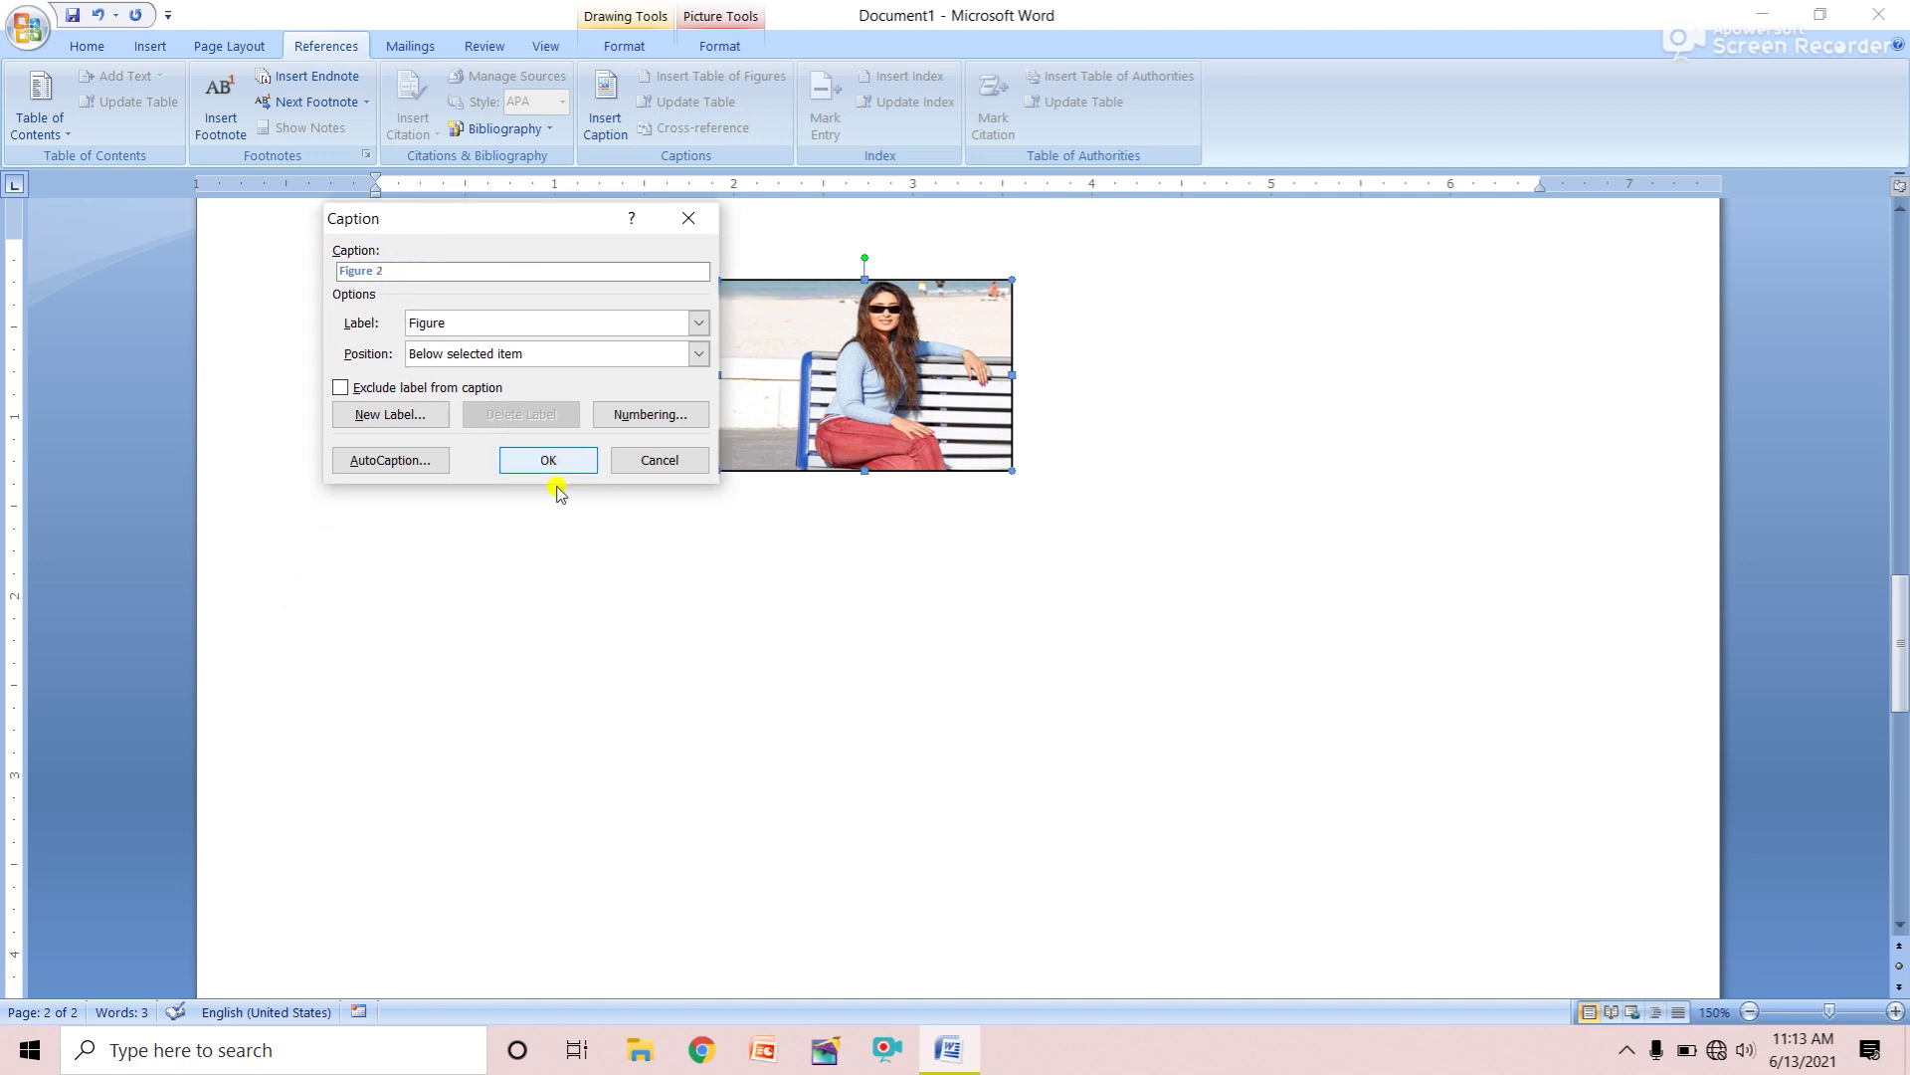
left_click(548, 460)
scroll(953, 517, "up", 1)
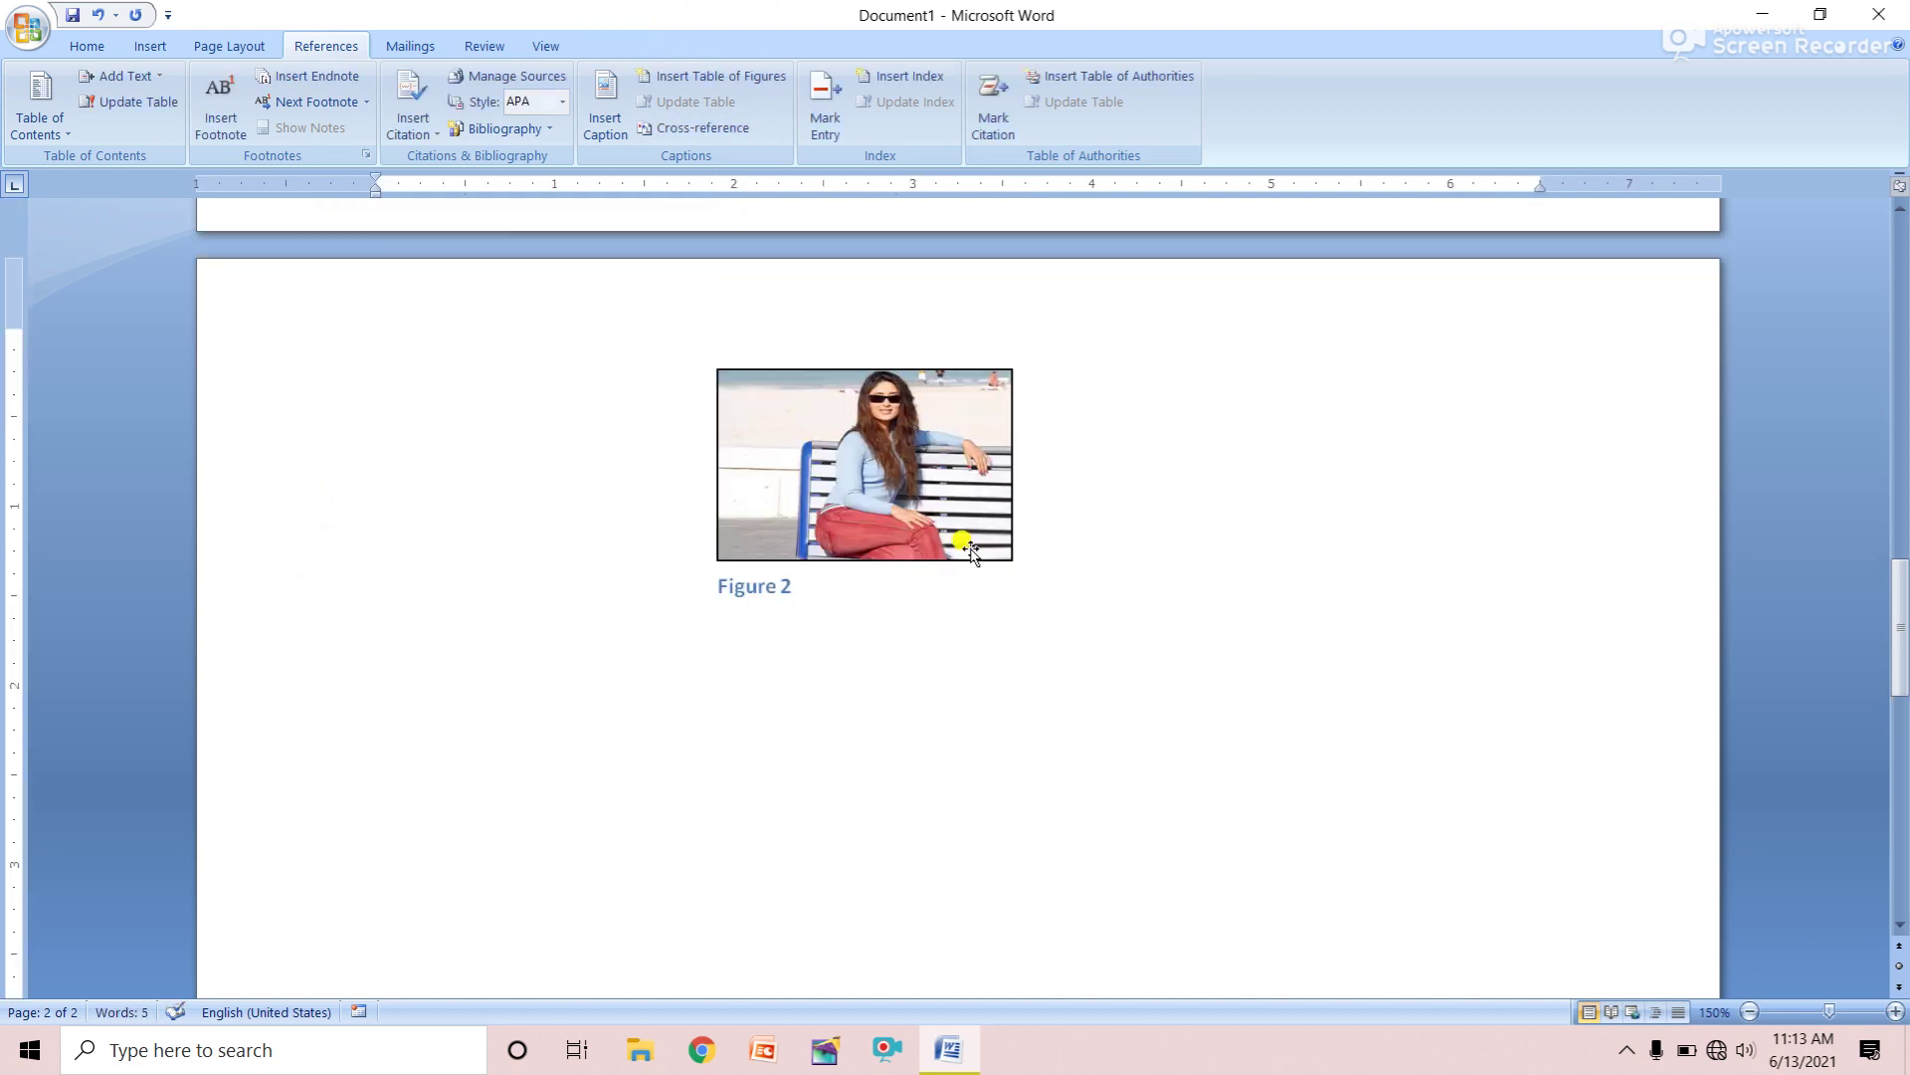
scroll(950, 467, "up", 4)
scroll(951, 467, "up", 5)
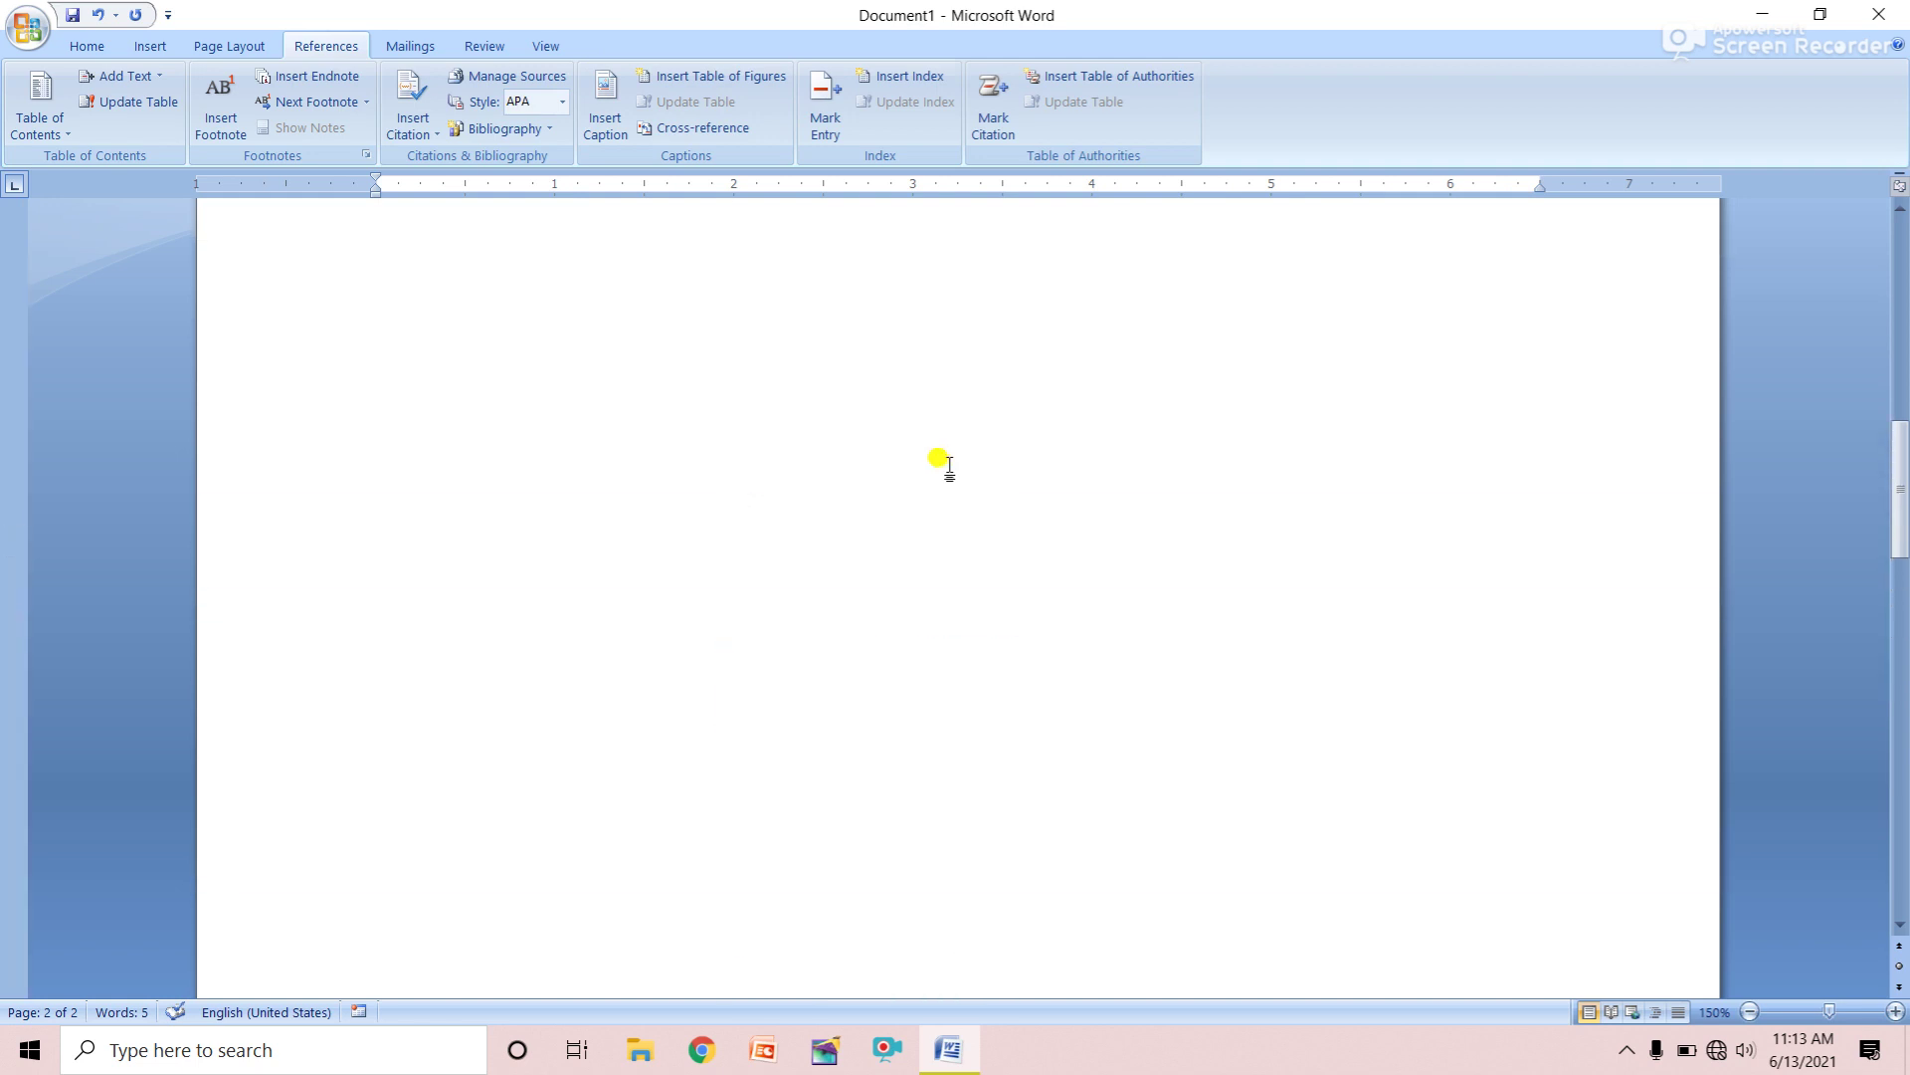
scroll(950, 468, "up", 3)
scroll(950, 467, "up", 5)
scroll(950, 465, "up", 1)
scroll(900, 497, "down", 7)
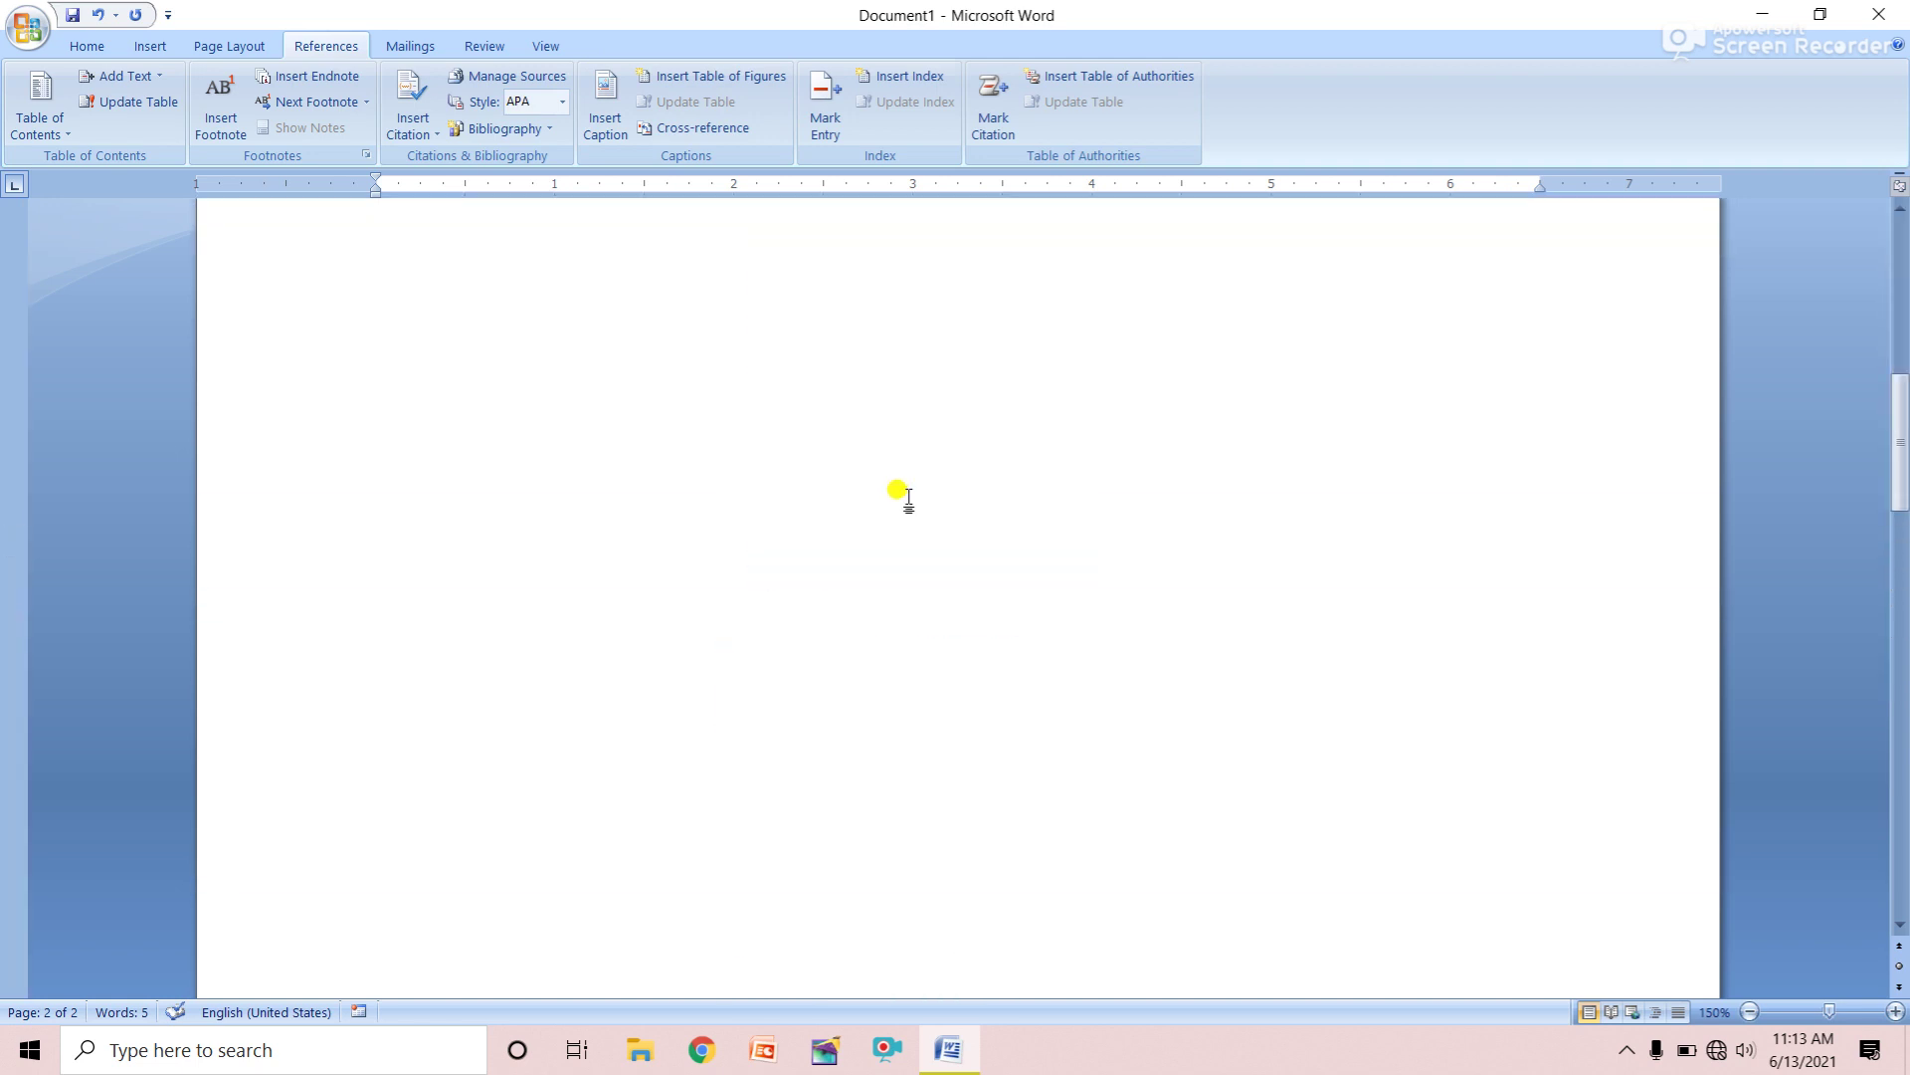
scroll(900, 497, "down", 7)
scroll(876, 513, "down", 4)
scroll(849, 536, "up", 5)
scroll(873, 522, "up", 6)
scroll(855, 512, "up", 3)
scroll(834, 519, "up", 3)
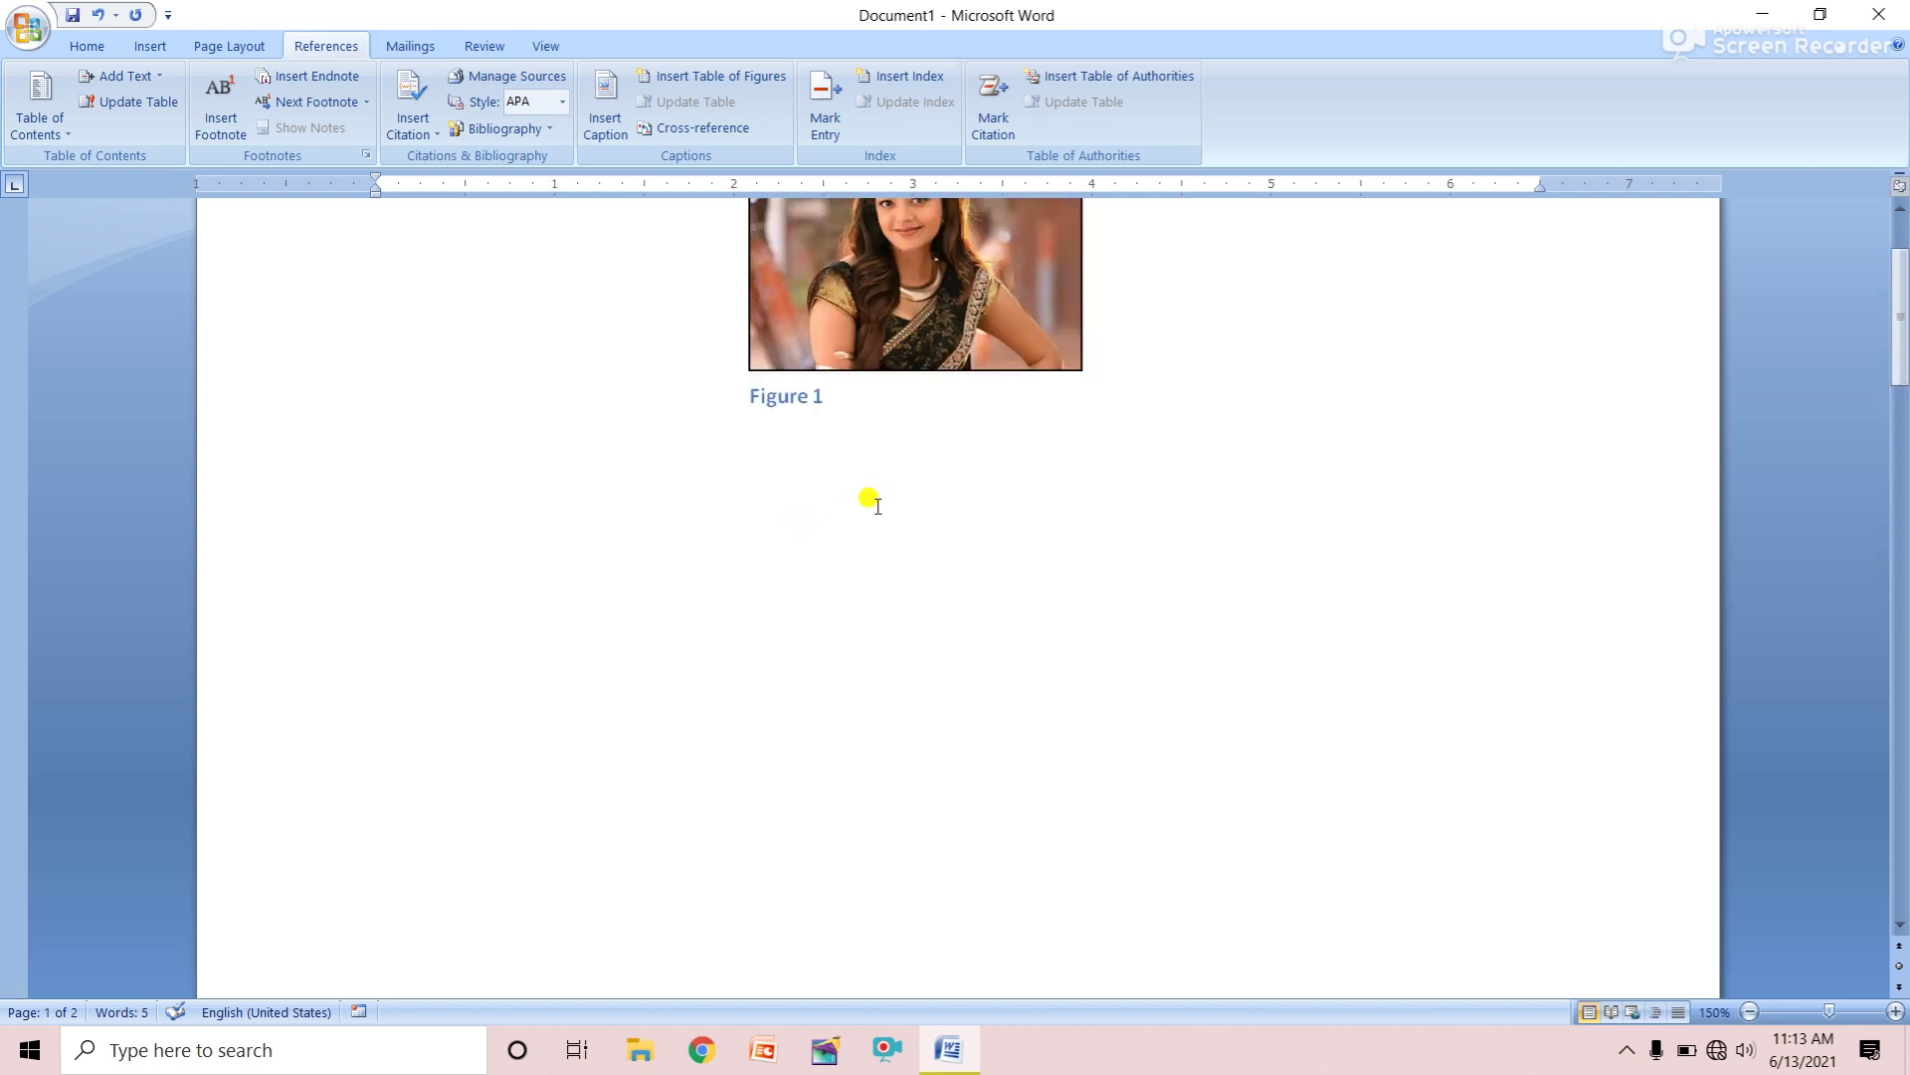
Draw a plain rectangle below Figure 1, discarding a mistaken rounded rectangle
left_click(150, 45)
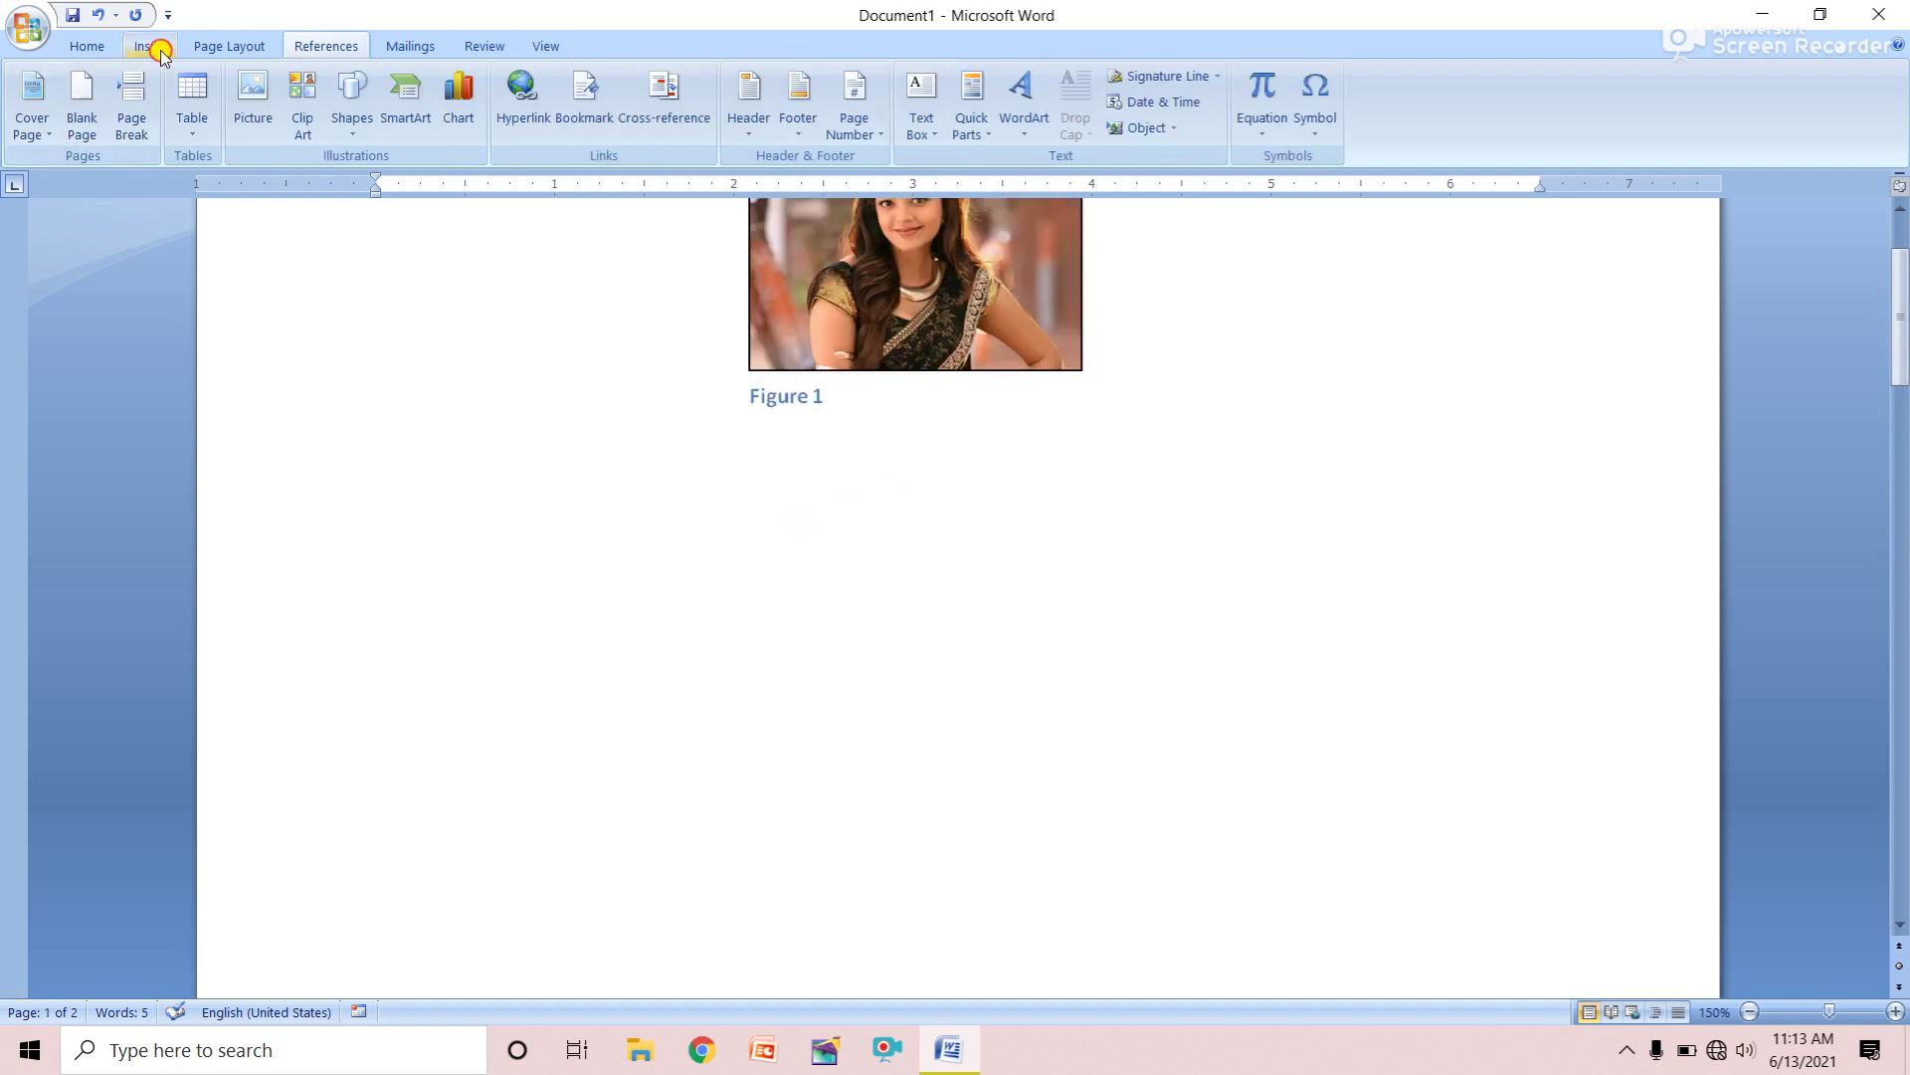
left_click(353, 99)
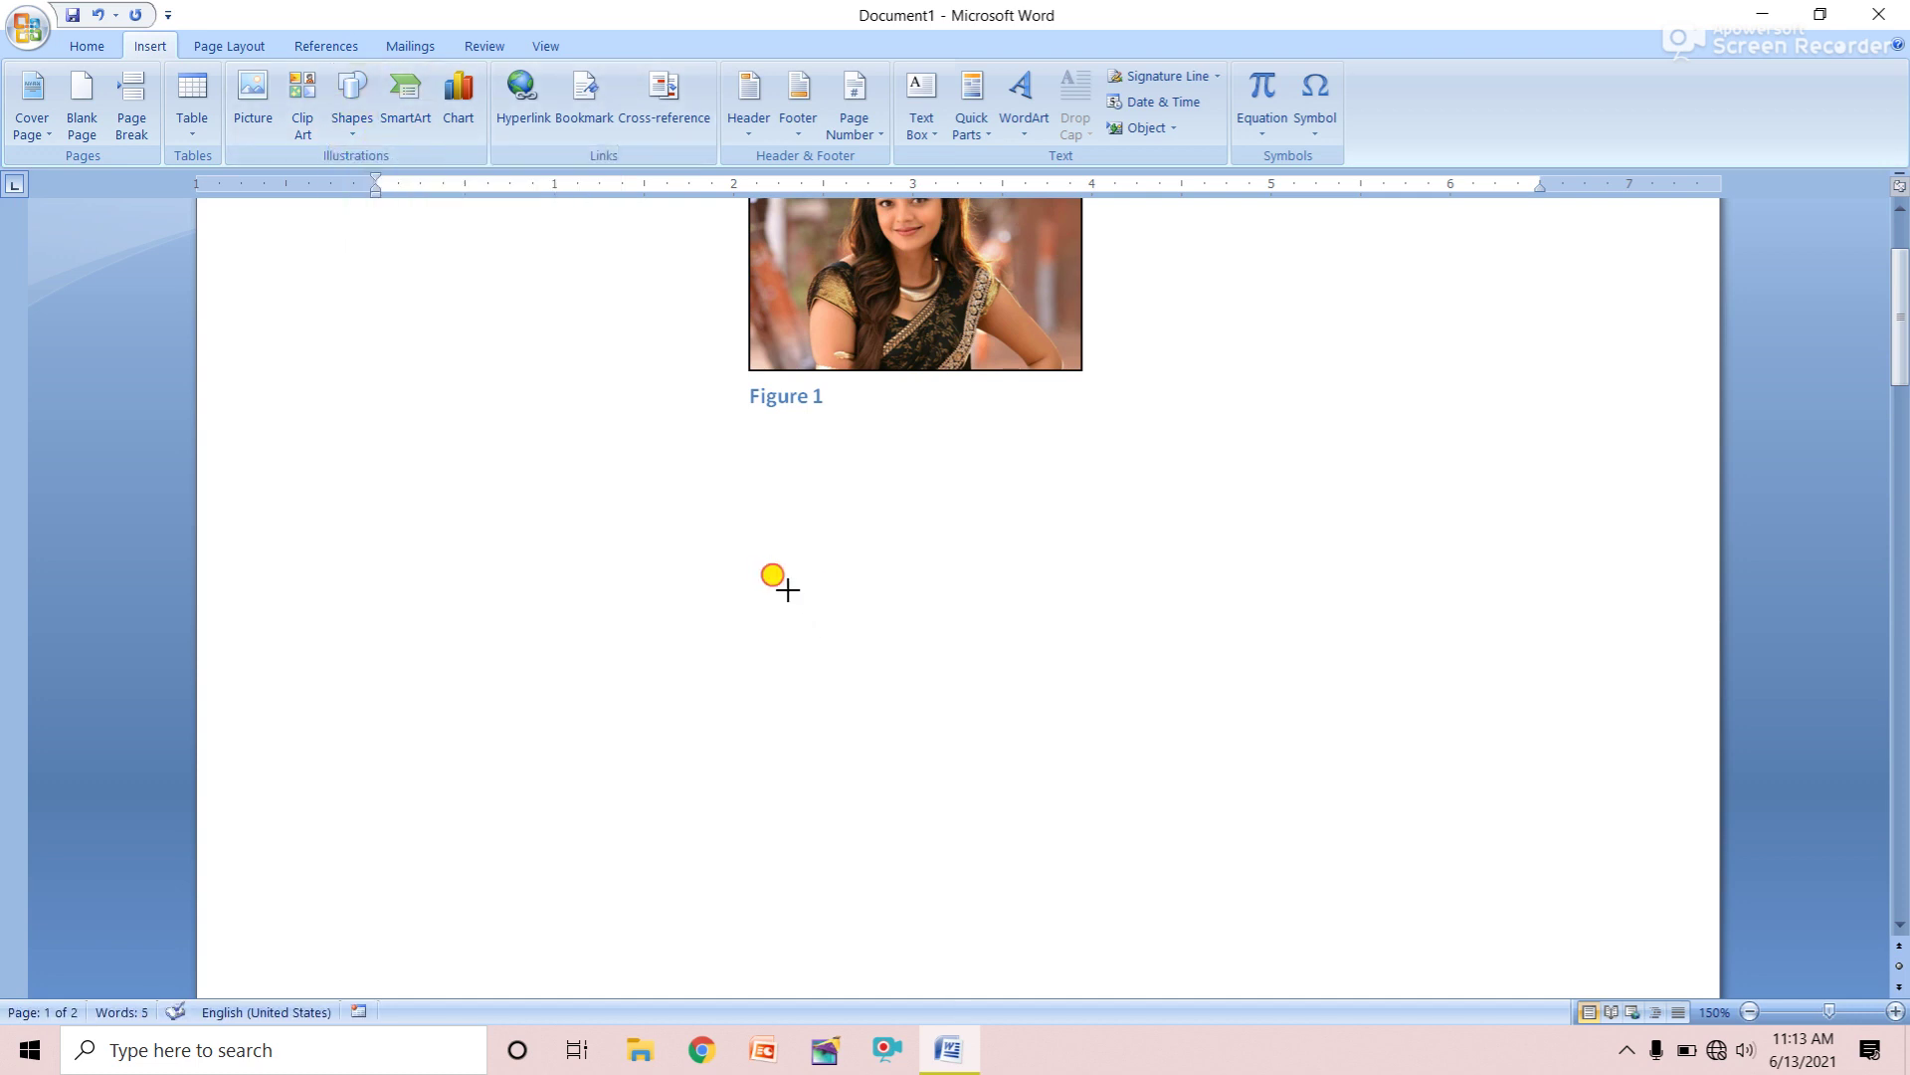
left_click_drag(782, 586, 1191, 775)
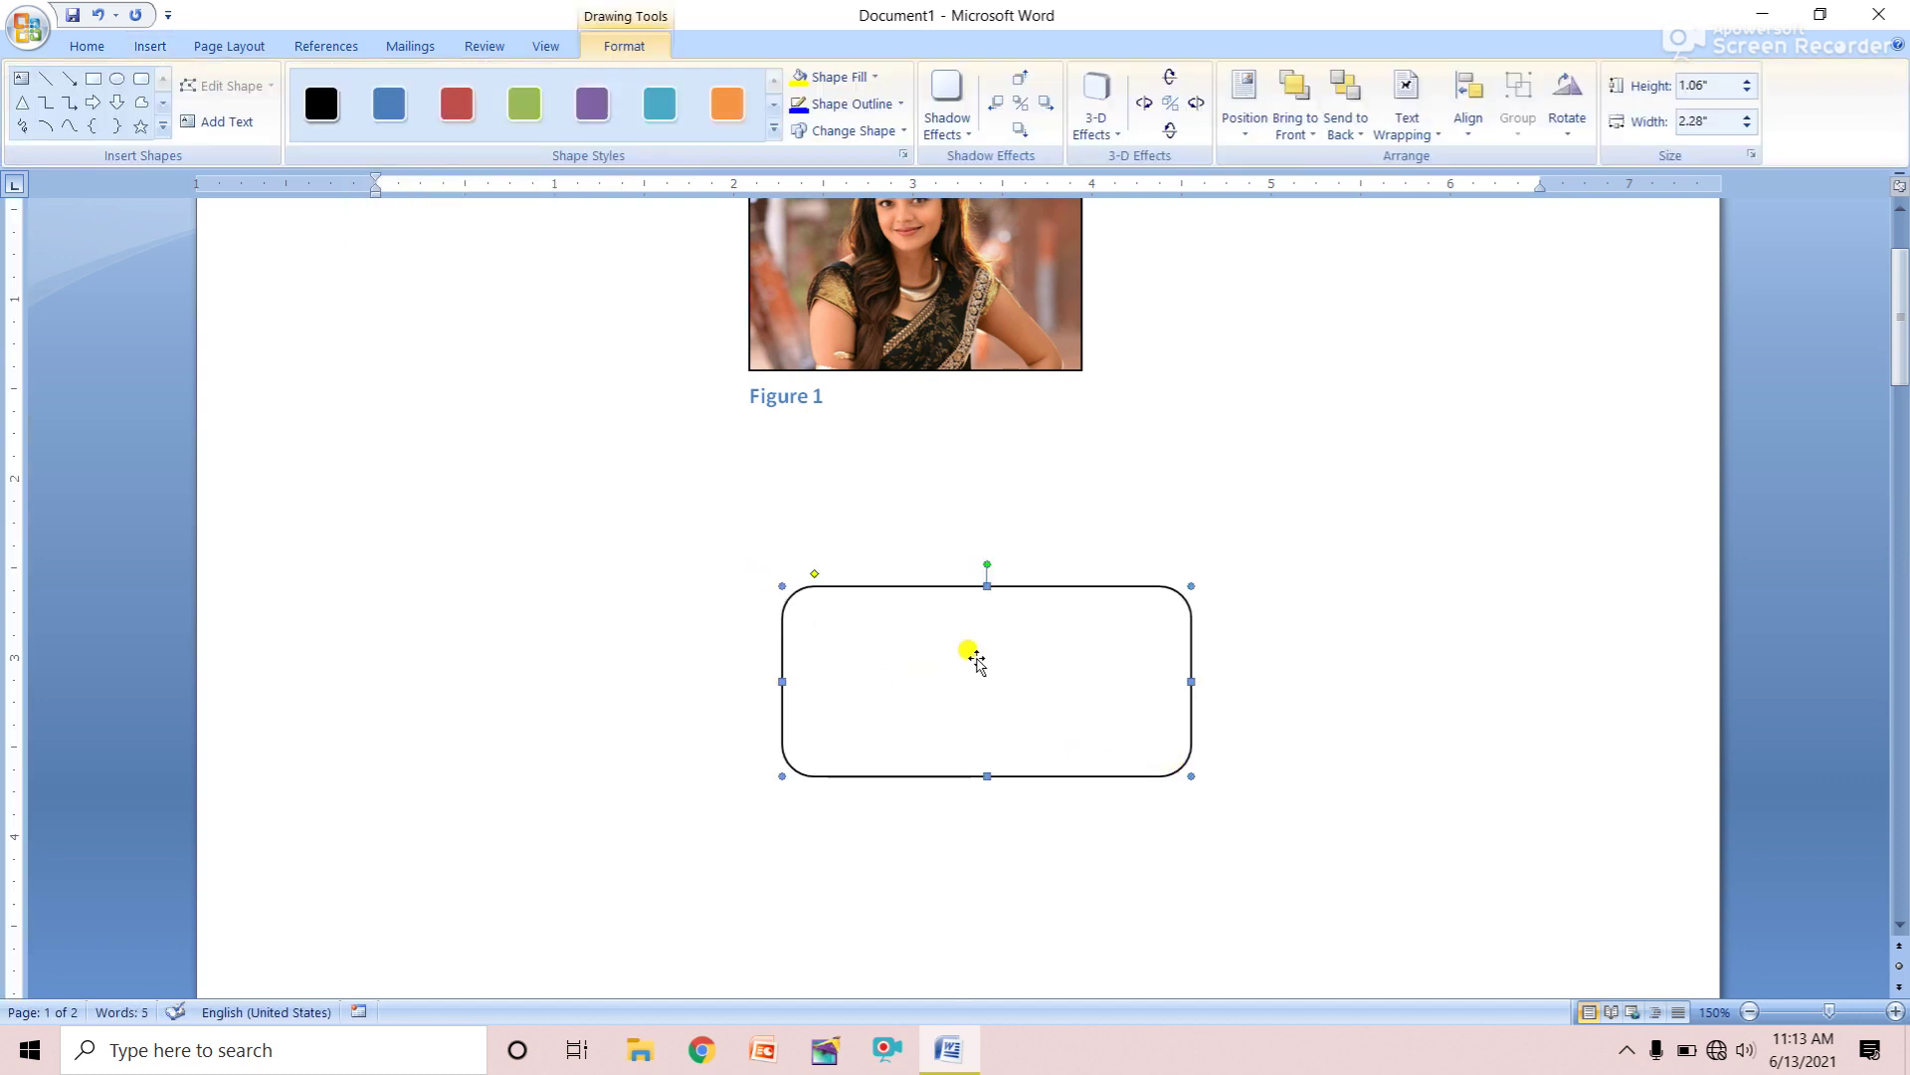
key("Delete")
left_click(150, 46)
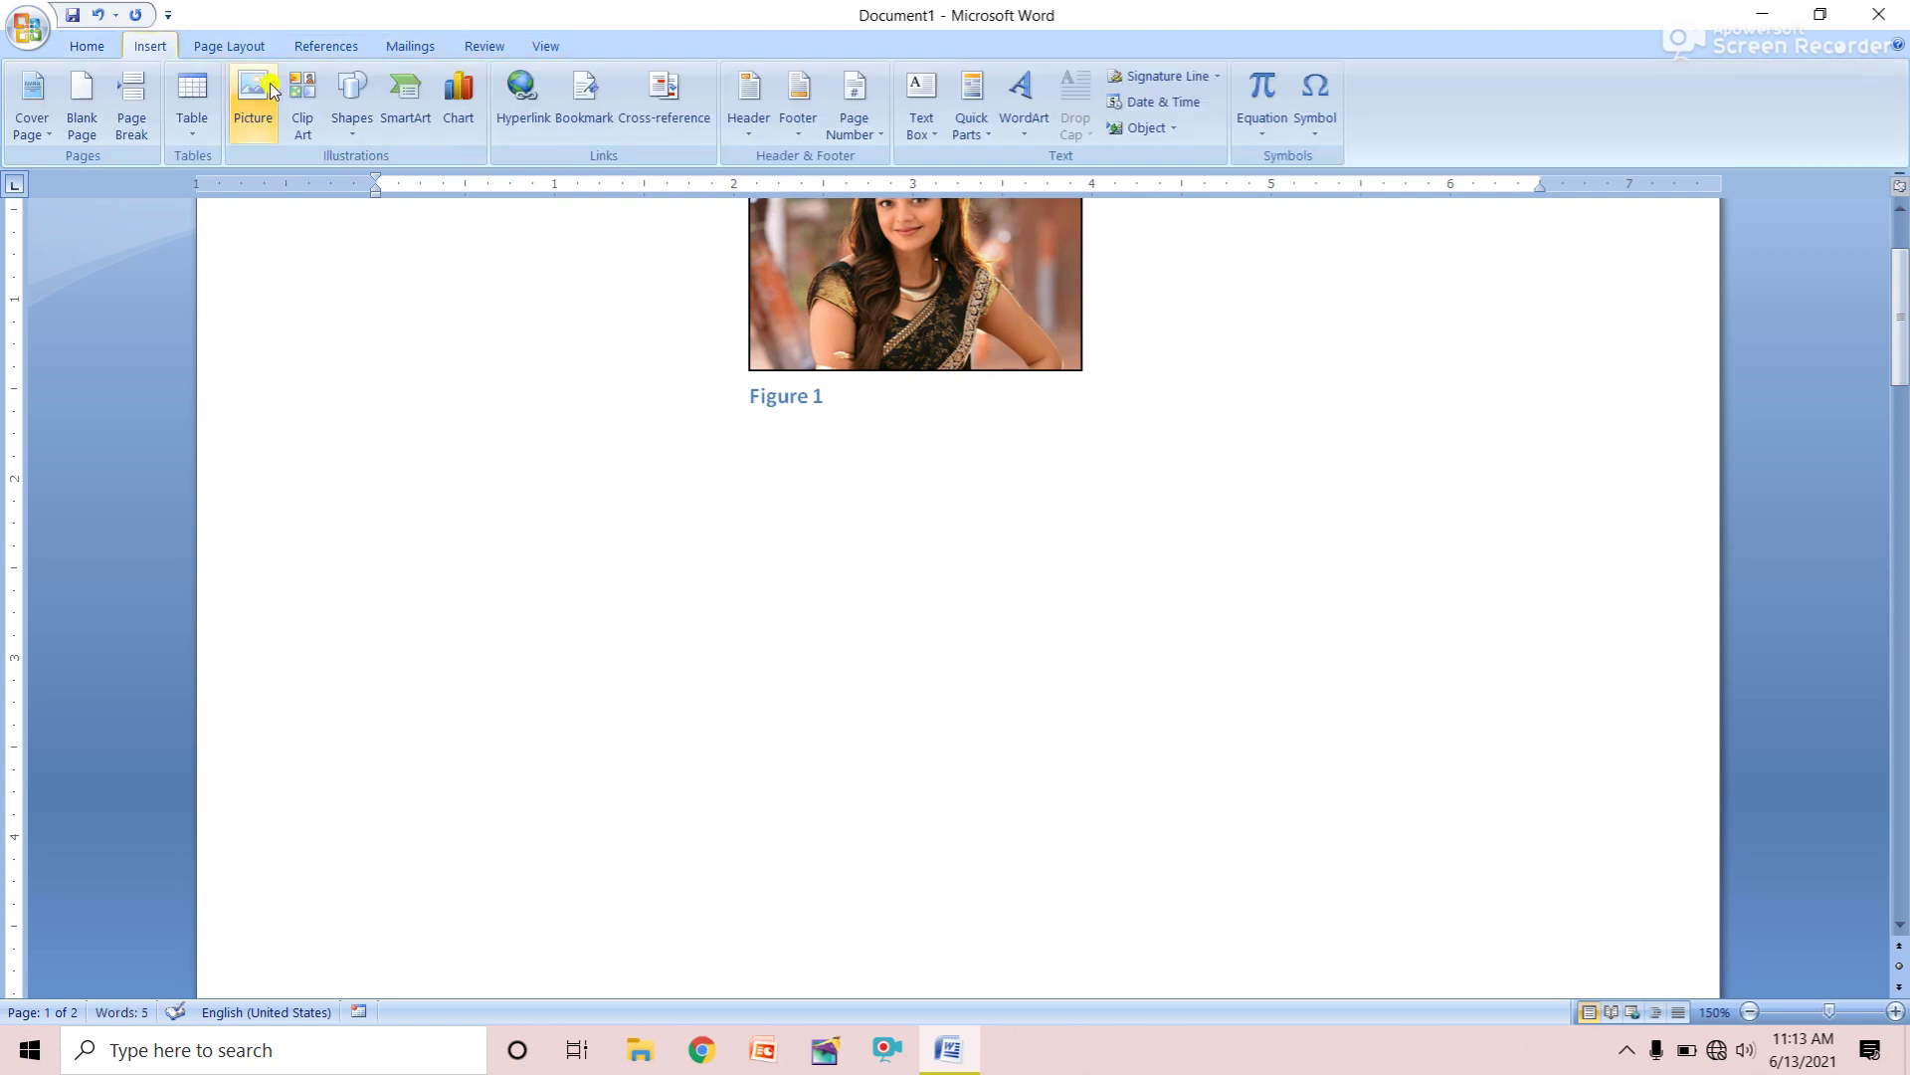
left_click(353, 100)
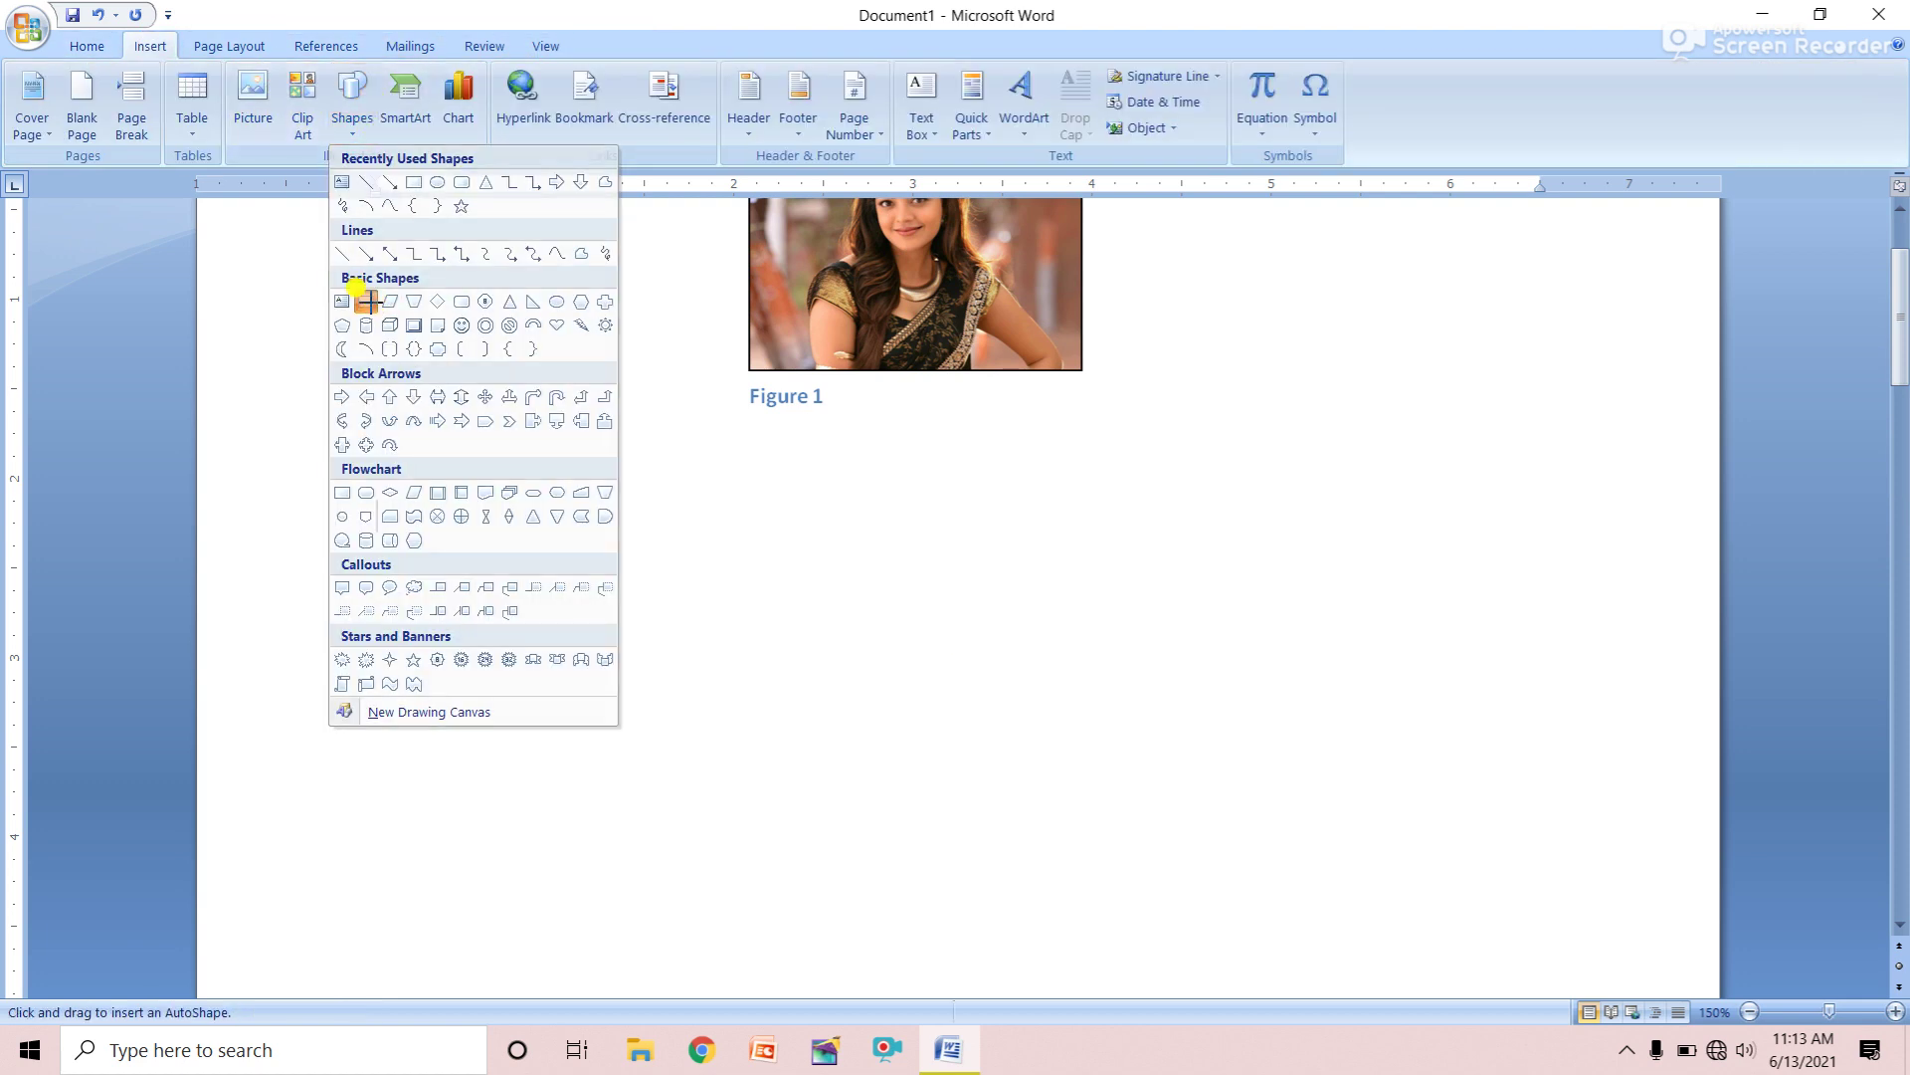
left_click(369, 301)
left_click_drag(790, 608, 1169, 816)
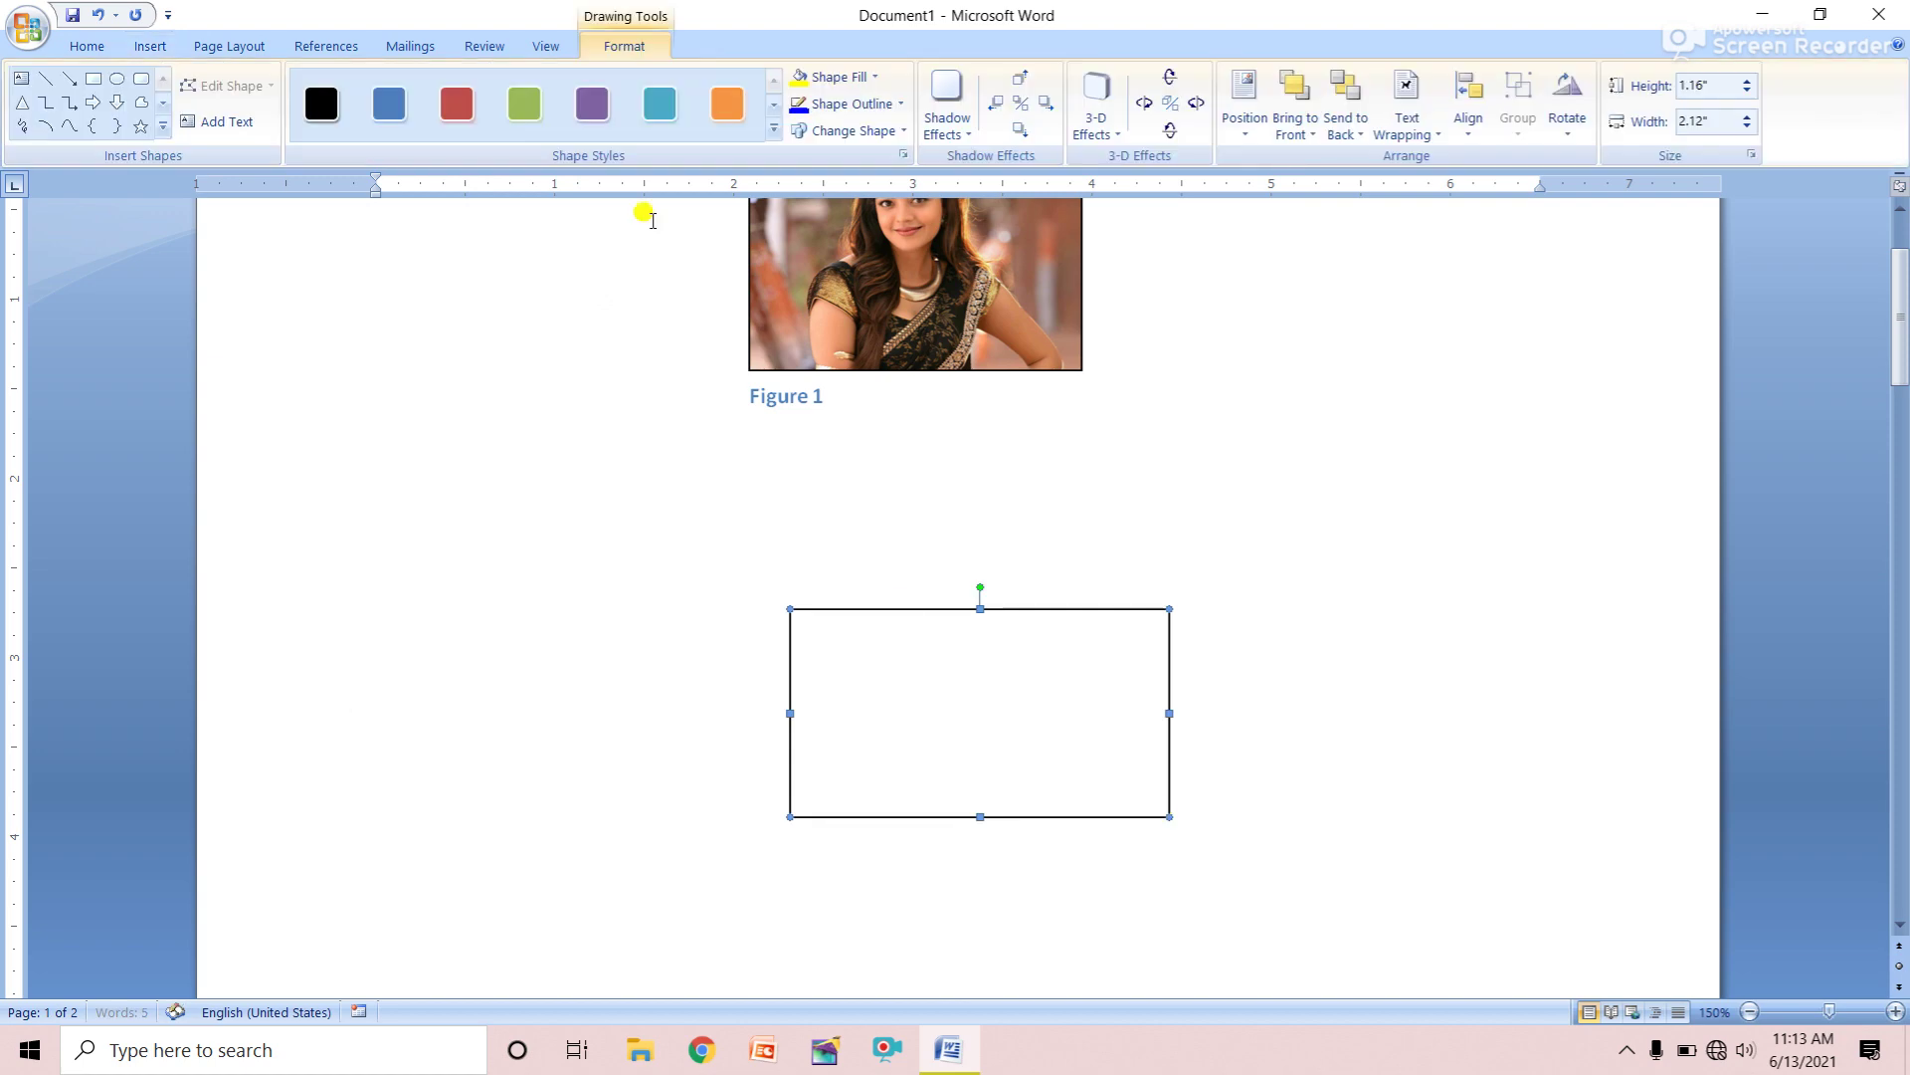
Fill the new rectangle with the photo of the woman reclining in a sparkly dress
left_click(841, 76)
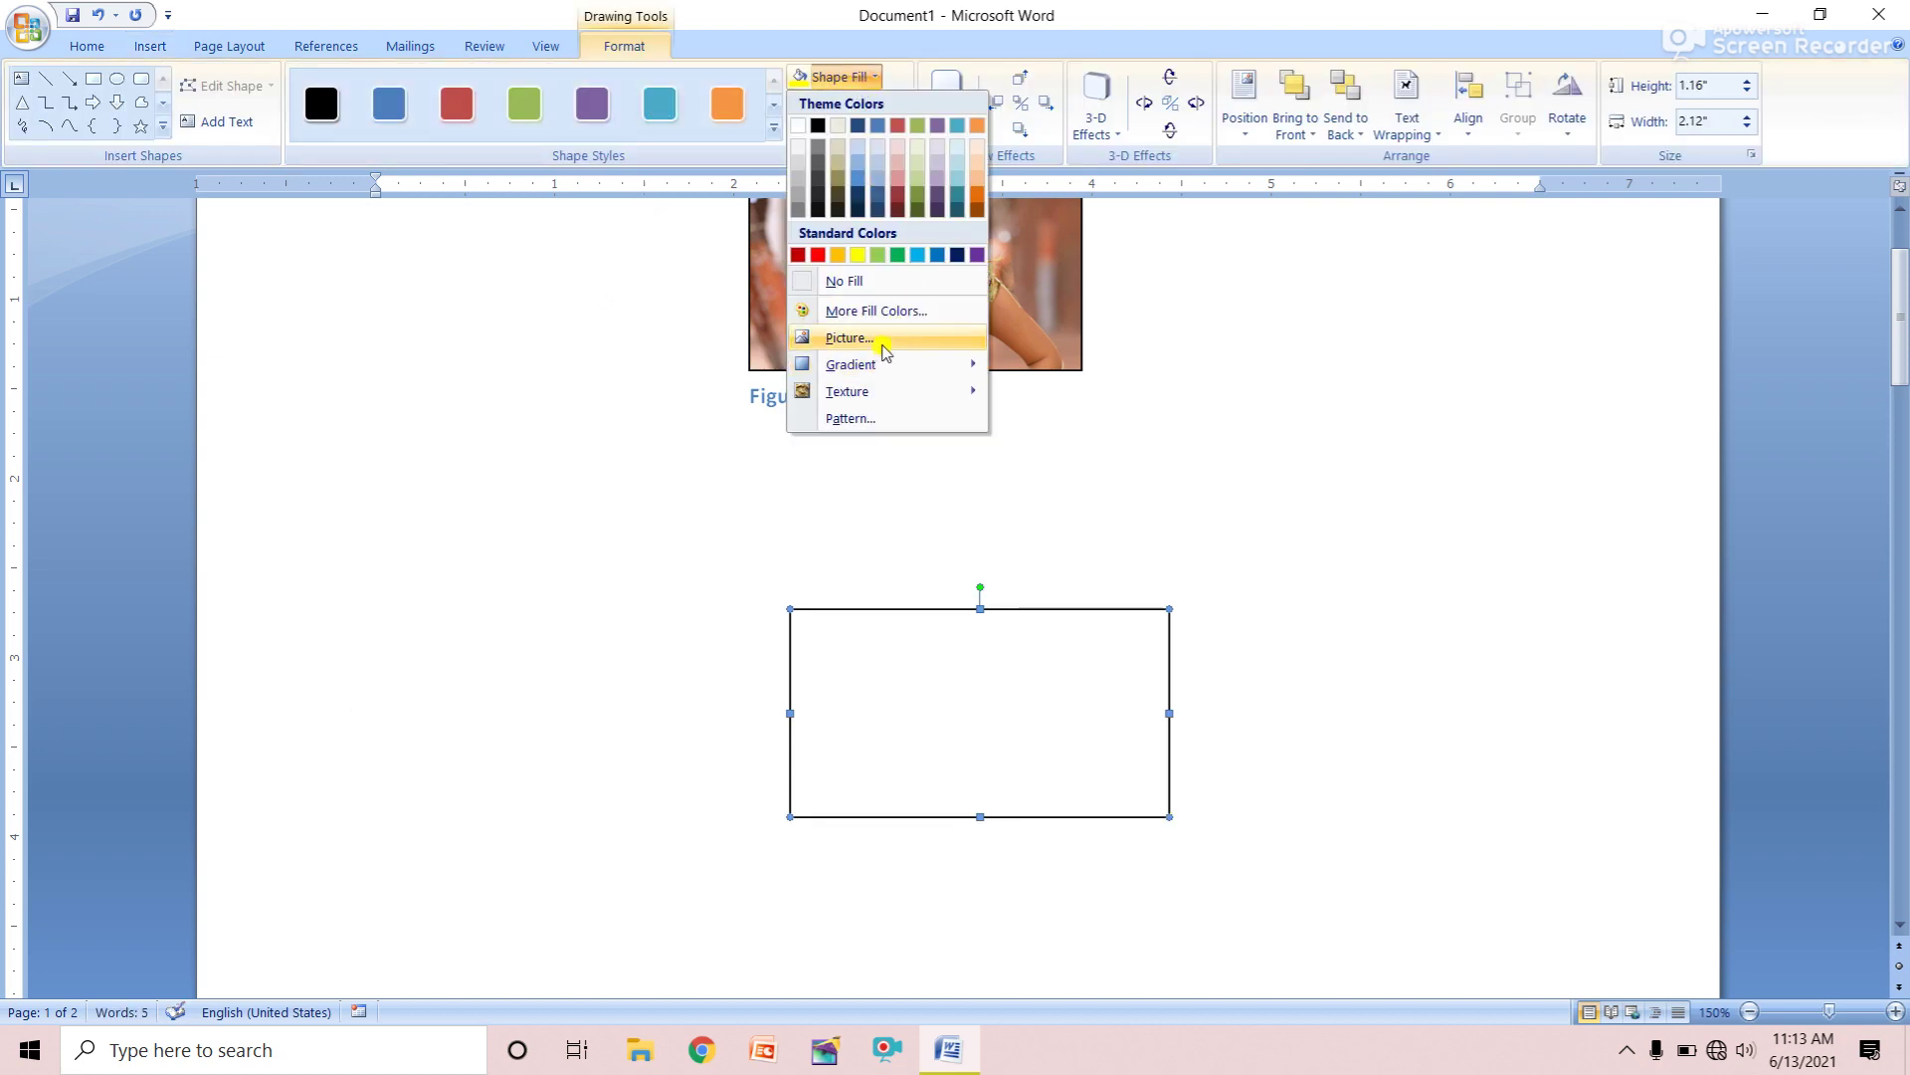
left_click(848, 338)
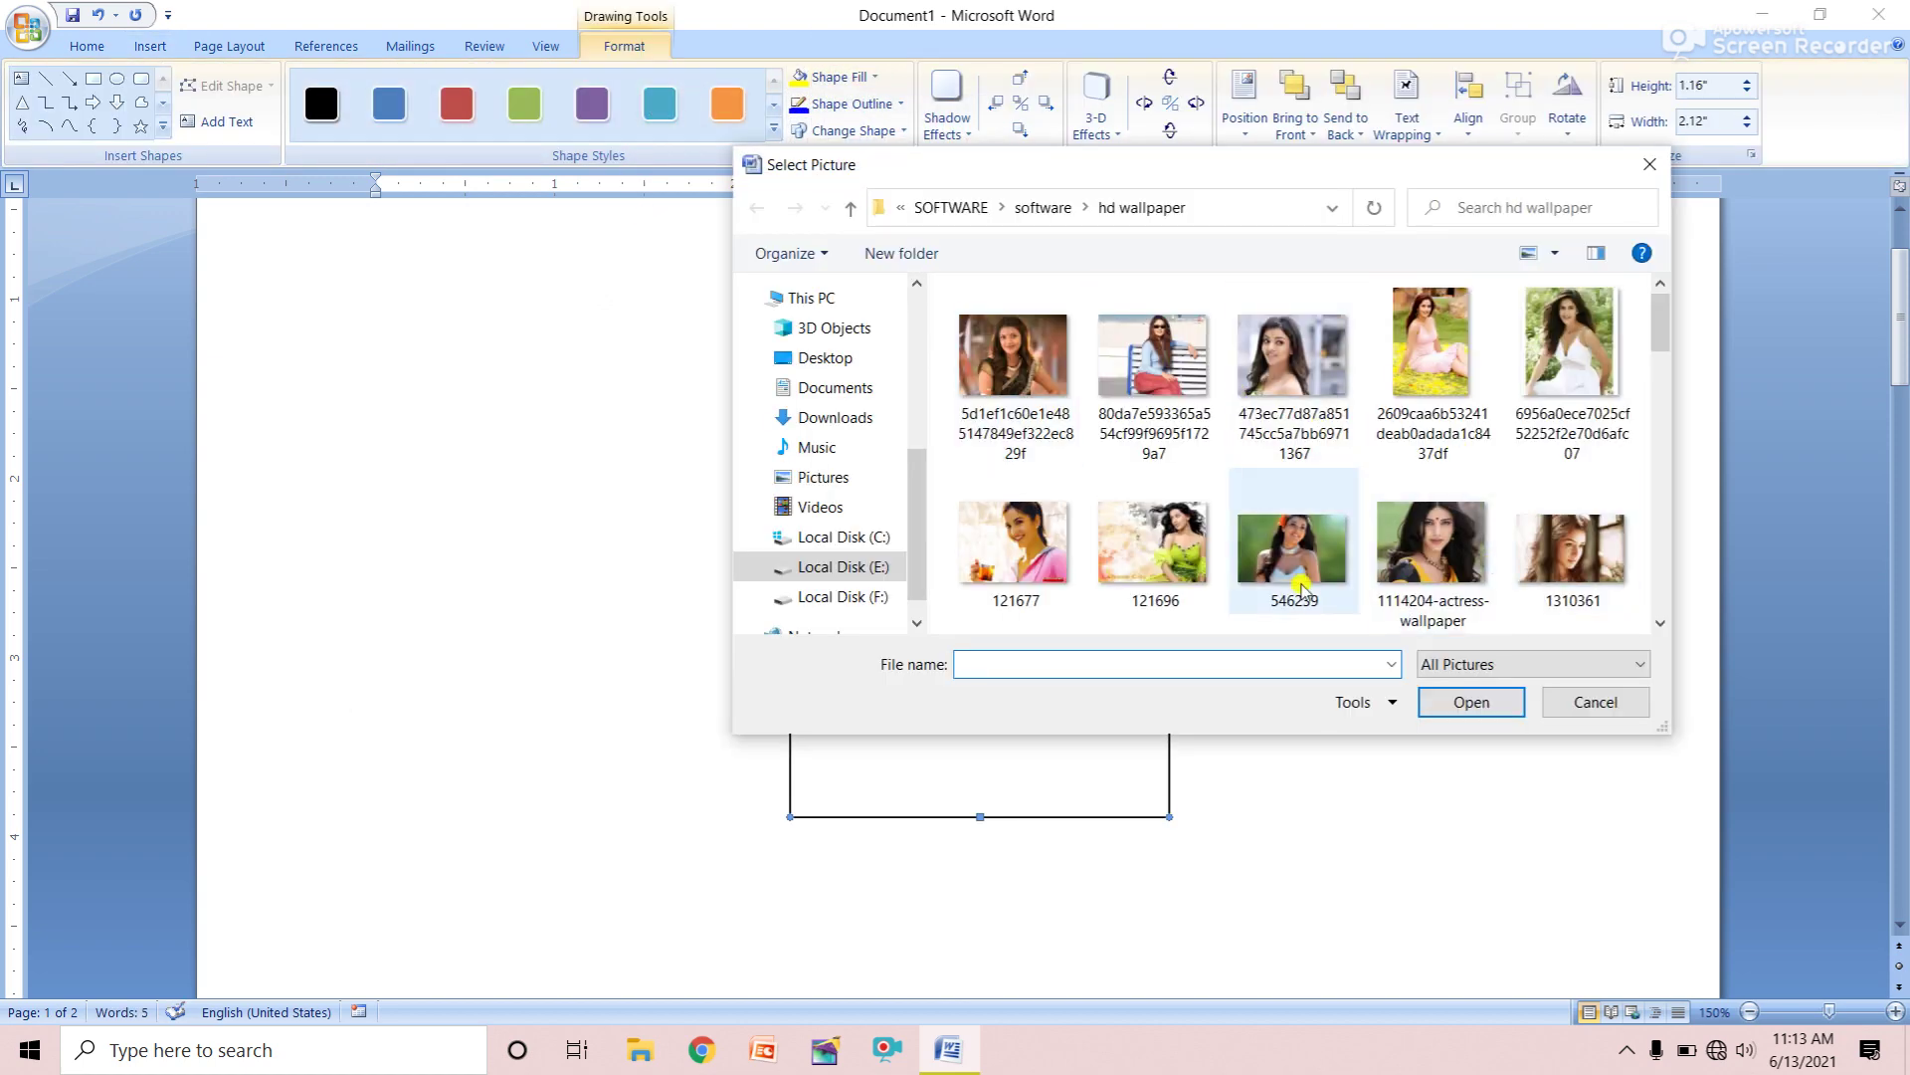
scroll(1301, 587, "down", 2)
scroll(1300, 587, "down", 2)
double_click(1303, 537)
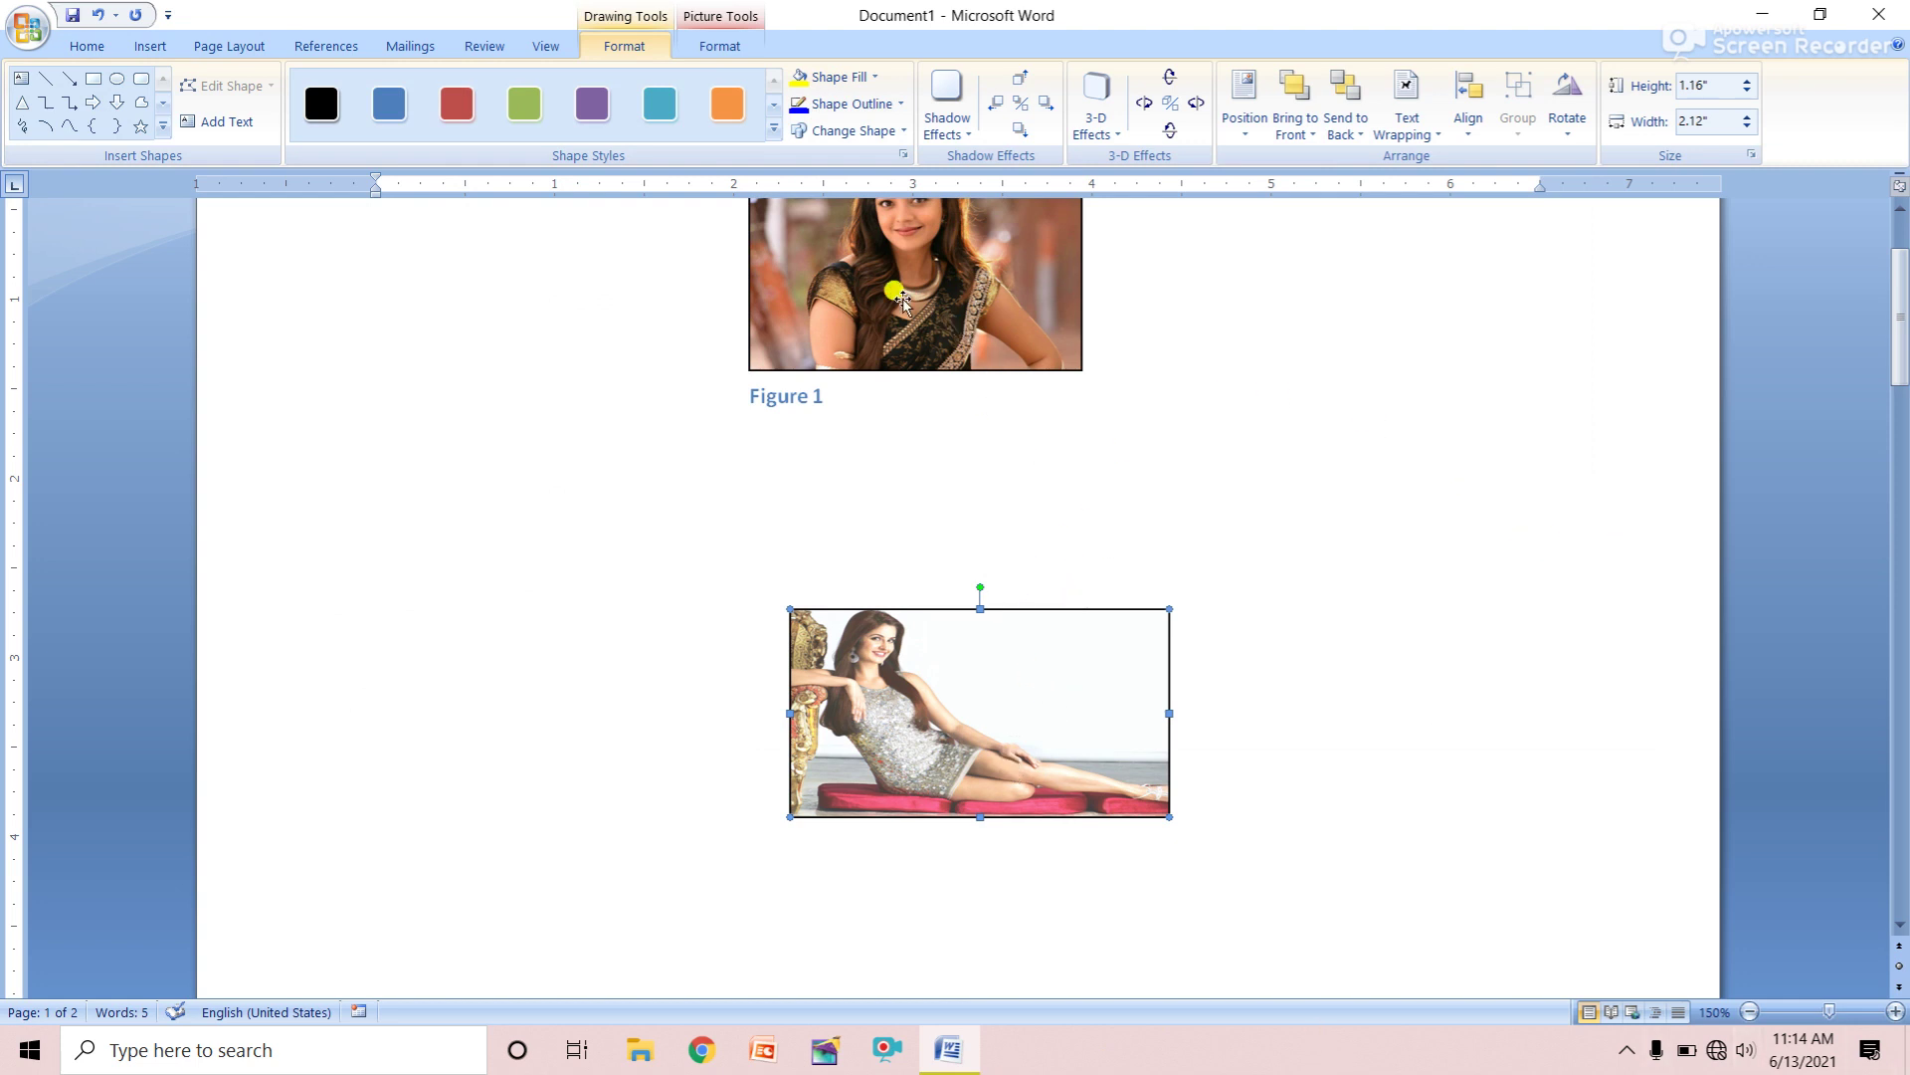
scroll(865, 289, "down", 3)
scroll(886, 368, "down", 4)
scroll(896, 527, "down", 7)
scroll(891, 537, "down", 10)
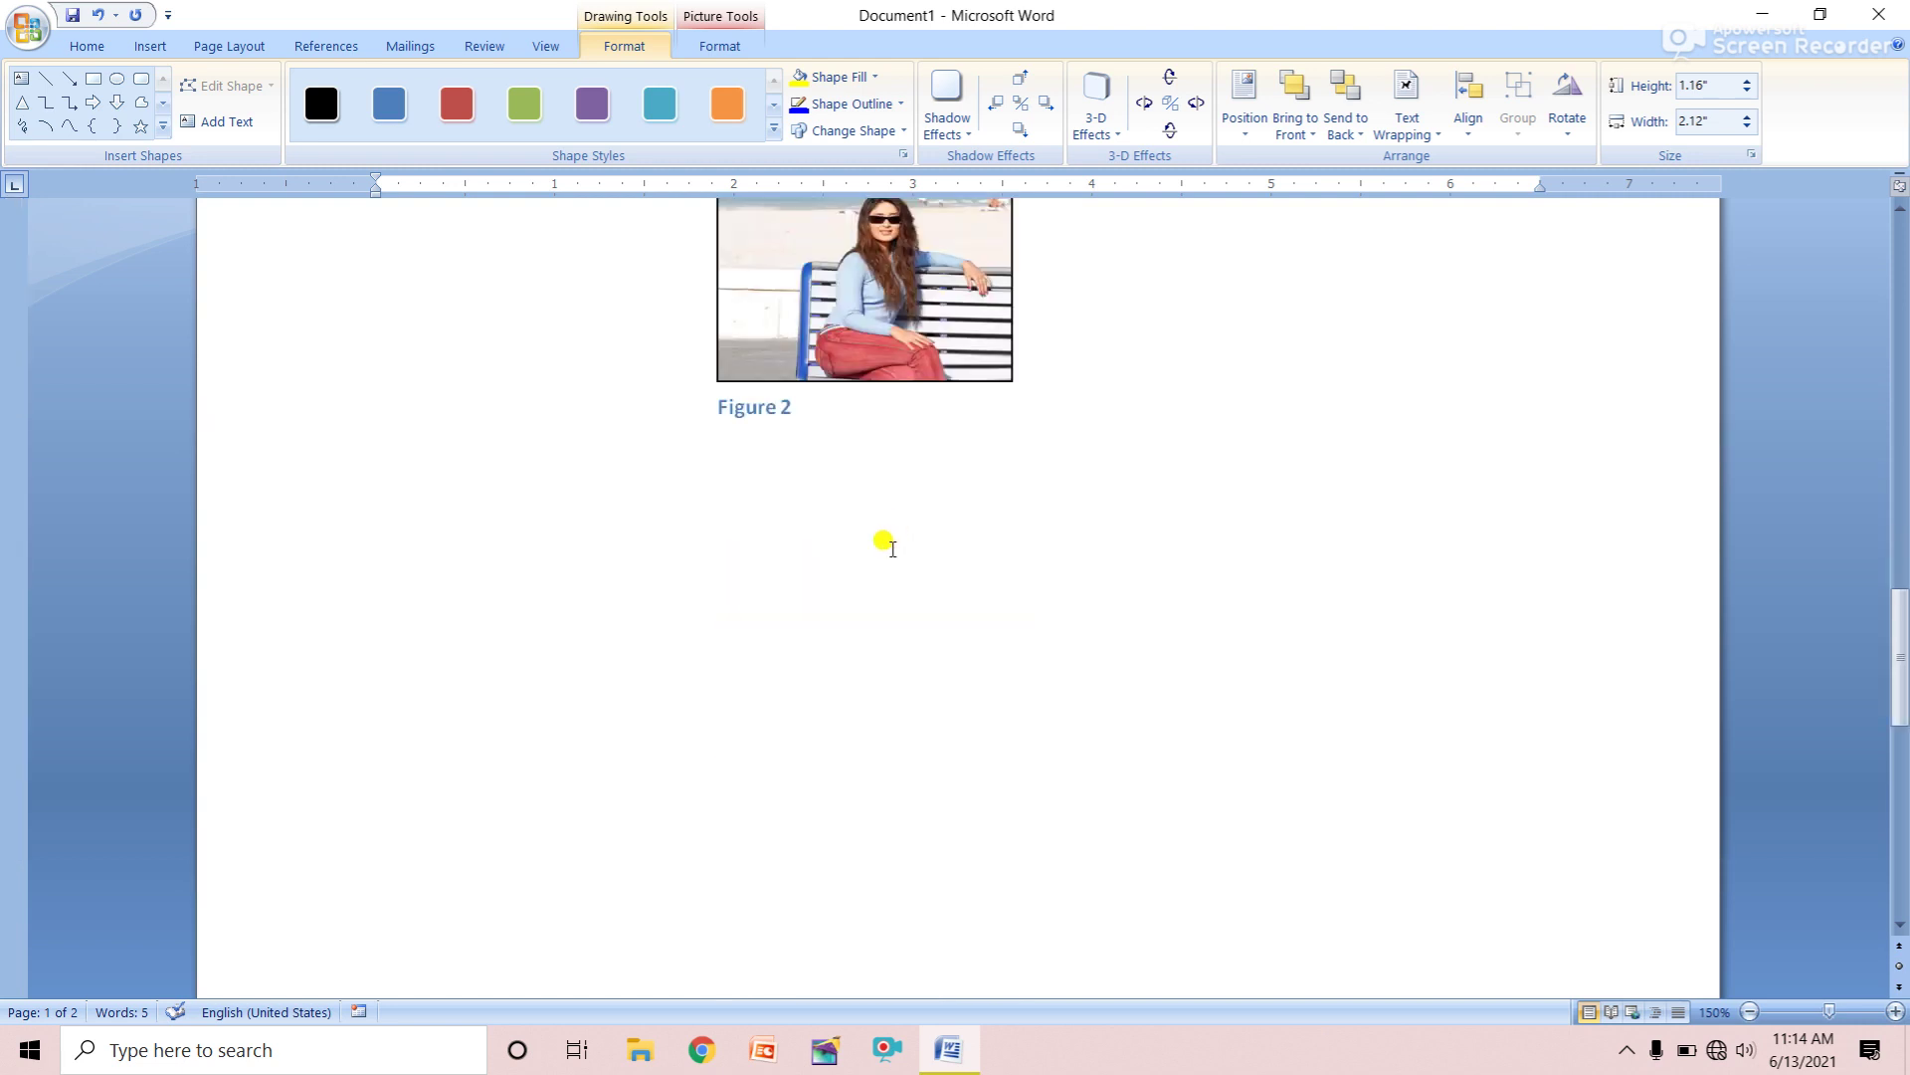
scroll(831, 434, "up", 11)
scroll(831, 435, "up", 5)
Insert a 'Figure 2' caption below the reclining-woman photo, keeping the Figure label
scroll(819, 427, "up", 1)
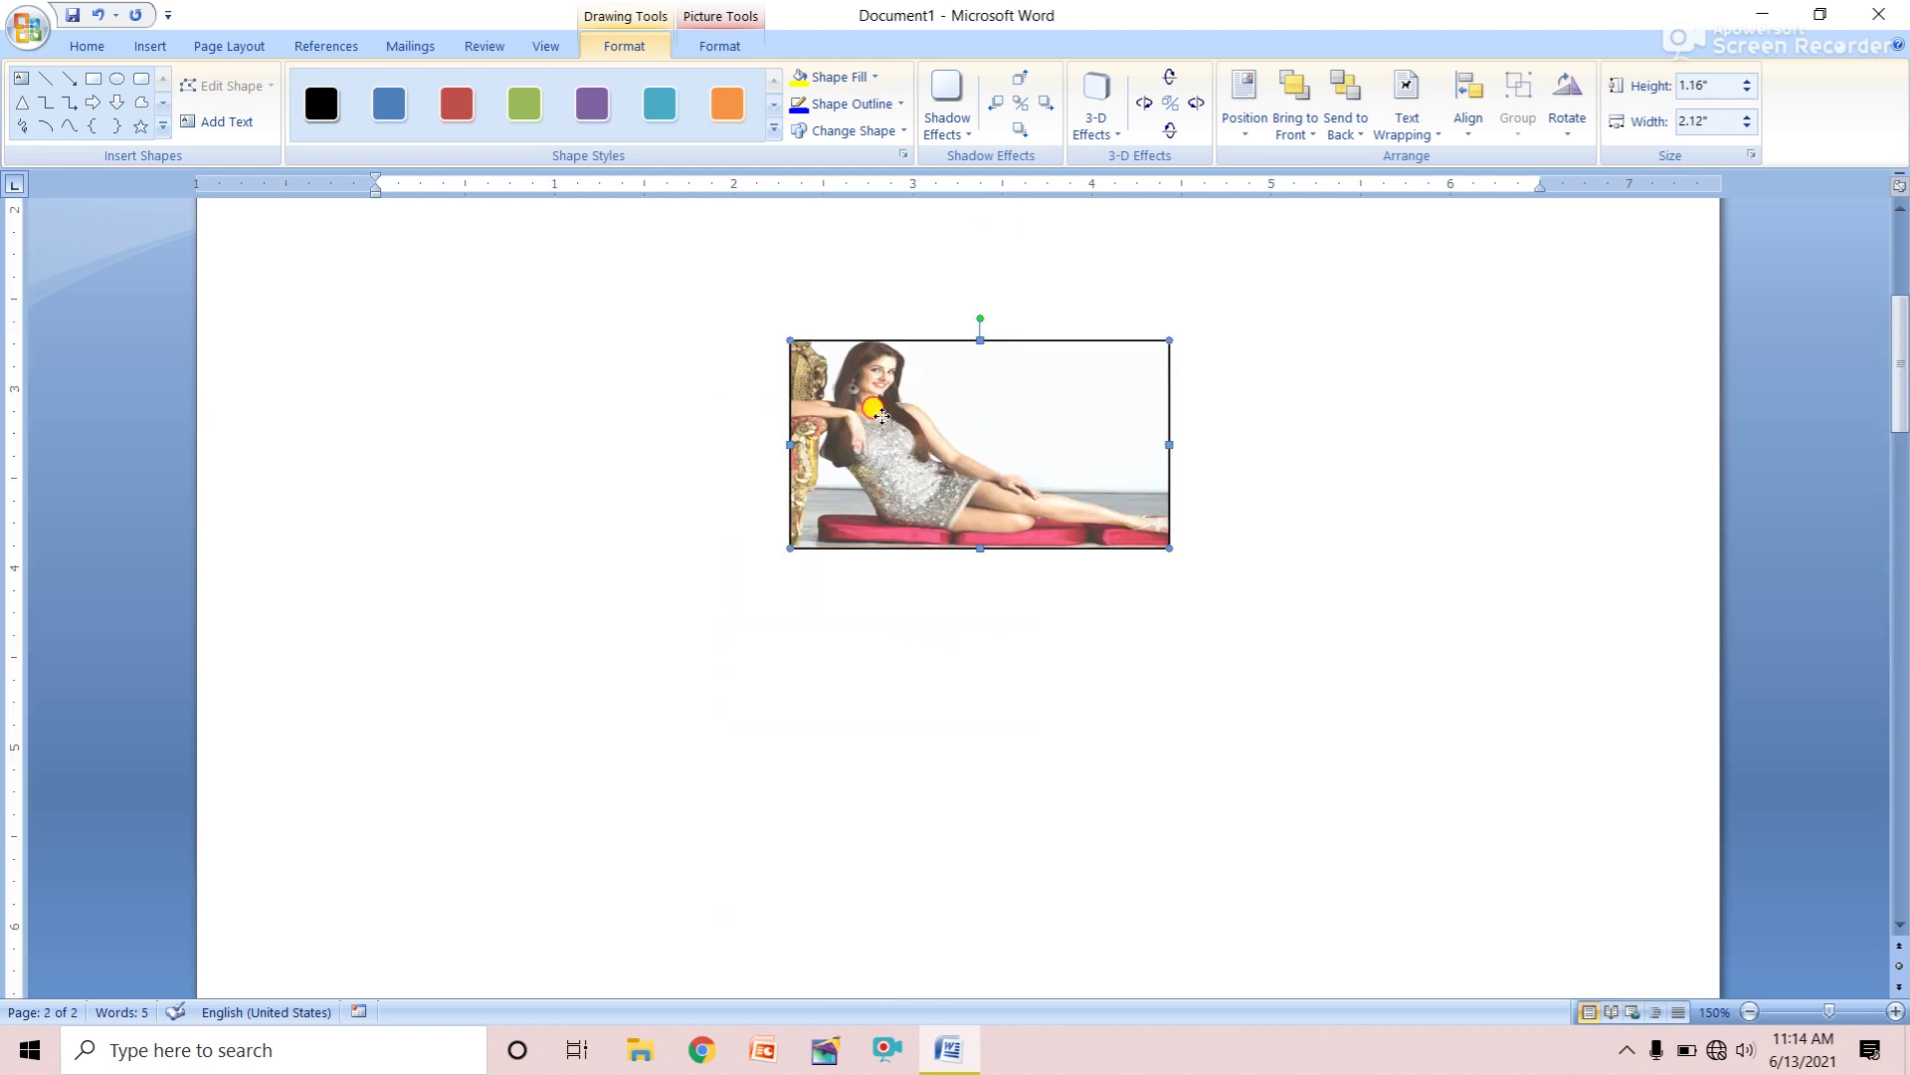
scroll(895, 423, "up", 3)
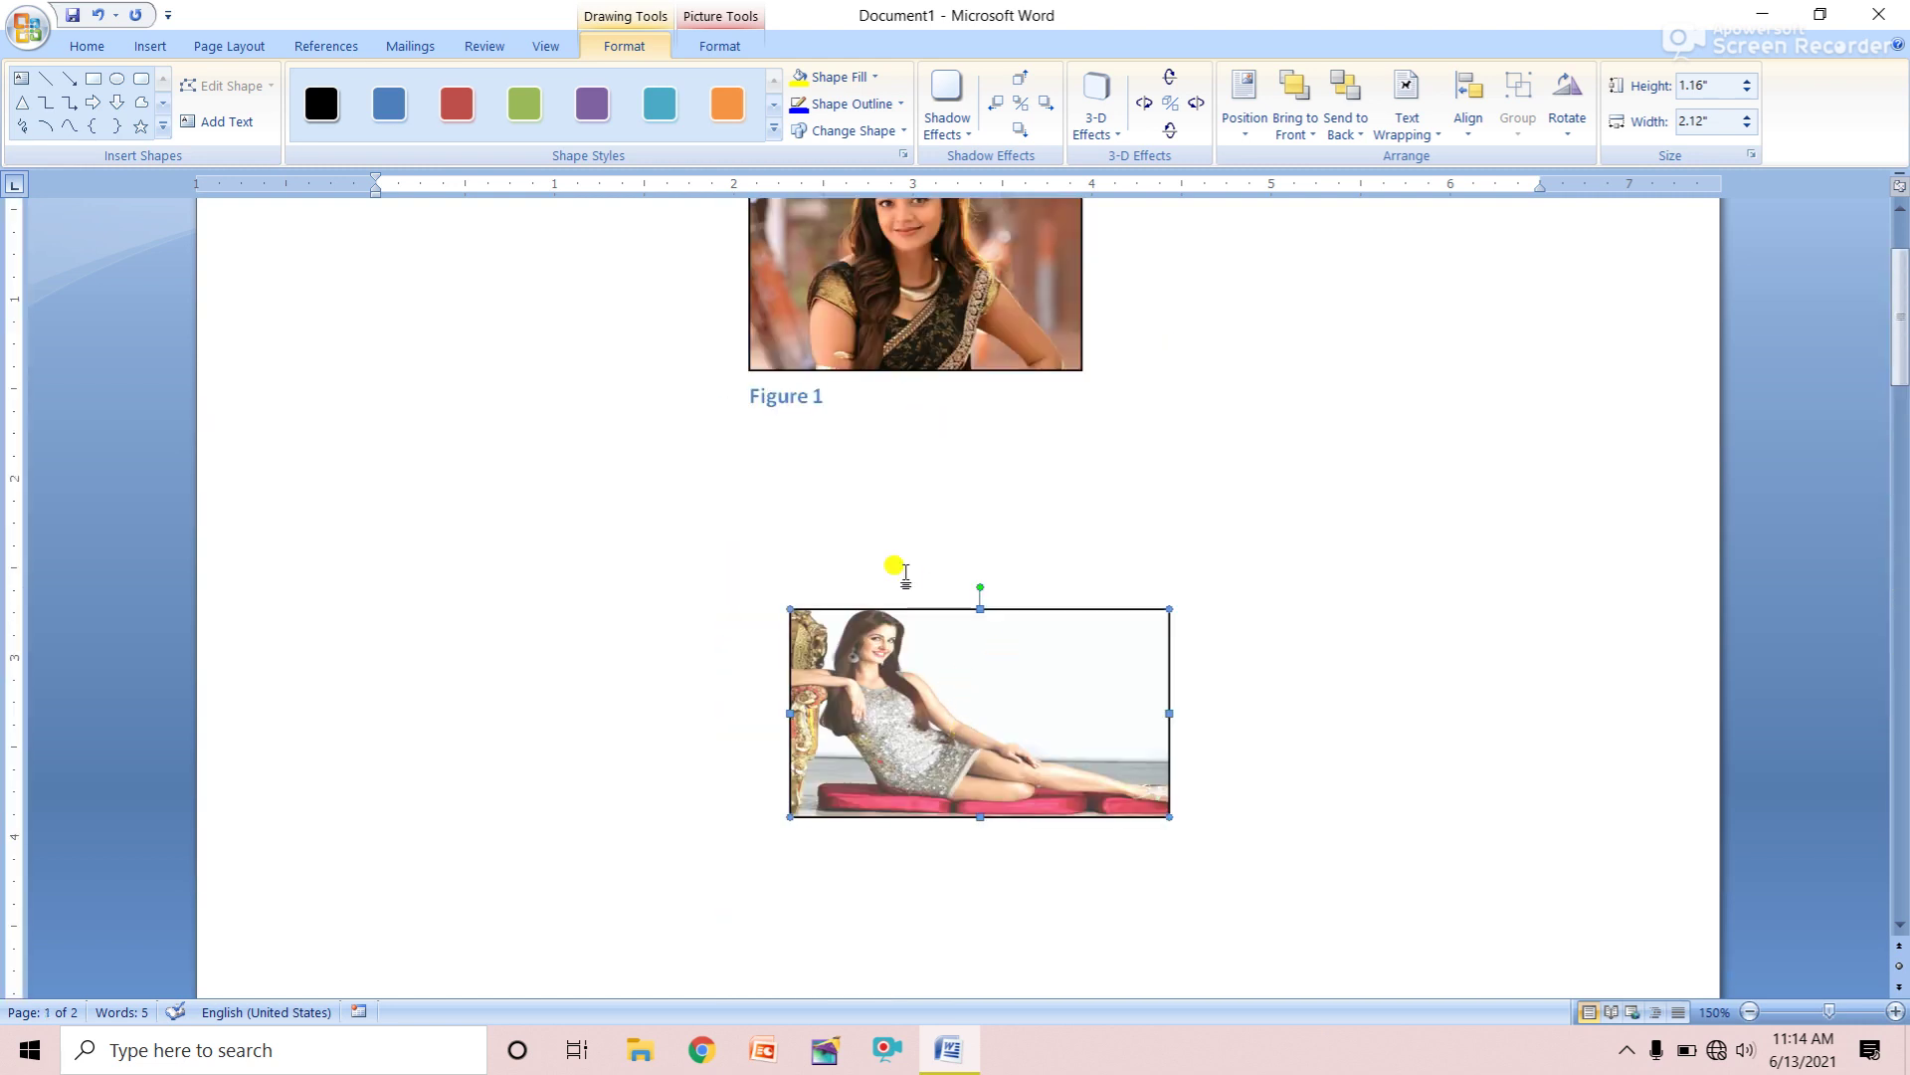
left_click(331, 46)
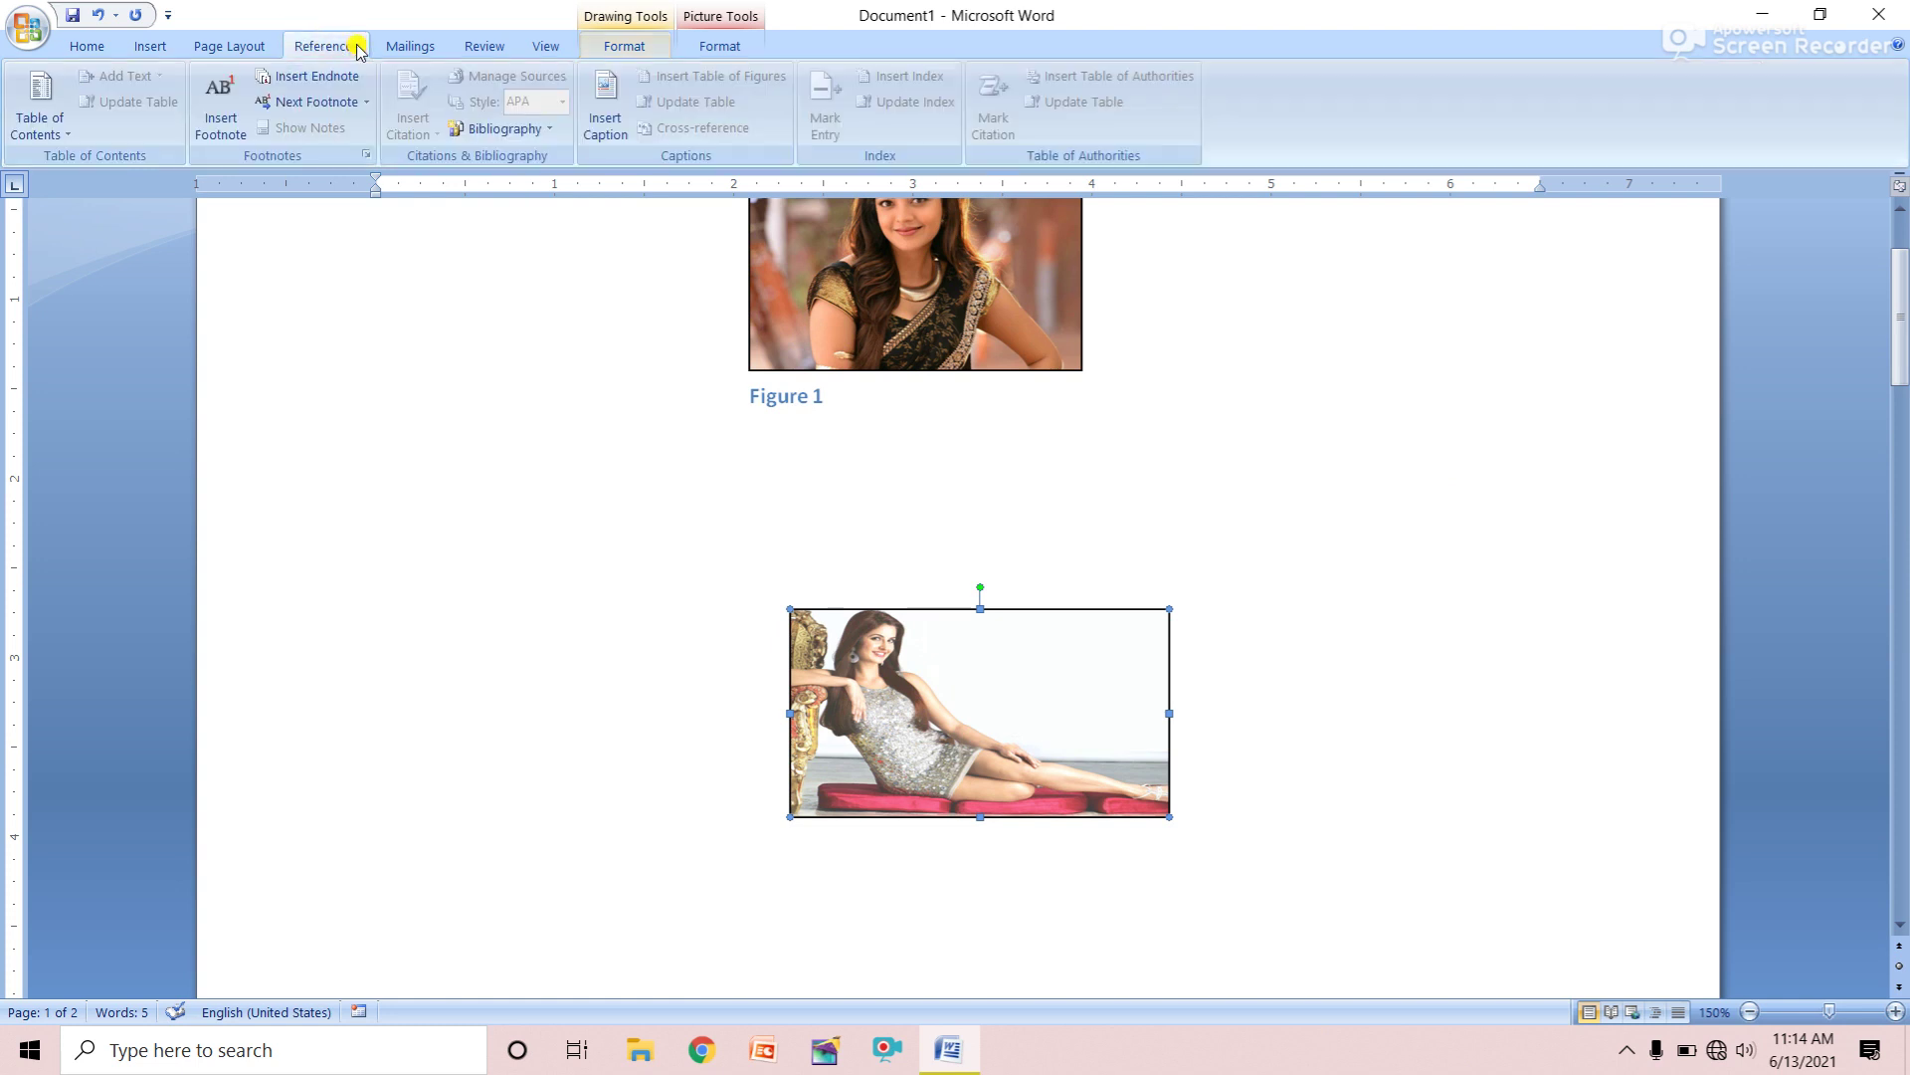
left_click(617, 142)
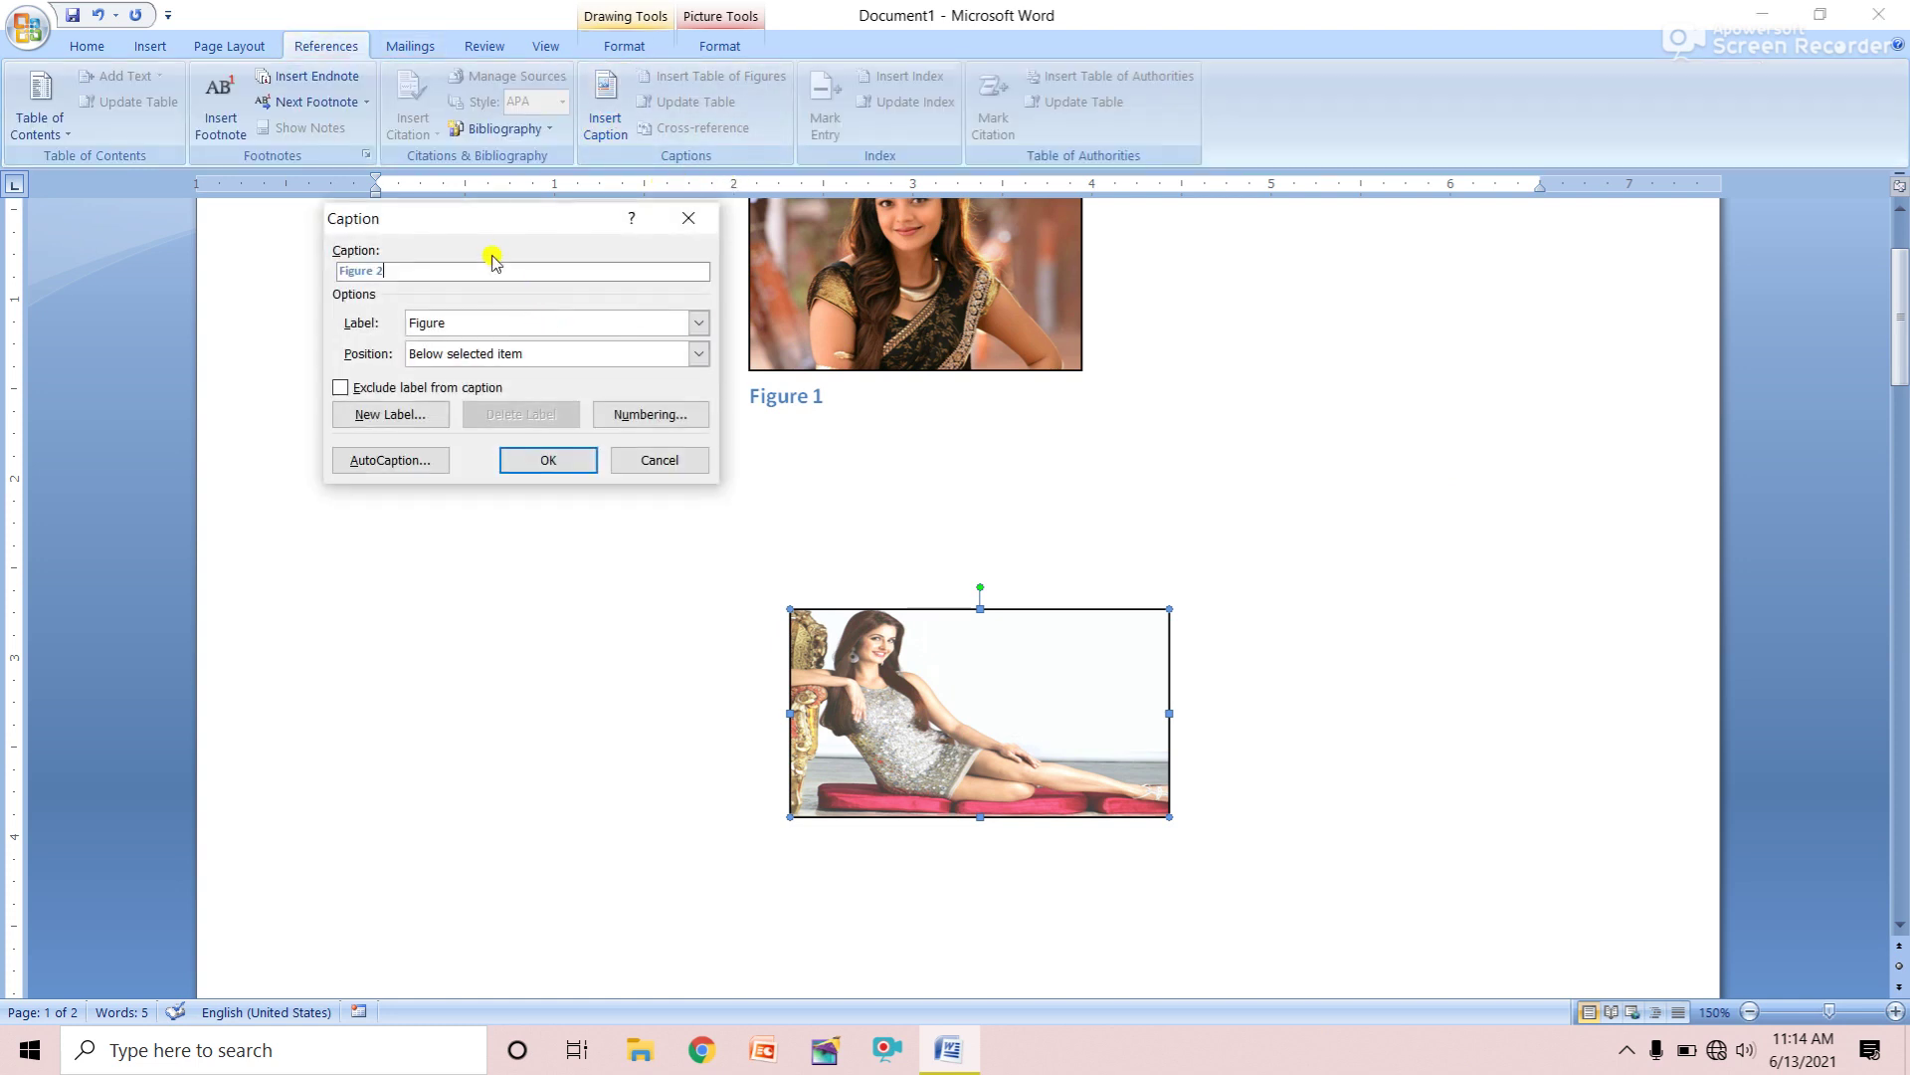
mouse_move(488, 219)
left_mouse_down()
mouse_move(1430, 365)
mouse_move(1281, 278)
left_mouse_up()
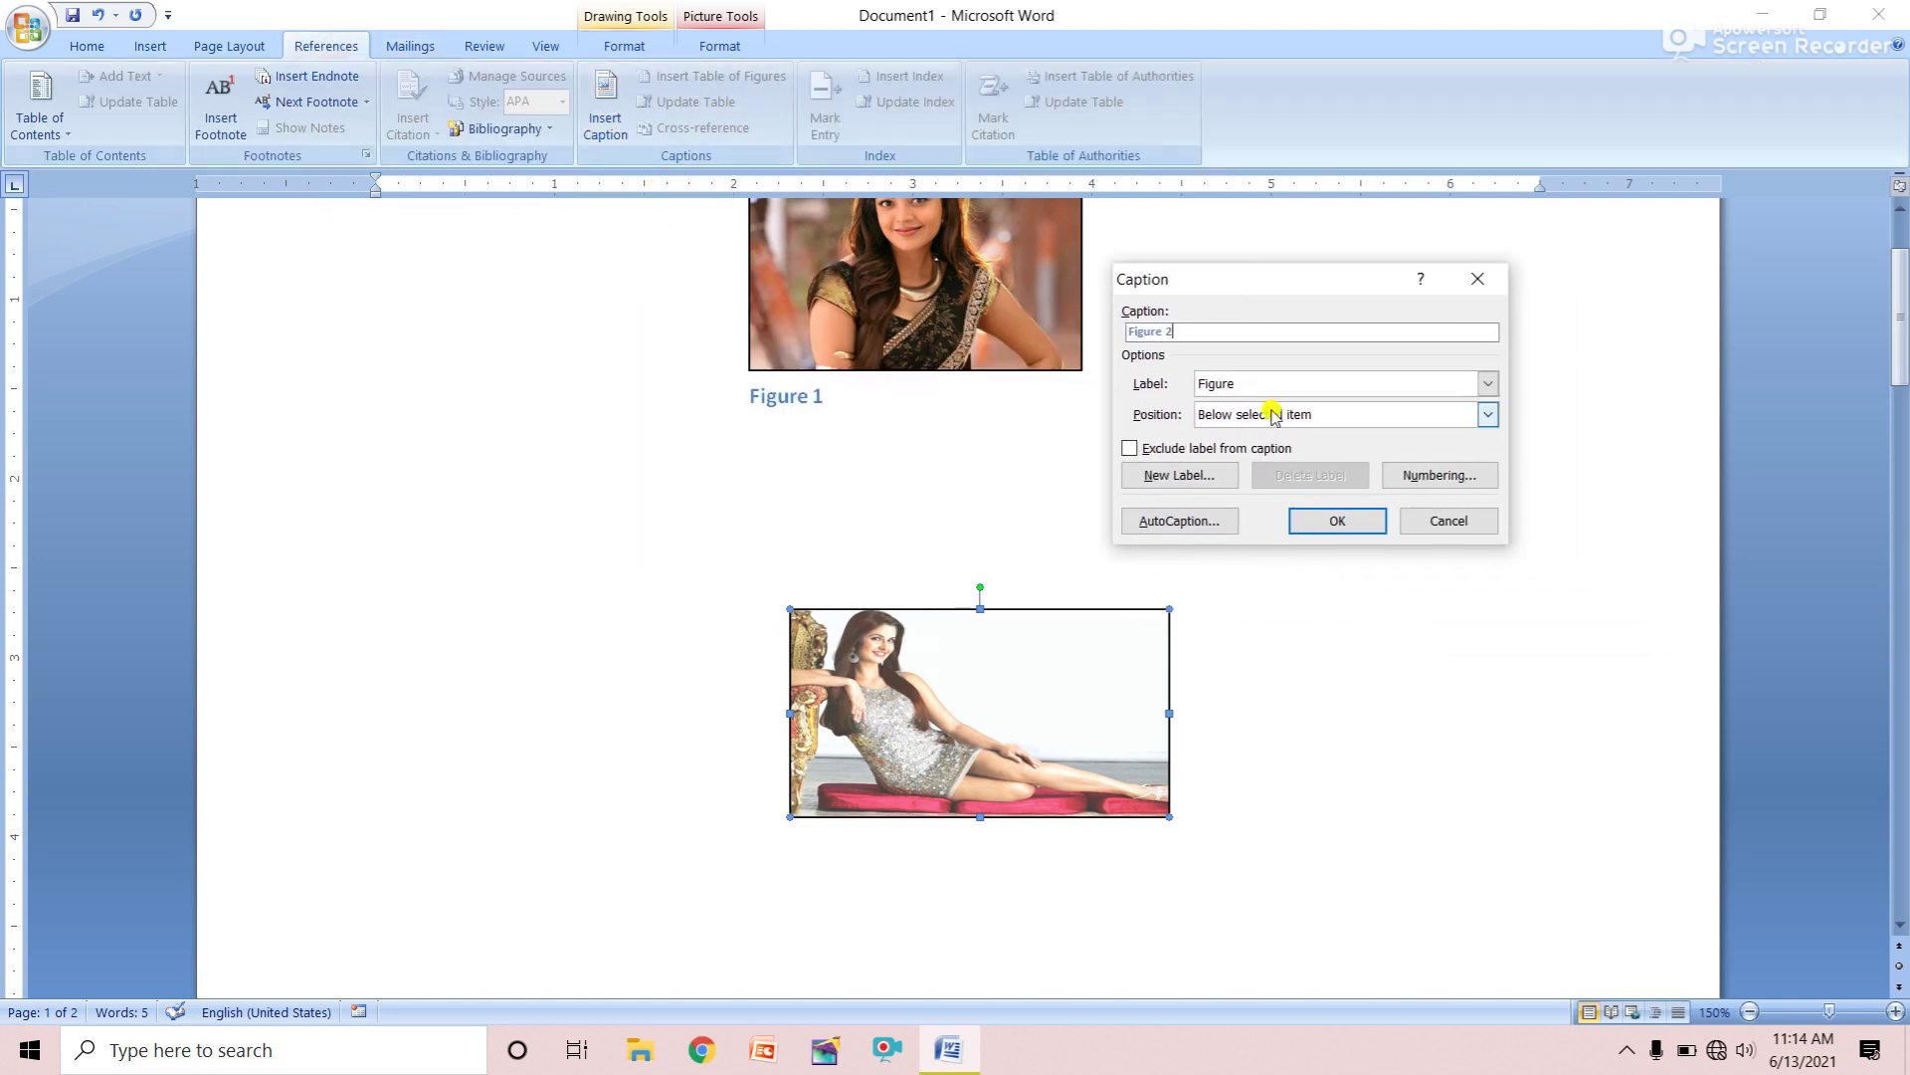
left_click(1192, 332)
left_click(1333, 522)
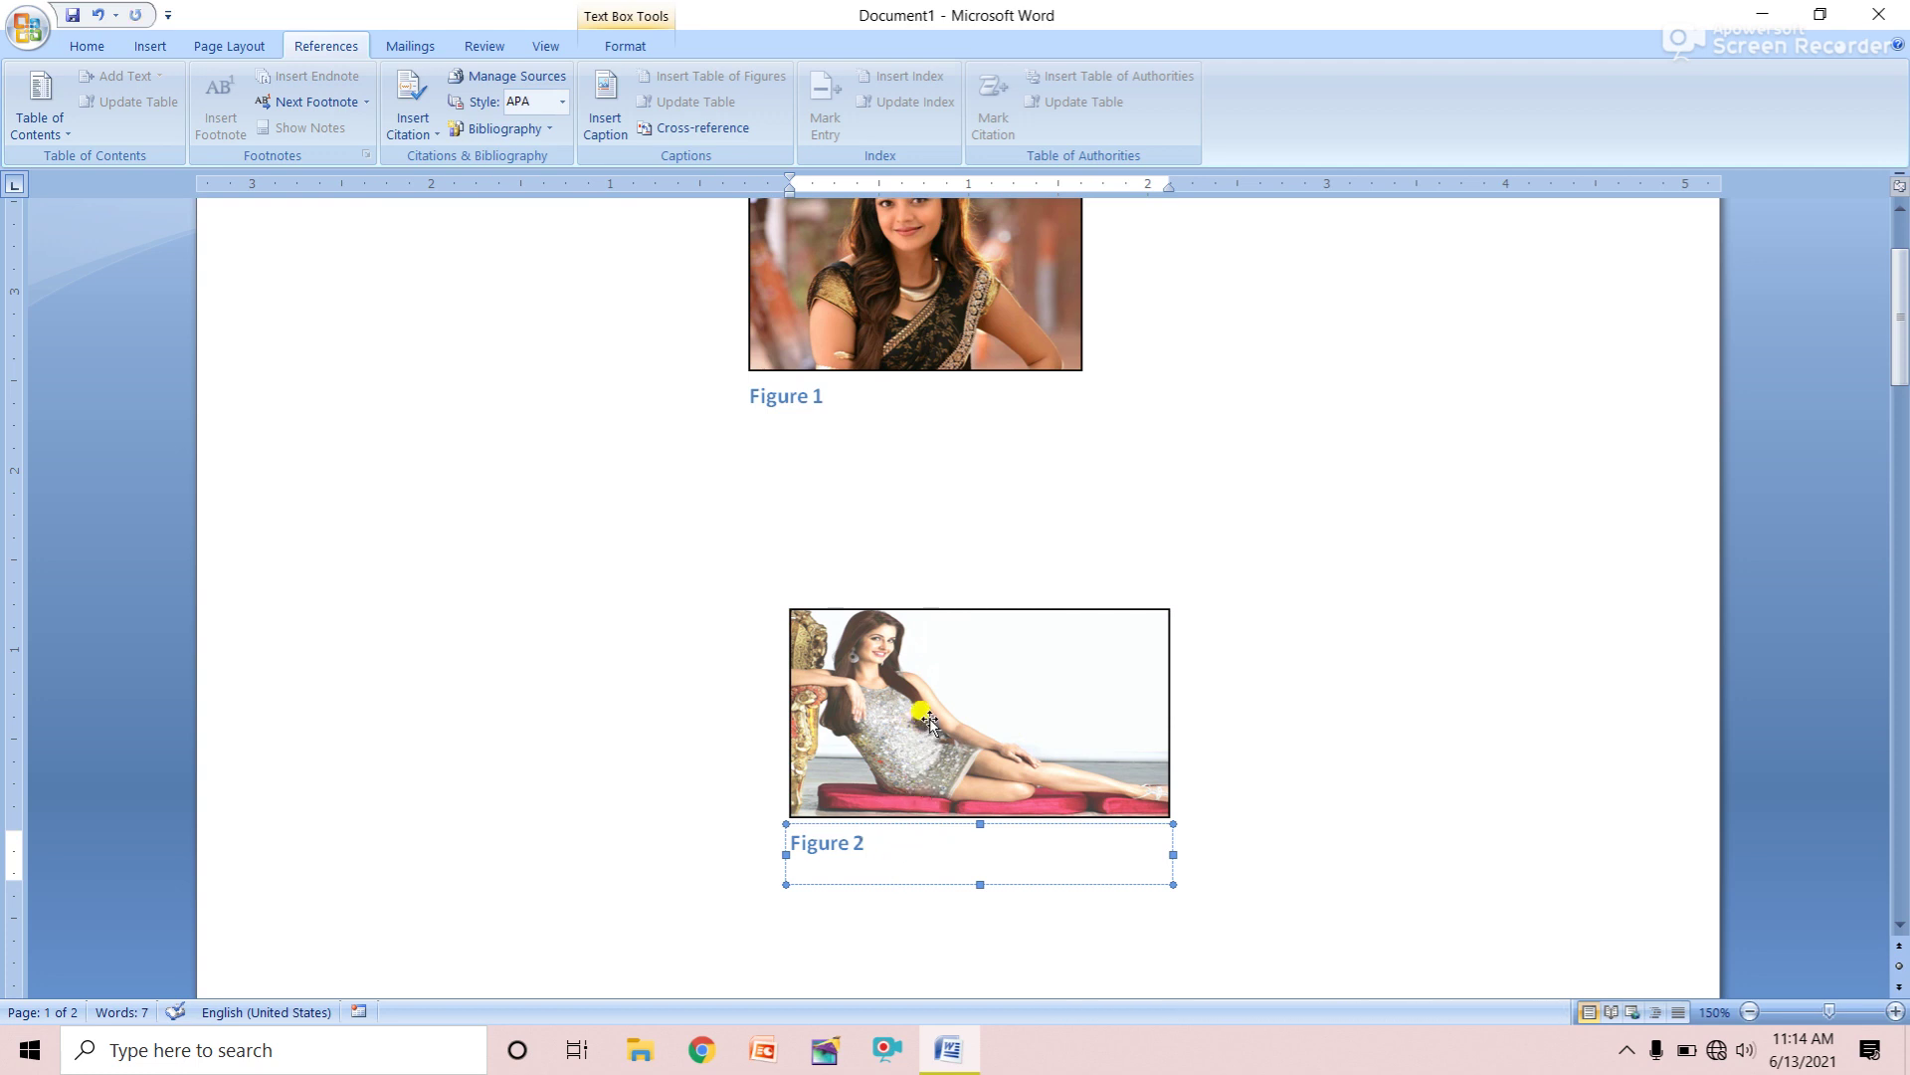
Scroll through the document to review the Figure 1, 2 and 3 pictures and captions
scroll(1030, 569, "down", 4)
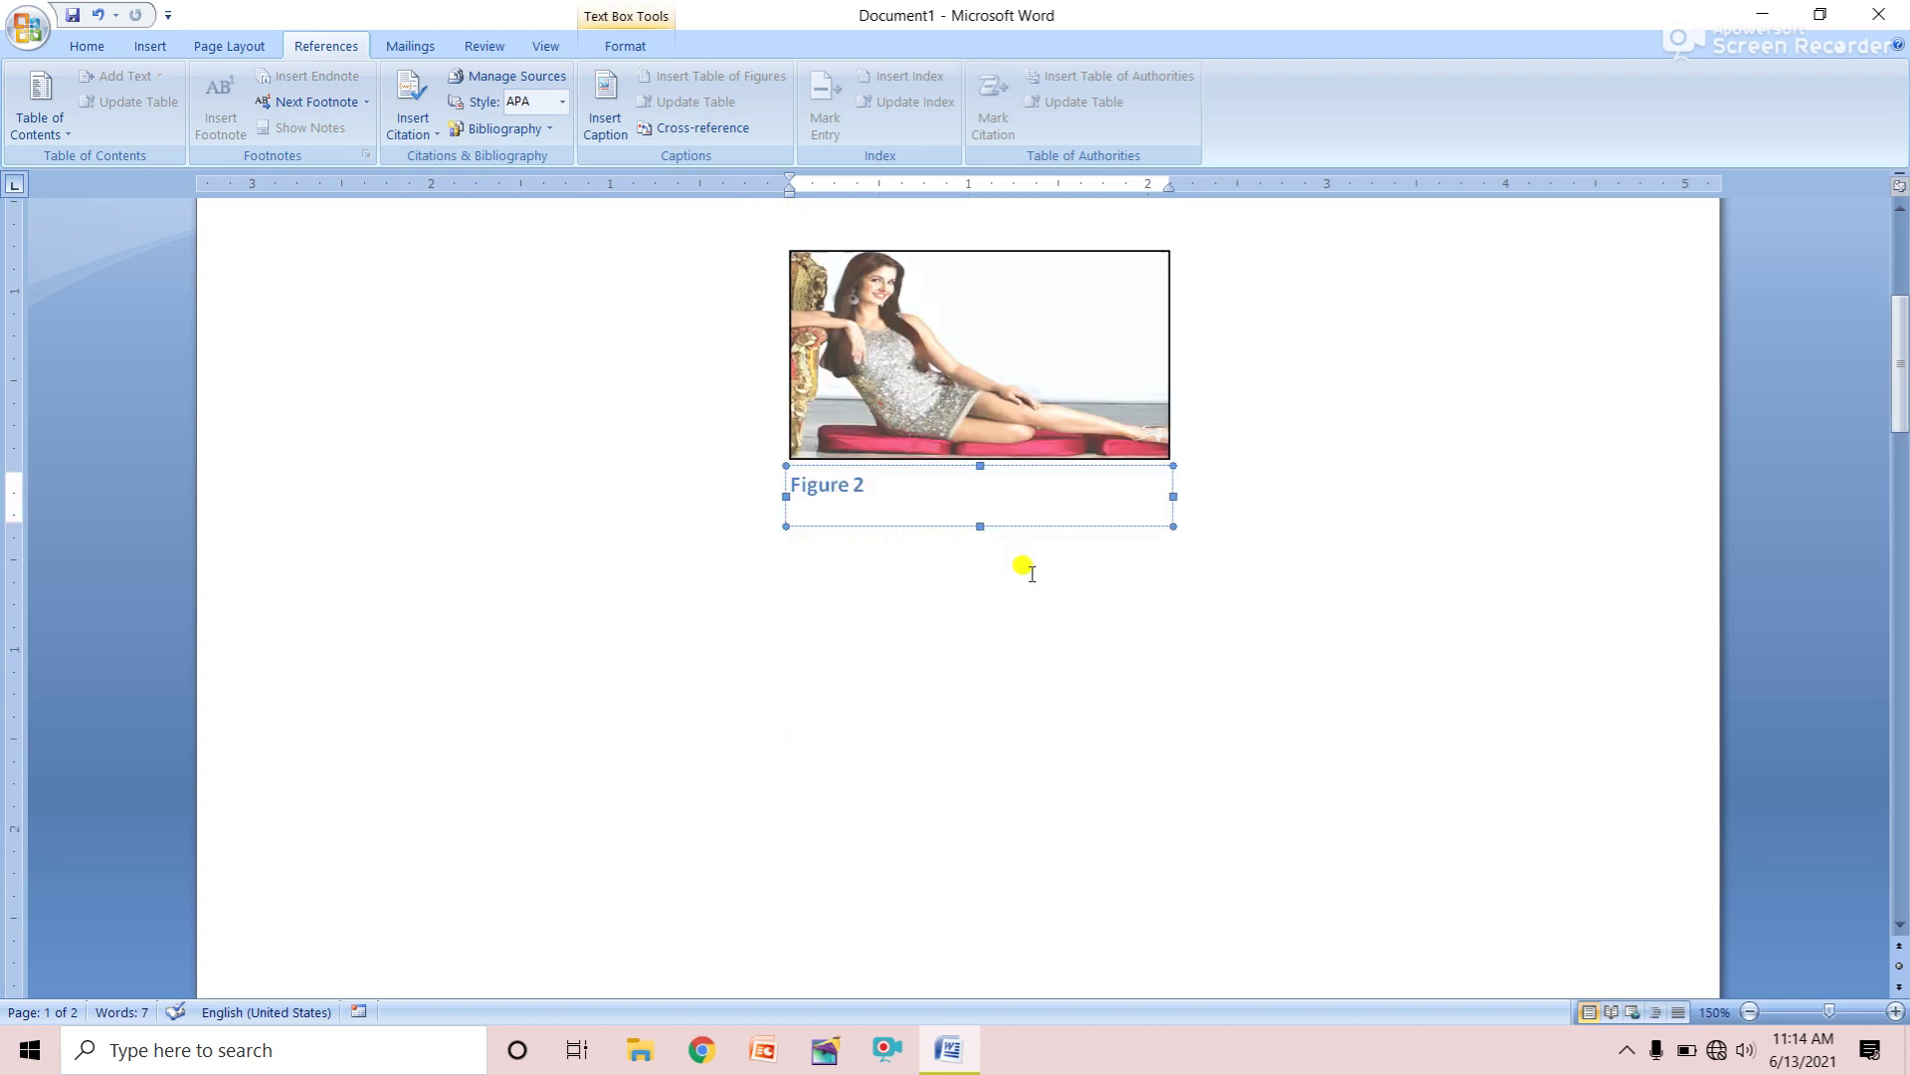
scroll(1025, 570, "down", 3)
scroll(1030, 569, "down", 4)
scroll(1032, 563, "down", 6)
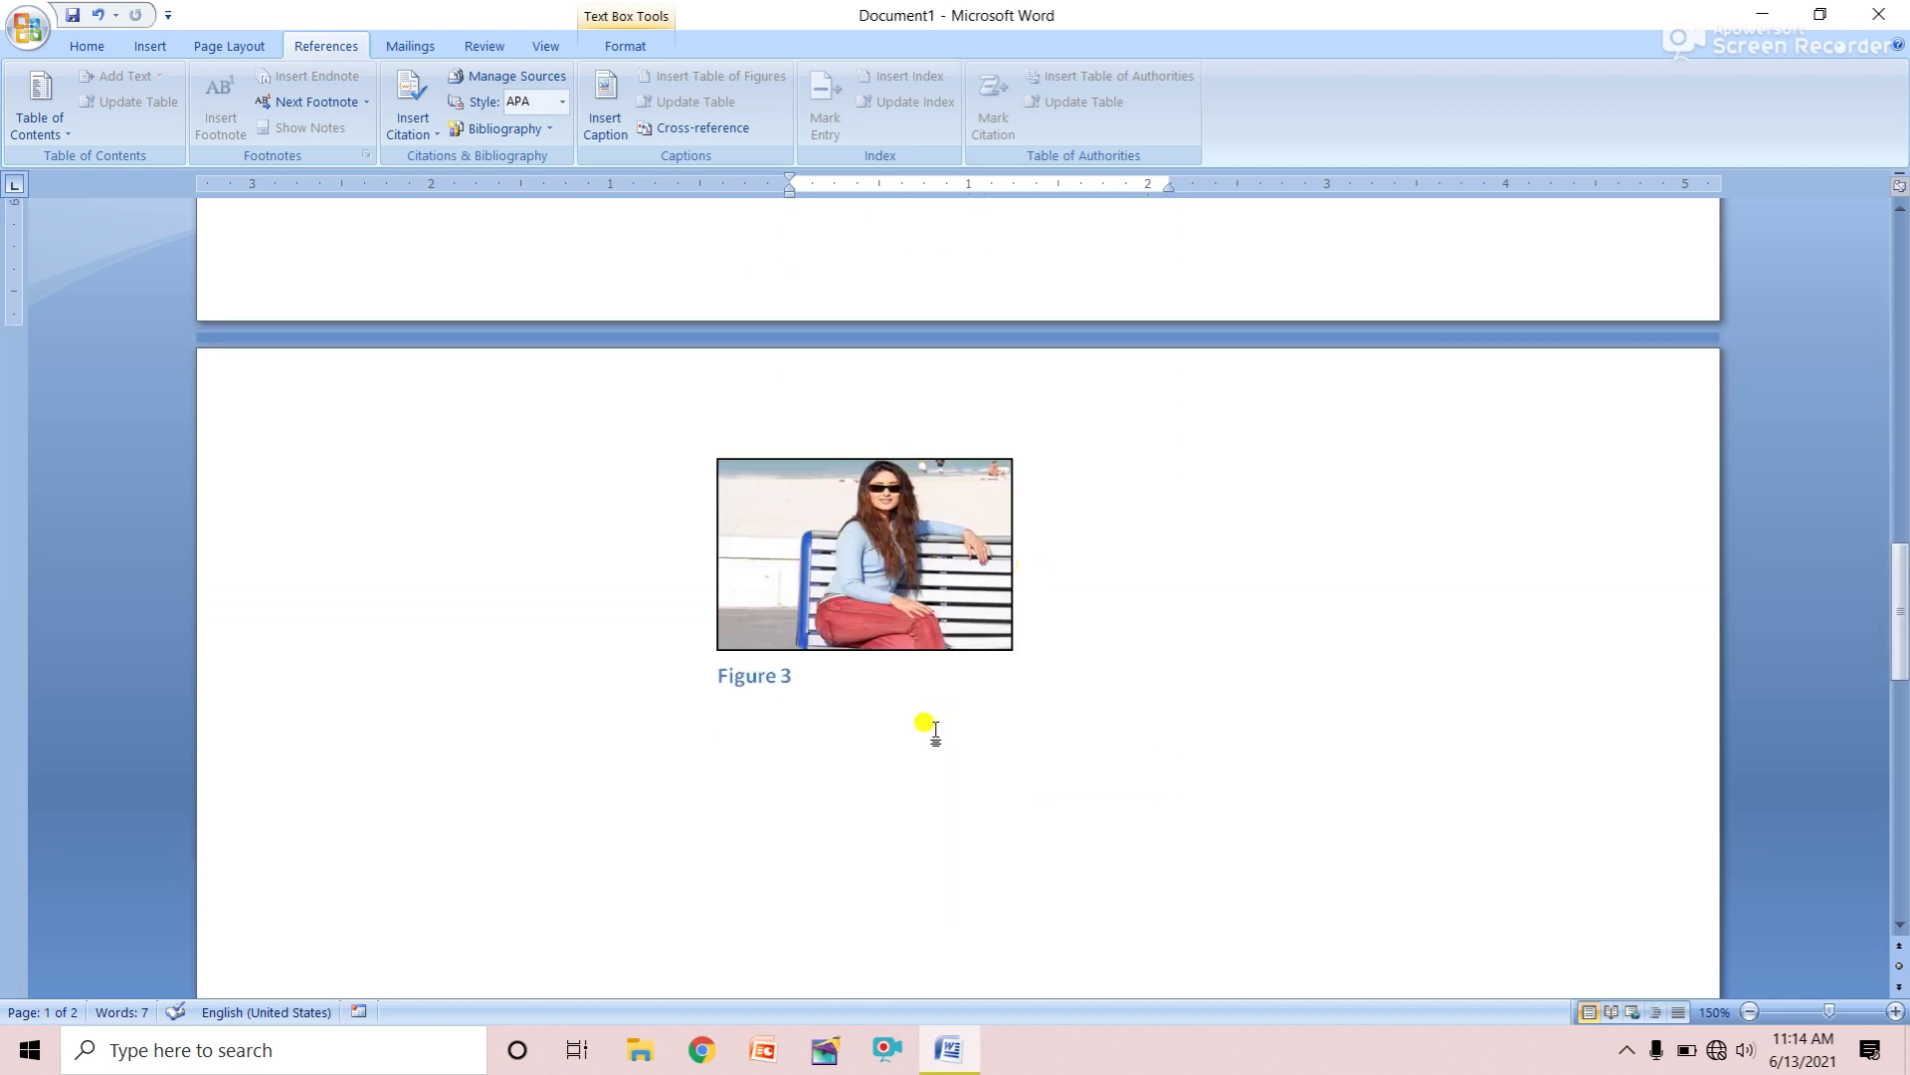
left_click(797, 697)
scroll(801, 678, "up", 3)
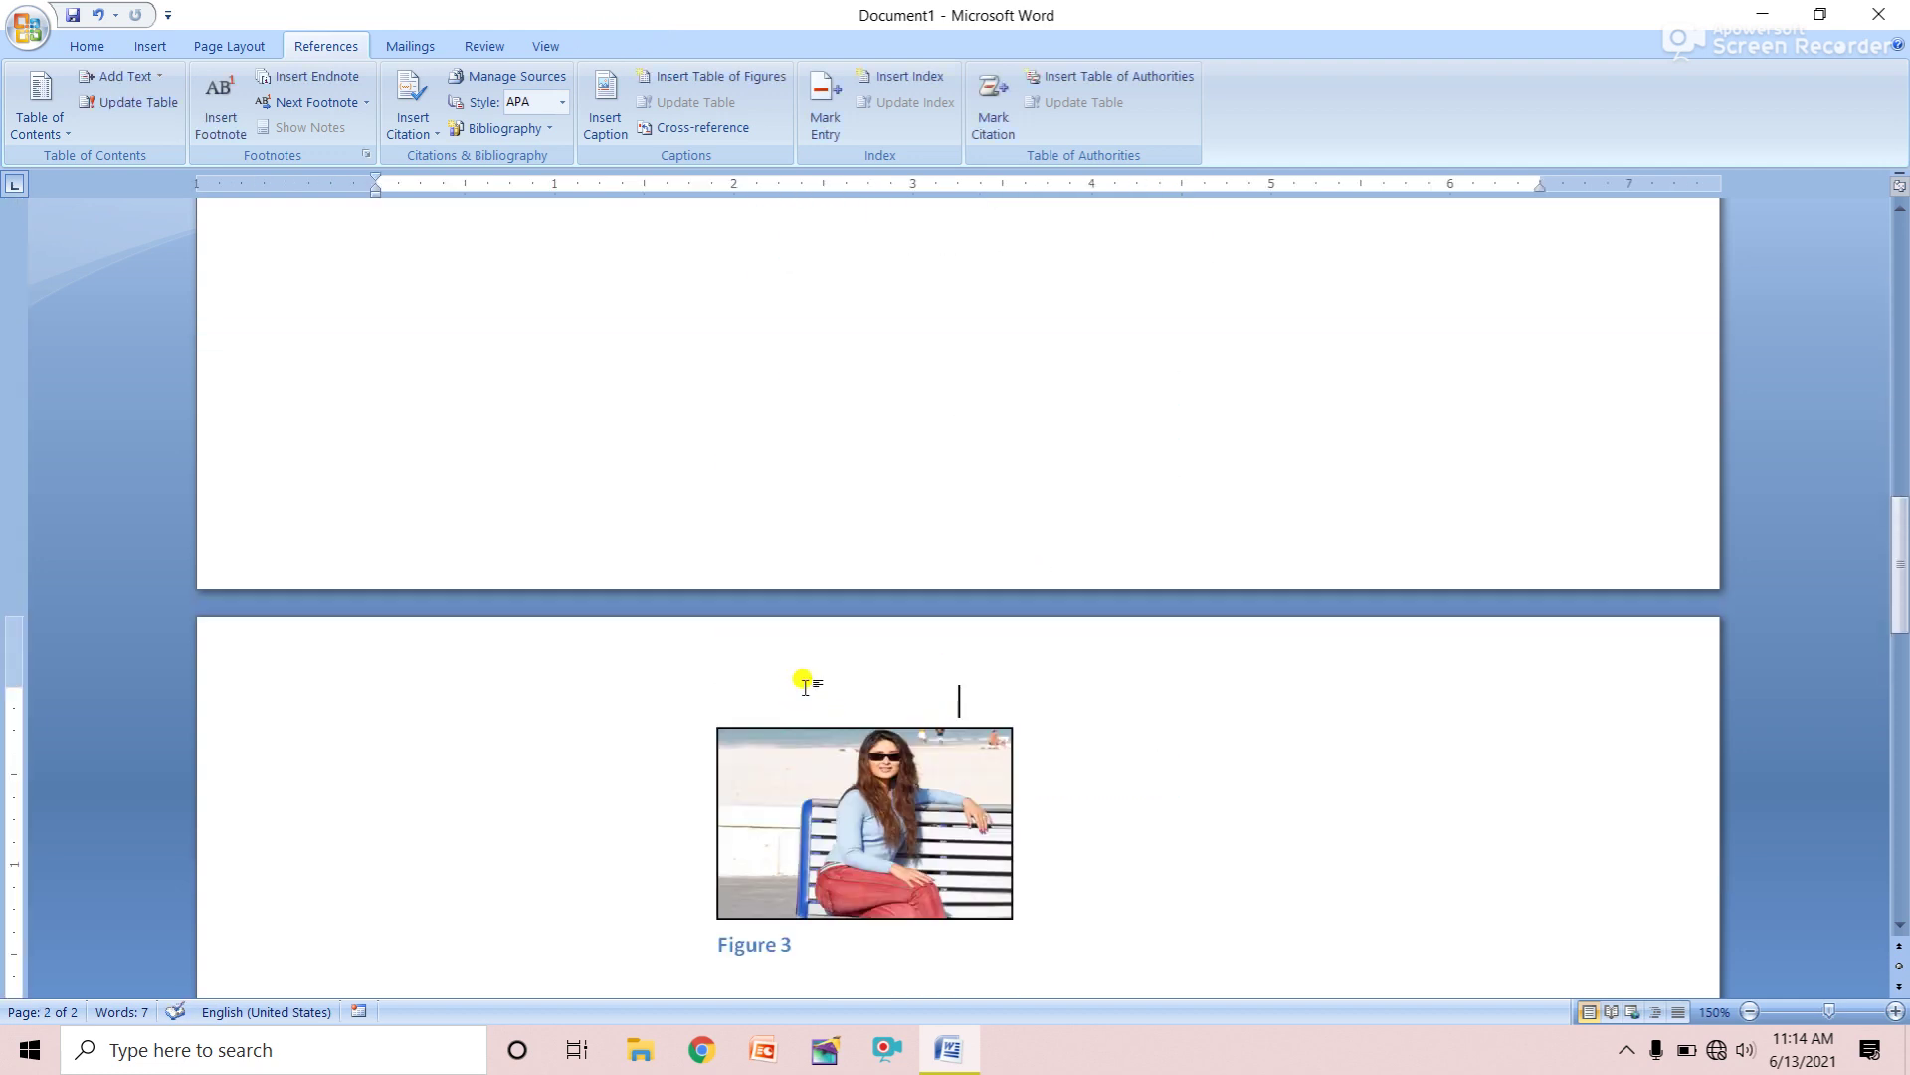
scroll(801, 679, "up", 5)
scroll(801, 679, "up", 4)
scroll(881, 527, "up", 3)
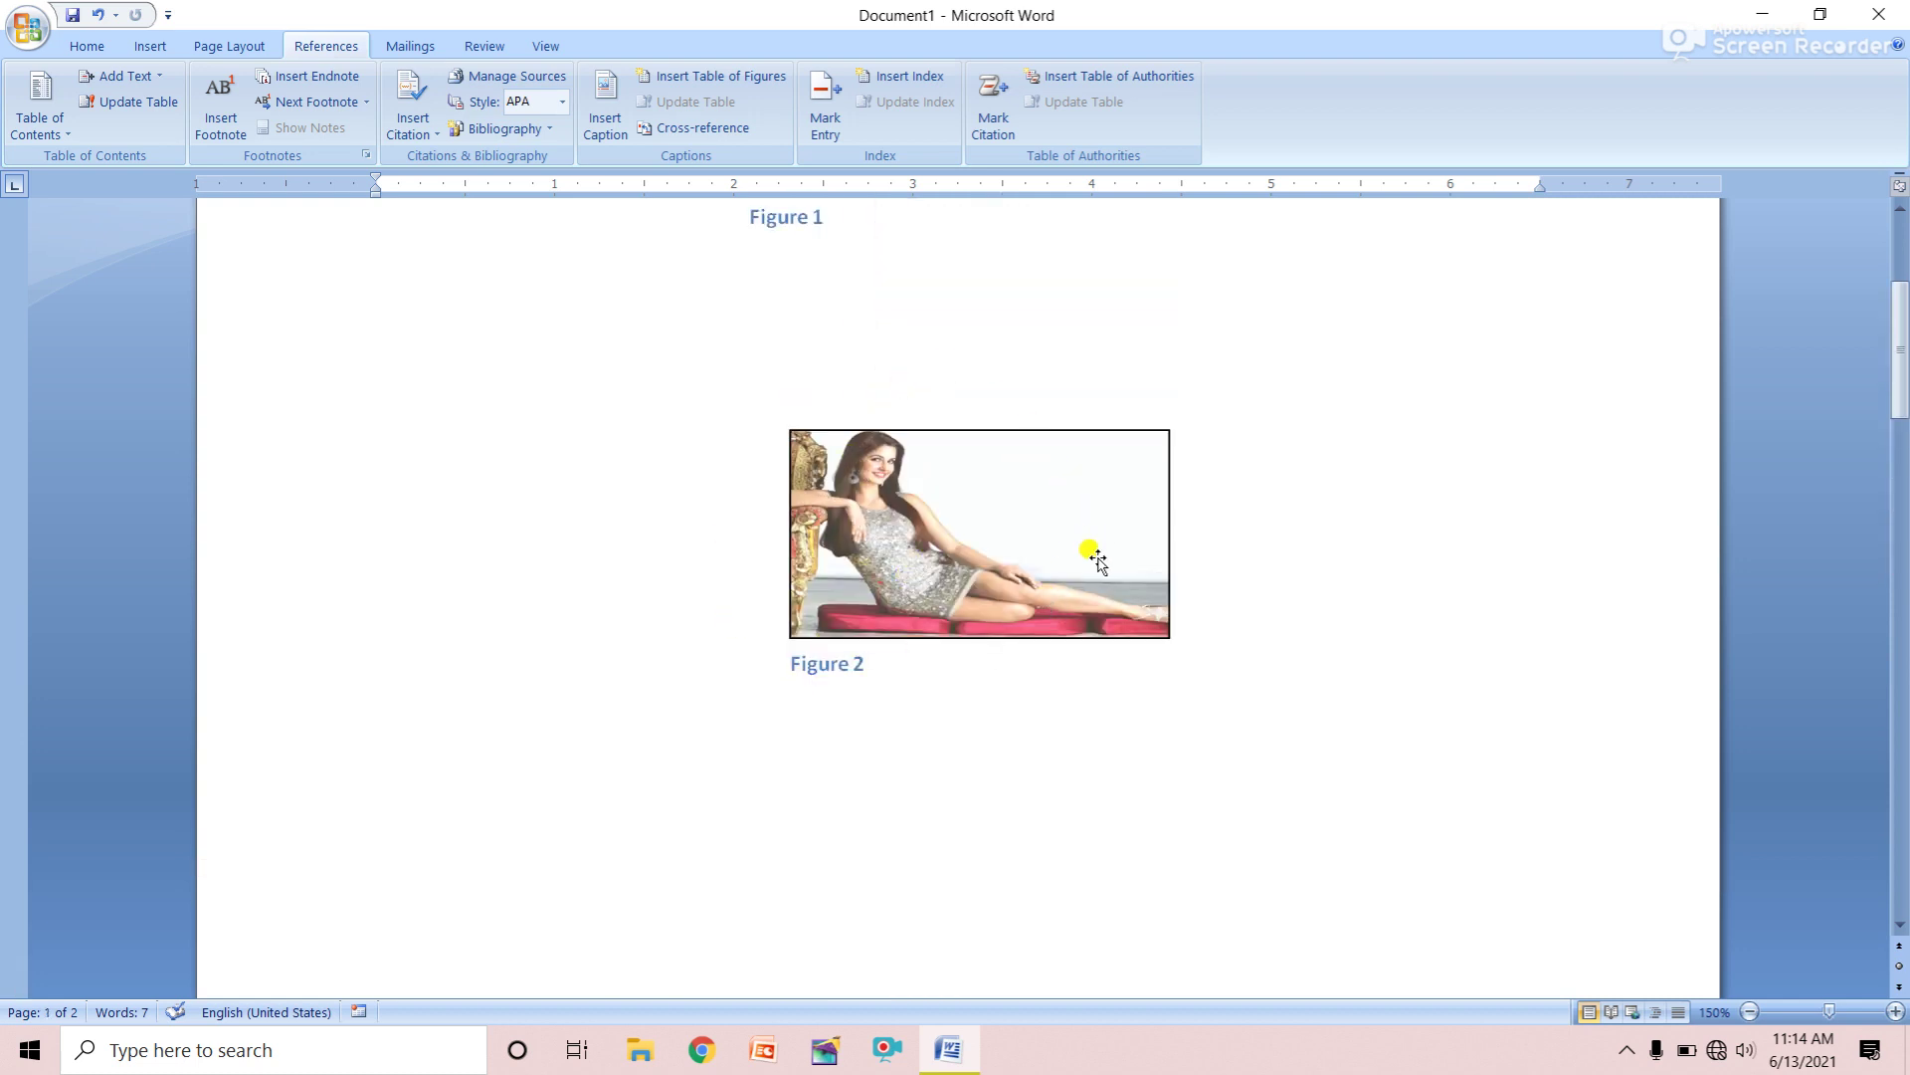
scroll(1097, 560, "up", 2)
scroll(1100, 555, "up", 1)
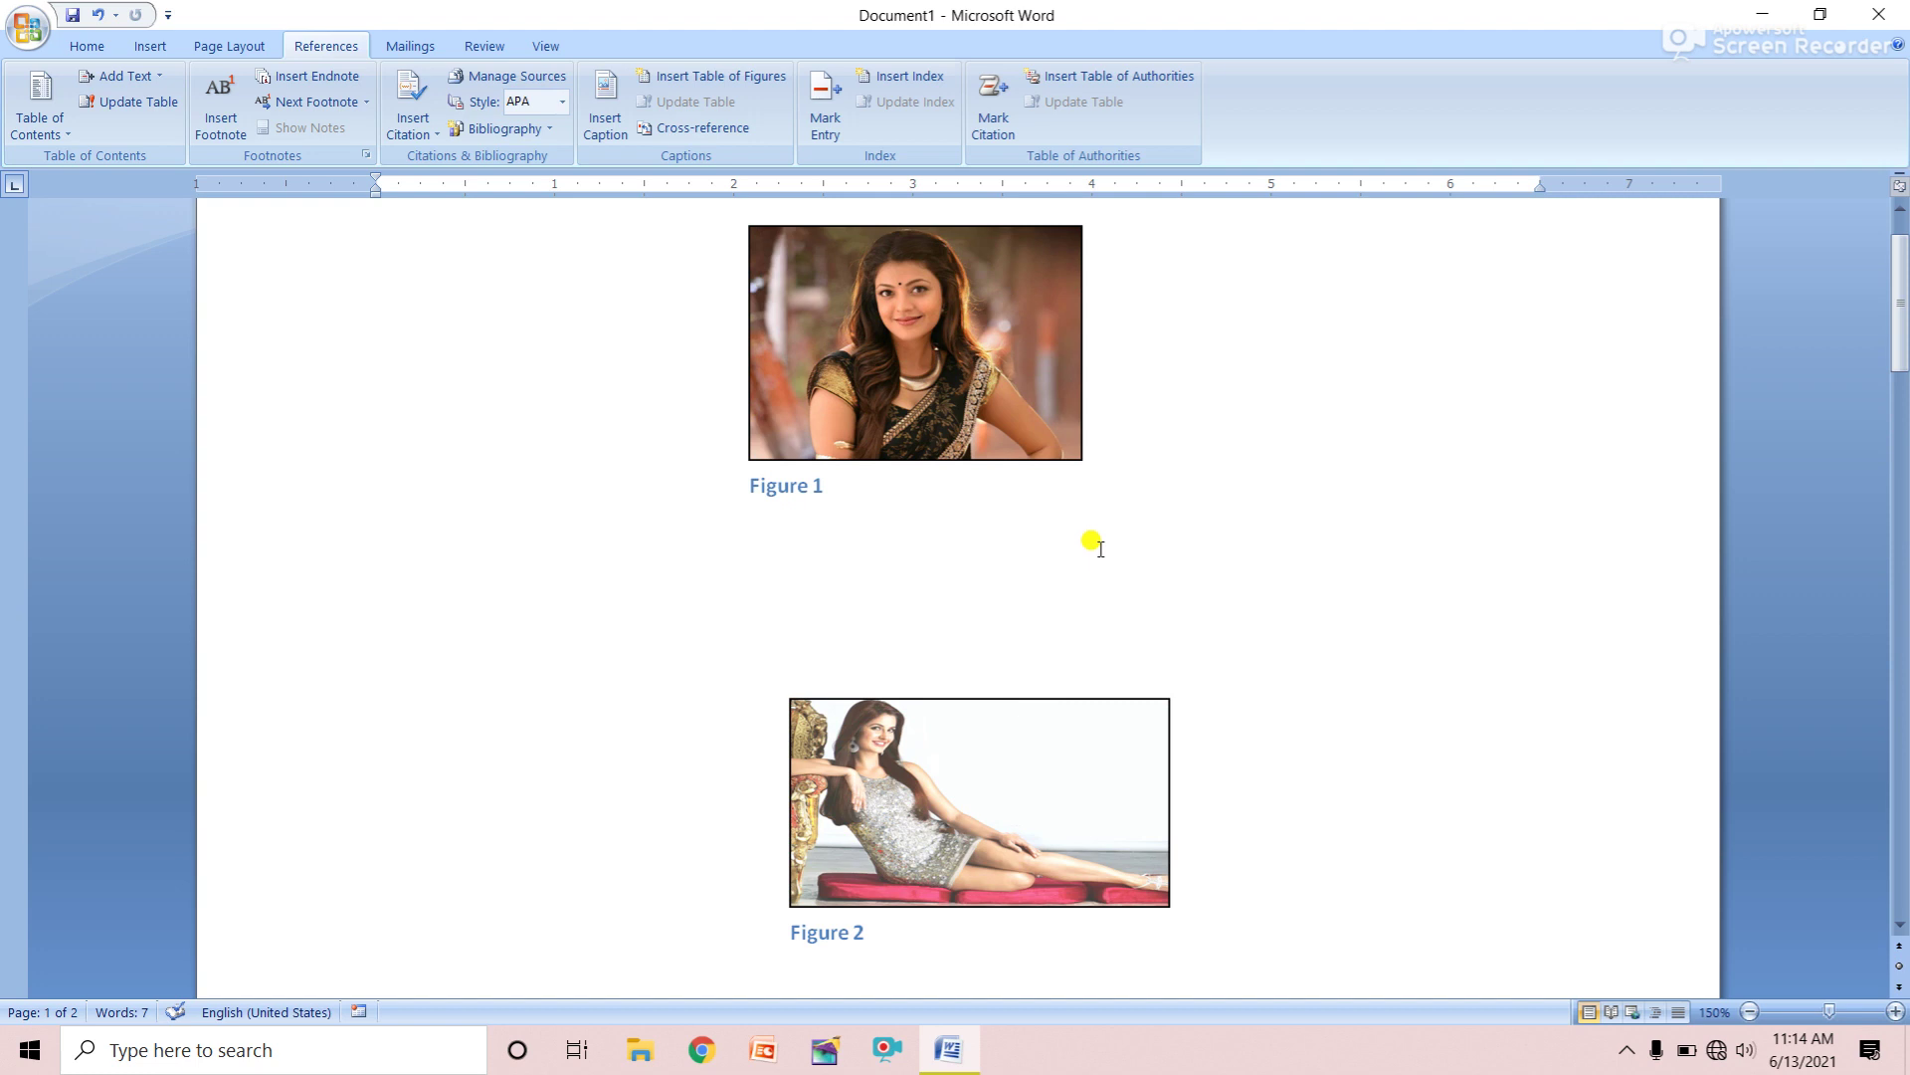
scroll(1100, 548, "down", 8)
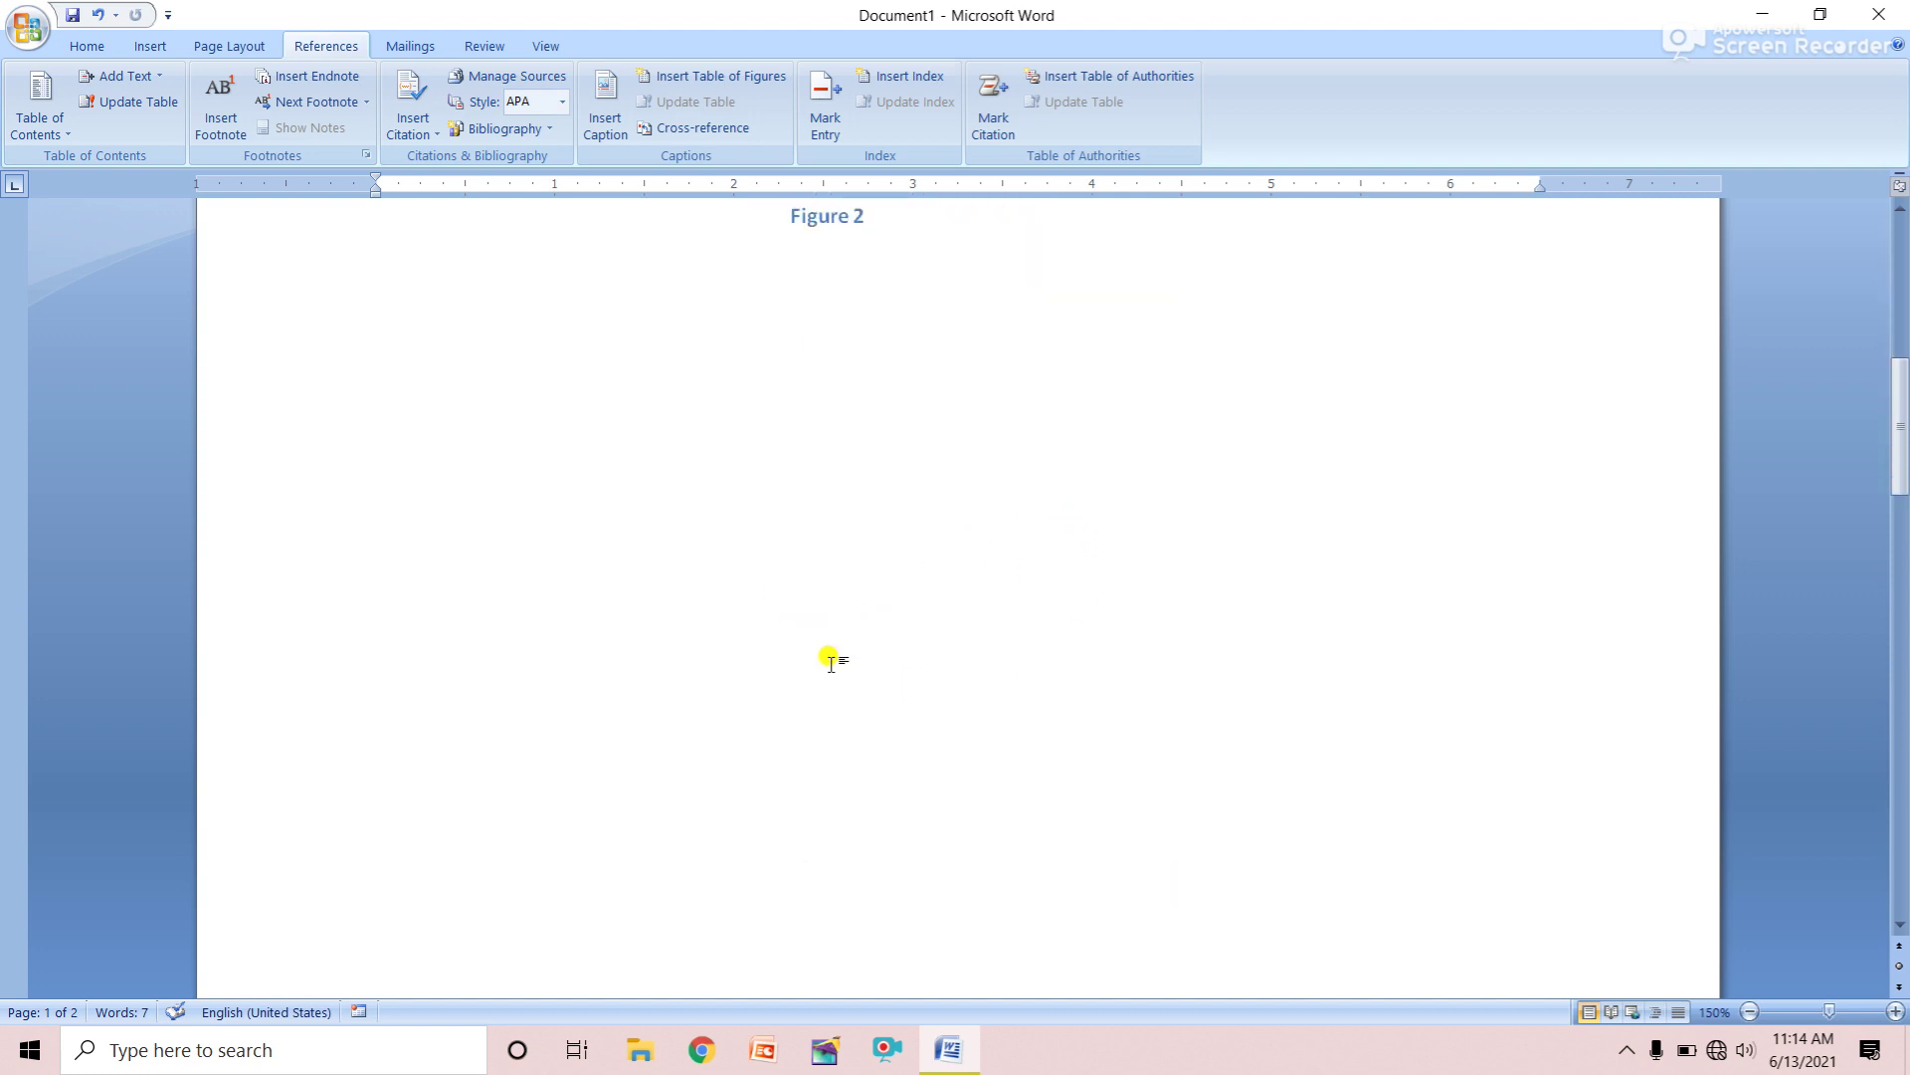
scroll(989, 537, "down", 3)
scroll(995, 534, "down", 3)
left_click(1003, 535)
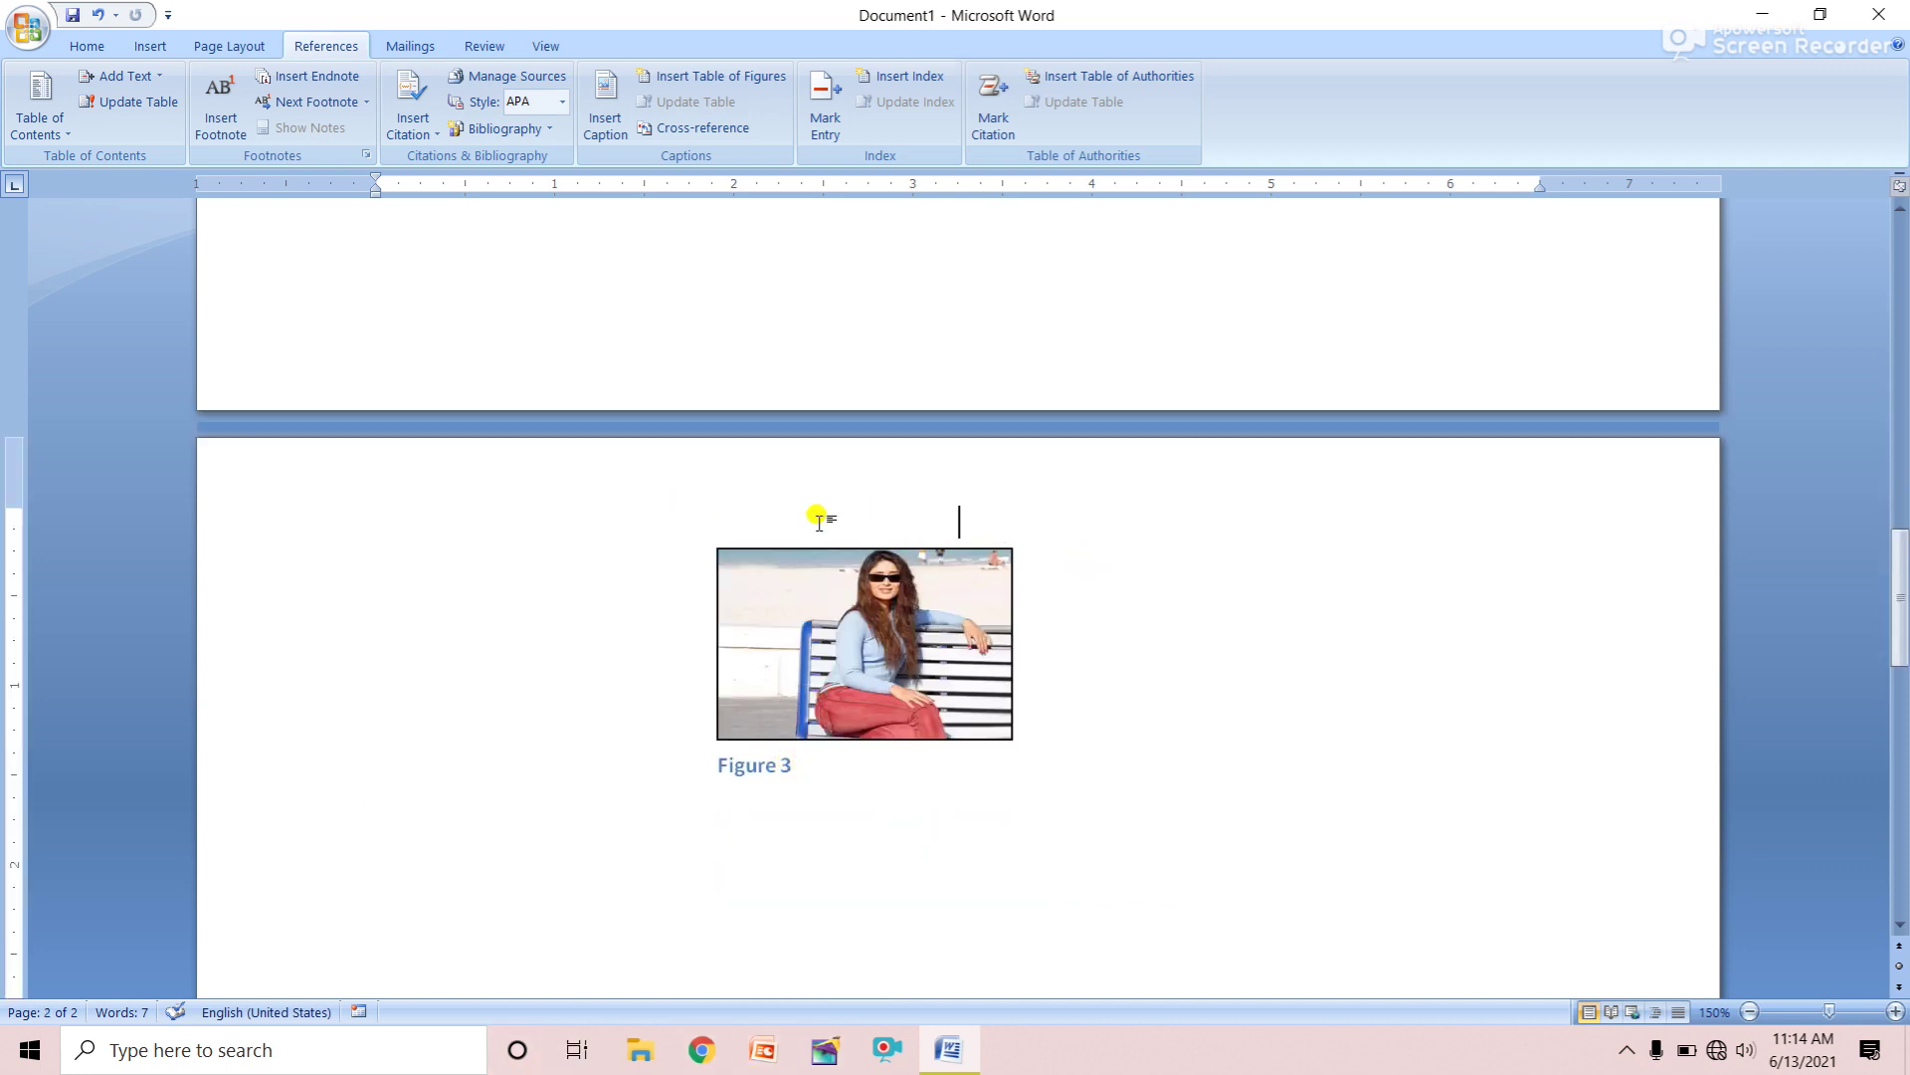
scroll(903, 509, "up", 3)
scroll(903, 510, "up", 3)
scroll(903, 510, "up", 4)
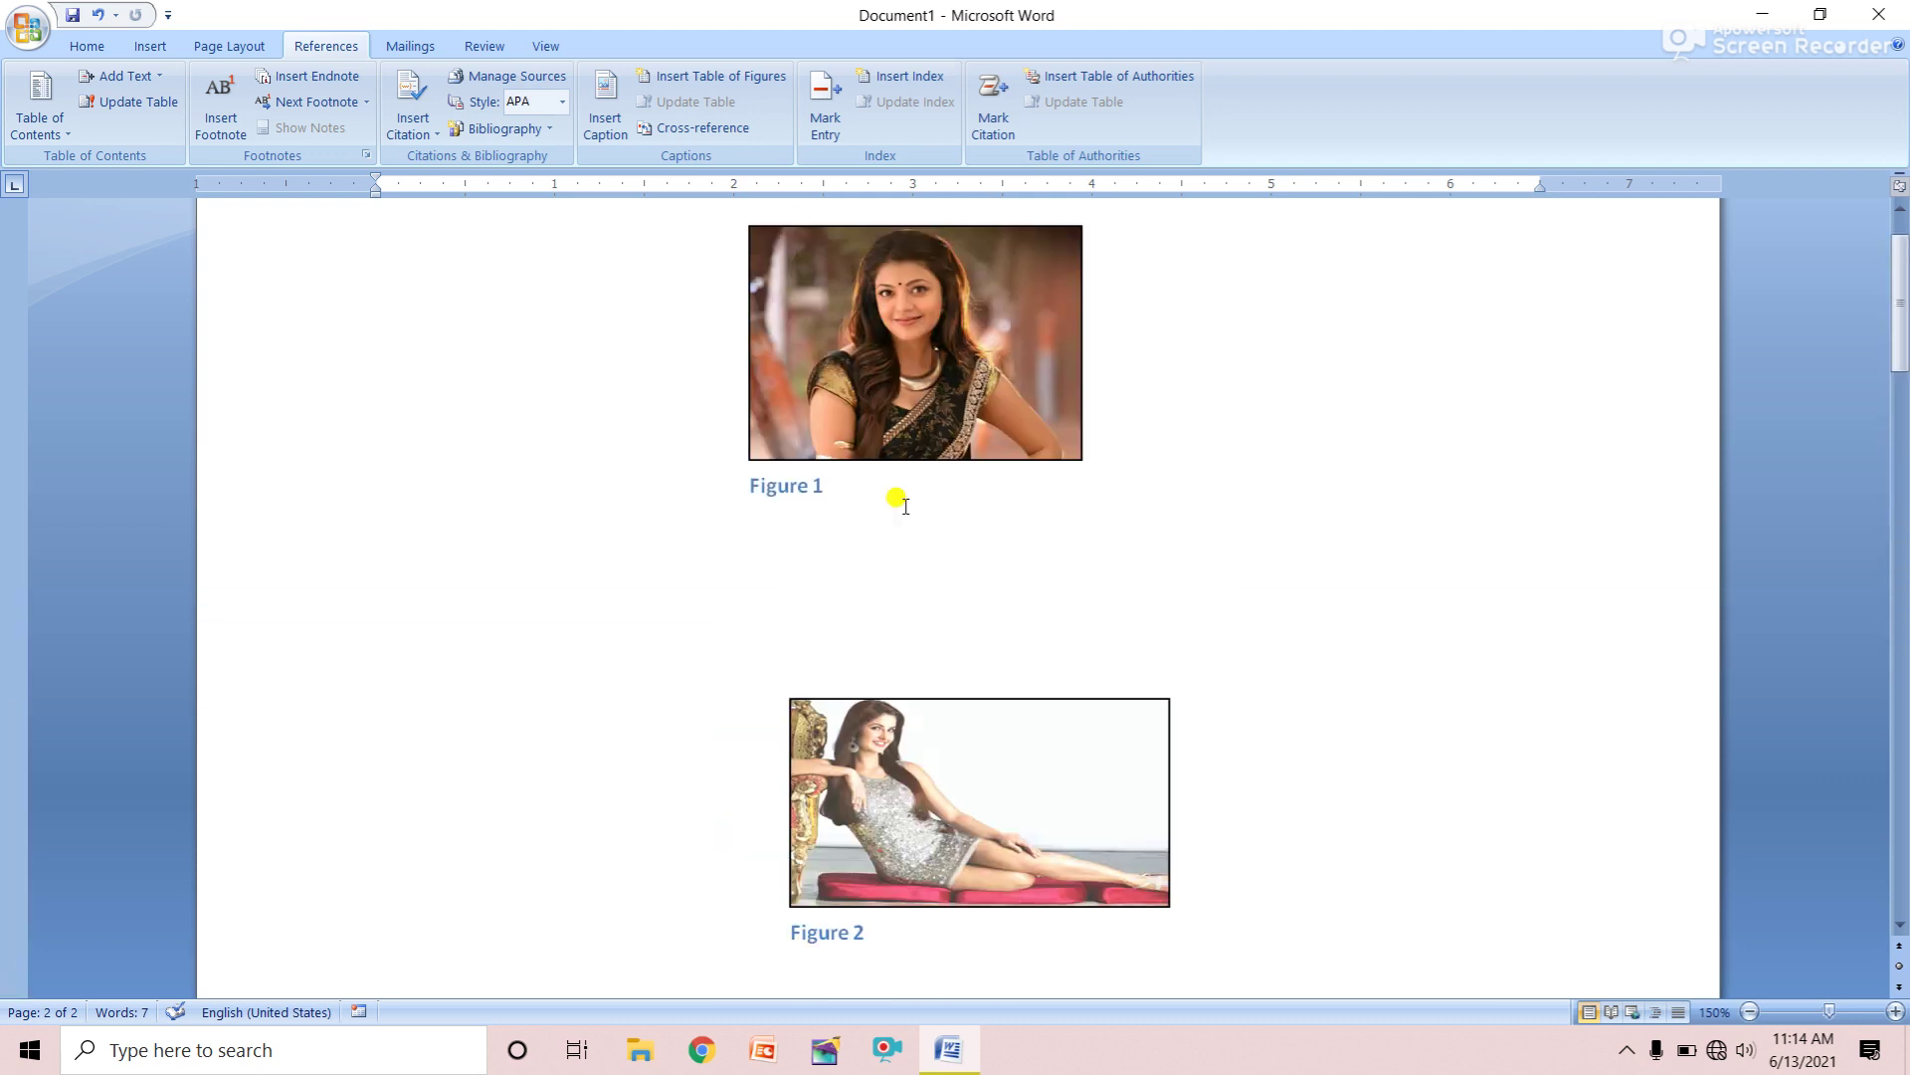
scroll(903, 509, "up", 1)
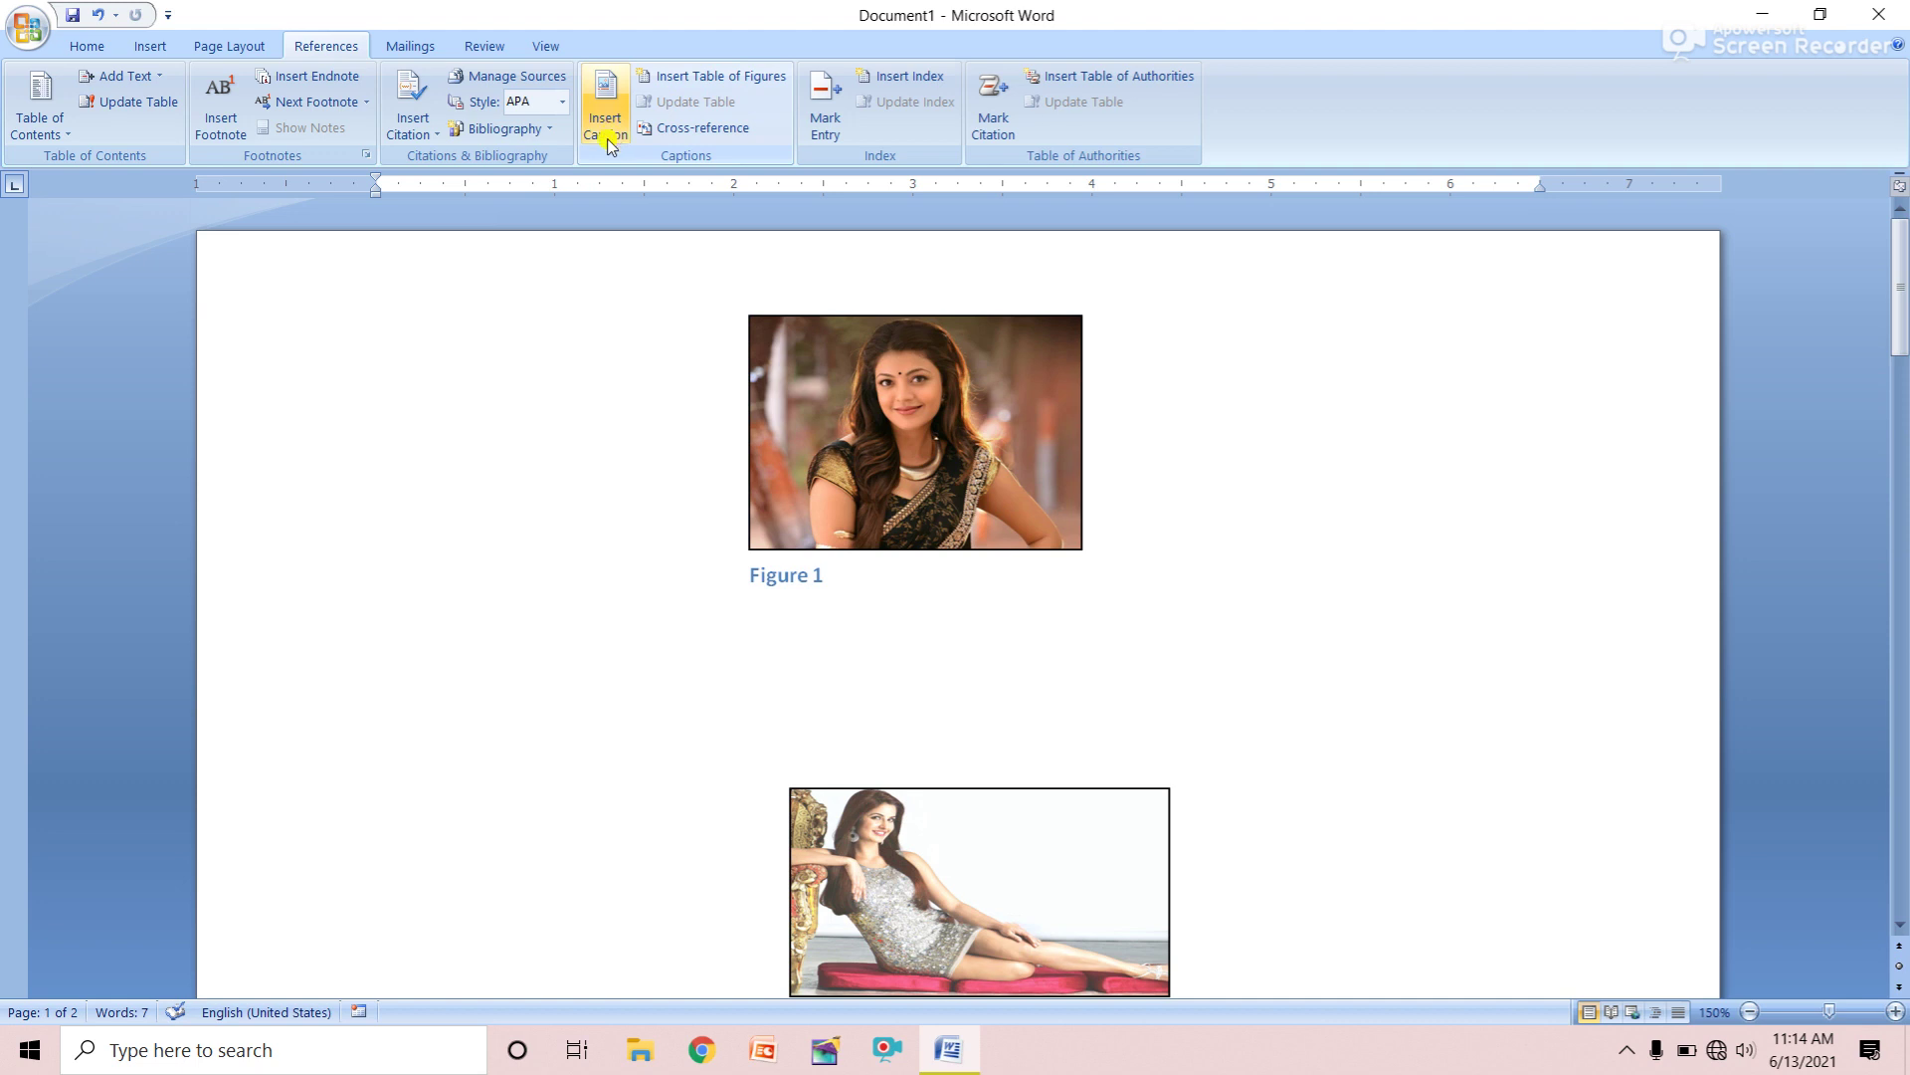
Place the insertion point at the end of the Figure 1 caption text
left_click(821, 576)
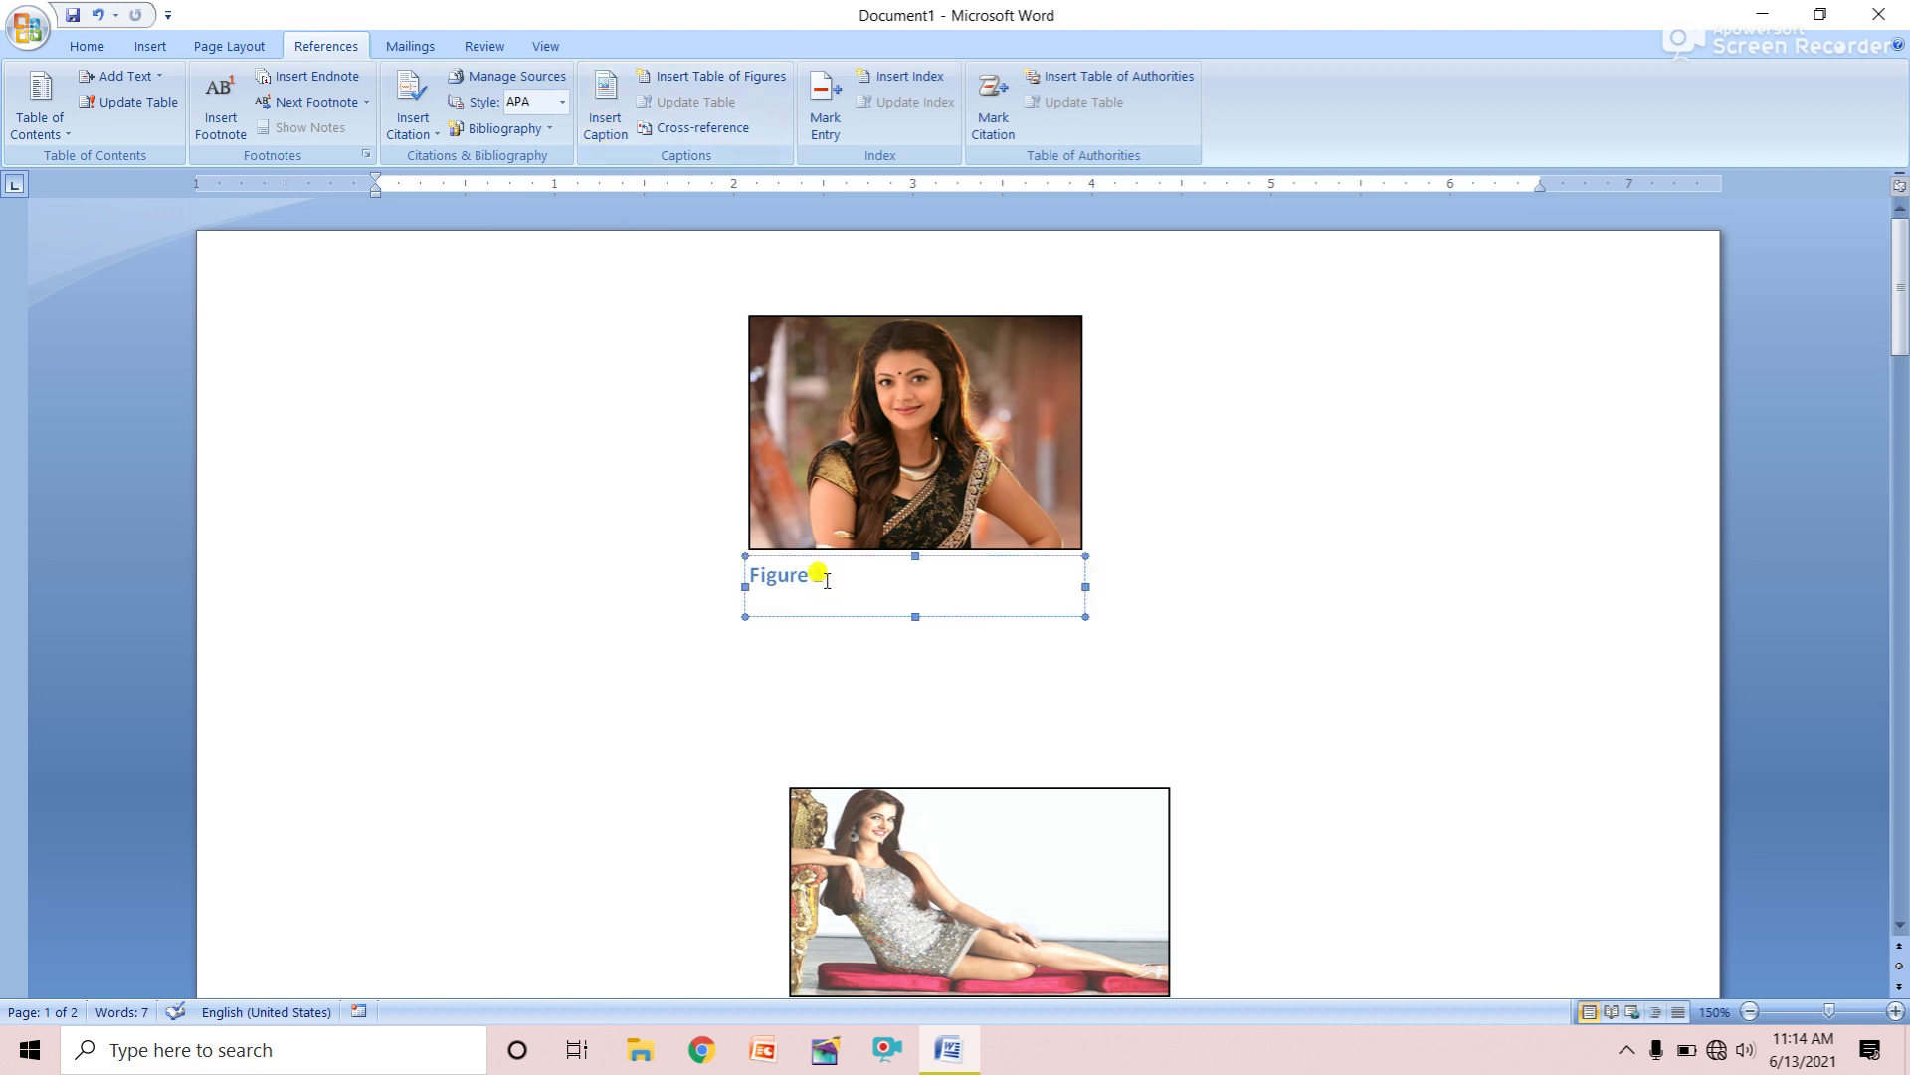
left_click(827, 580)
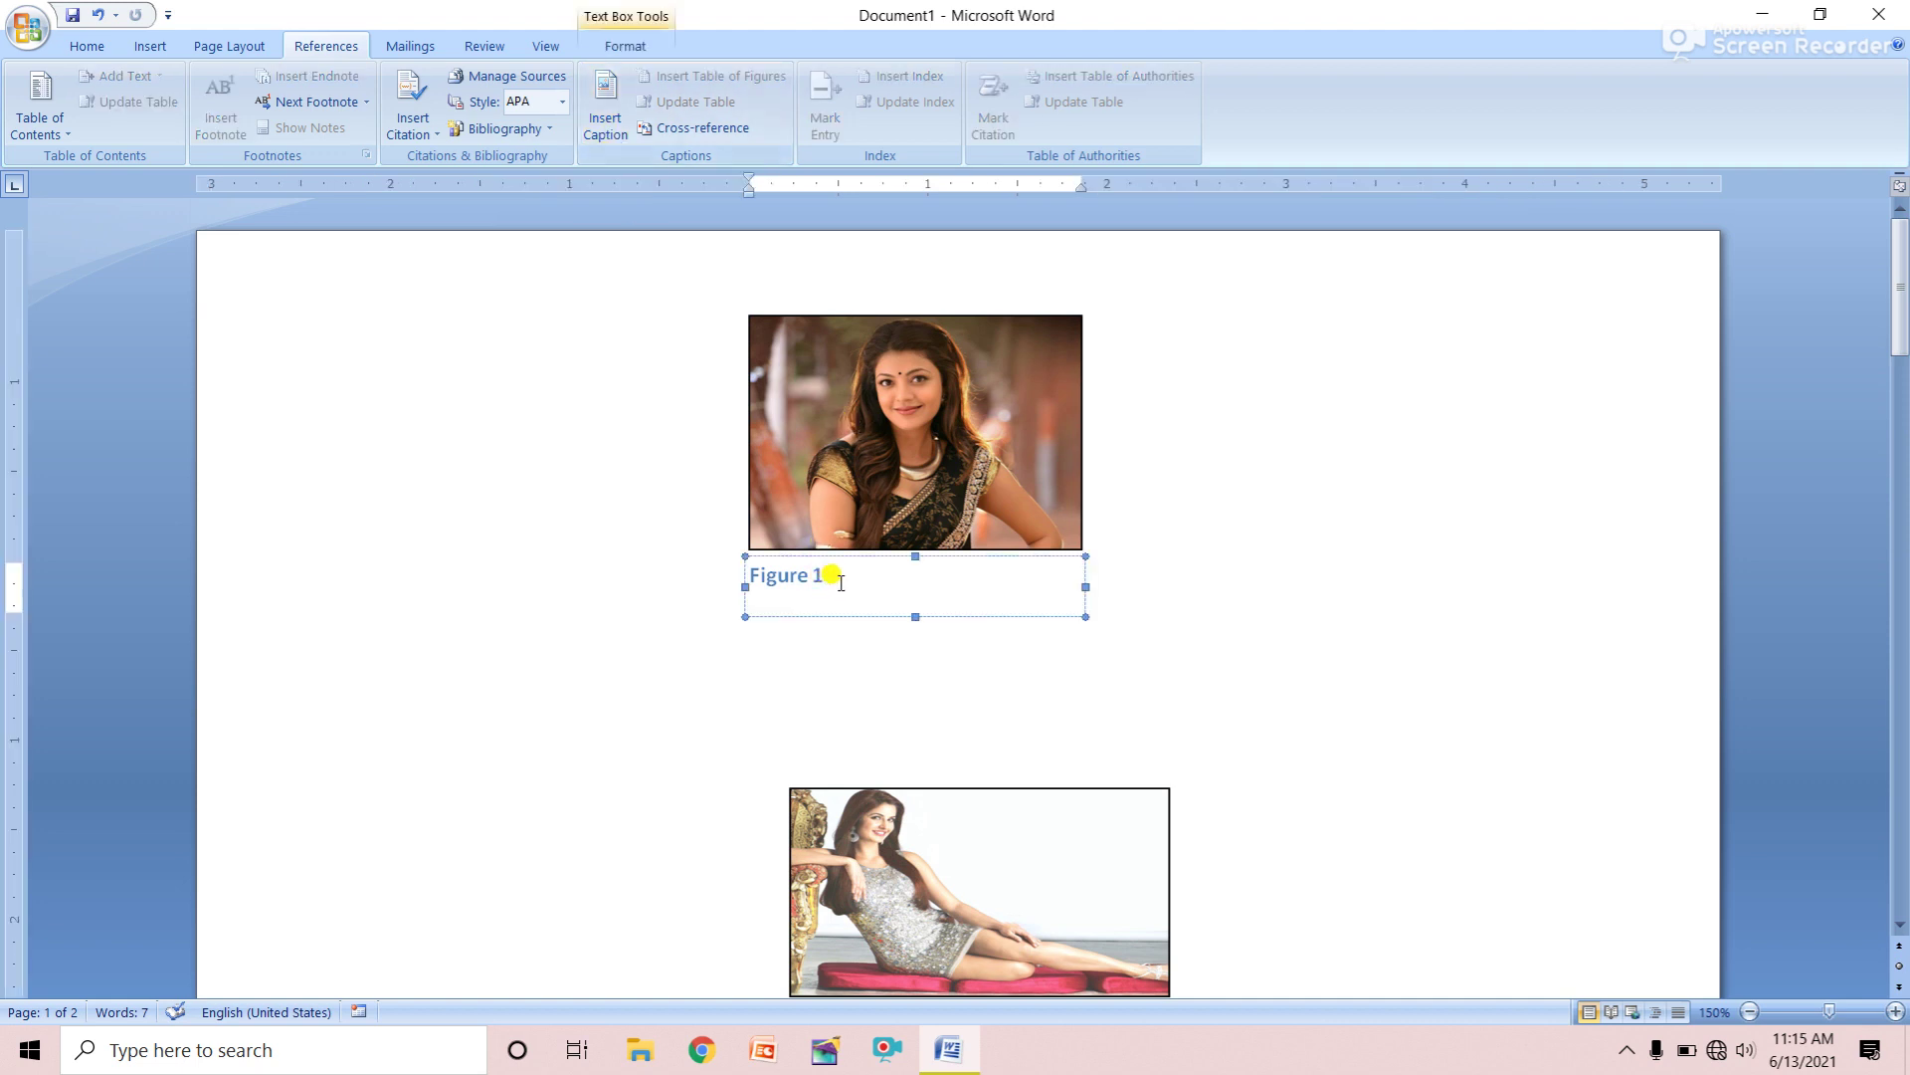
type("X")
key("BackSpace")
Append a page-number cross-reference to Figure 3 to the Figure 1 caption
left_click(673, 133)
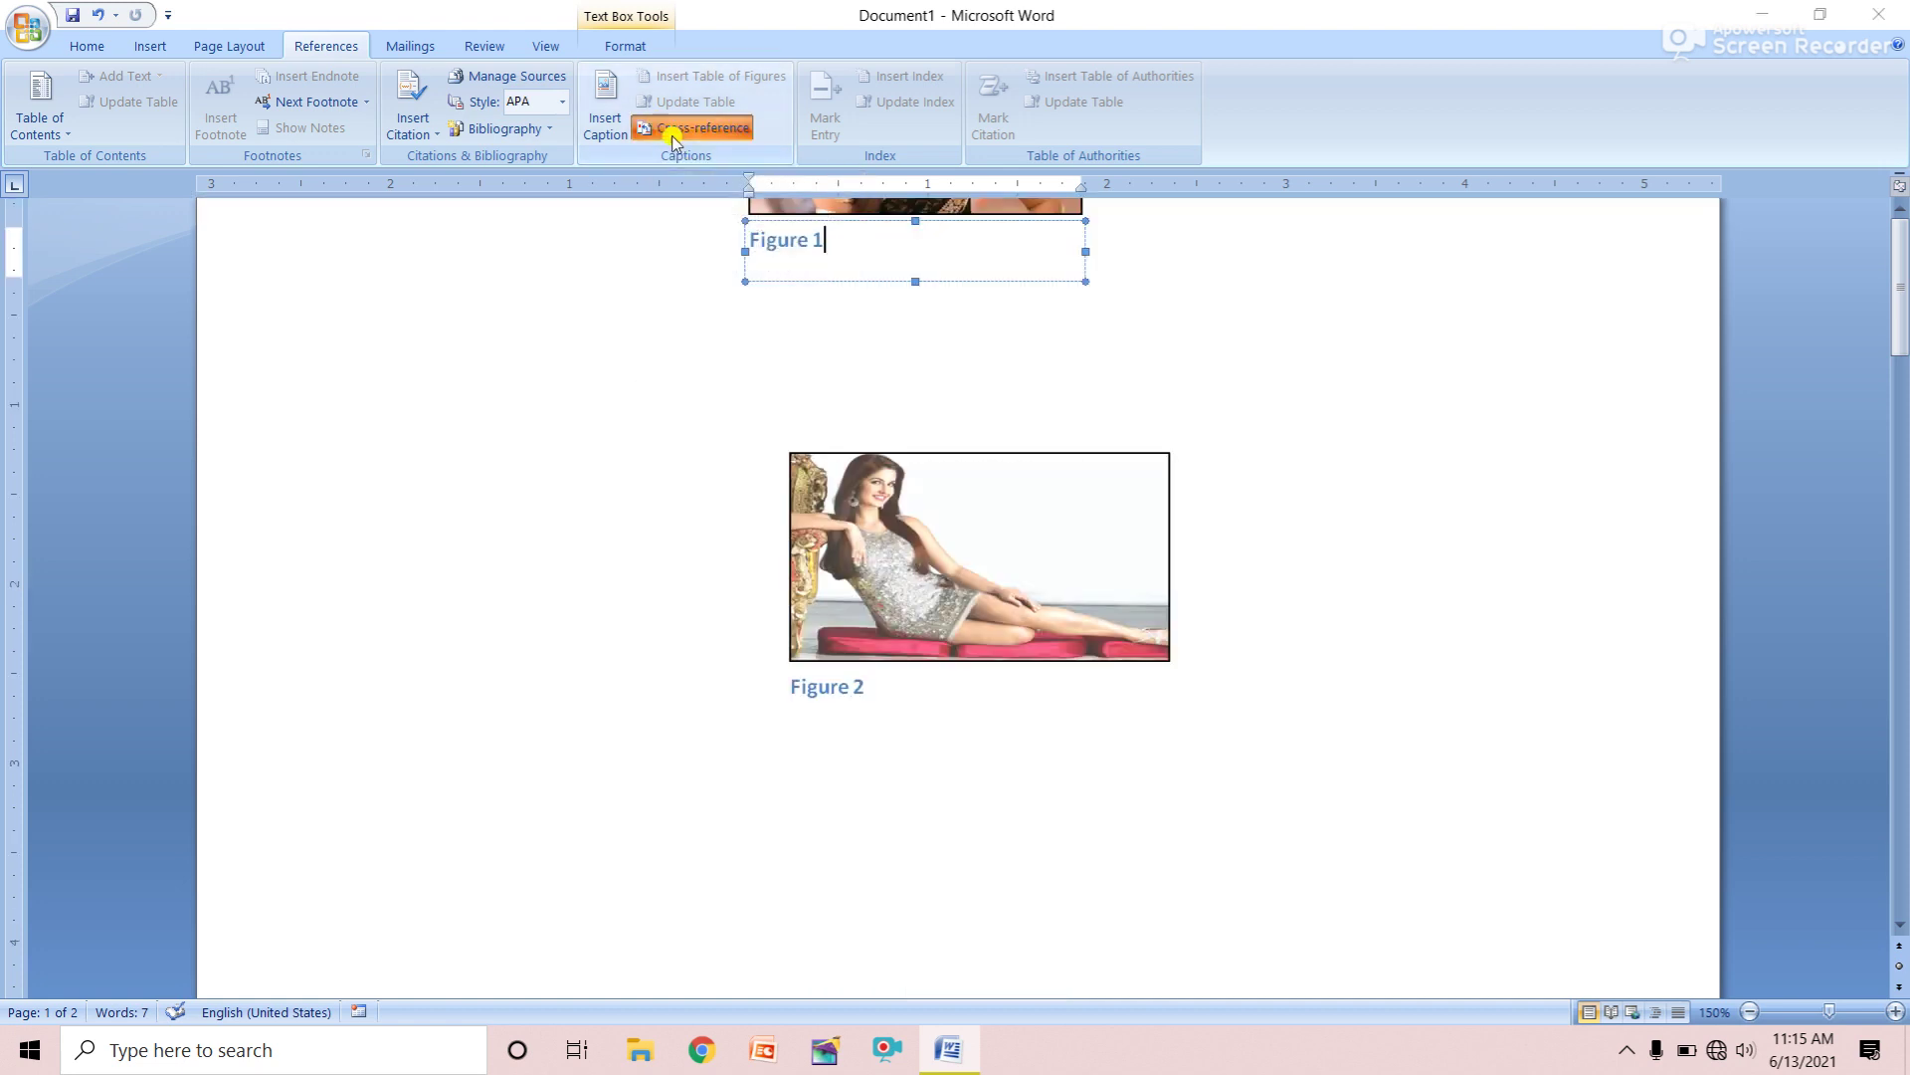
left_click(1274, 277)
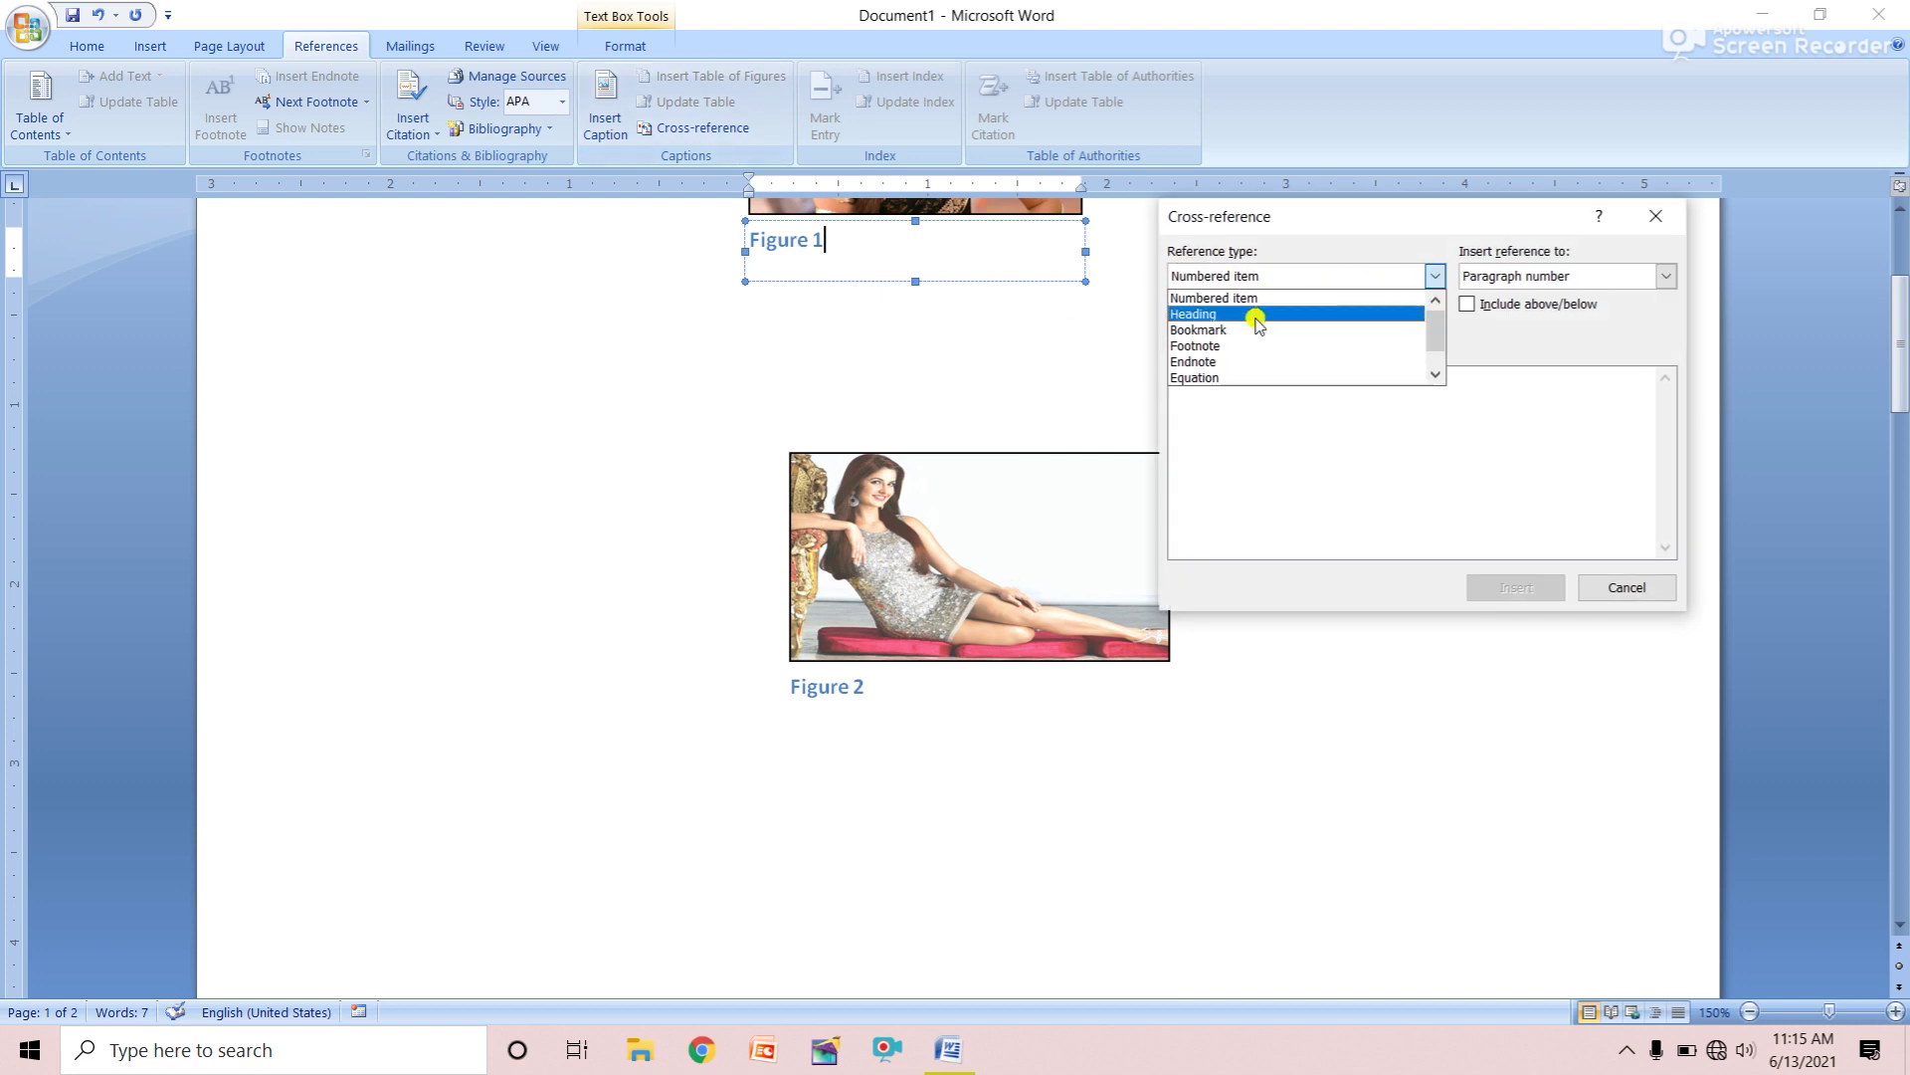
scroll(1250, 328, "down", 1)
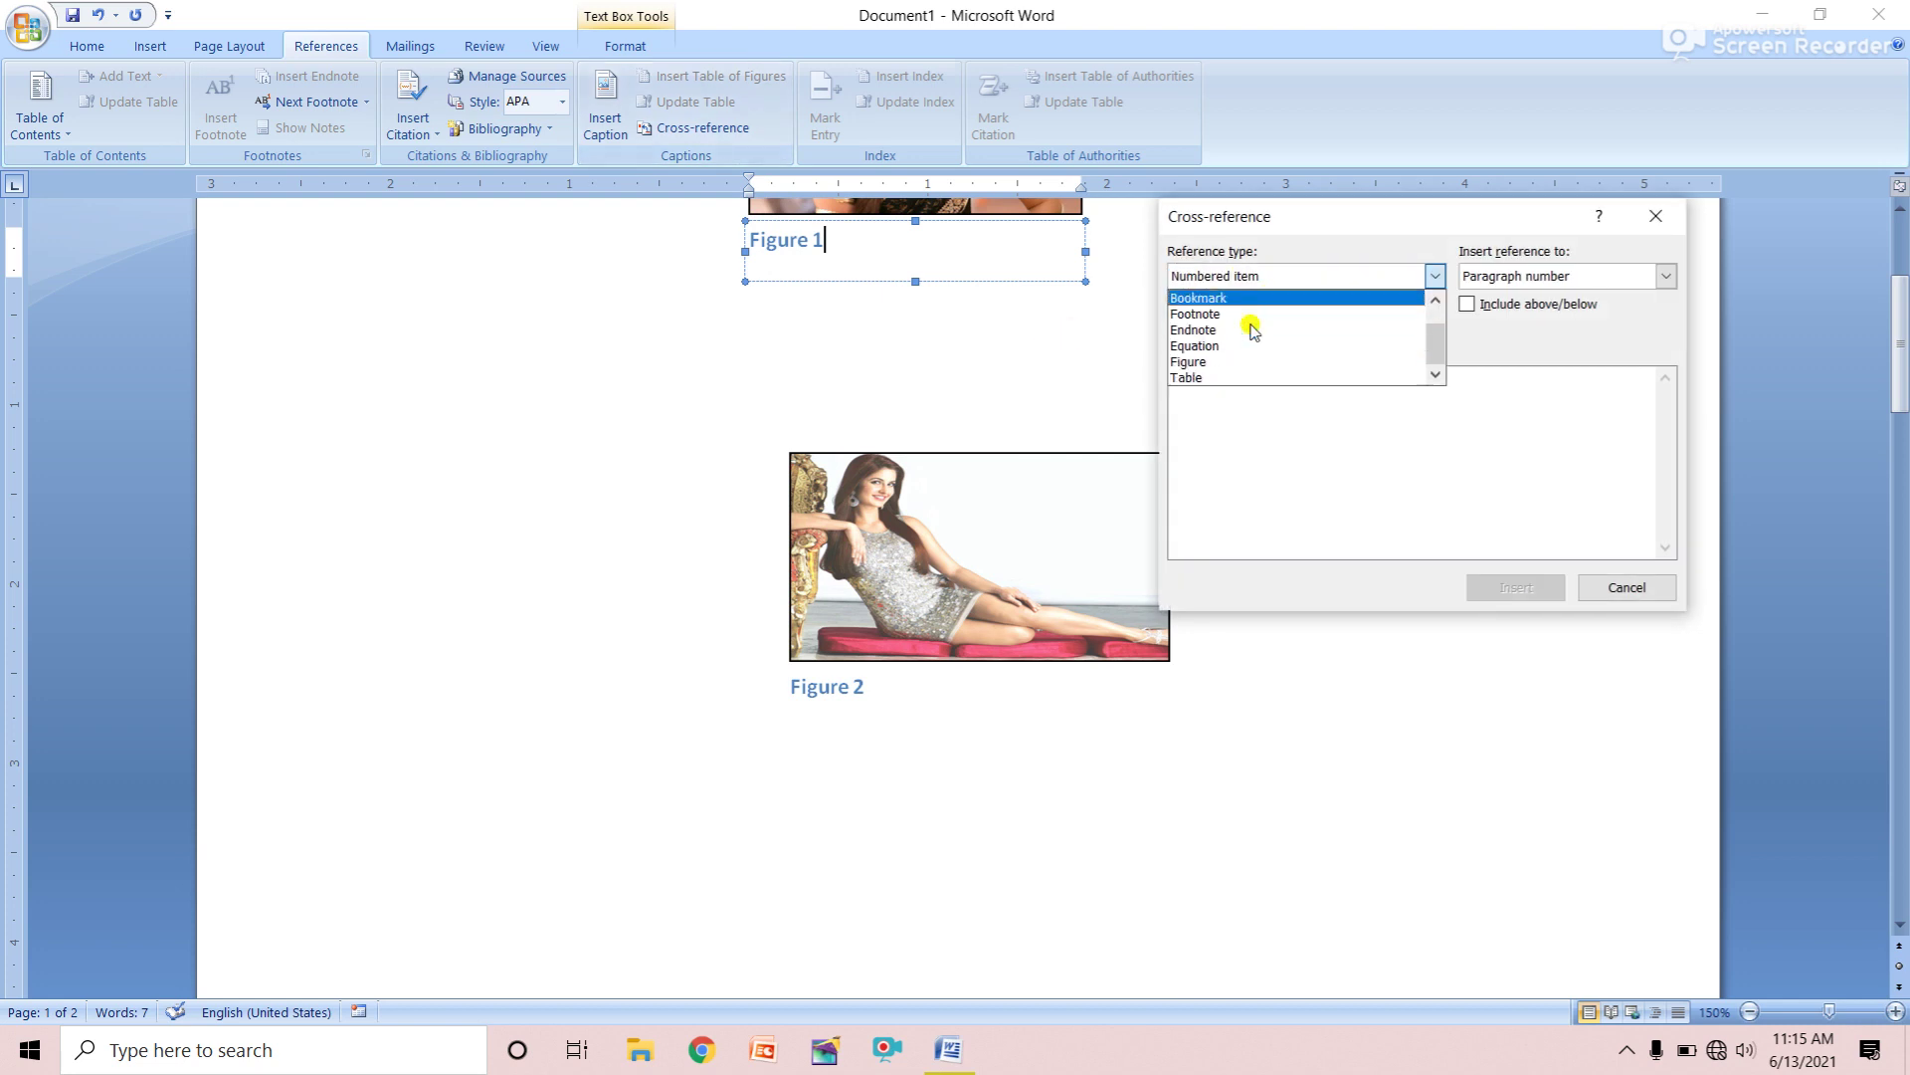
left_click(1201, 365)
left_click(1560, 276)
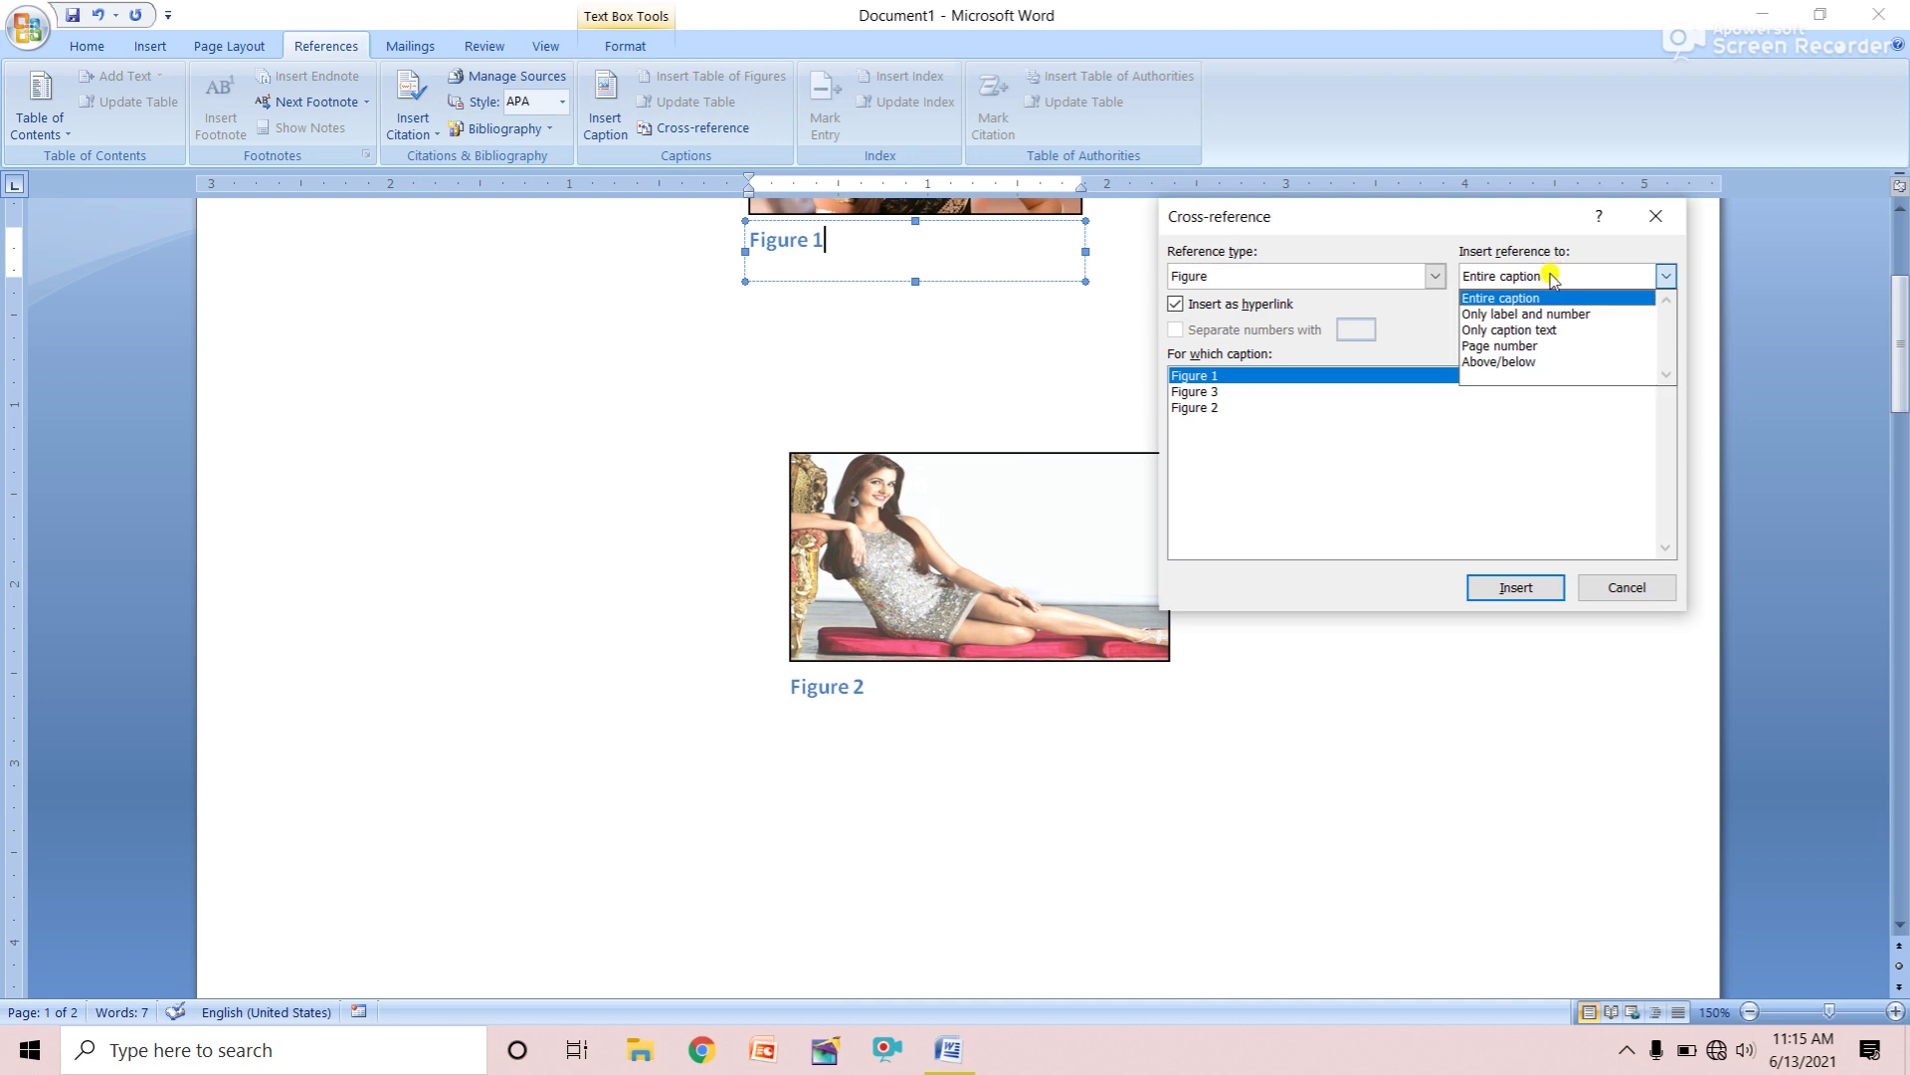
left_click(1505, 346)
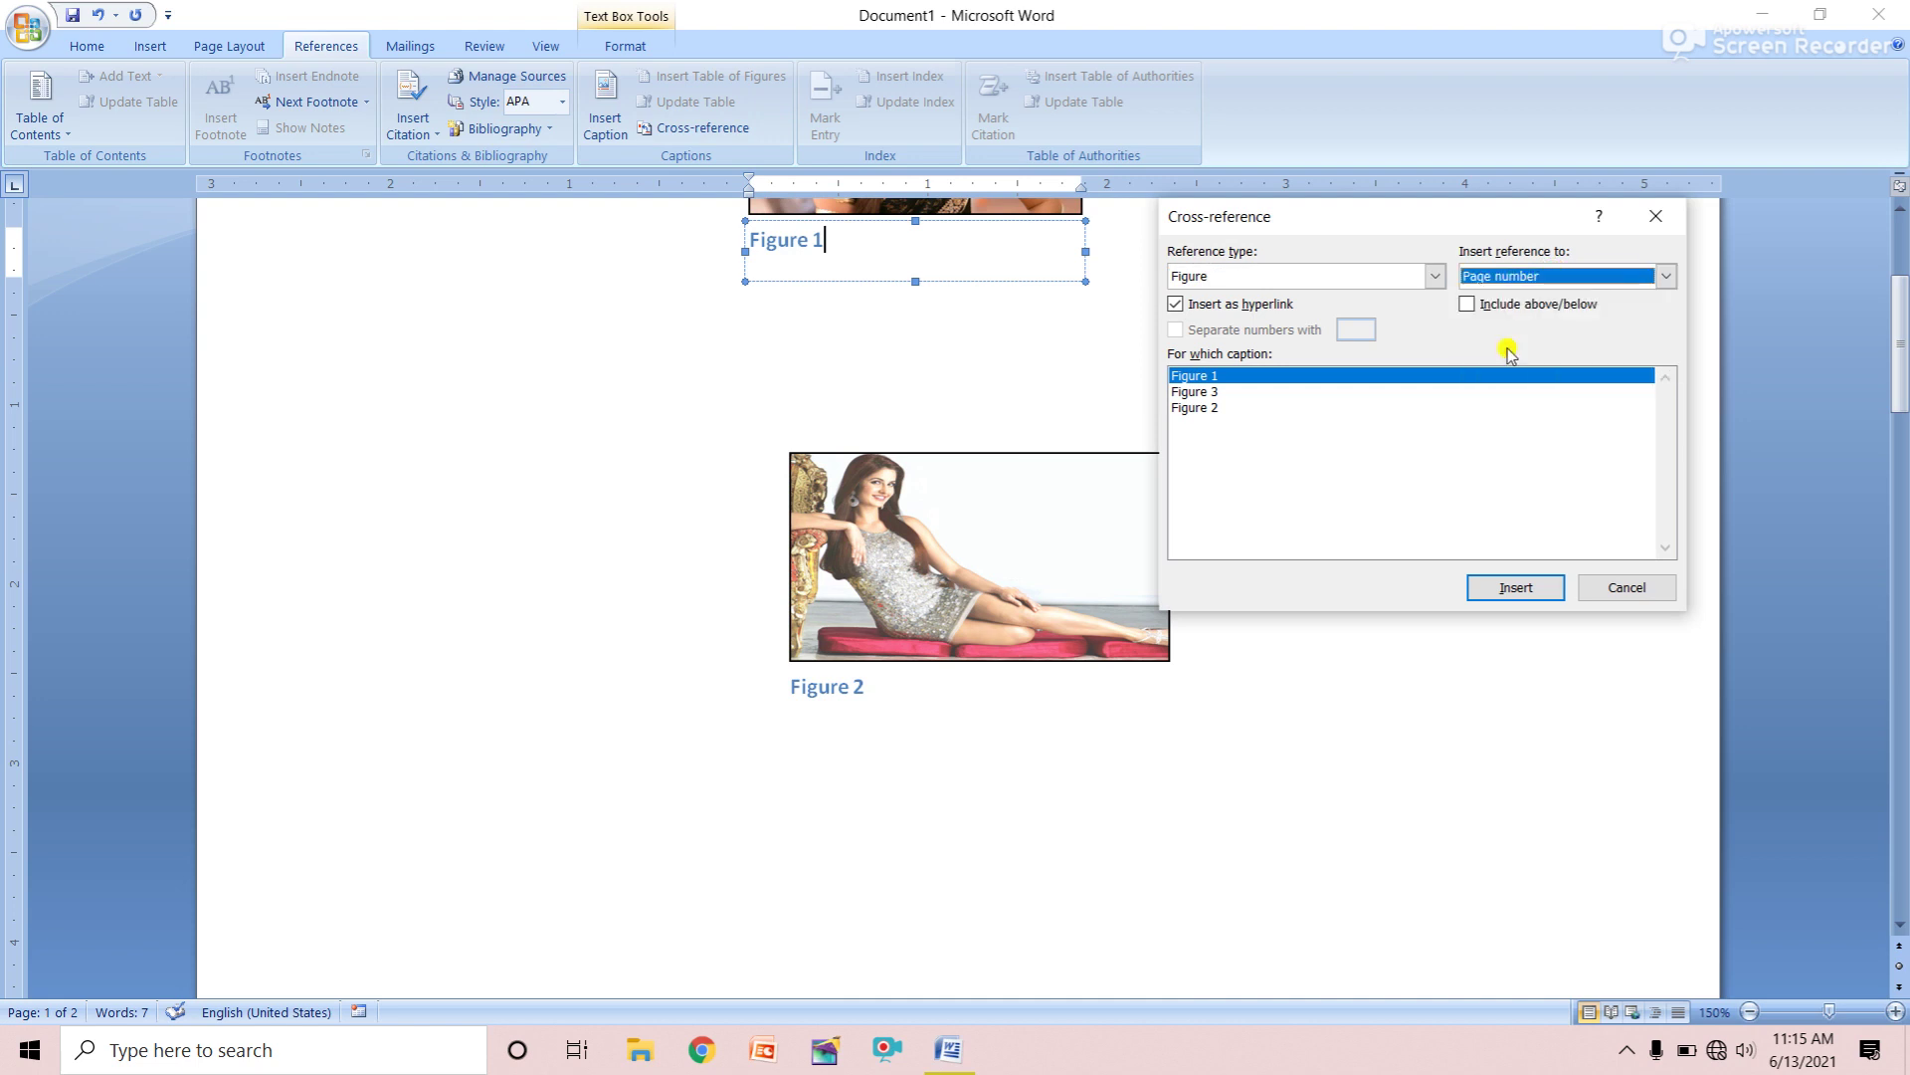
left_click(1206, 392)
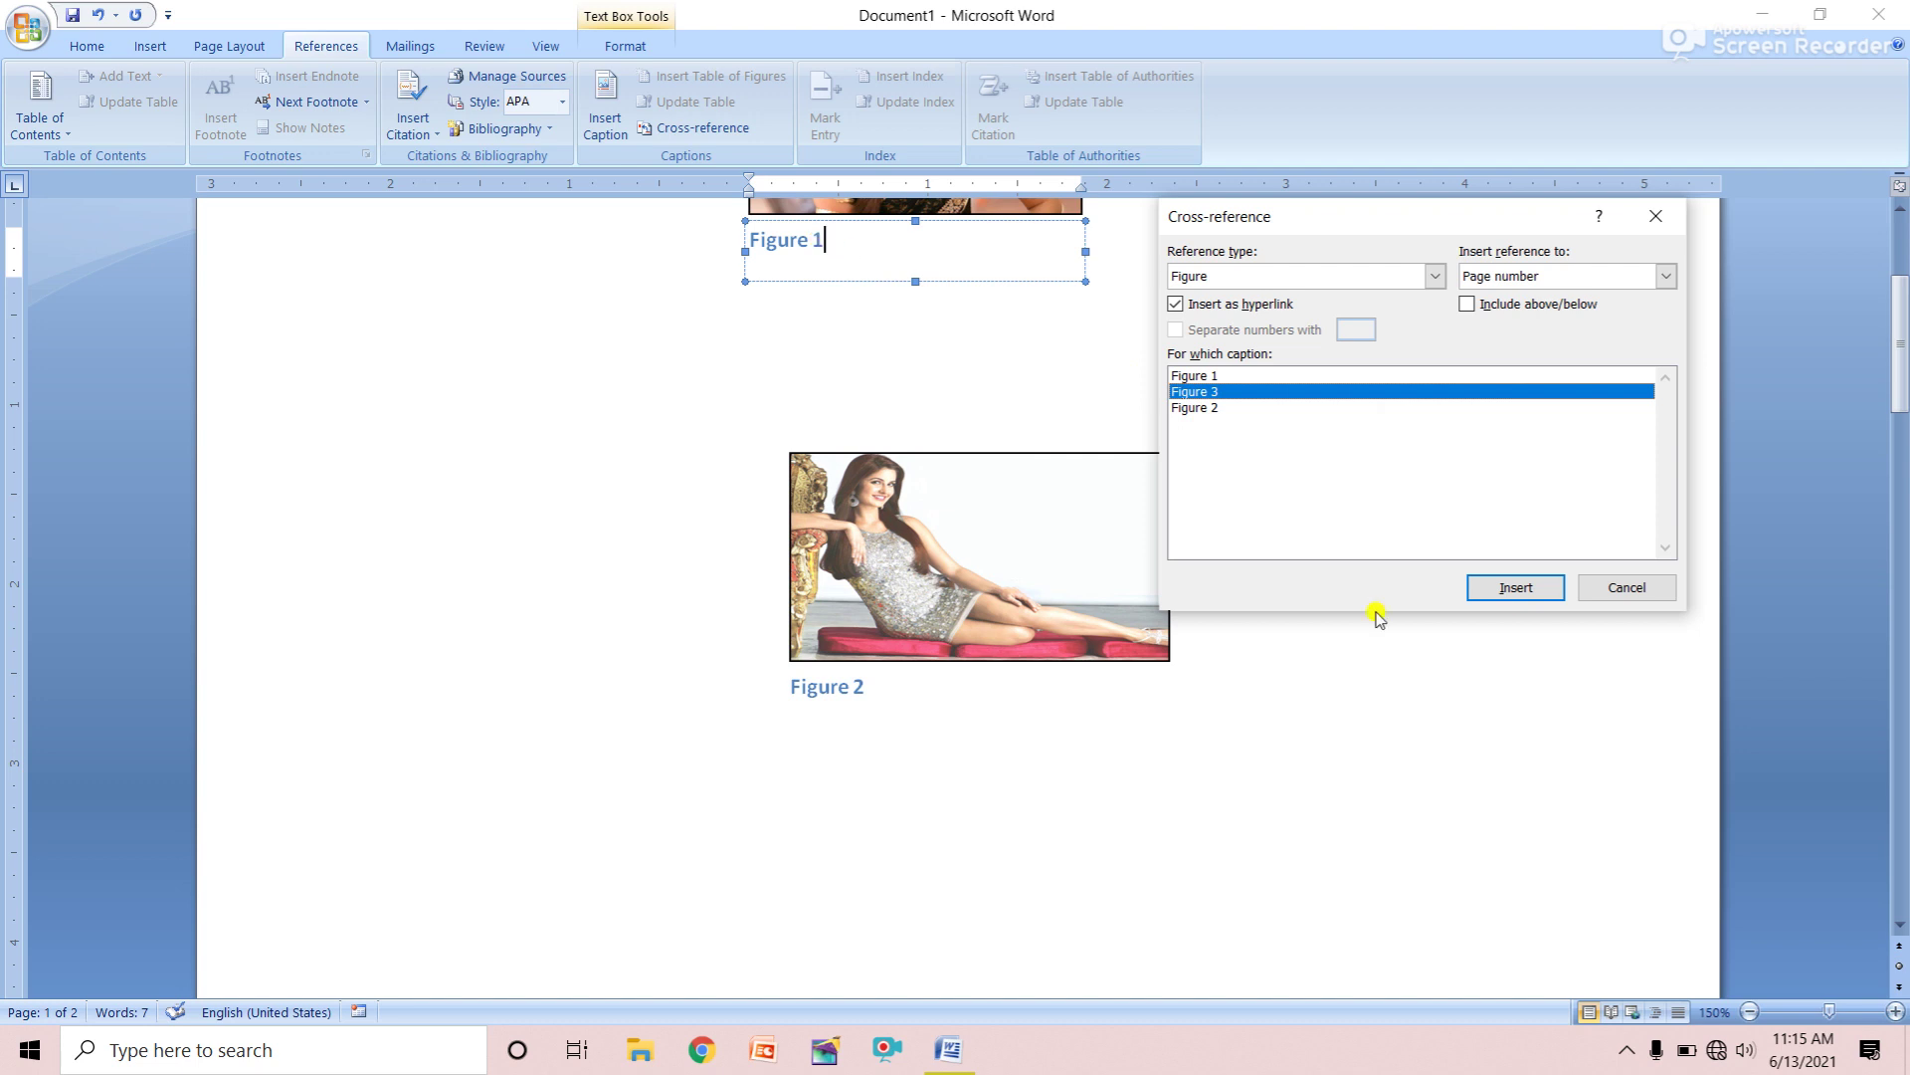
left_click(1521, 589)
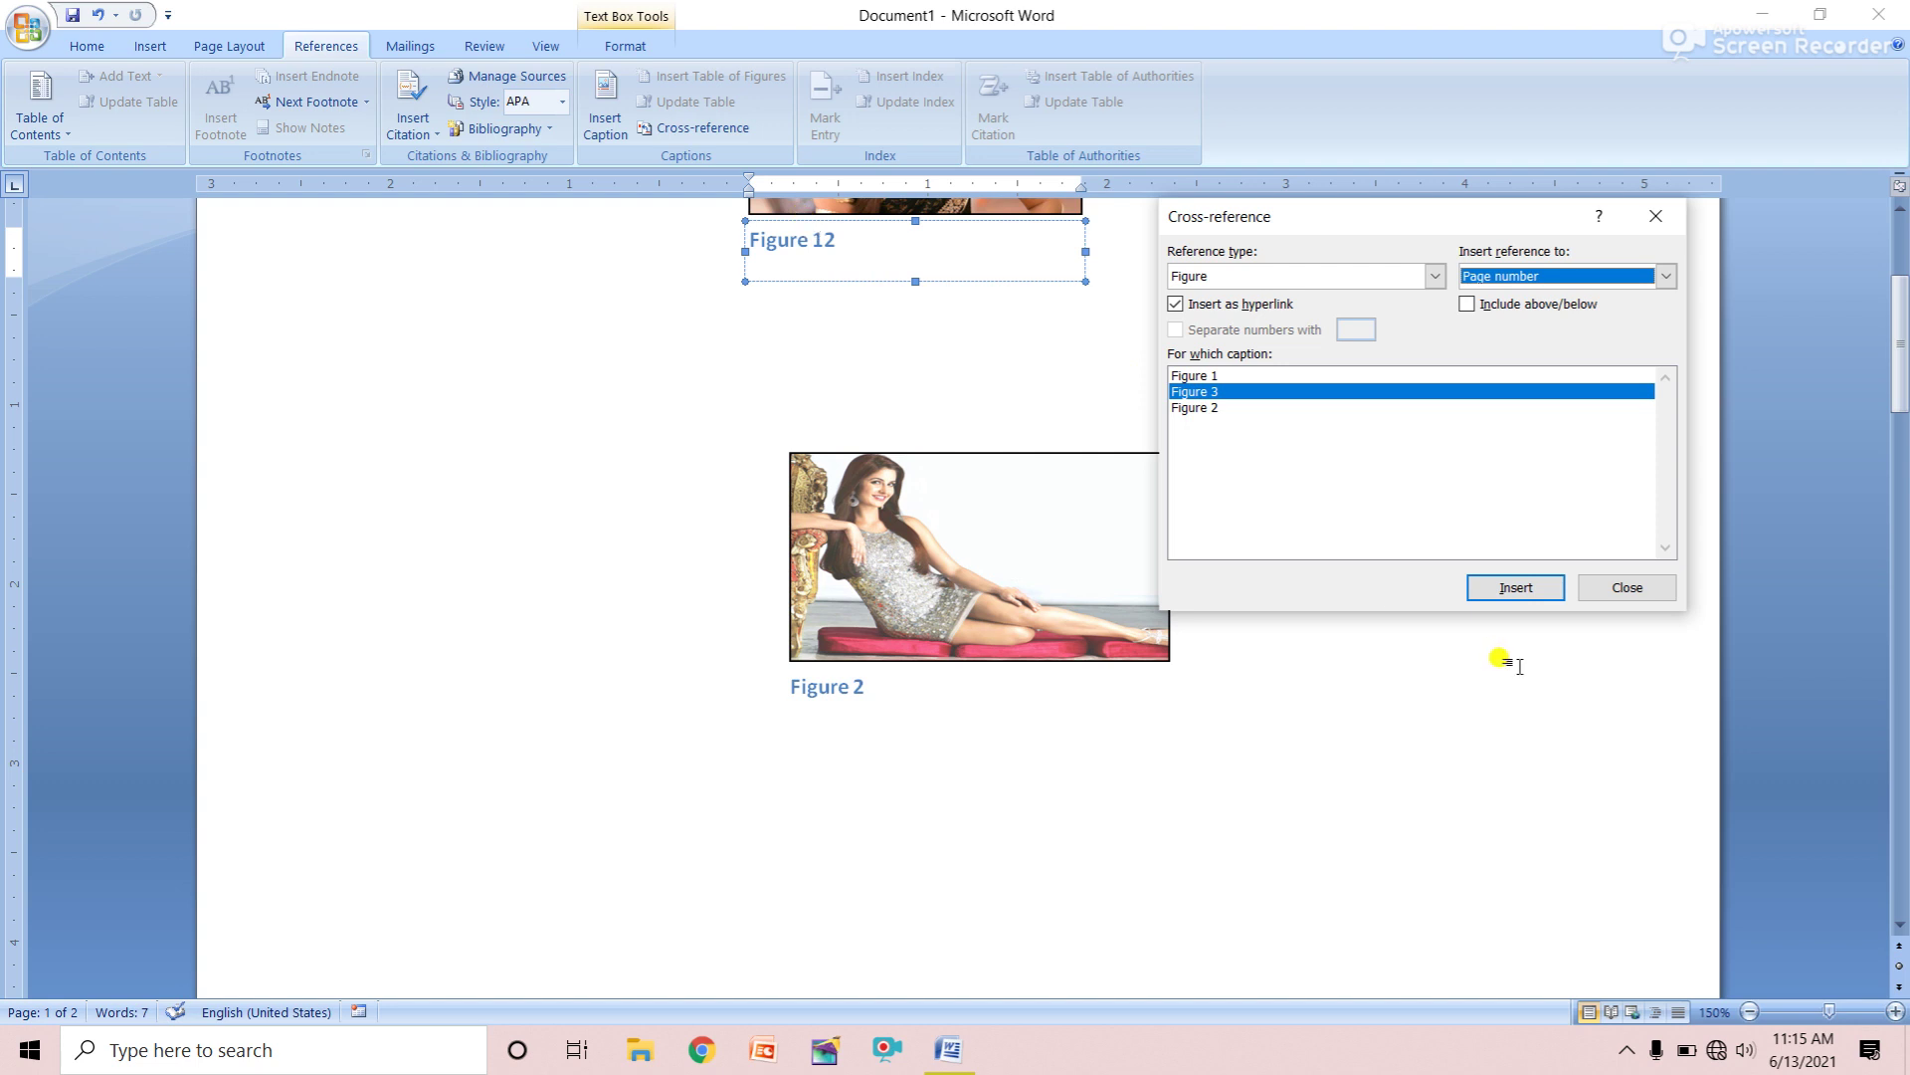
left_click(1624, 588)
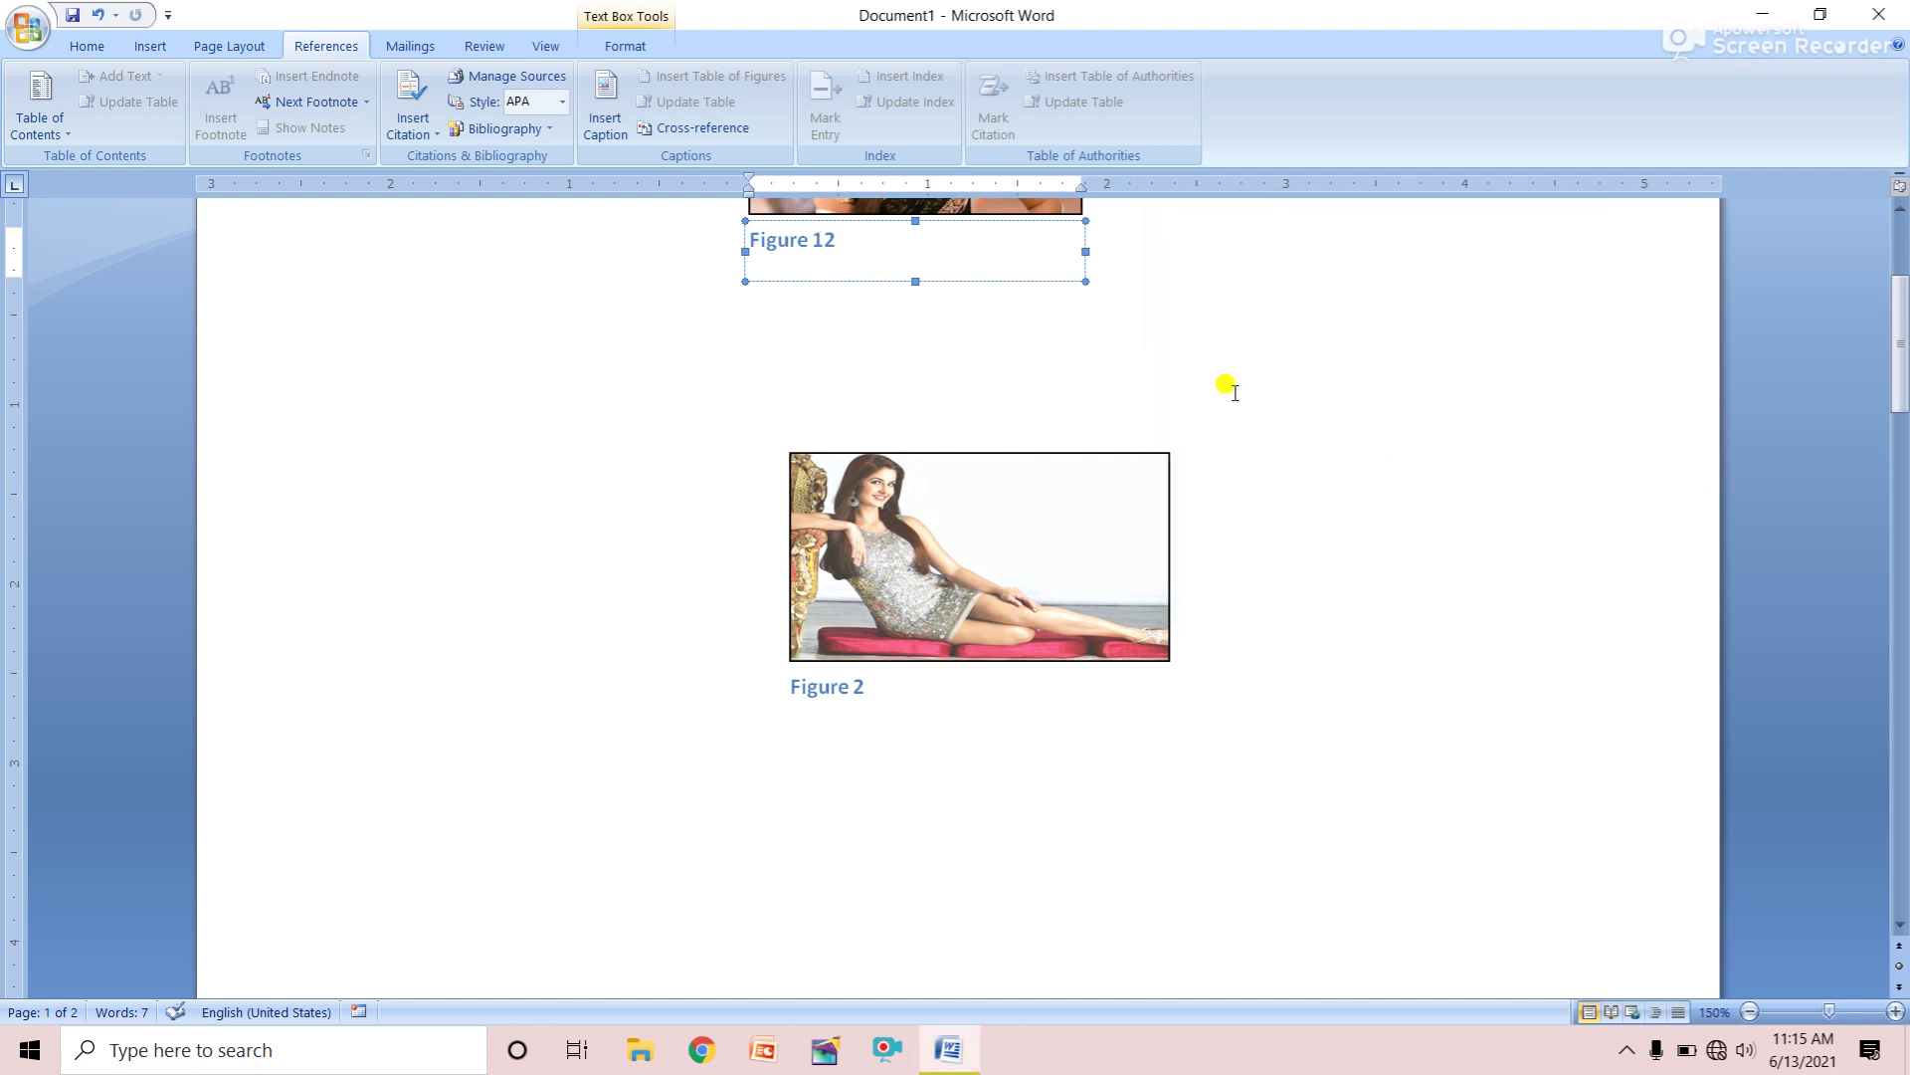
scroll(1168, 323, "up", 3)
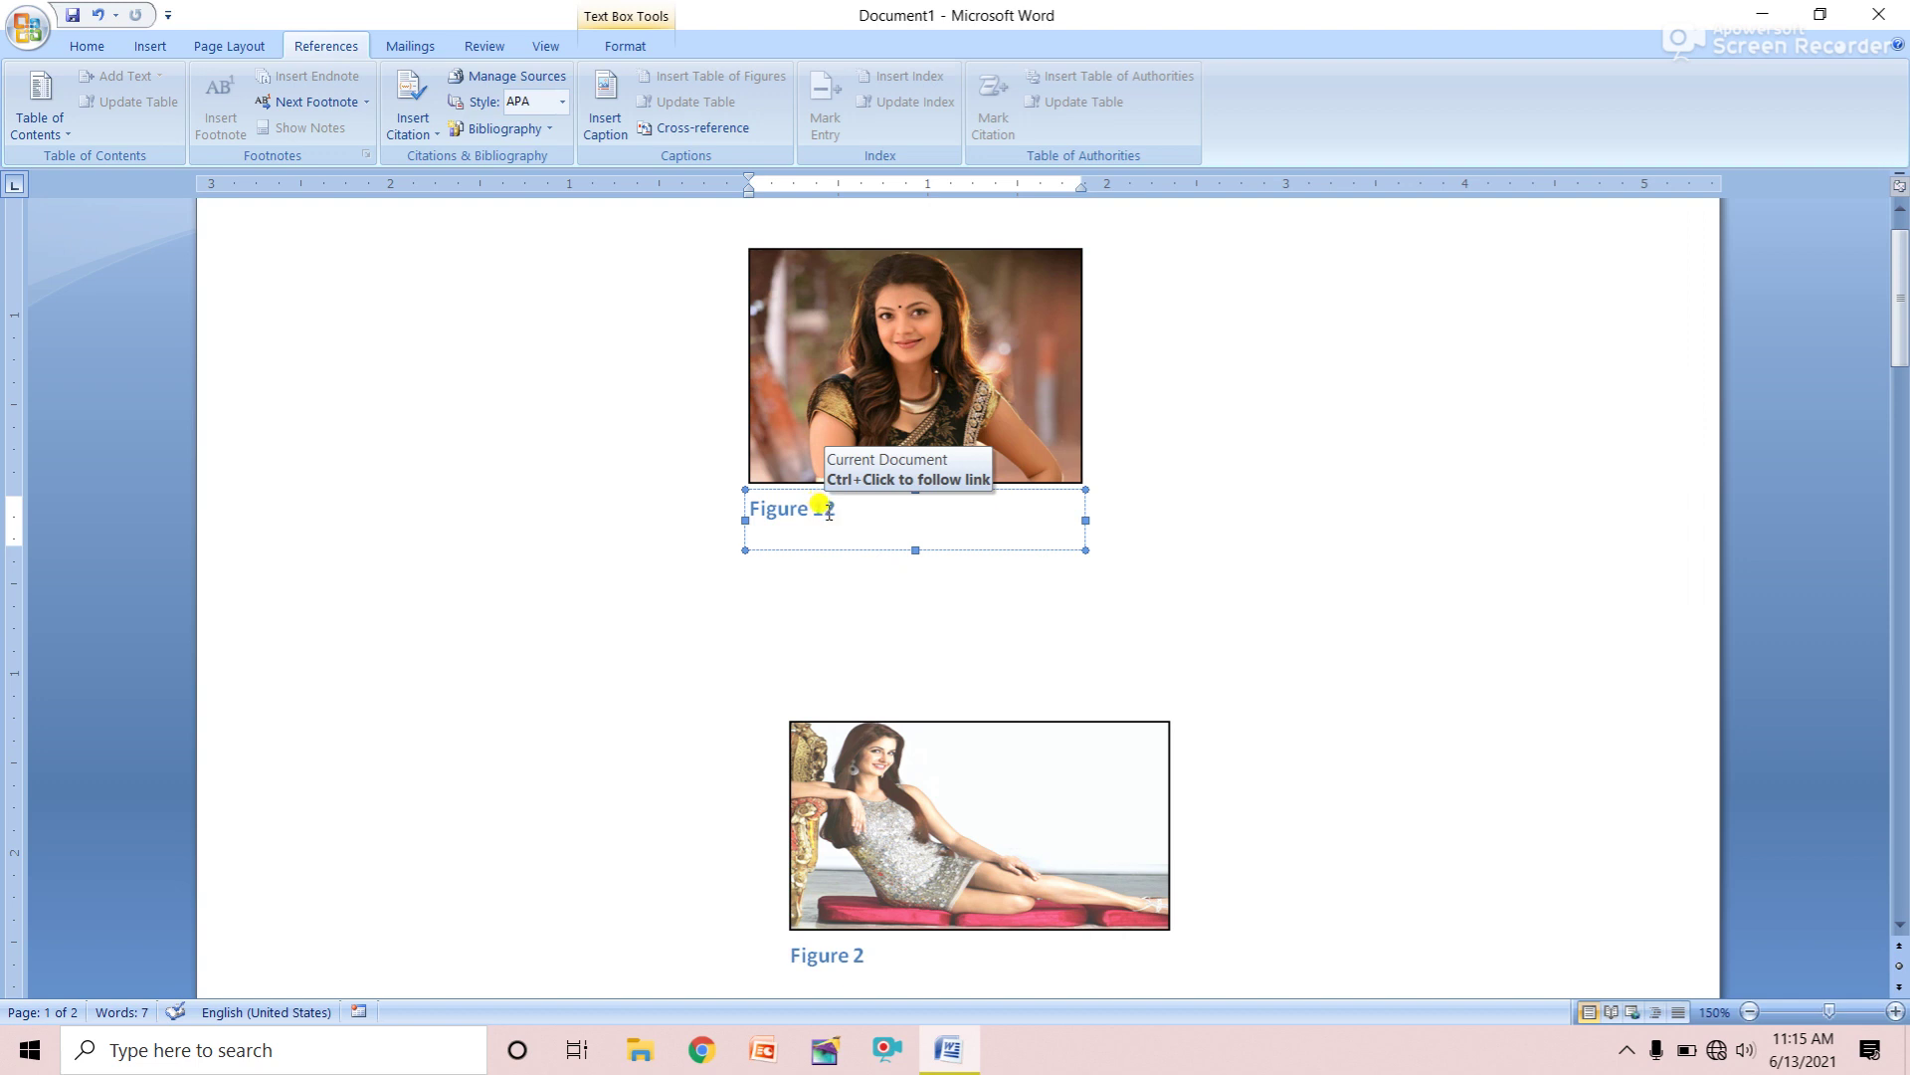
Follow the Figure 12 caption's cross-reference to Figure 3, then scroll back to Figure 2
left_click(830, 512)
left_click(826, 517, "ctrl")
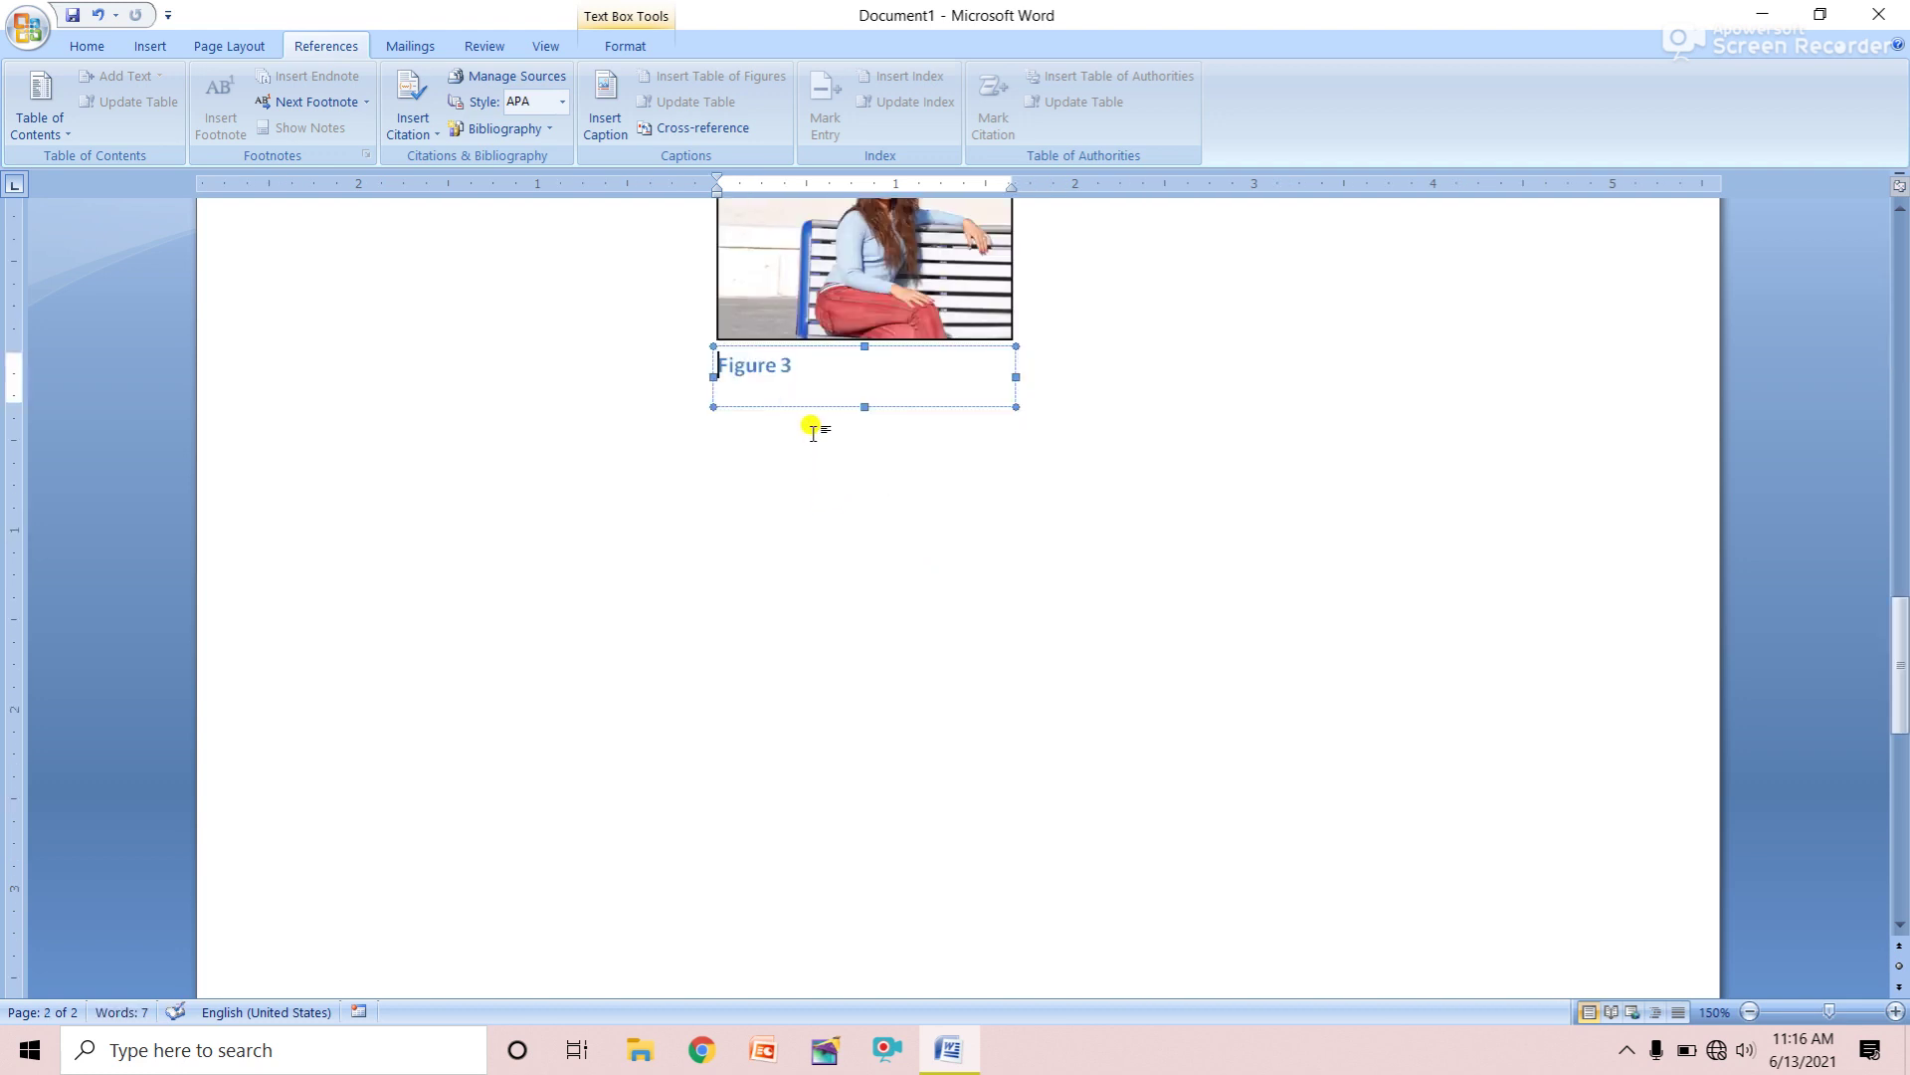
scroll(813, 430, "up", 1)
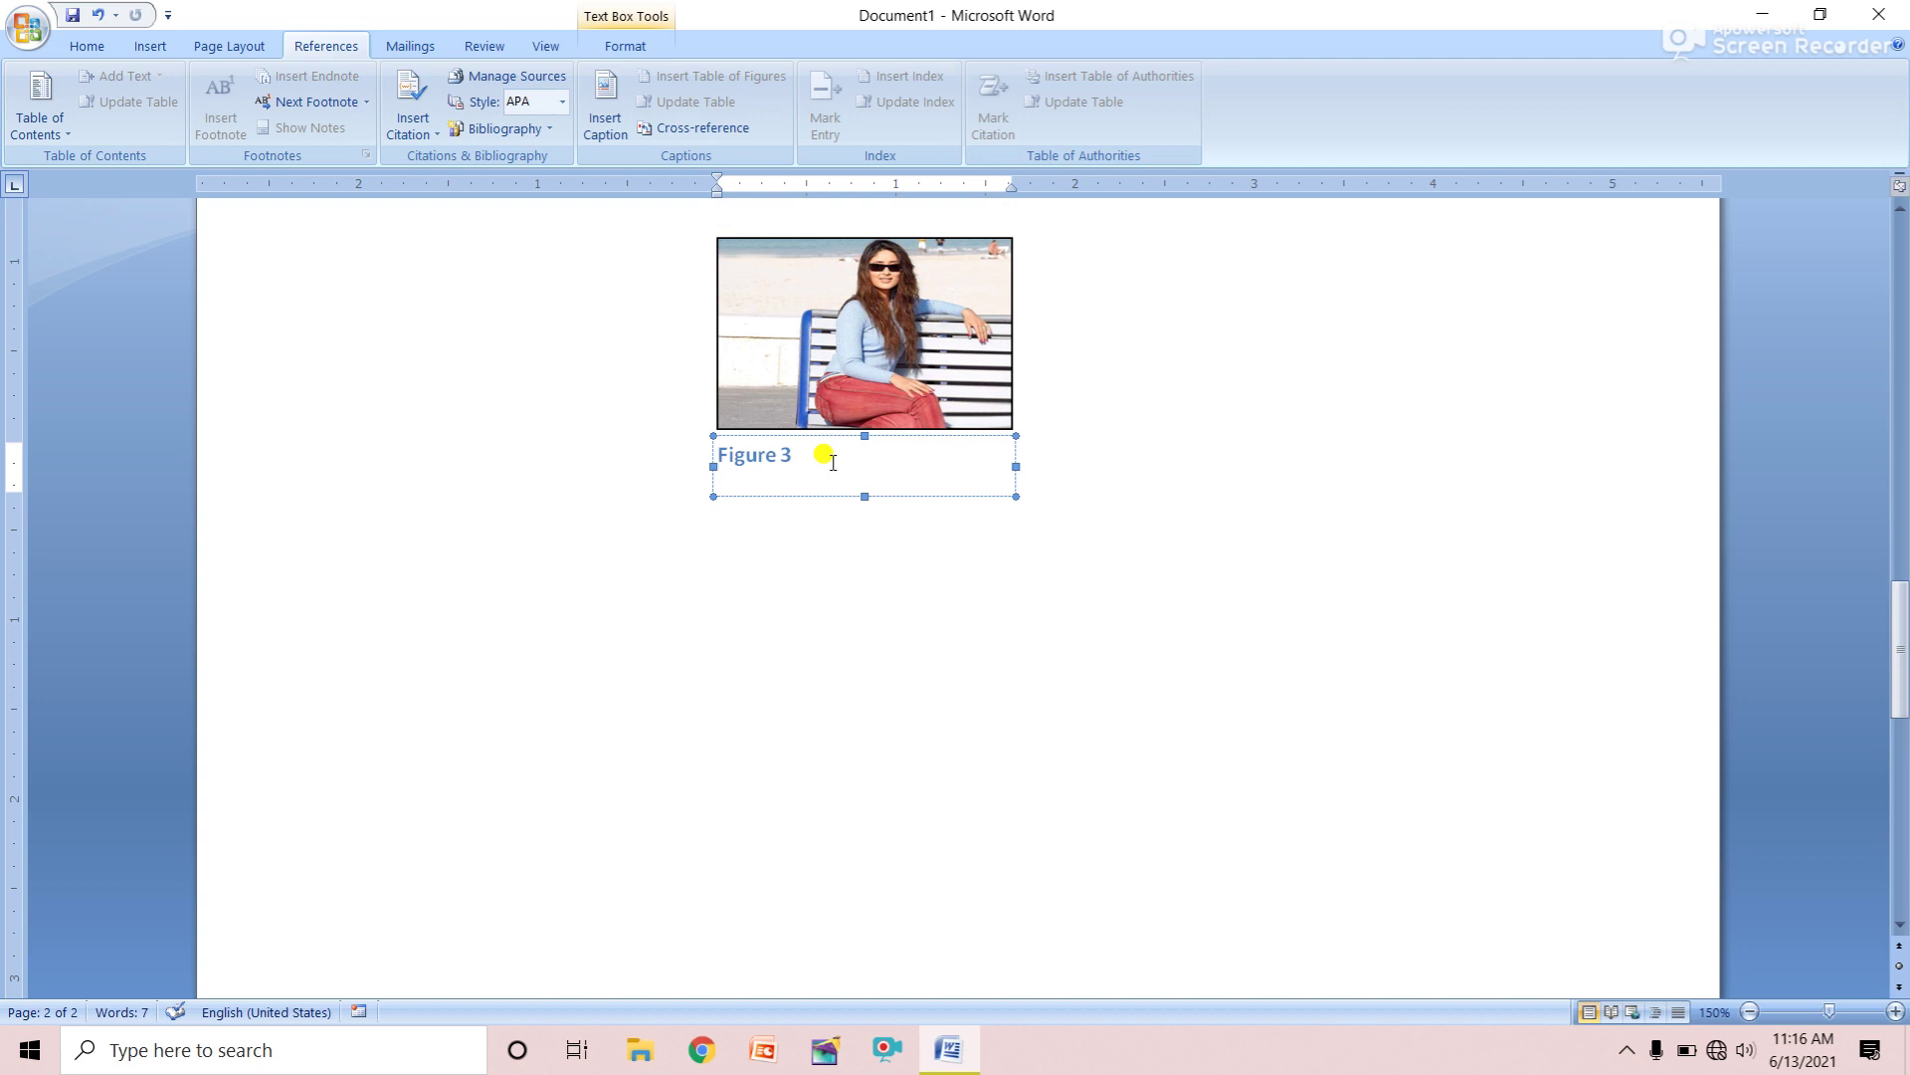
scroll(833, 461, "up", 2)
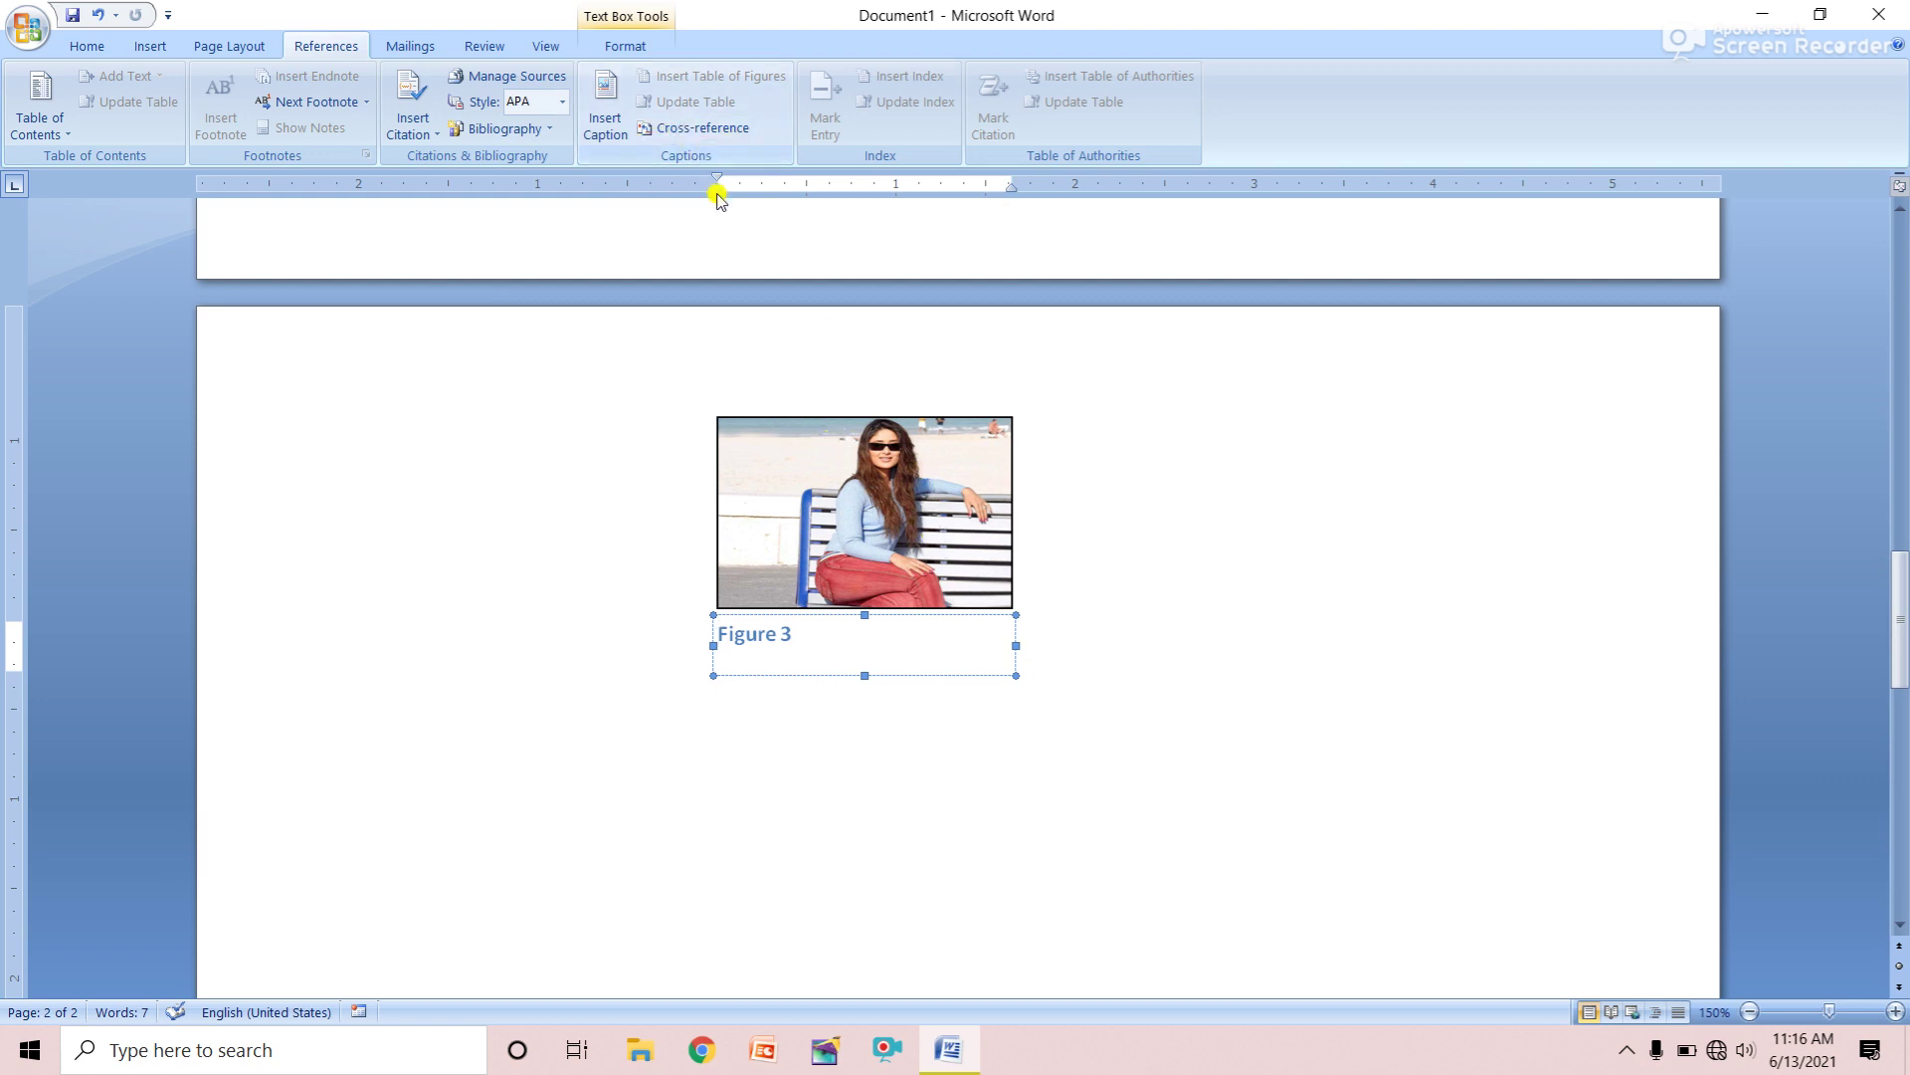
scroll(753, 227, "up", 4)
scroll(748, 219, "up", 4)
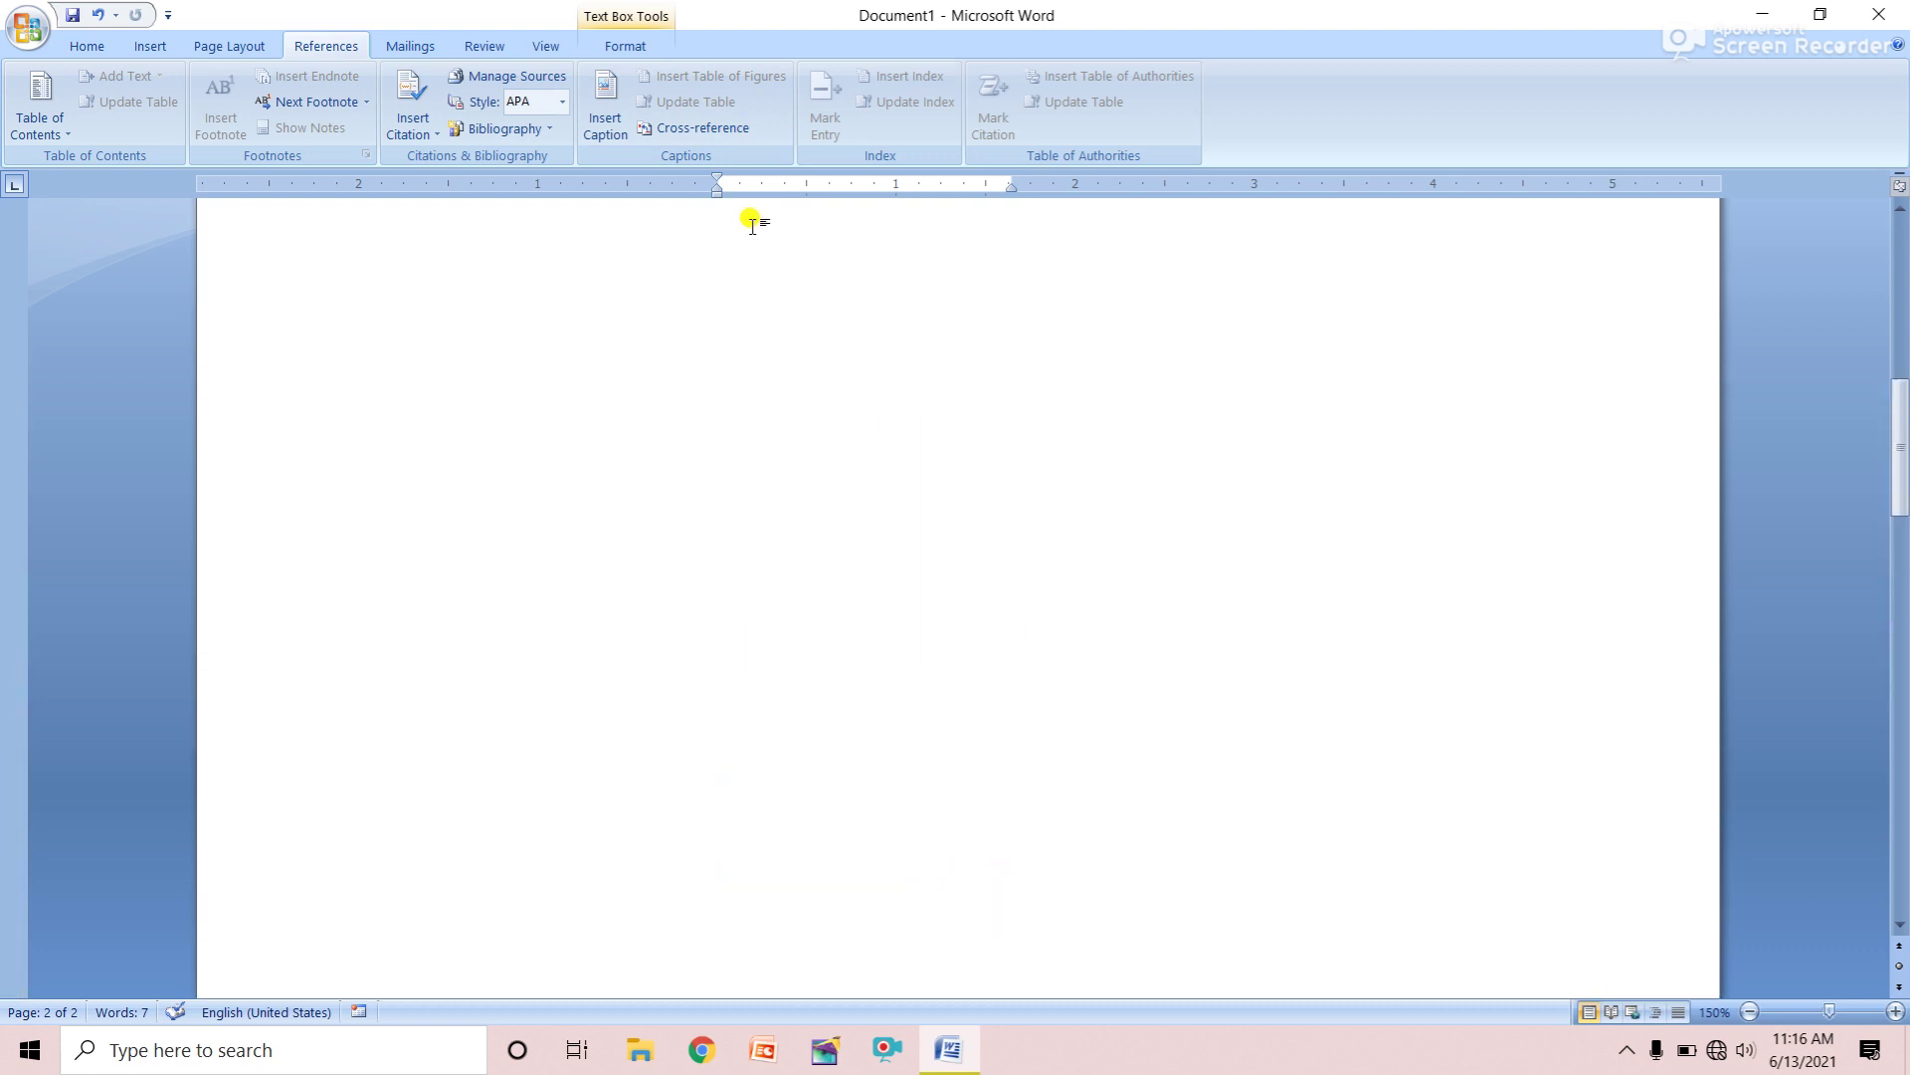
scroll(748, 219, "up", 3)
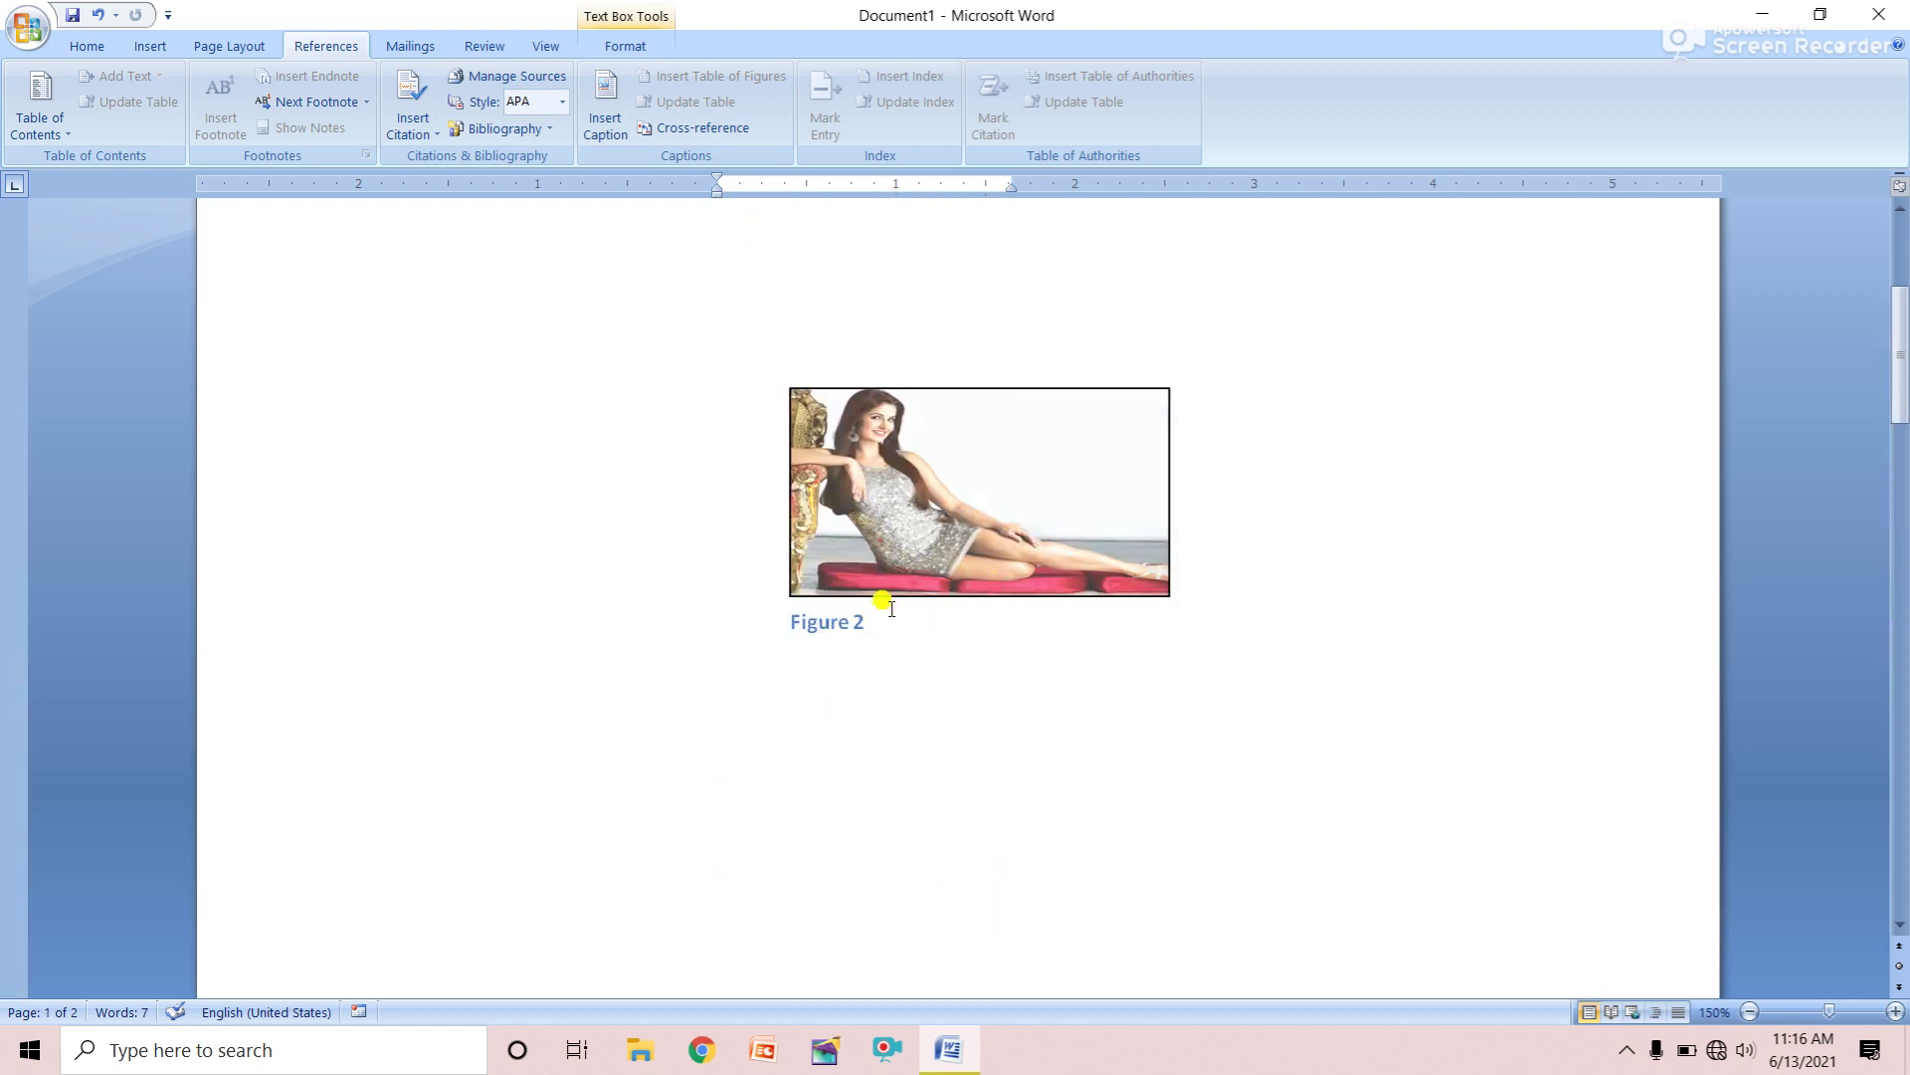
scroll(915, 453, "up", 3)
Append a cross-reference to Figure 12's page number (1) after the Figure 2 caption
left_click(868, 893)
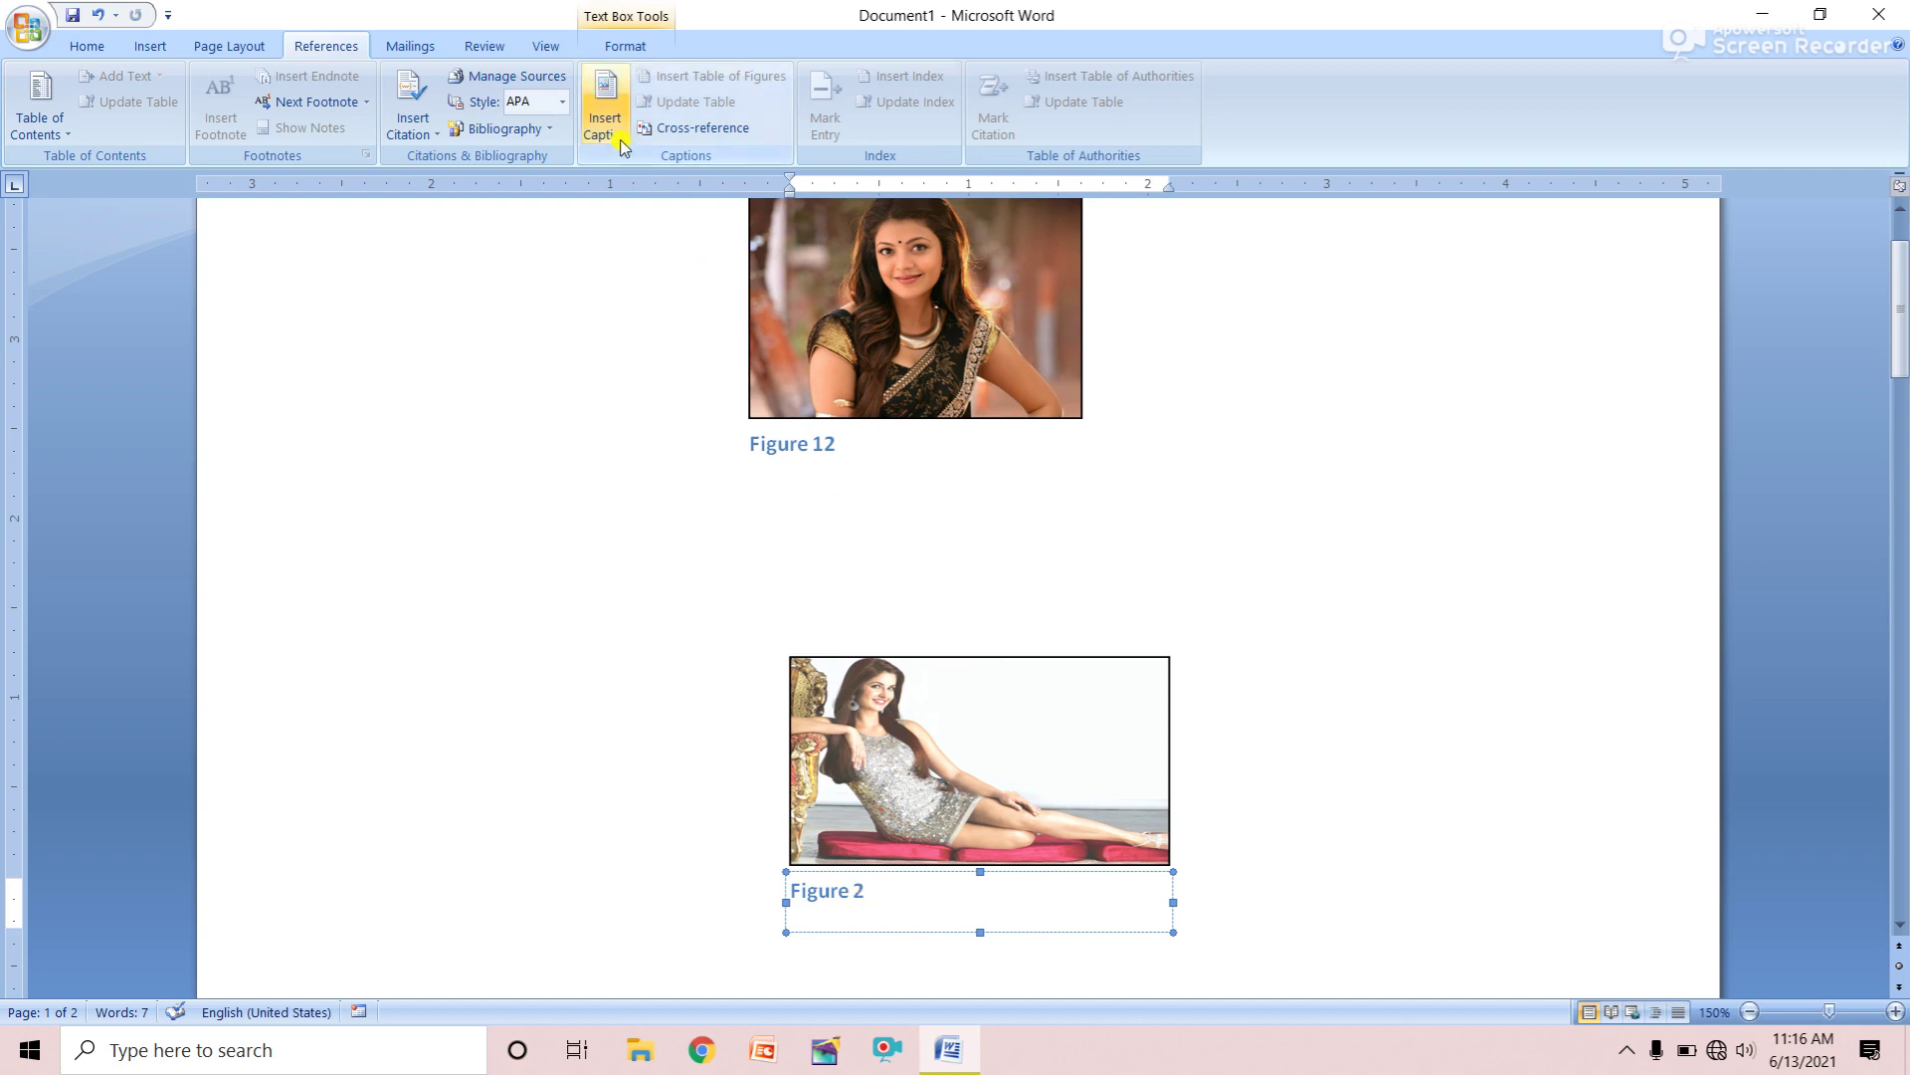
left_click(647, 132)
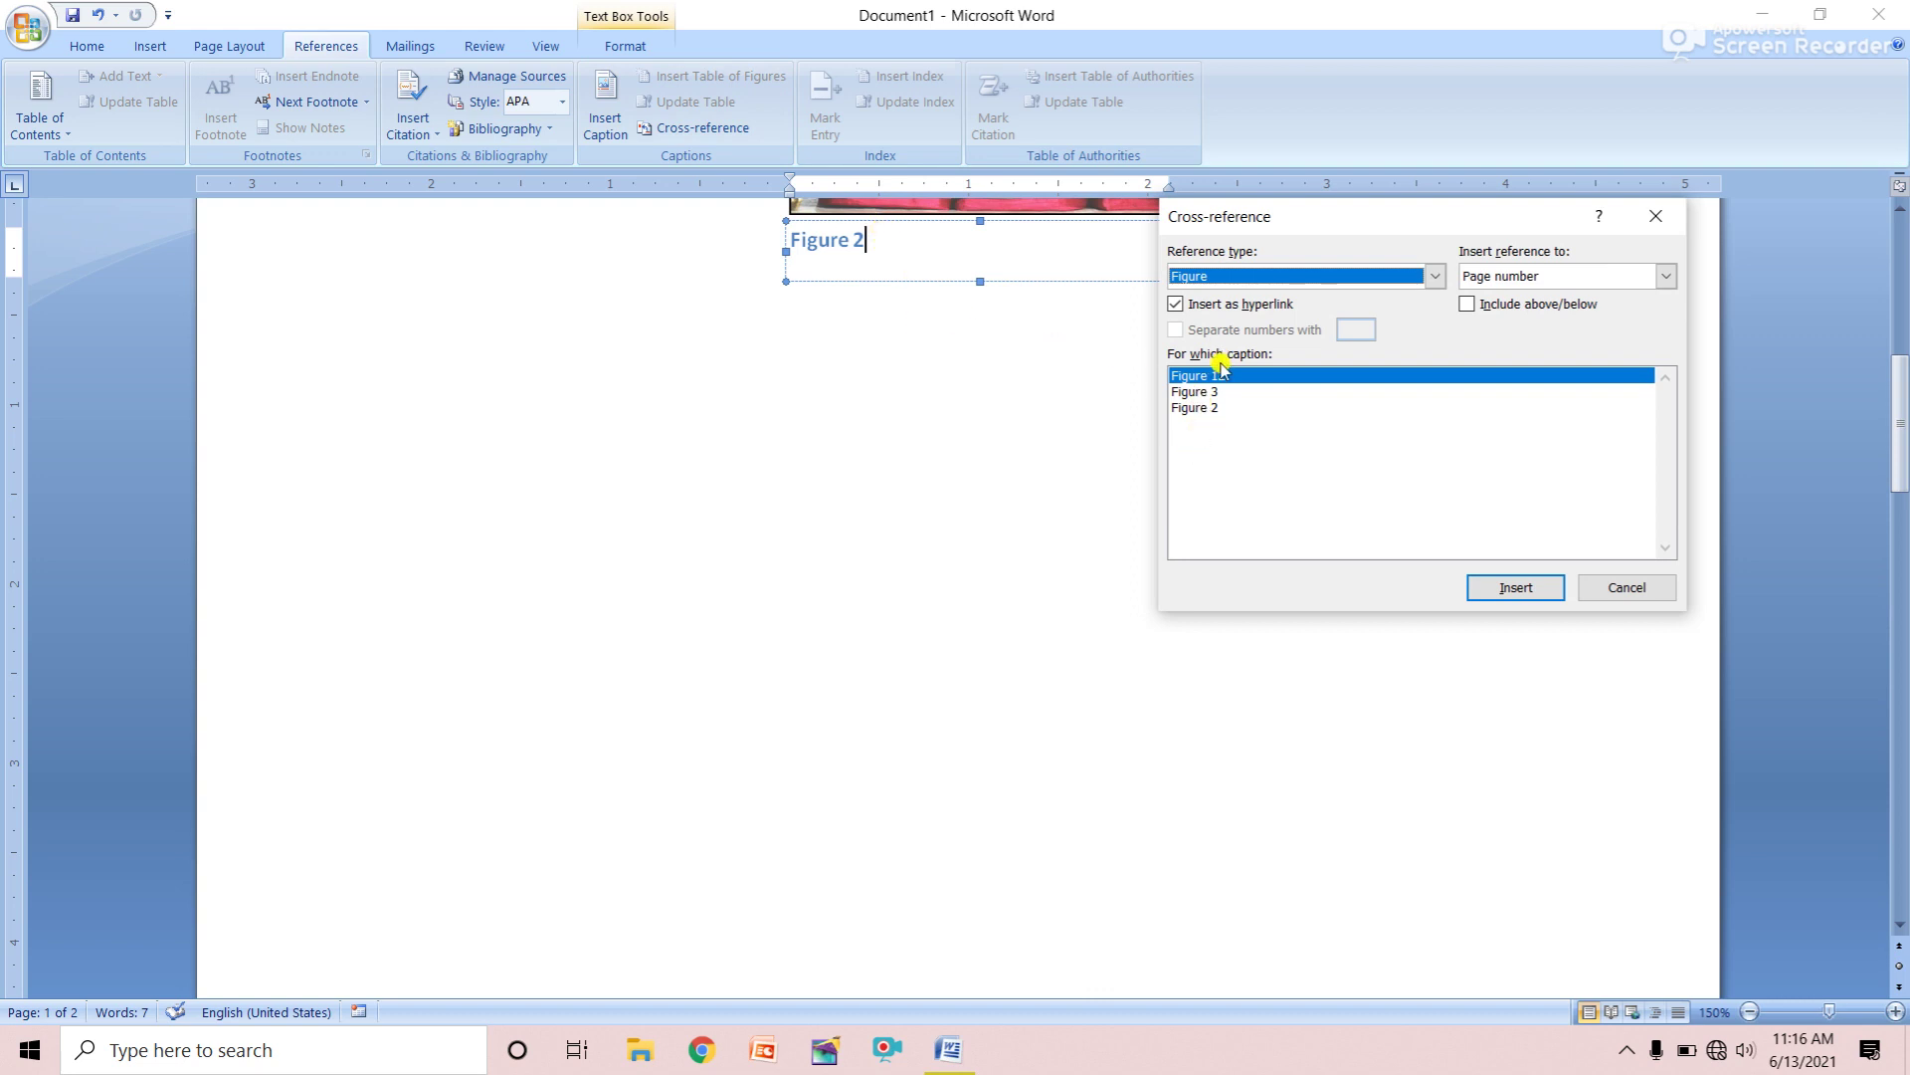
left_click(1522, 587)
left_click(1622, 587)
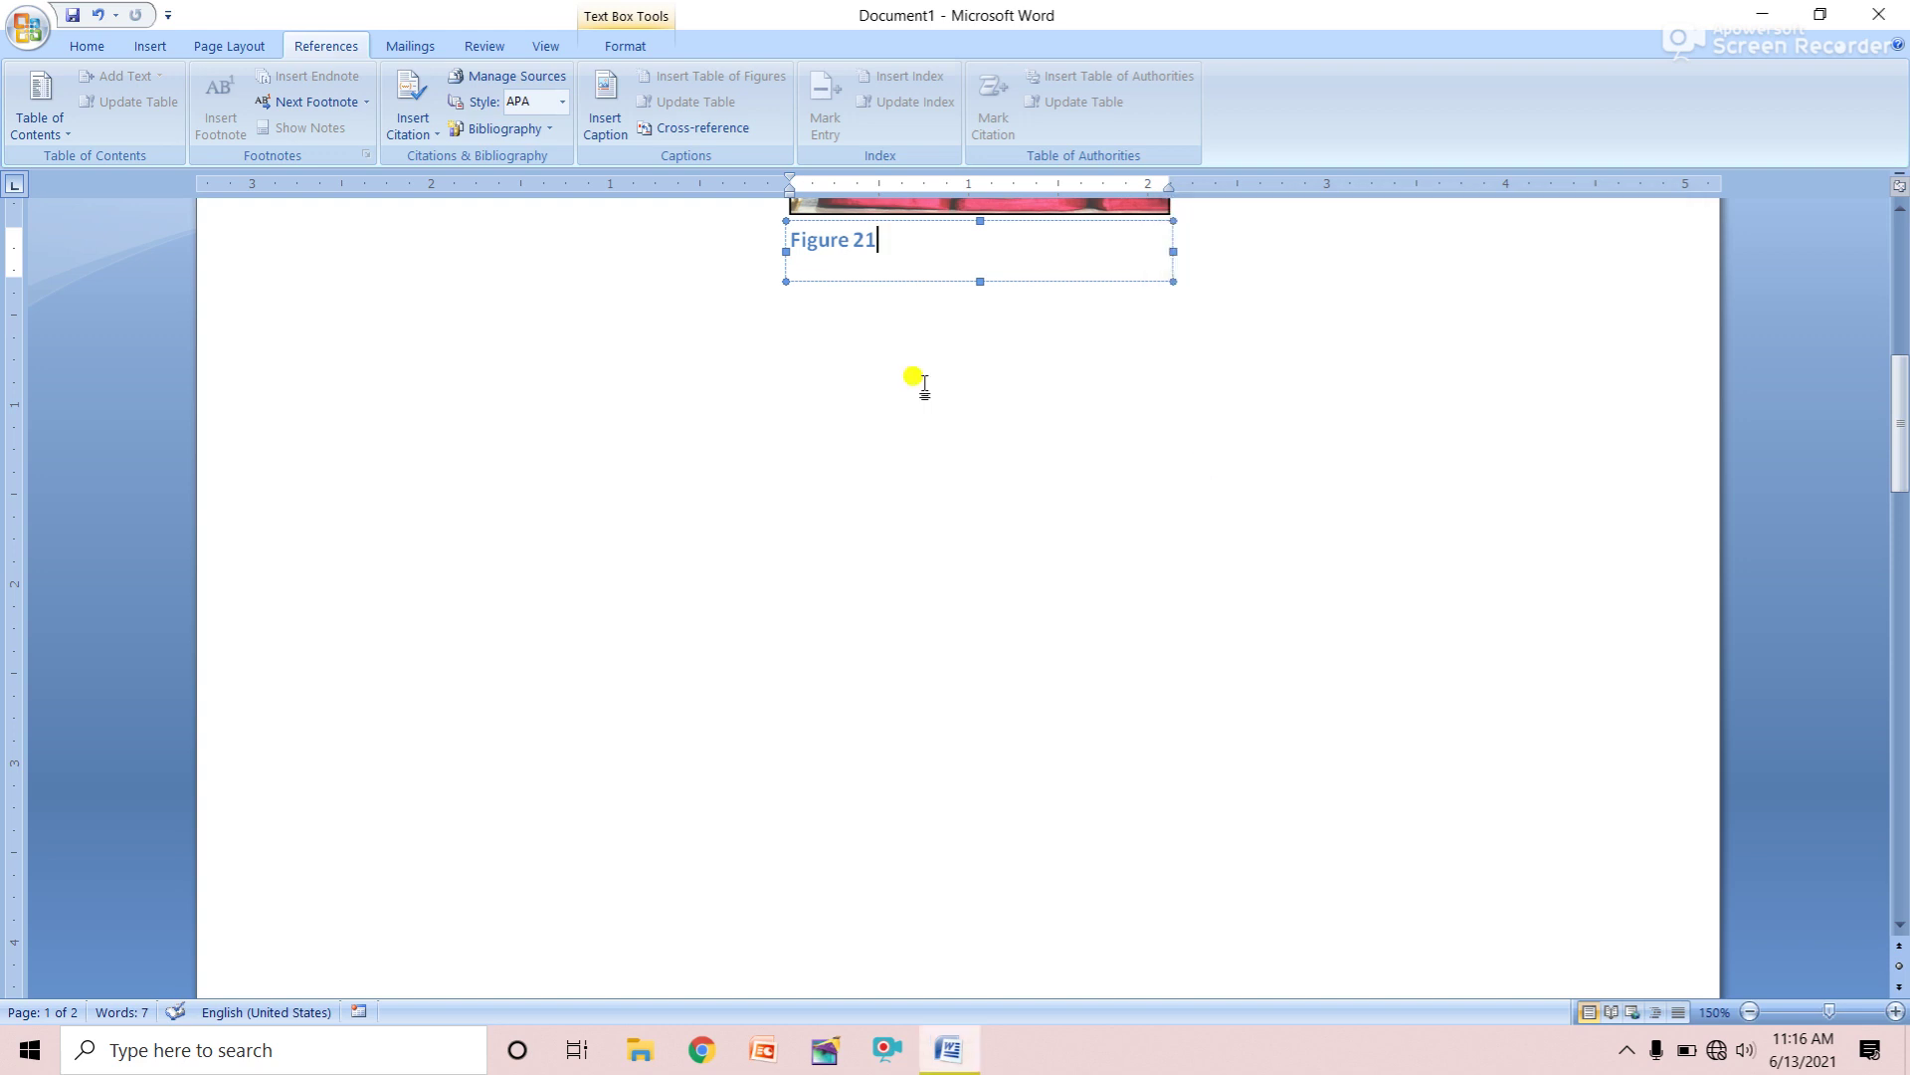
scroll(913, 379, "up", 3)
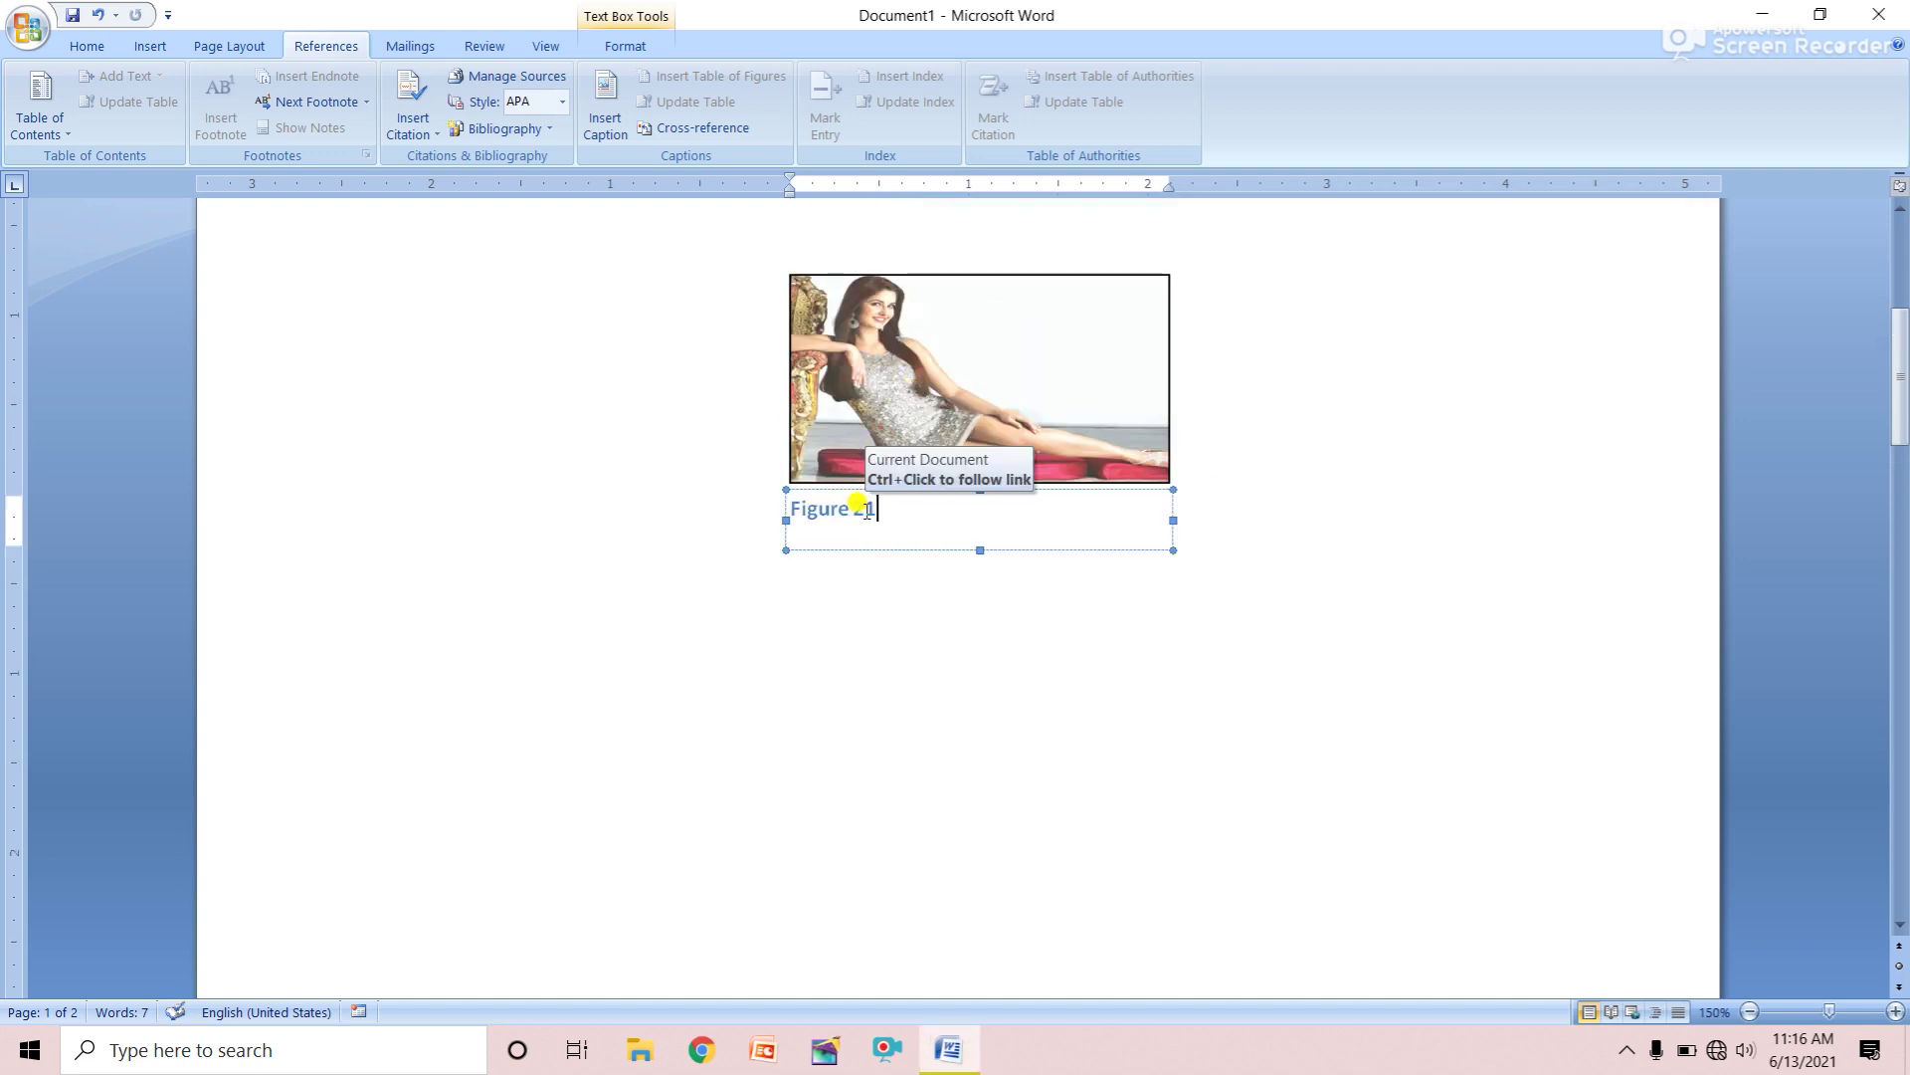
scroll(862, 478, "up", 3)
scroll(860, 447, "up", 3)
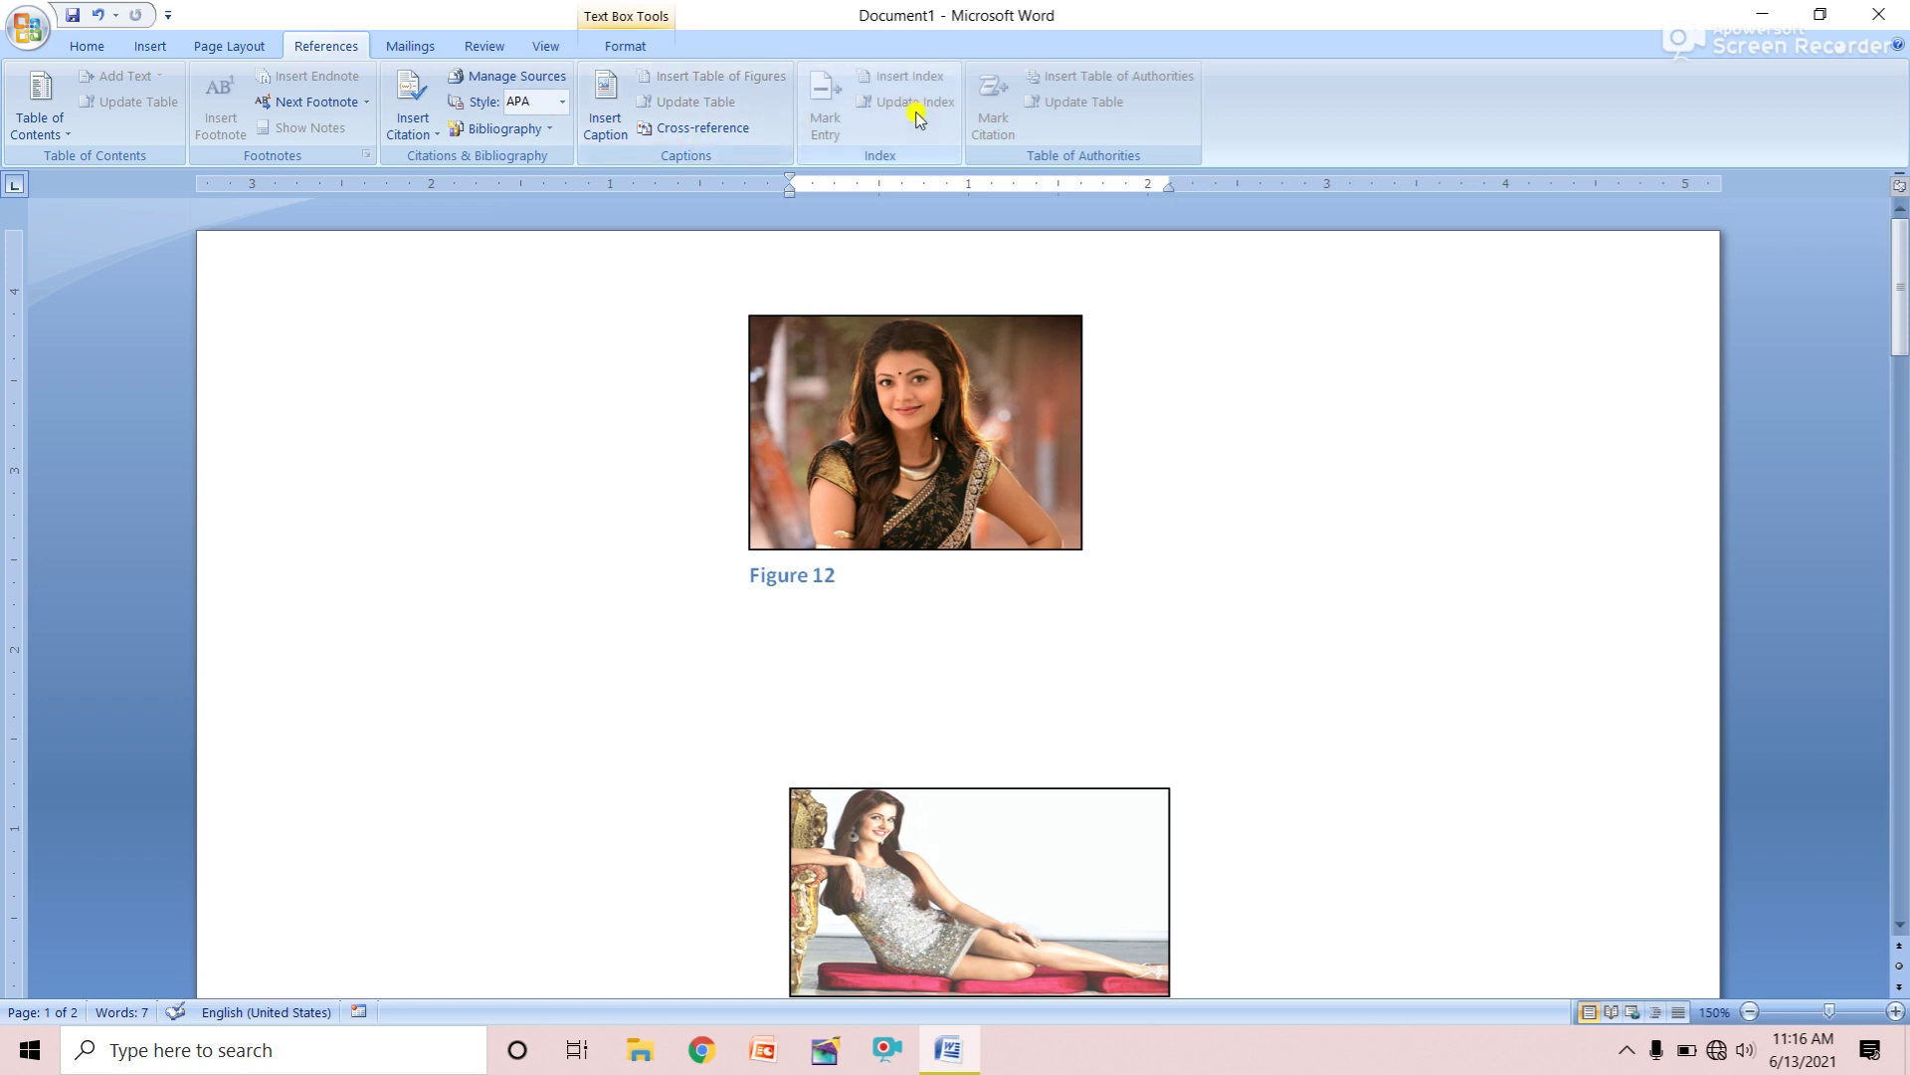
Select all the photos and Figure captions in Document1 and delete them
left_click(1232, 366)
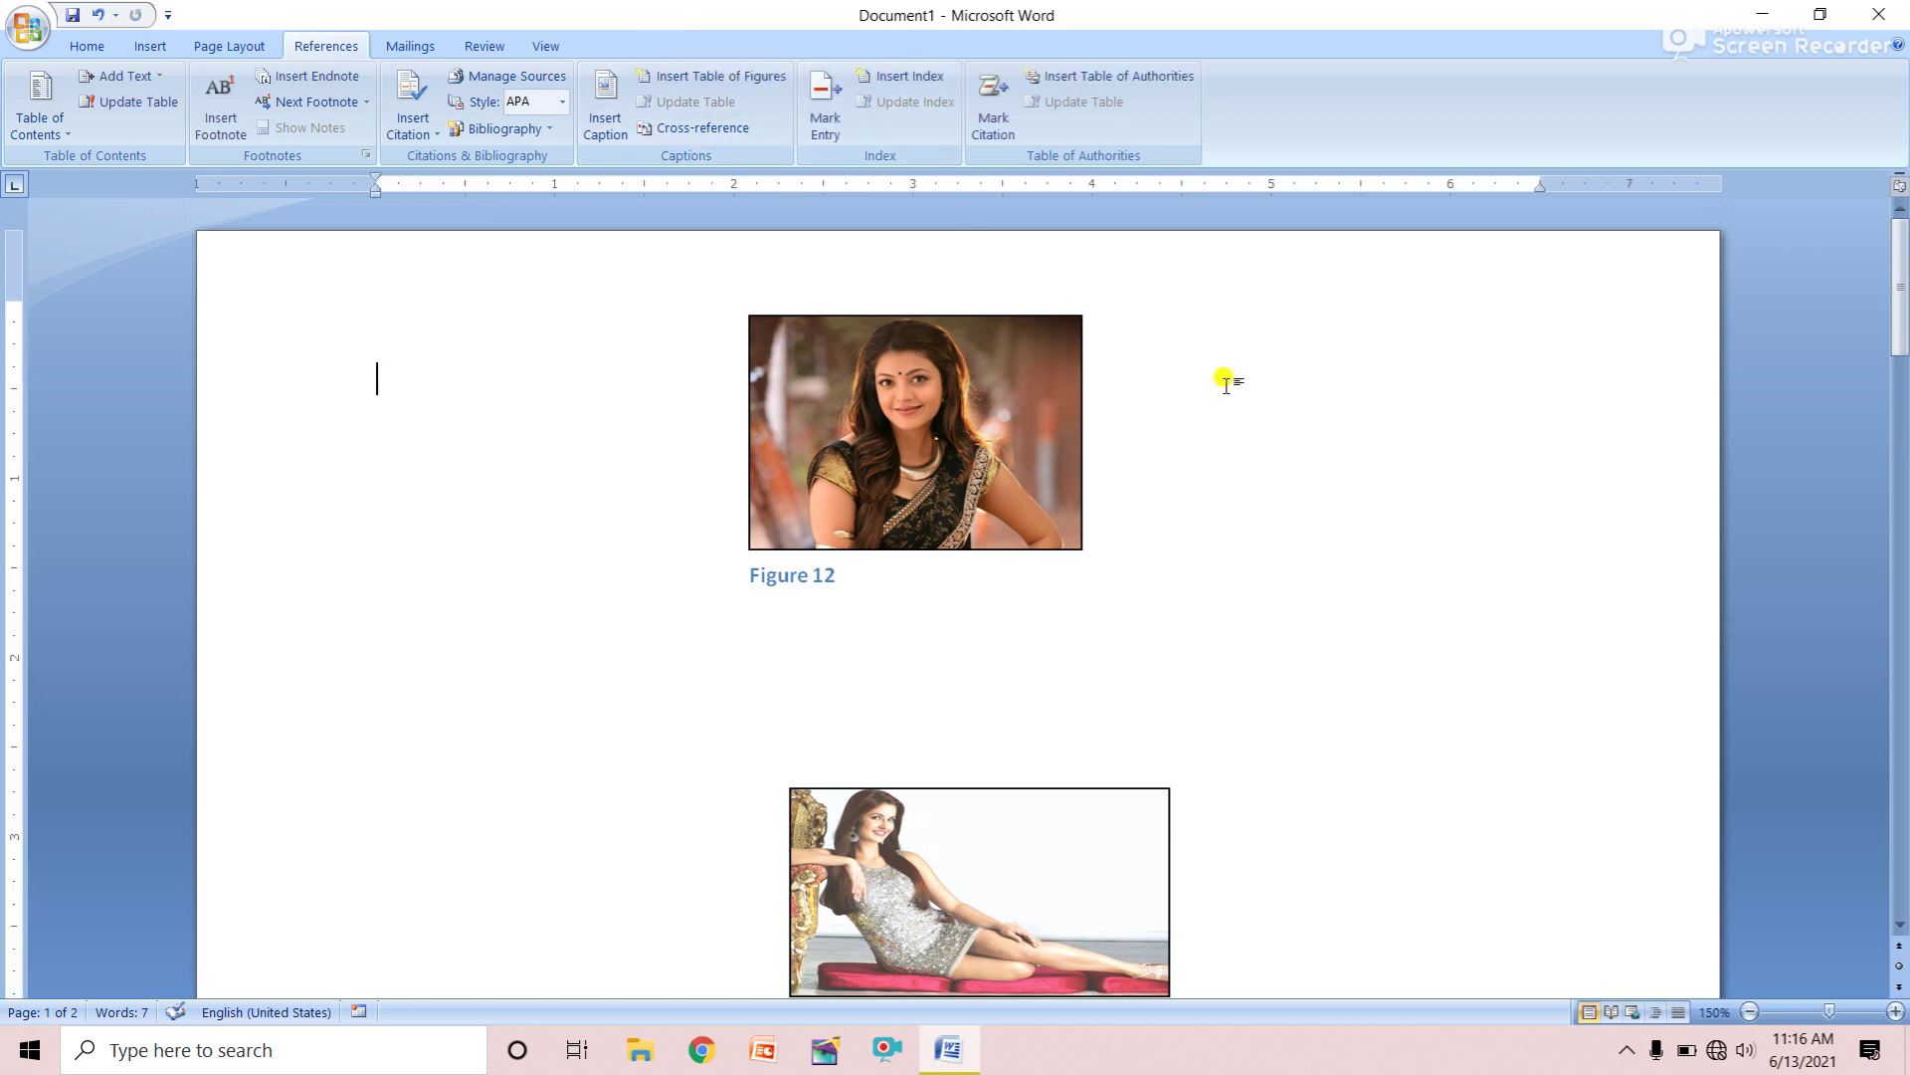
key("ctrl+a")
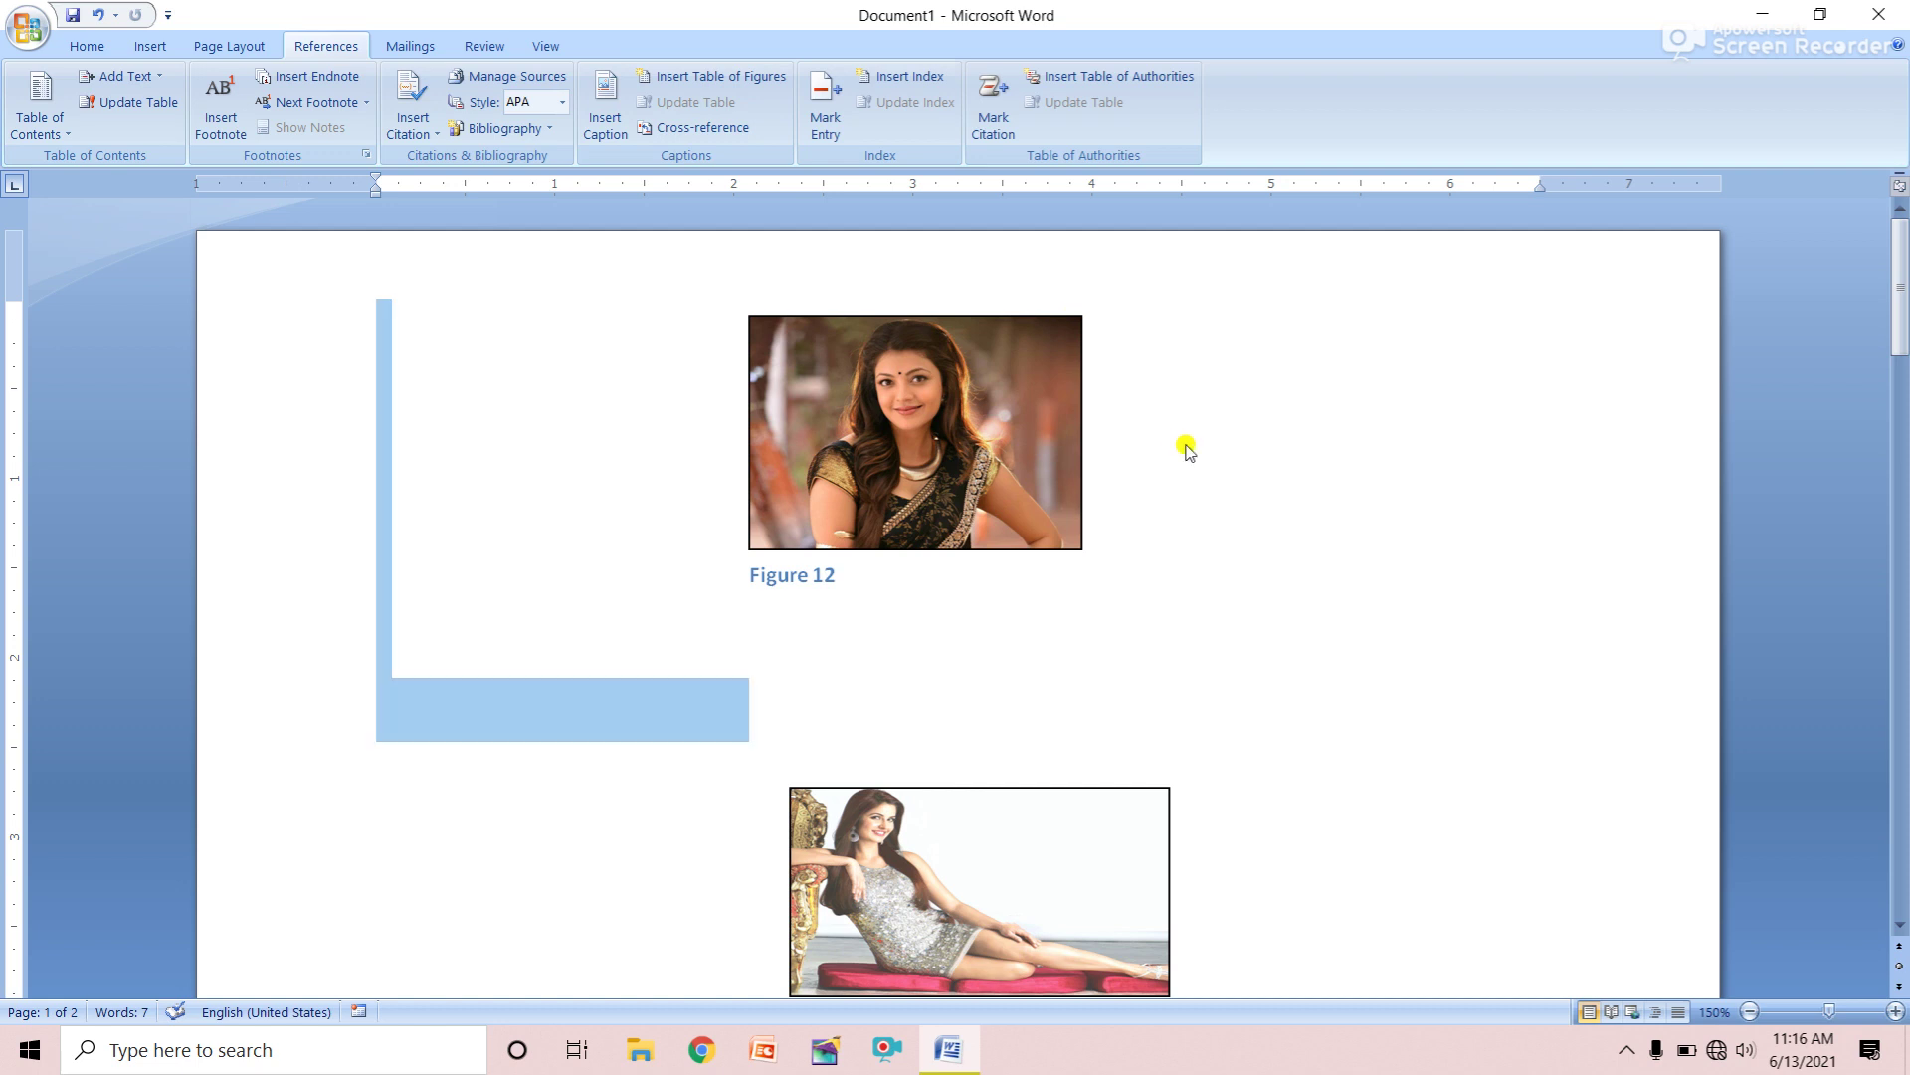
key("Delete")
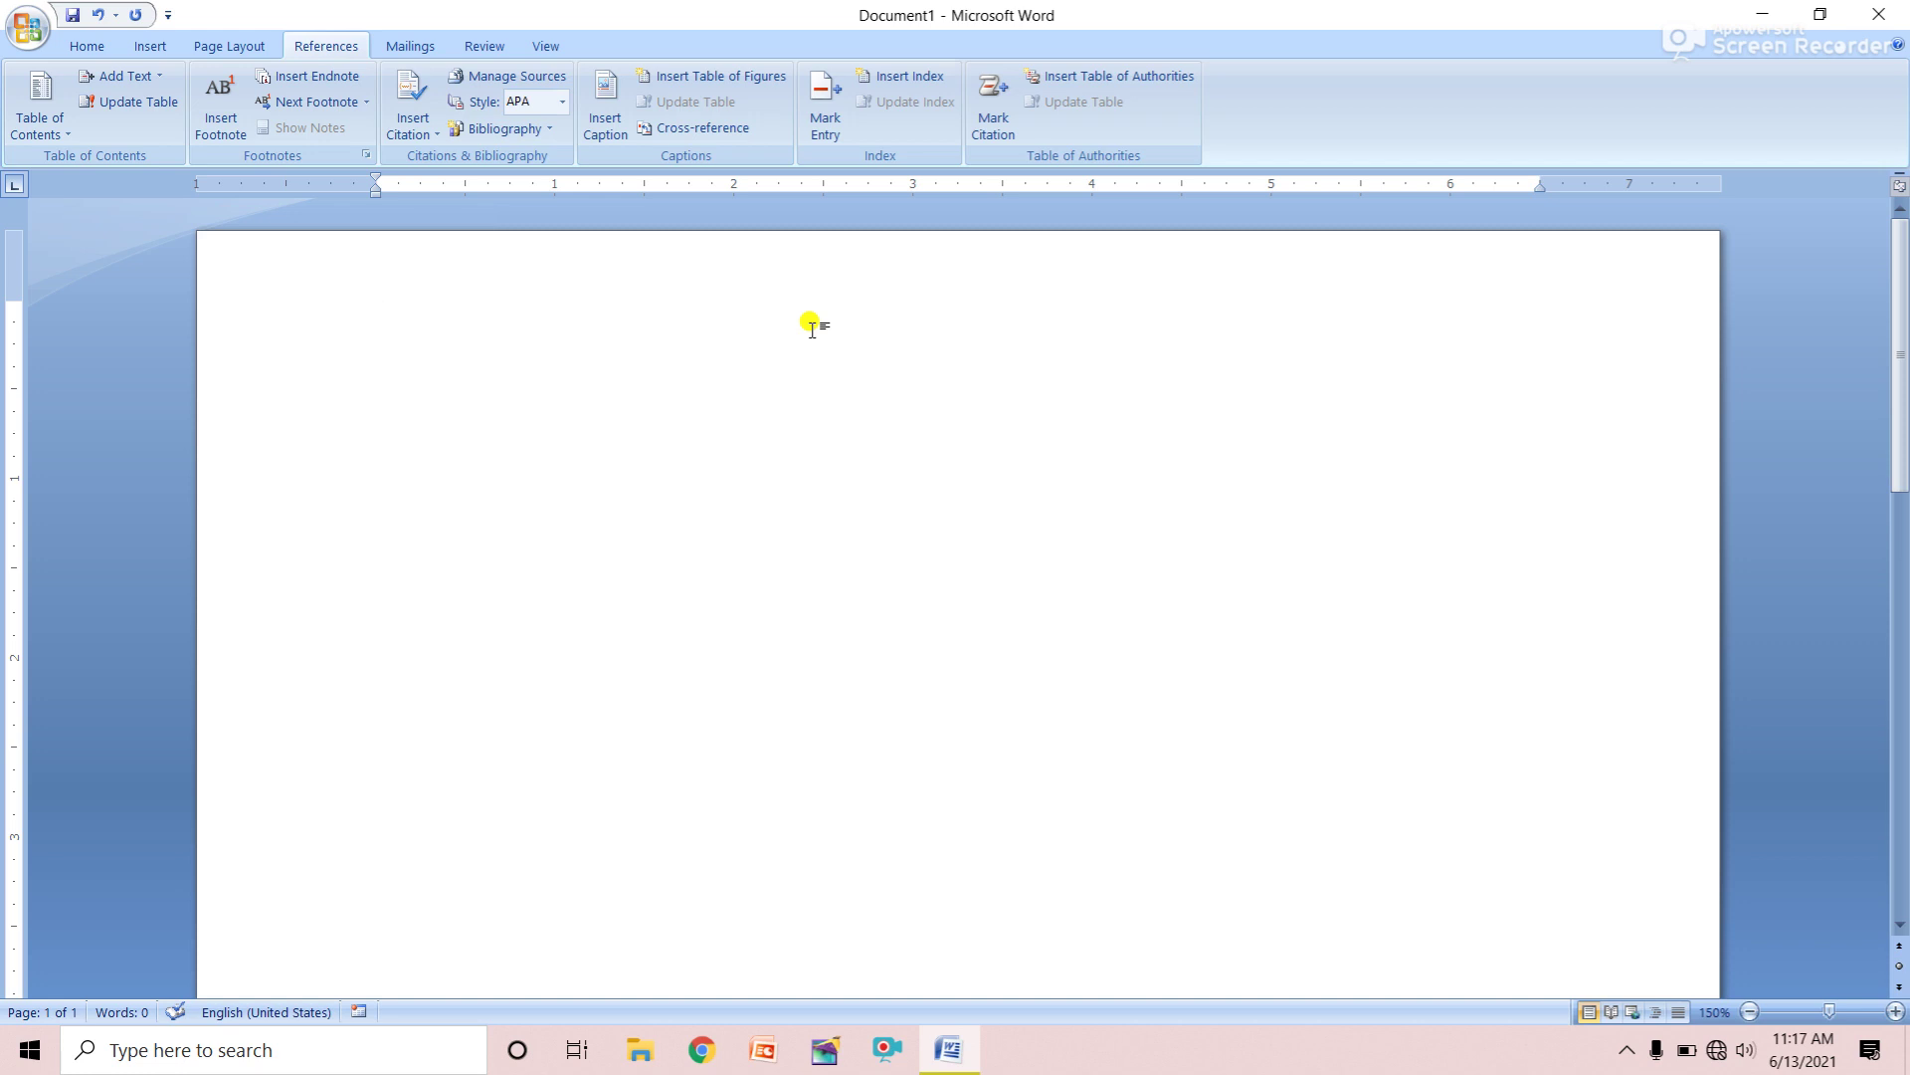
Enter =RAND() at the top of the blank document to generate three sample paragraphs
type("=RAN")
type("D(")
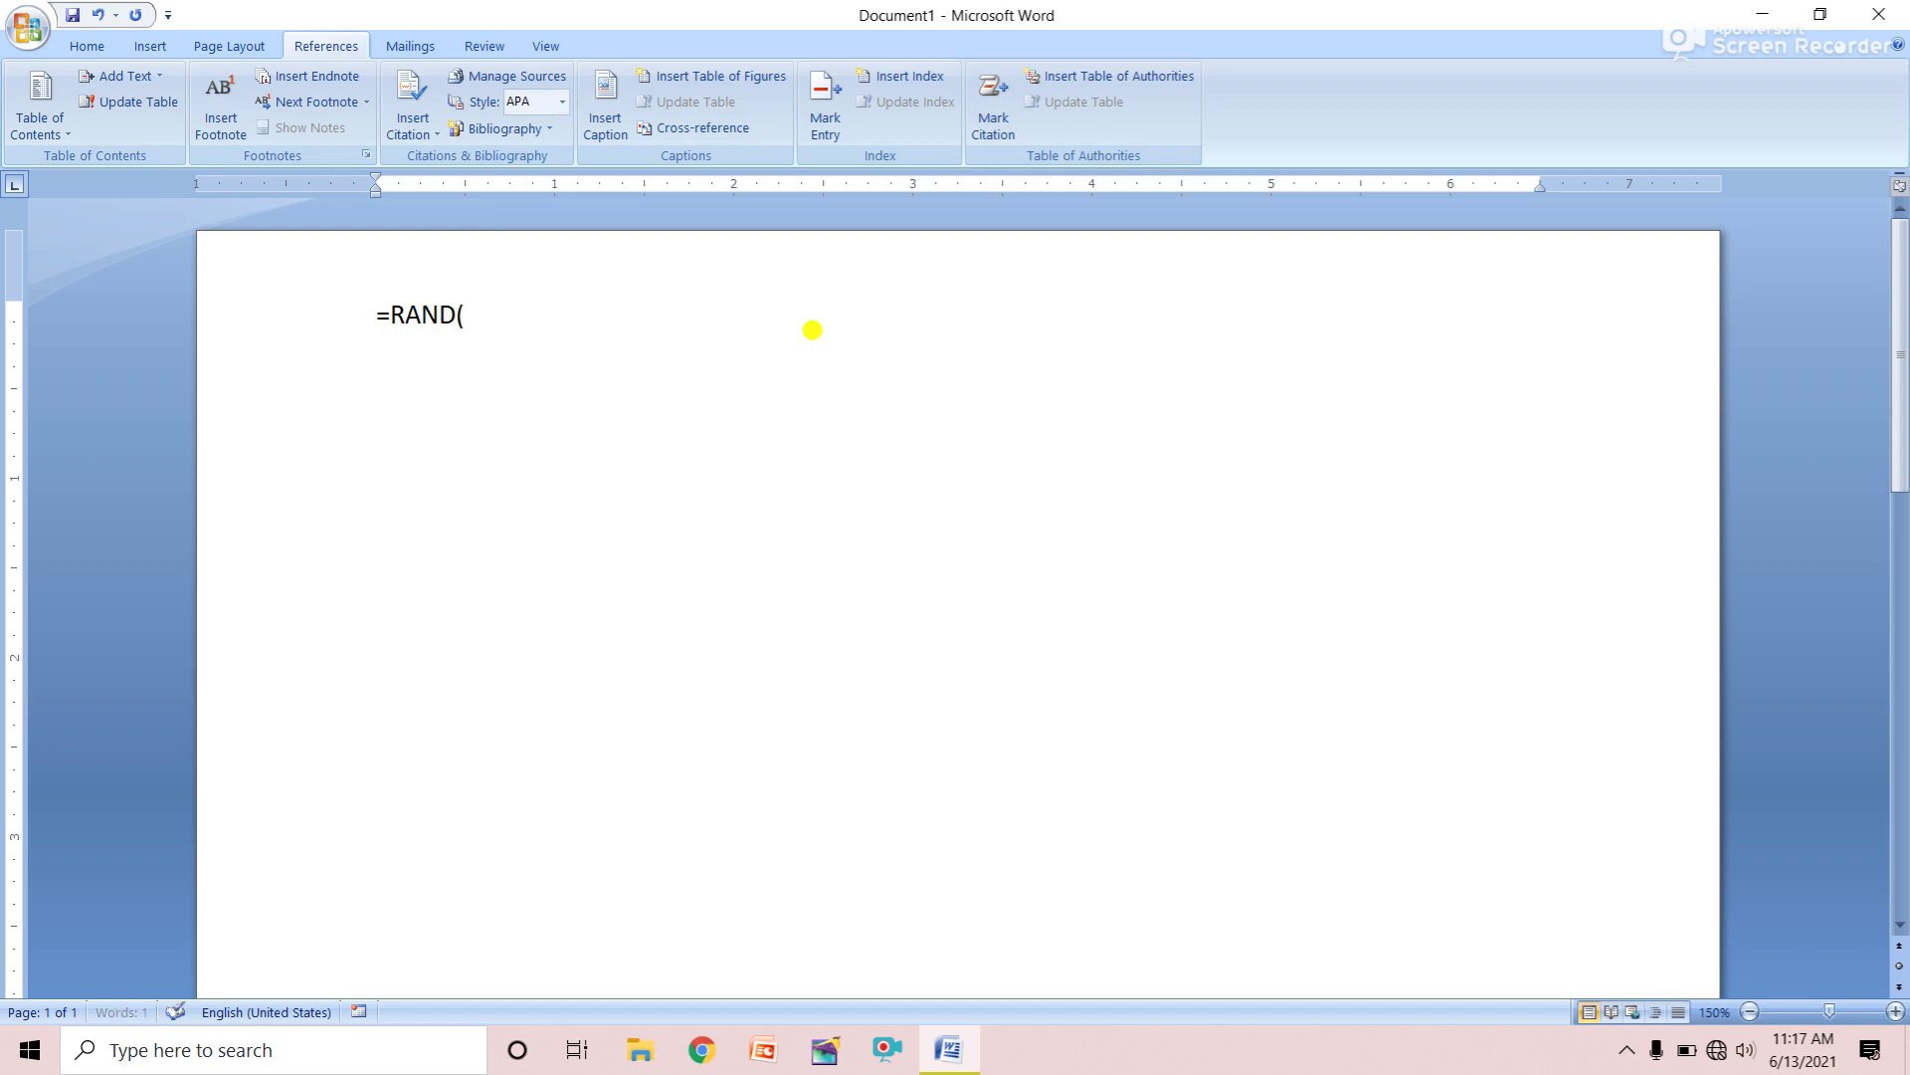
key("Return")
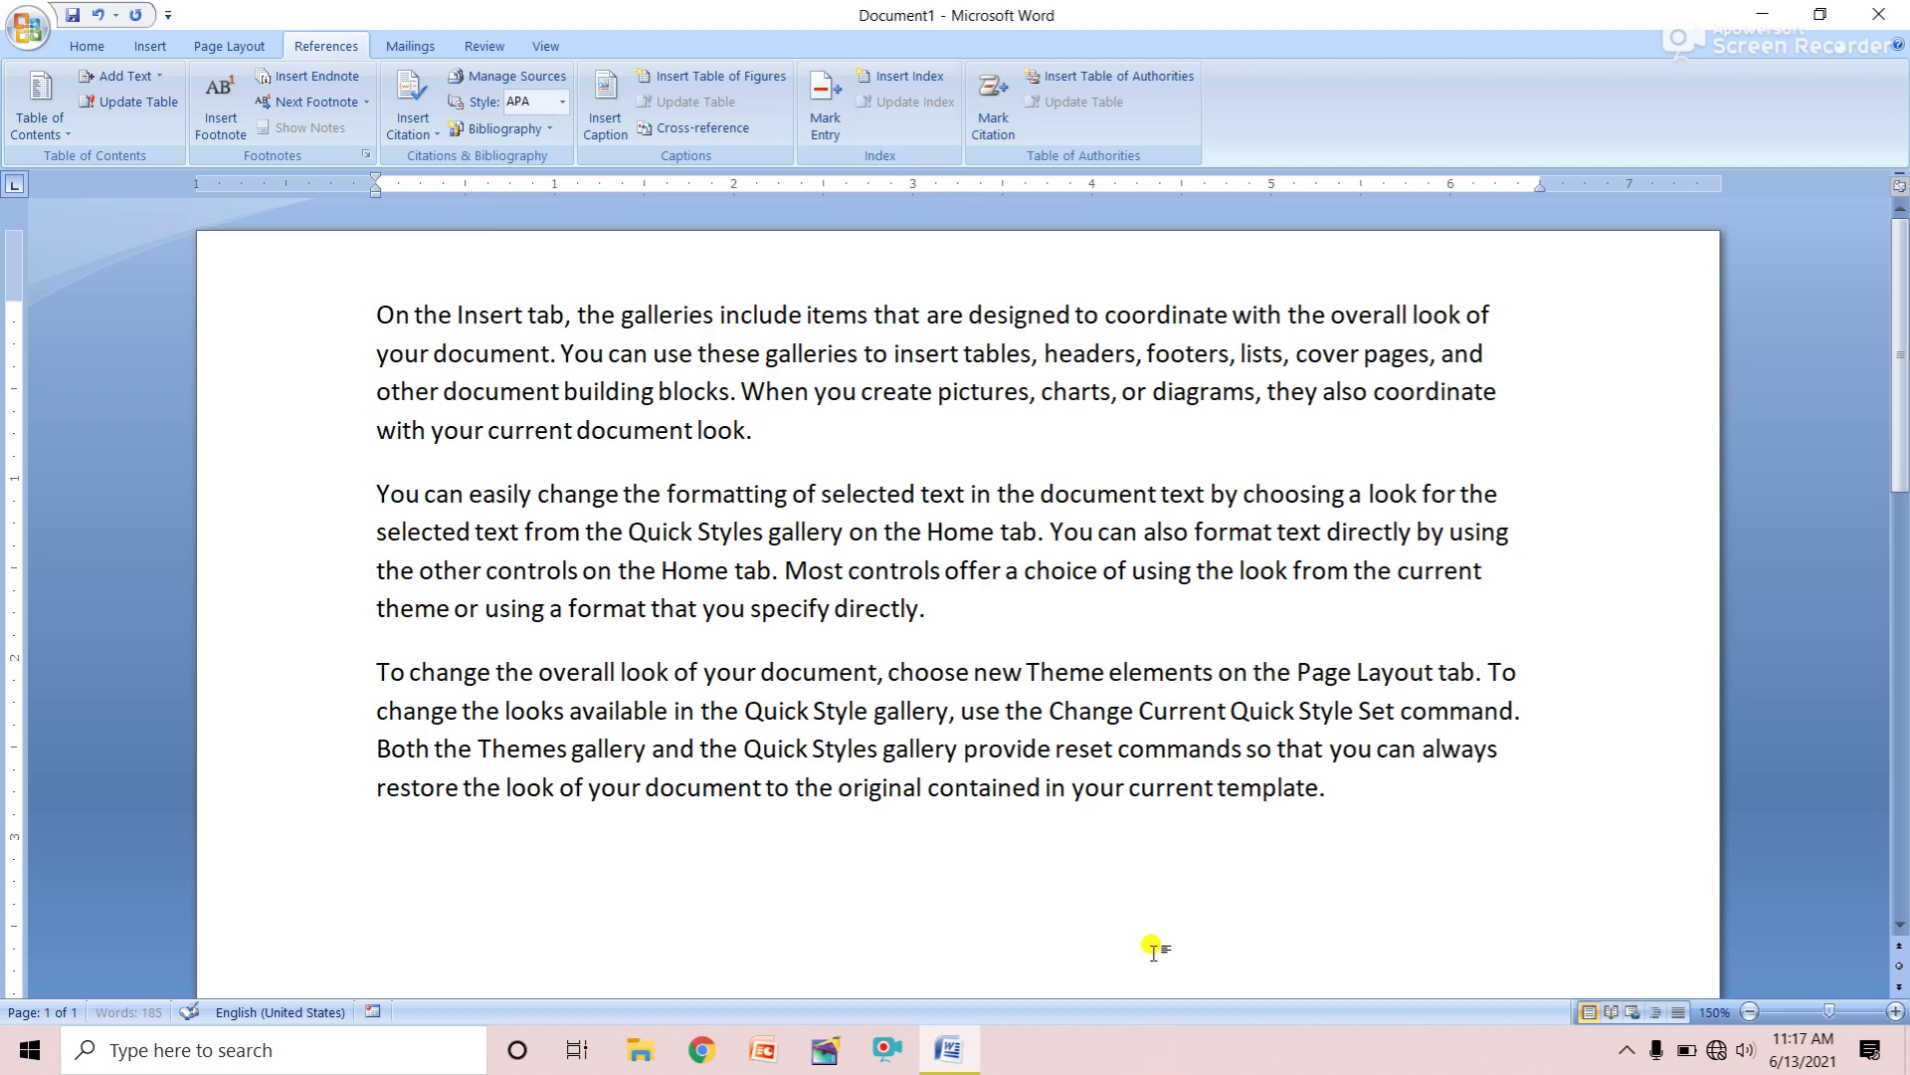
Mark the words 'building' and 'theme' as index entries
double_click(614, 388)
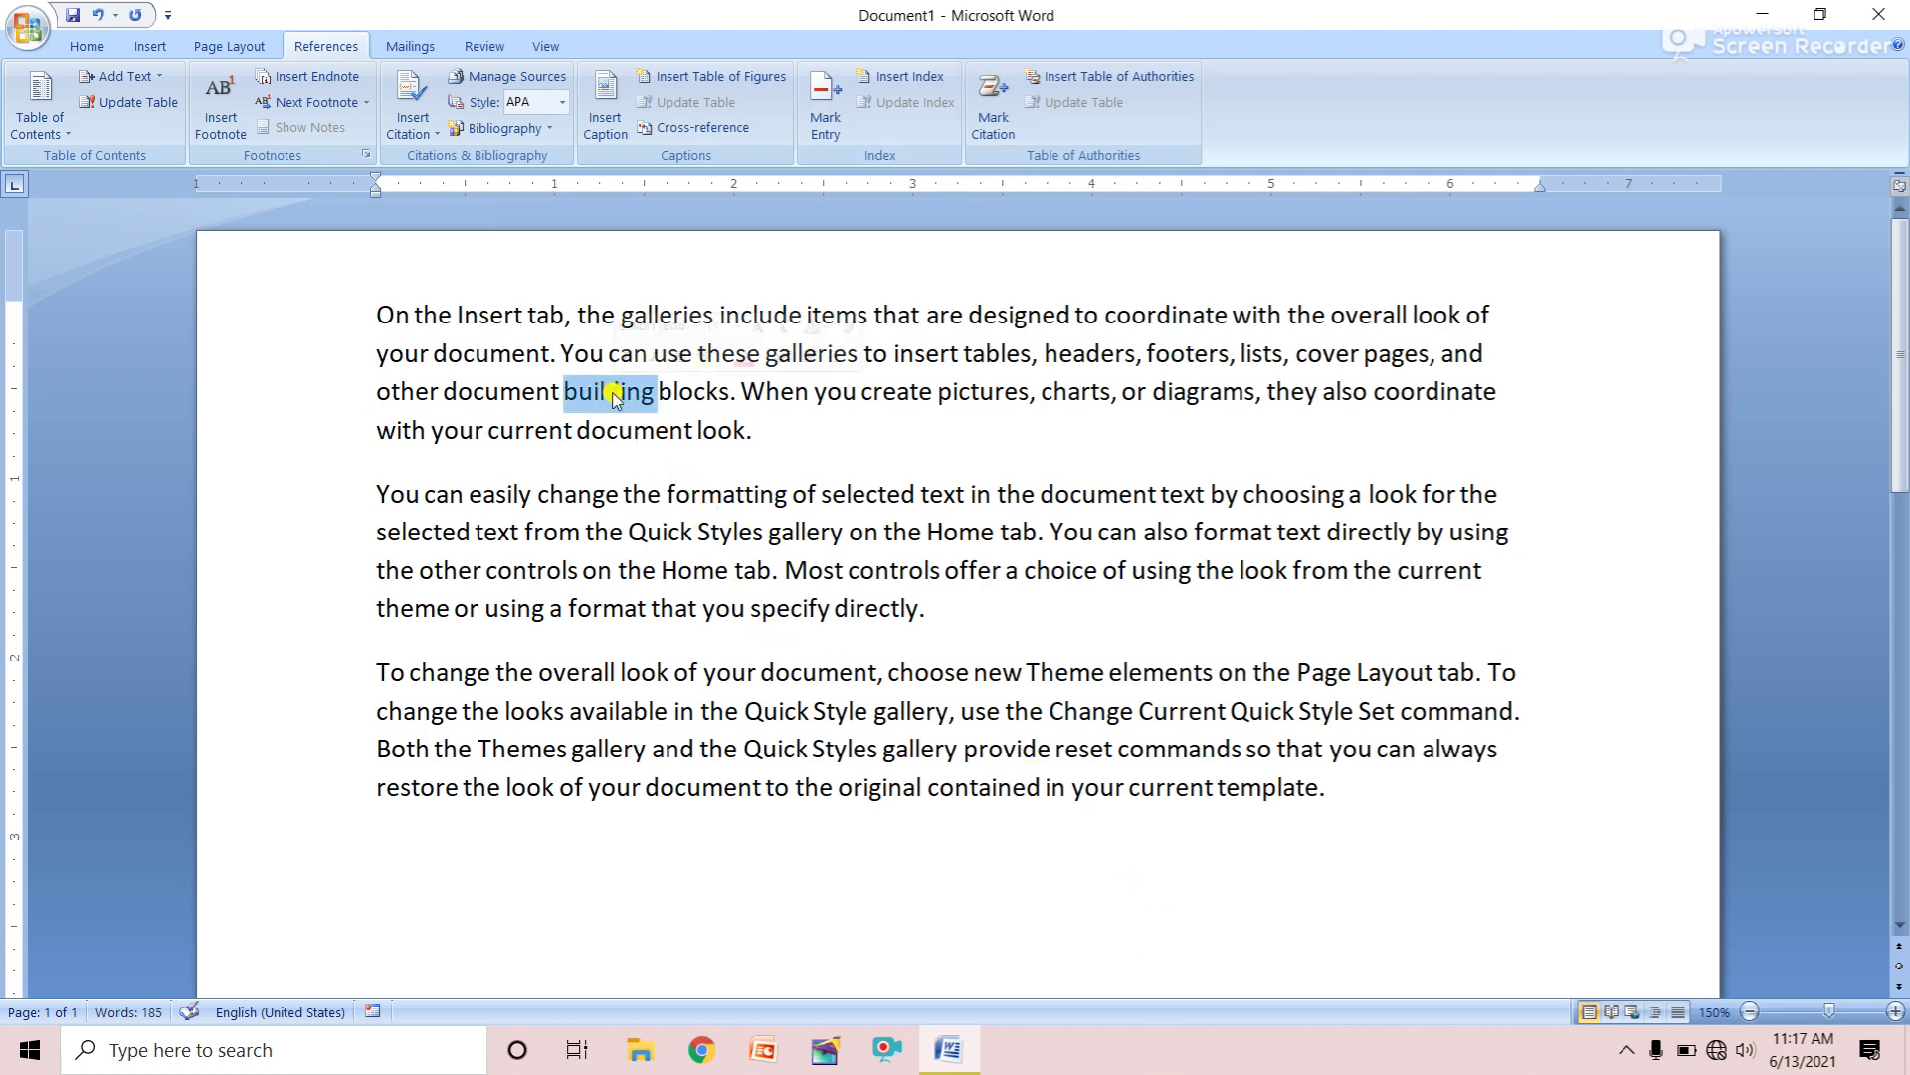
left_click(841, 140)
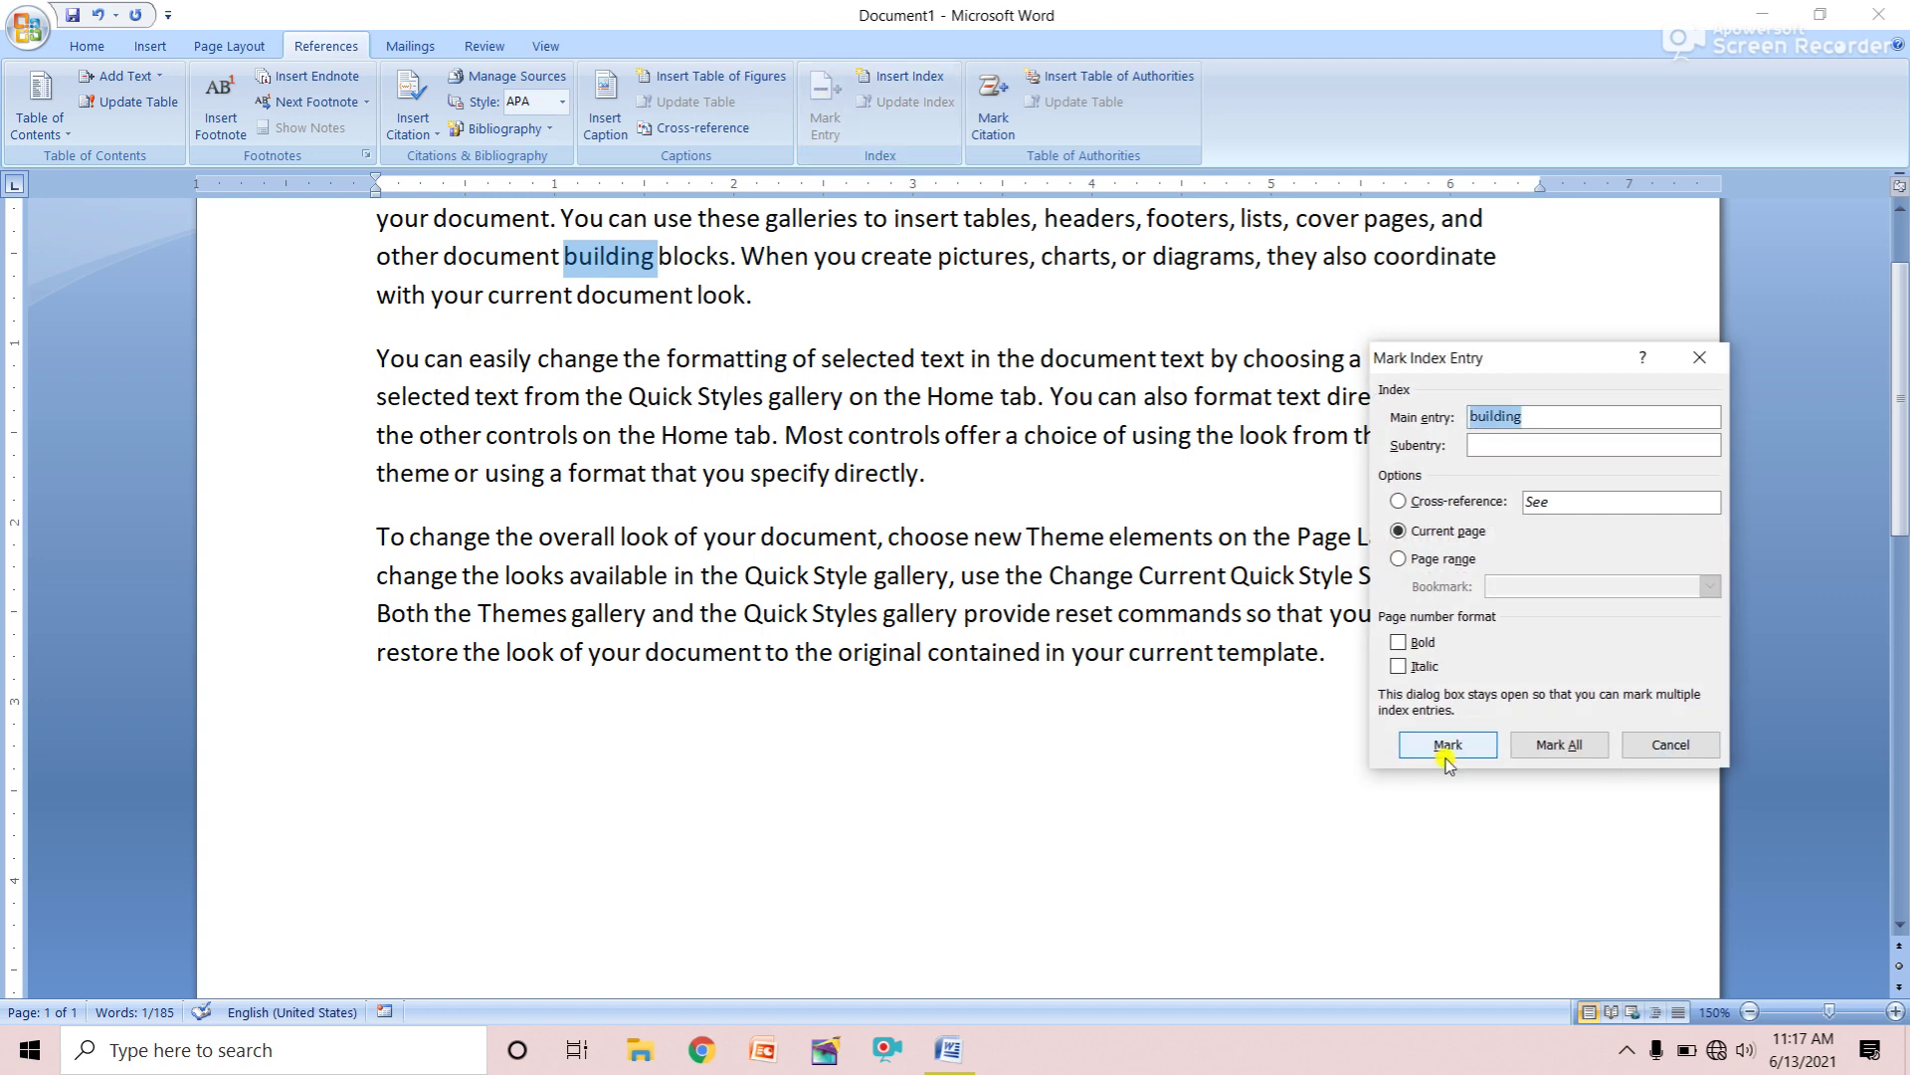
left_click(1447, 746)
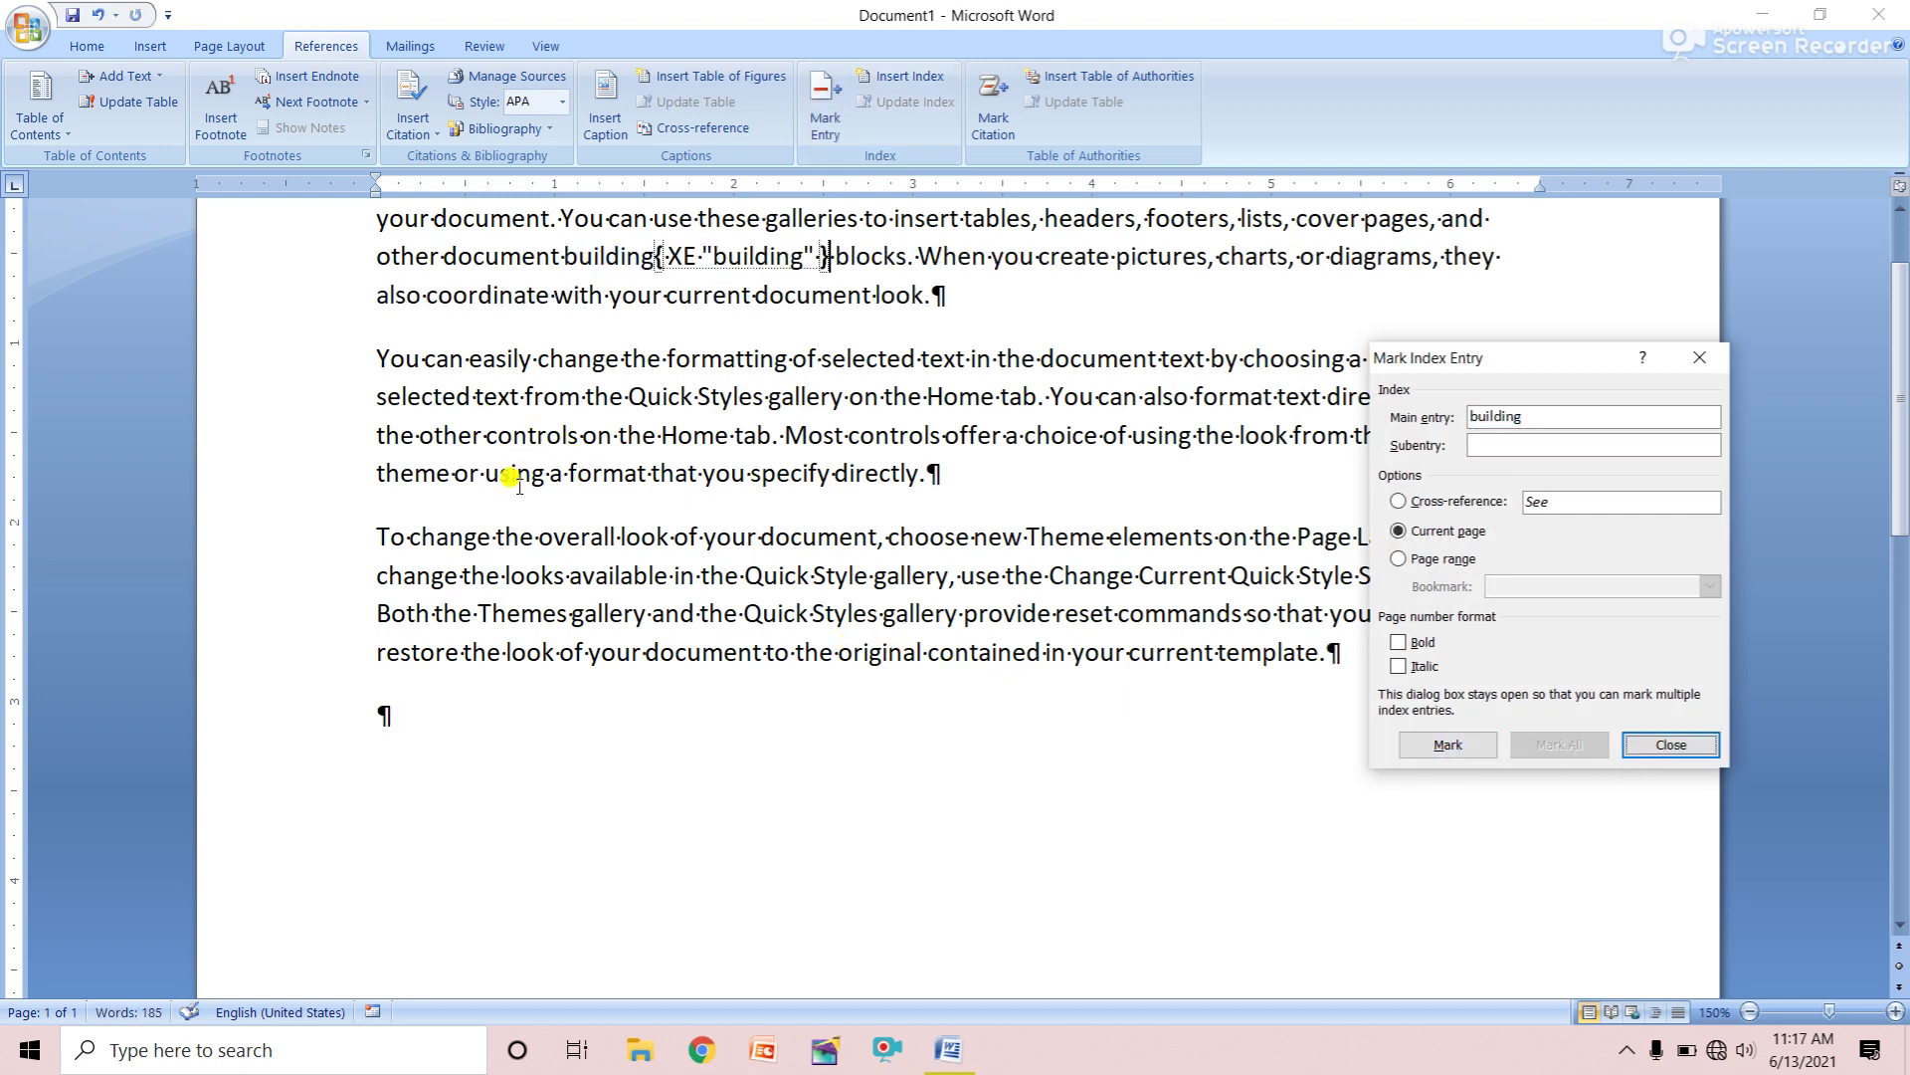
double_click(406, 477)
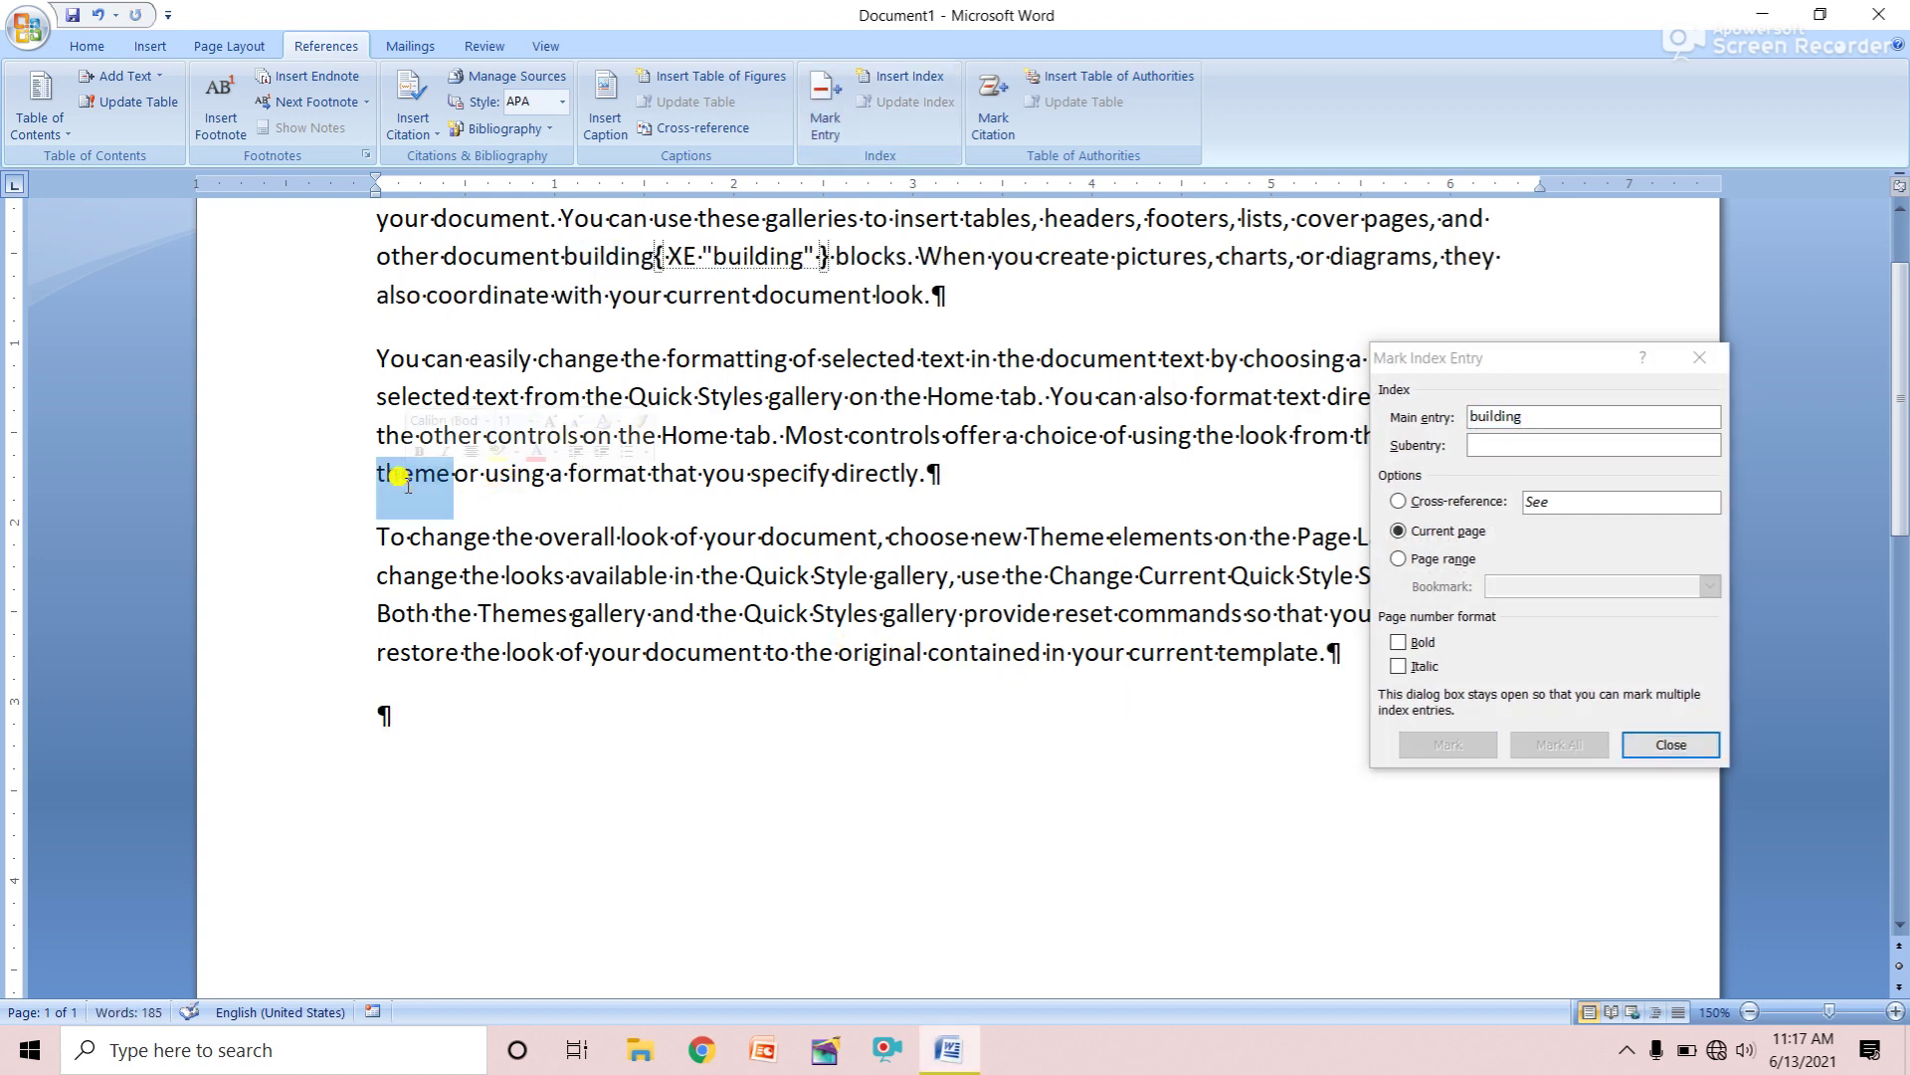
left_click(1514, 544)
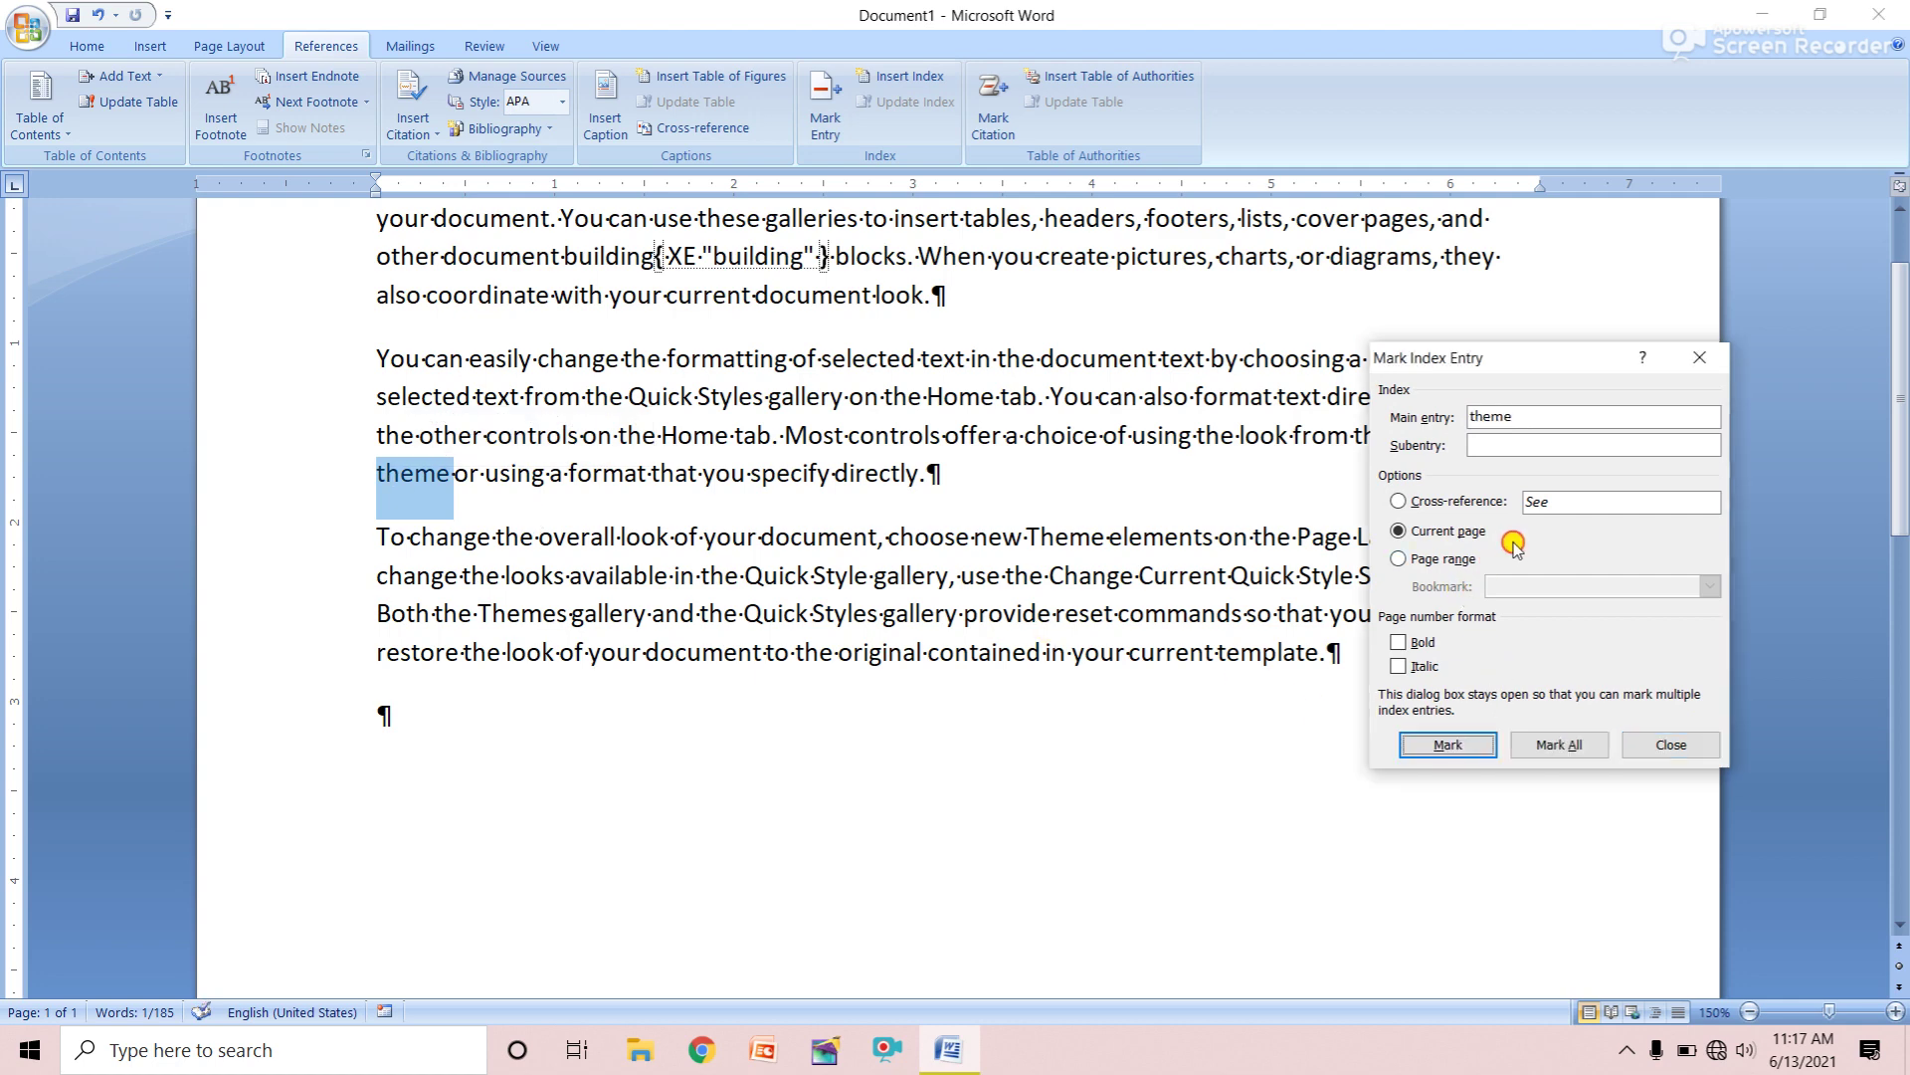
left_click(1477, 745)
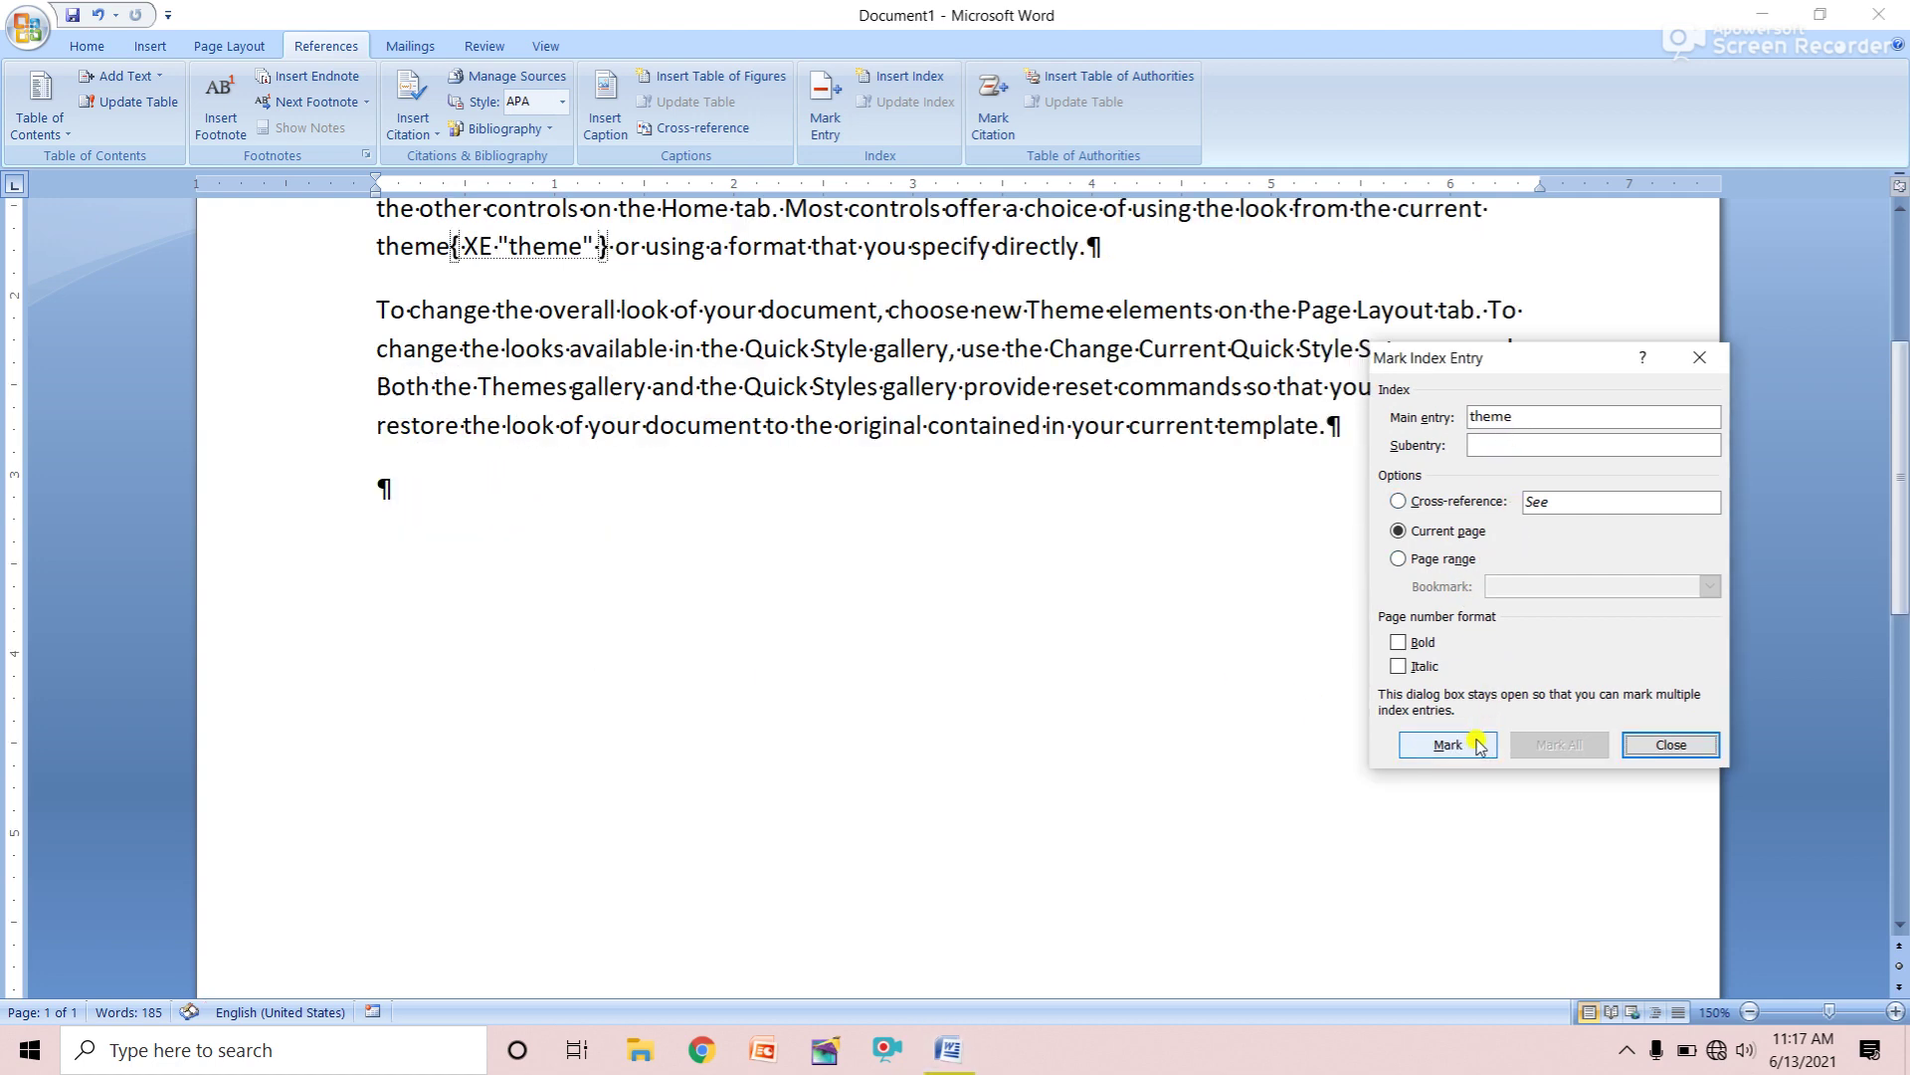
Mark 'Styles' as an index entry and close the Mark Index Entry dialog
left_click(836, 384)
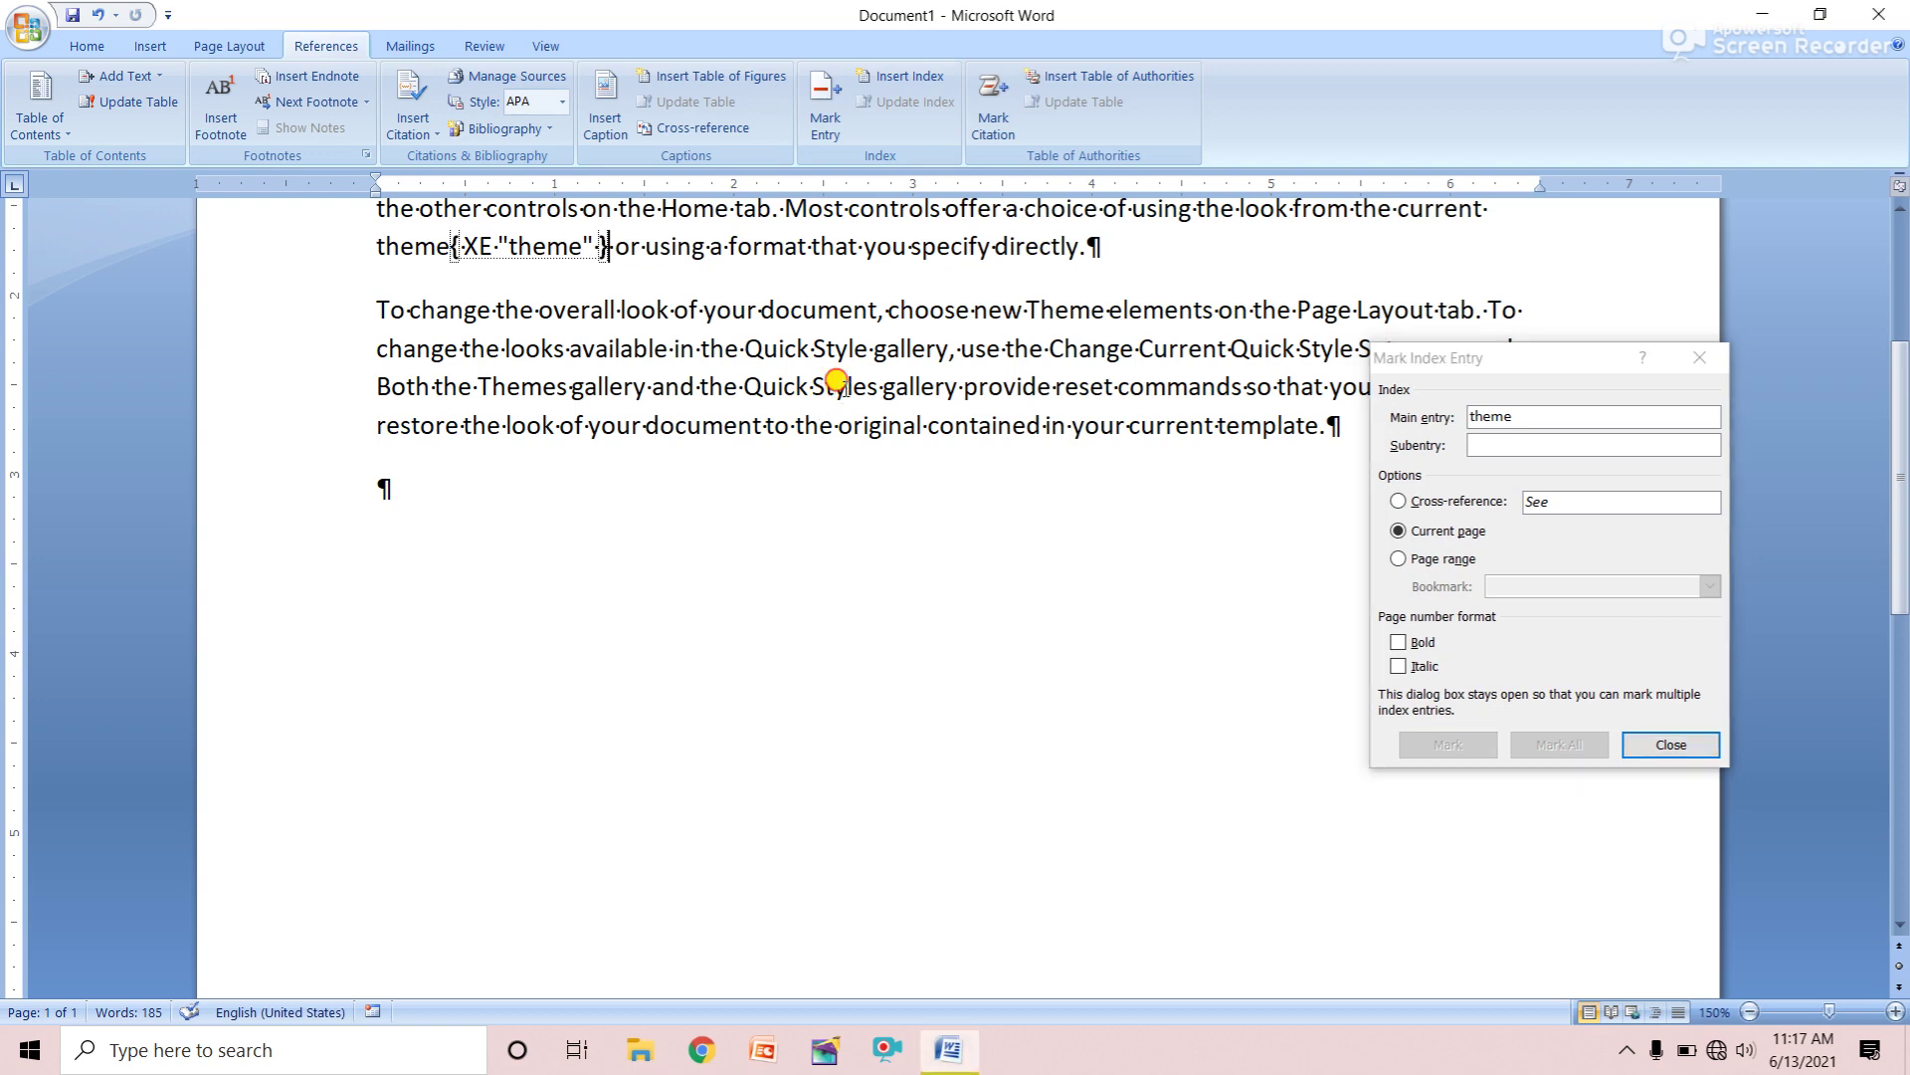
double_click(841, 386)
left_click(1530, 538)
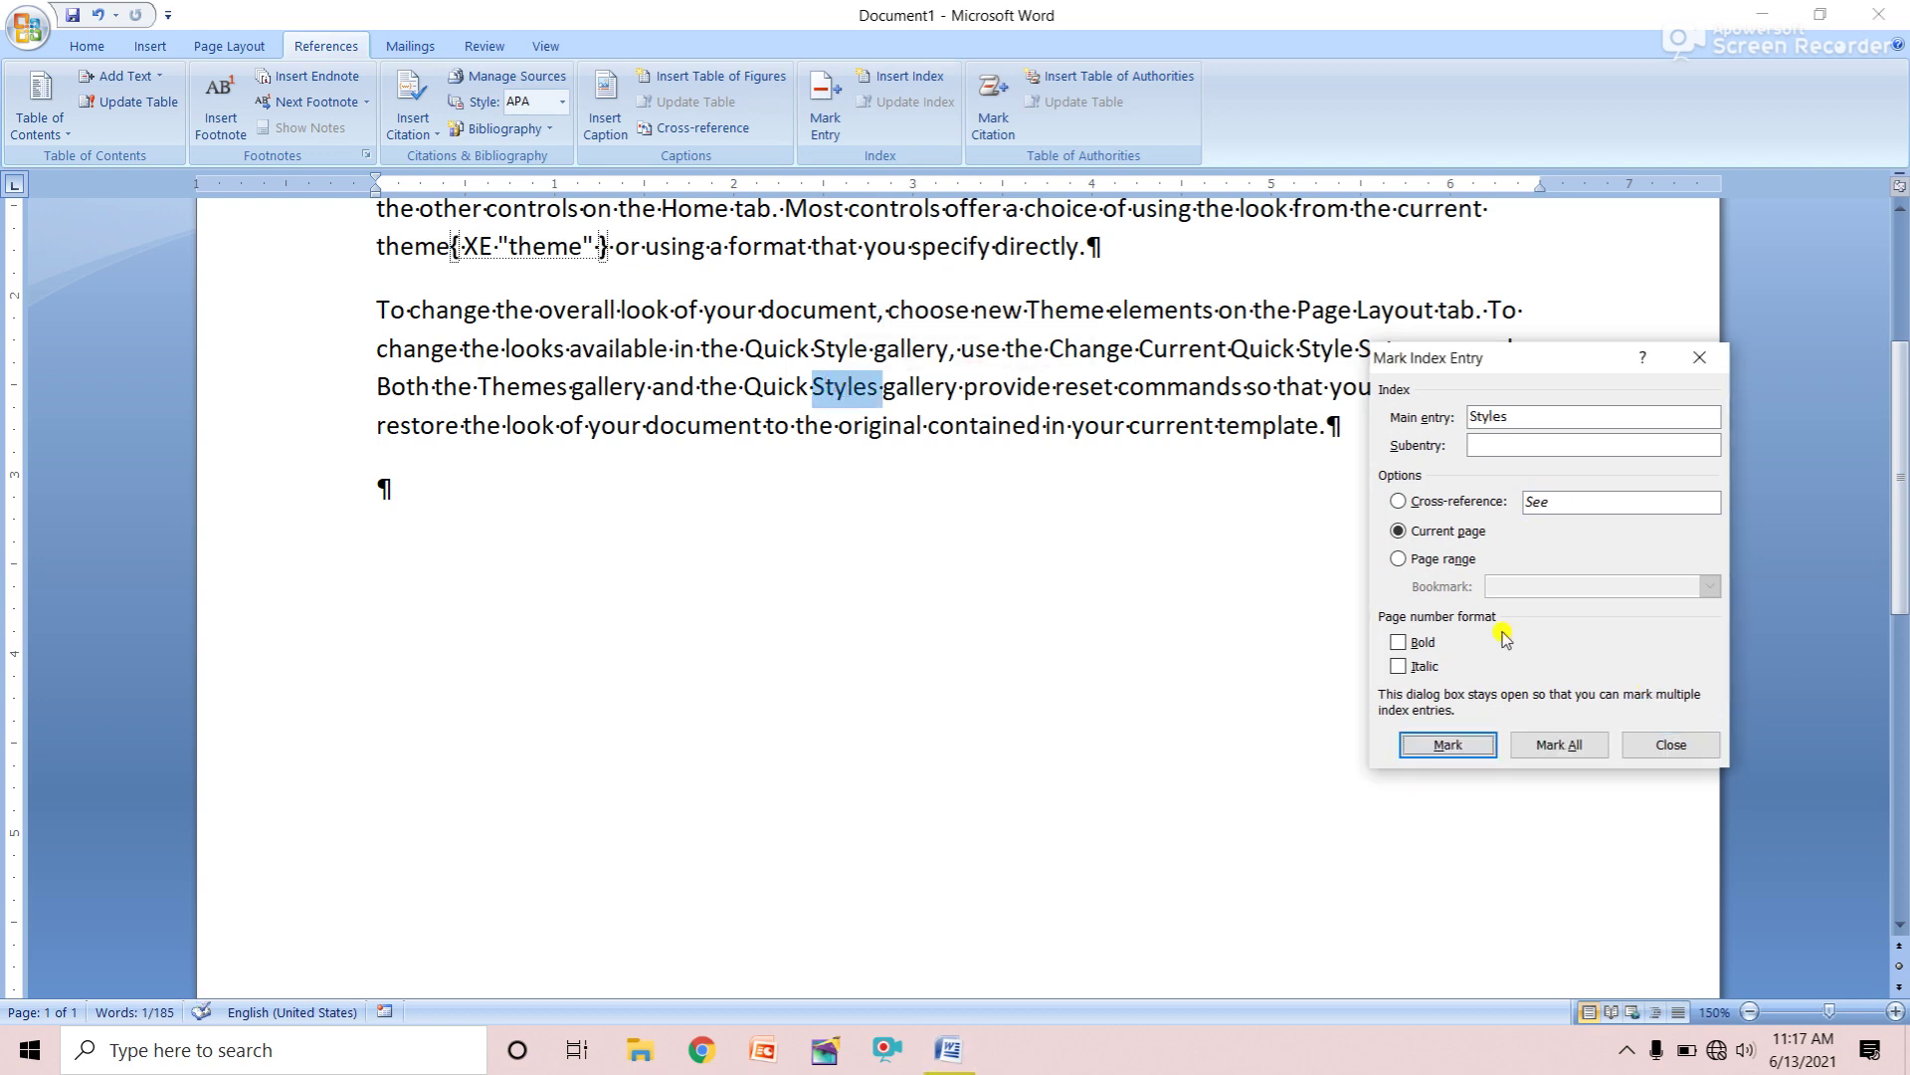
left_click(1448, 744)
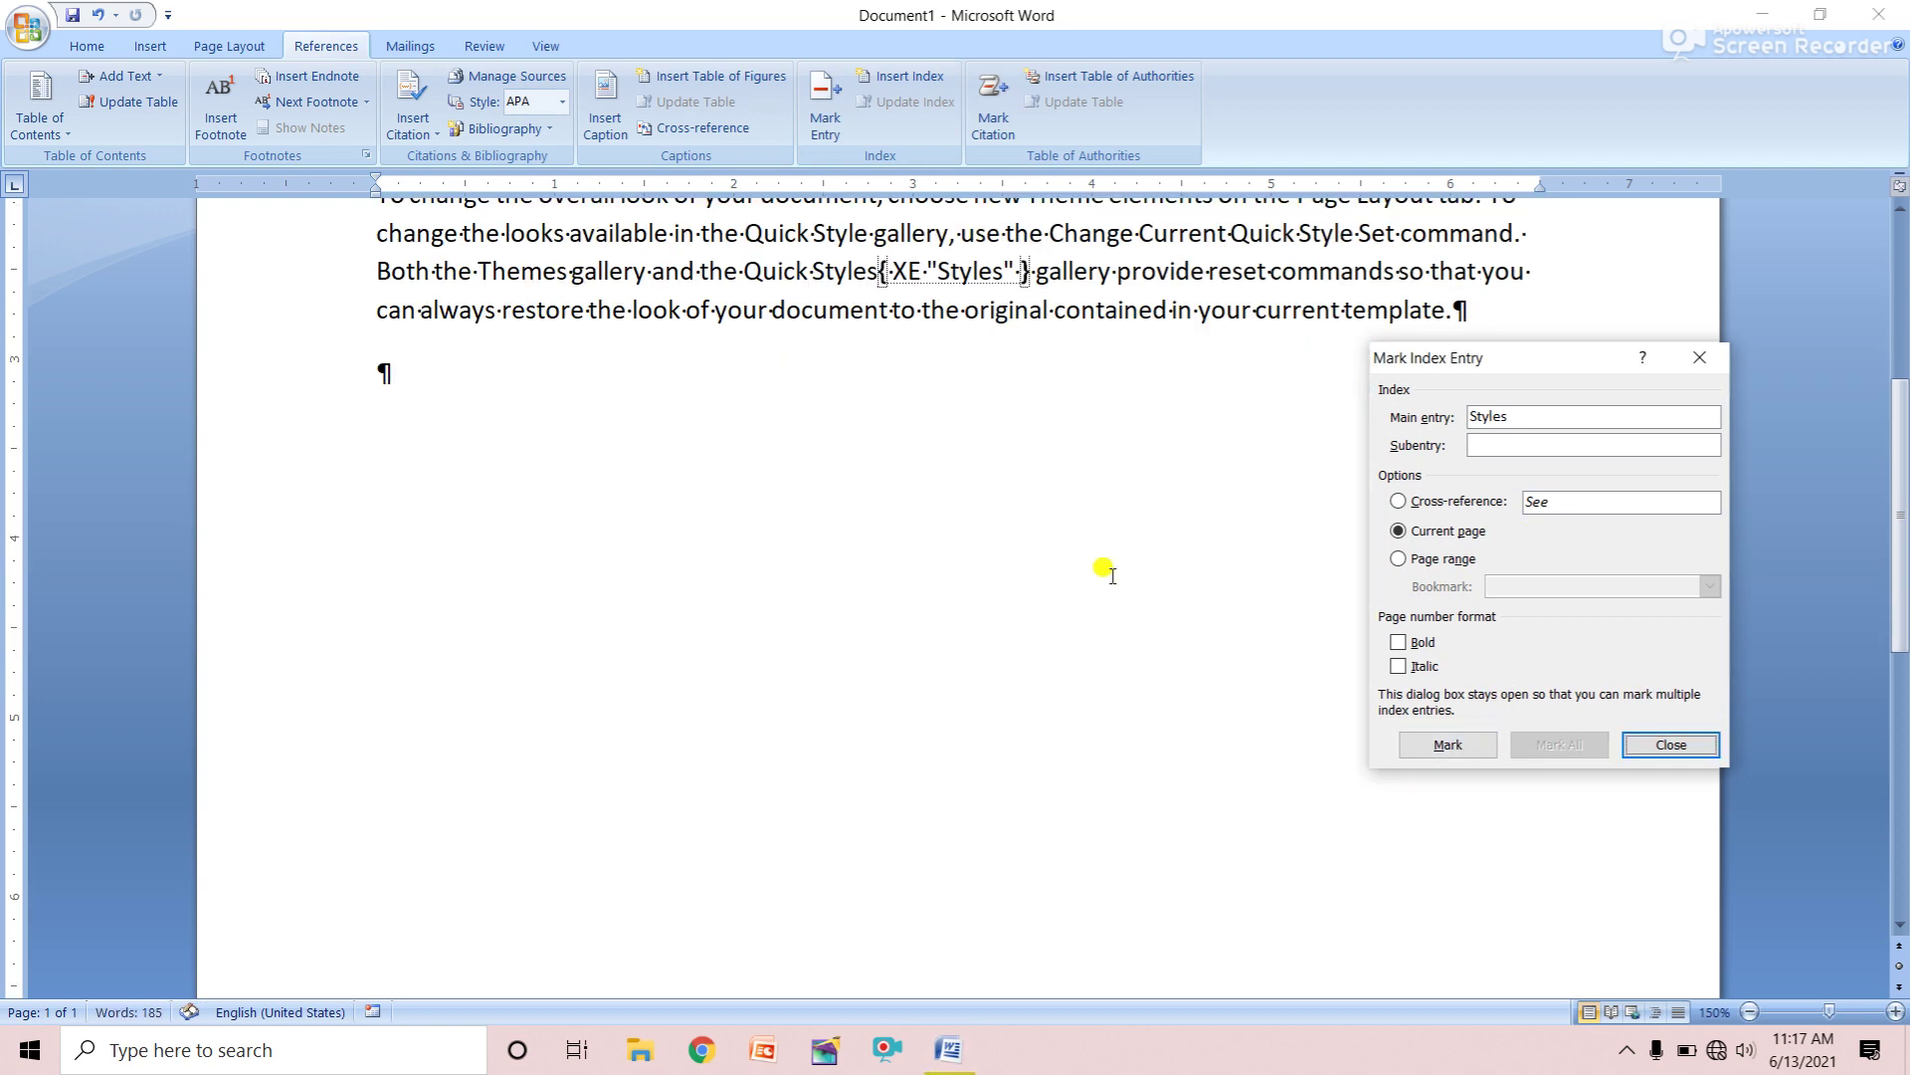
left_click(1671, 744)
scroll(895, 457, "up", 2)
scroll(896, 438, "up", 2)
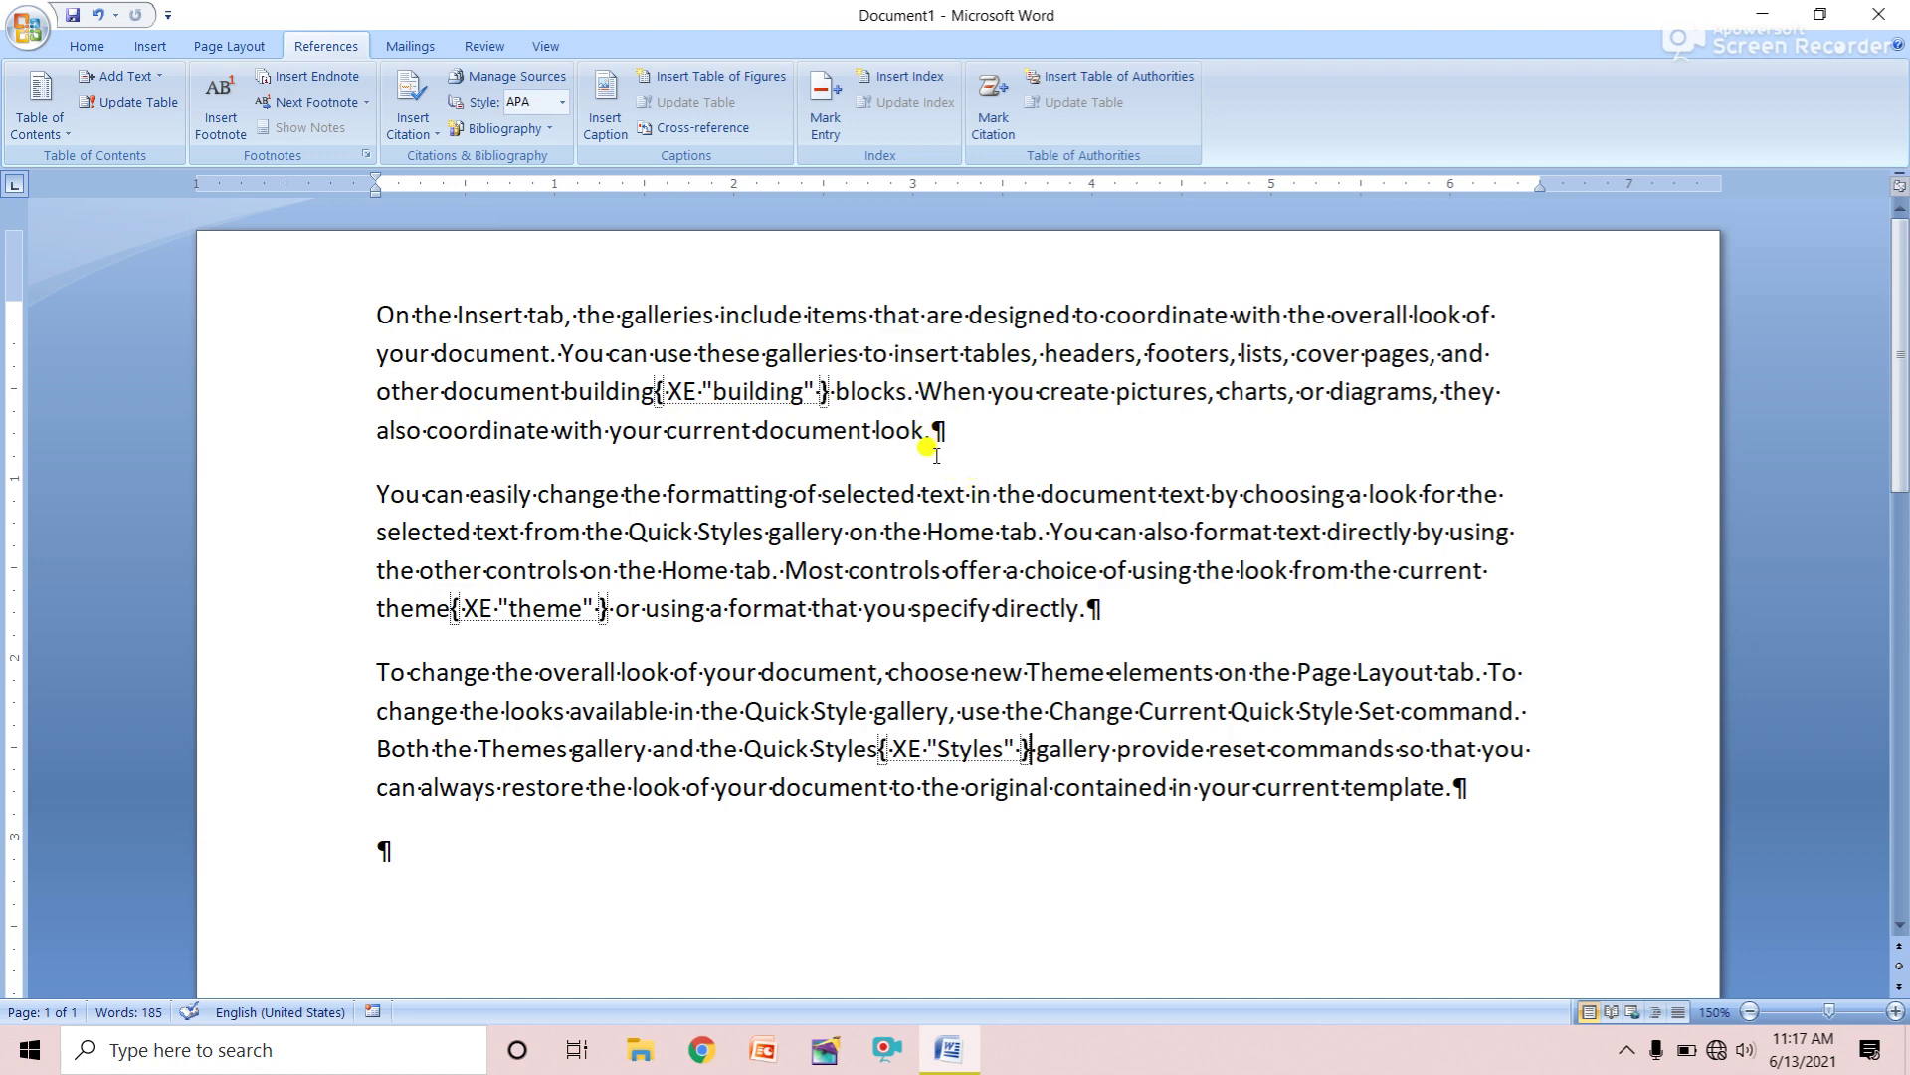
Turn off Show/Hide ¶ and add an empty paragraph after 'template.' at the text's end
left_click(87, 46)
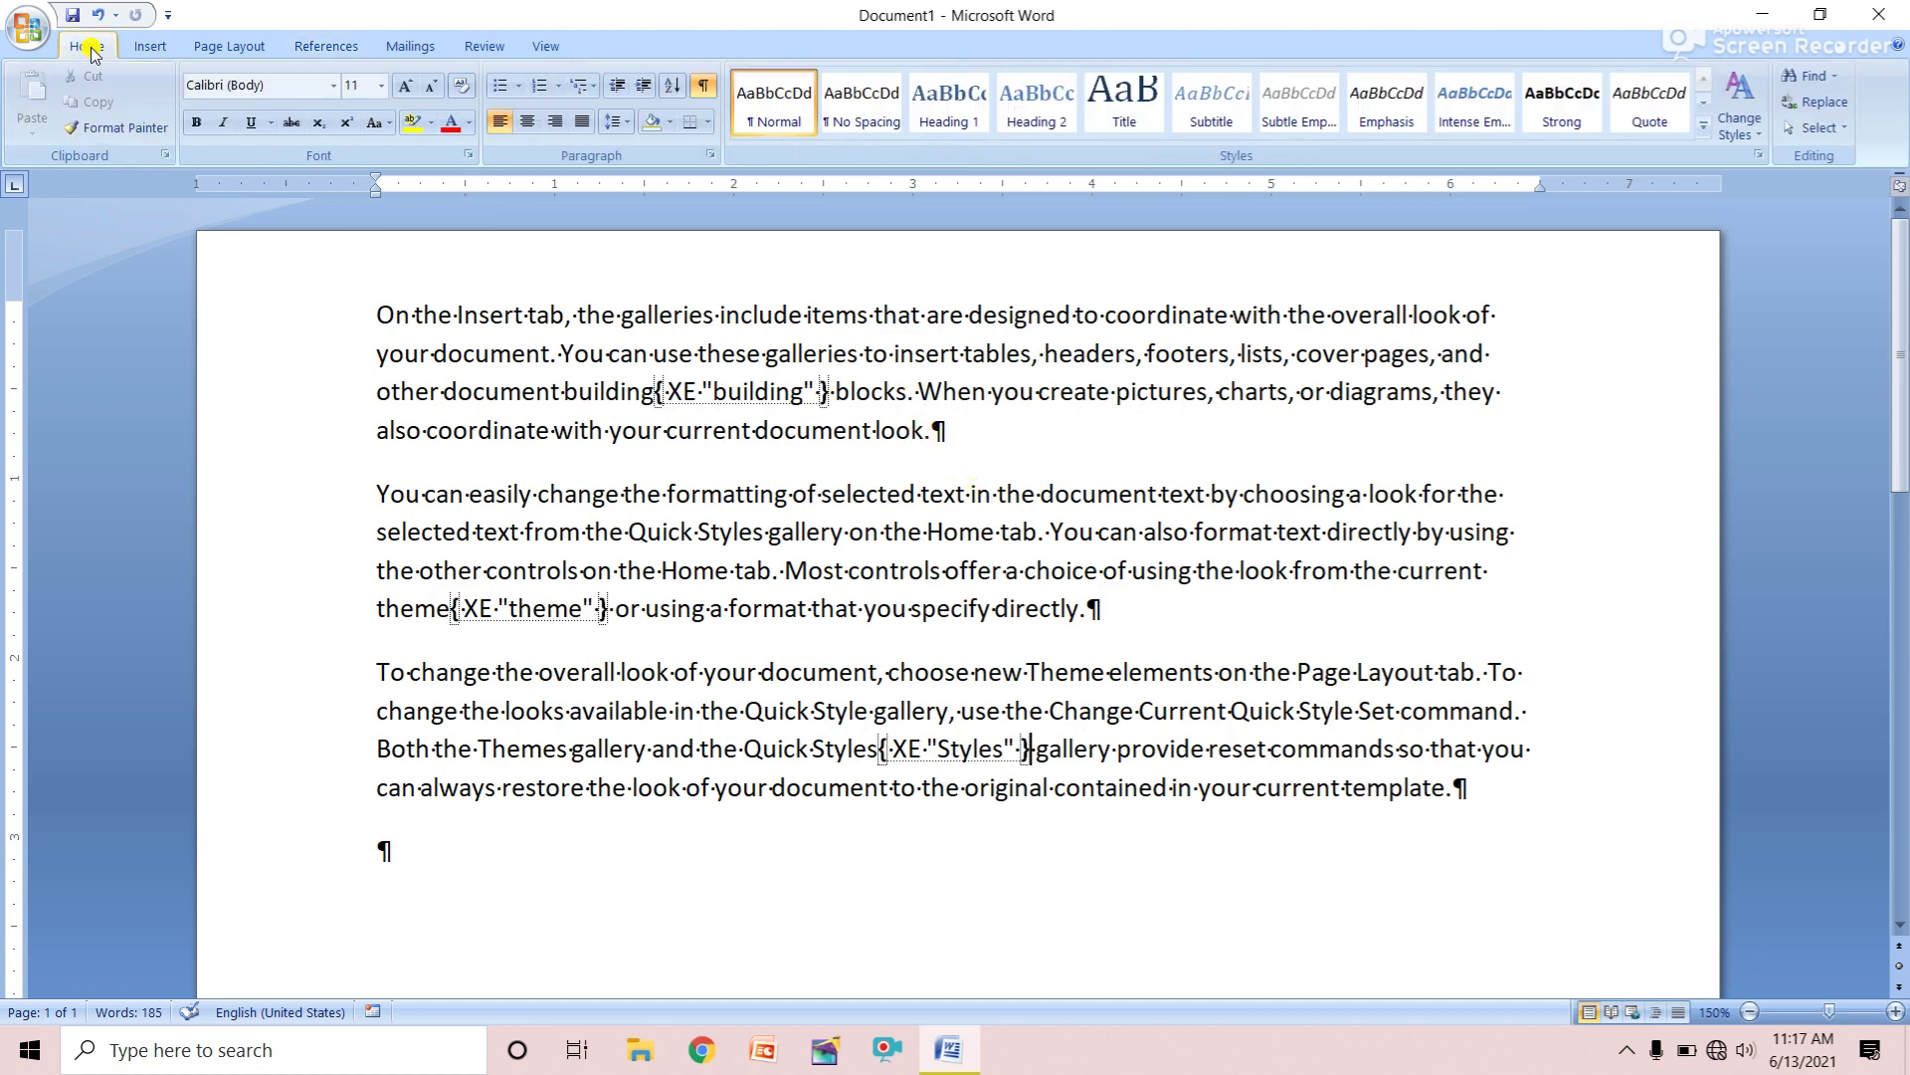
left_click(703, 87)
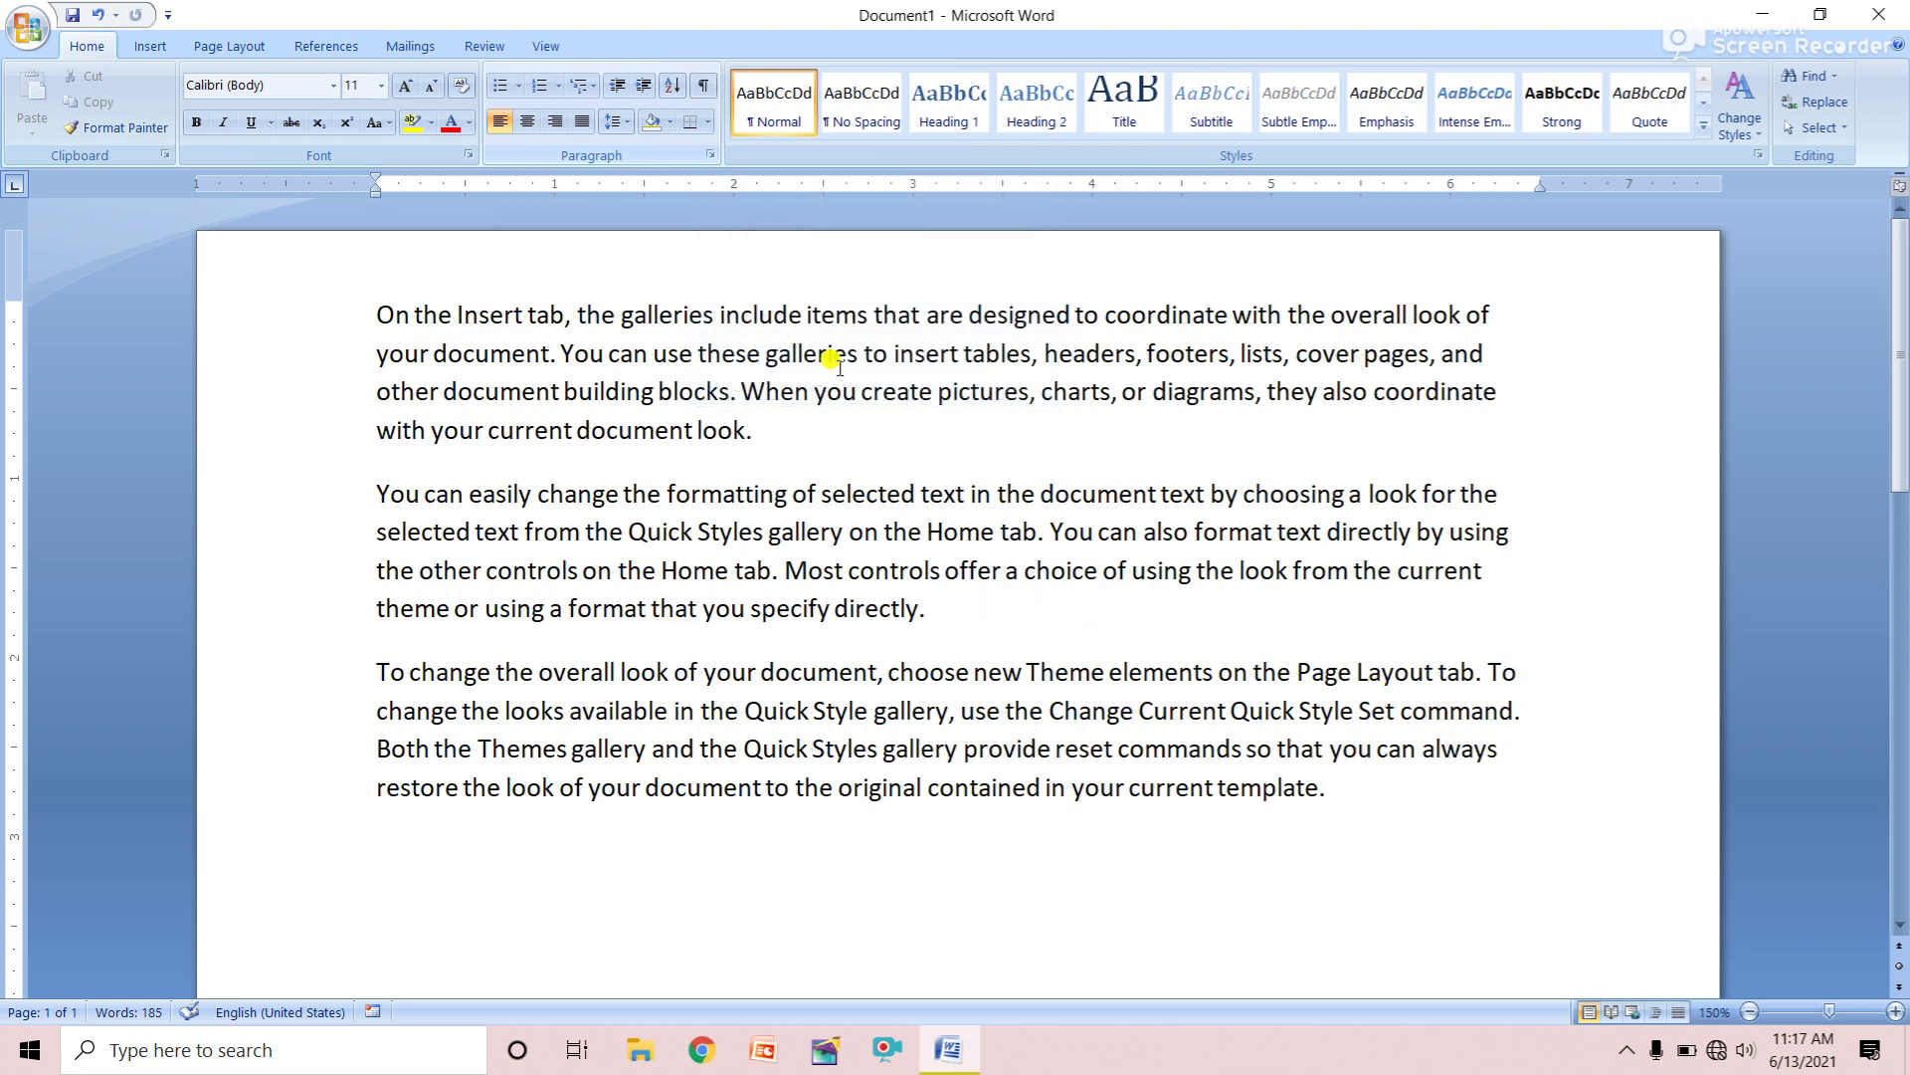
left_click(1339, 784)
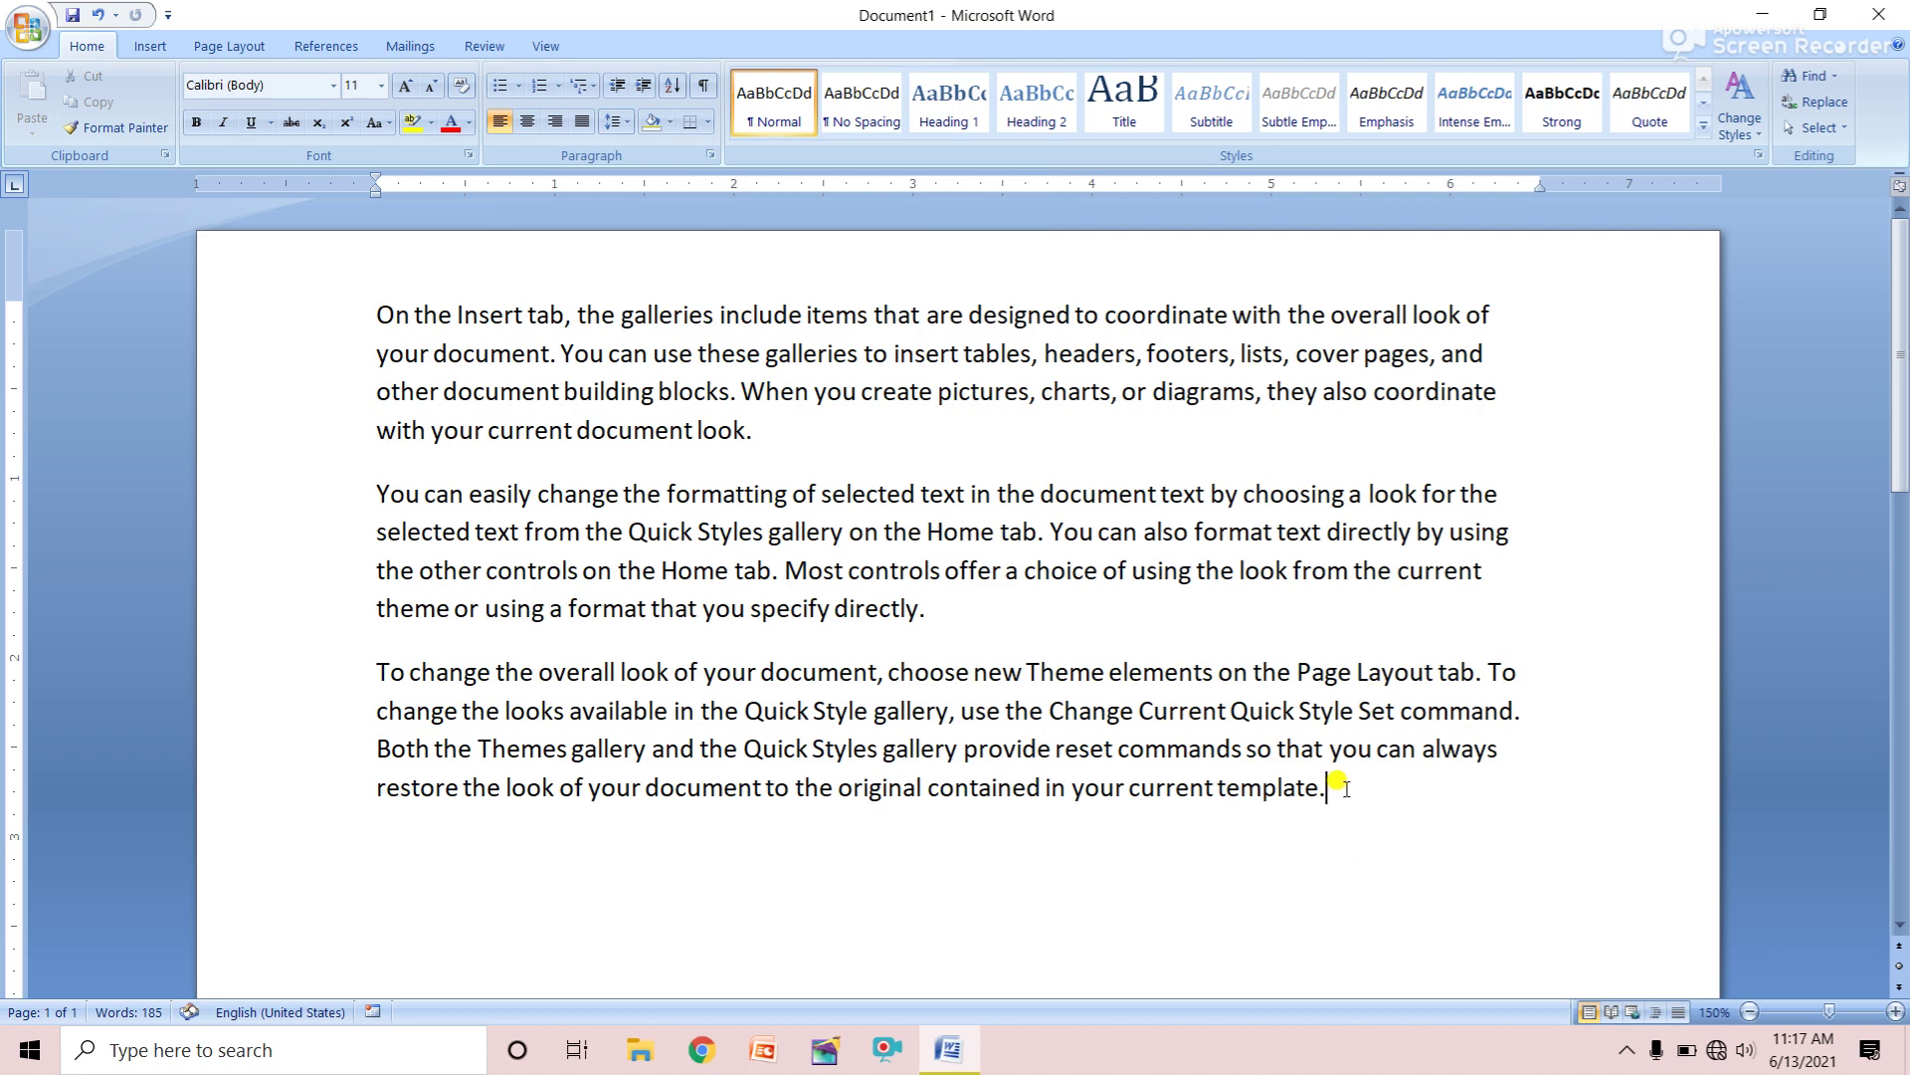
key("Return")
Insert an index with 2 columns and right-aligned page numbers below the text
left_click(335, 47)
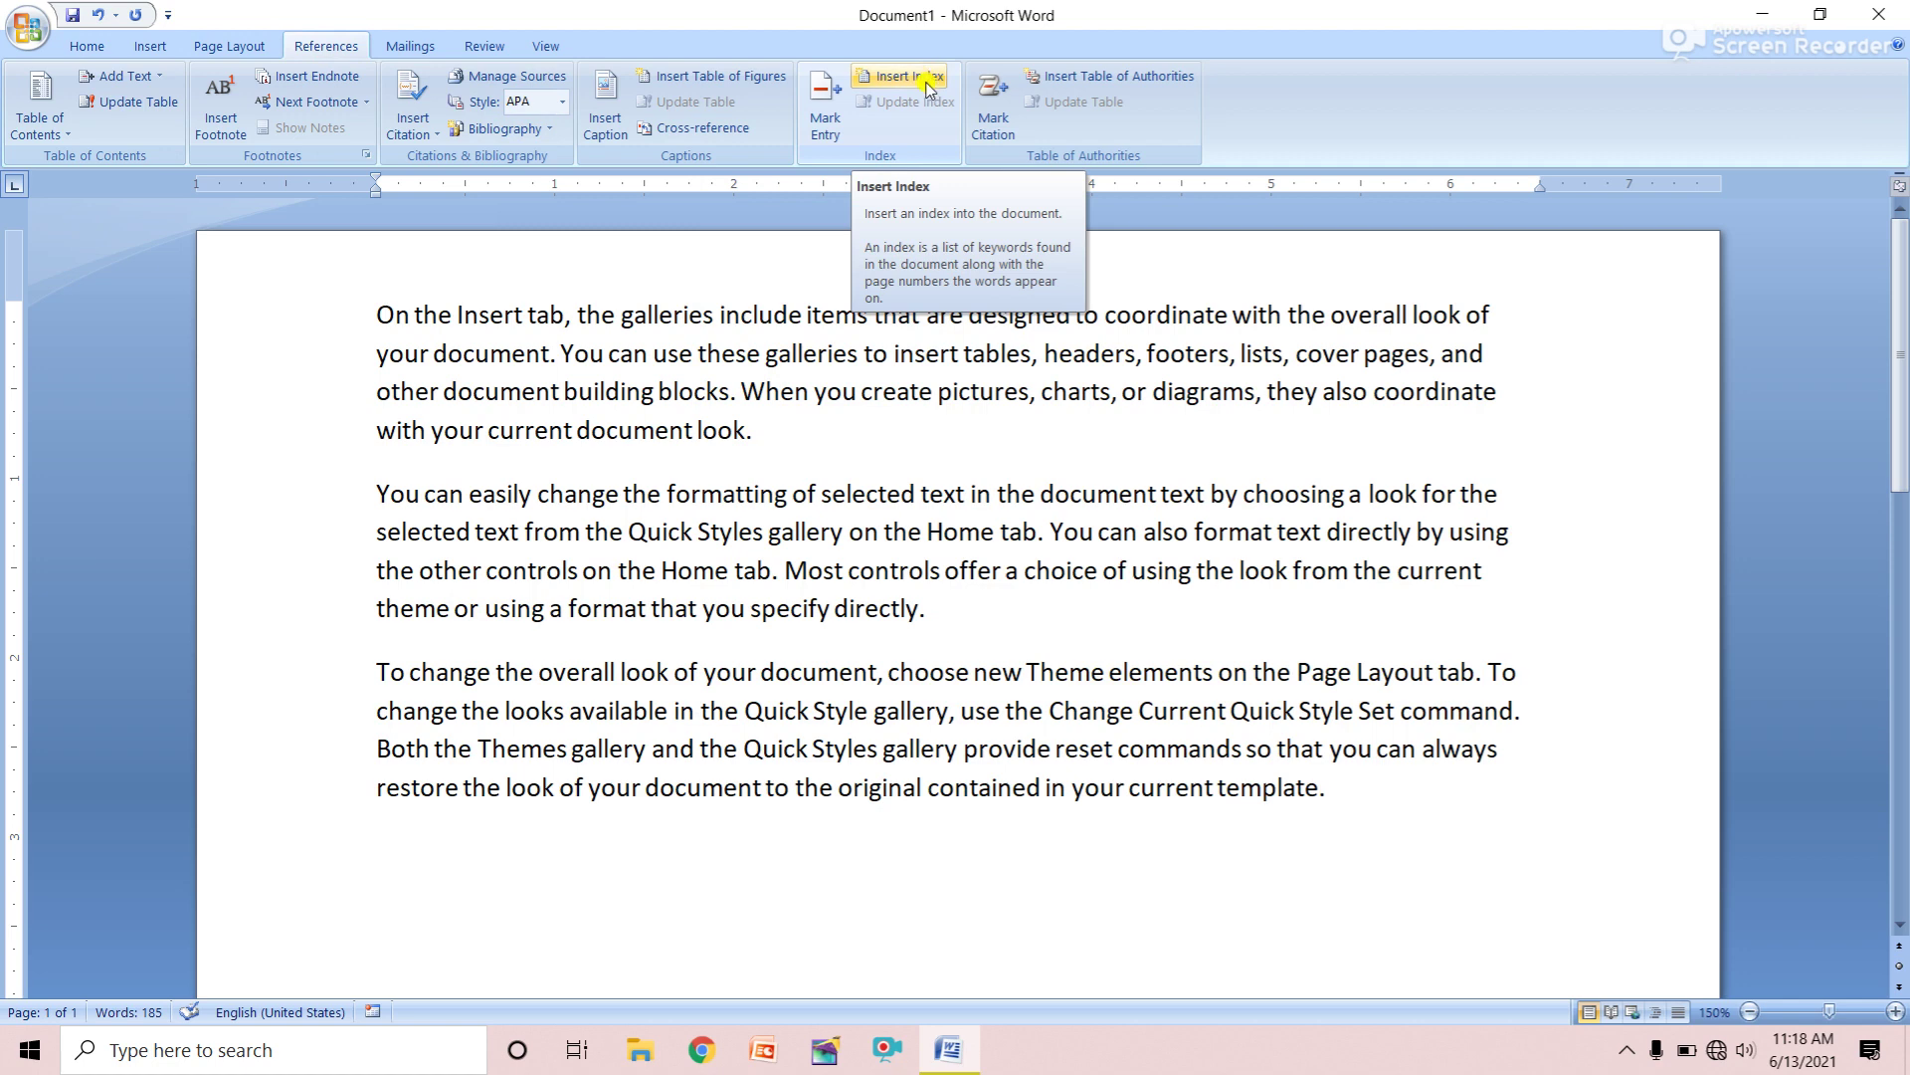
left_click(928, 87)
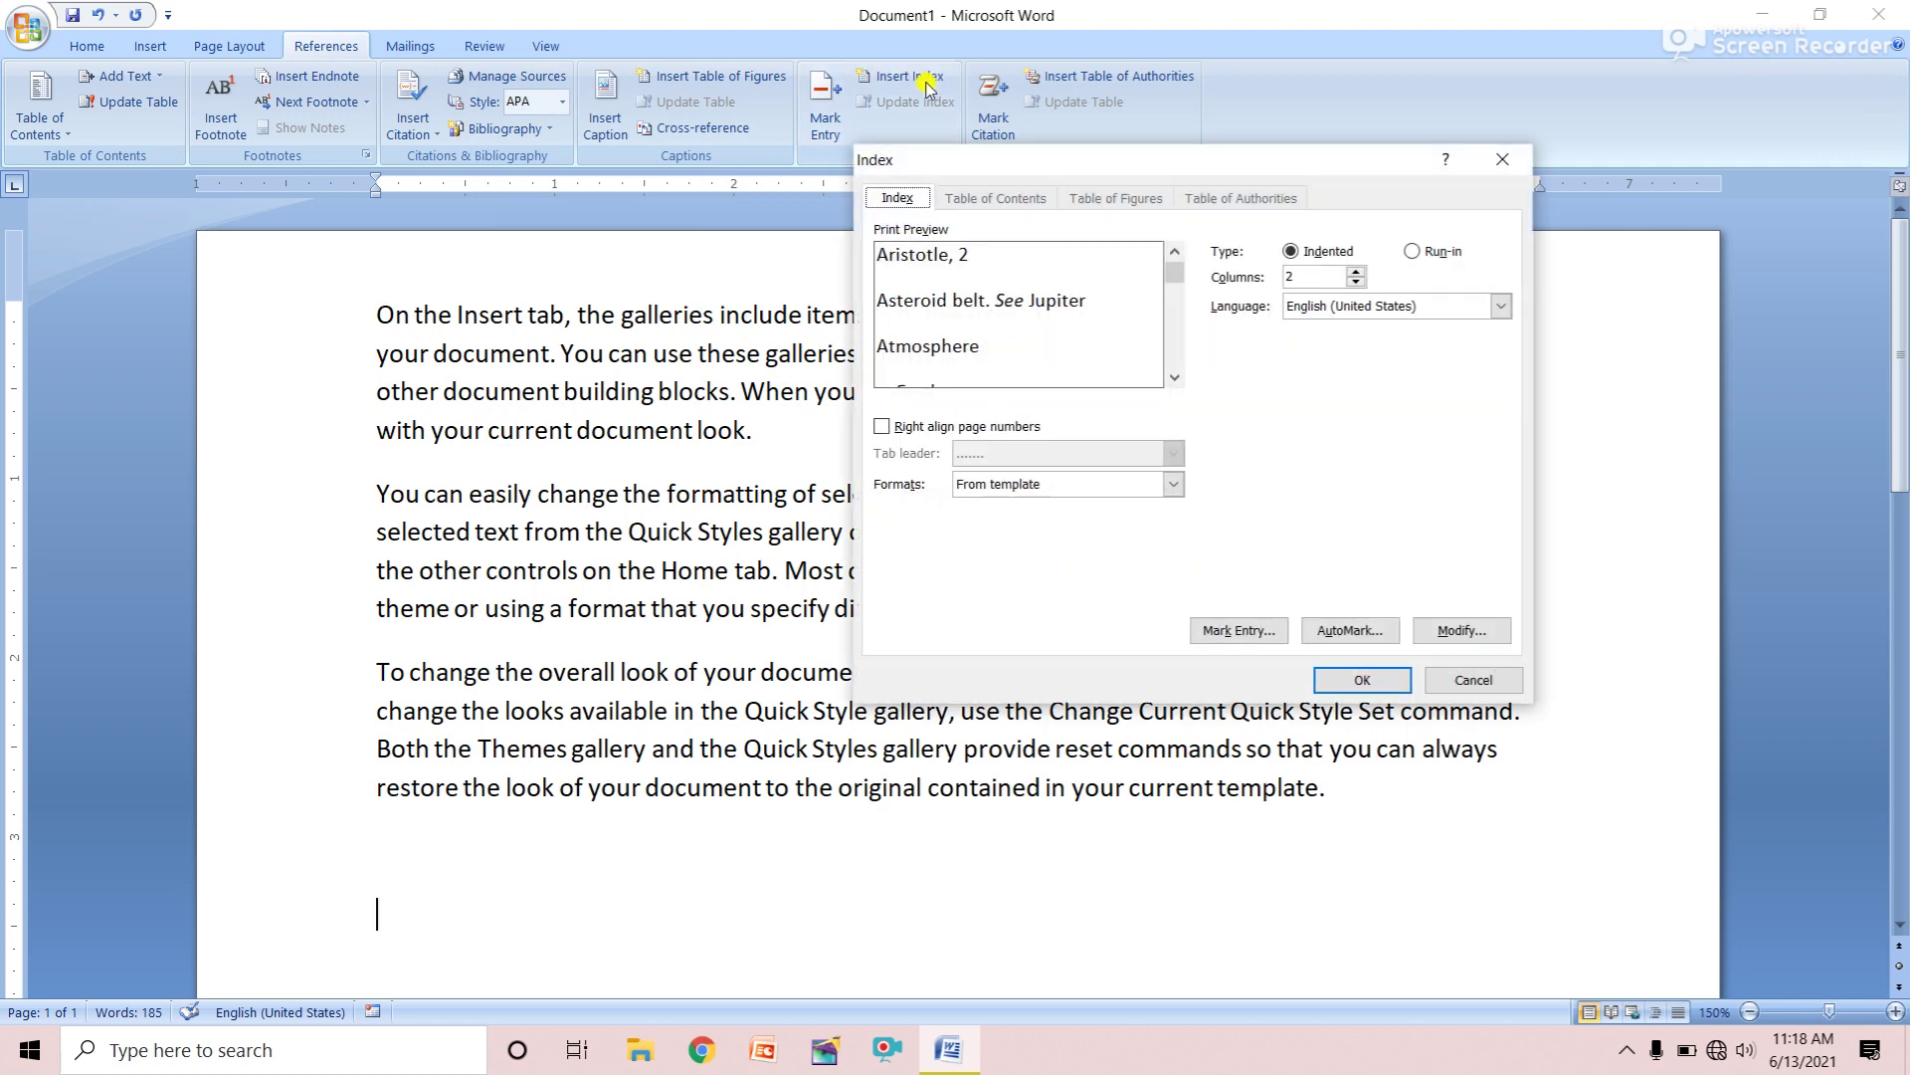
left_click(882, 428)
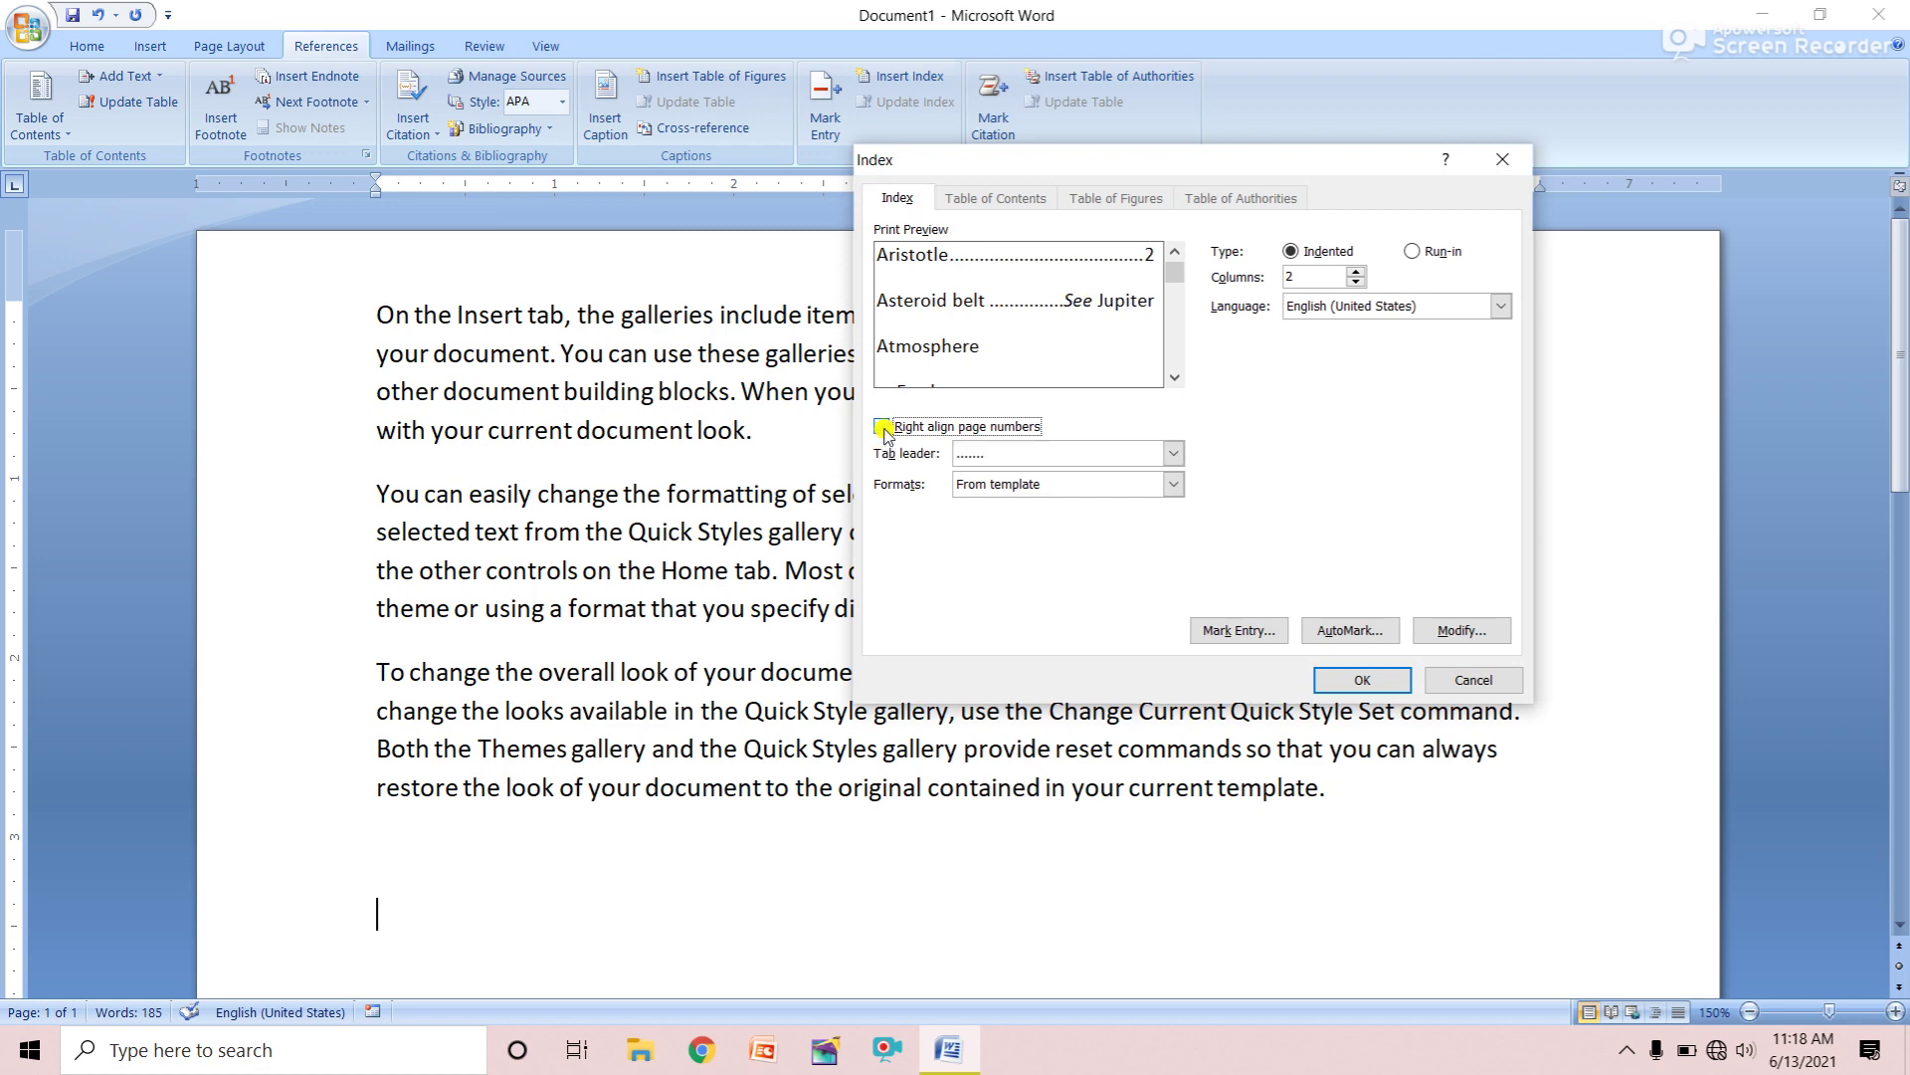
left_click(1355, 680)
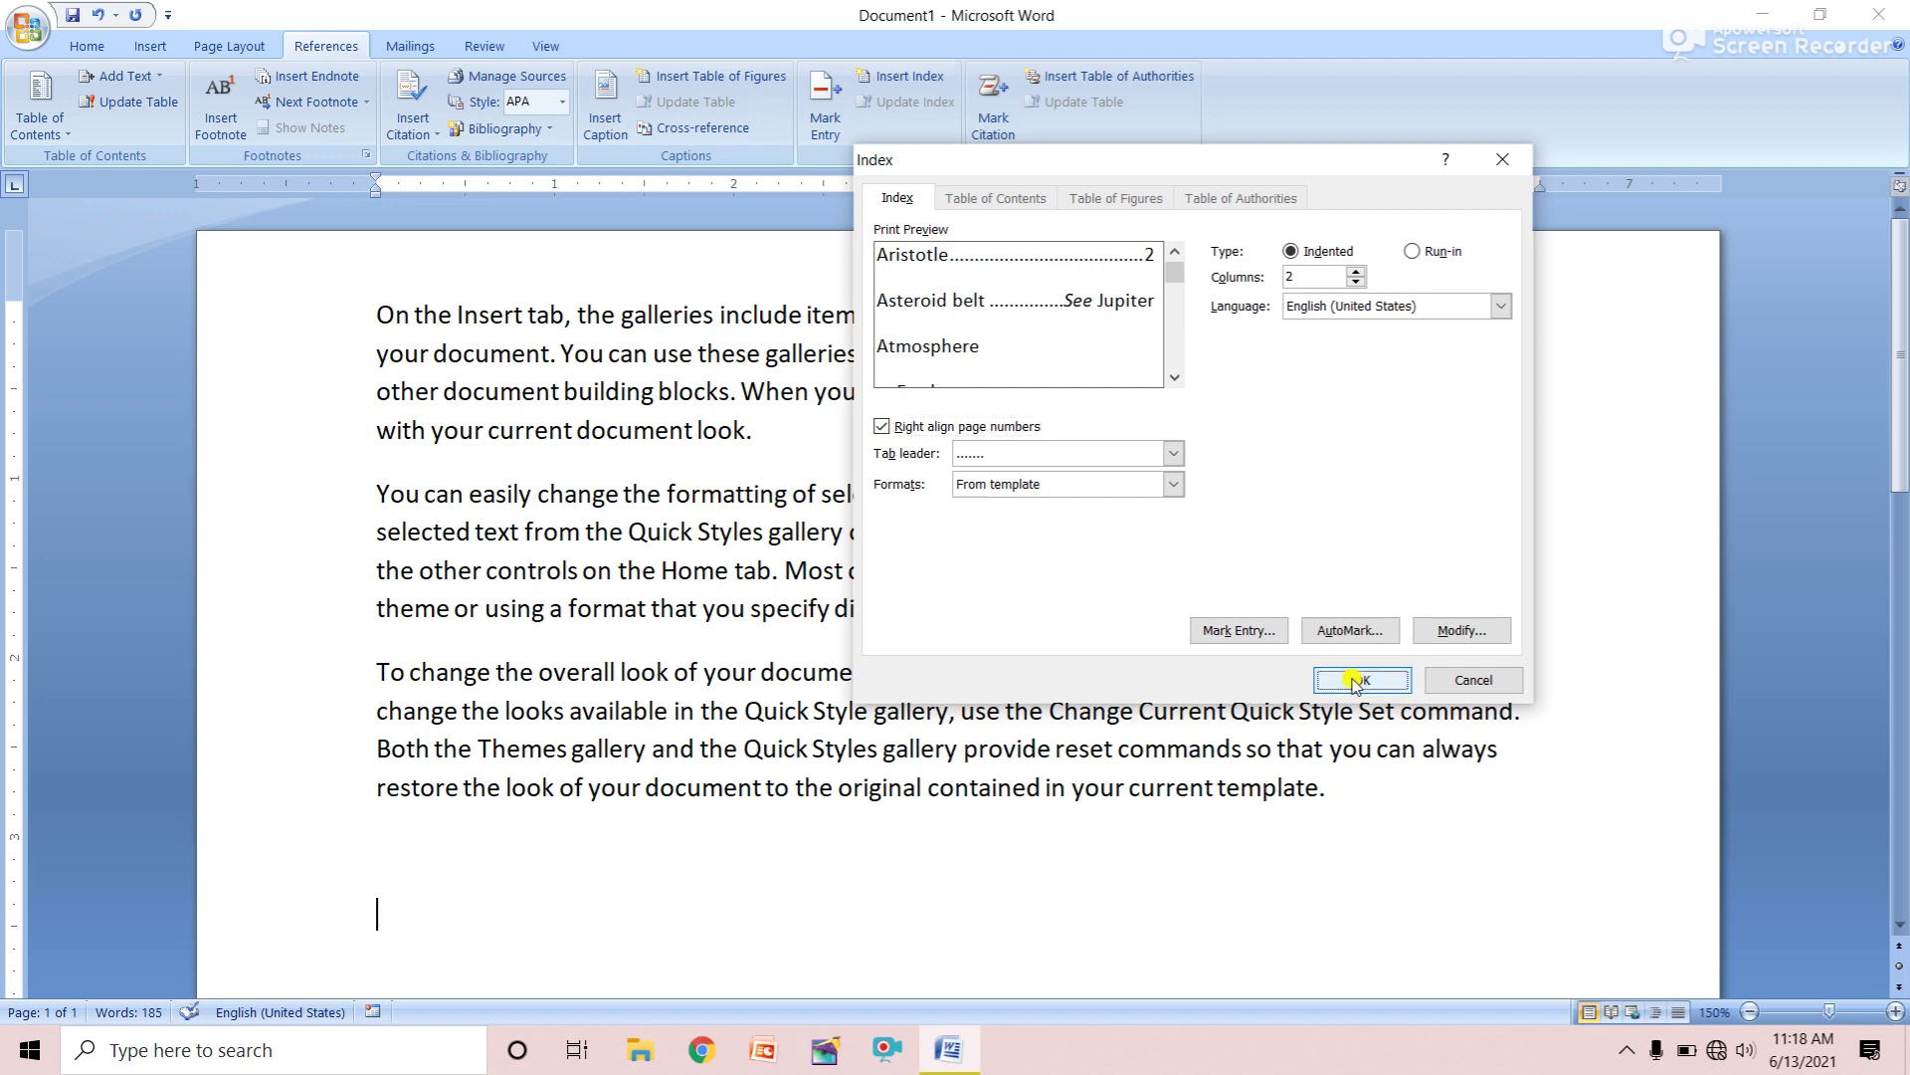
scroll(1347, 669, "down", 2)
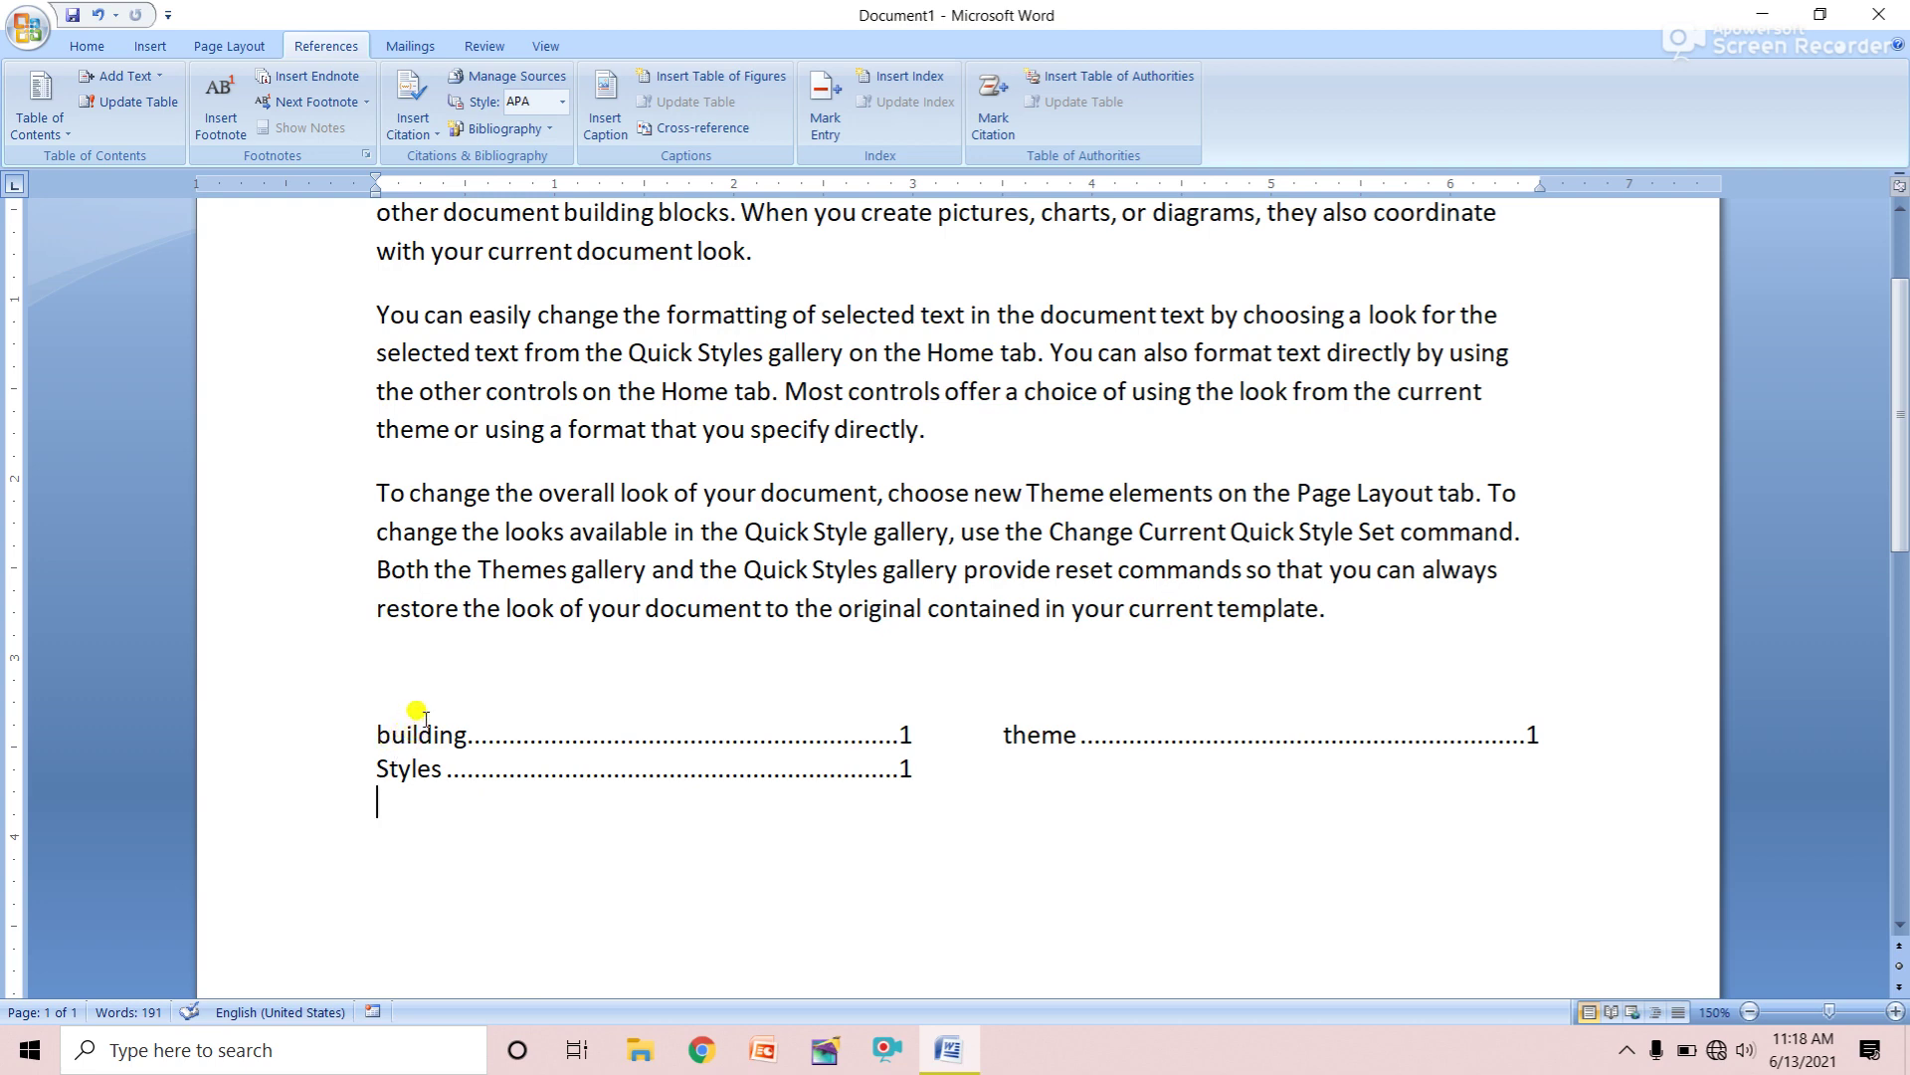
Add a page break after the index and generate new sample paragraphs with =RAND()
scroll(422, 714, "down", 7)
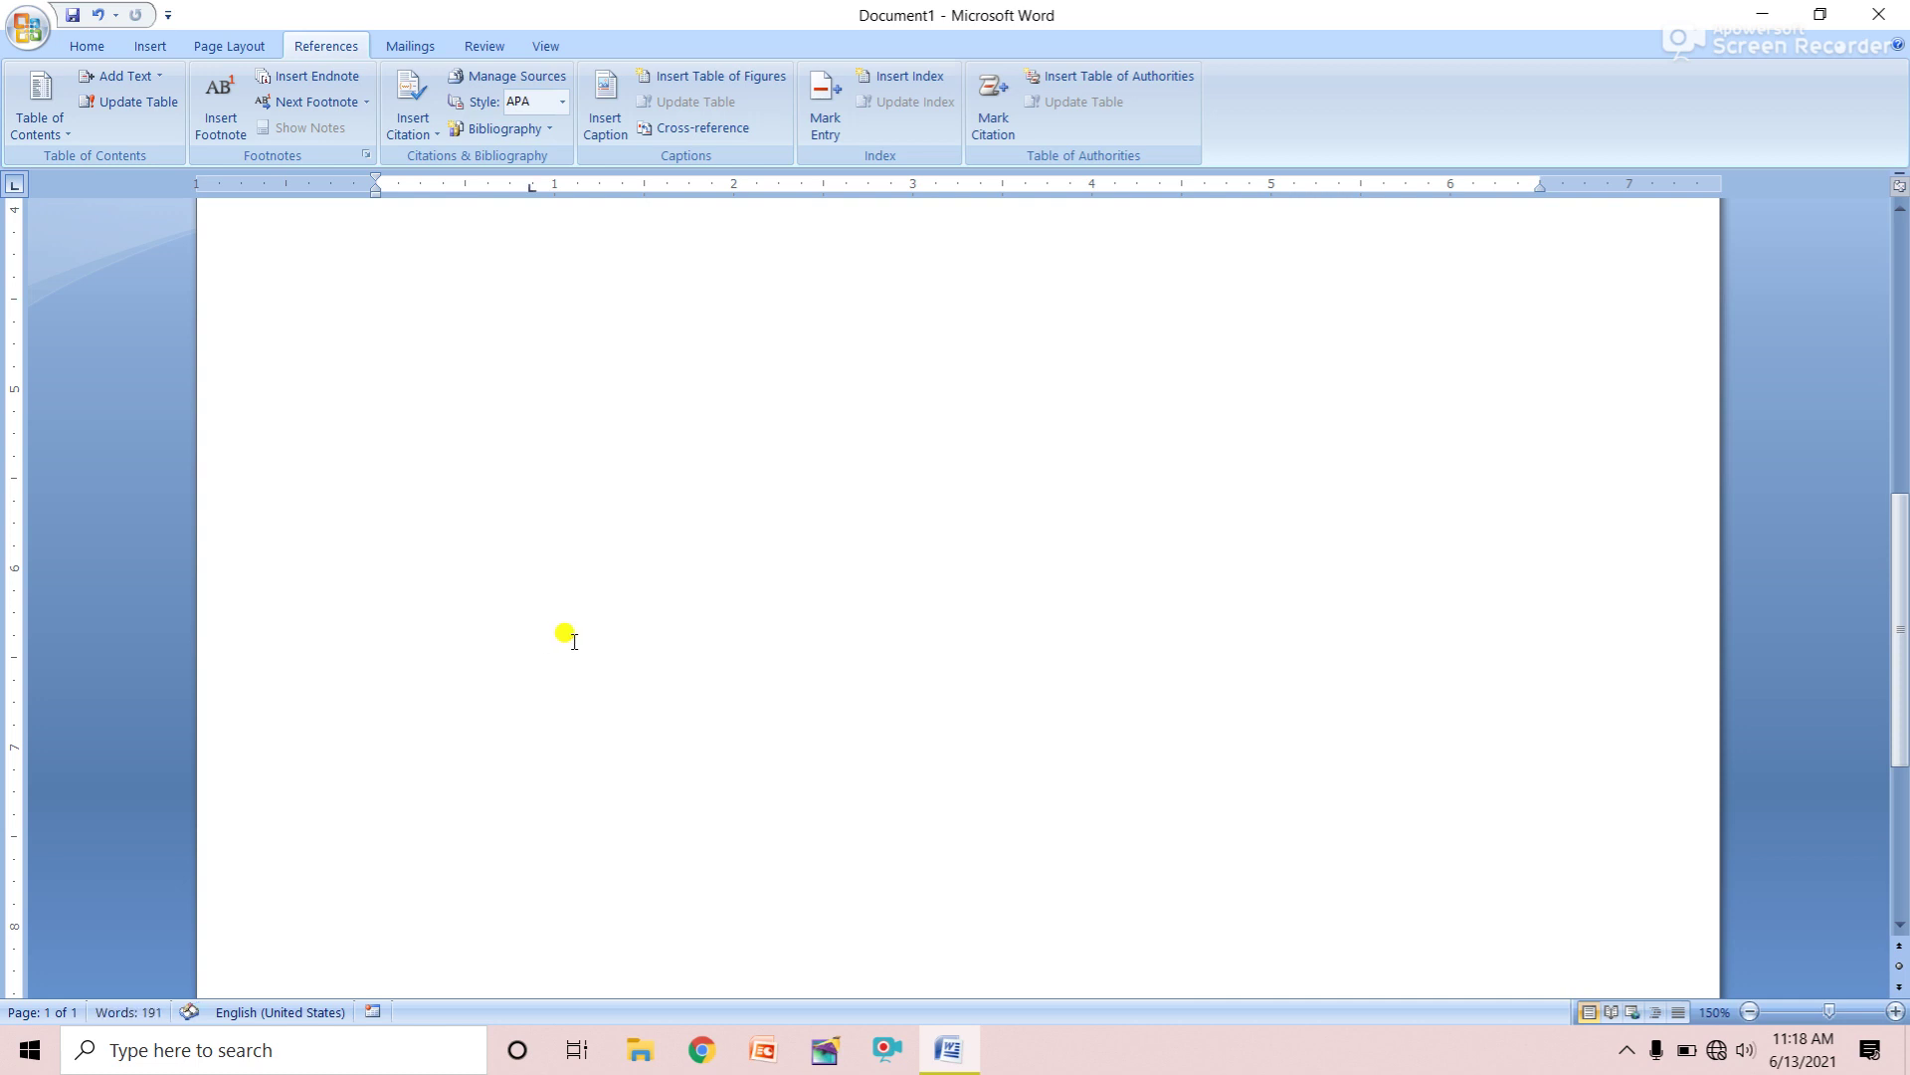
key("ctrl+Return")
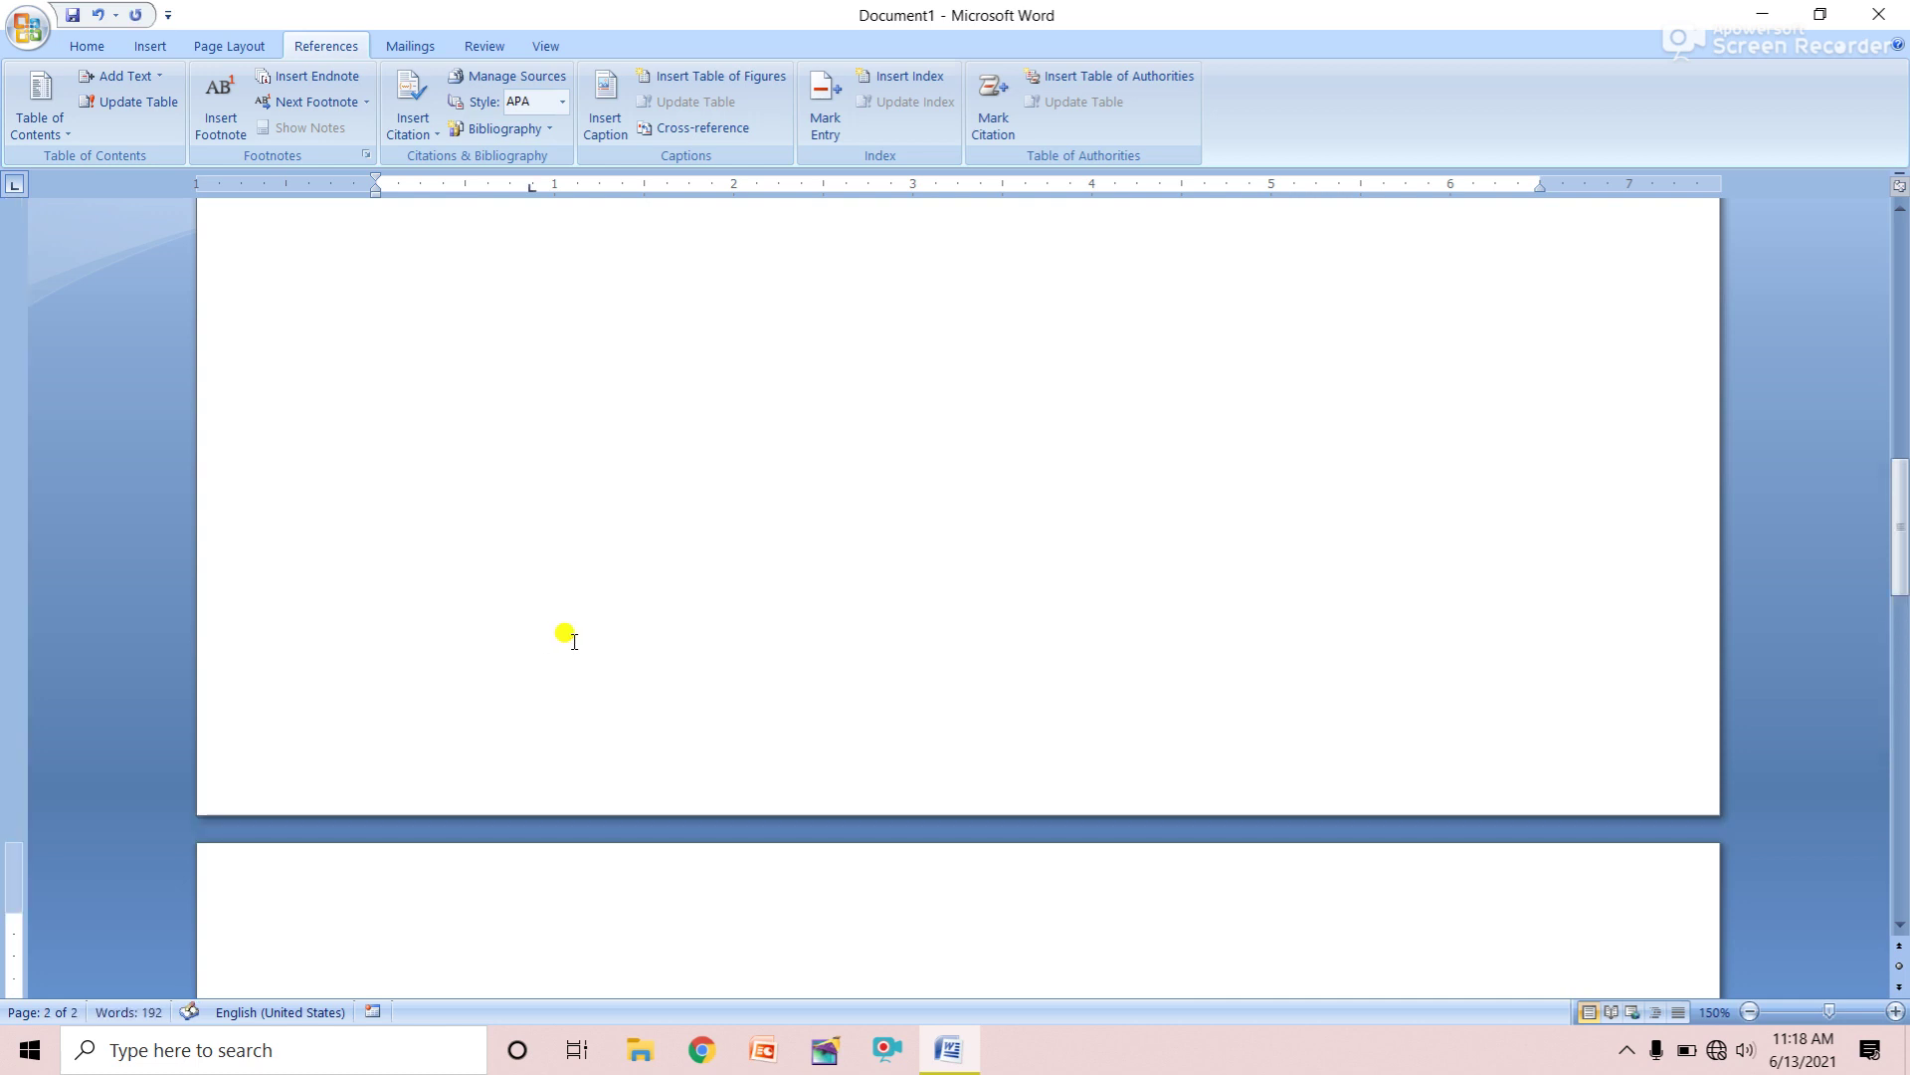
type("=RAN")
type("D()")
key("Return")
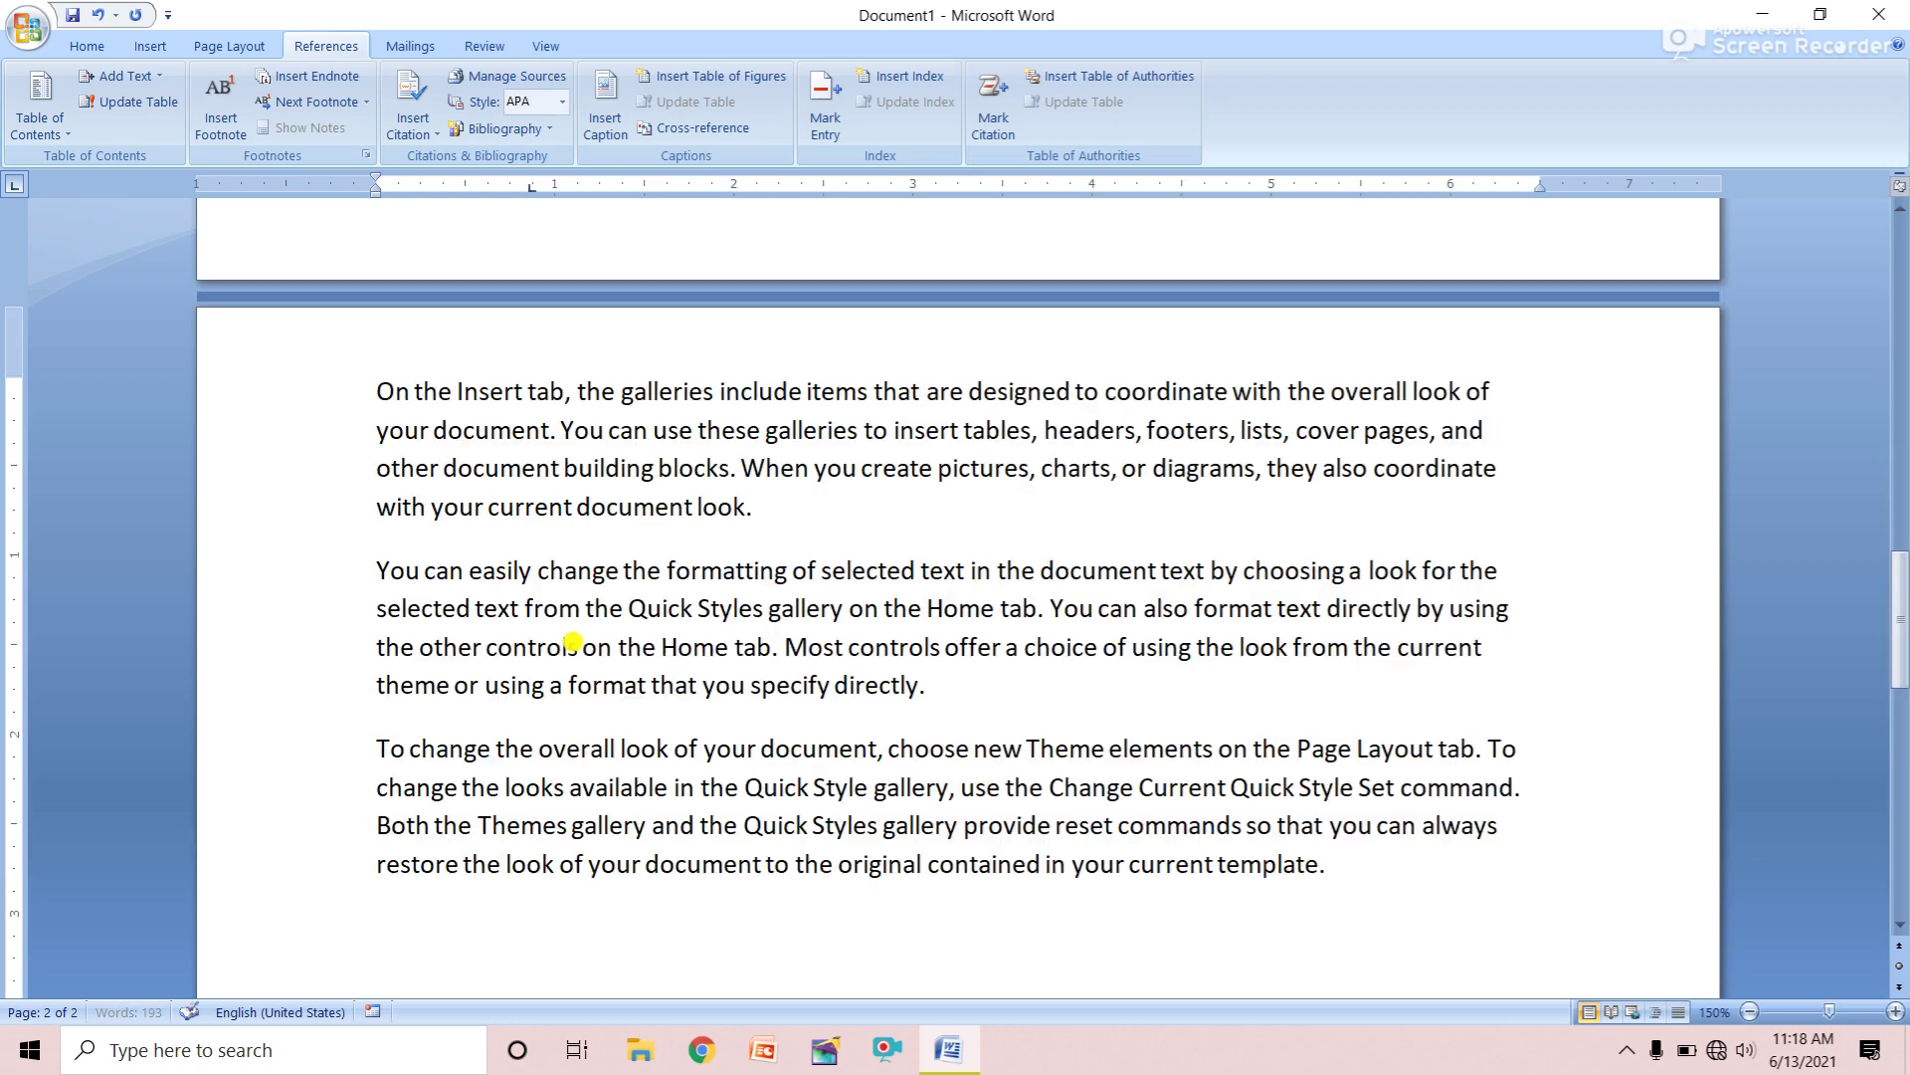
Mark the word 'formatting' on page 2 as an index entry
double_click(721, 575)
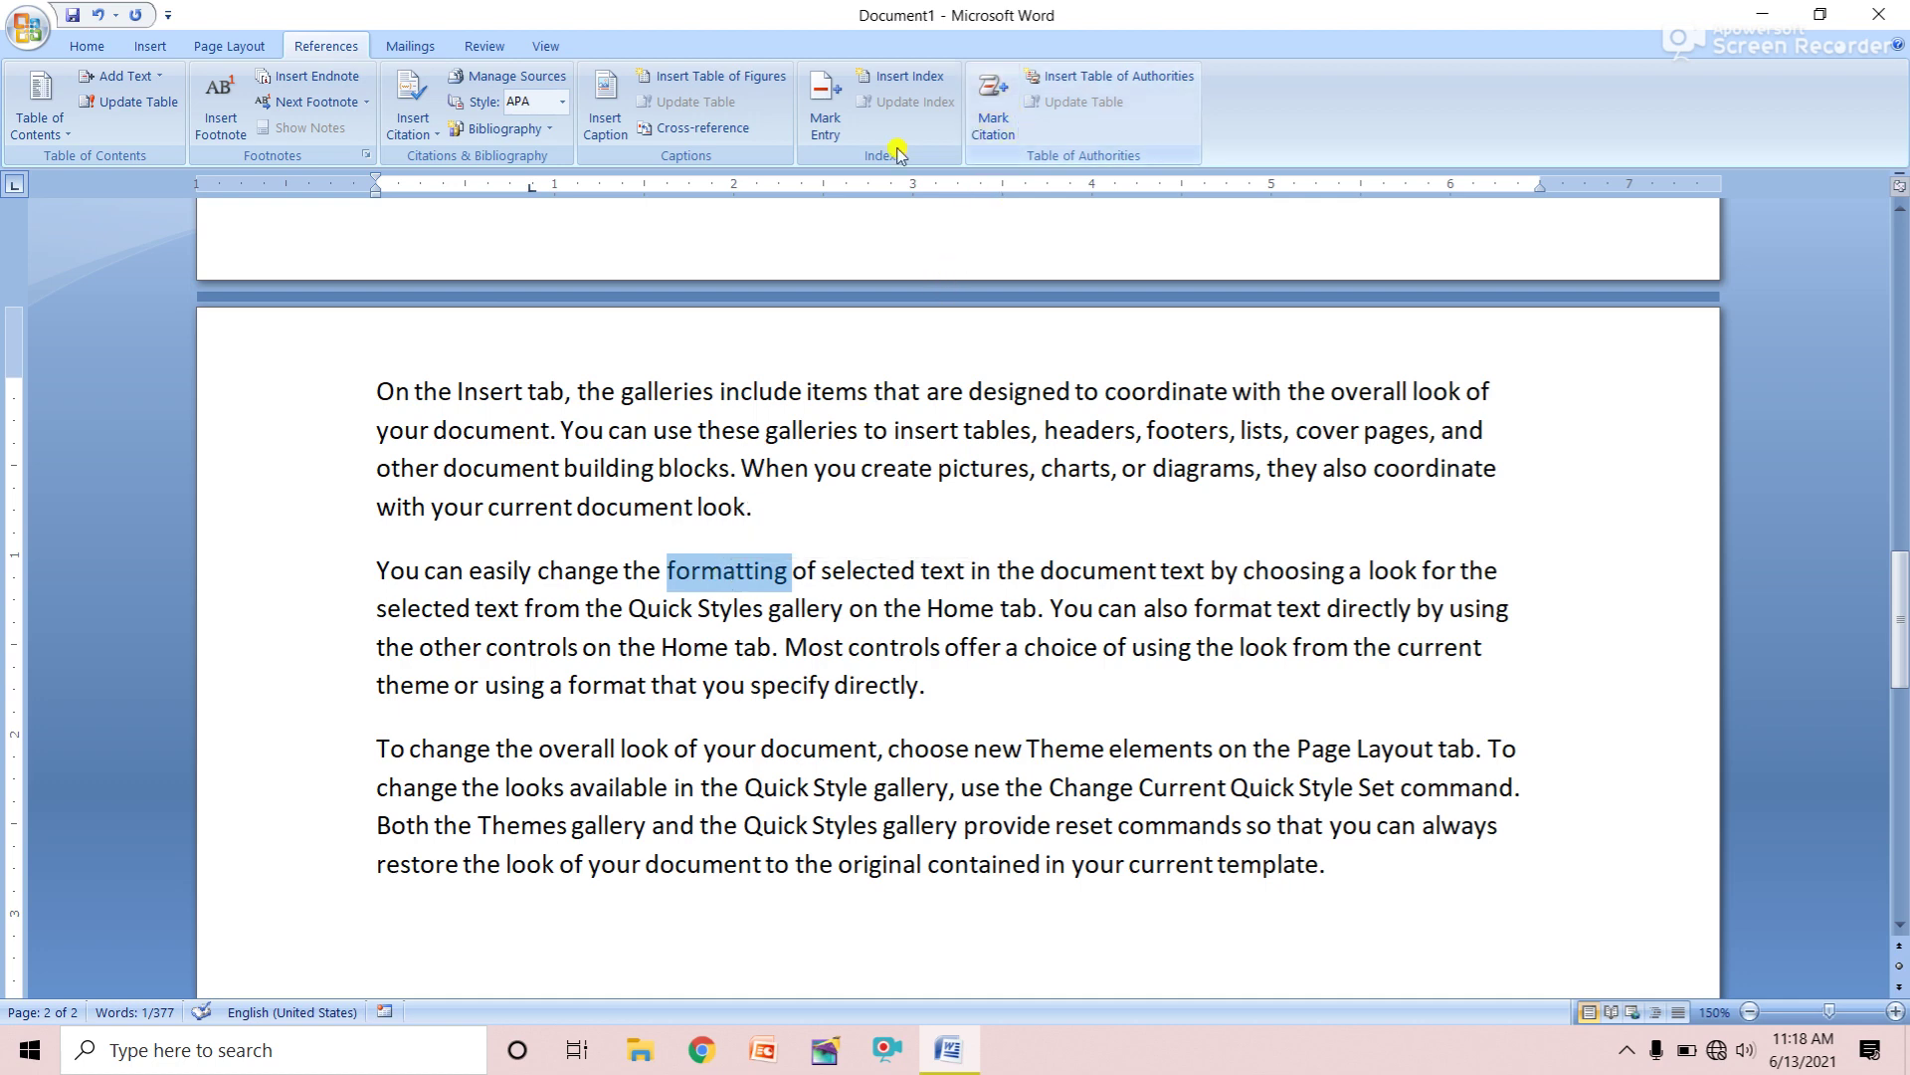
left_click(820, 112)
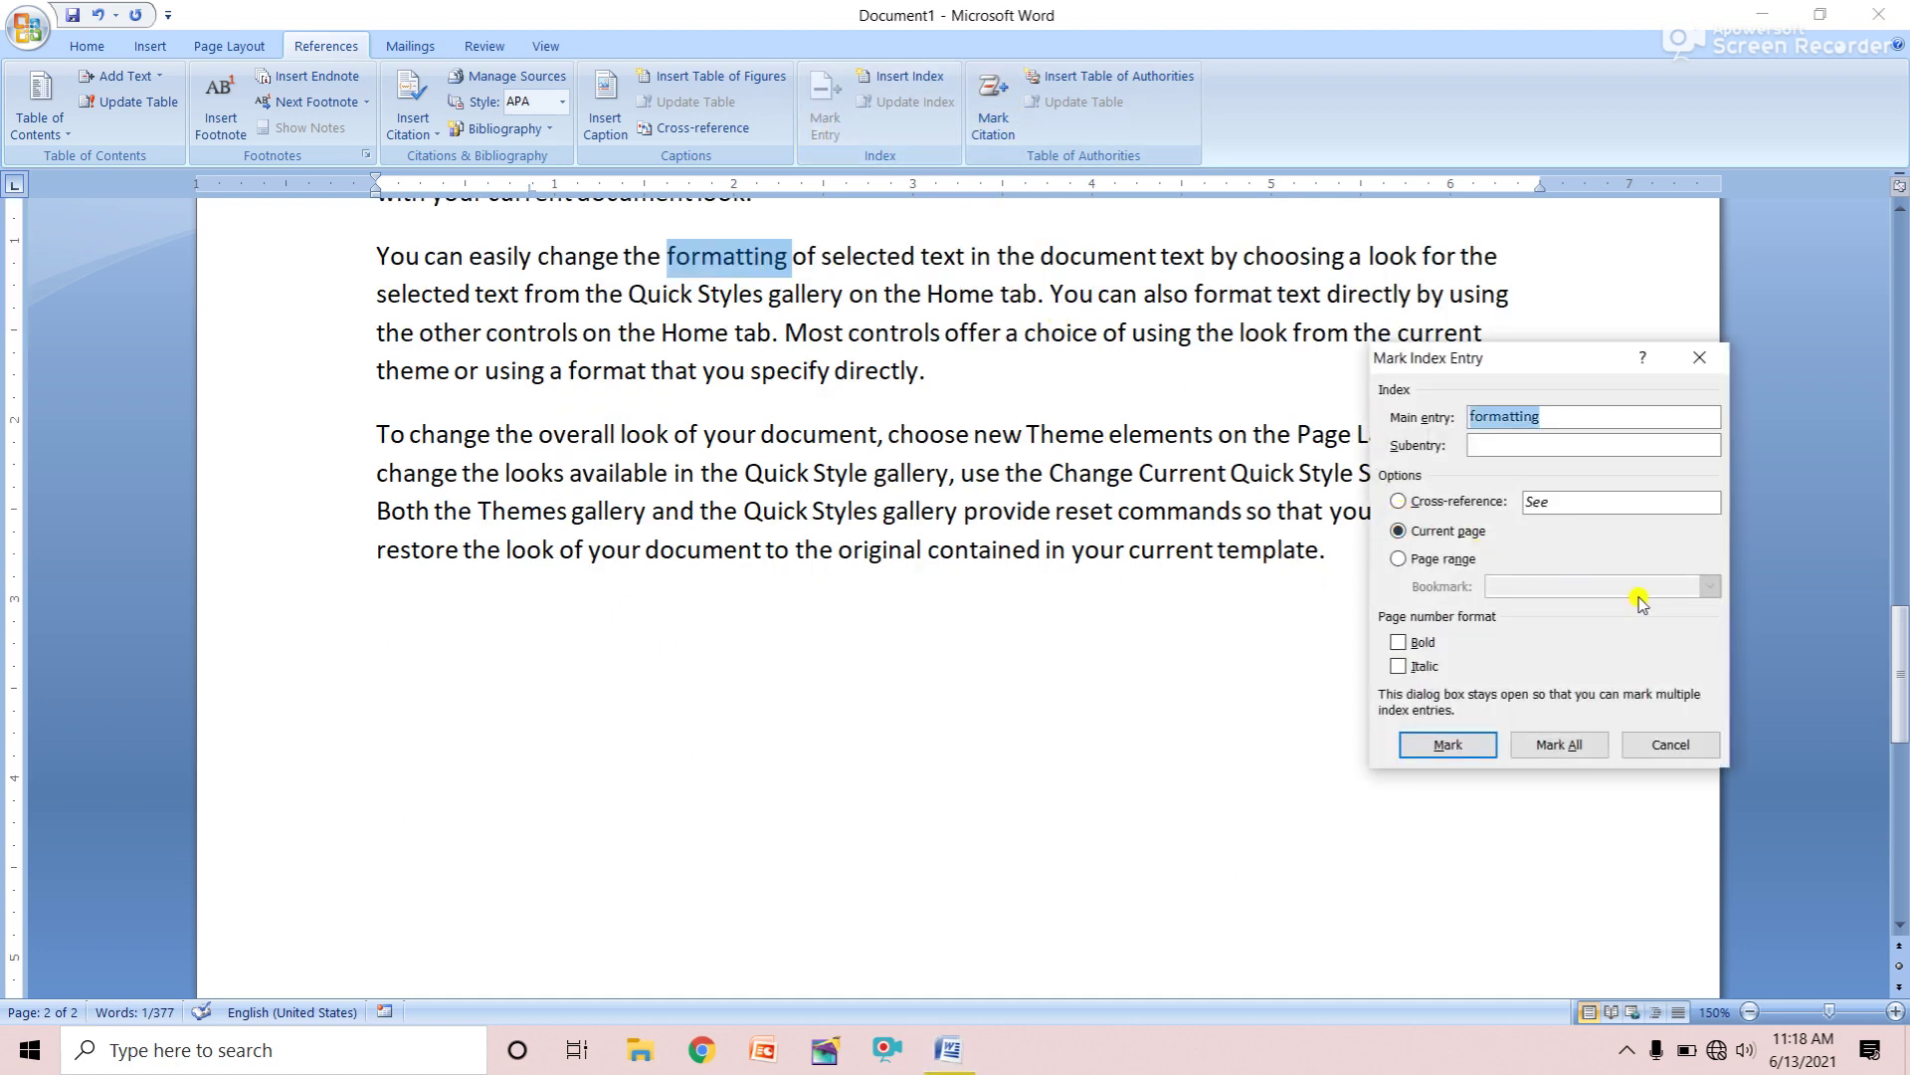
left_click(1459, 746)
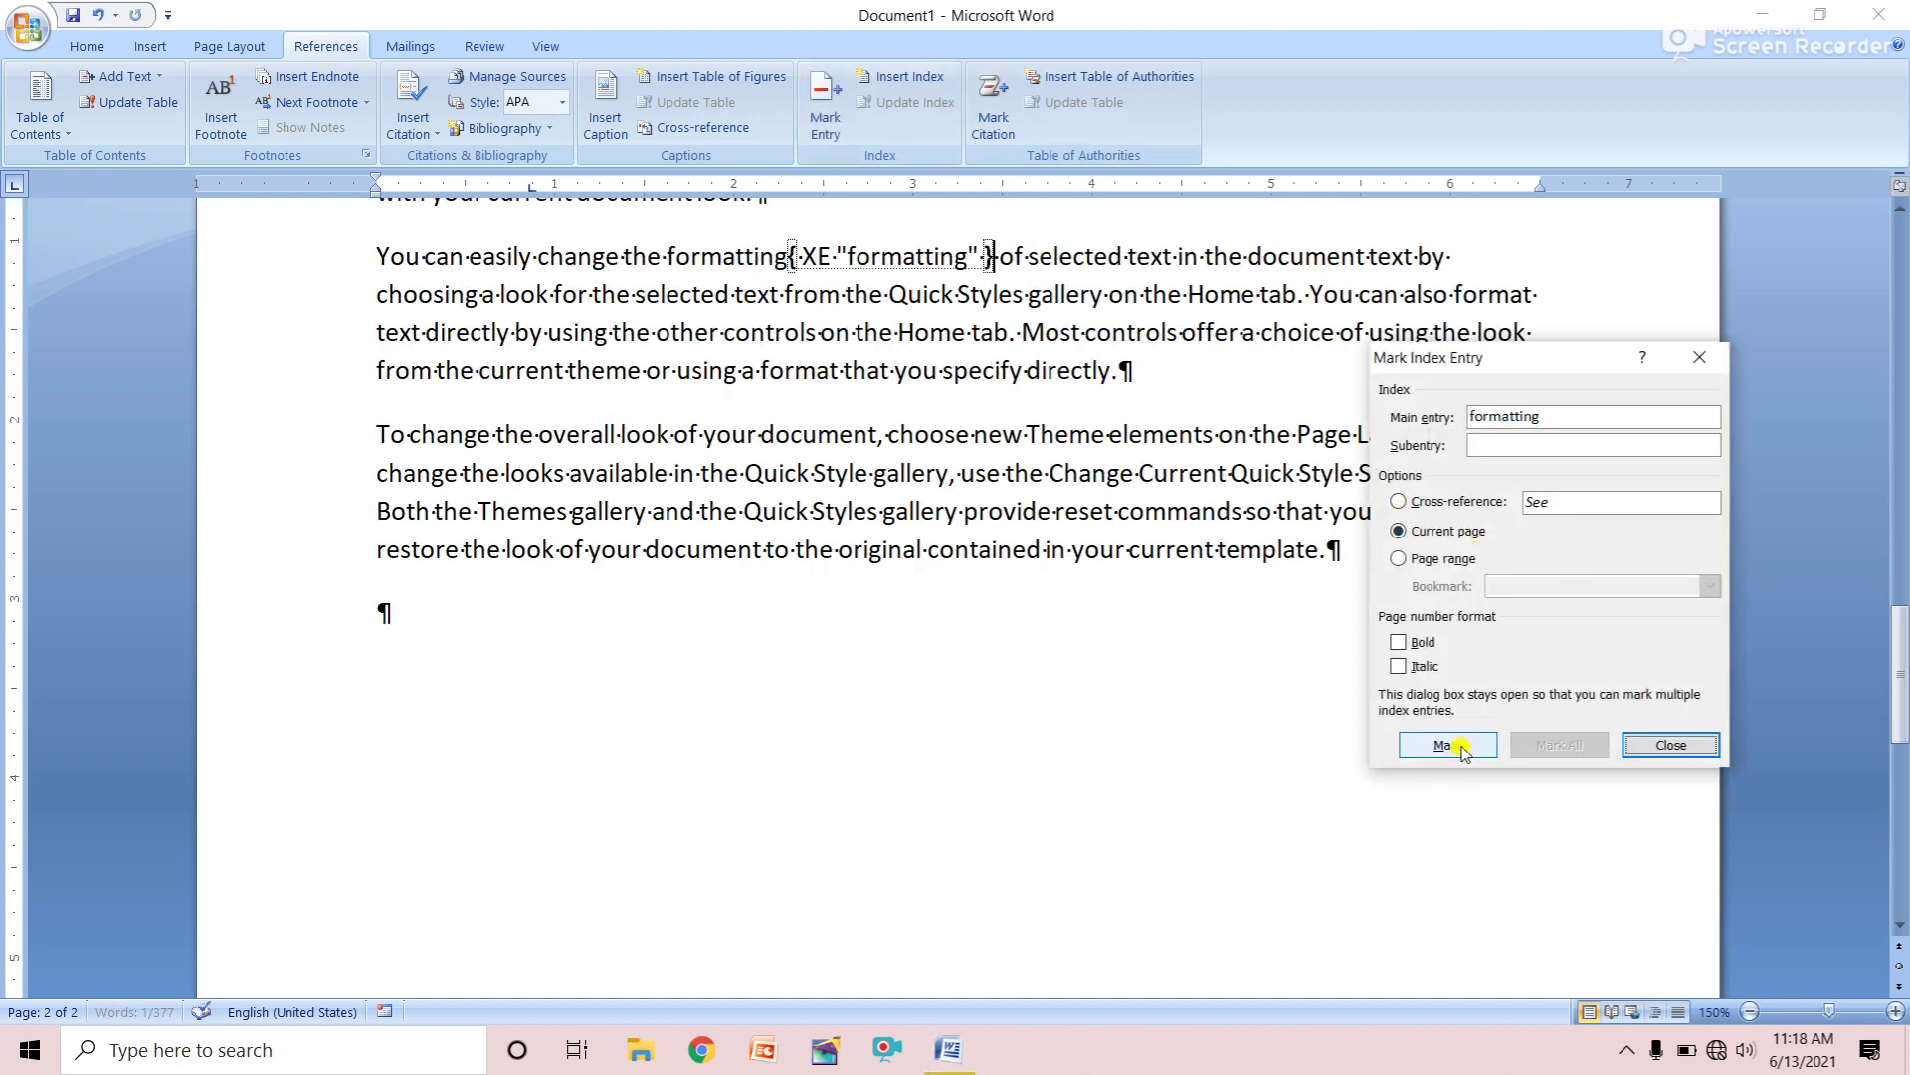
left_click(1671, 744)
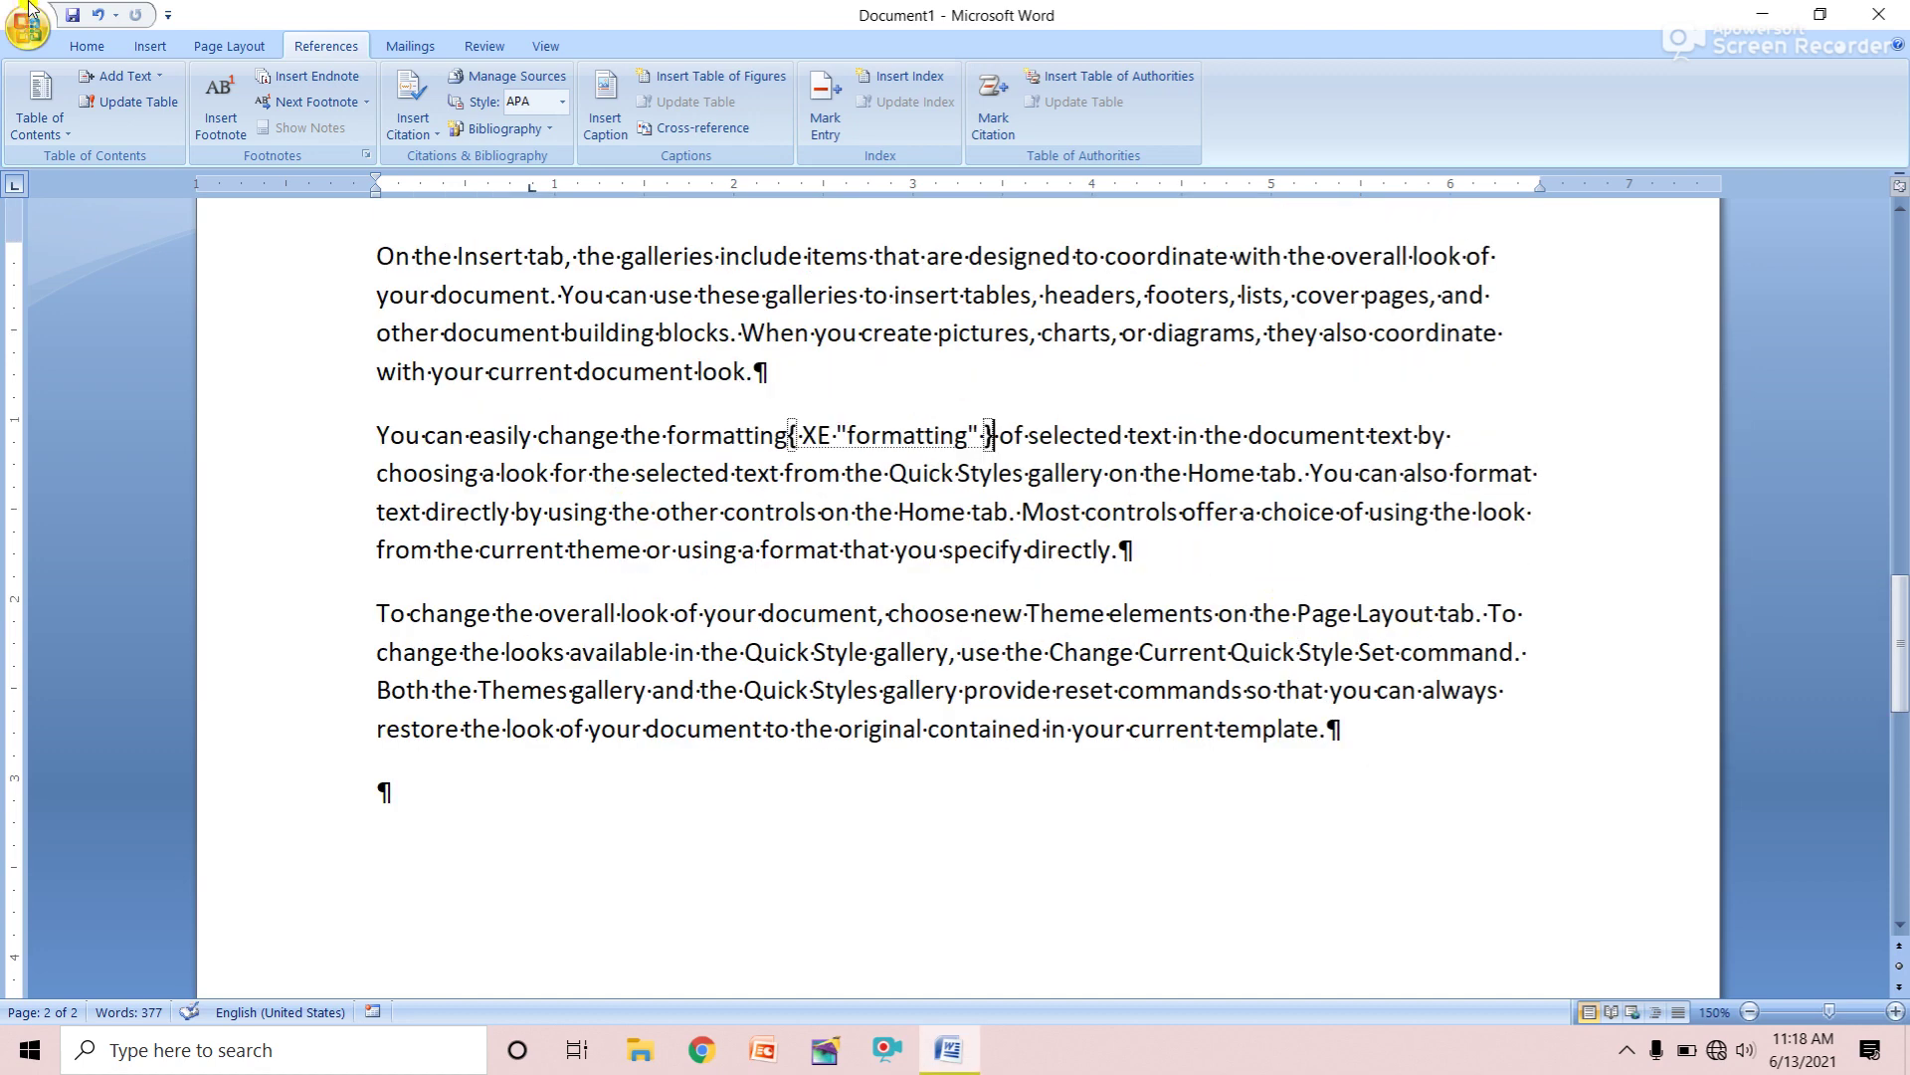
Hide formatting marks and field codes with Show/Hide ¶, then place the cursor in the index
left_click(86, 45)
left_click(702, 86)
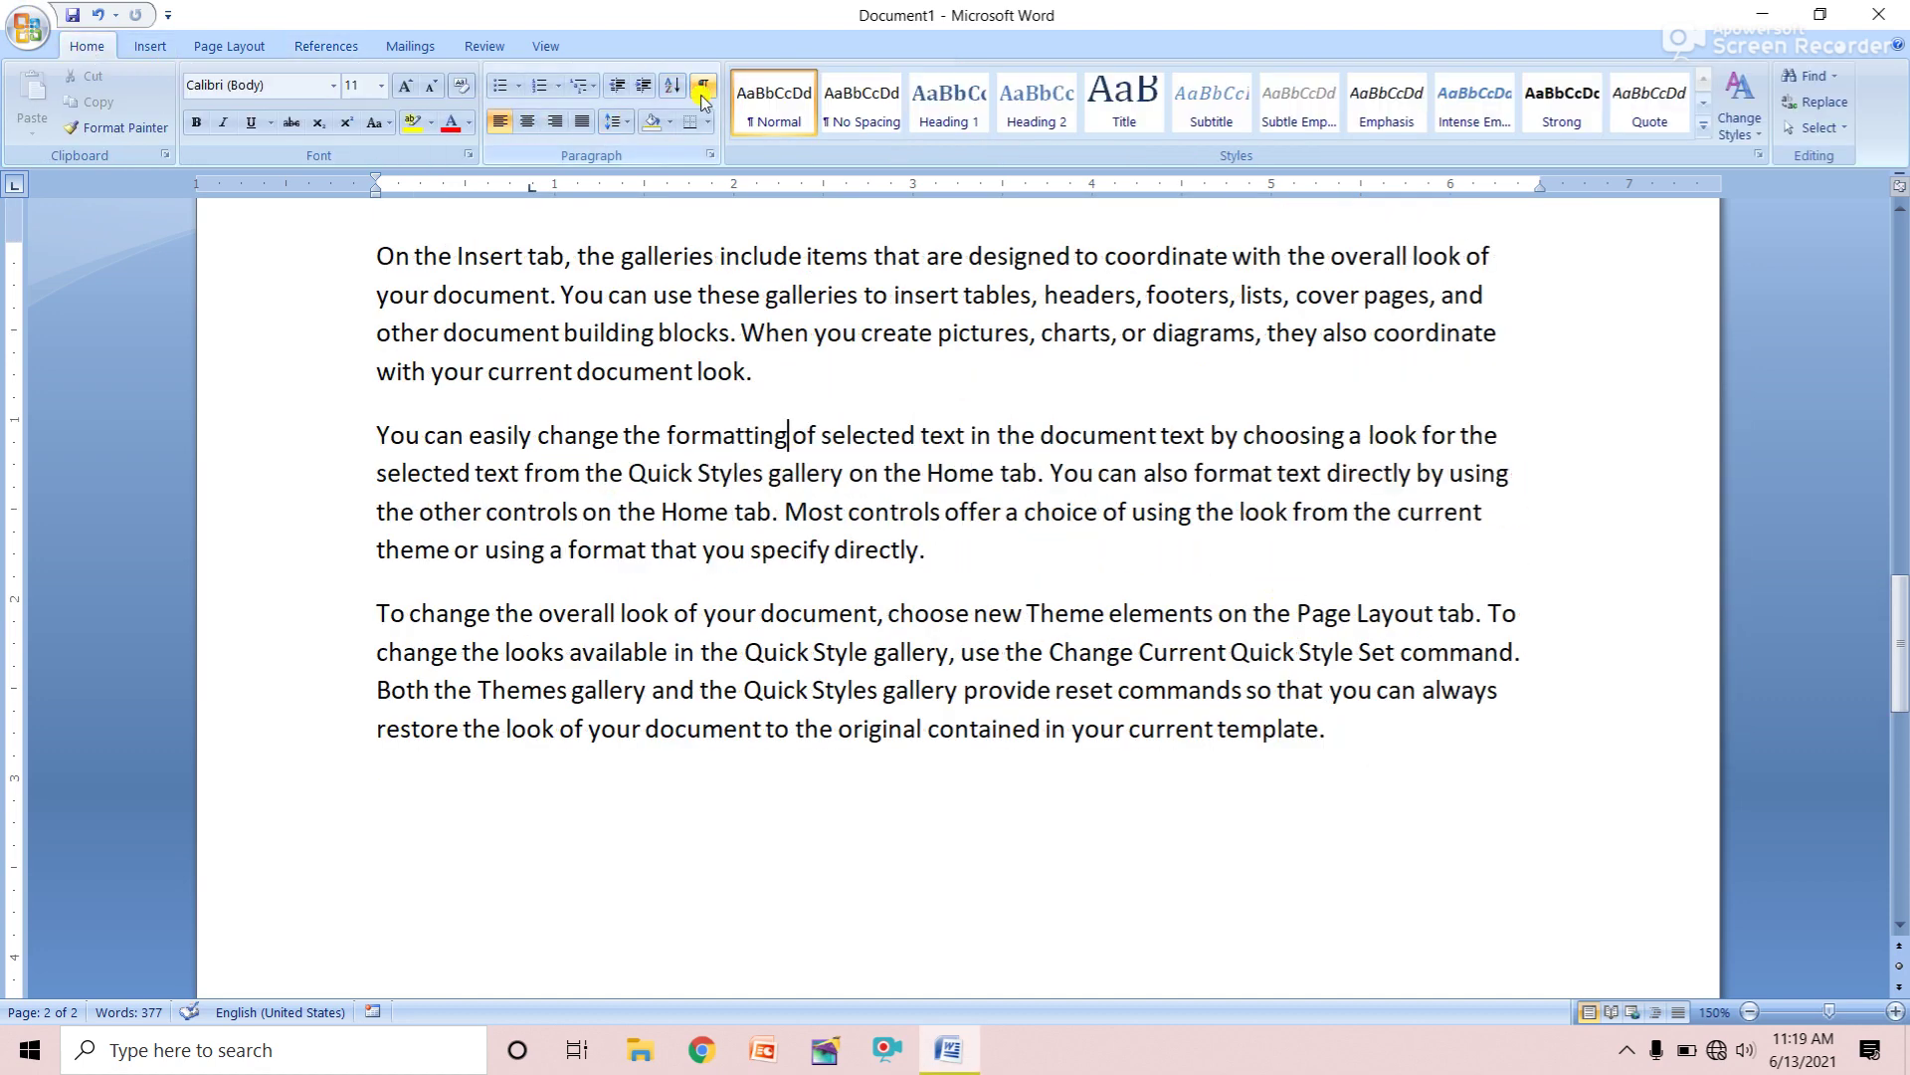
scroll(990, 408, "up", 4)
scroll(990, 413, "up", 5)
scroll(995, 413, "up", 3)
scroll(993, 409, "up", 3)
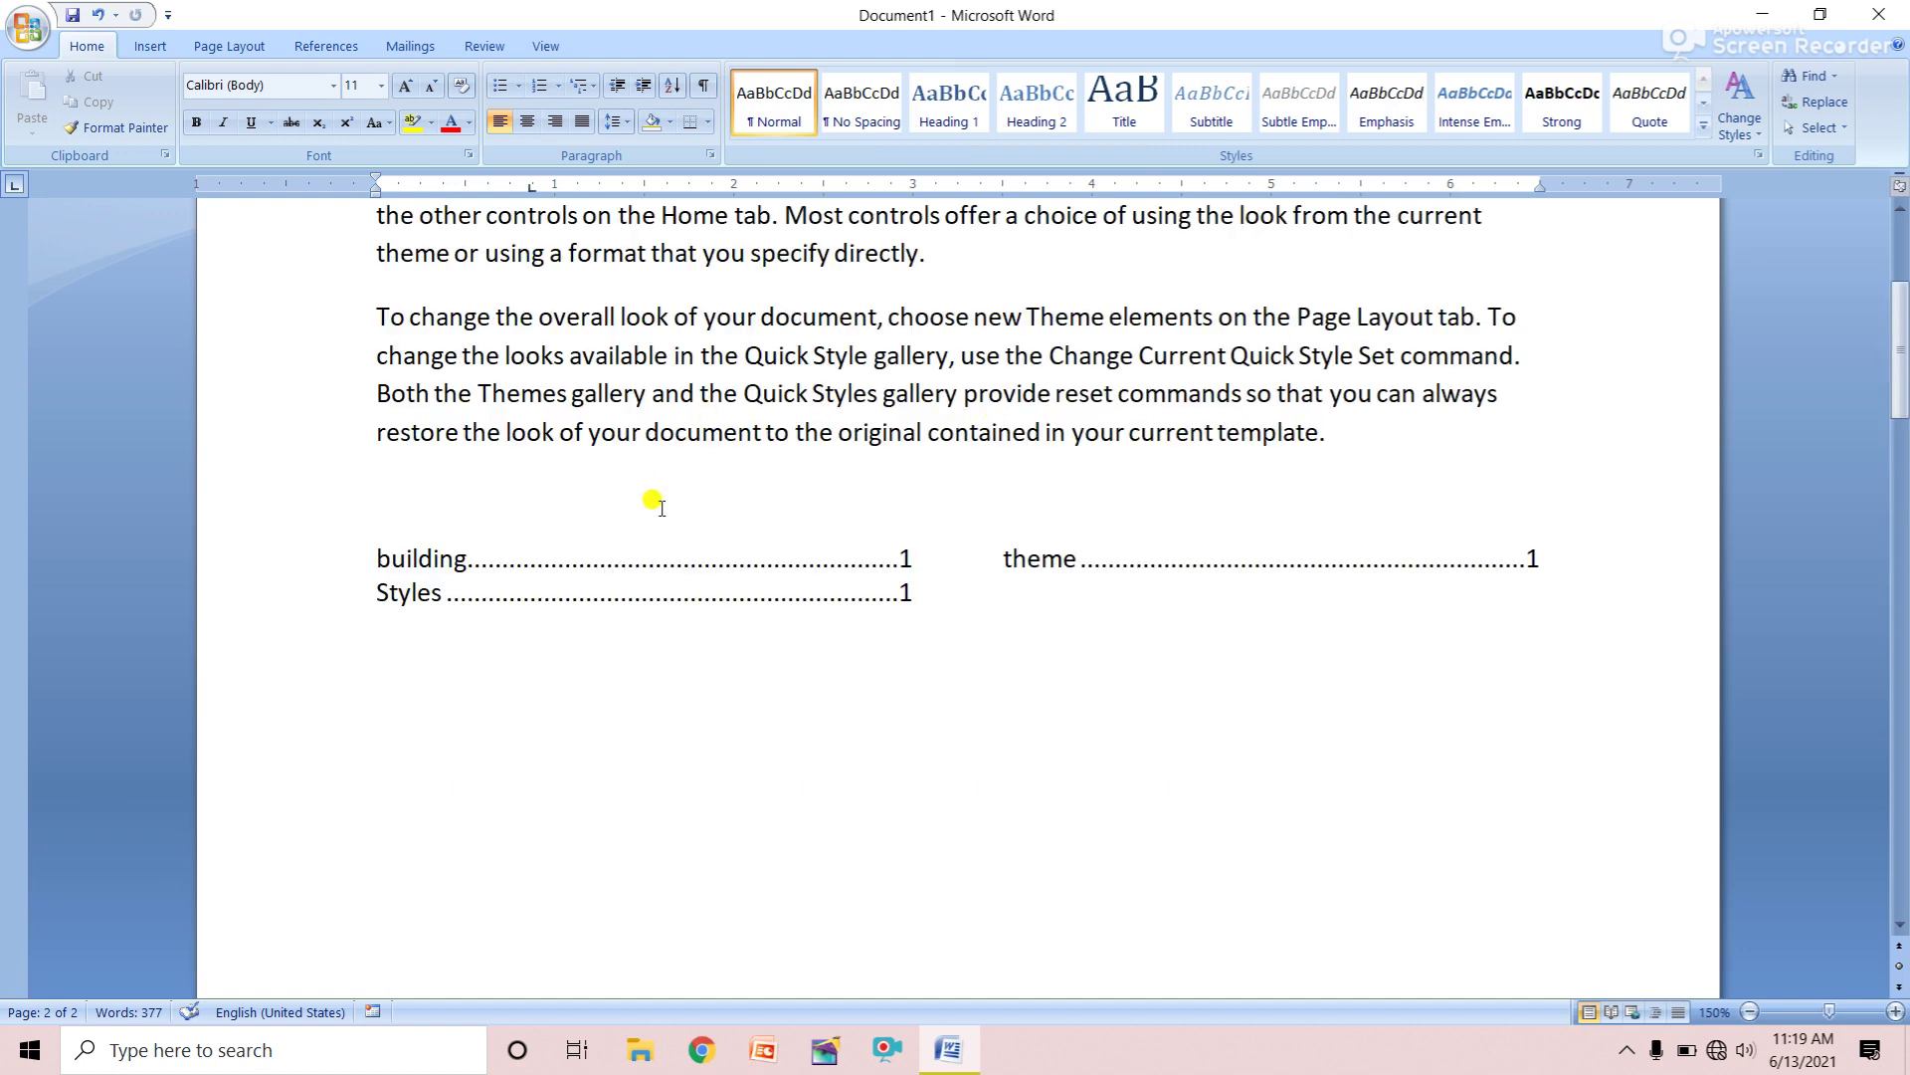
left_click(657, 567)
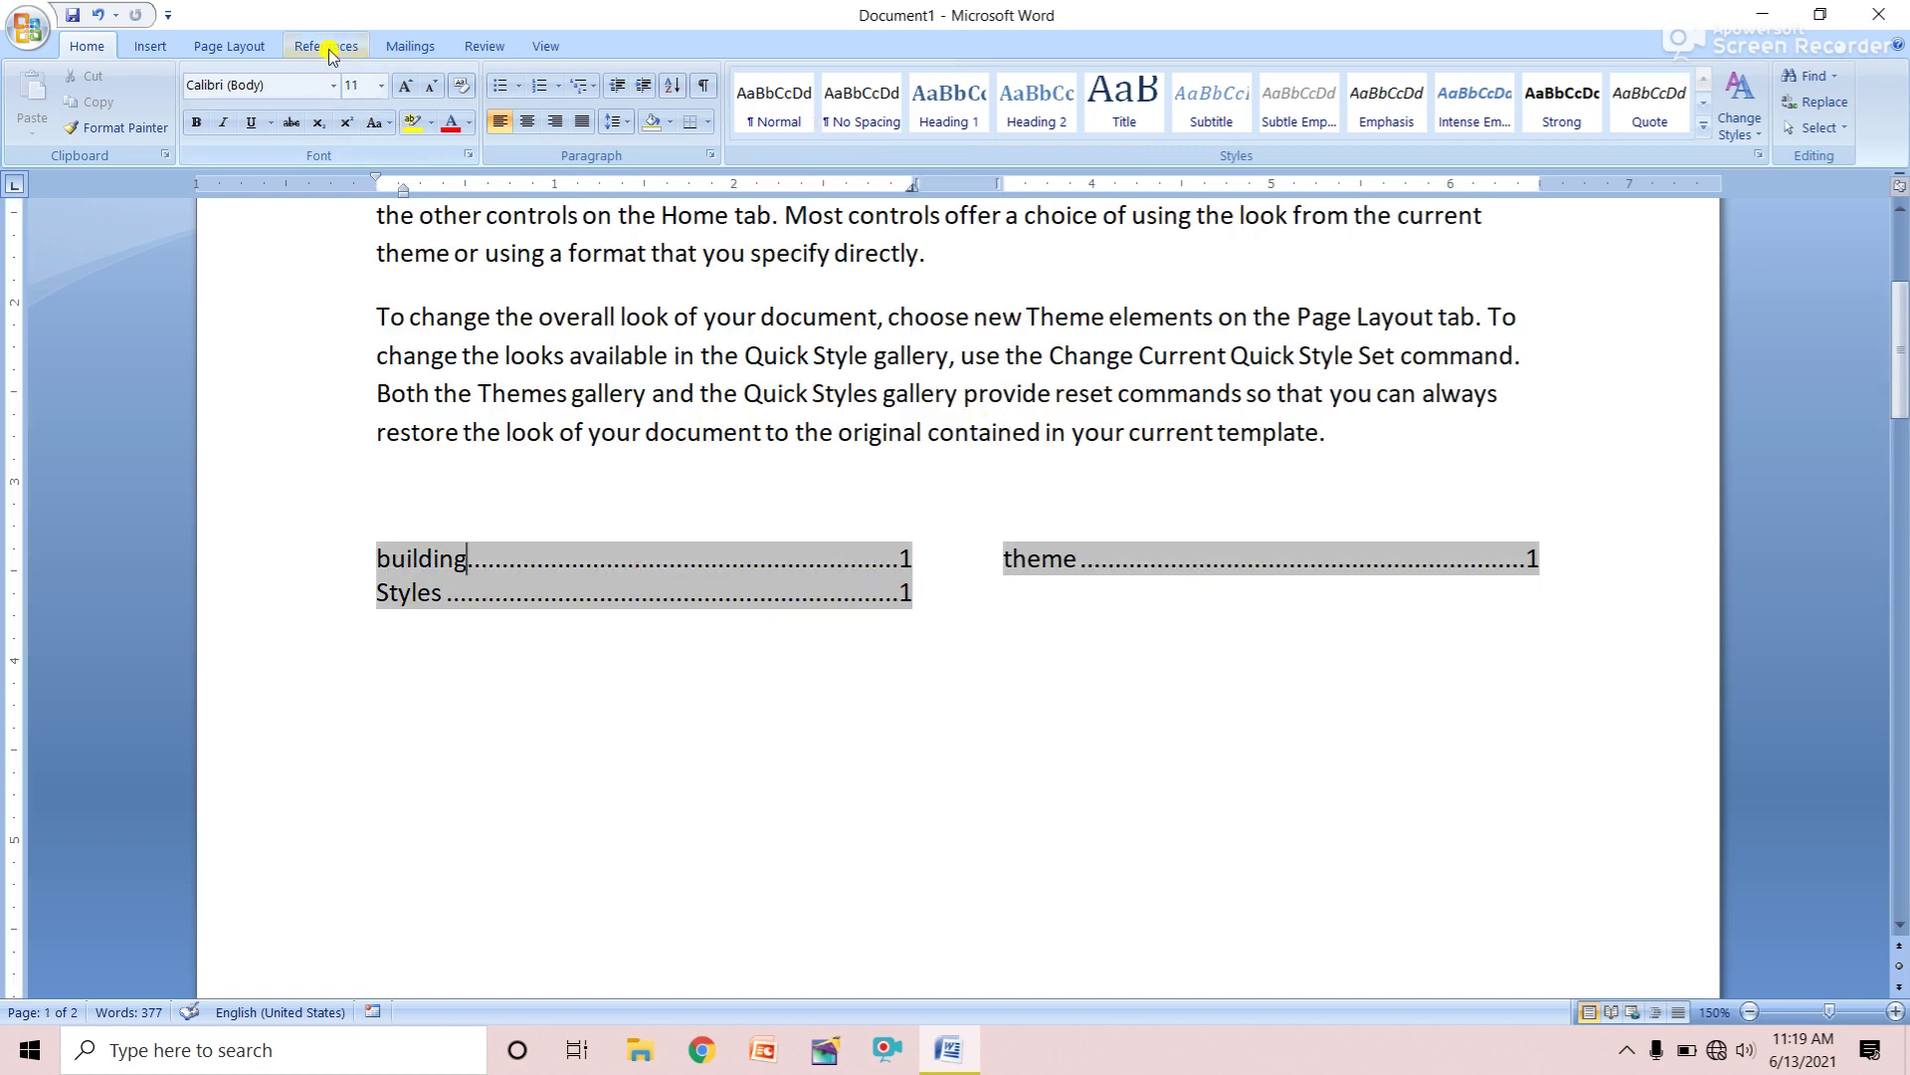
Update the index to include 'formatting' on page 2, leaving the cursor below it
left_click(366, 45)
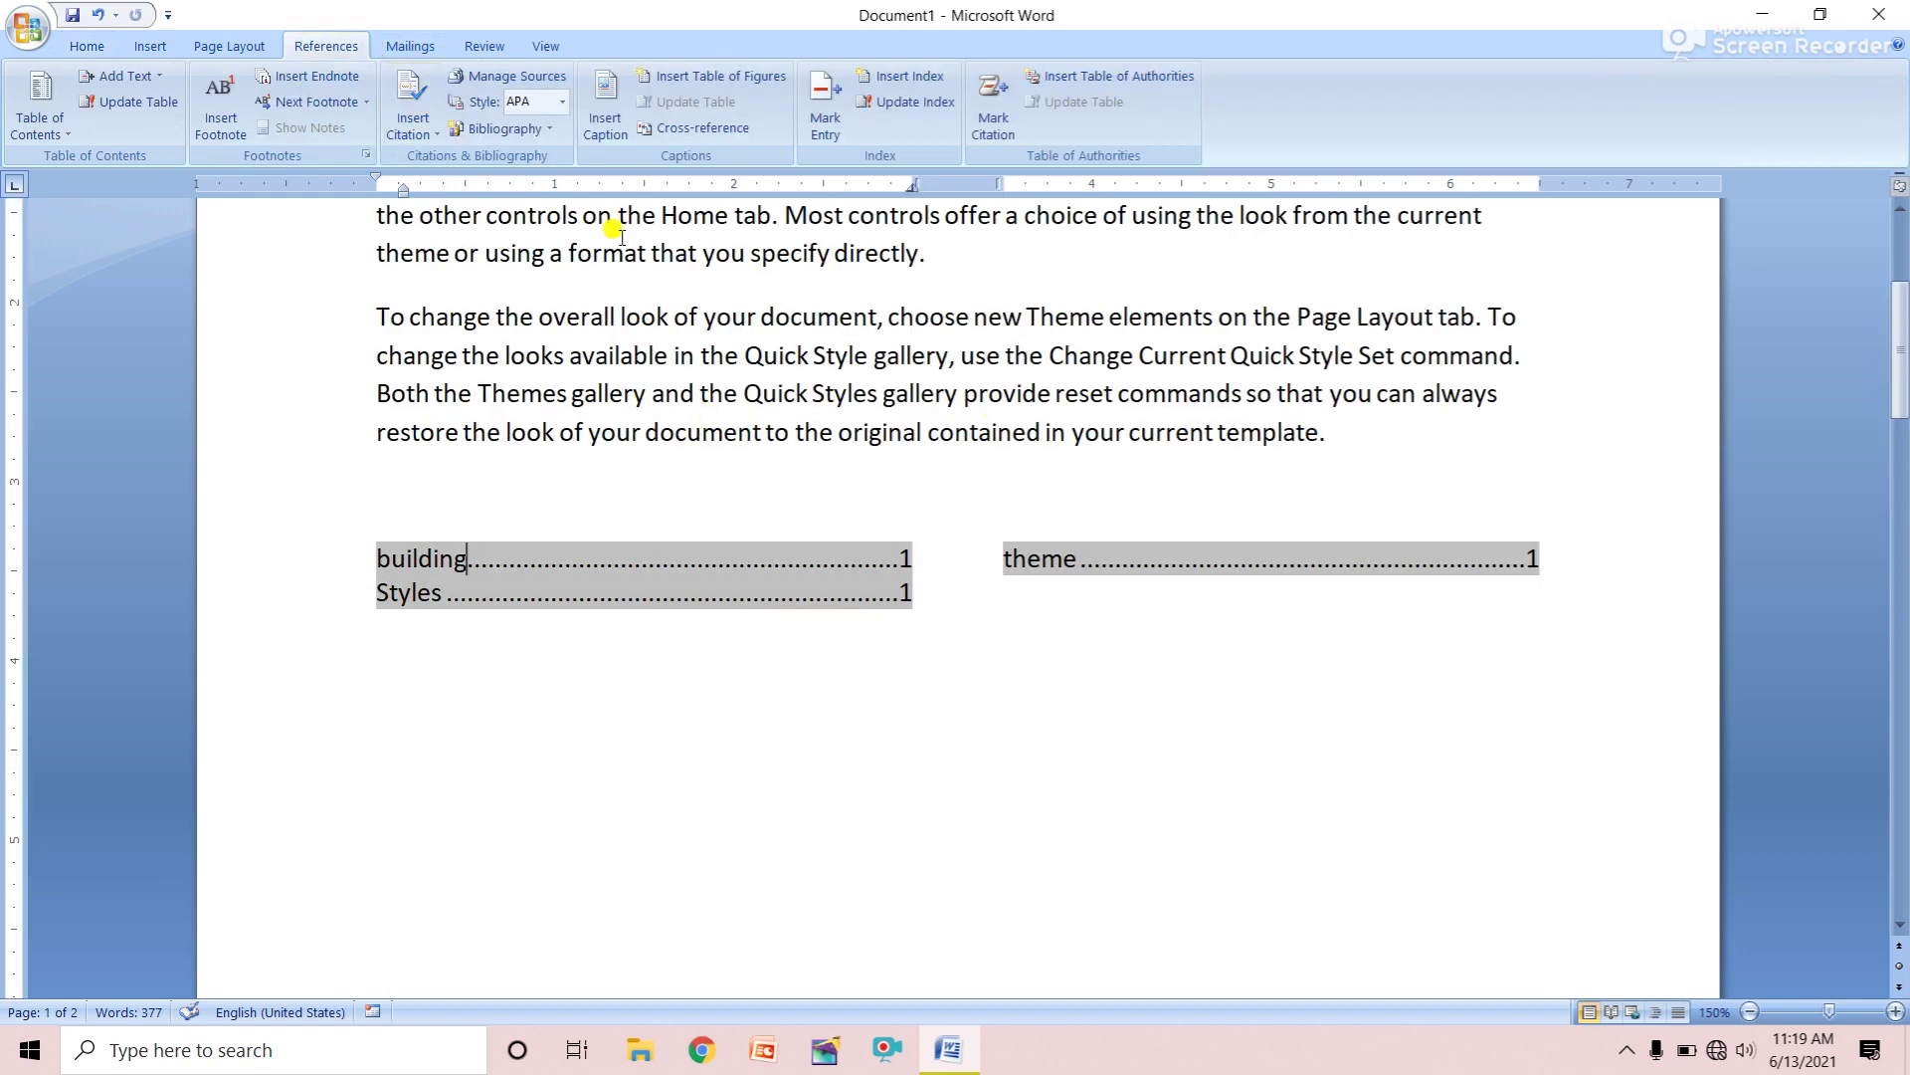
left_click(900, 114)
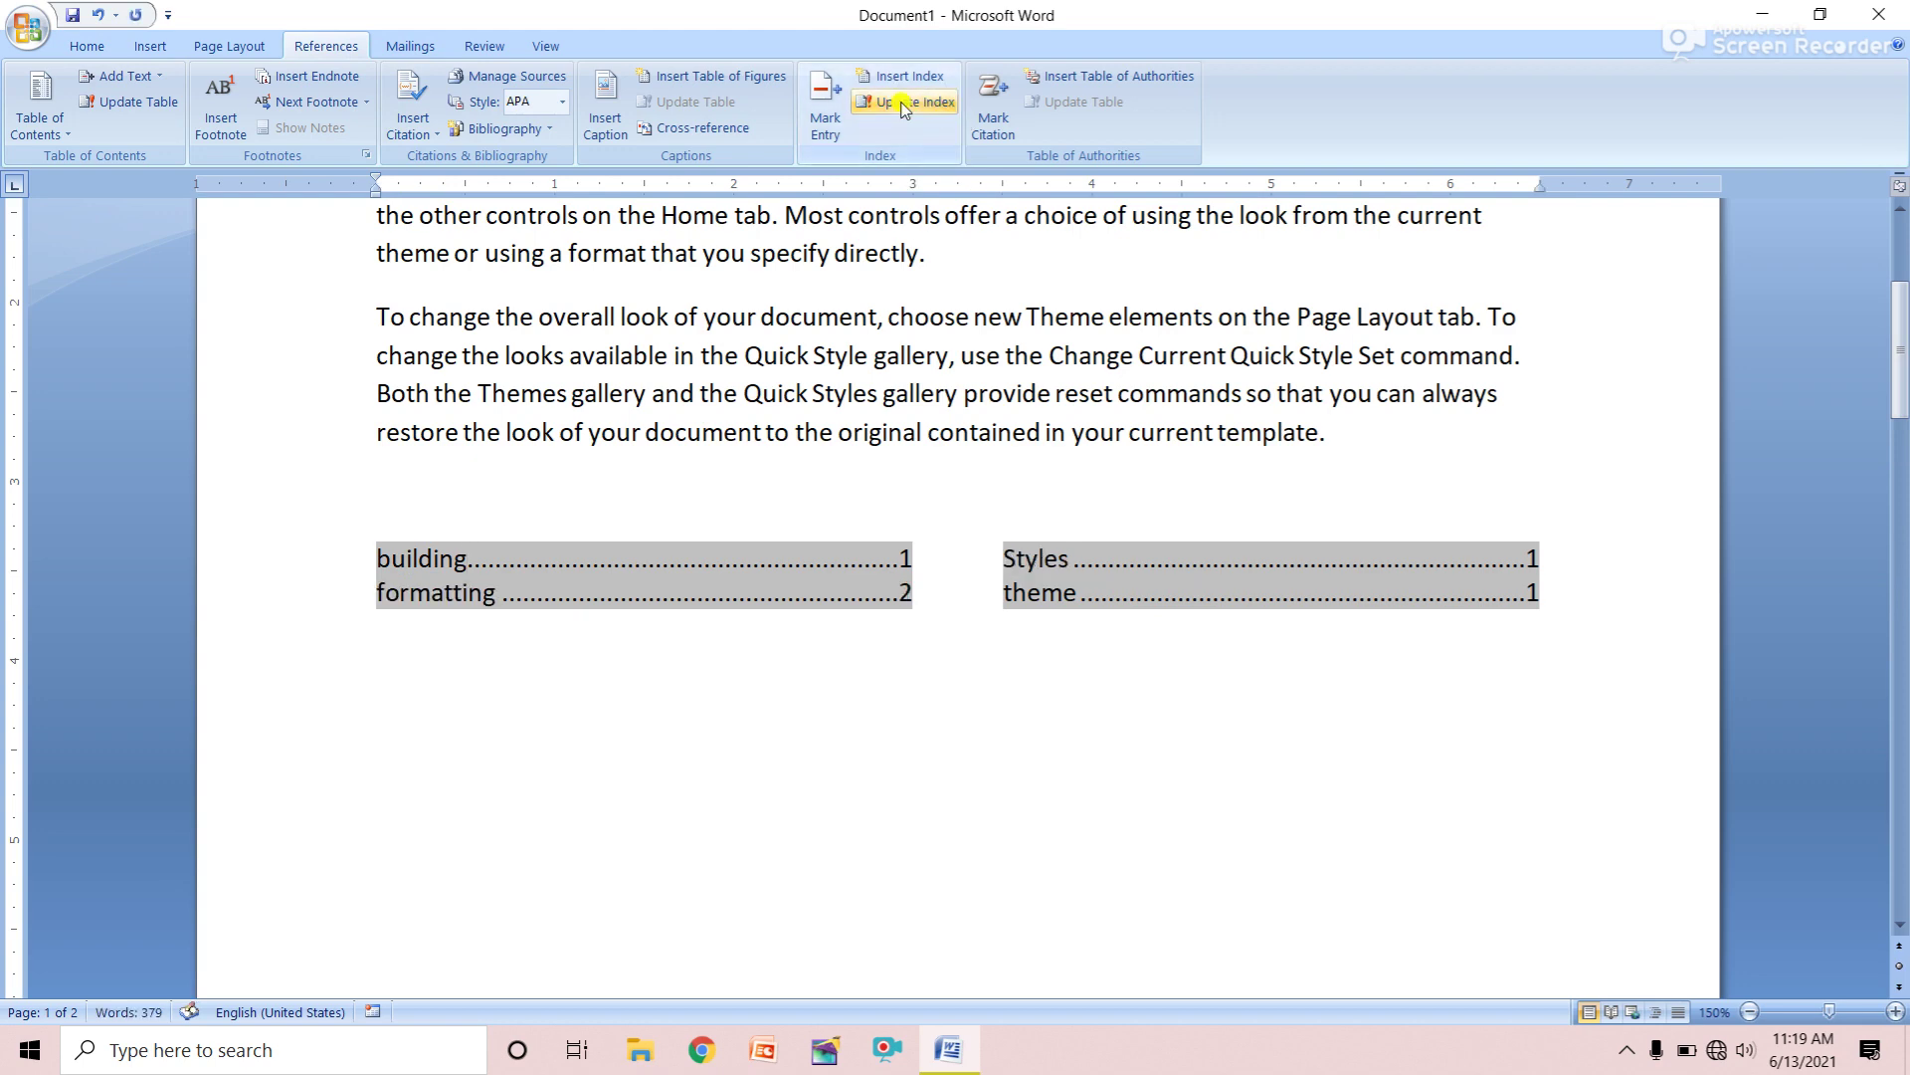
left_click(925, 753)
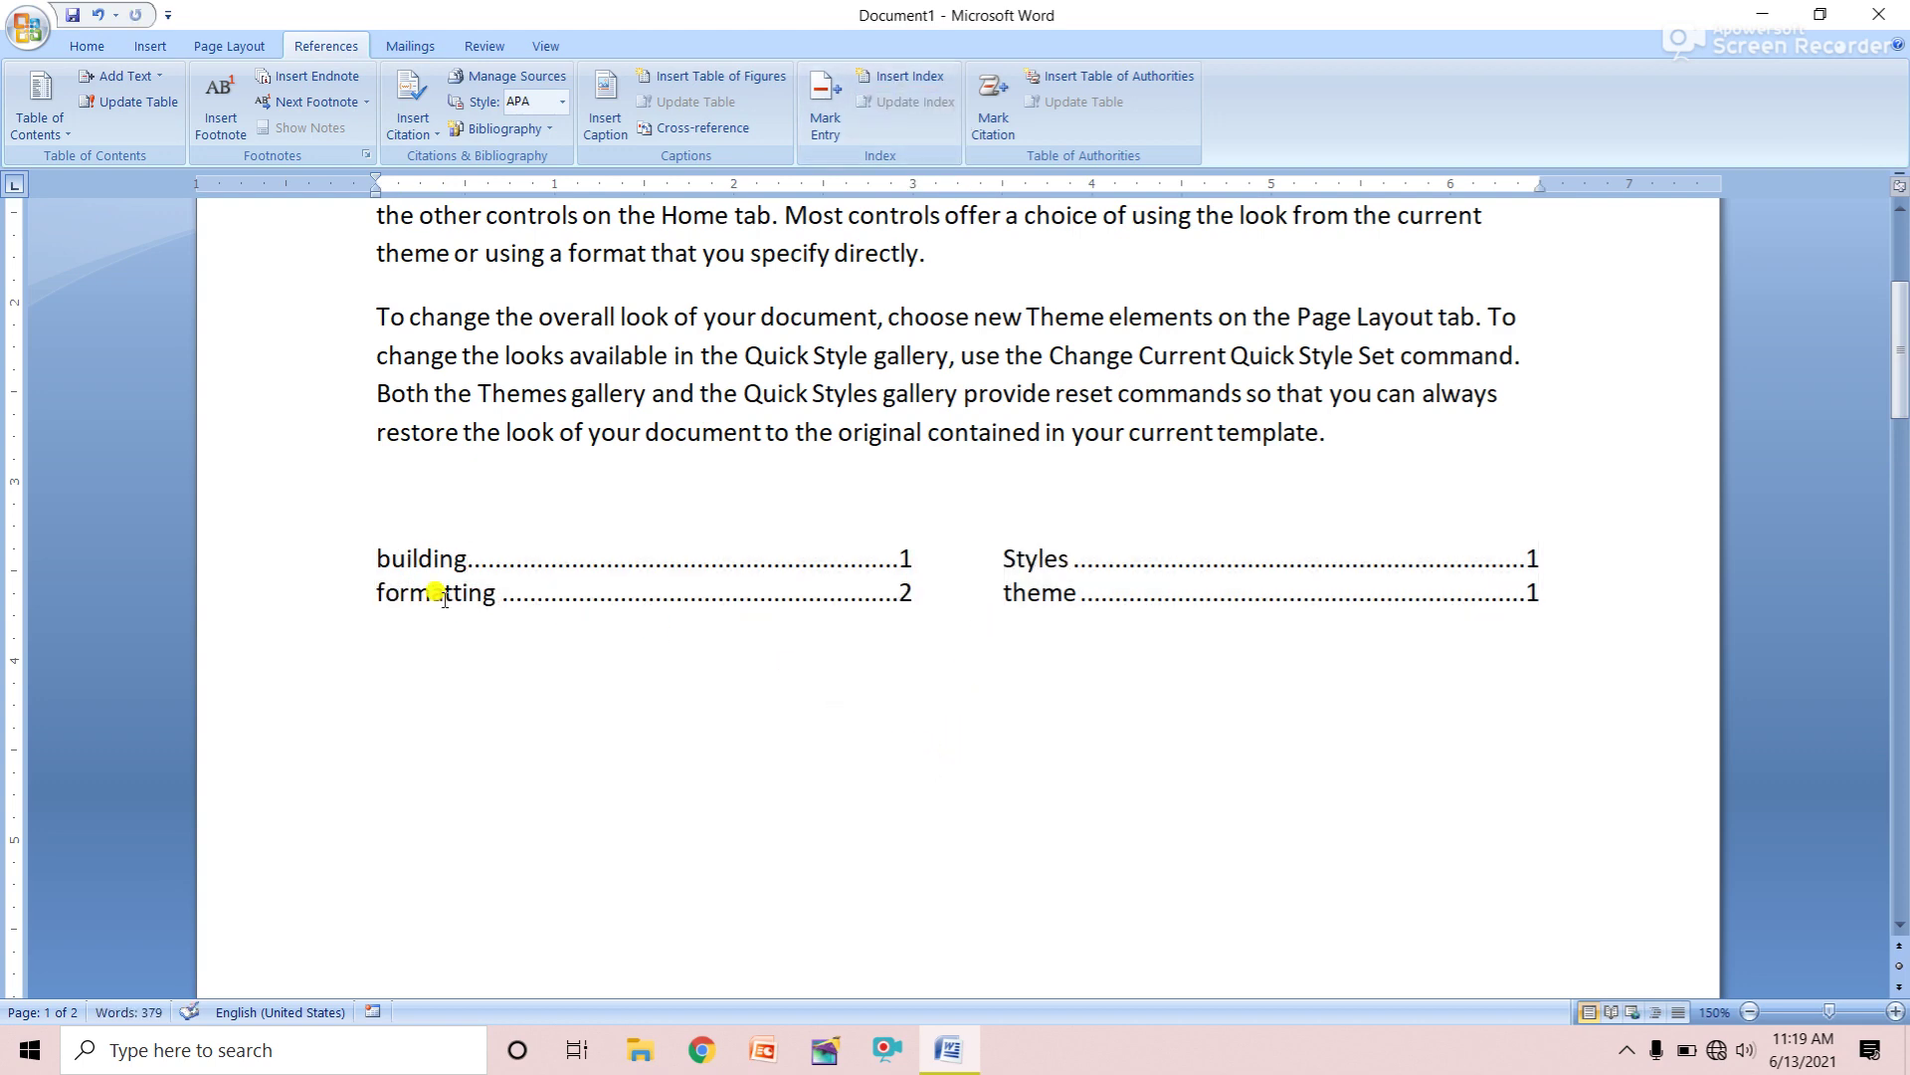
left_click(908, 595)
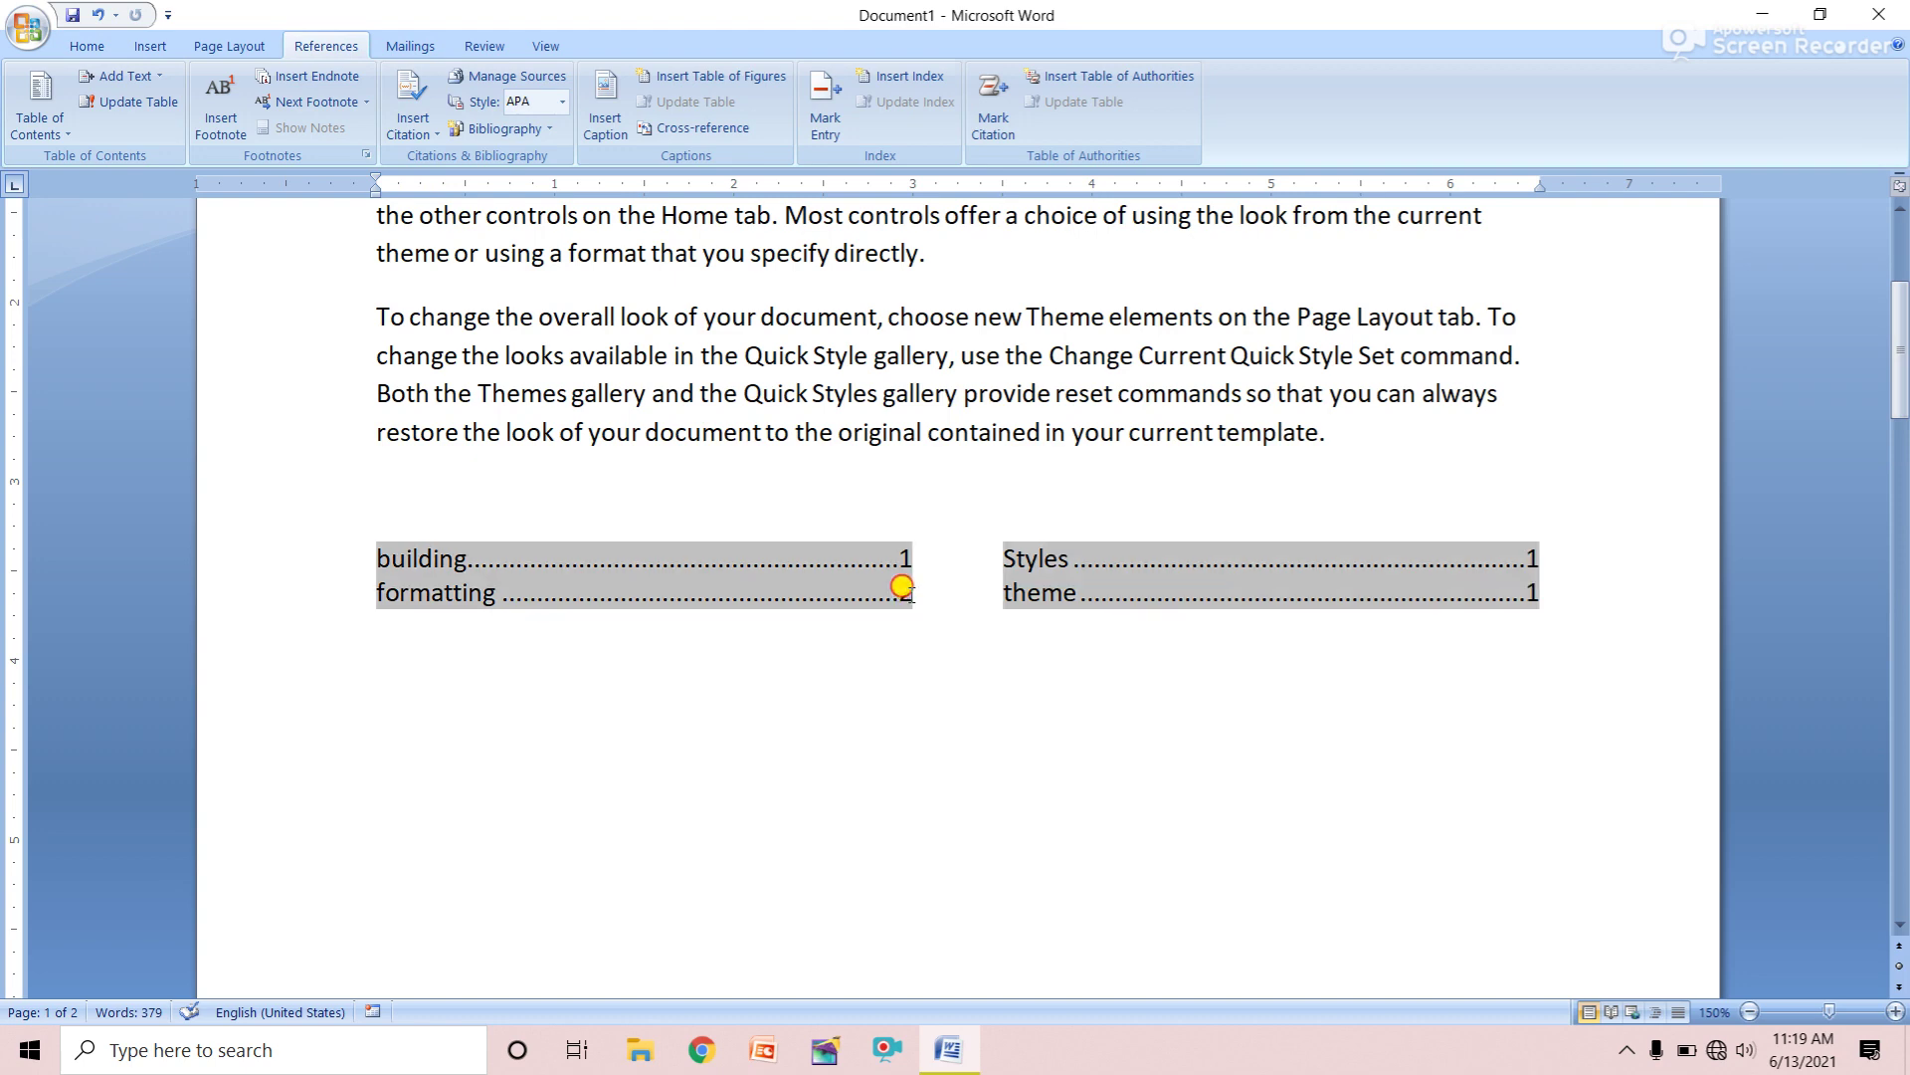
left_click(917, 624)
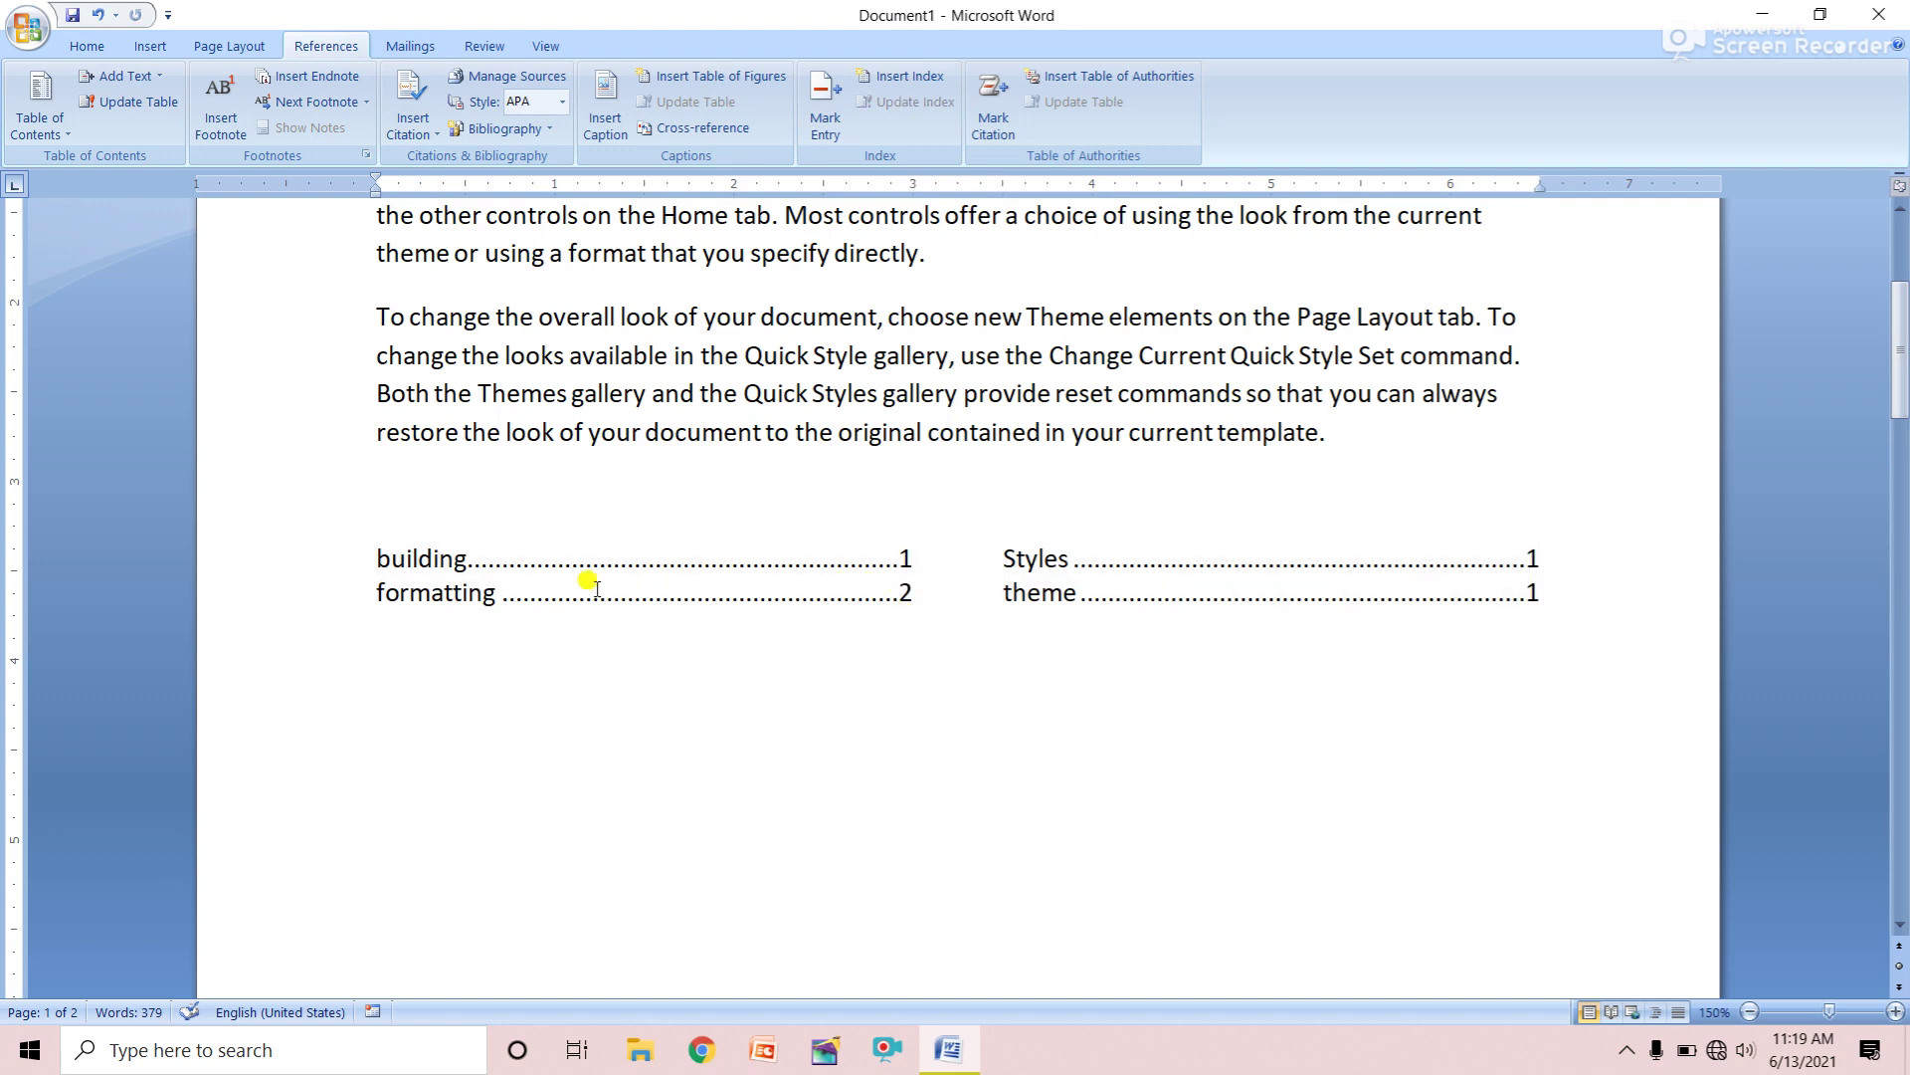